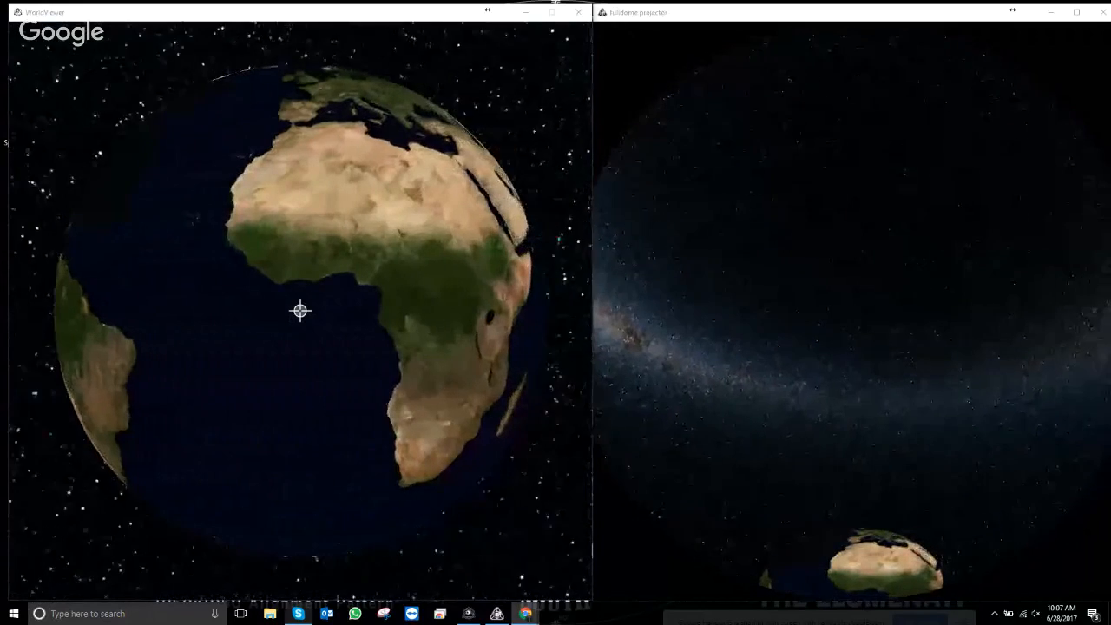
- Focus the WorldViewer window and switch from the globe to the clip grid editor with Clip Properties
click(372, 289)
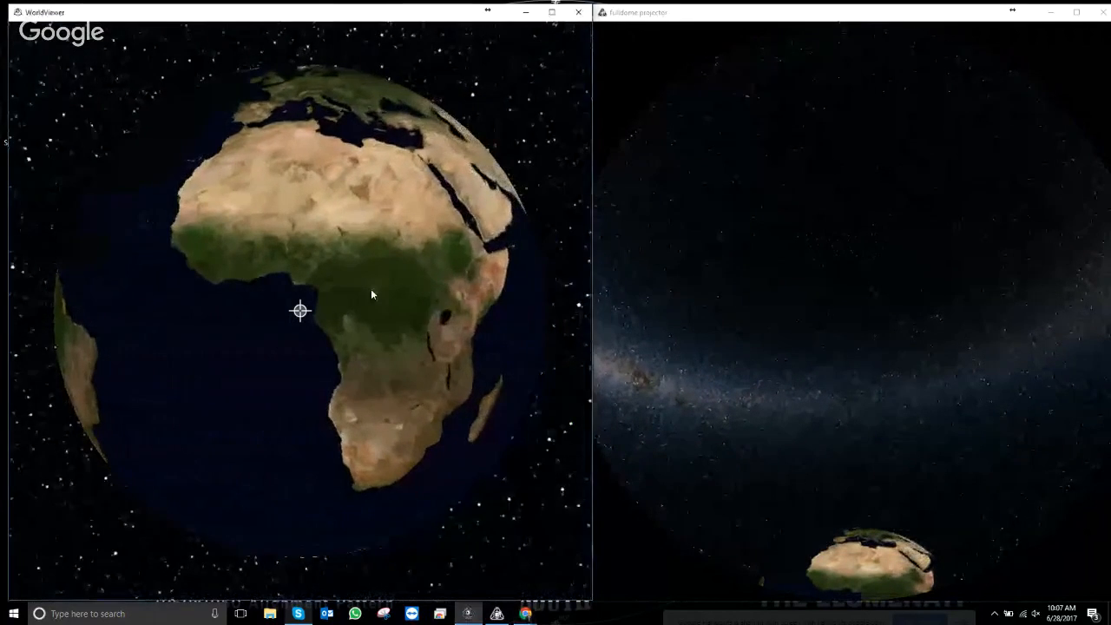
key(Escape)
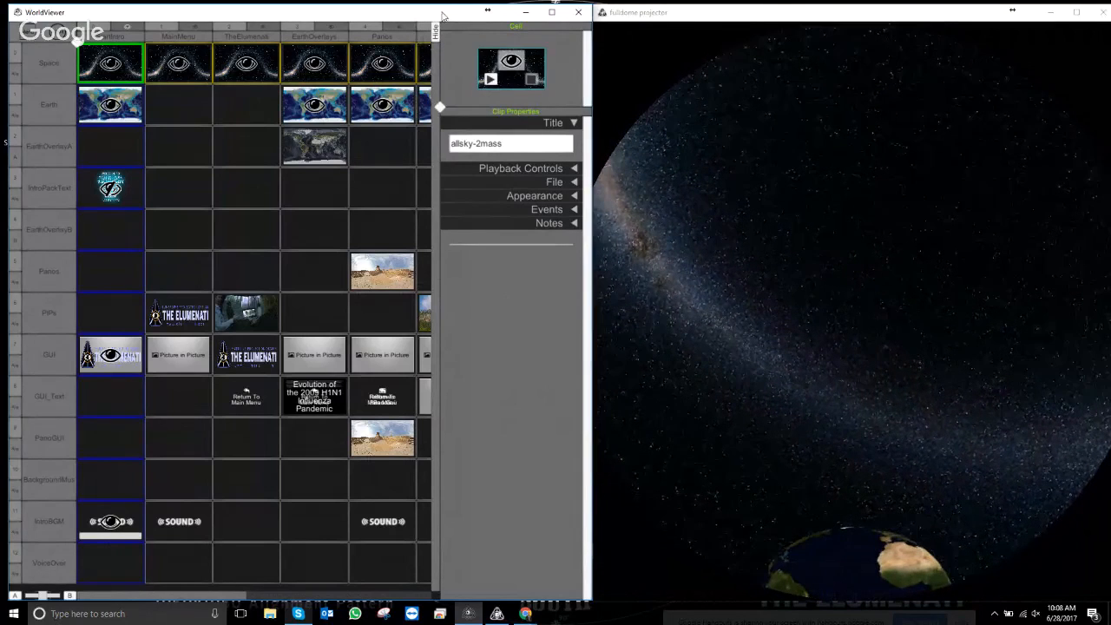
- Hide the clip grid to return to the globe, then open the WorldViewer main menu
key(Tab)
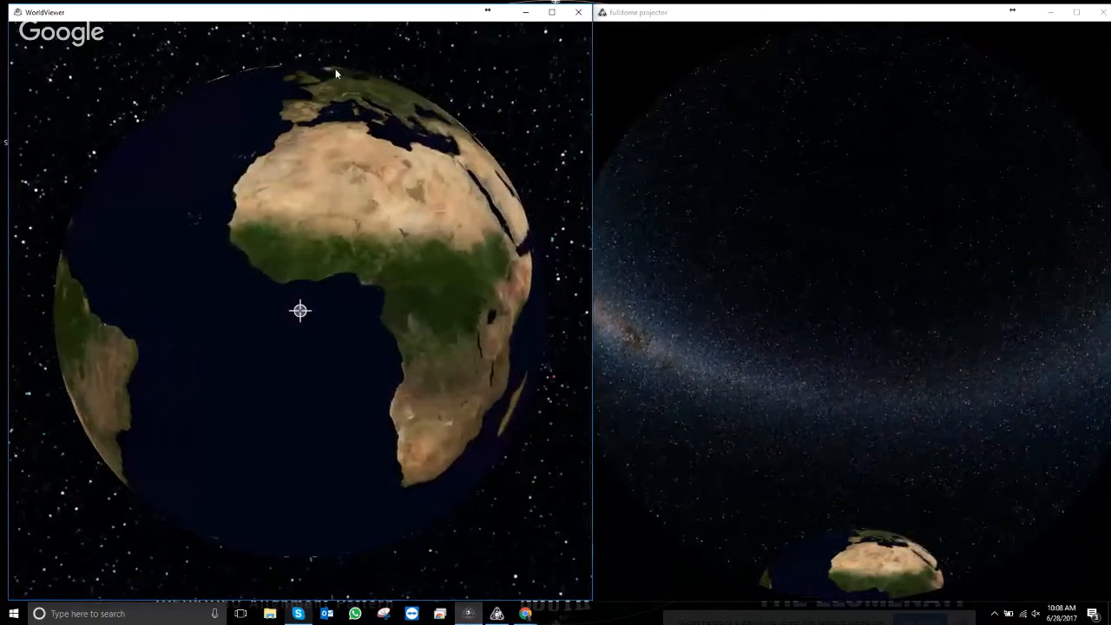
key(Escape)
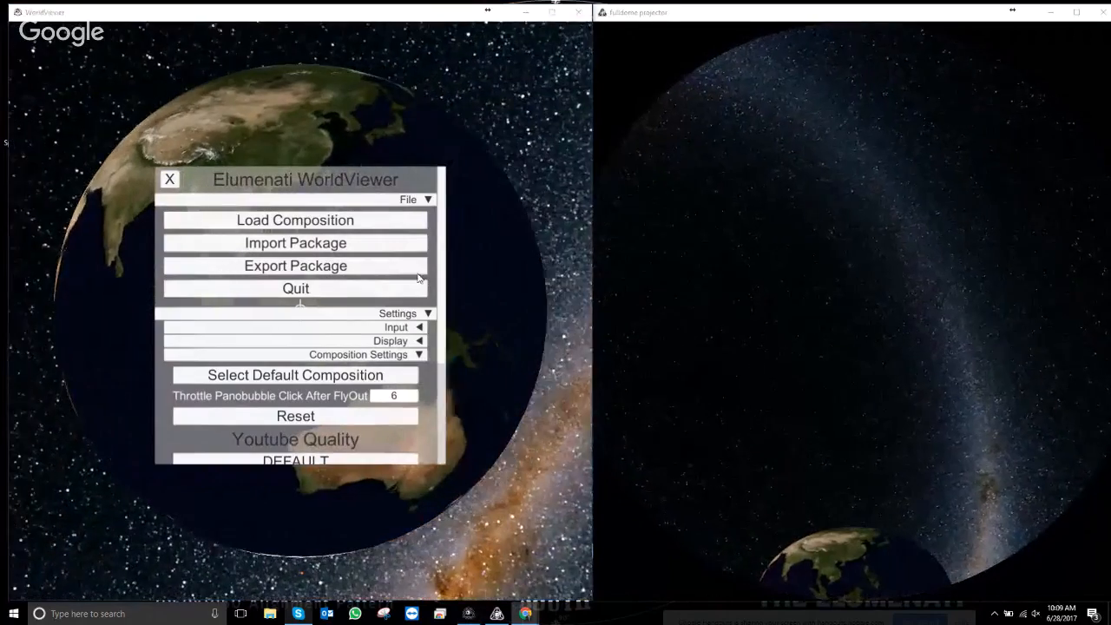
- Collapse Composition Settings and Settings, then start Export Package to the Export folder
click(418, 355)
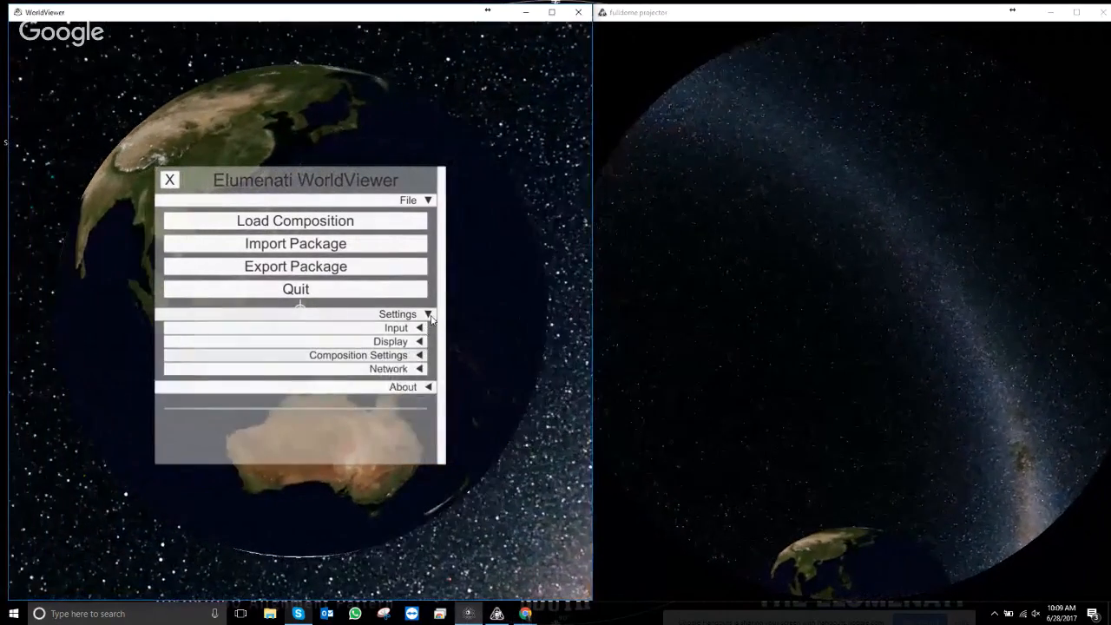
click(425, 313)
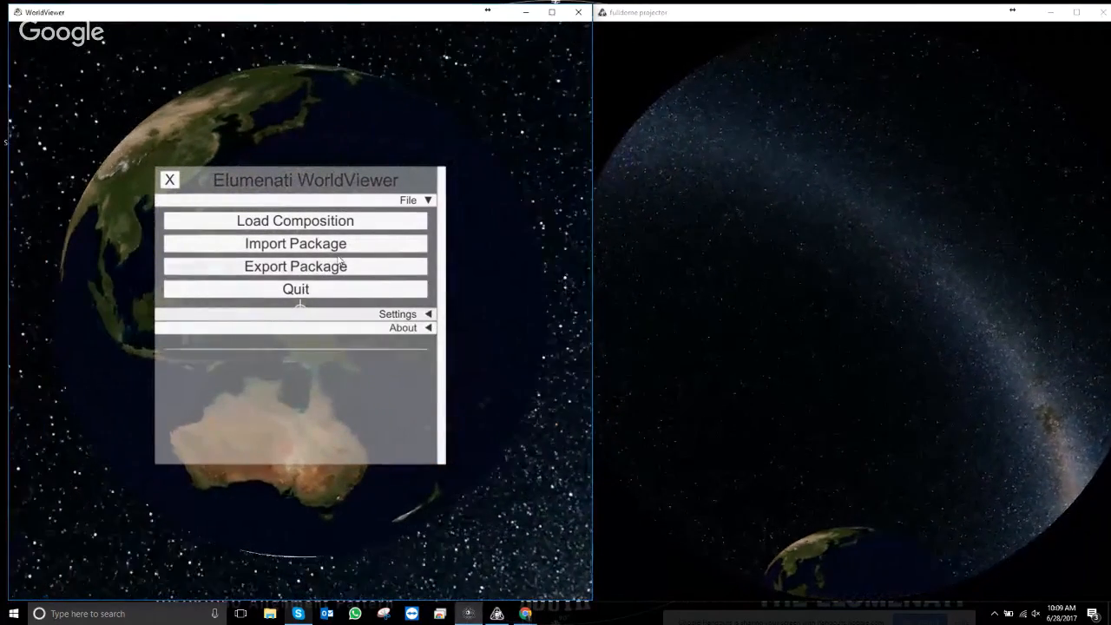
click(284, 267)
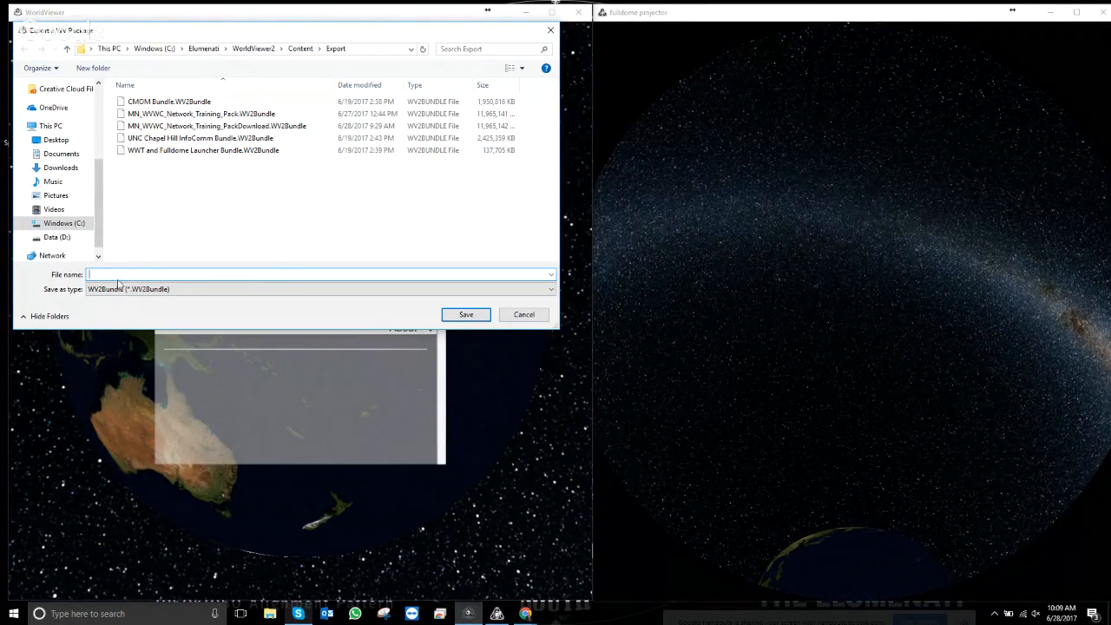
- Cancel the Export Package and Import Package dialogs, then open File Explorer from the taskbar
click(526, 315)
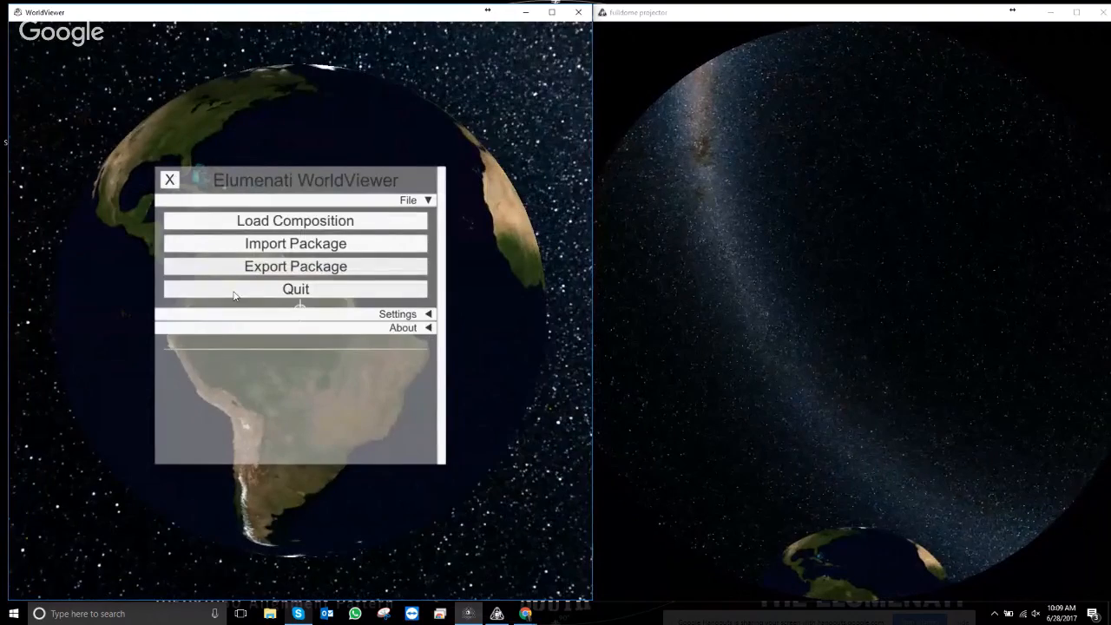
click(295, 244)
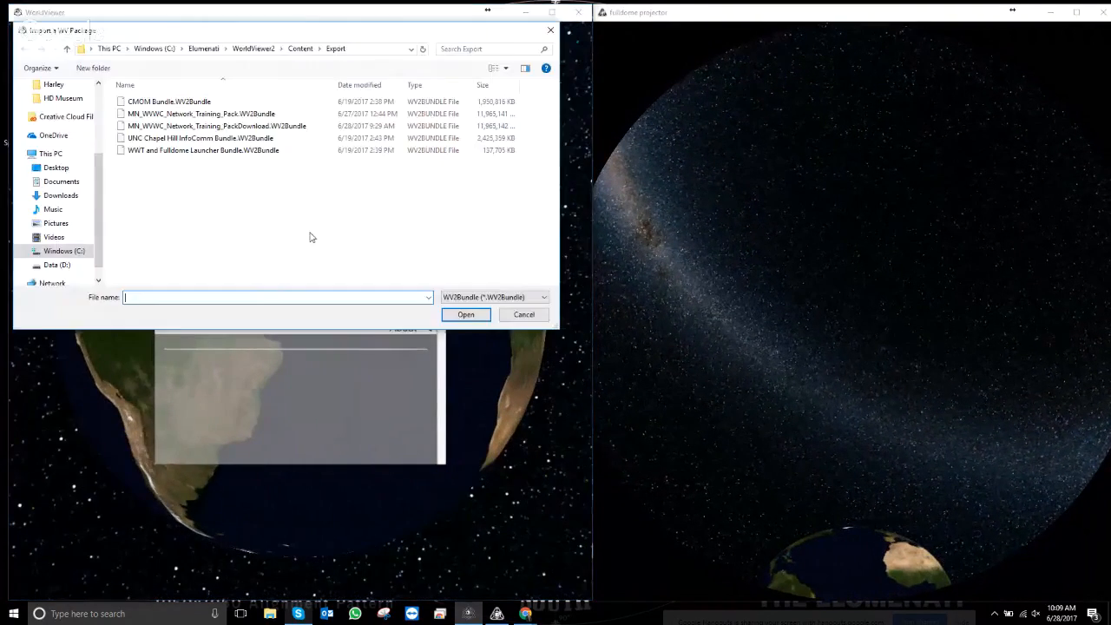
click(525, 314)
click(272, 614)
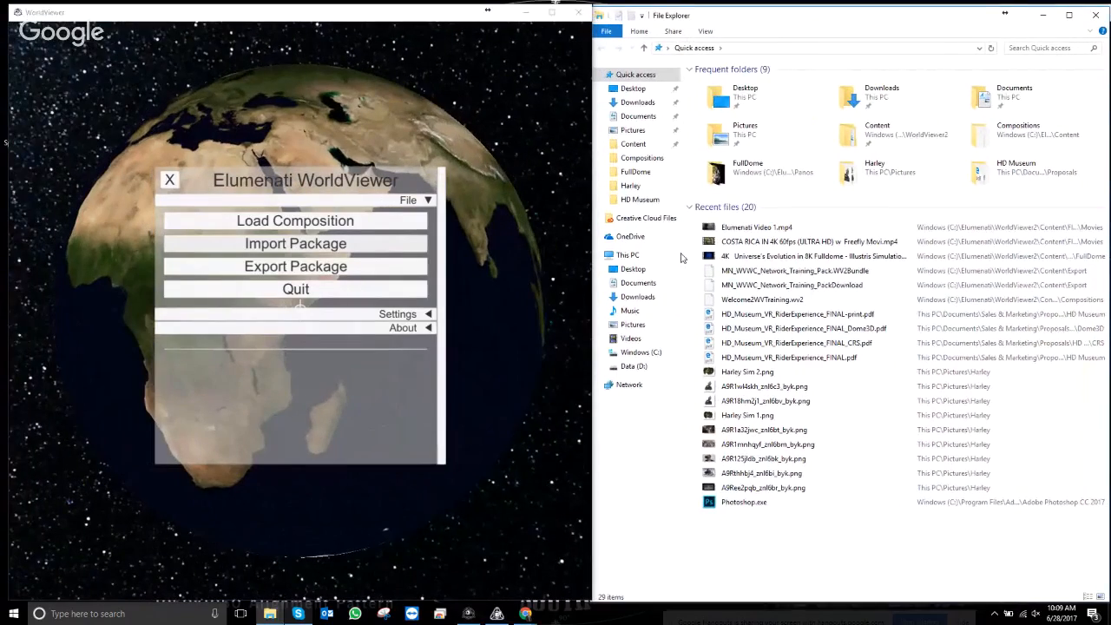
- Copy UNC Chapel Hill InfoComm Bundle.WV2Bundle from Content\Export and paste it into Content\Bundles
click(643, 143)
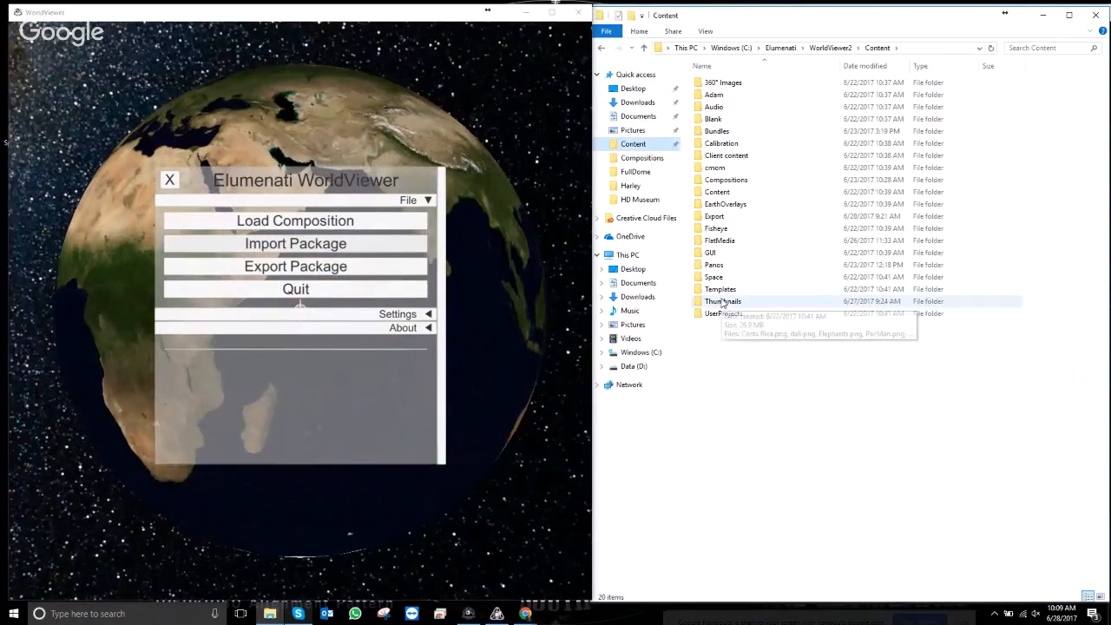
double_click(730, 216)
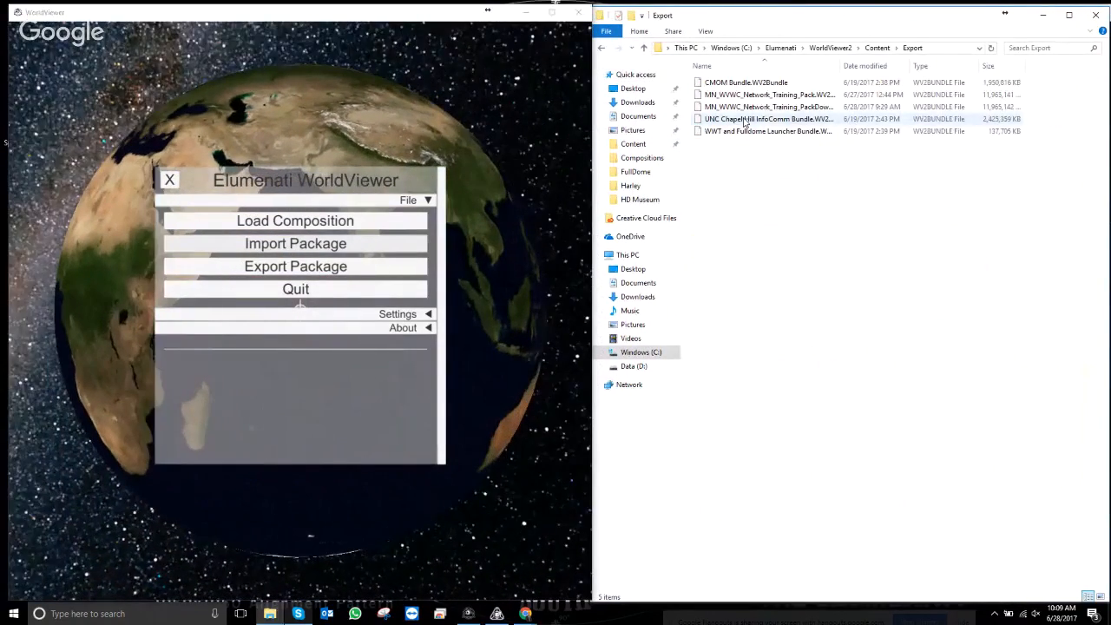
click(745, 123)
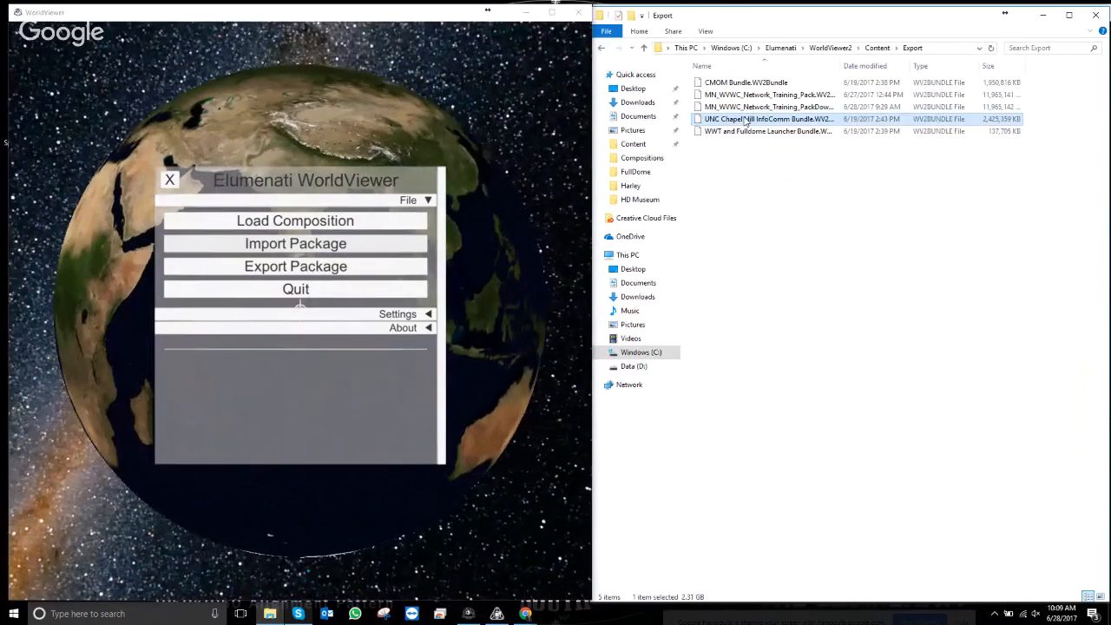
right_click(745, 122)
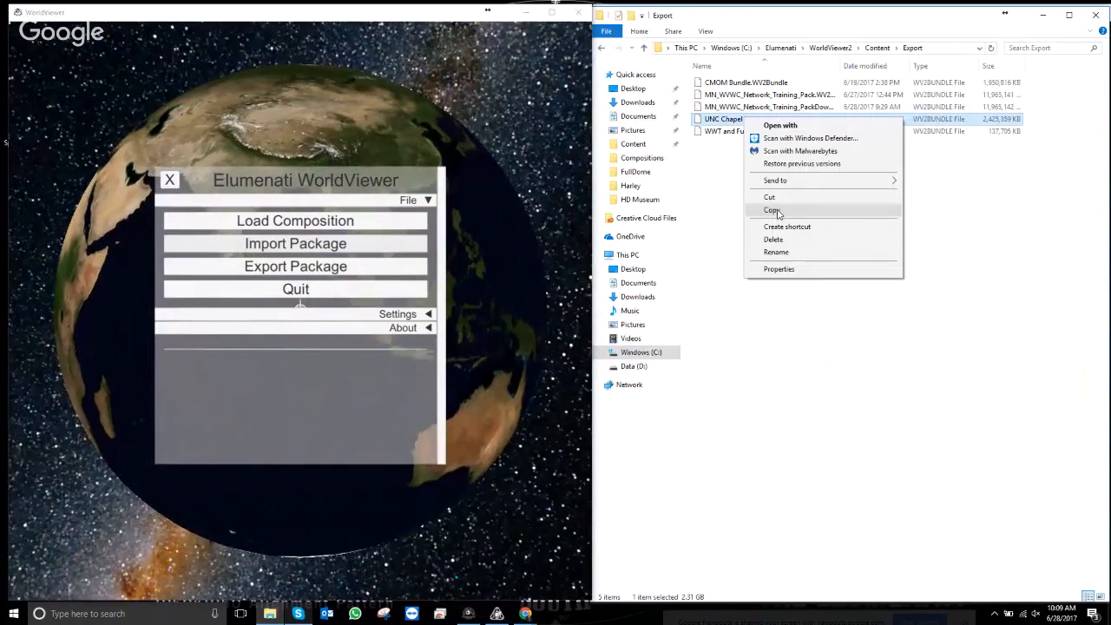
click(771, 211)
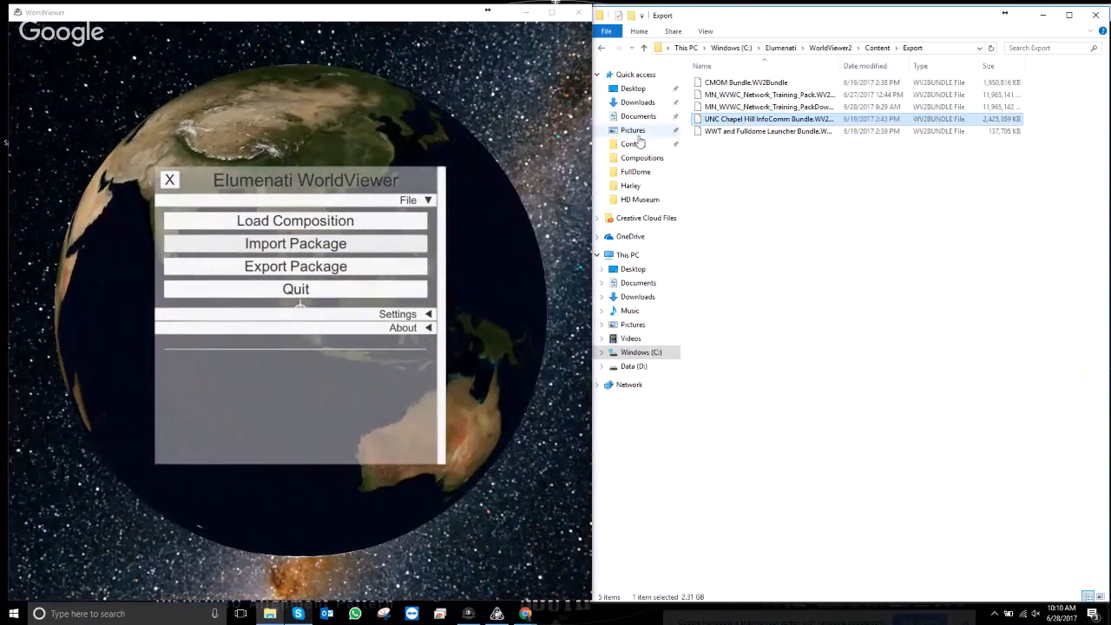
click(877, 48)
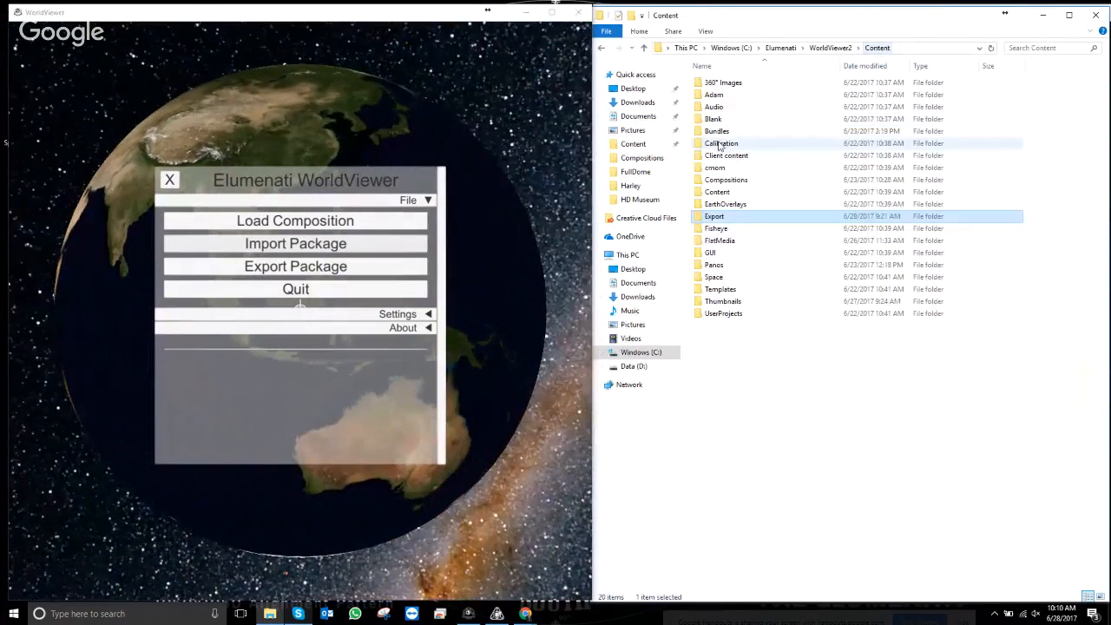
double_click(726, 131)
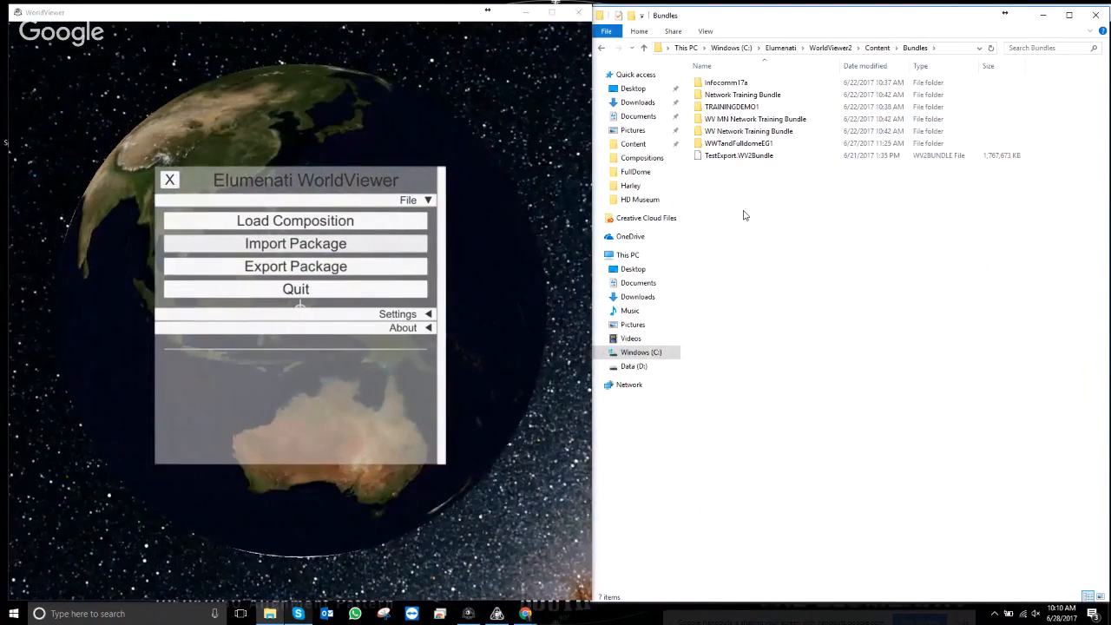
right_click(744, 215)
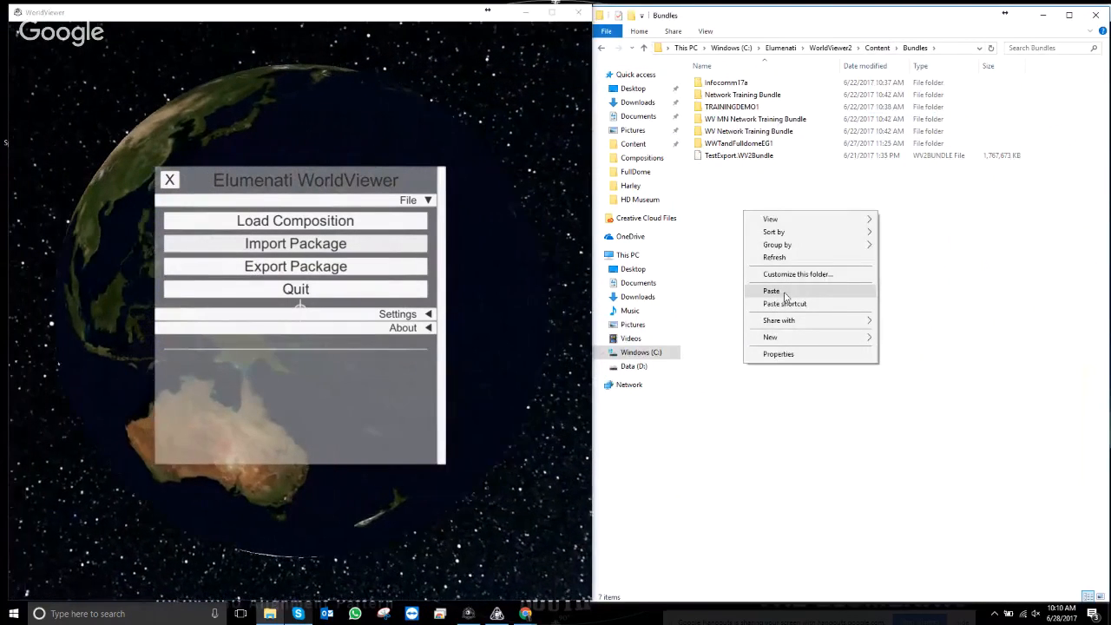
click(772, 291)
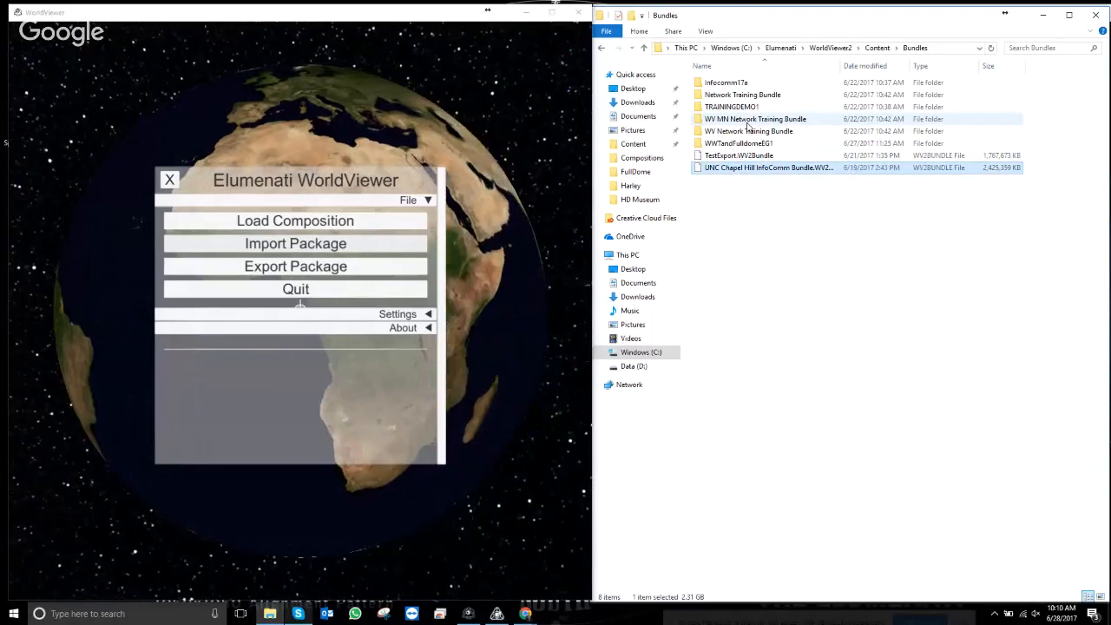
- Browse into WV MN Network Training Bundle's Content\Bundles folder and back to Bundles
double_click(750, 126)
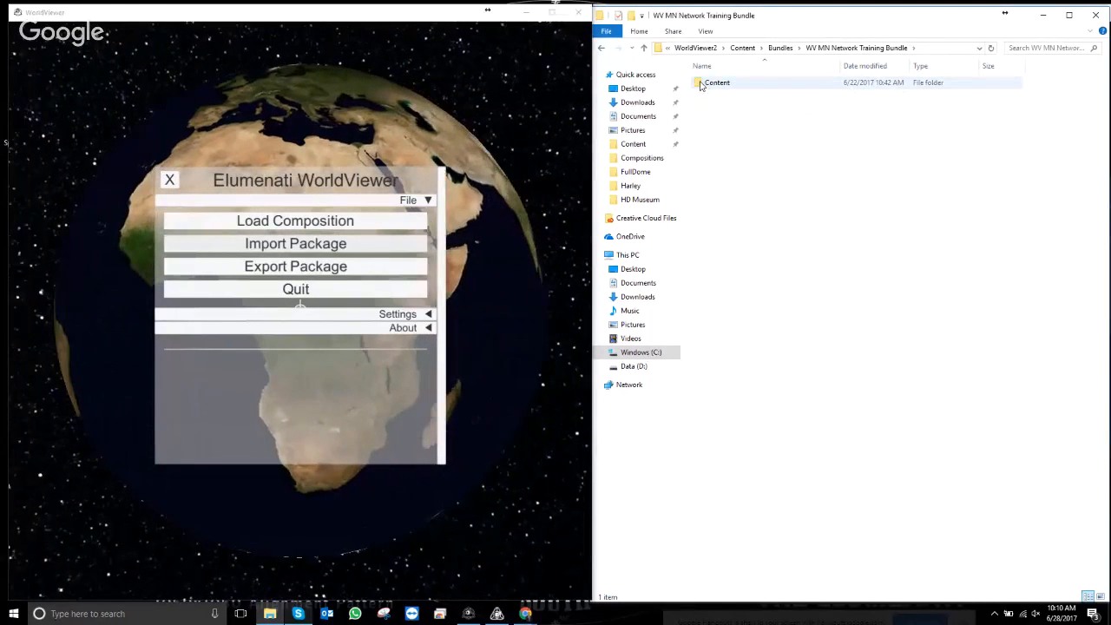
double_click(710, 82)
double_click(717, 82)
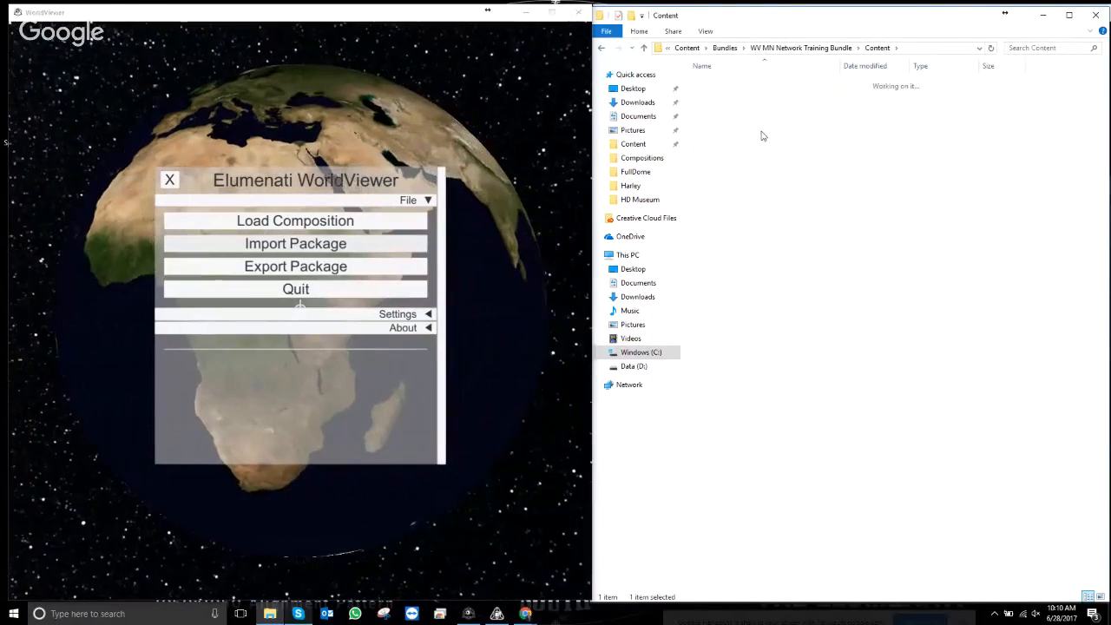
click(601, 50)
click(601, 49)
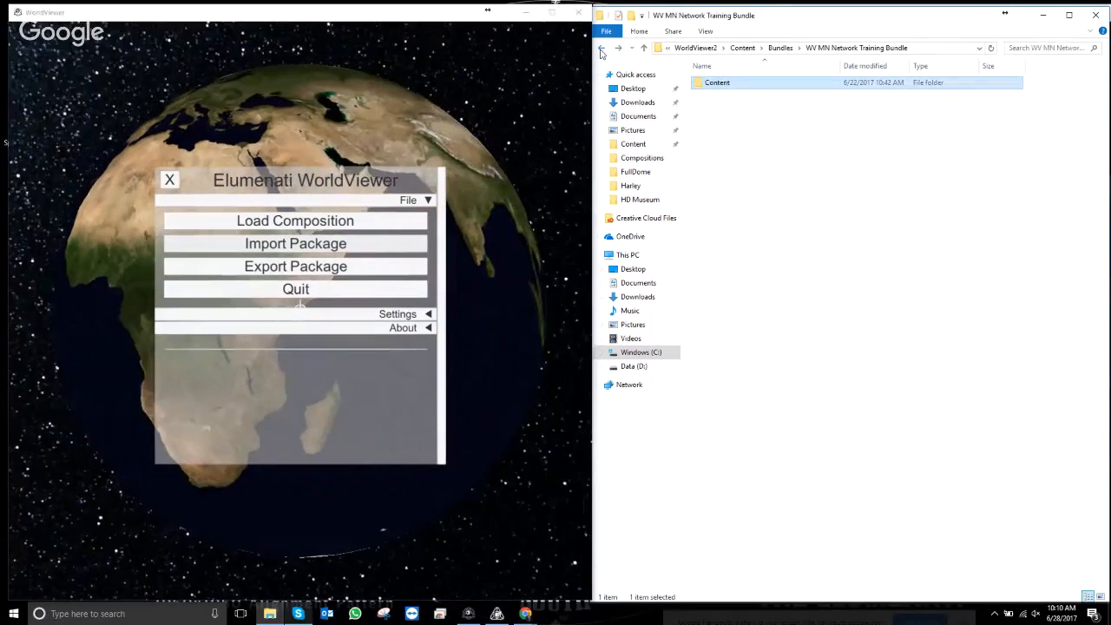
click(602, 50)
- Browse WV Network Training Bundle down to TRAININGDEMO1's Content folder, return, and close Explorer
double_click(765, 134)
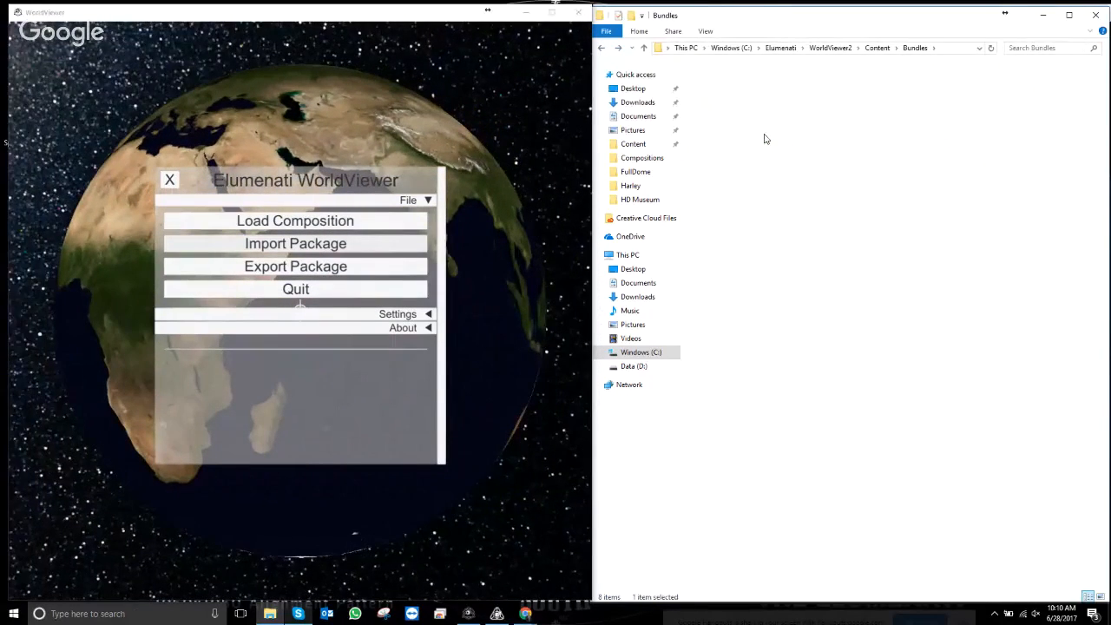
double_click(717, 83)
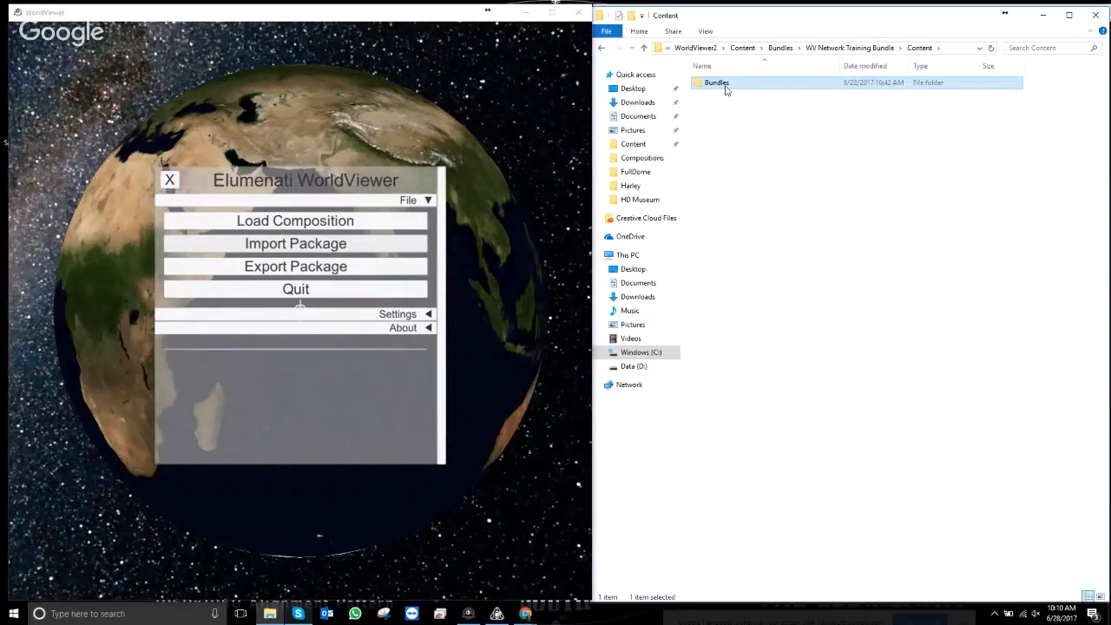
double_click(726, 85)
double_click(720, 82)
double_click(725, 82)
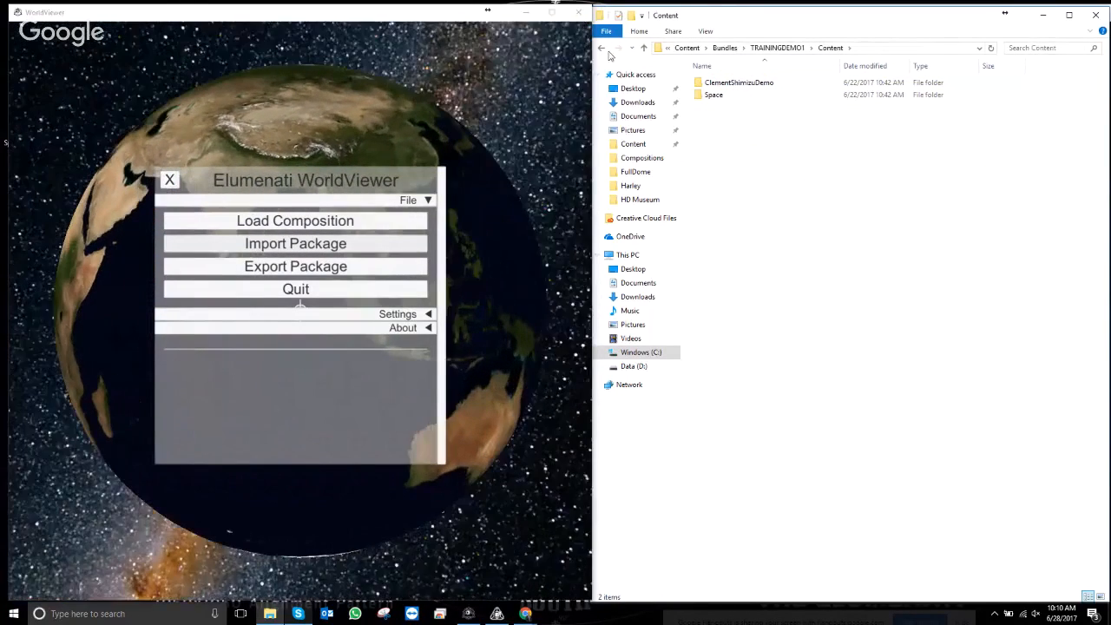
click(601, 47)
click(601, 48)
click(601, 47)
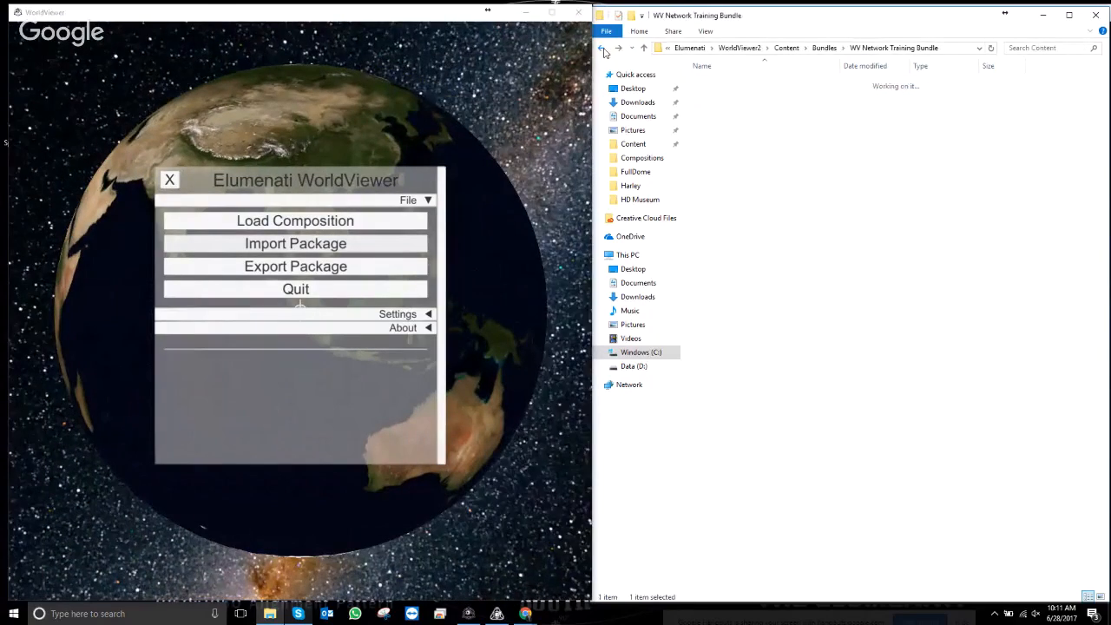
click(601, 47)
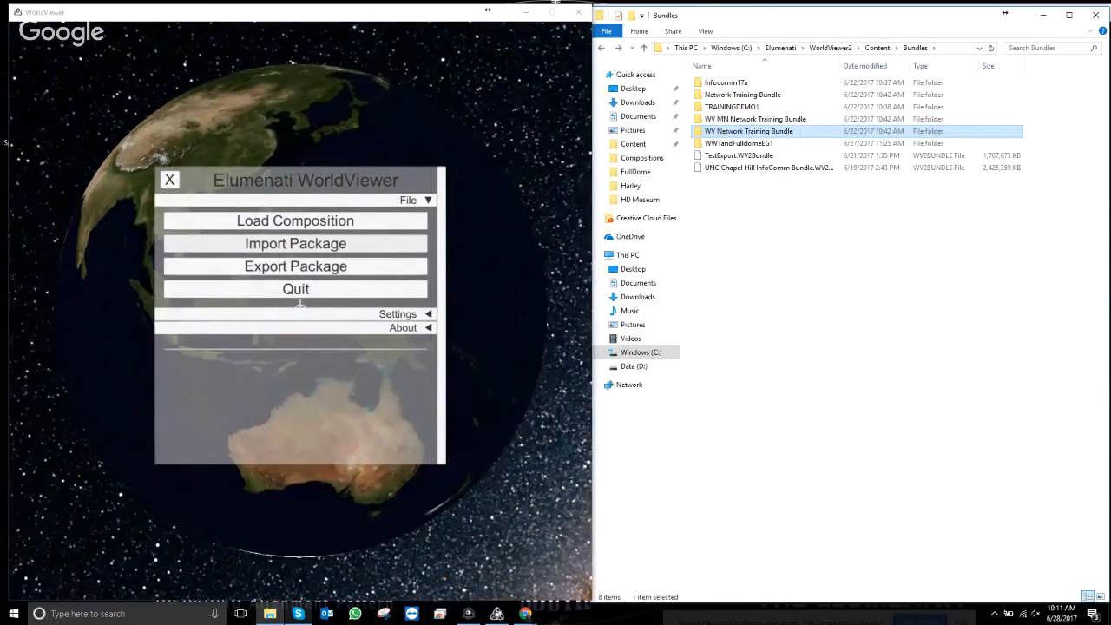
click(1098, 15)
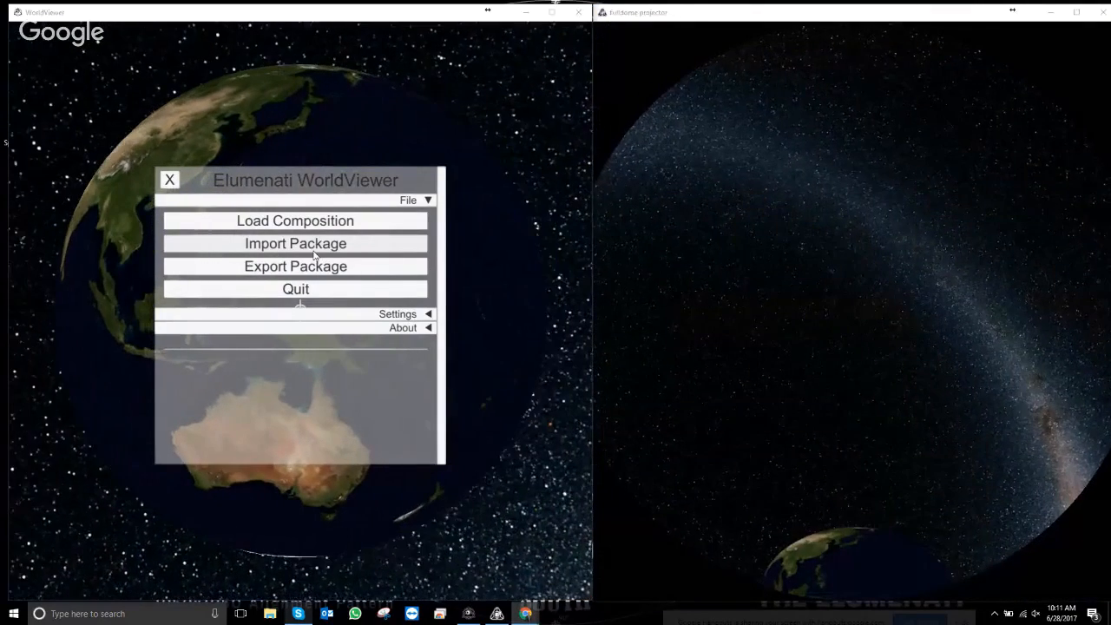
- In Load WV Composition, browse Bundles, WWTandFulldomeEG1 and TRAININGDEMO1, then close without loading
click(313, 223)
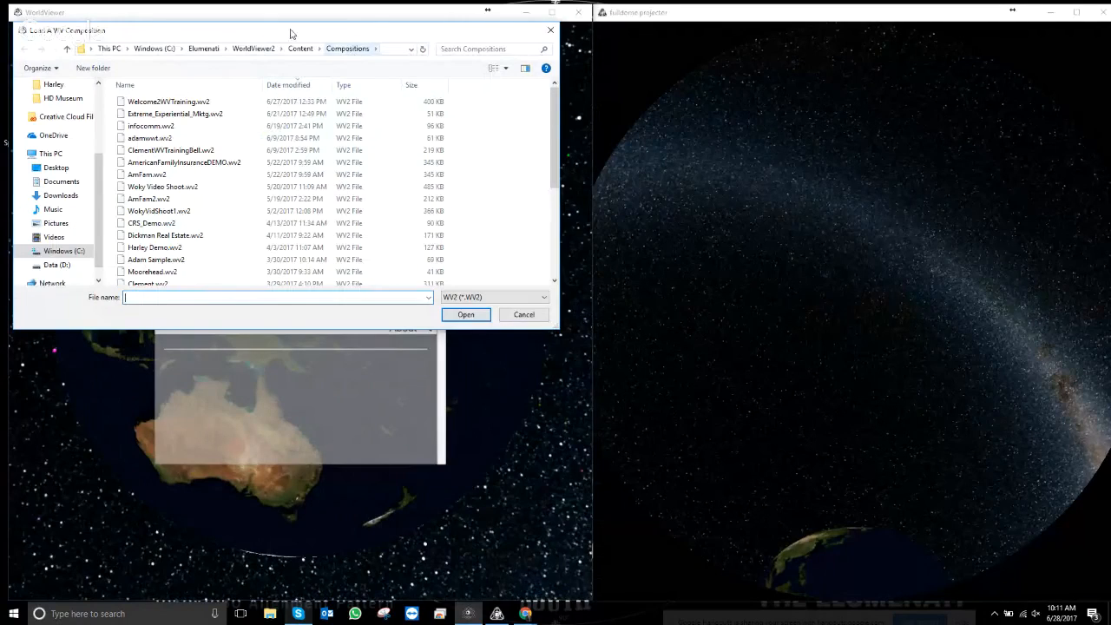
scroll(173, 253, down, 3)
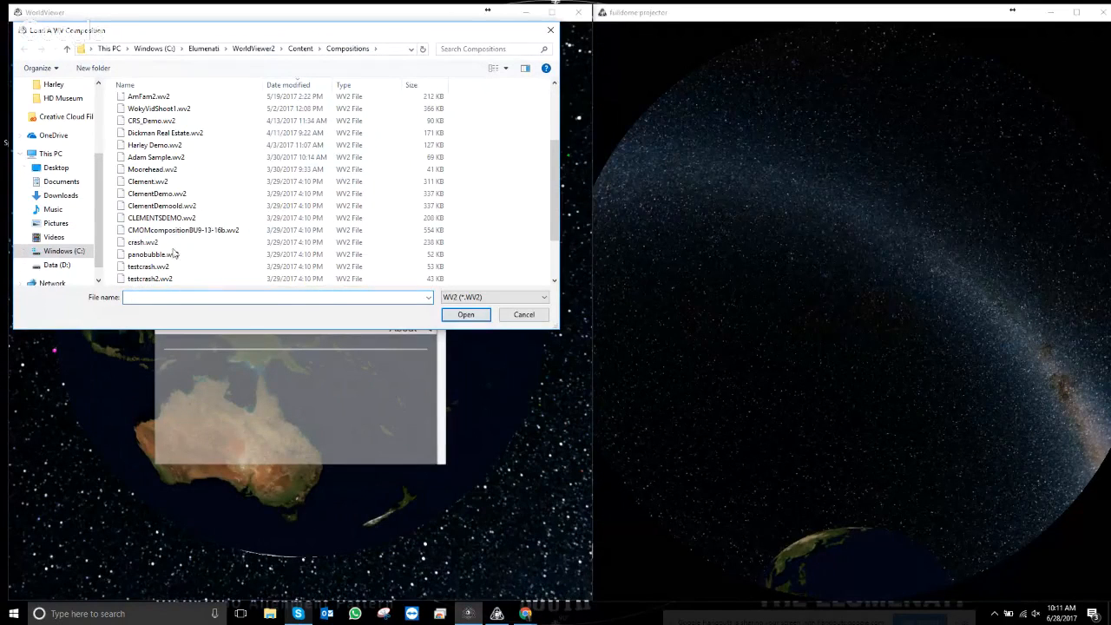
scroll(203, 240, up, 2)
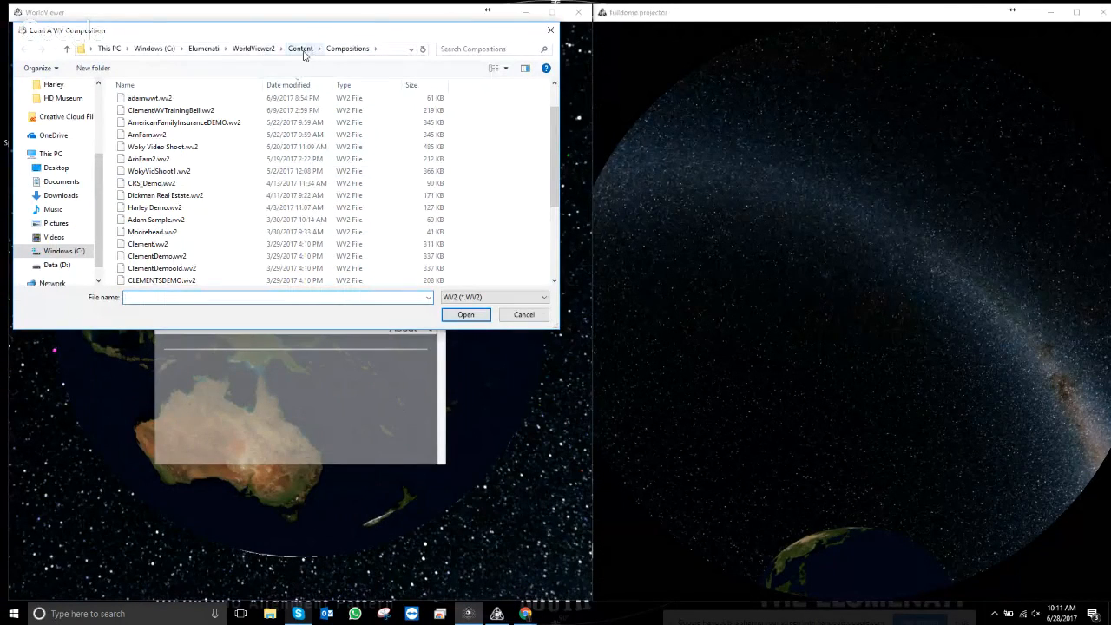
click(302, 50)
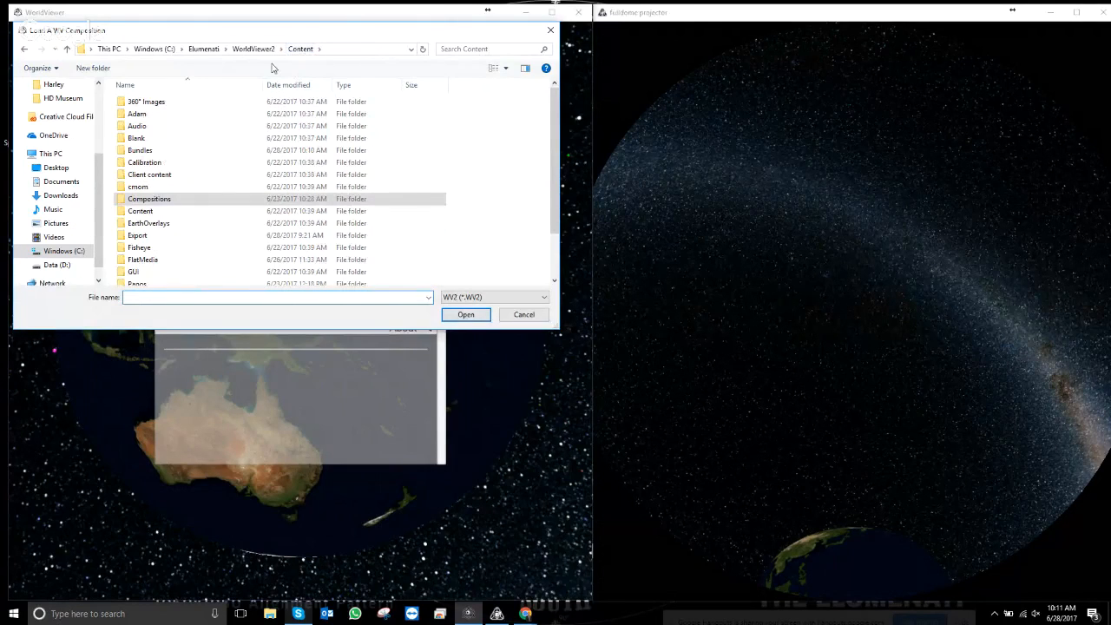
double_click(155, 148)
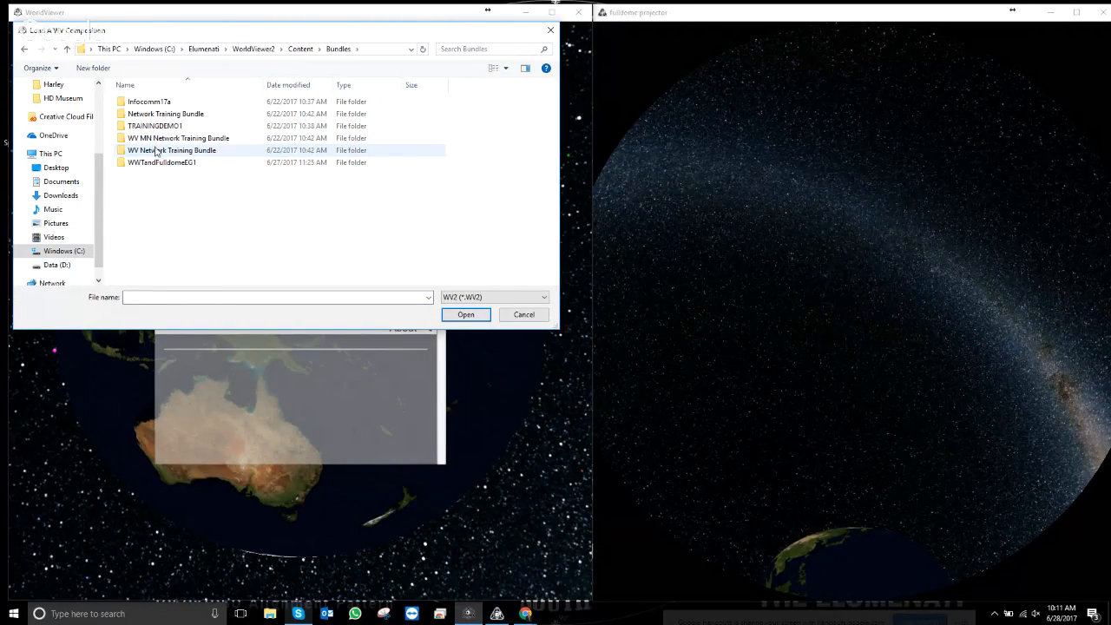
double_click(169, 164)
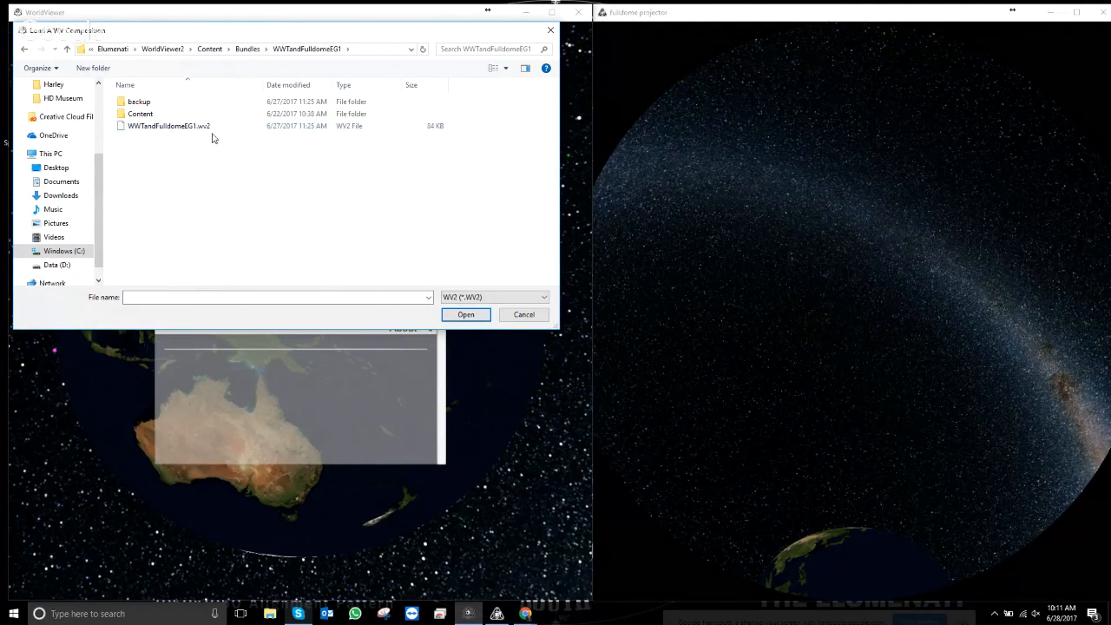
click(247, 49)
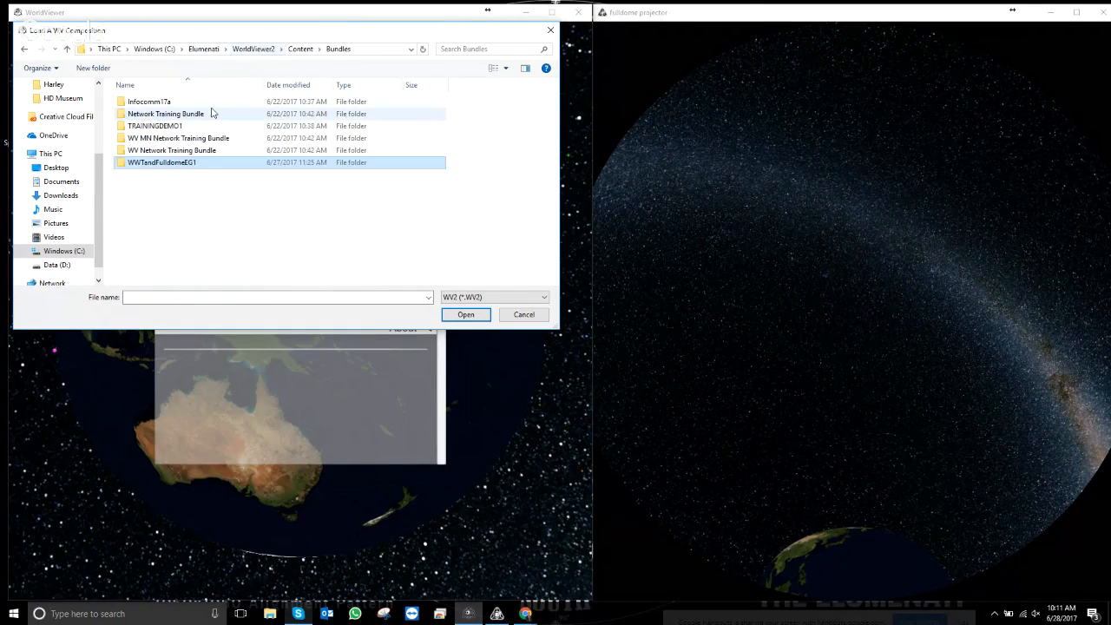
double_click(162, 132)
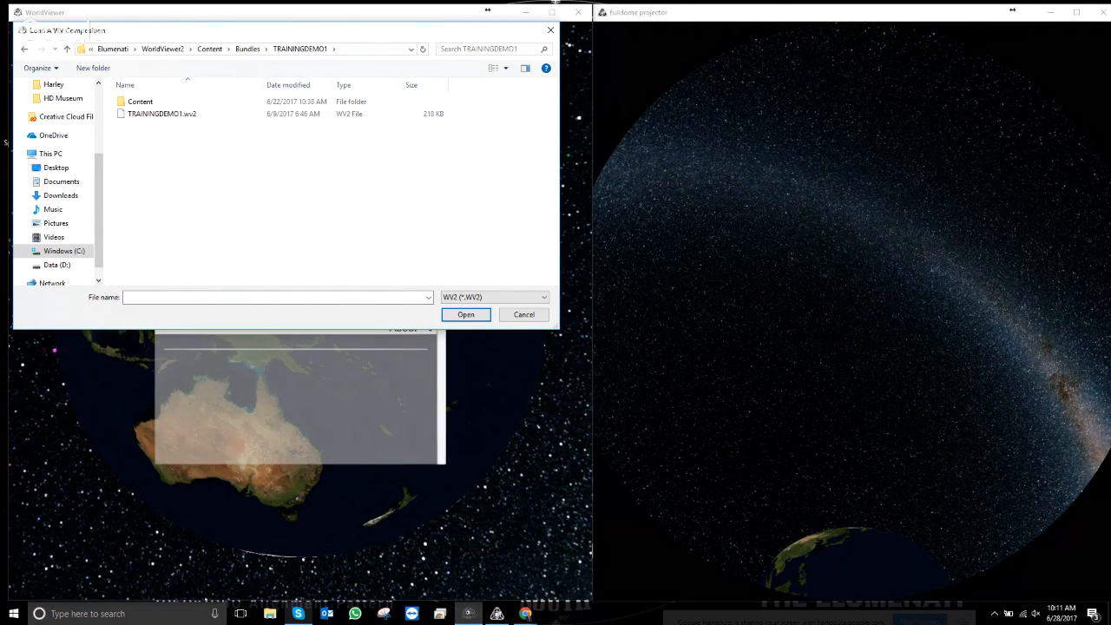
click(241, 51)
click(550, 30)
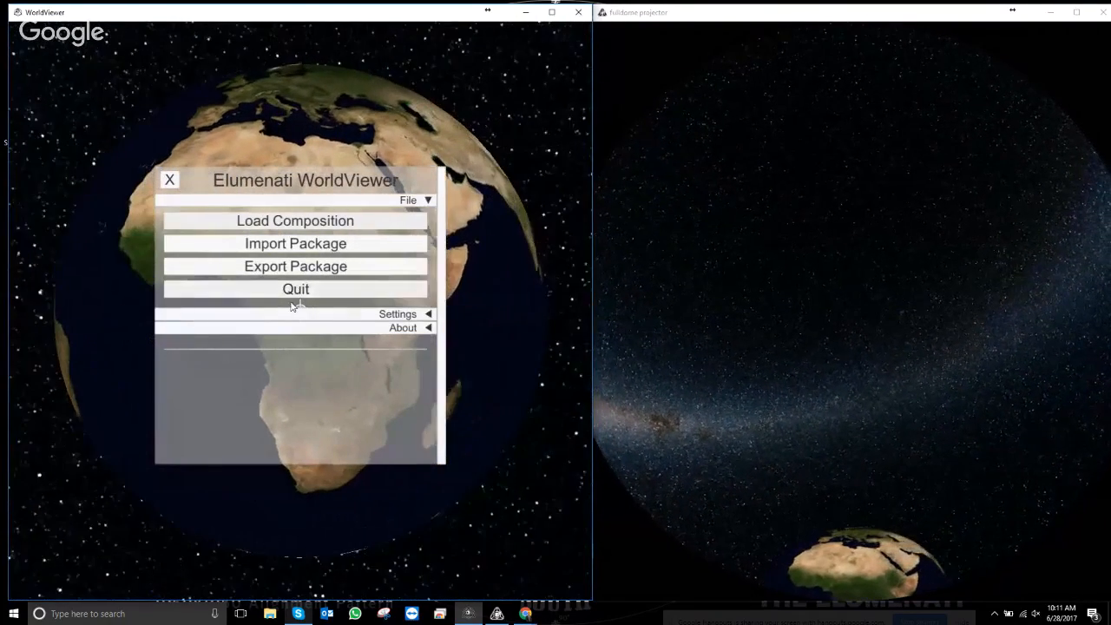
- Review Settings > Input Mouse/Touch and Joystick options, then collapse Input and expand Display
click(364, 314)
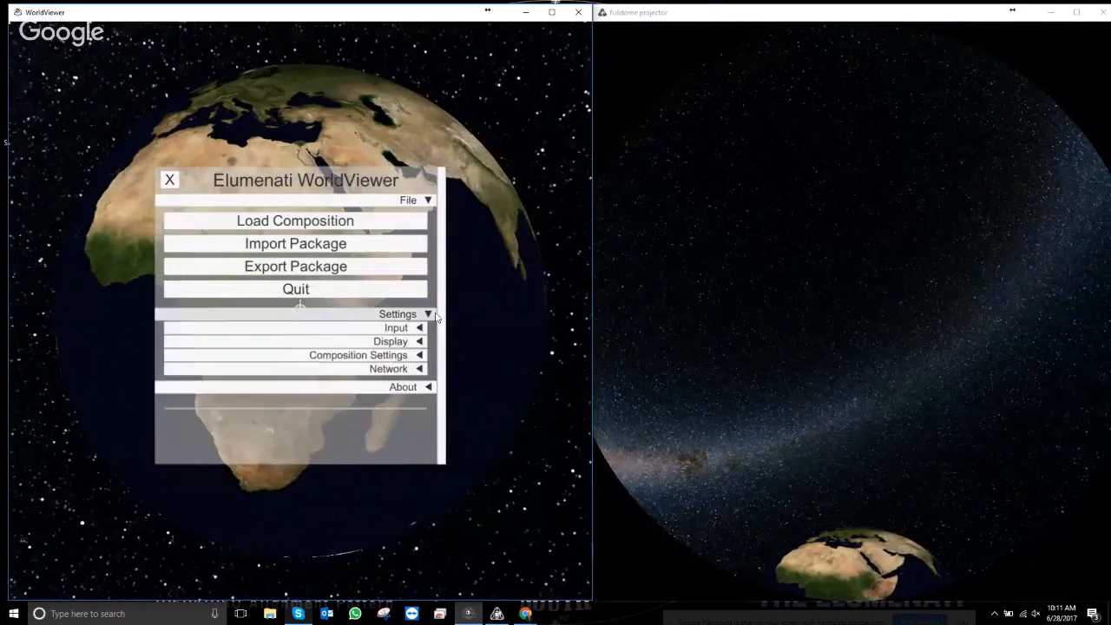
click(413, 328)
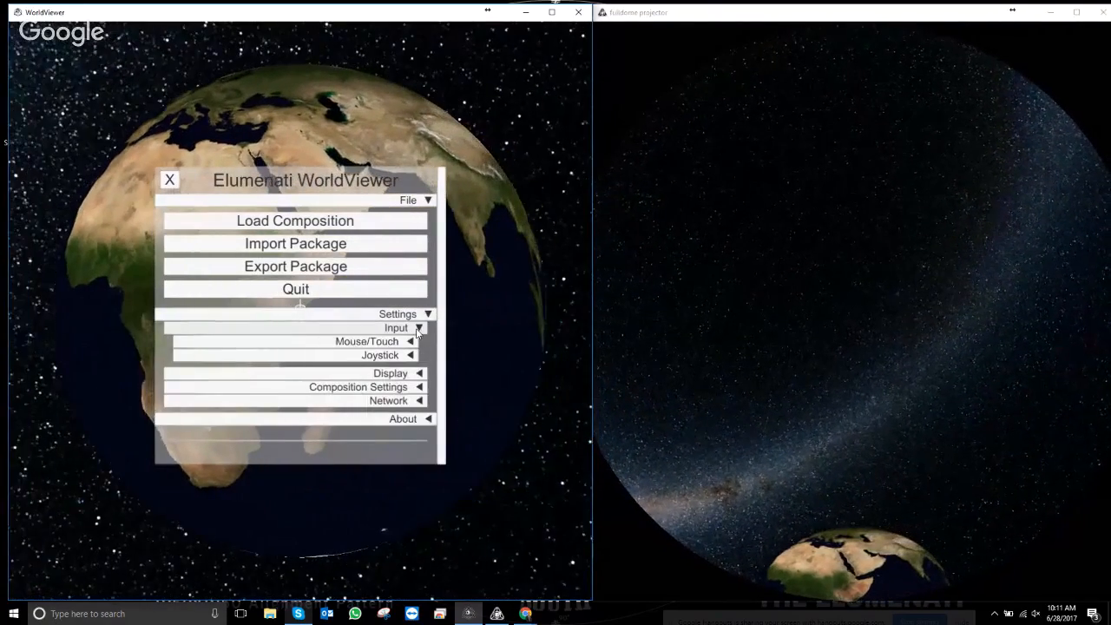
click(410, 342)
click(409, 342)
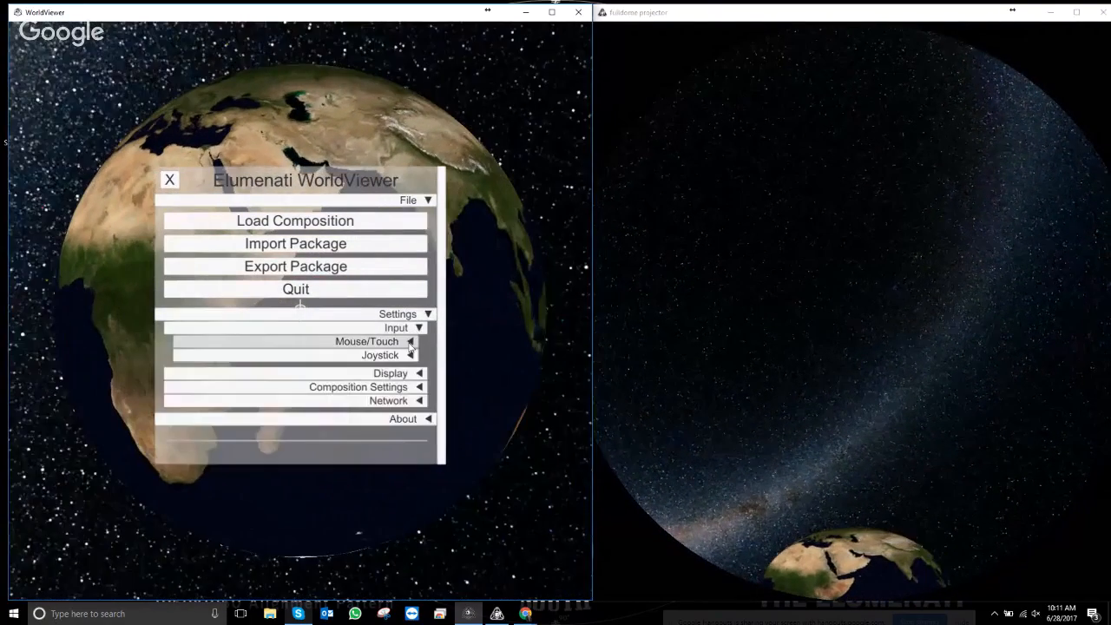
click(408, 353)
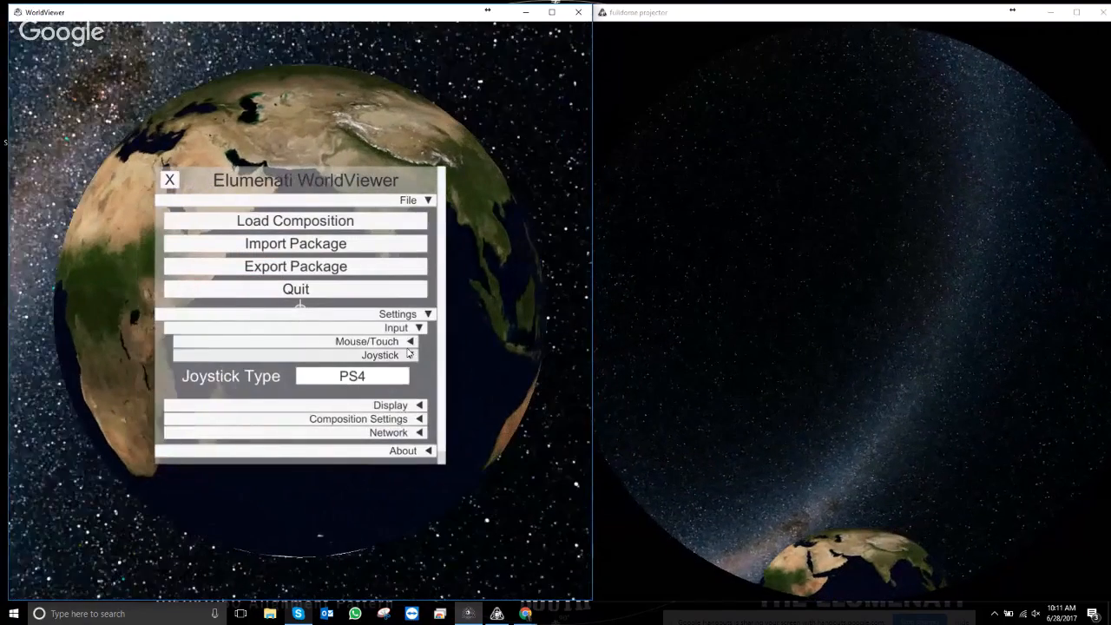
click(410, 342)
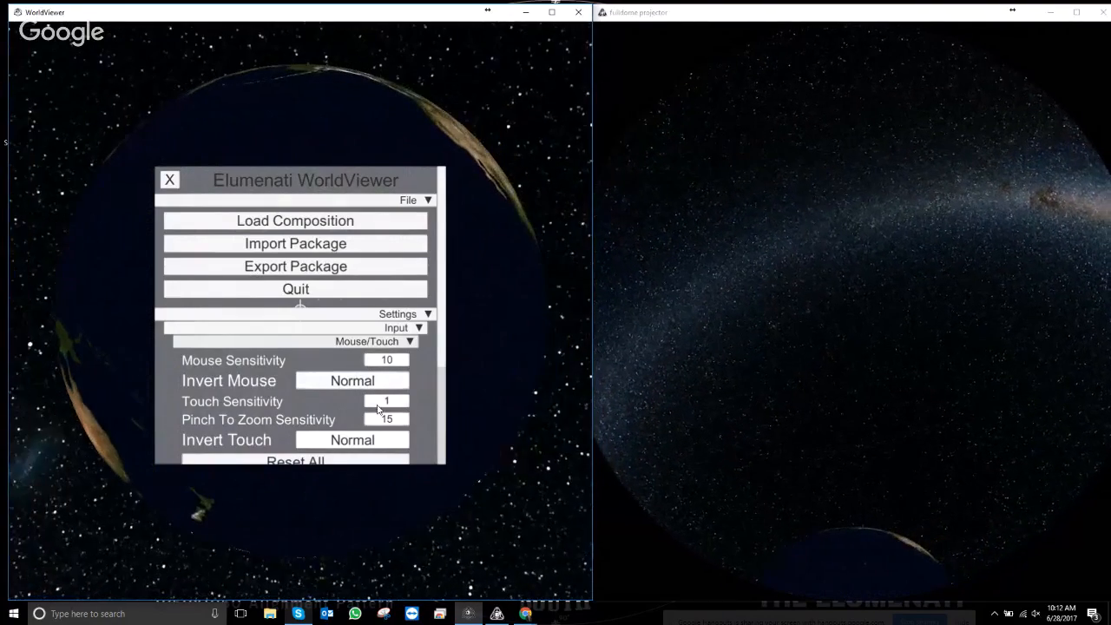
click(411, 342)
click(408, 328)
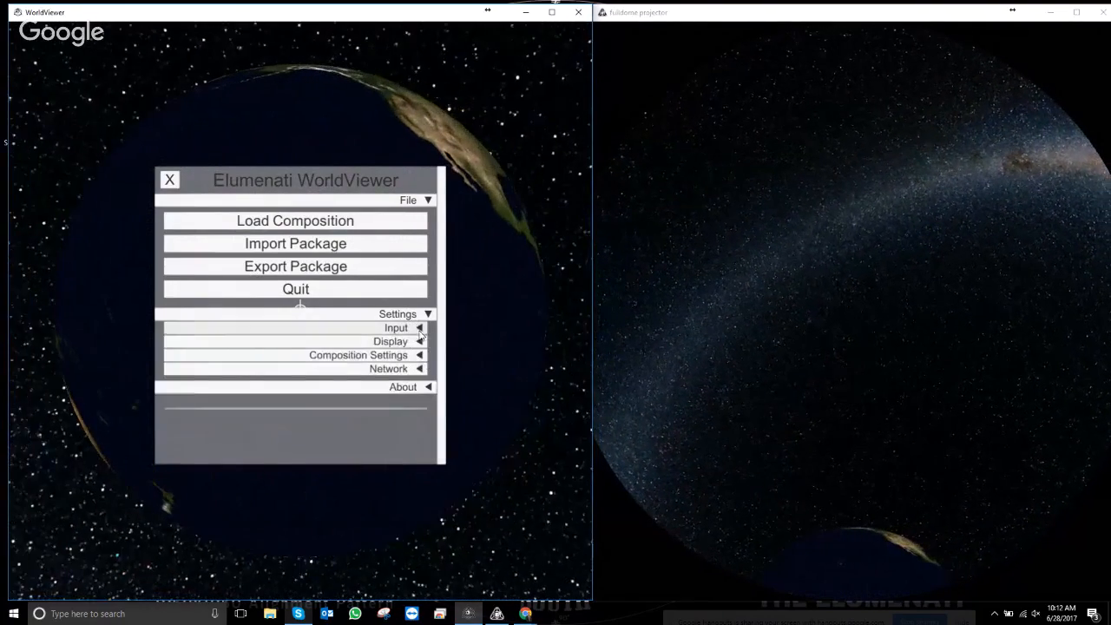
click(422, 346)
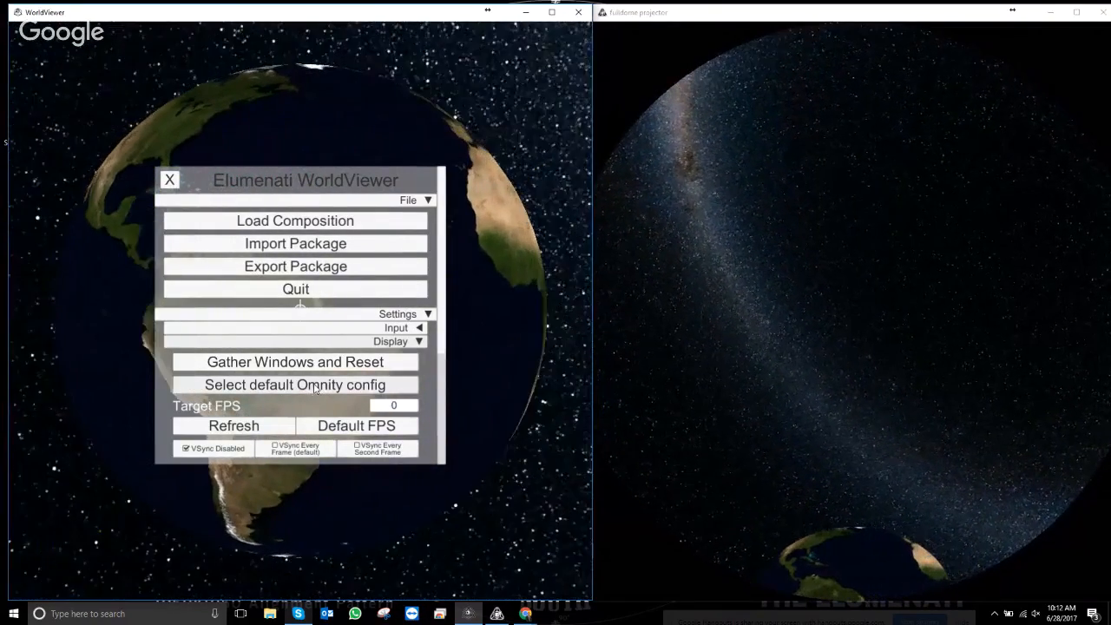
click(315, 390)
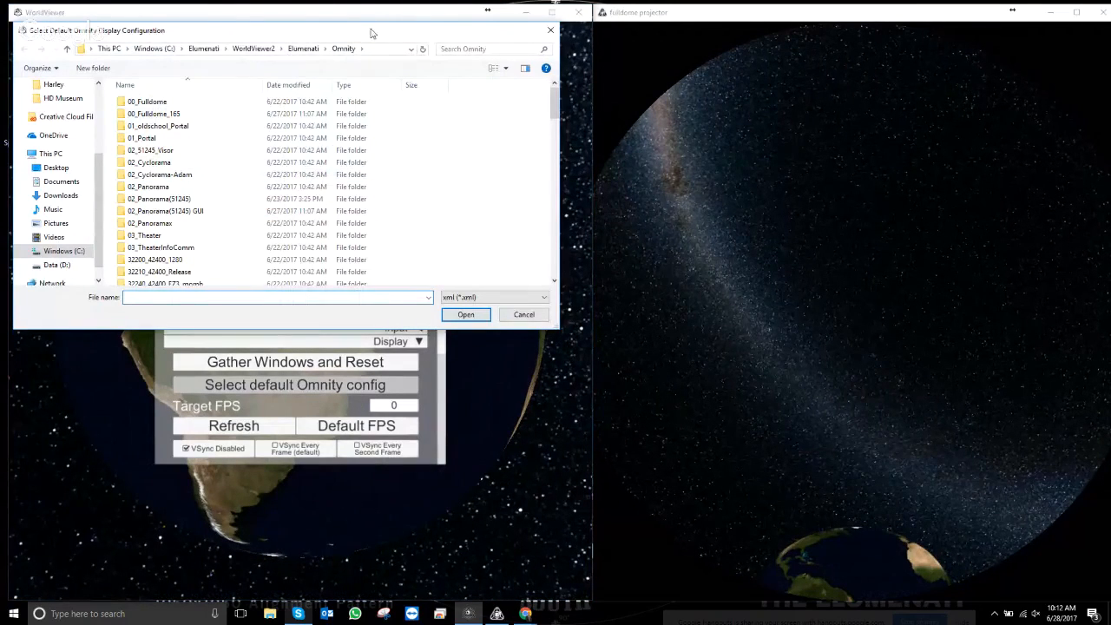
scroll(278, 182, down, 7)
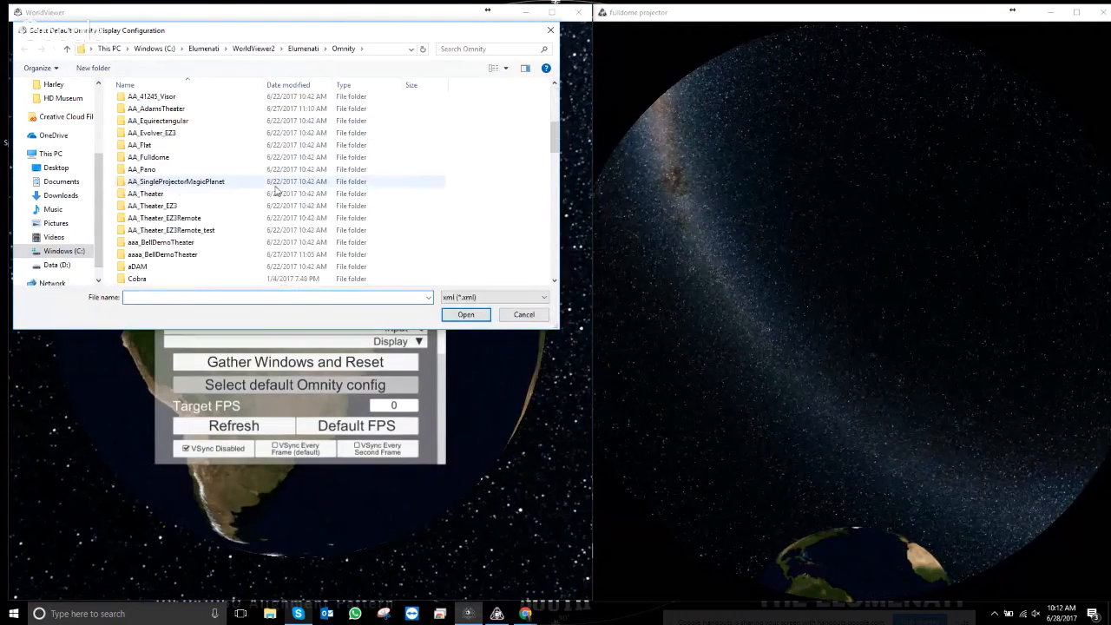
scroll(275, 189, down, 10)
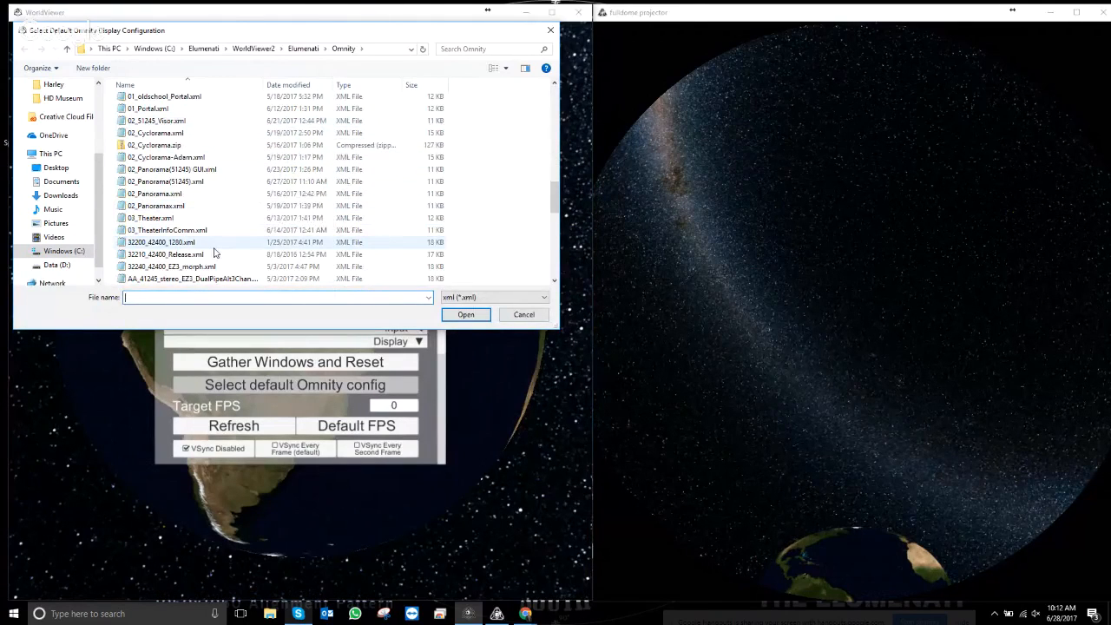
scroll(215, 253, down, 4)
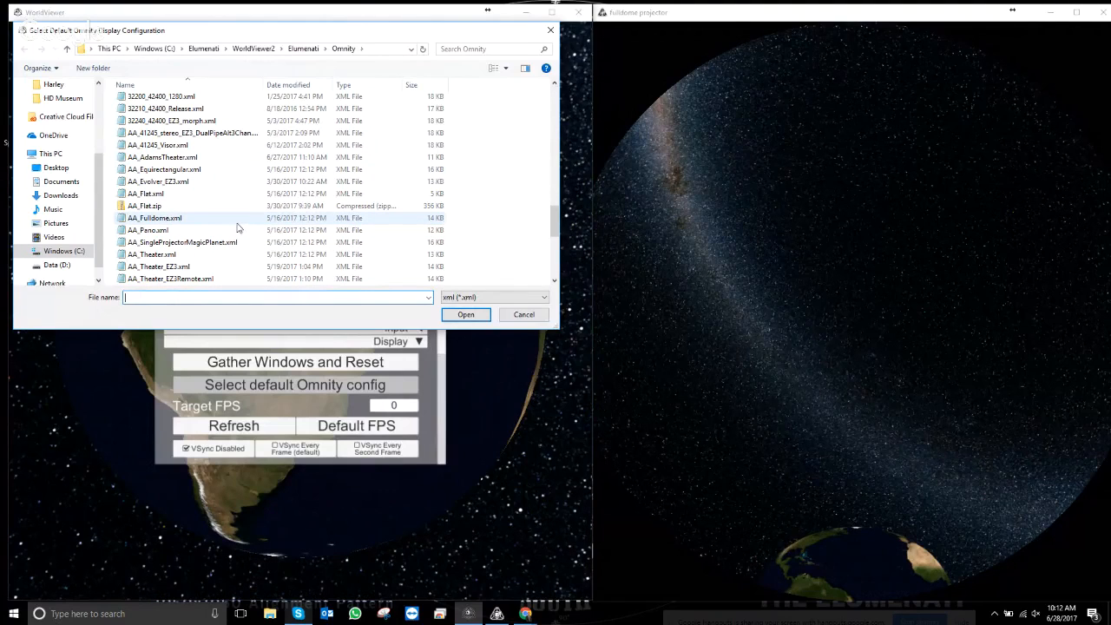
scroll(211, 227, down, 4)
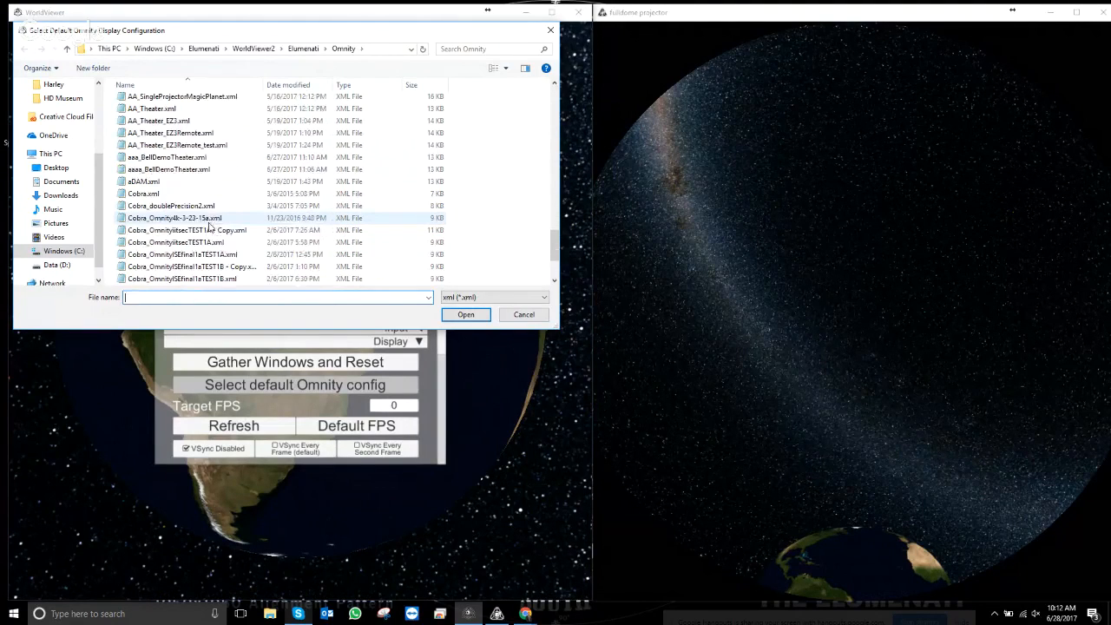
scroll(208, 228, down, 3)
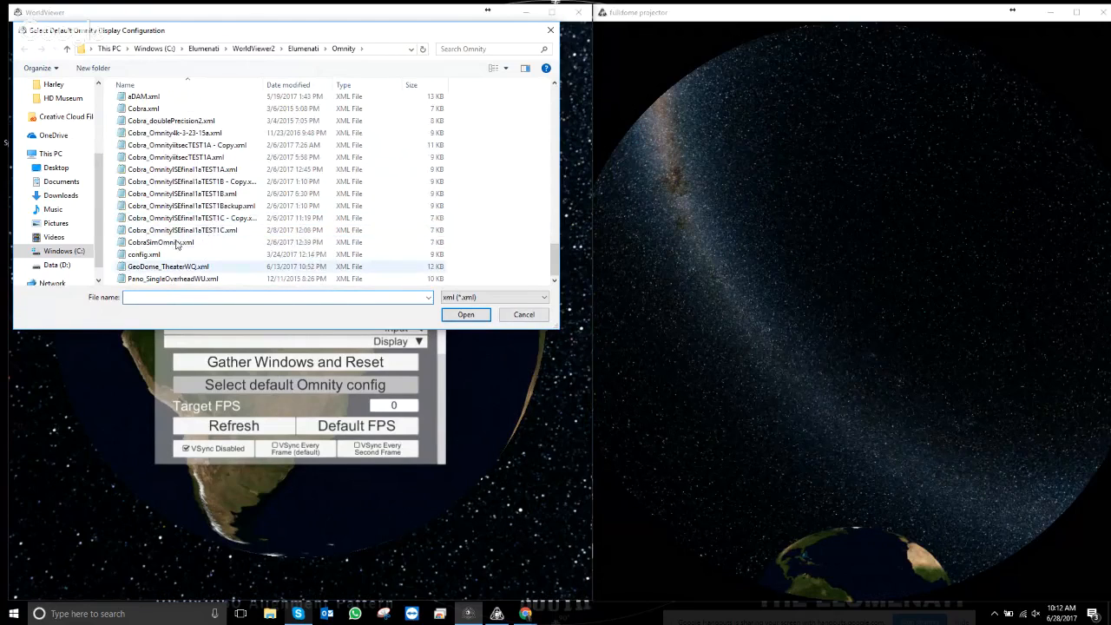
scroll(174, 224, up, 12)
scroll(167, 222, up, 3)
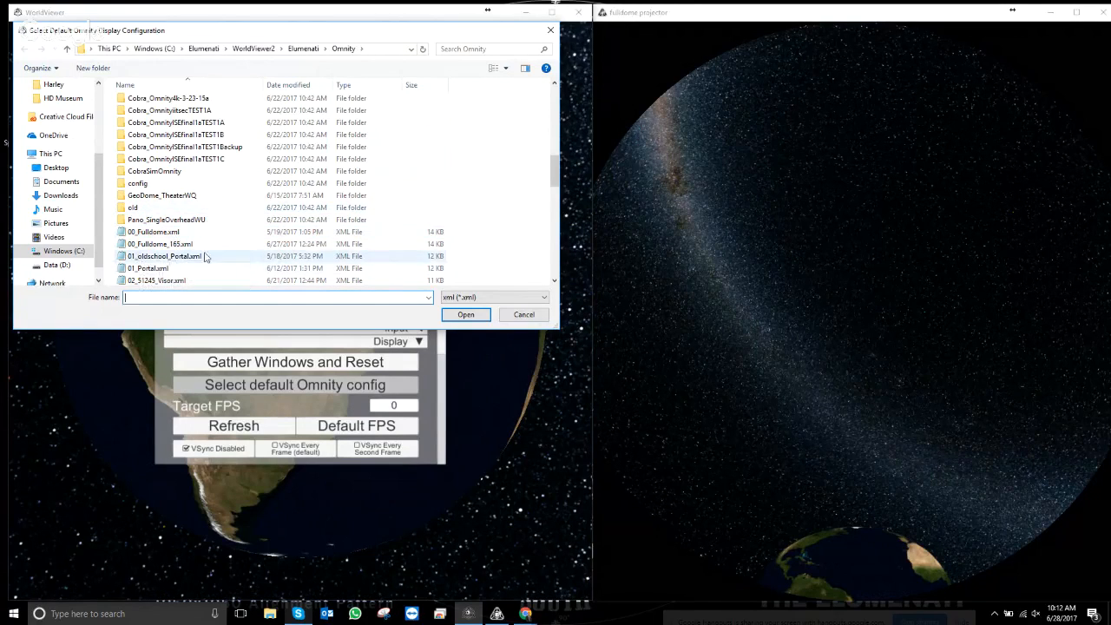
click(521, 314)
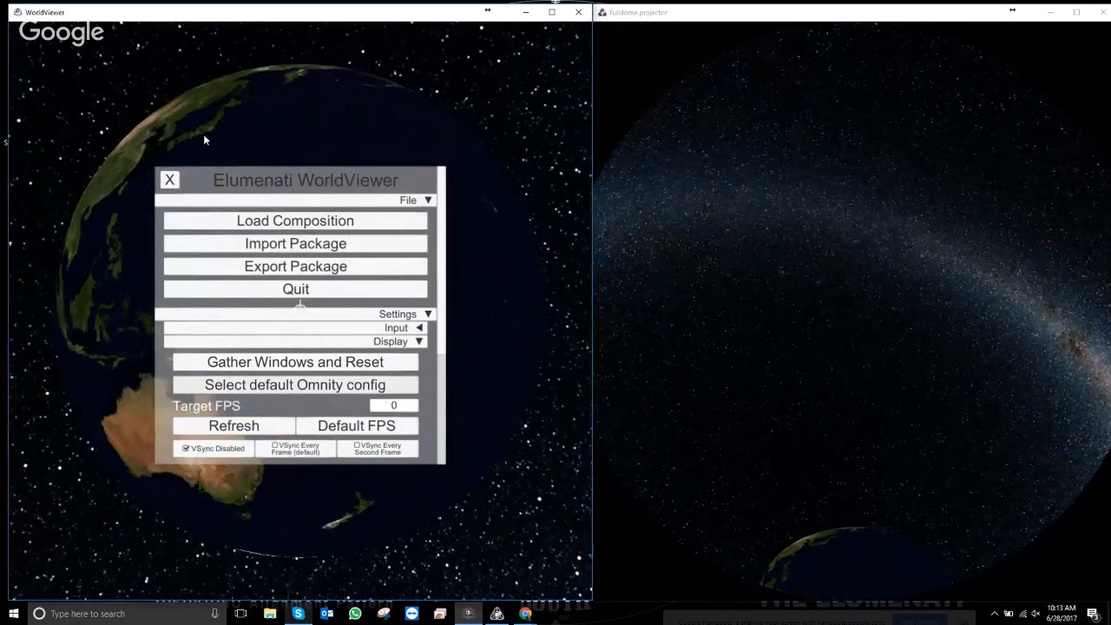
scroll(405, 390, down, 3)
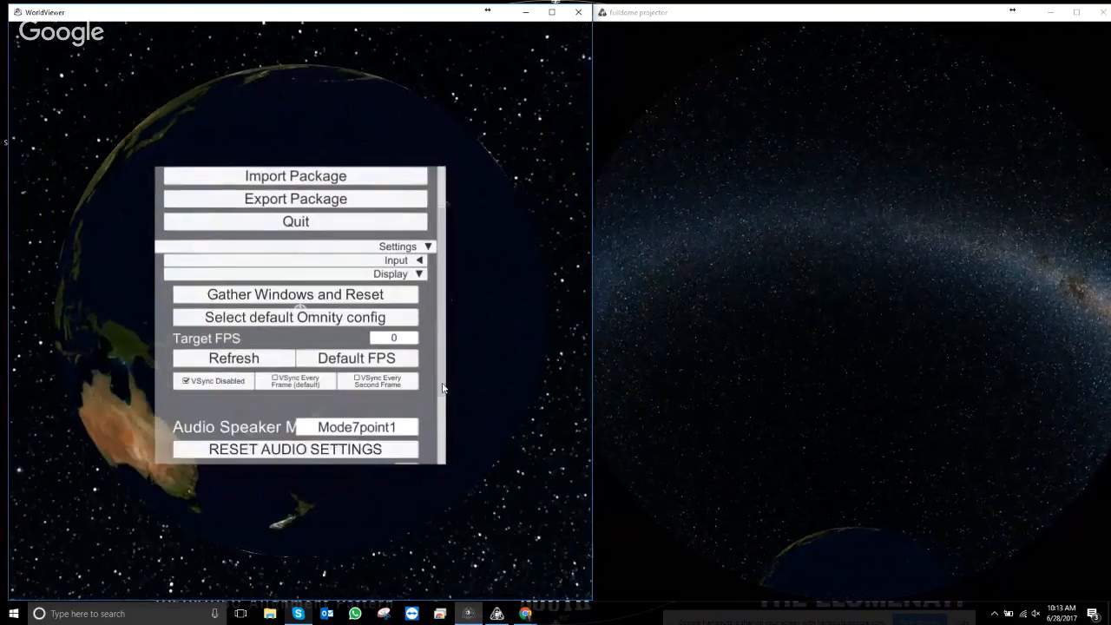
- Under Composition Settings, choose Welcome2WVTraining.wv2 as the default composition
click(419, 261)
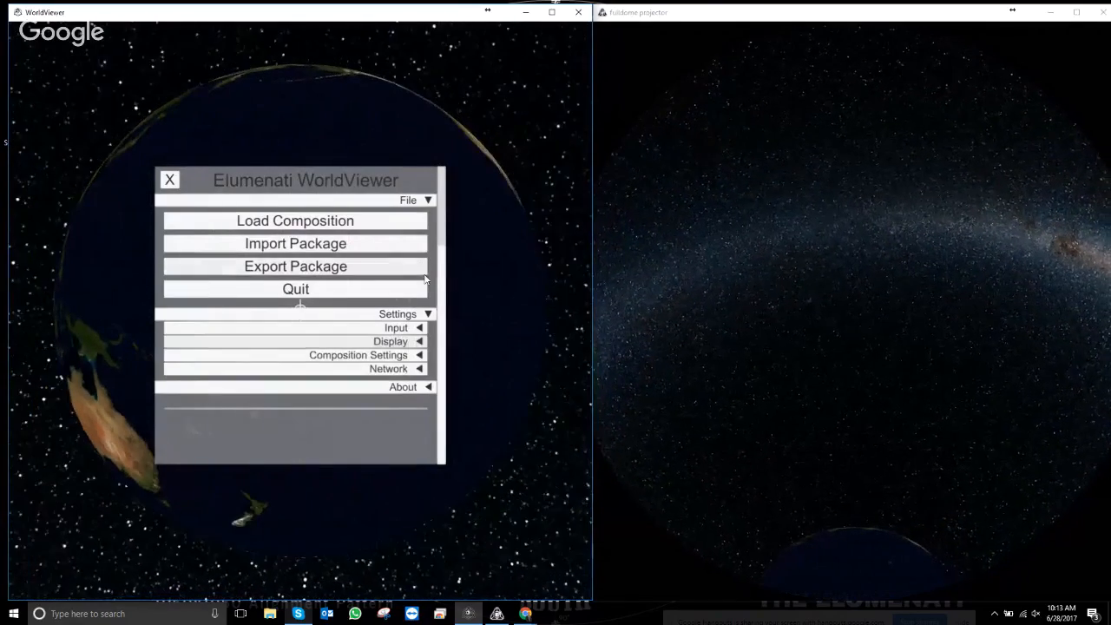
click(419, 355)
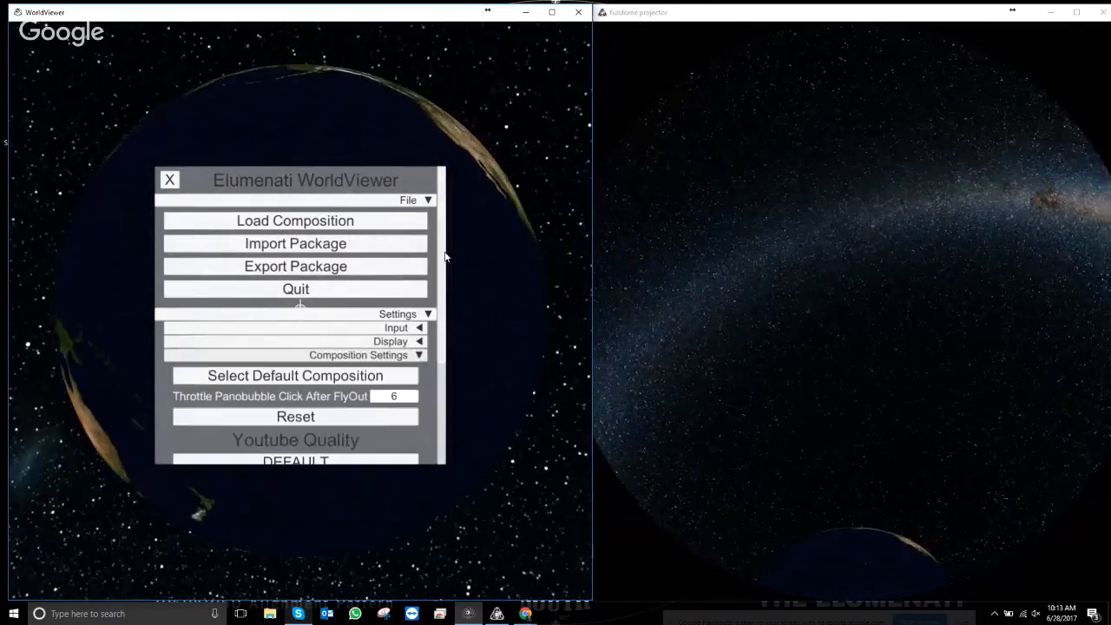
scroll(440, 346, down, 3)
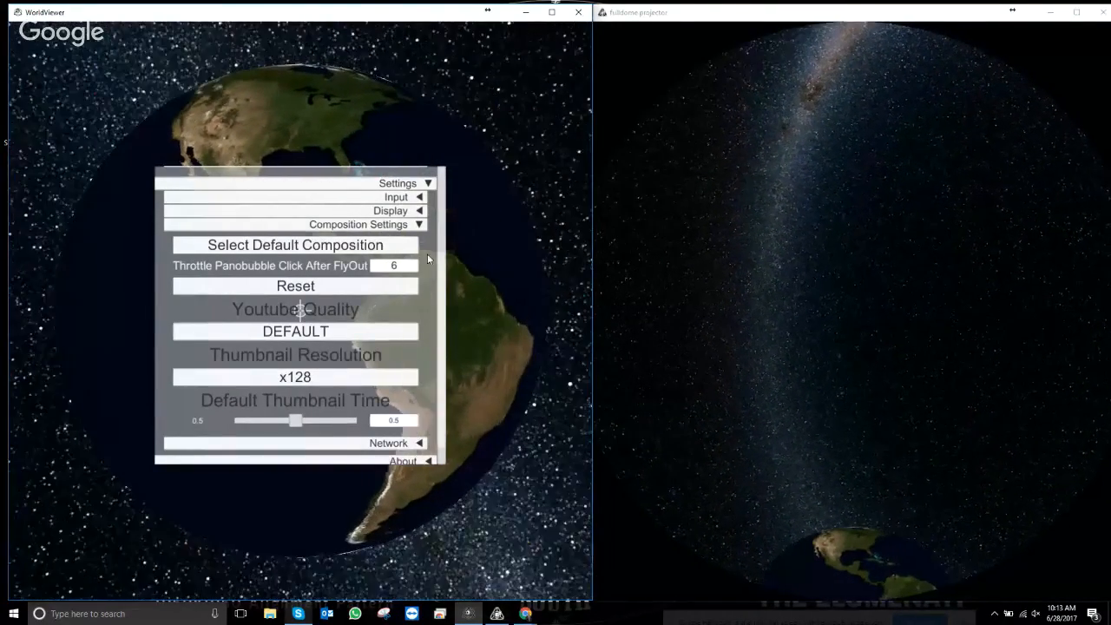
click(295, 245)
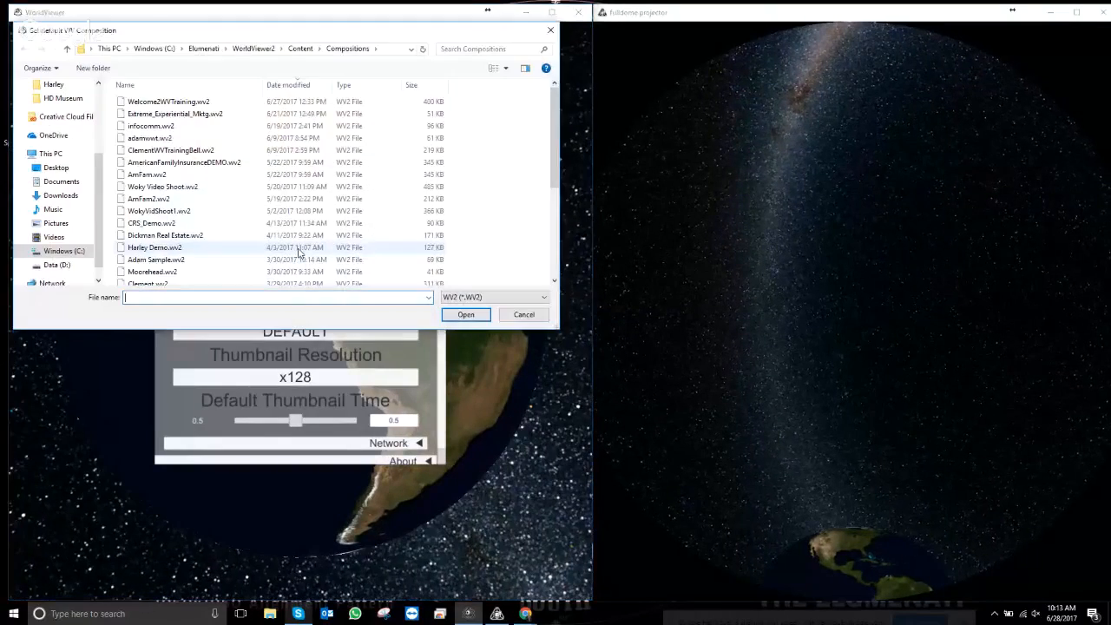
double_click(168, 102)
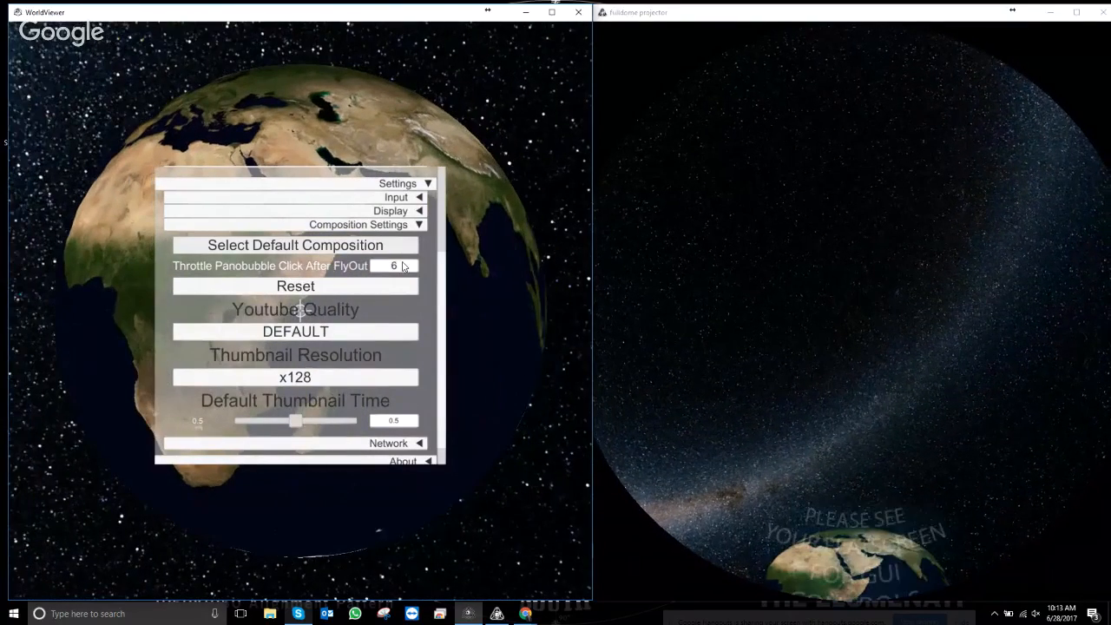
drag(443, 282, 440, 192)
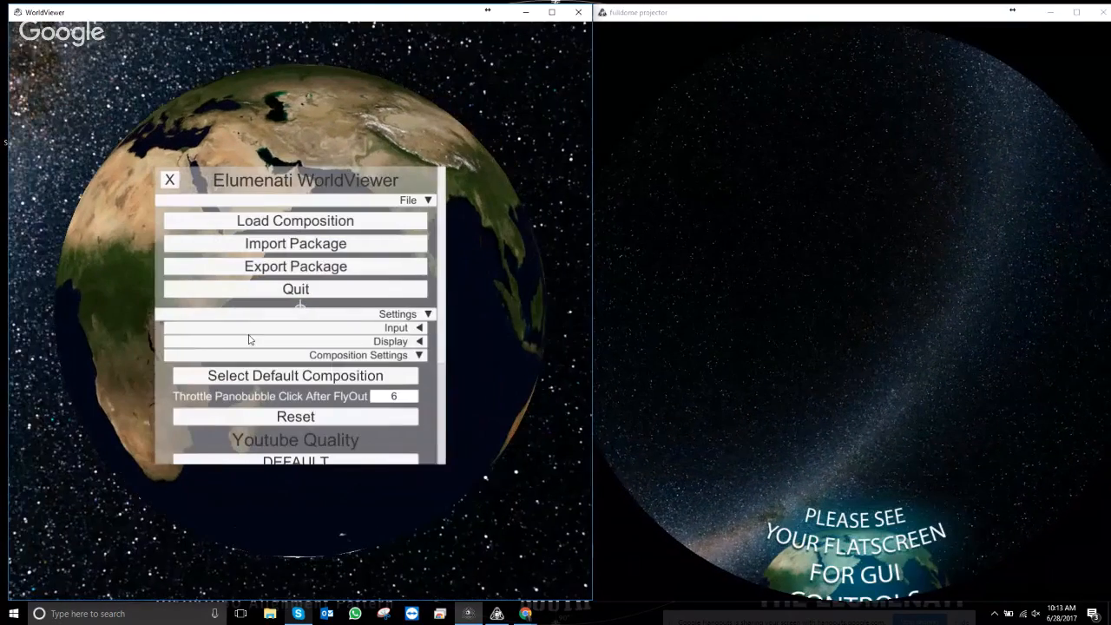
- Collapse Composition Settings, expand About, and scroll through its description and version details
click(420, 356)
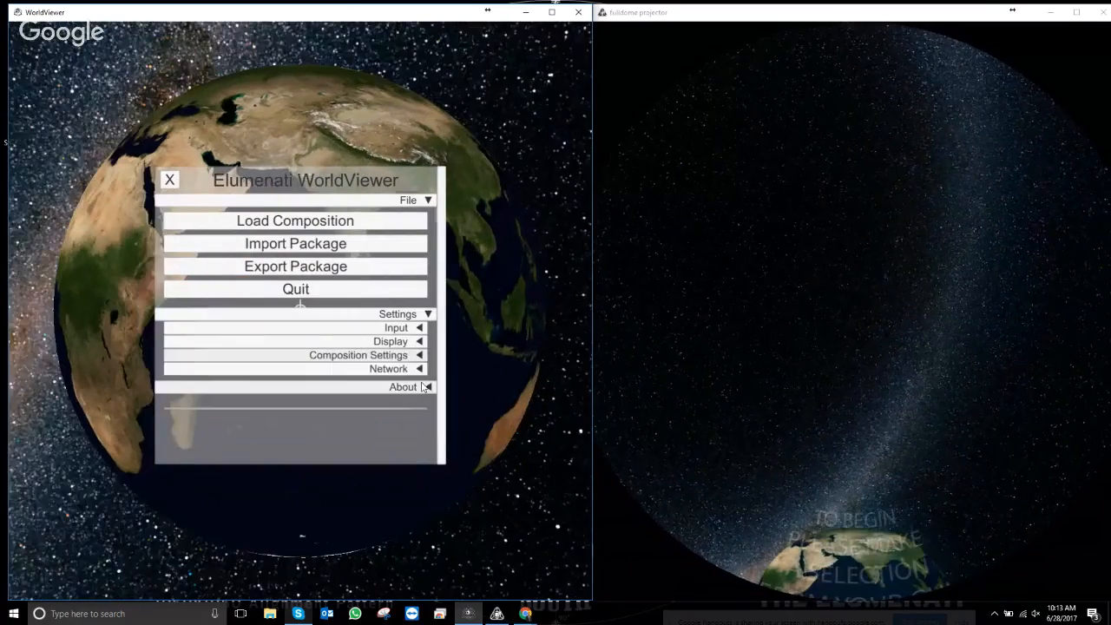
click(431, 389)
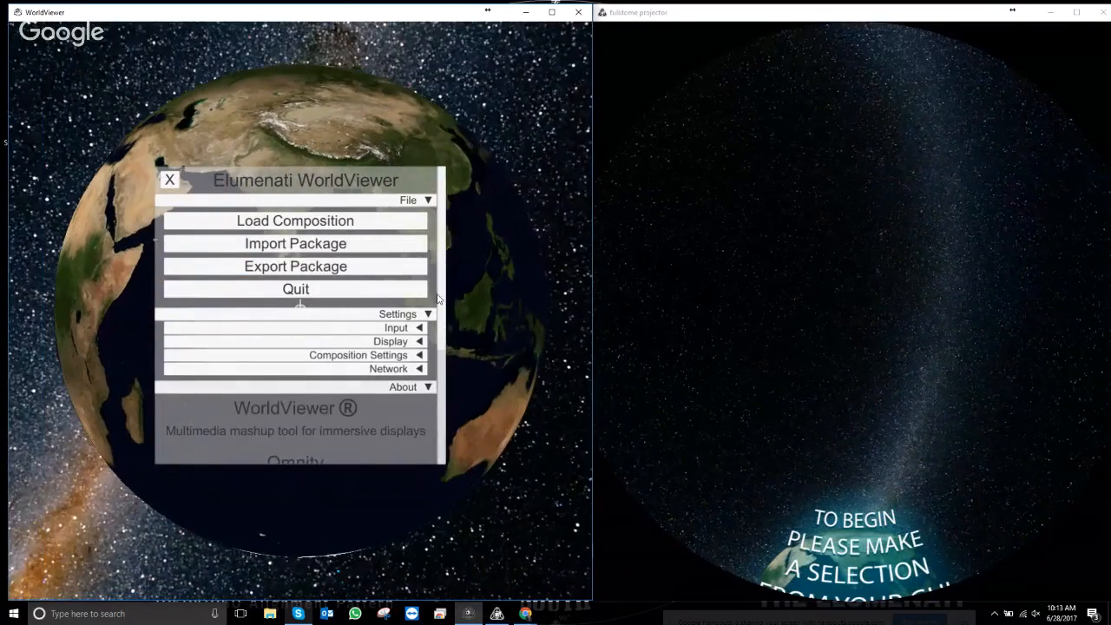
drag(438, 300, 454, 410)
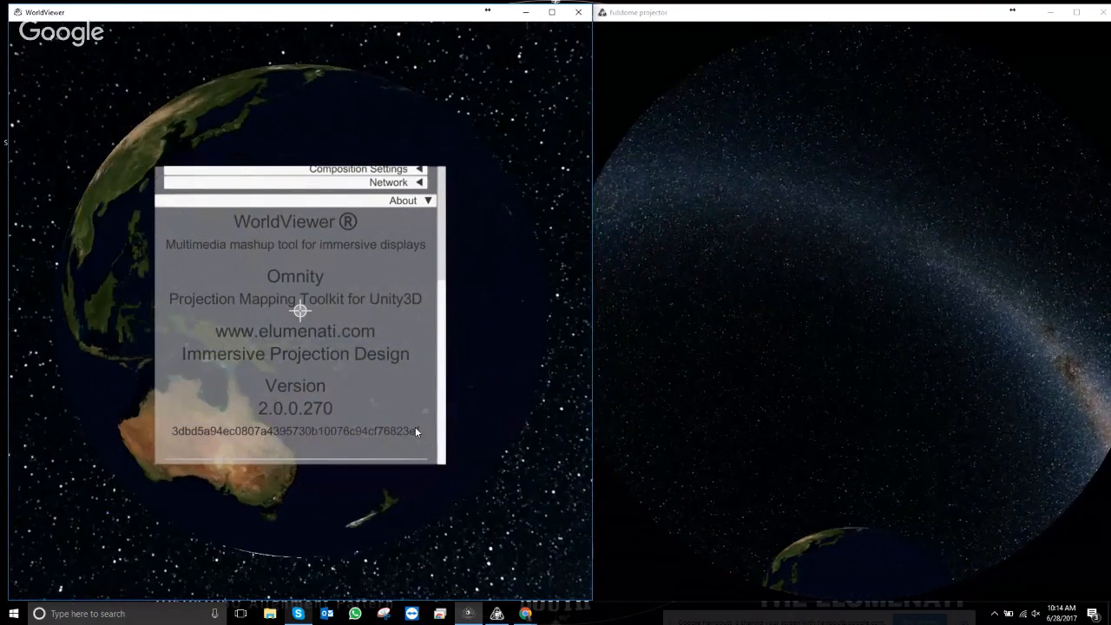
drag(443, 301, 443, 178)
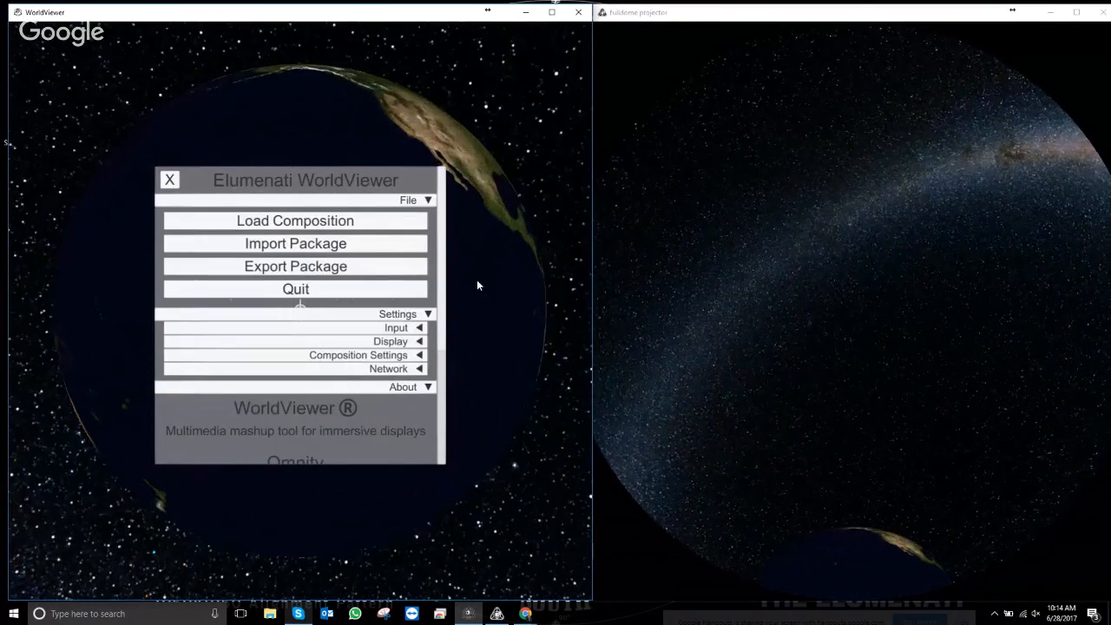
scroll(445, 293, down, 1)
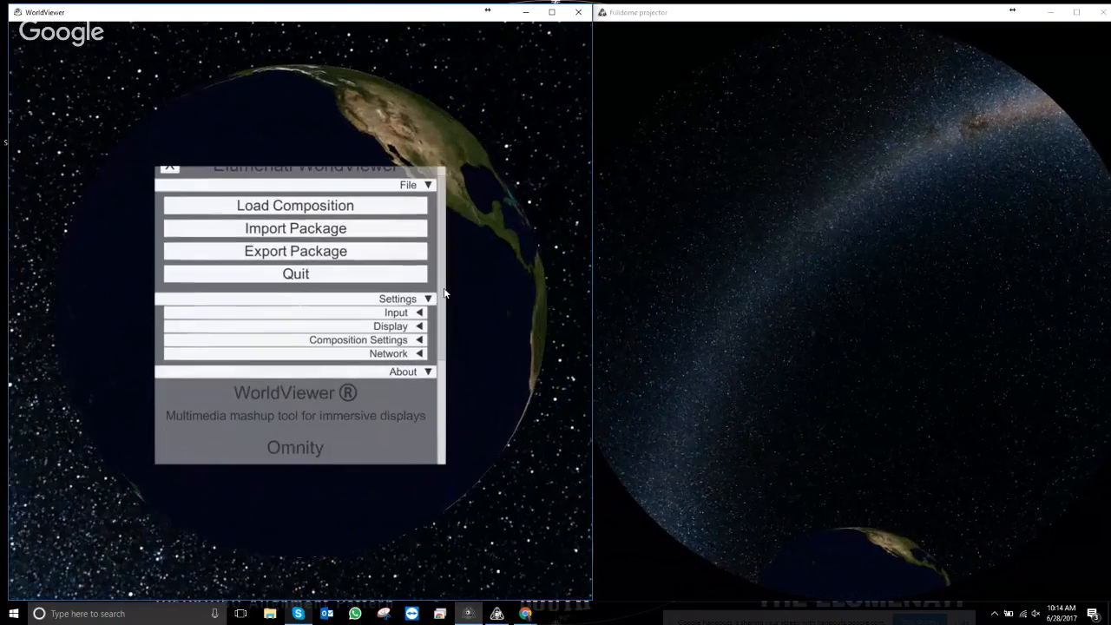
scroll(453, 407, down, 5)
scroll(453, 406, up, 5)
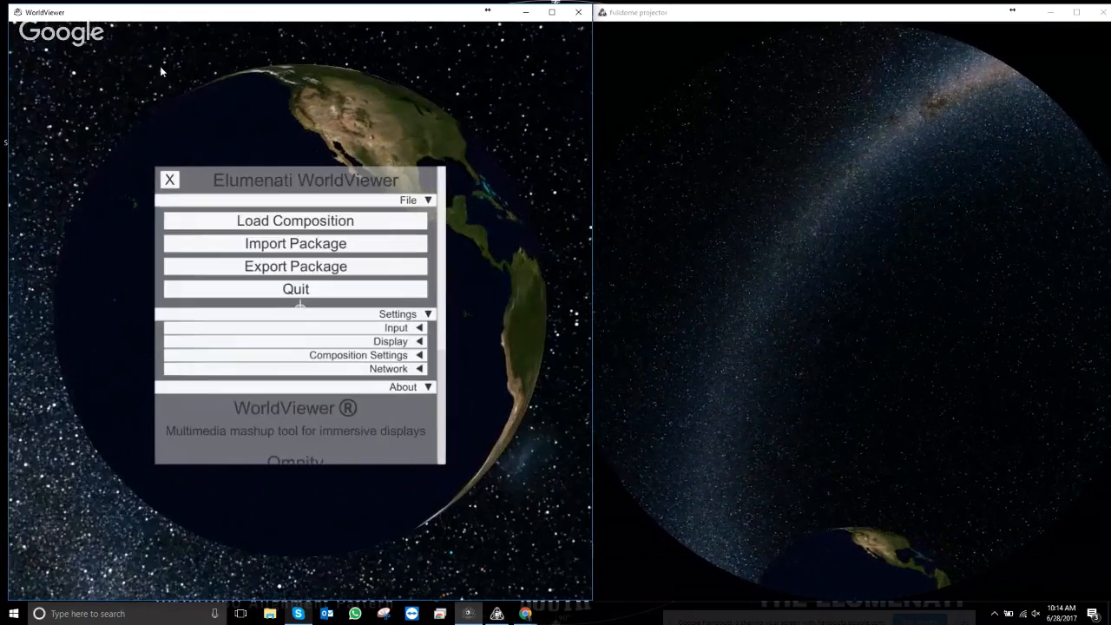
- Close the WorldViewer menu panel so only the bare Earth globe remains
click(170, 180)
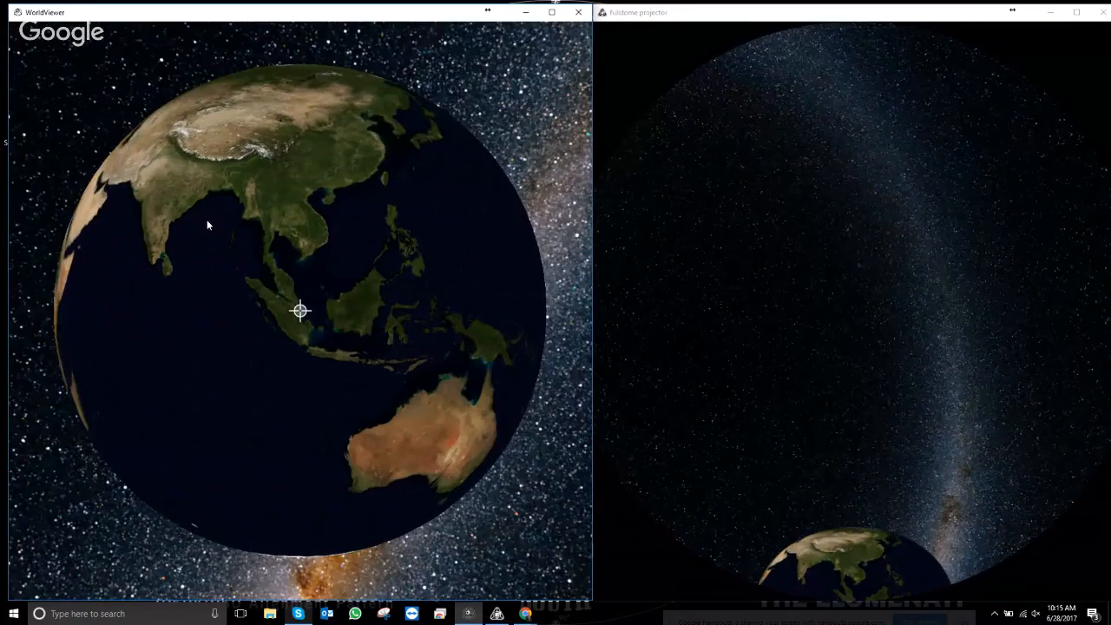
- Toggle the clip grid editor on and off, then reopen the main menu over the starfield
key(Escape)
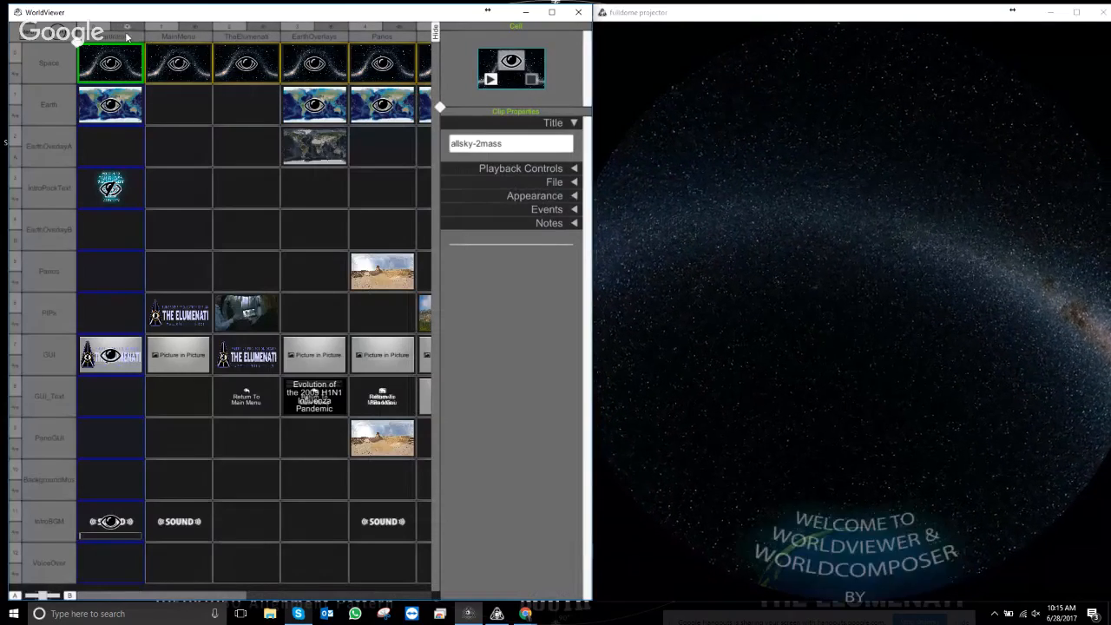
key(Tab)
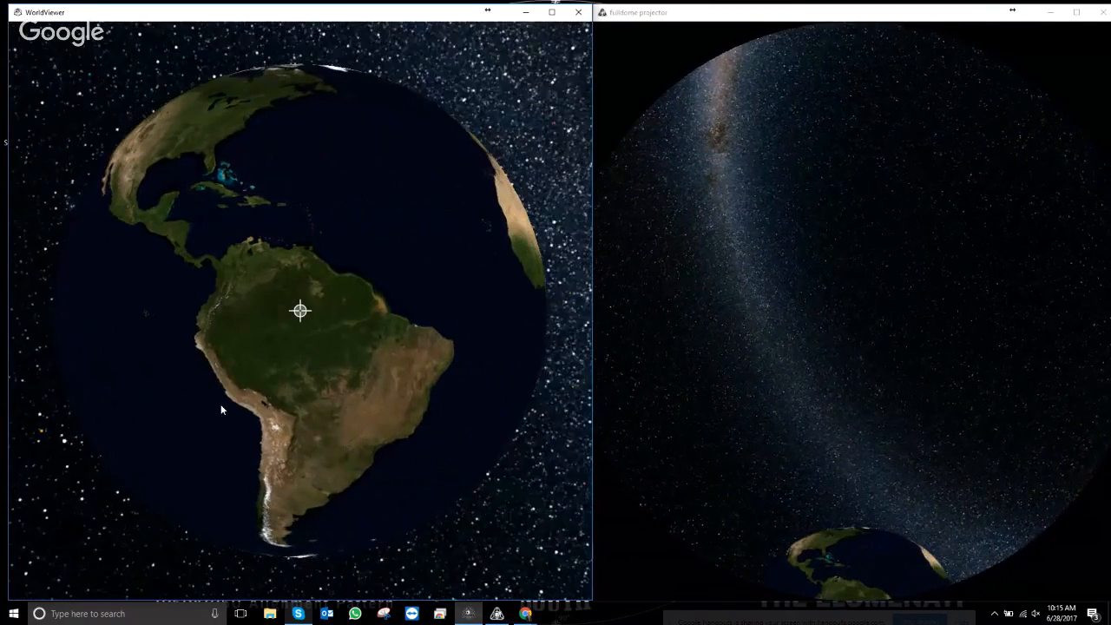
key(Escape)
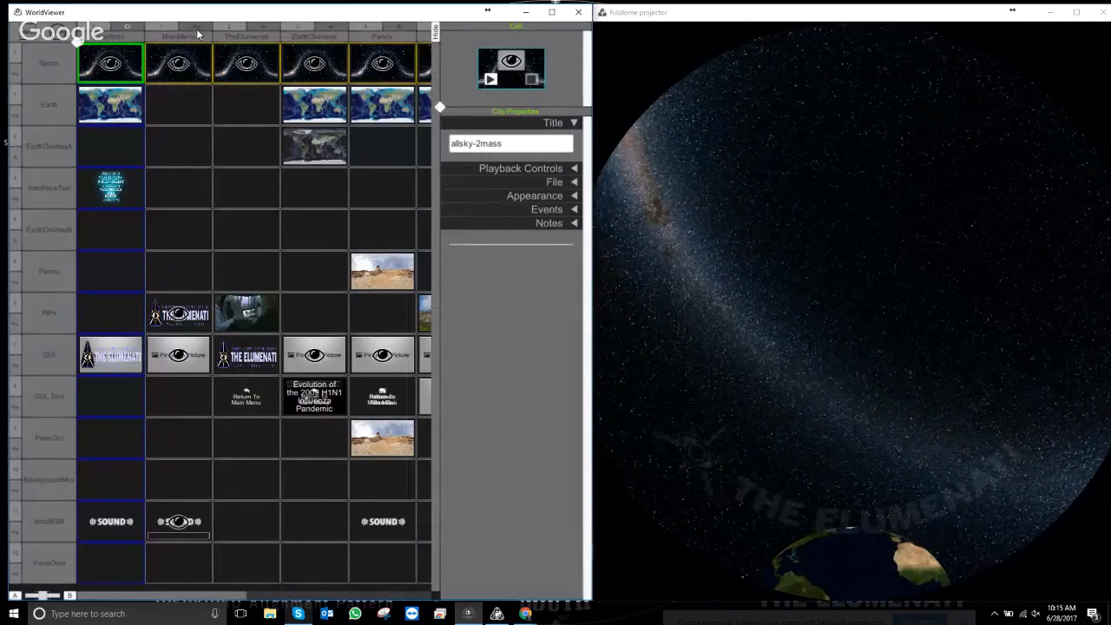
key(Escape)
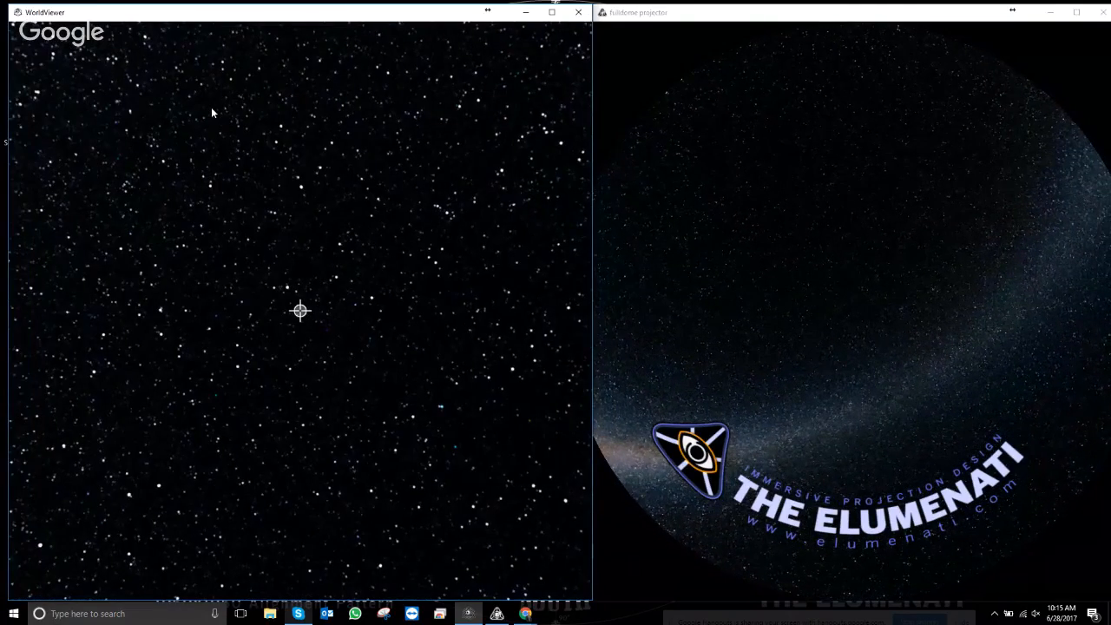
key(Escape)
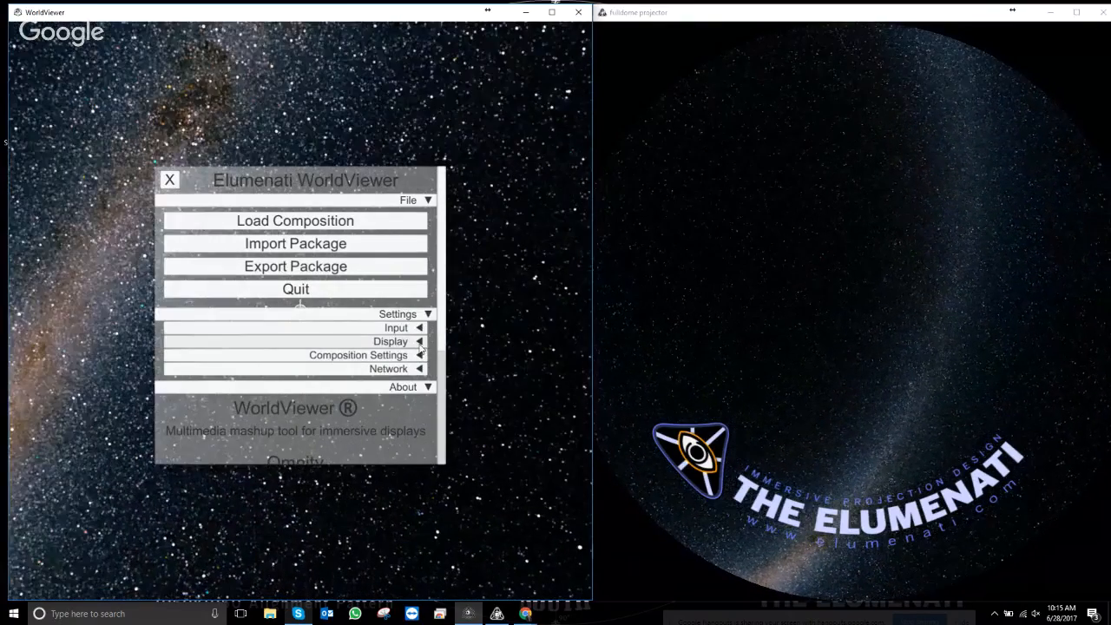
- Expand Display settings and open the default Omnity config file chooser
click(420, 343)
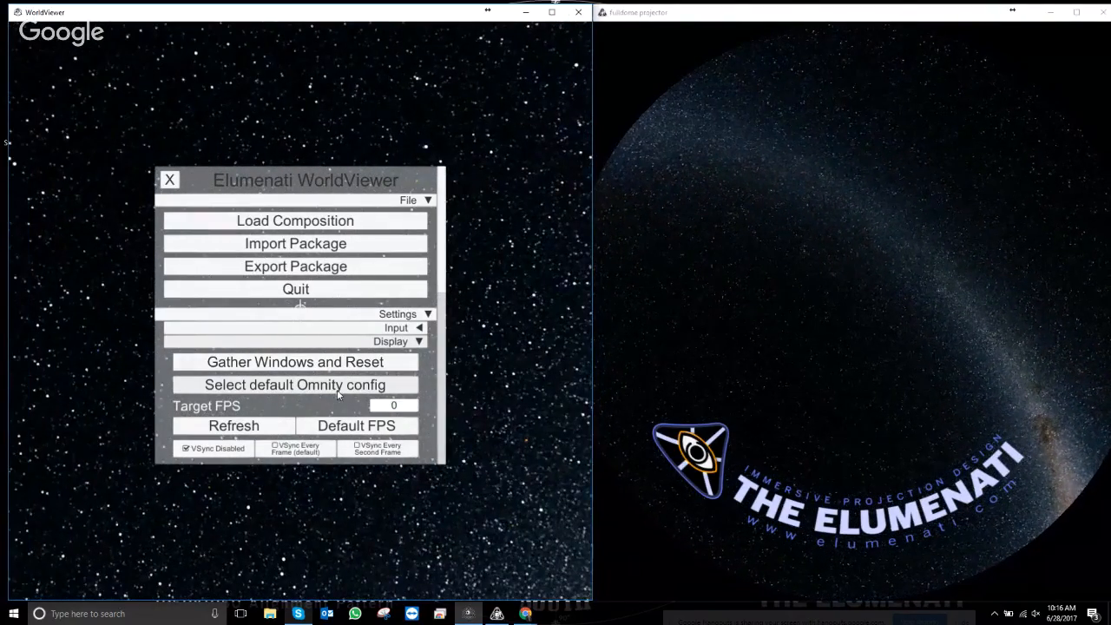
click(291, 390)
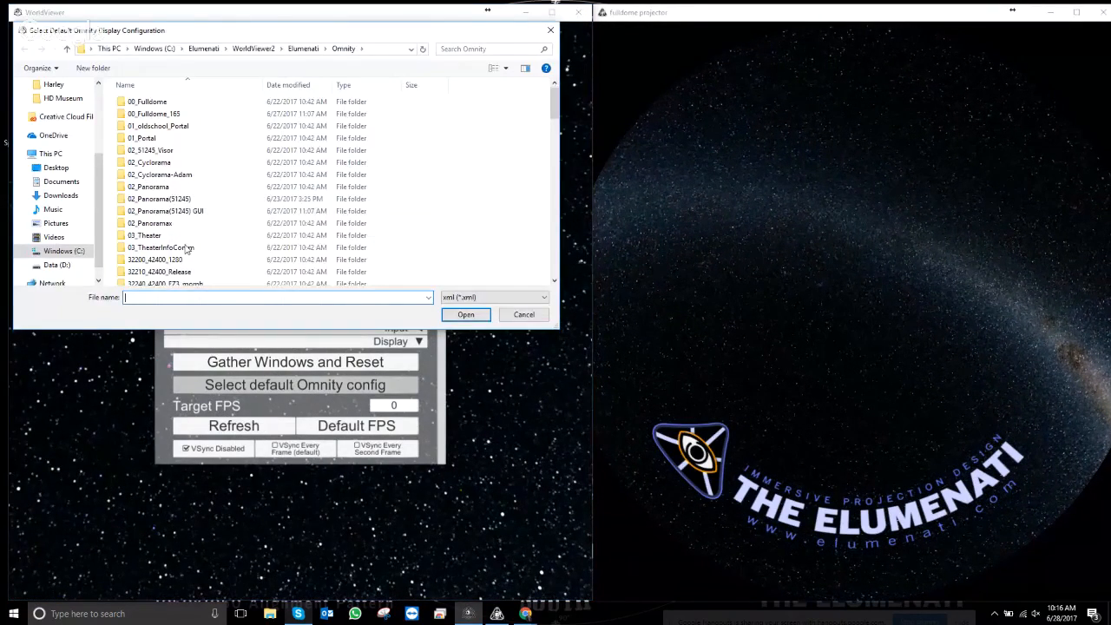
- Pick aaa_BellDemoTheater.xml from the Omnity folder list and load it as the display config
scroll(187, 249, down, 12)
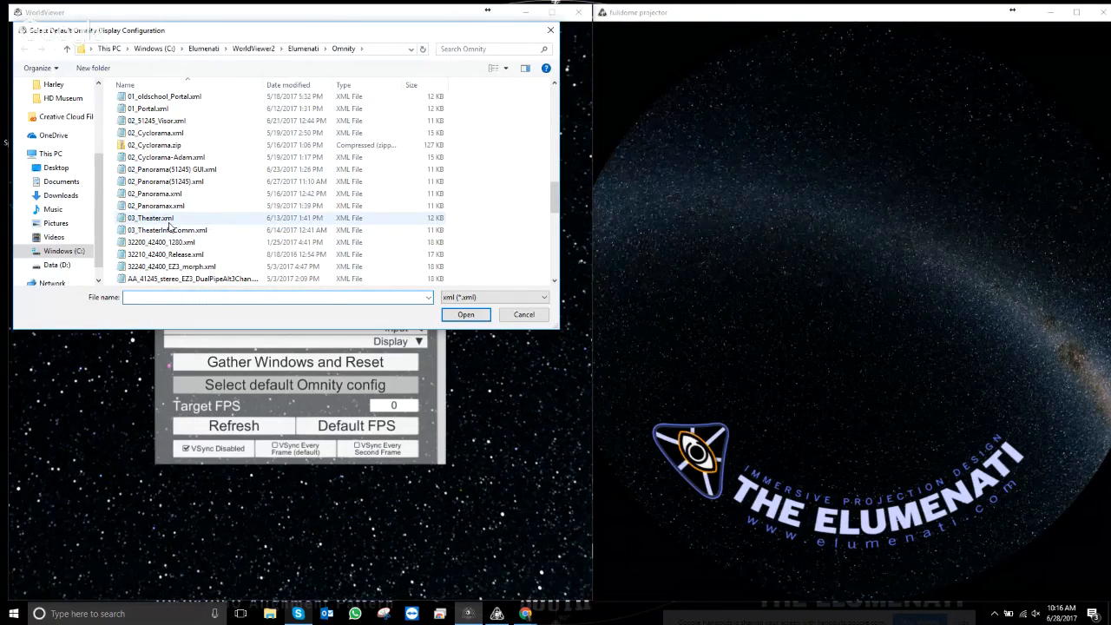
scroll(170, 226, down, 2)
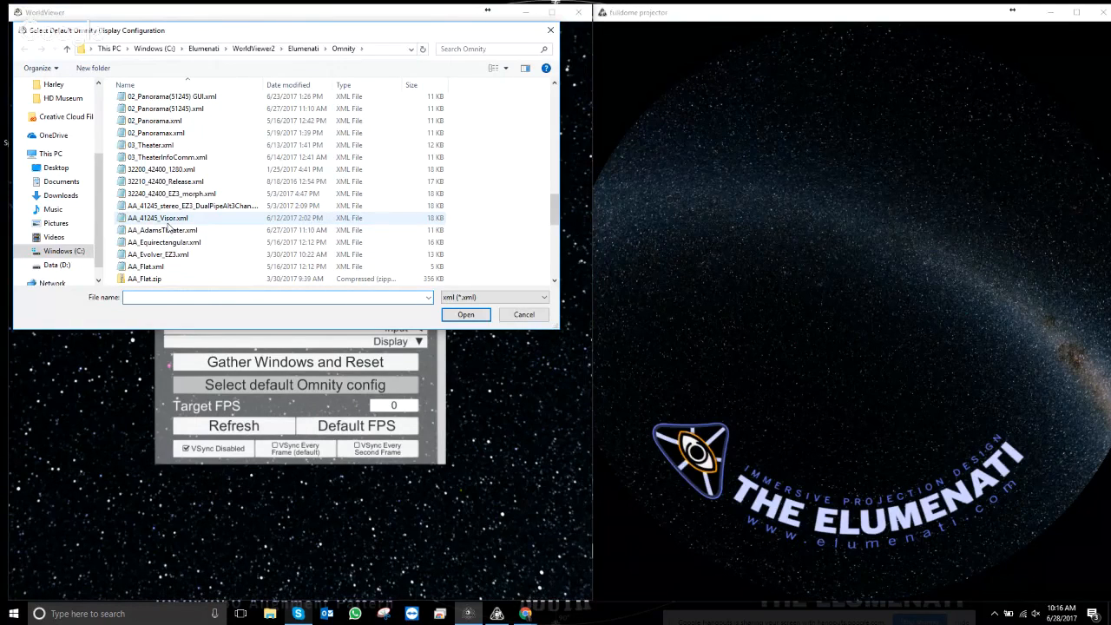
scroll(170, 226, down, 3)
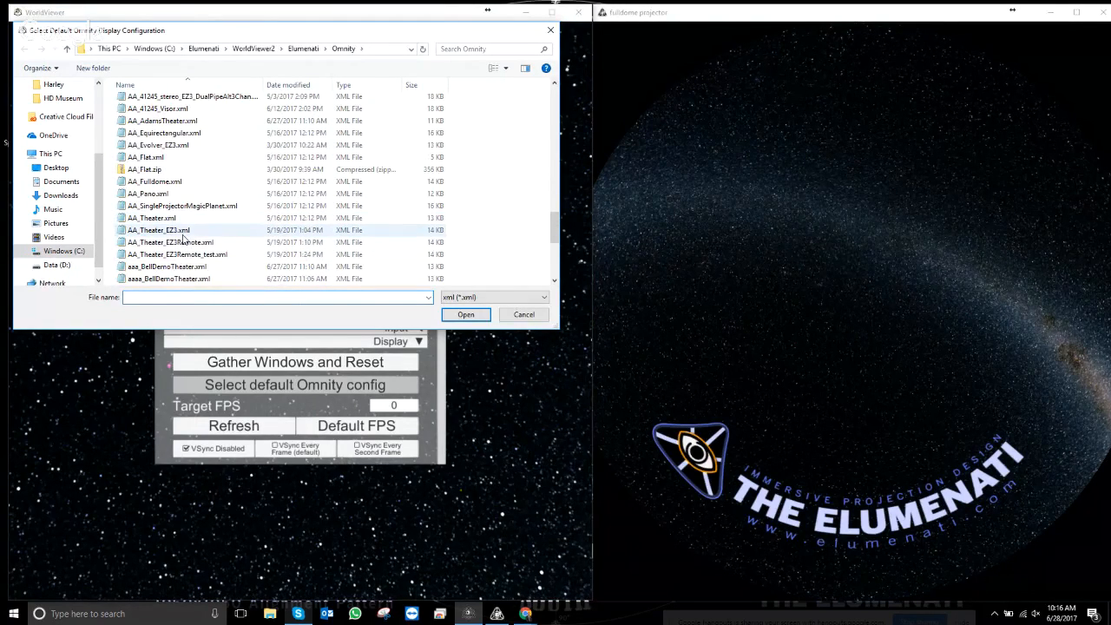
click(187, 268)
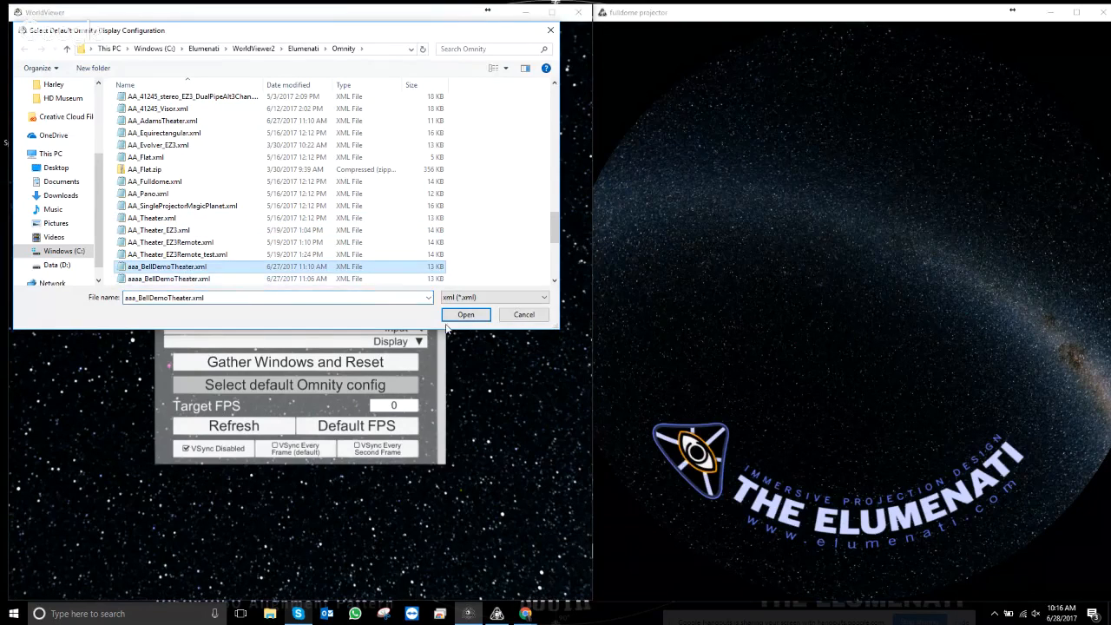
click(465, 315)
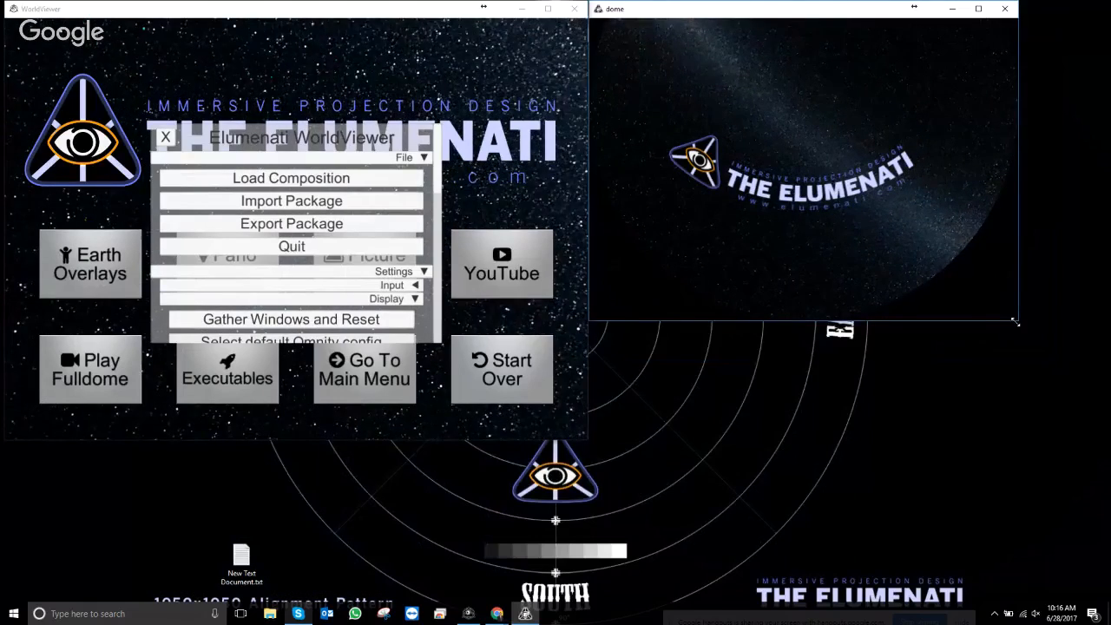
- Enlarge the dome preview and viewer windows, close the menu, and show the clip grid on allsky-2mass
drag(1016, 319, 1103, 600)
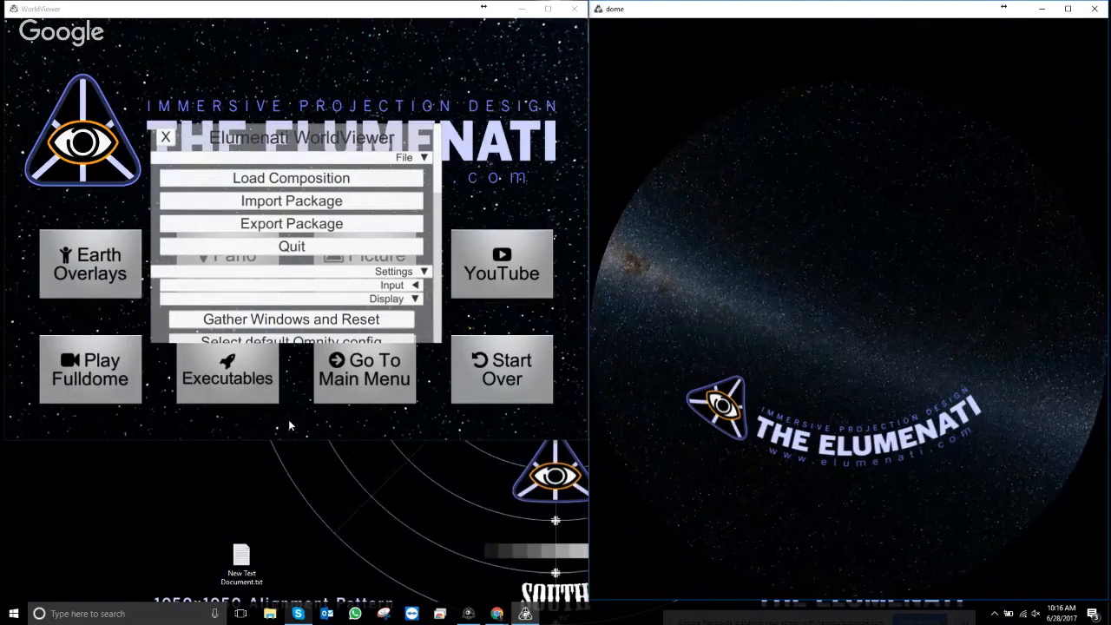
drag(291, 440, 313, 601)
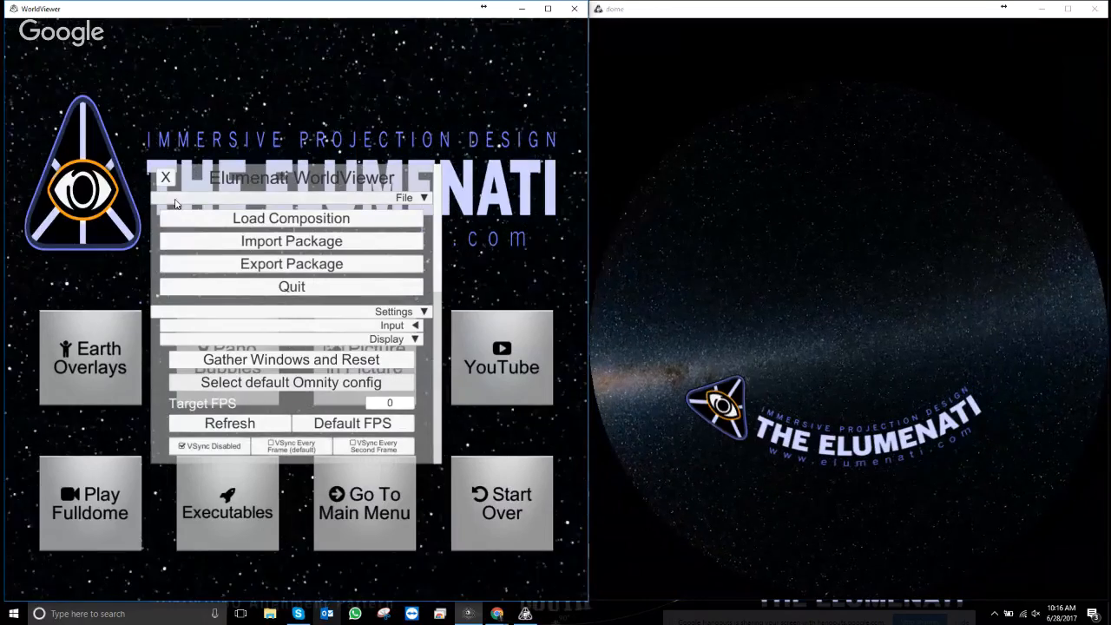
click(166, 178)
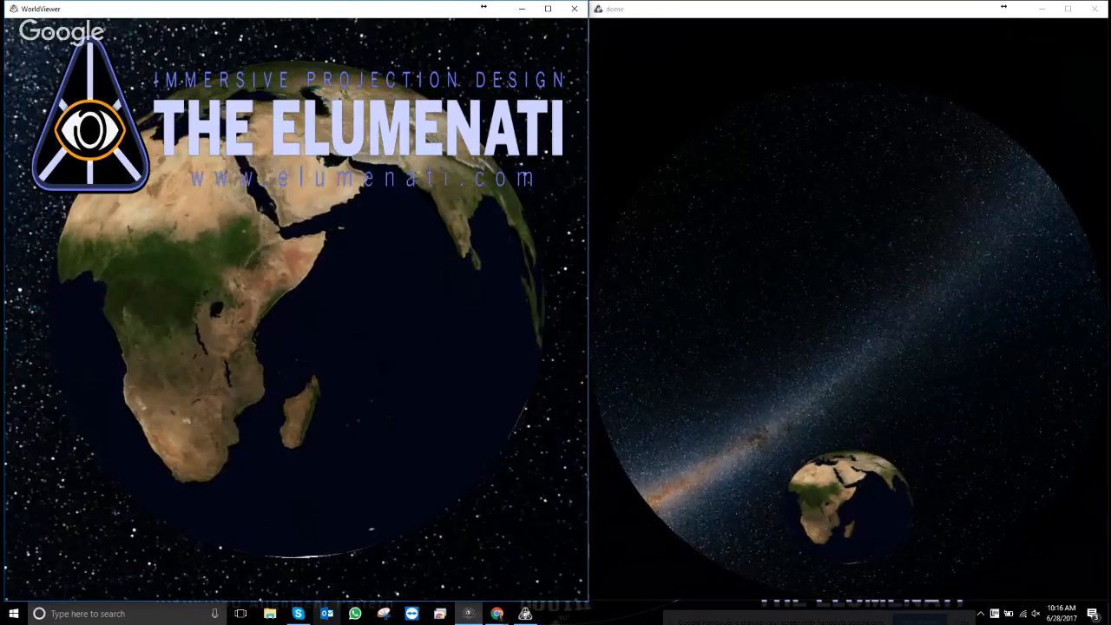
key(Escape)
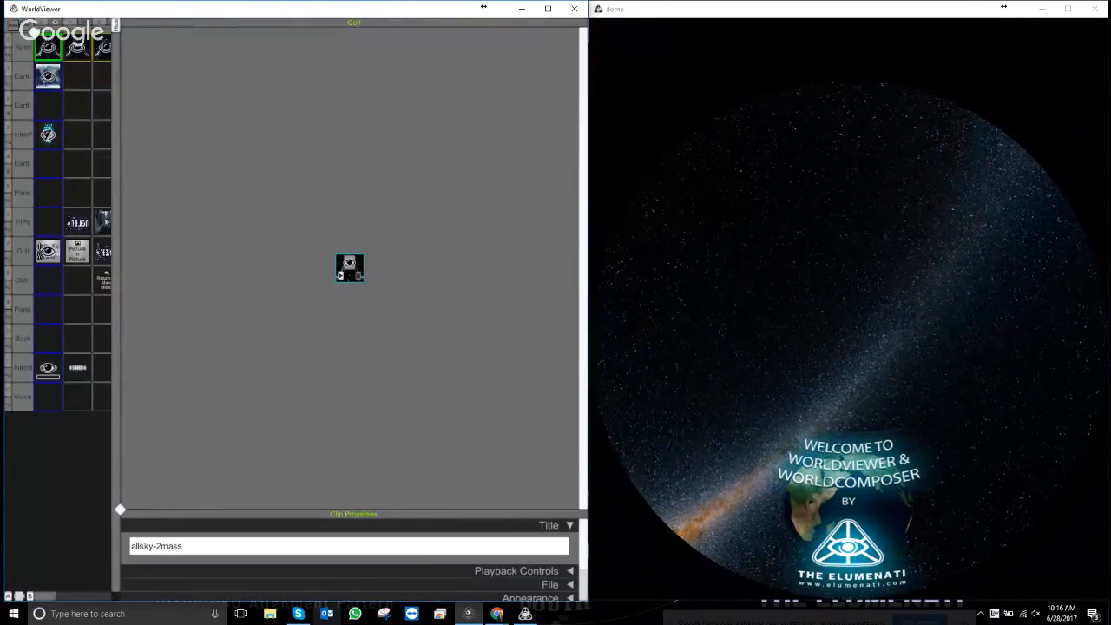
- Hide the clip grid editor to reveal the welcome screen with globe and Elumenati logo
key(Escape)
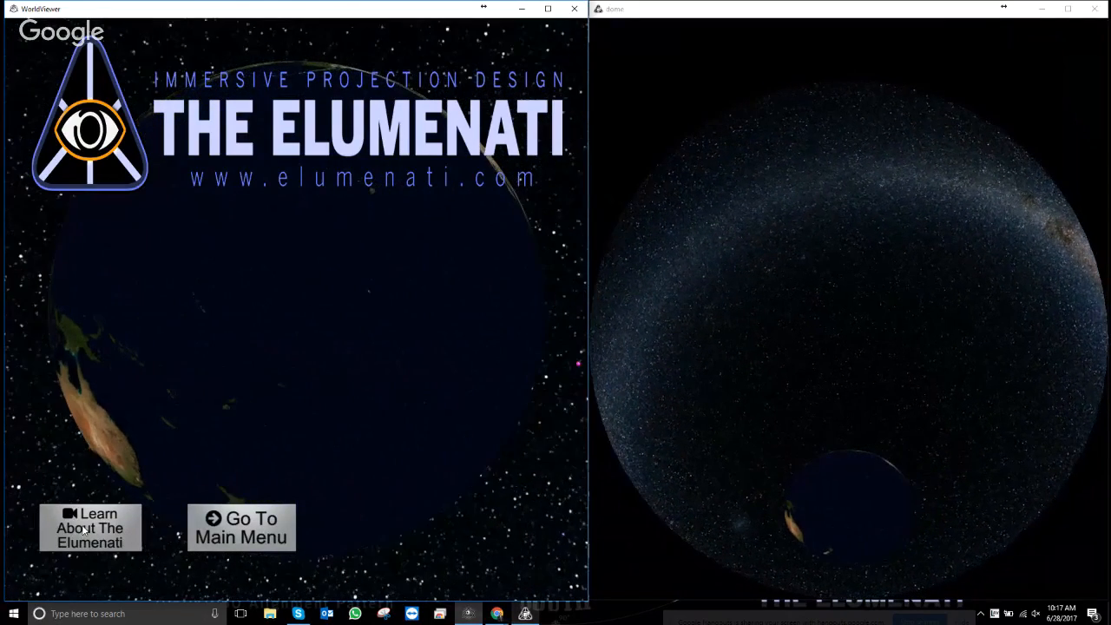
- Choose Go To Main Menu to show the eight-option composition menu
click(272, 540)
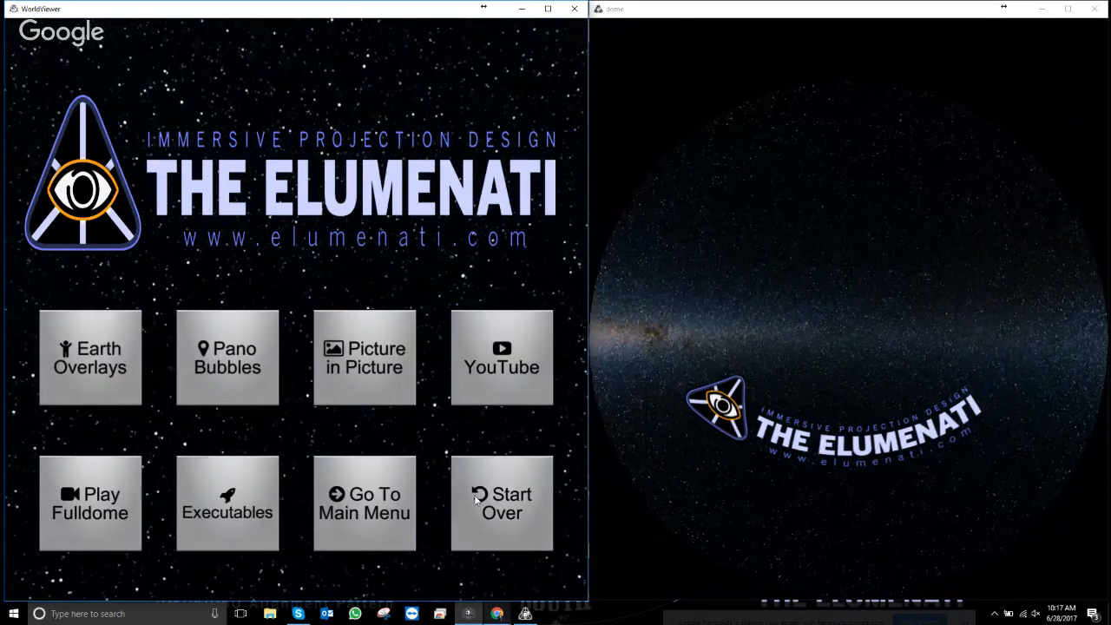
click(86, 352)
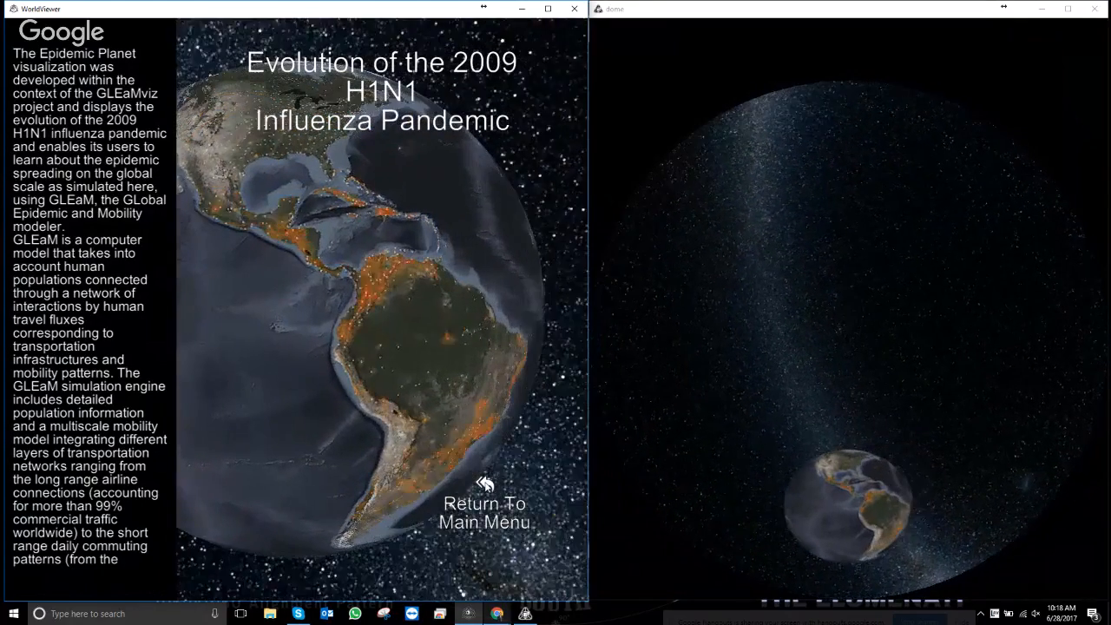
click(484, 483)
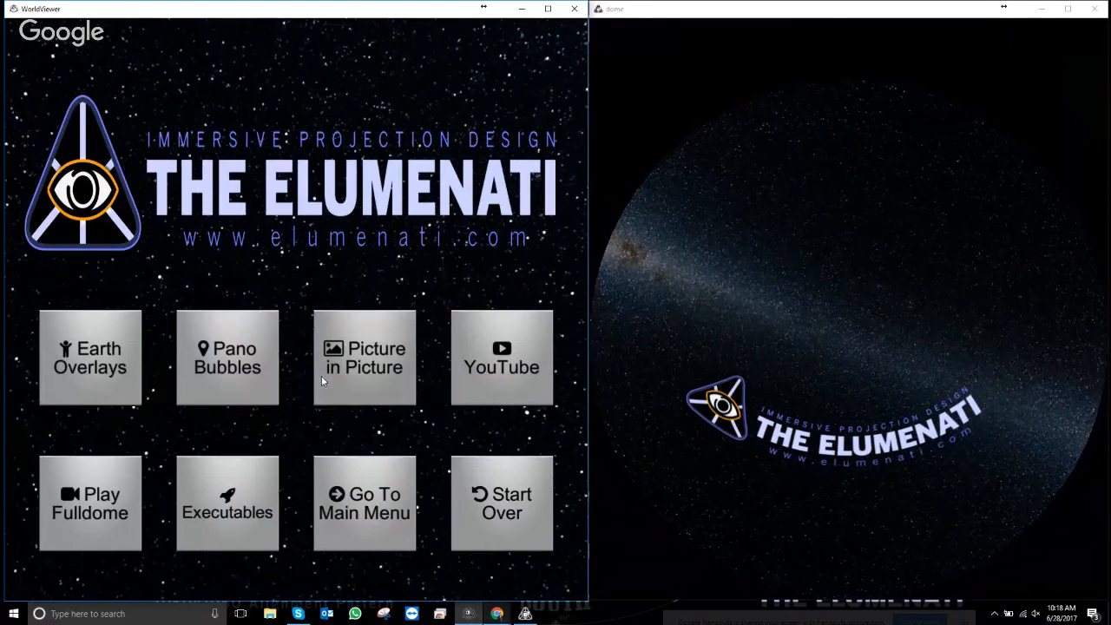
- Open Pano Bubbles, zoom the globe, and rotate it toward Asia to find panoramas
click(198, 359)
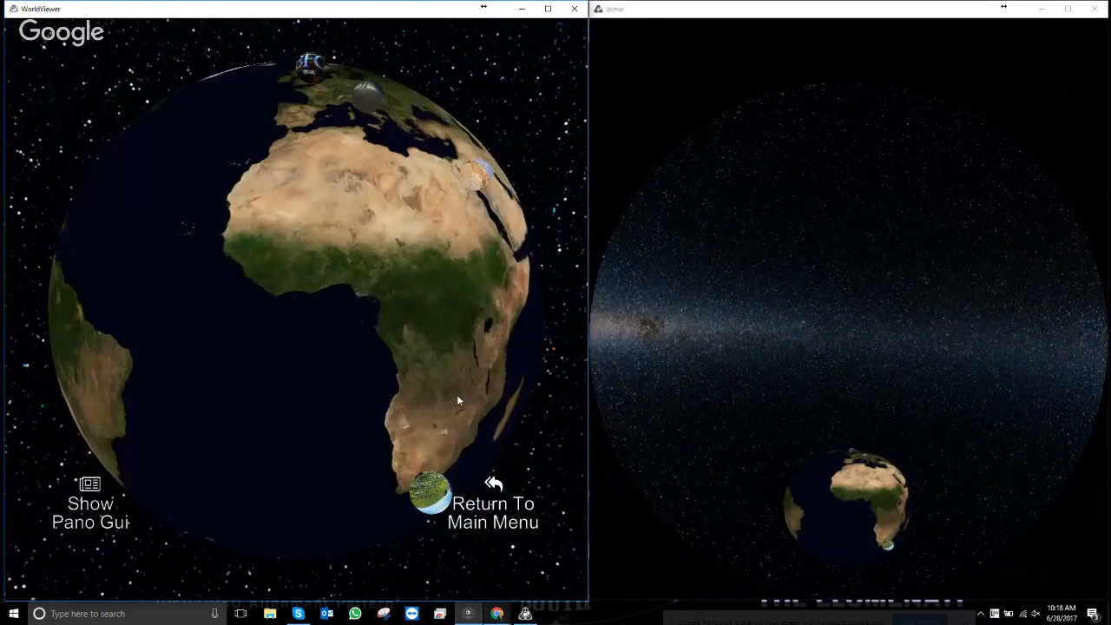
scroll(319, 182, up, 3)
scroll(319, 186, up, 3)
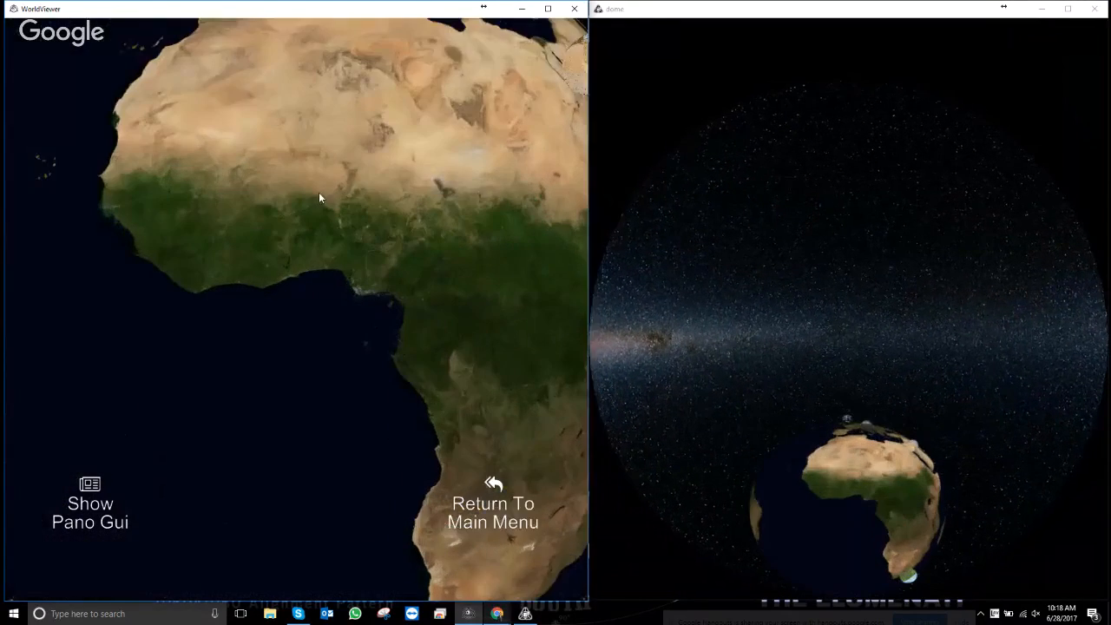
scroll(319, 204, down, 10)
scroll(322, 217, up, 5)
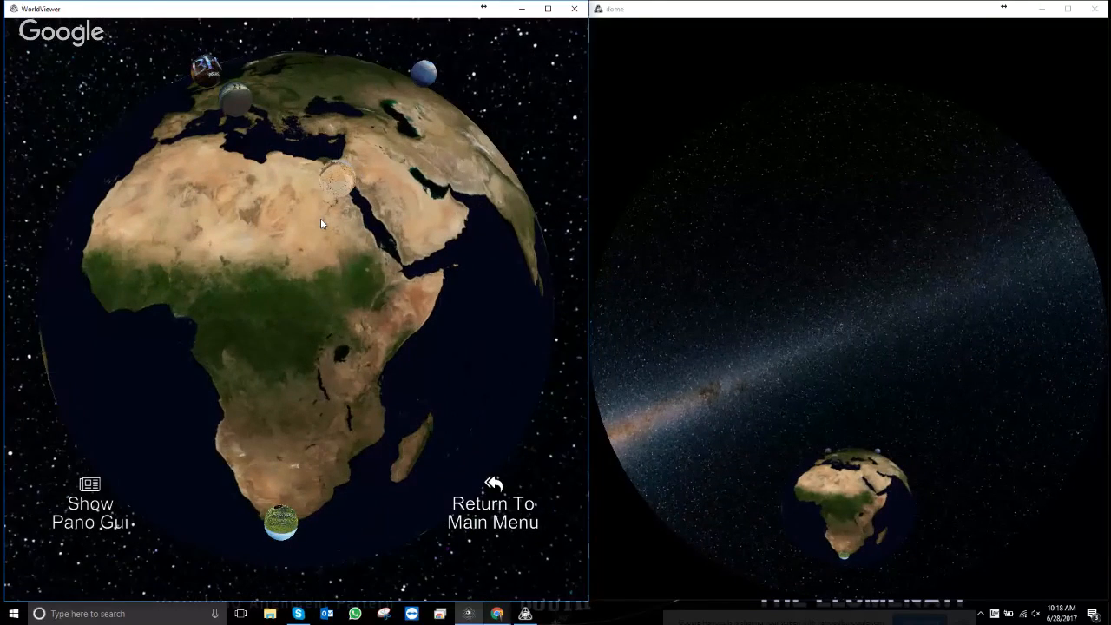
drag(321, 219, 222, 197)
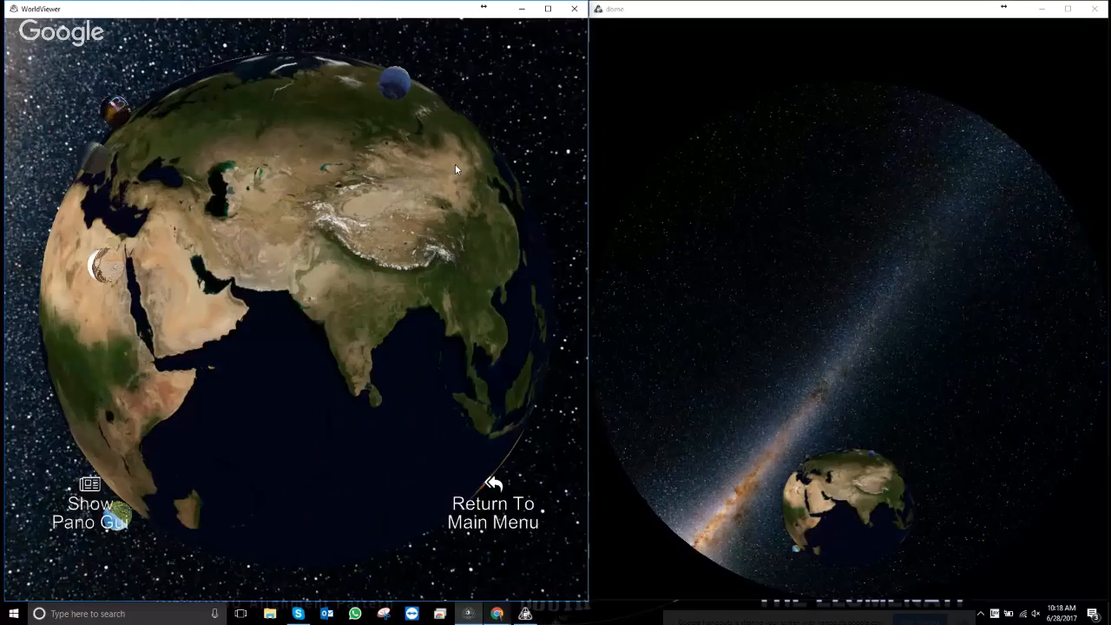
drag(455, 164, 296, 187)
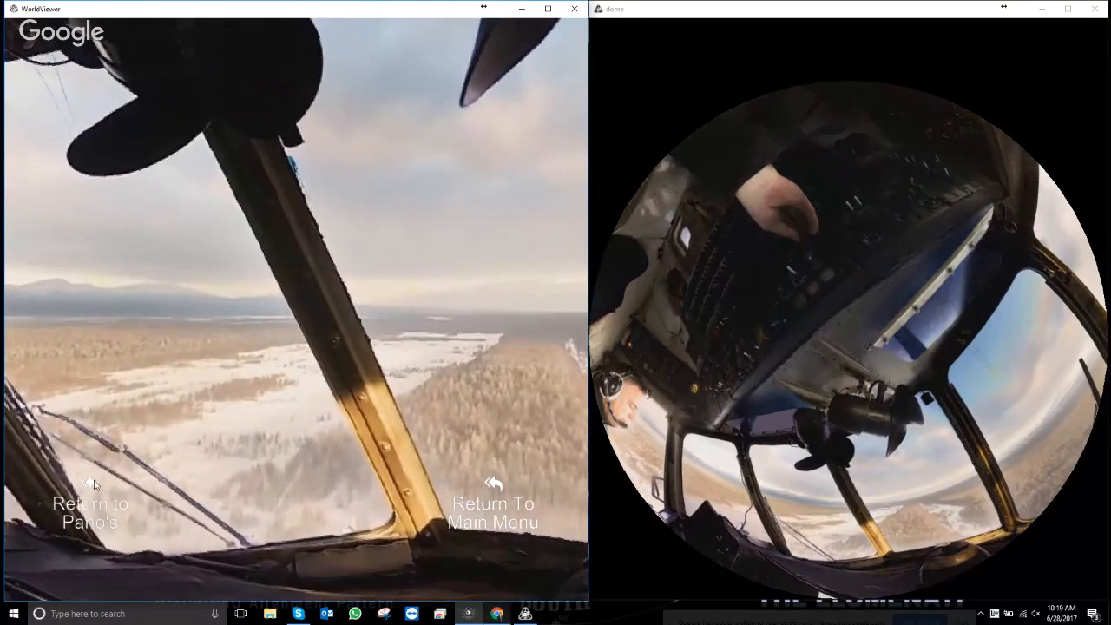
- Show the pano thumbnails, play the elephant savanna panorama, then return to the main menu
click(94, 484)
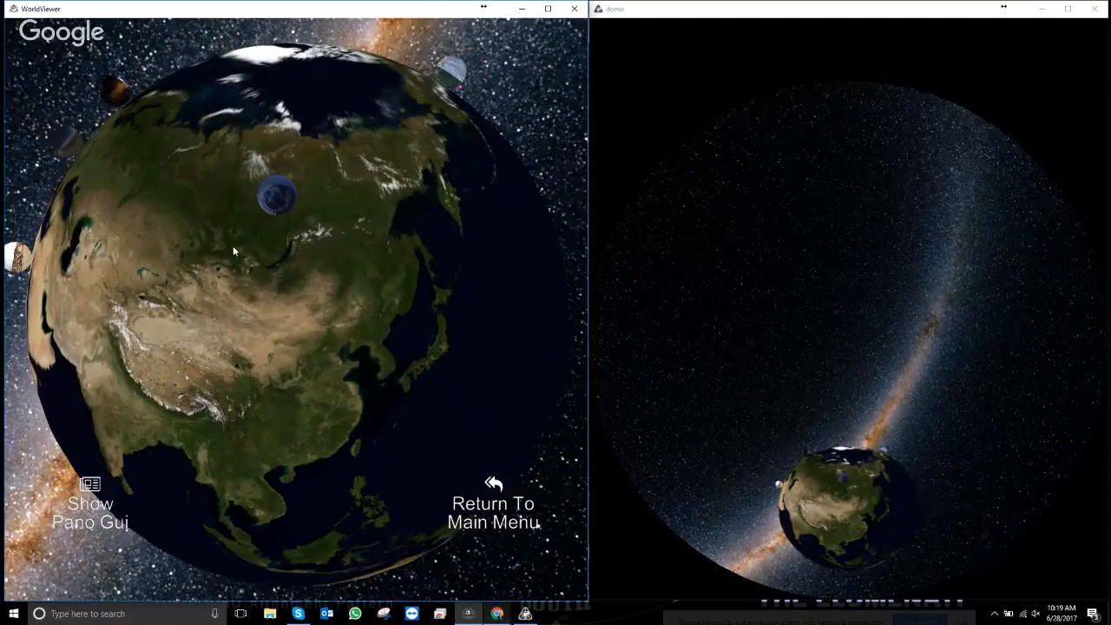
click(92, 487)
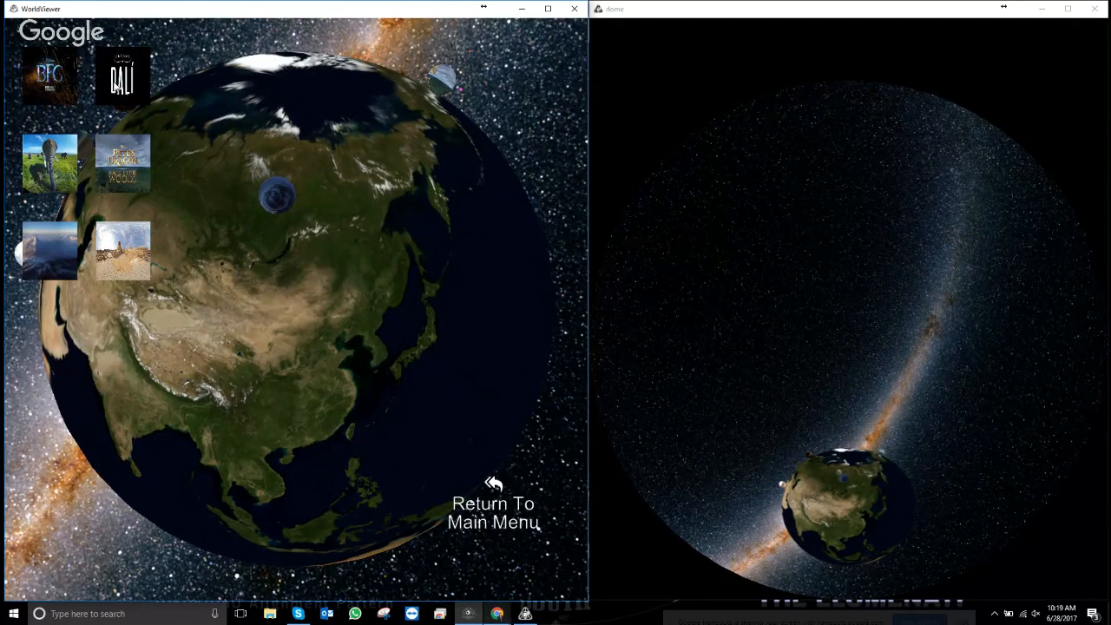
click(59, 174)
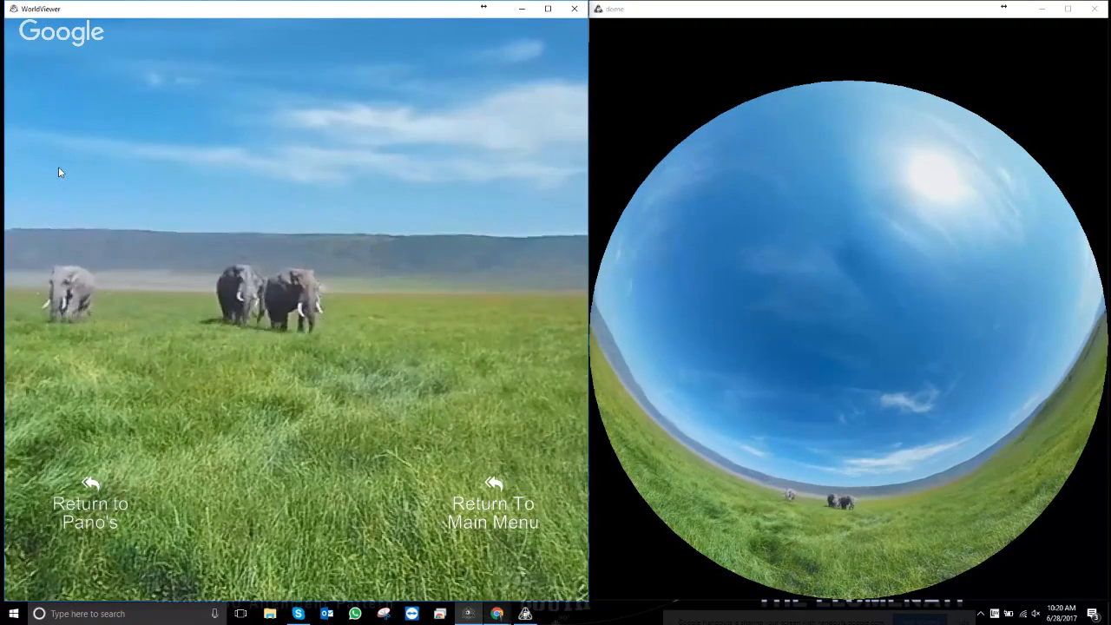
click(501, 489)
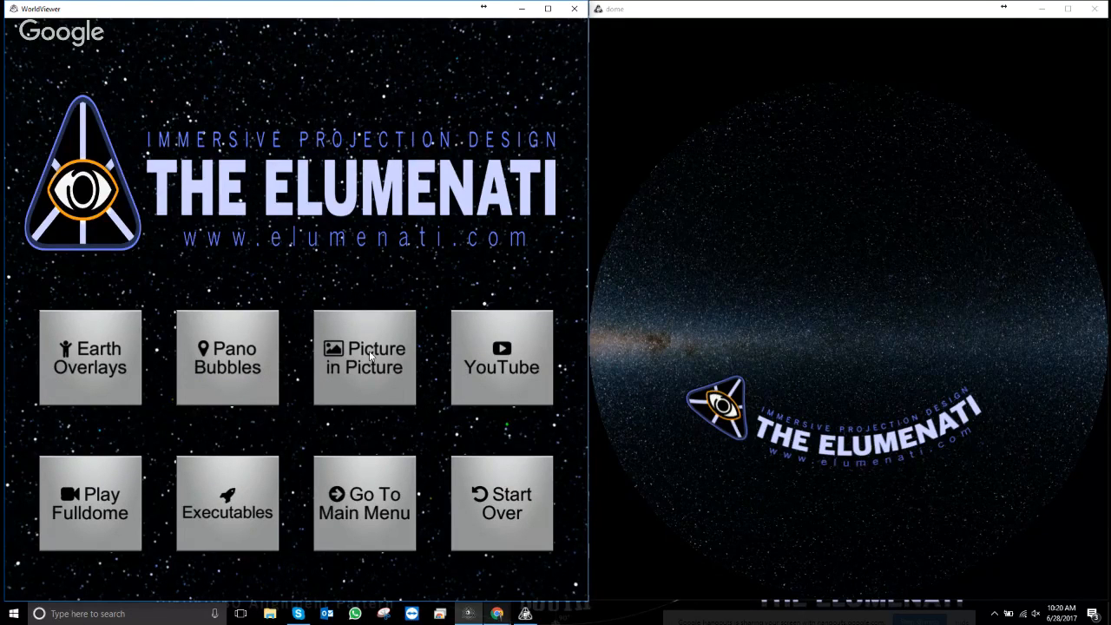
- Play Costa Rica (4K) from Picture in Picture, then return through the PIP list to the main menu
click(356, 351)
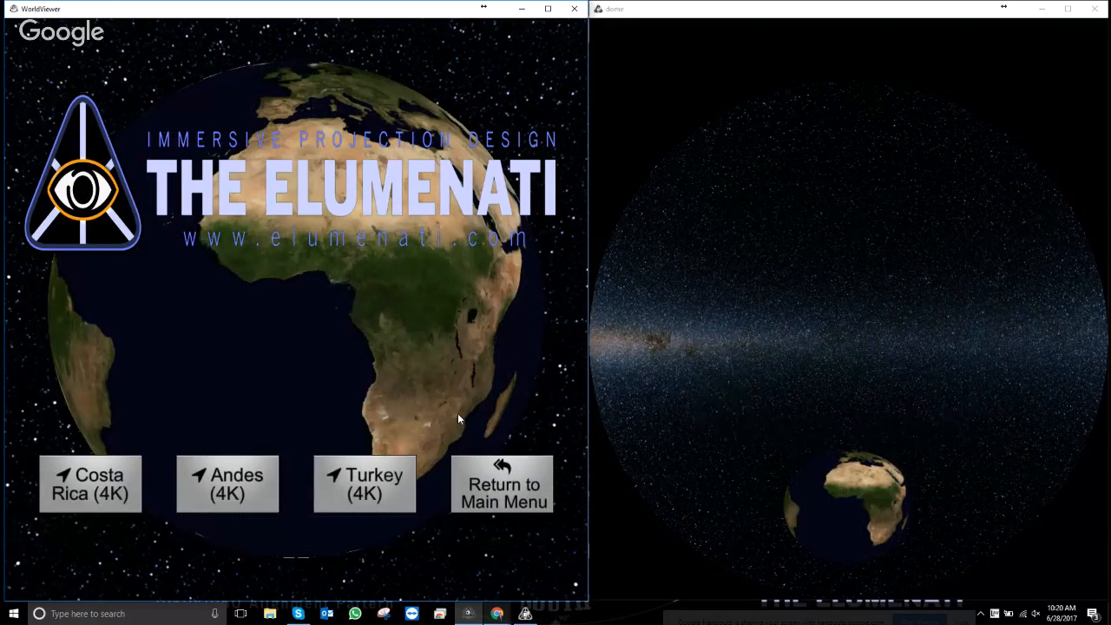
click(110, 486)
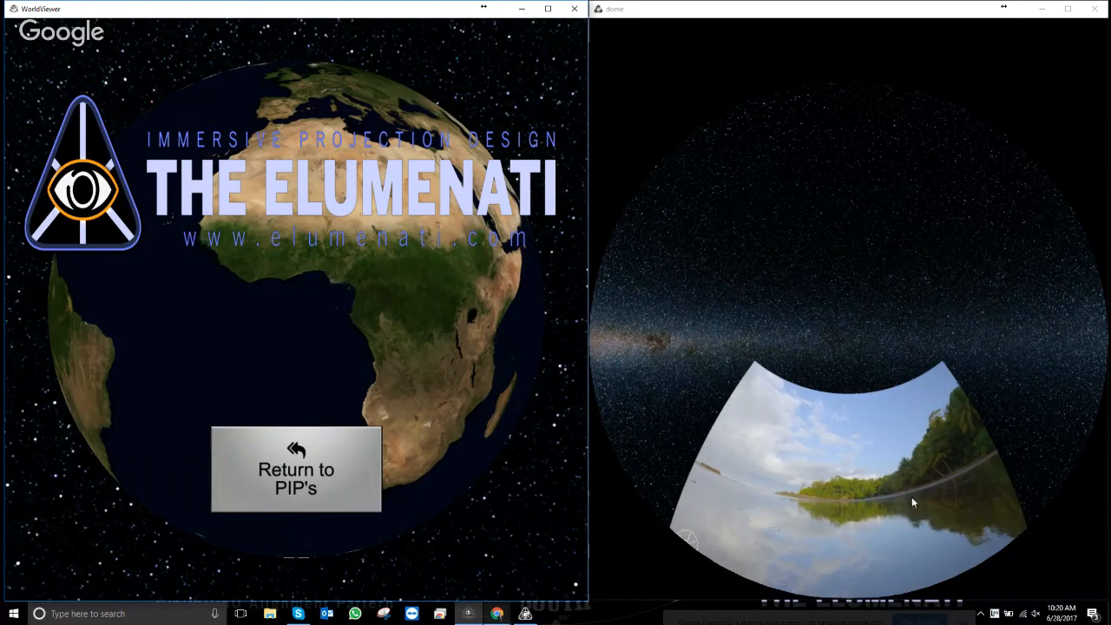
click(304, 468)
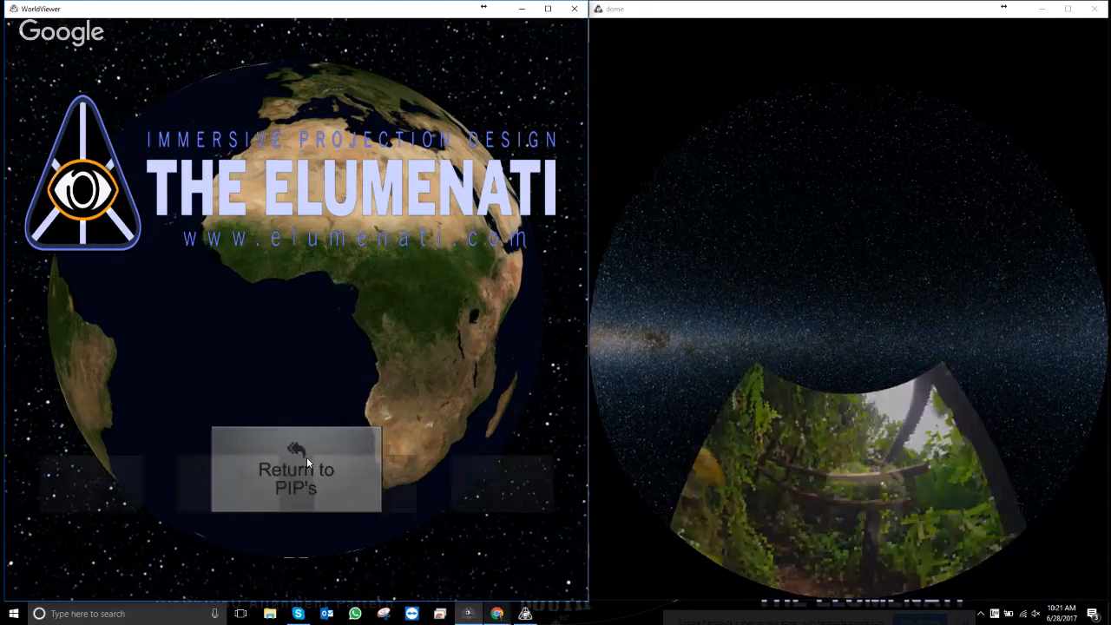
click(505, 492)
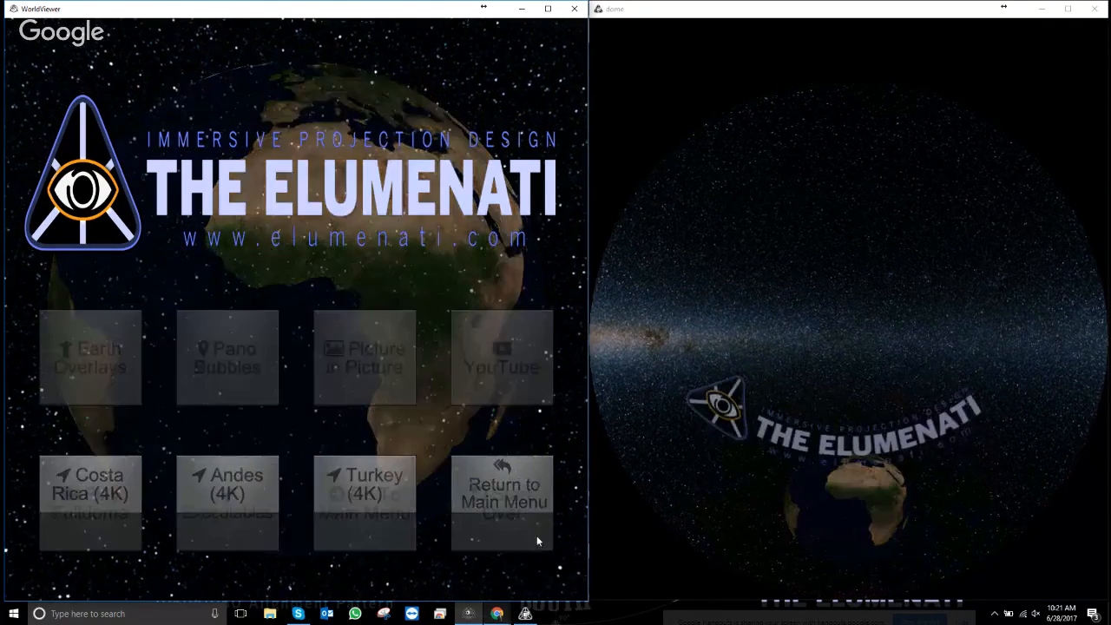
- Open the Earth Overlays globe, spin it from Africa round to North America, and zoom onto a marker there
click(507, 369)
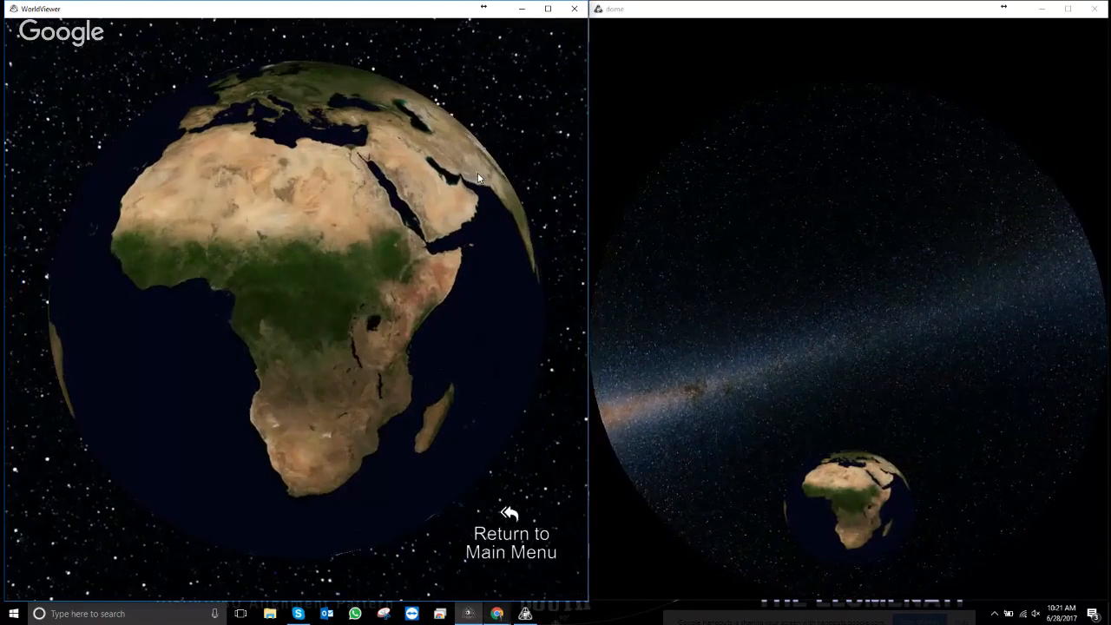
drag(477, 173, 273, 236)
drag(479, 192, 293, 284)
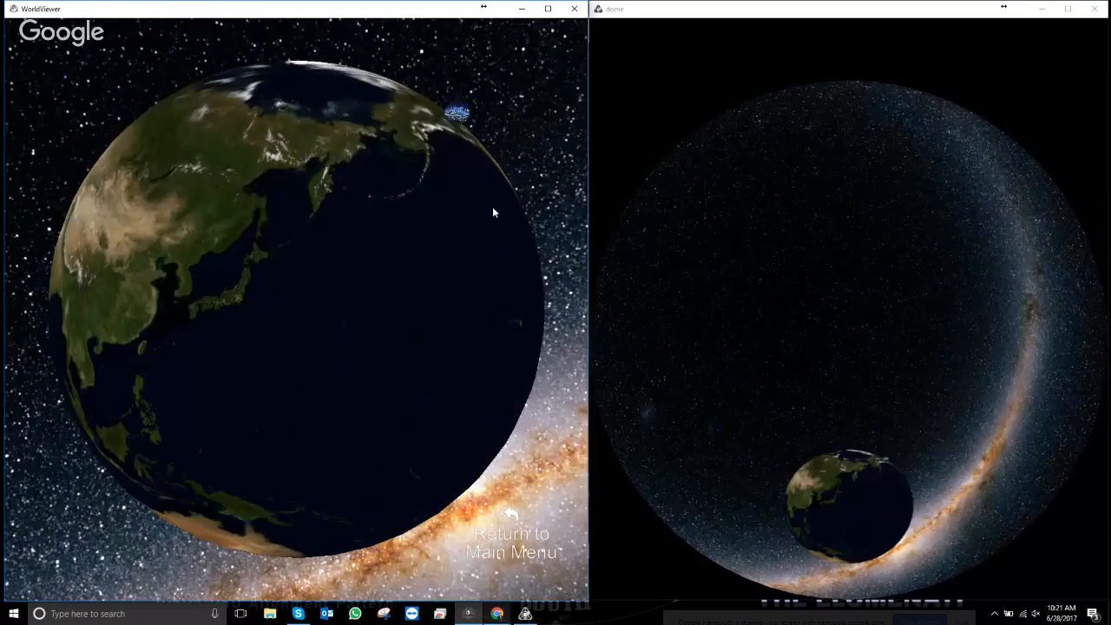
drag(496, 211, 317, 240)
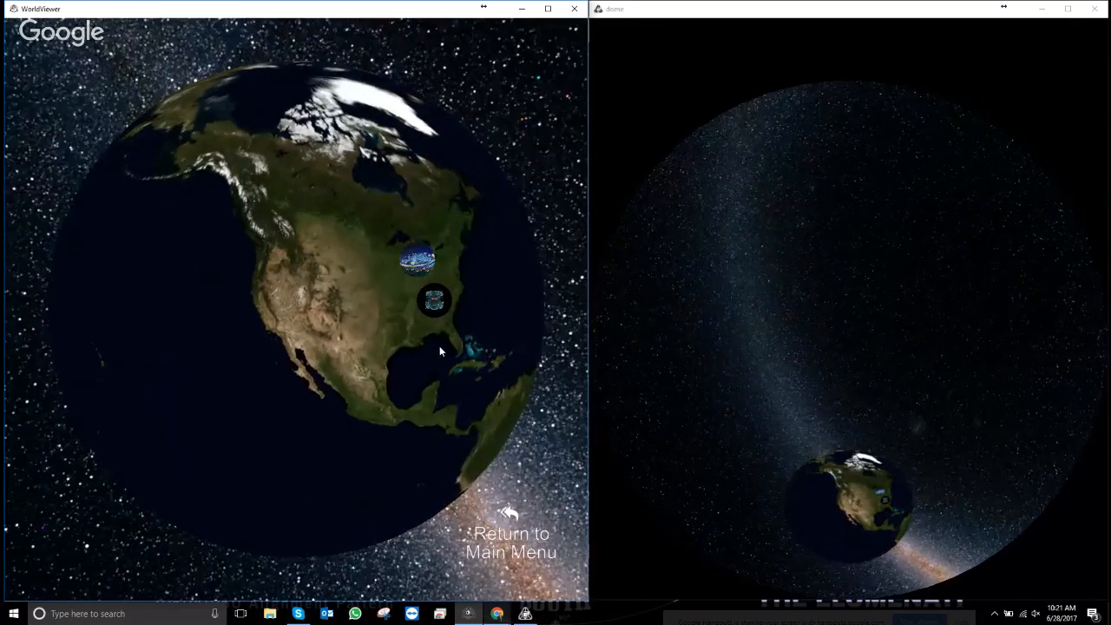
drag(439, 346, 390, 343)
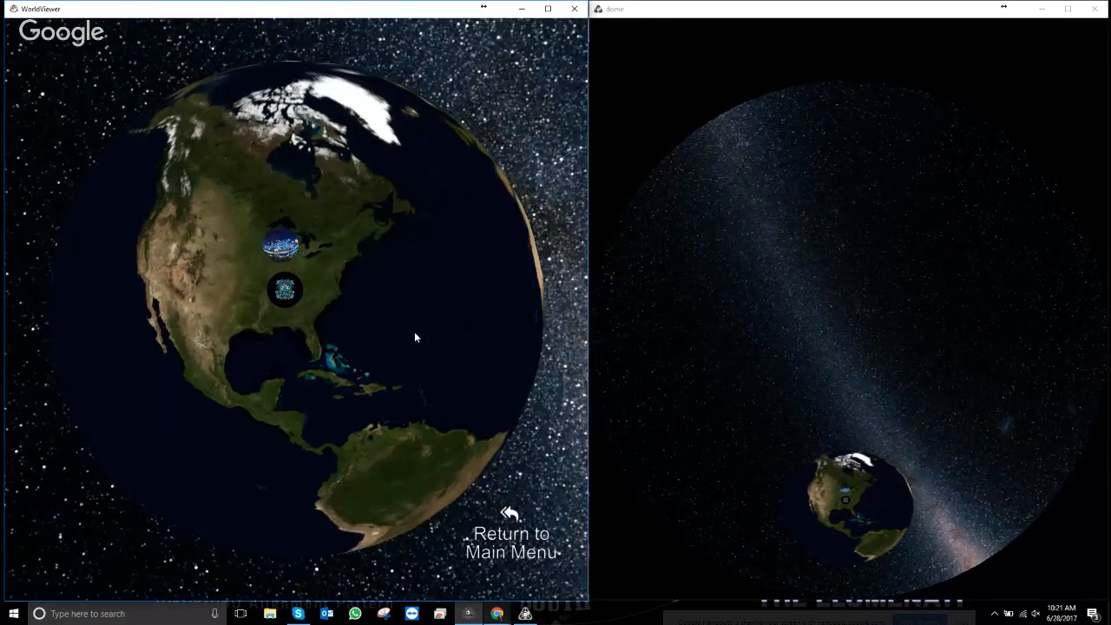
drag(415, 337, 490, 332)
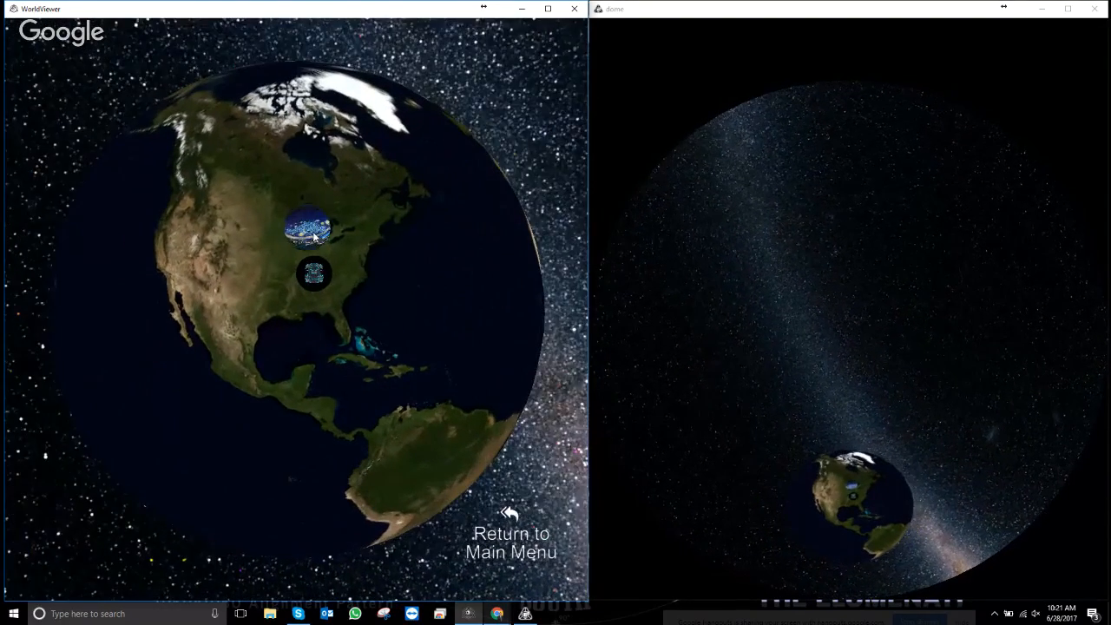
click(301, 228)
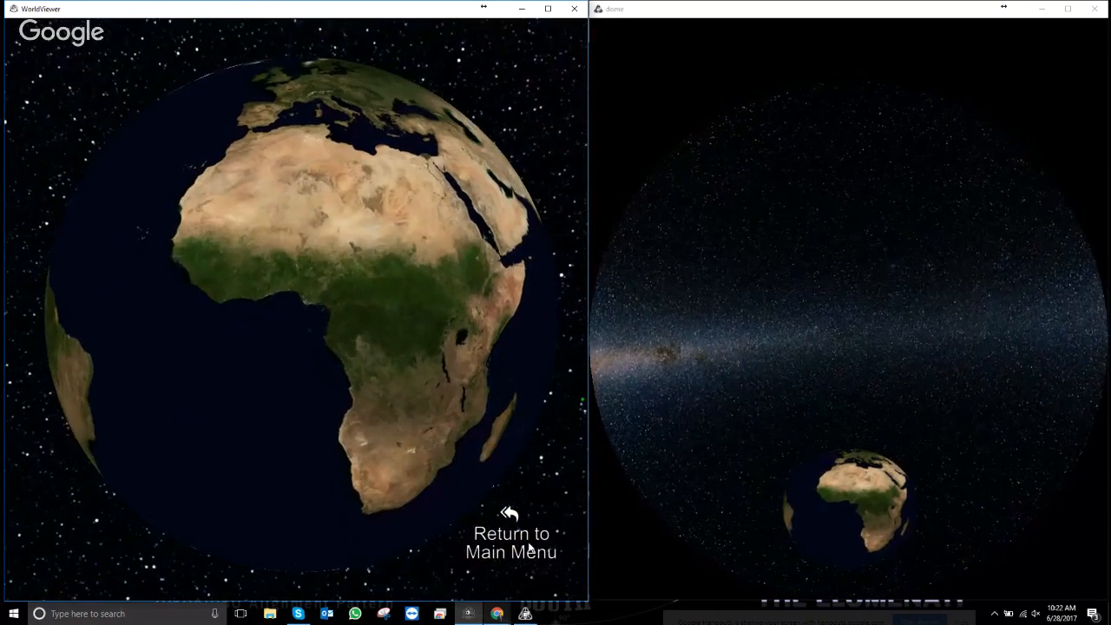
click(5, 613)
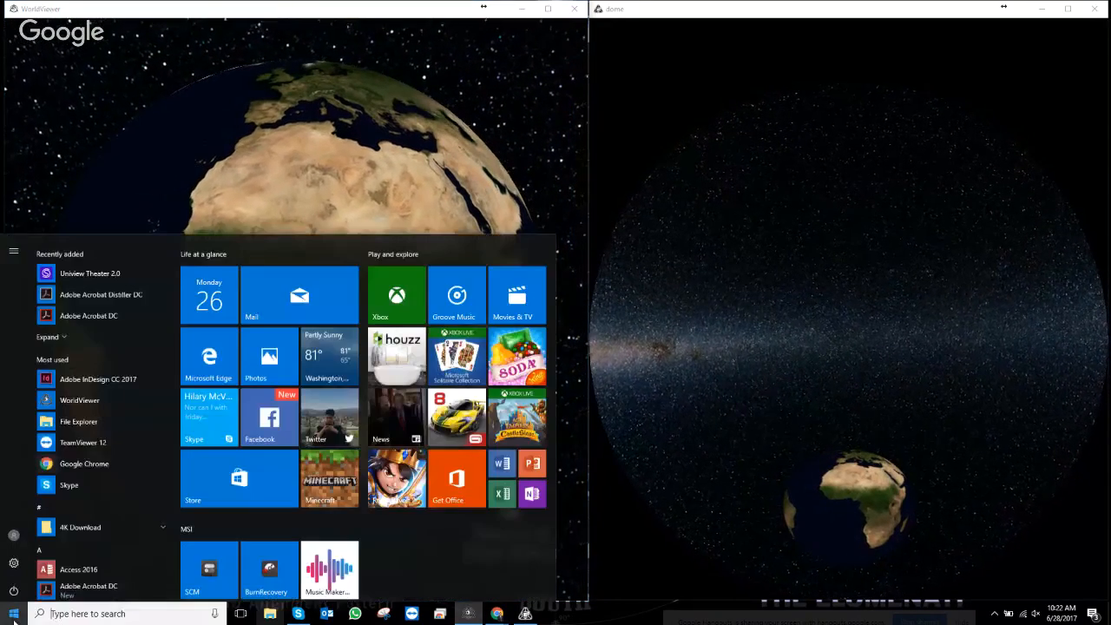
scroll(96, 434, down, 2)
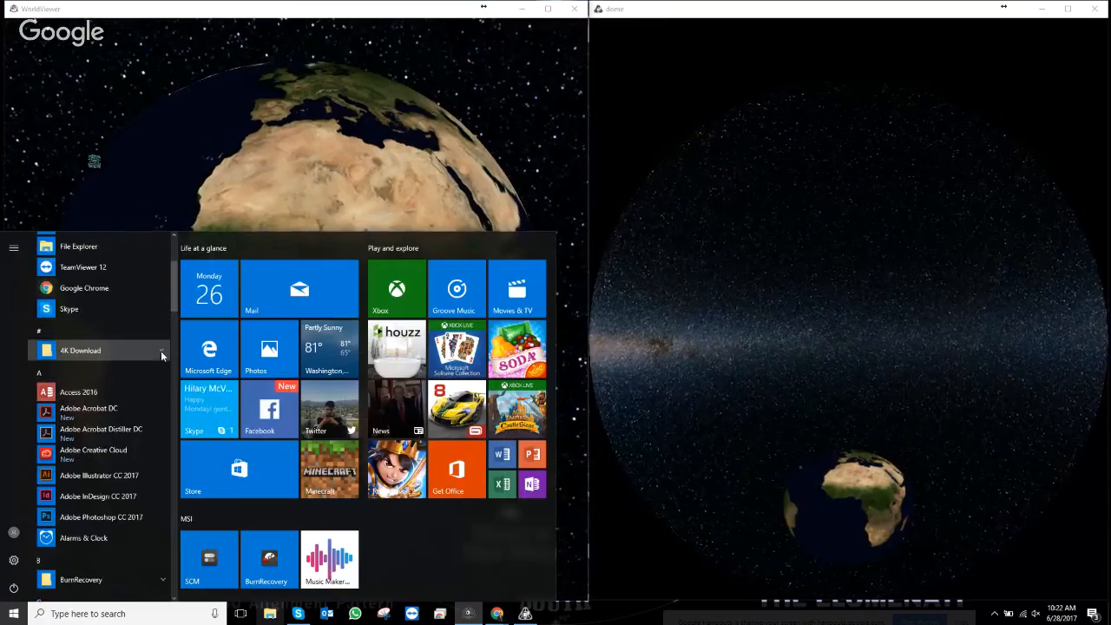
click(162, 350)
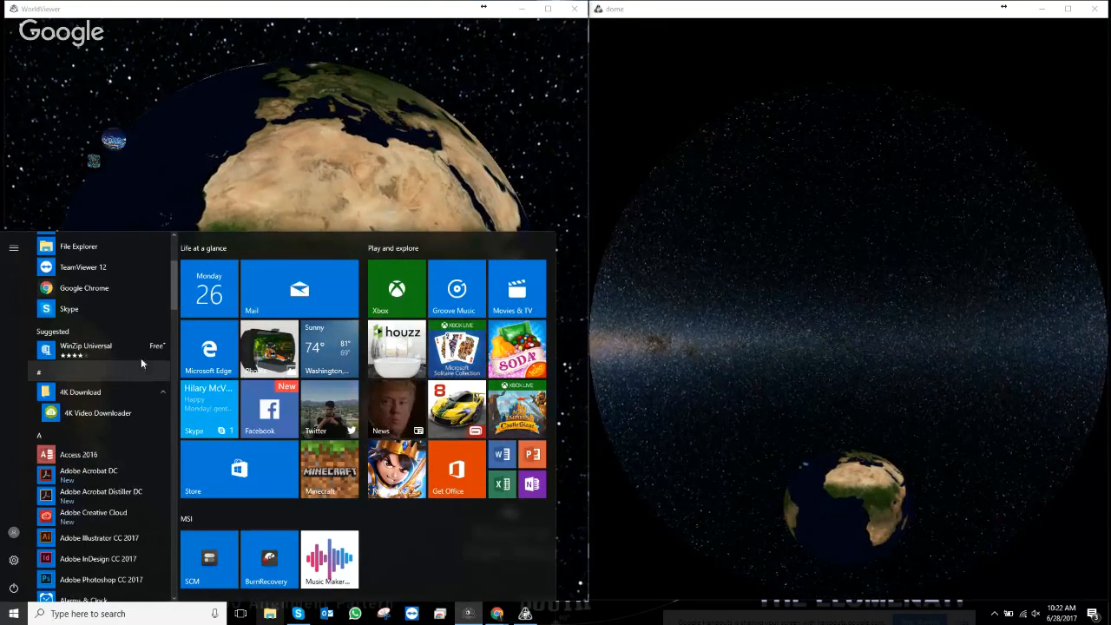
click(465, 173)
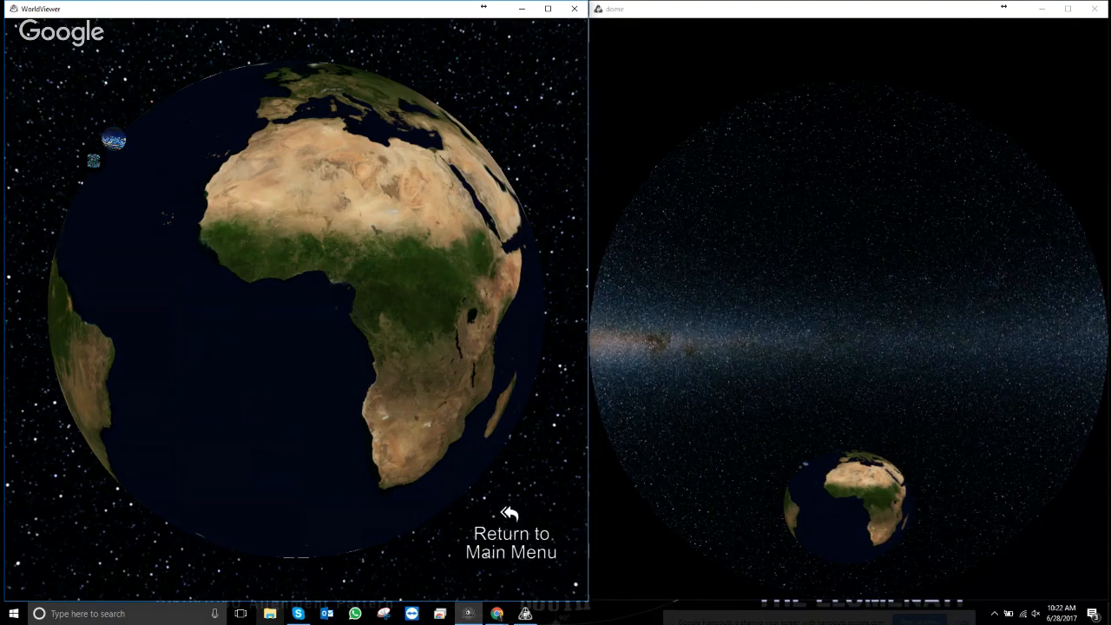
- Refocus the WorldViewer window and leave the globe for the main menu
click(498, 614)
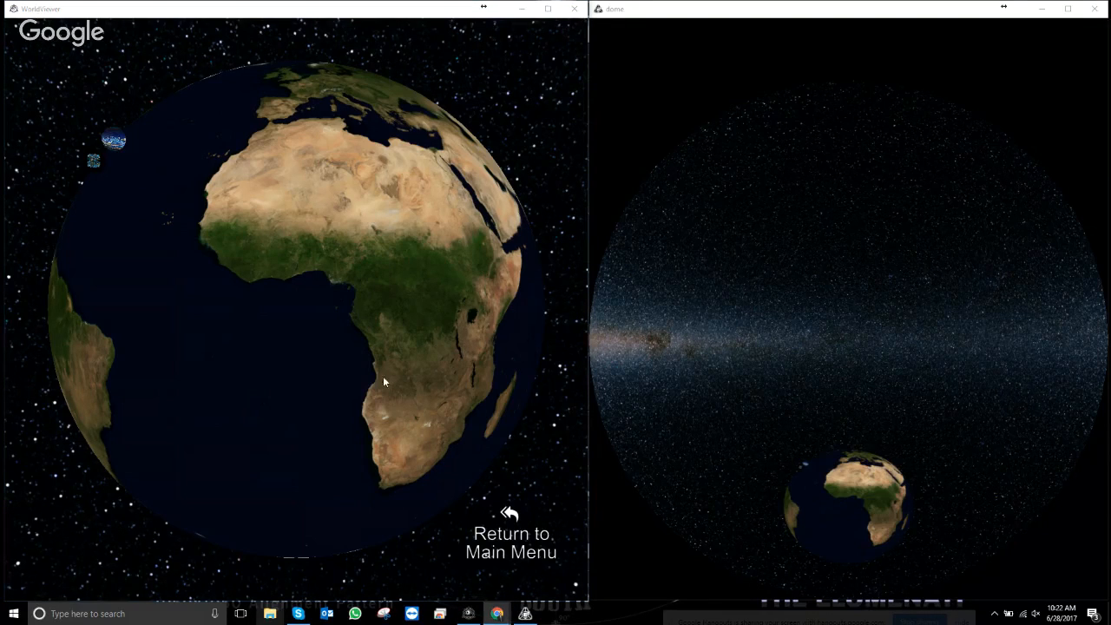
click(509, 515)
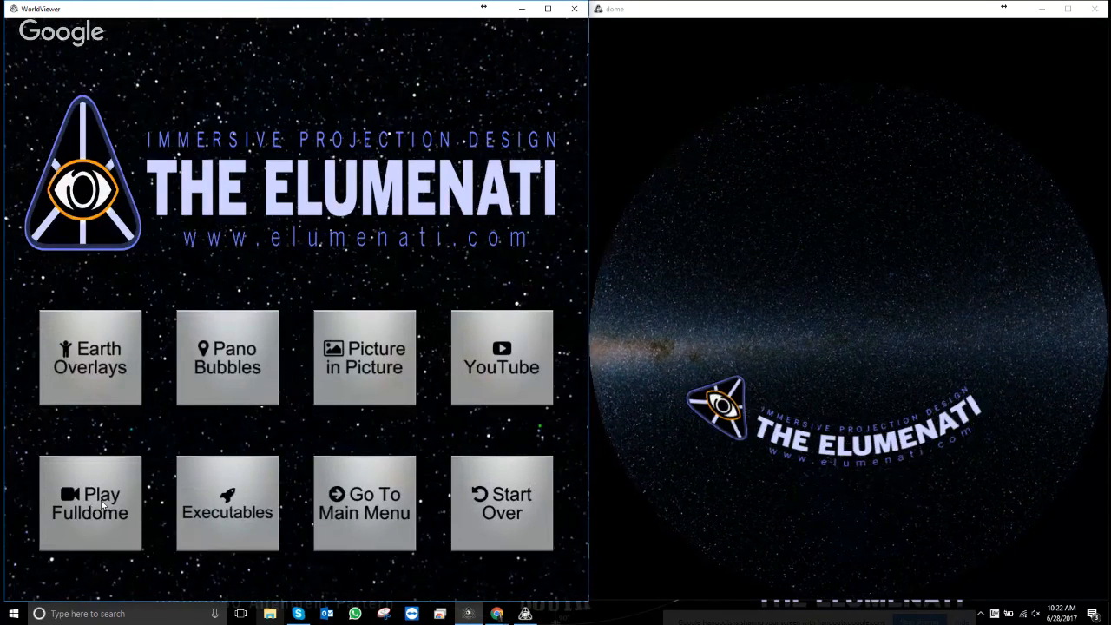
- Play the Universe's Evolution (4K) fulldome video, then return to the fulldome menu
click(97, 508)
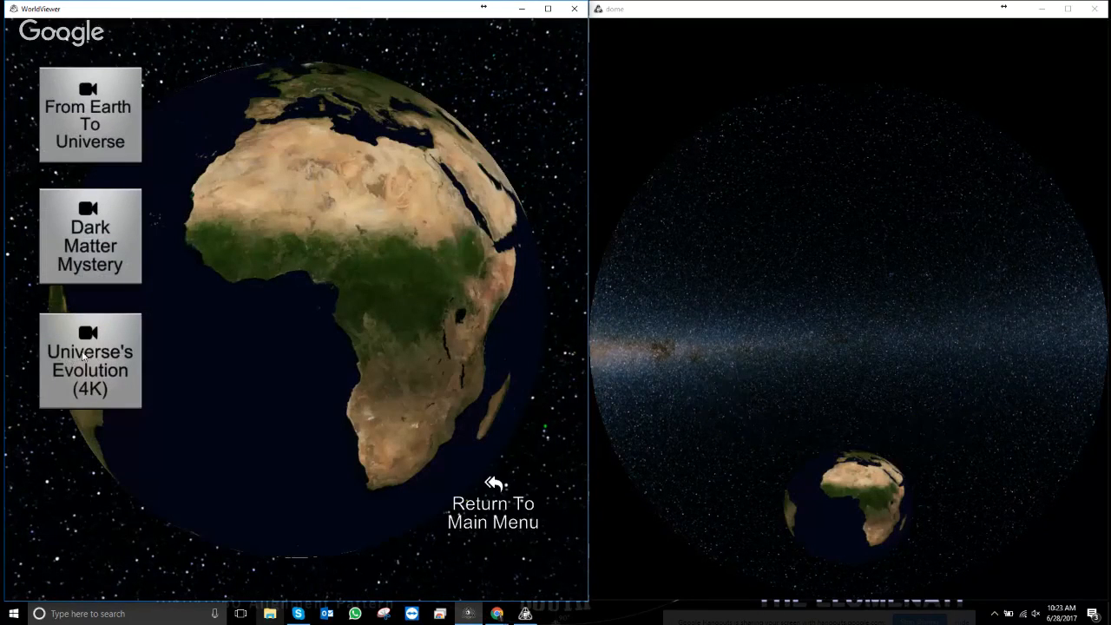
click(95, 356)
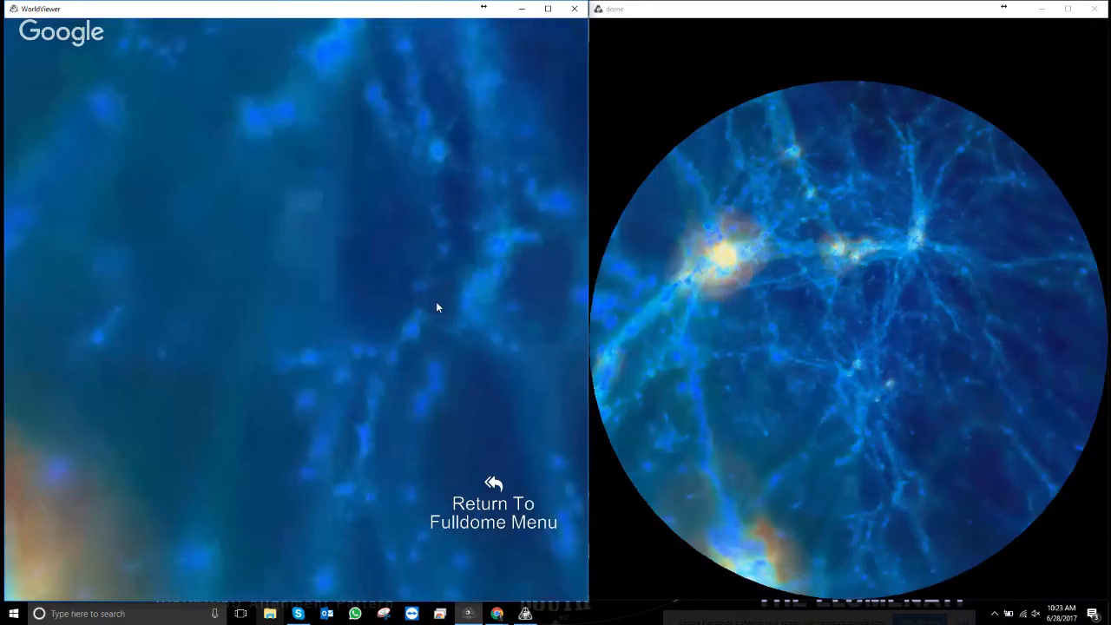
click(490, 501)
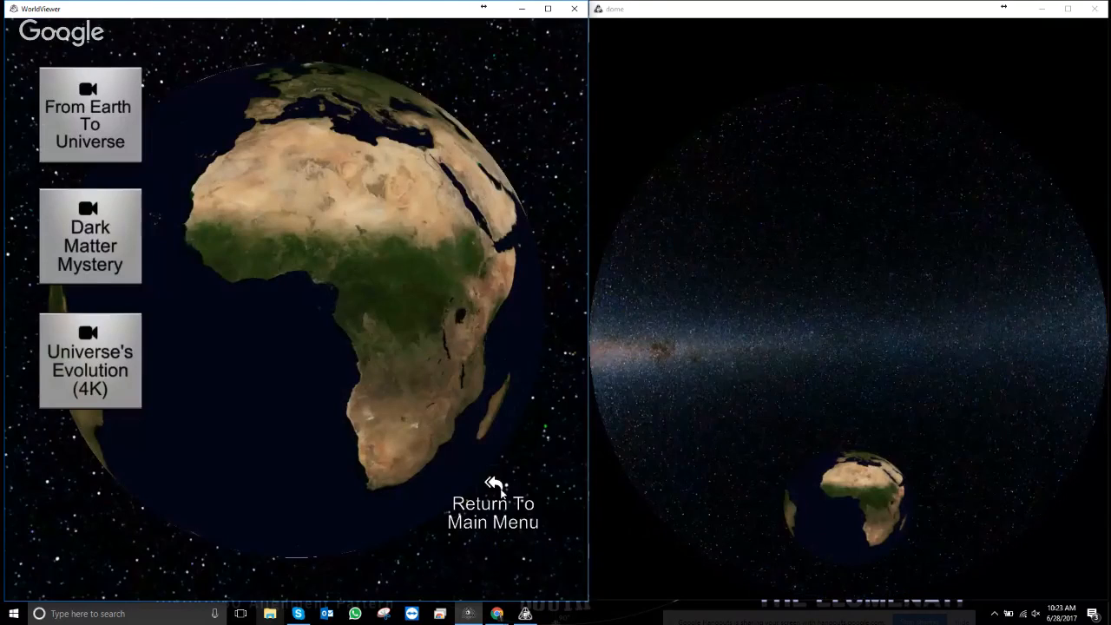
- From the main menu, open Executables and launch WorldWide Telescope via the galaxy orb
click(500, 491)
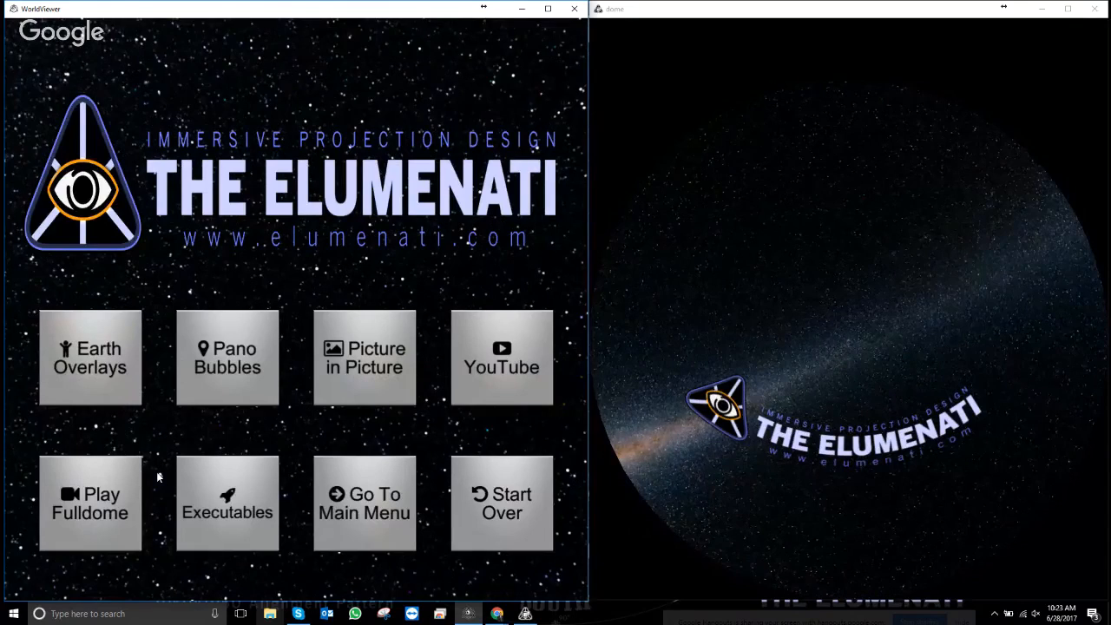
click(235, 480)
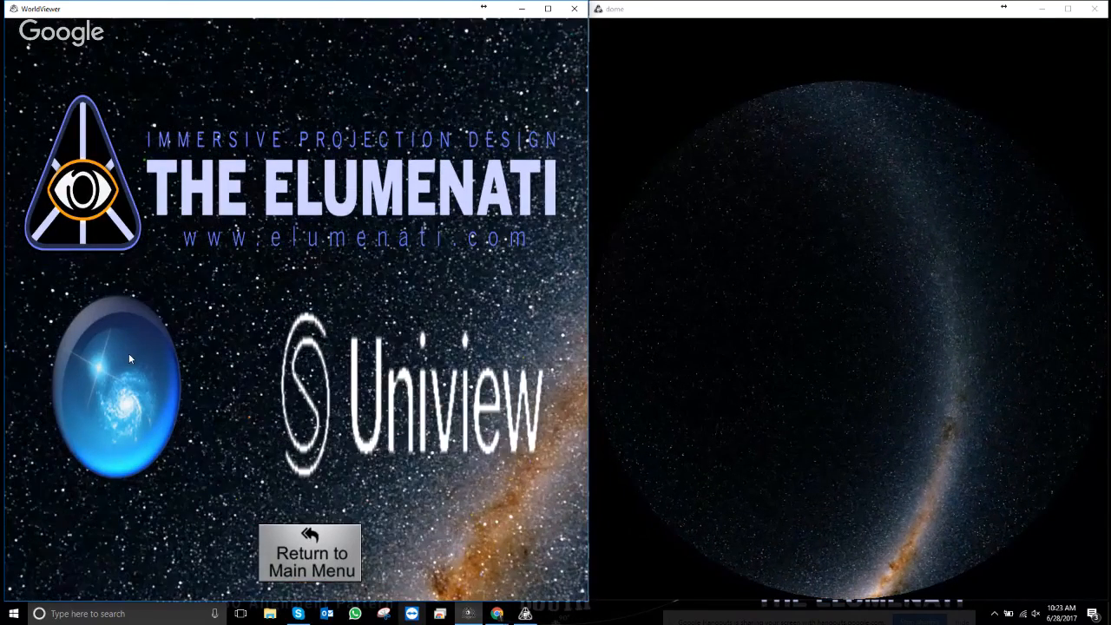
click(129, 355)
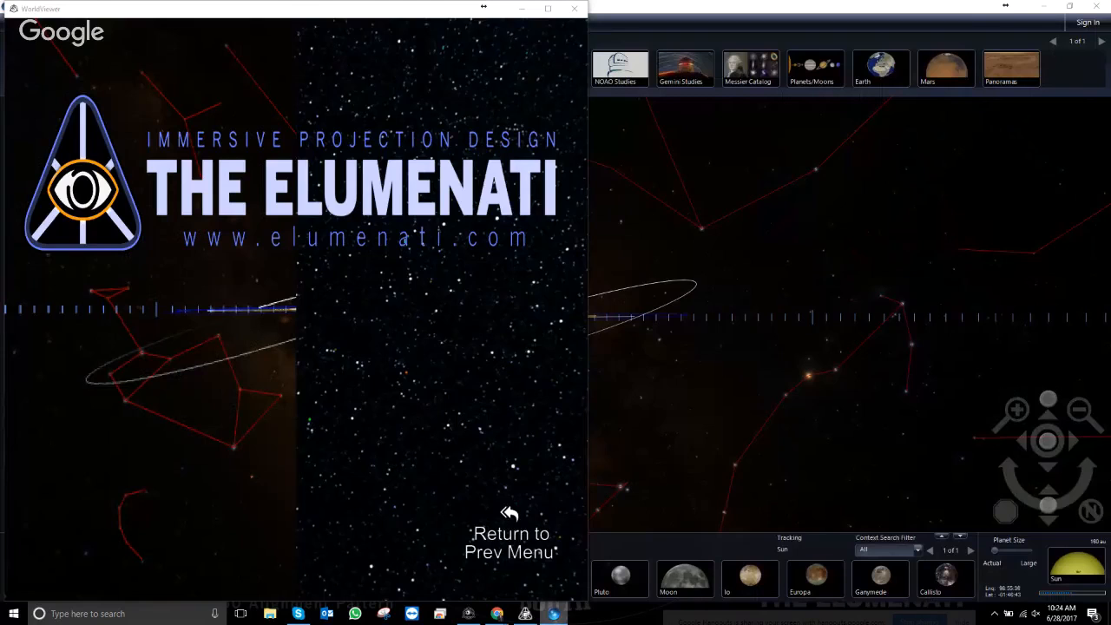
- Shrink the WorldWide Telescope window and bring WorldViewer back to the executables menu
drag(740, 7, 1110, 103)
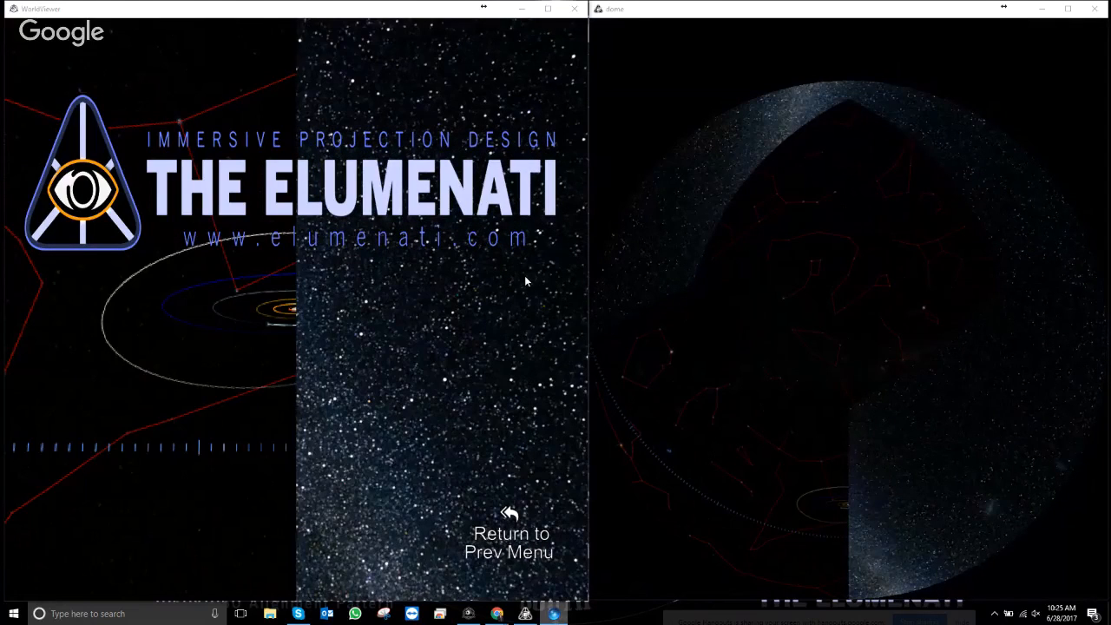
click(510, 534)
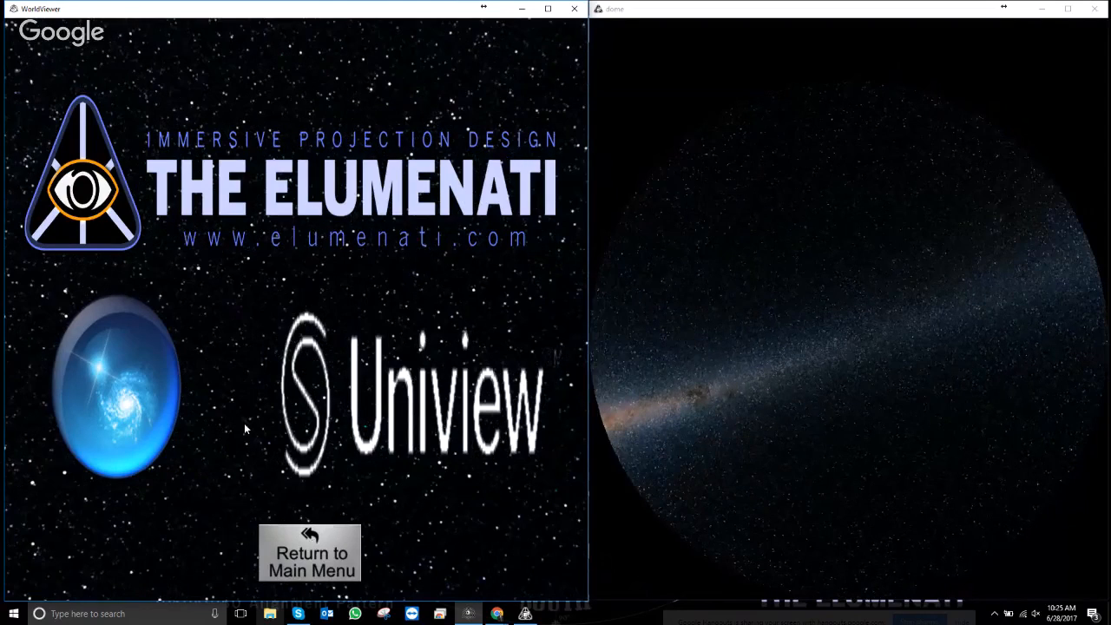
- Return the presentation to the main menu, switch to the editor, and enlarge the clip grid and cells
click(308, 573)
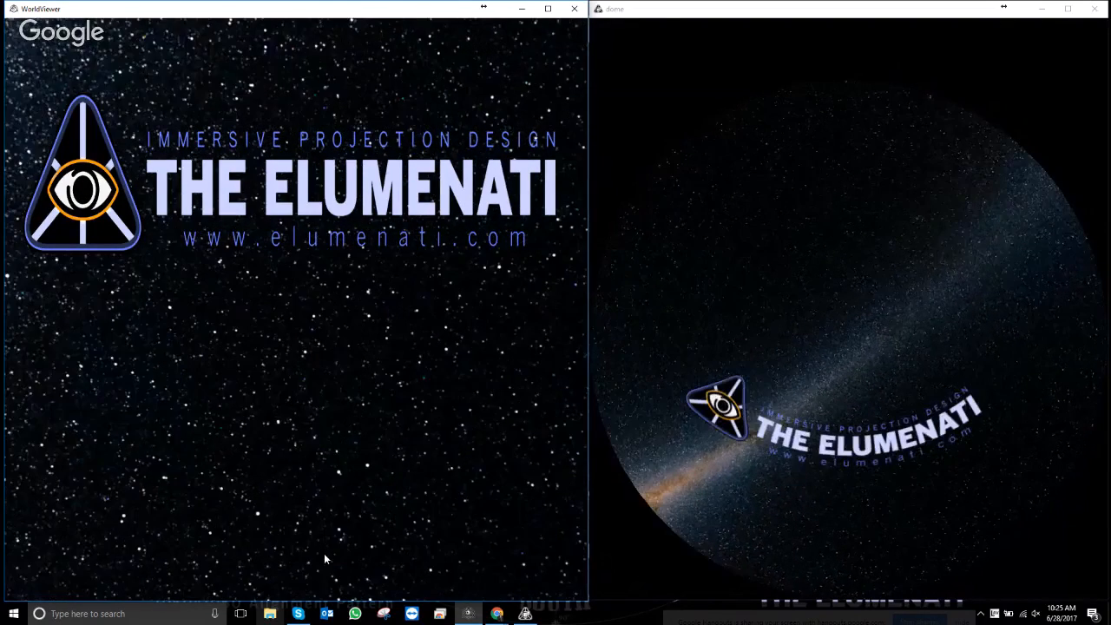
key(Escape)
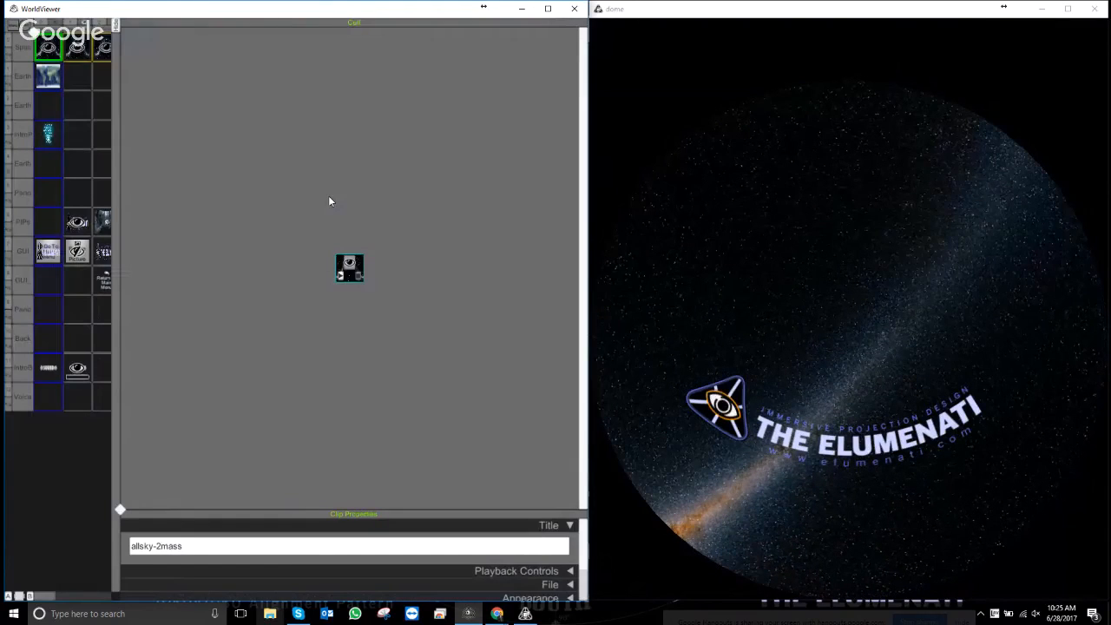
drag(120, 509, 475, 201)
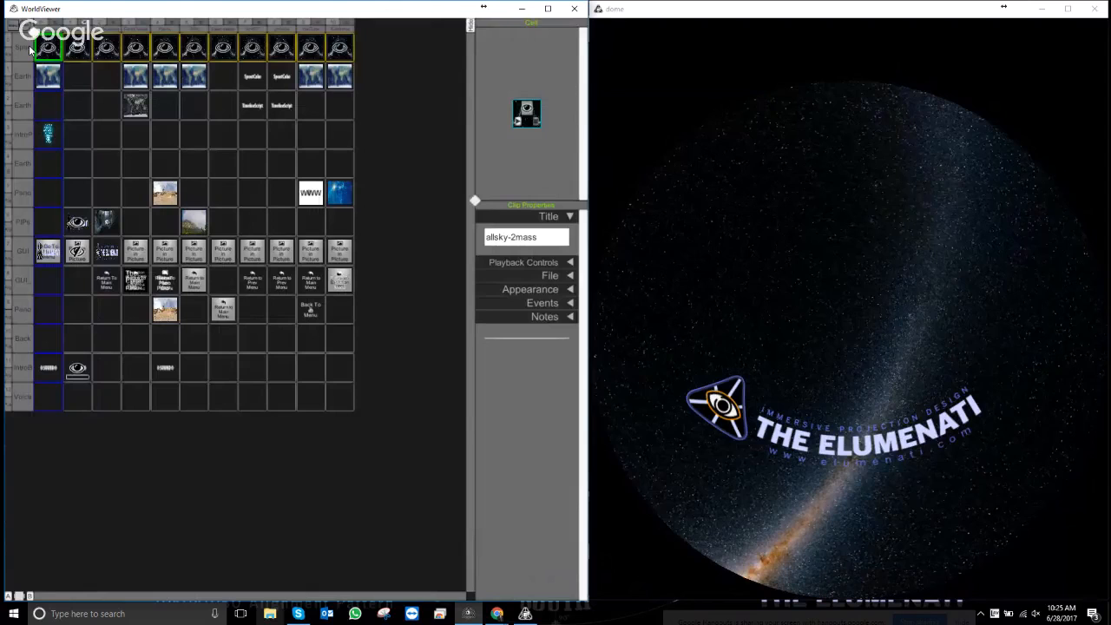
drag(32, 34, 80, 53)
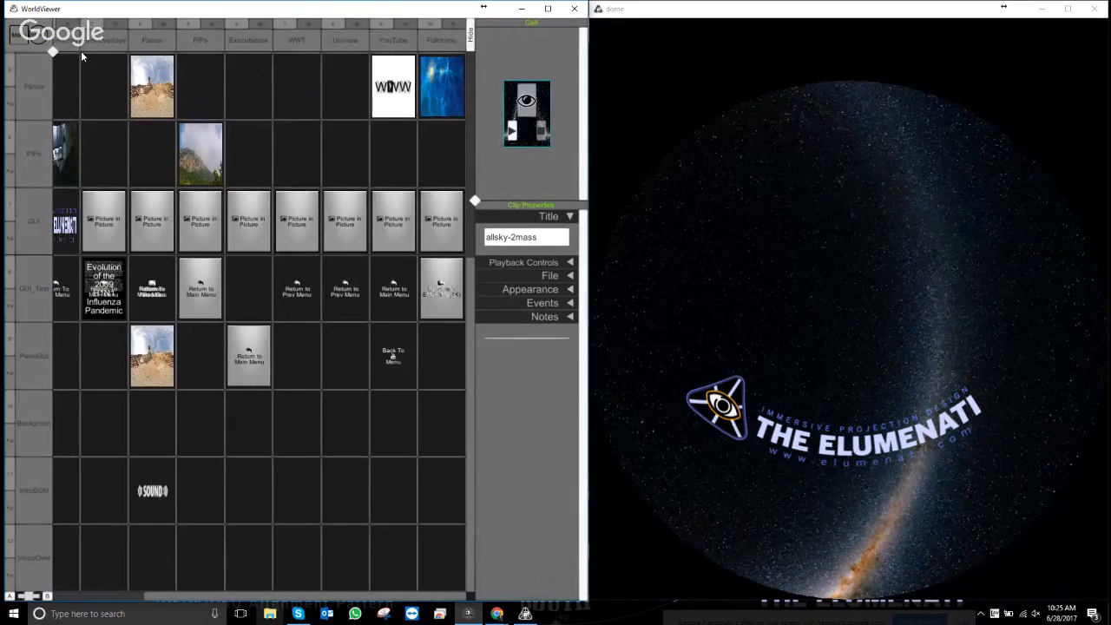
scroll(163, 109, left, 3)
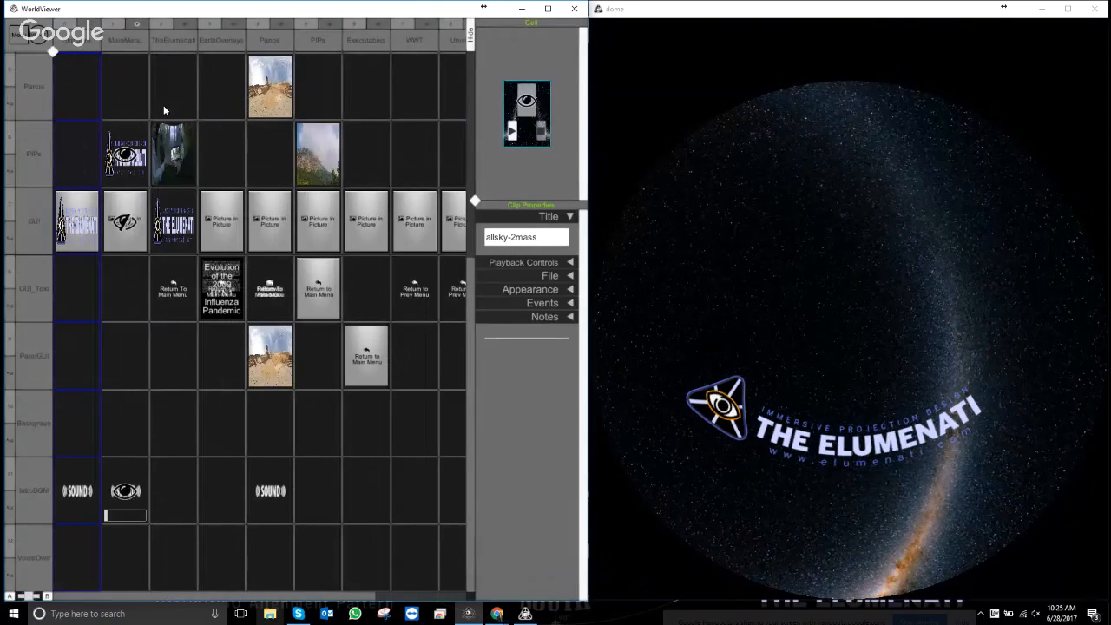
- Preview the full-window touchscreen menu, return to the clip grid, and open the File menu
key(Tab)
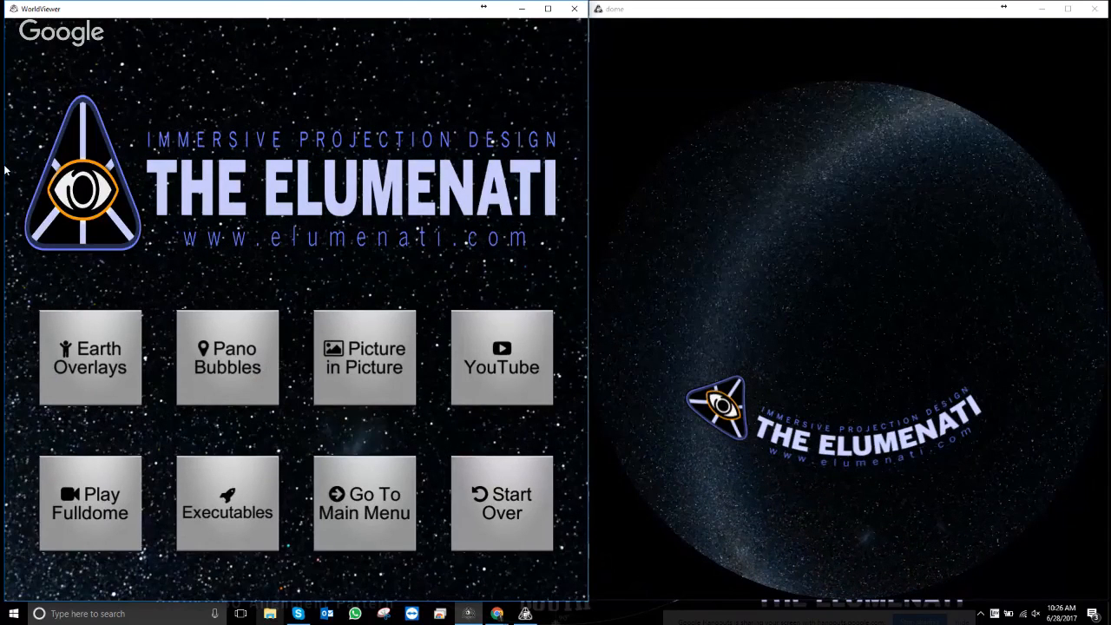
key(Escape)
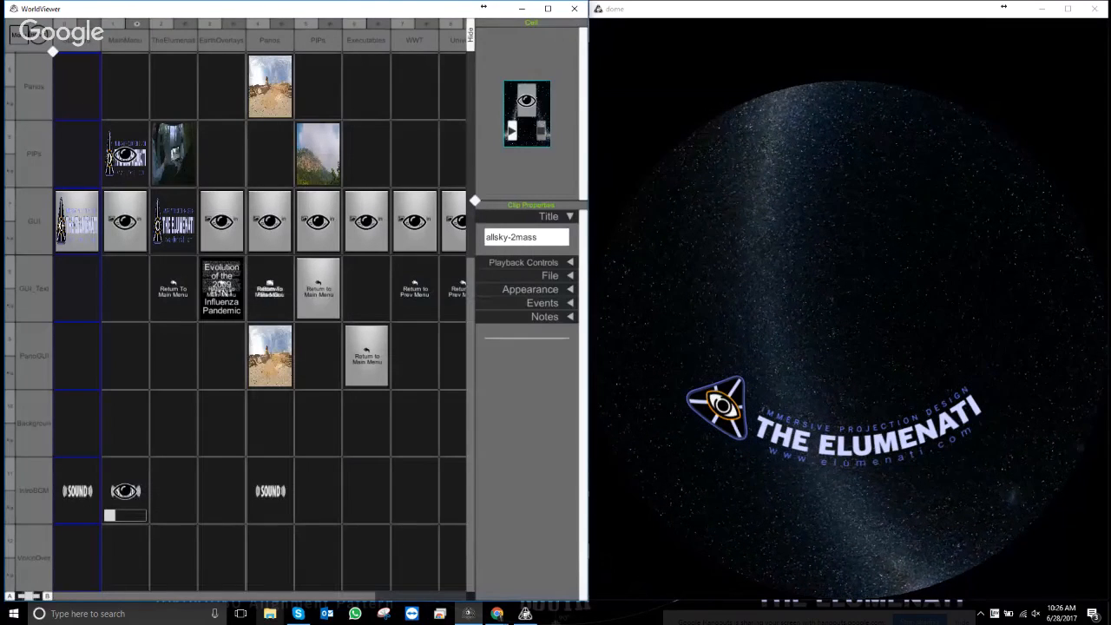
click(27, 35)
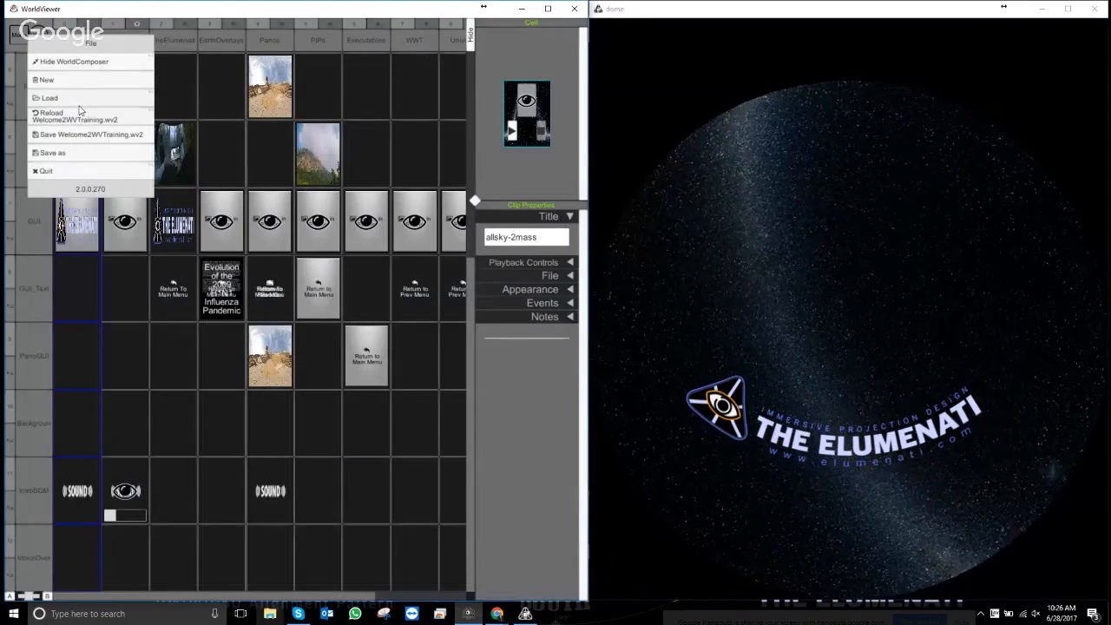
- Load the Blank Comp.wv2 composition and drag the corner diamond to enlarge its grid cells
click(49, 98)
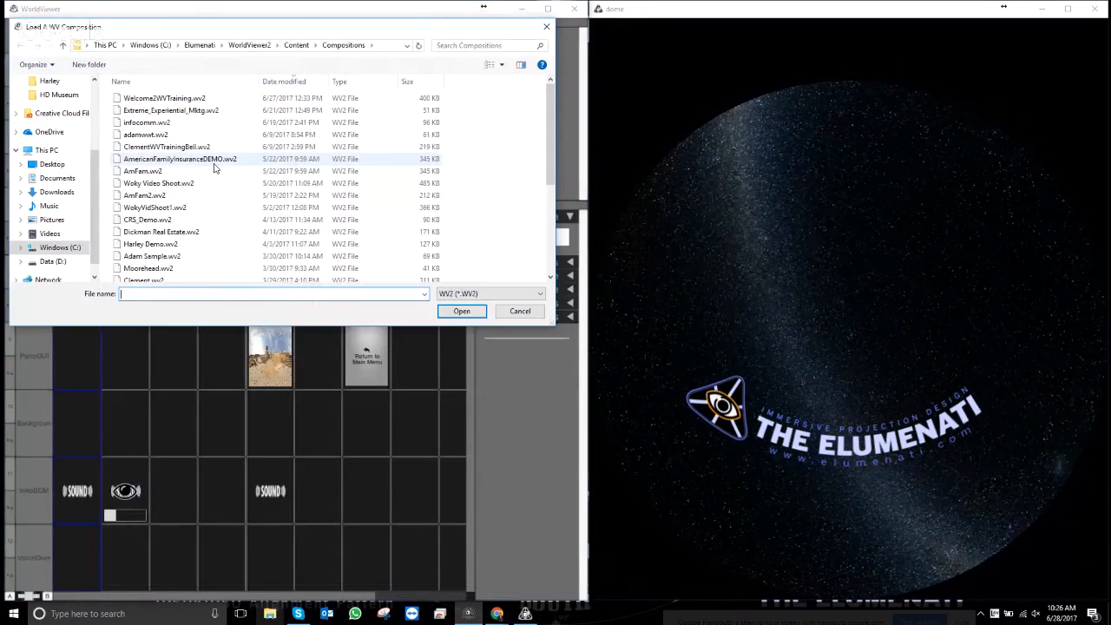
scroll(158, 278, down, 4)
double_click(146, 227)
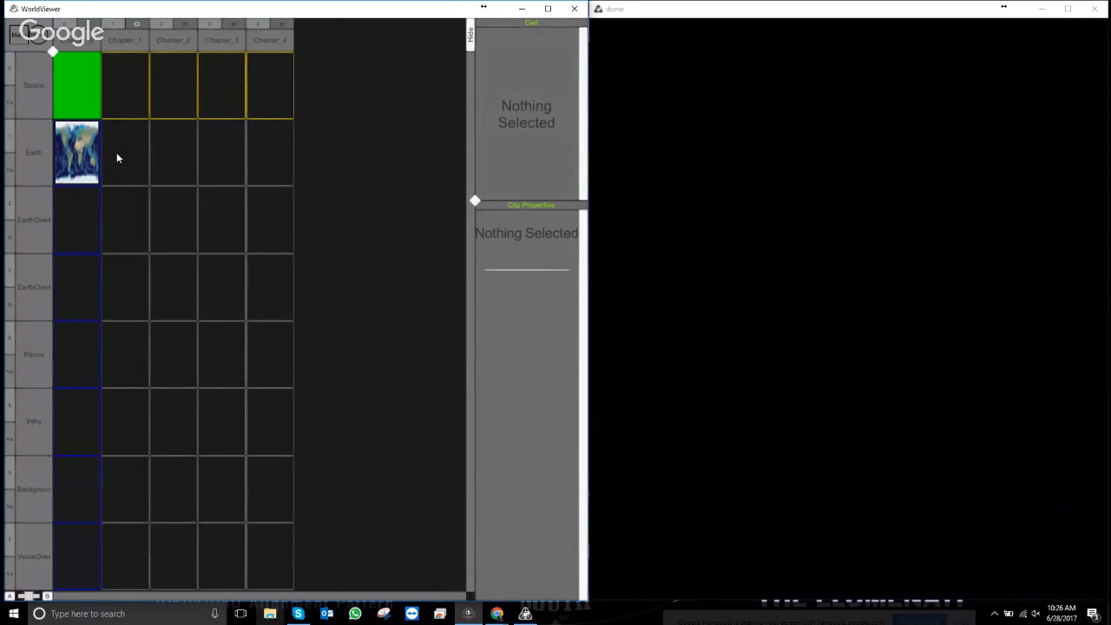
drag(53, 51, 77, 52)
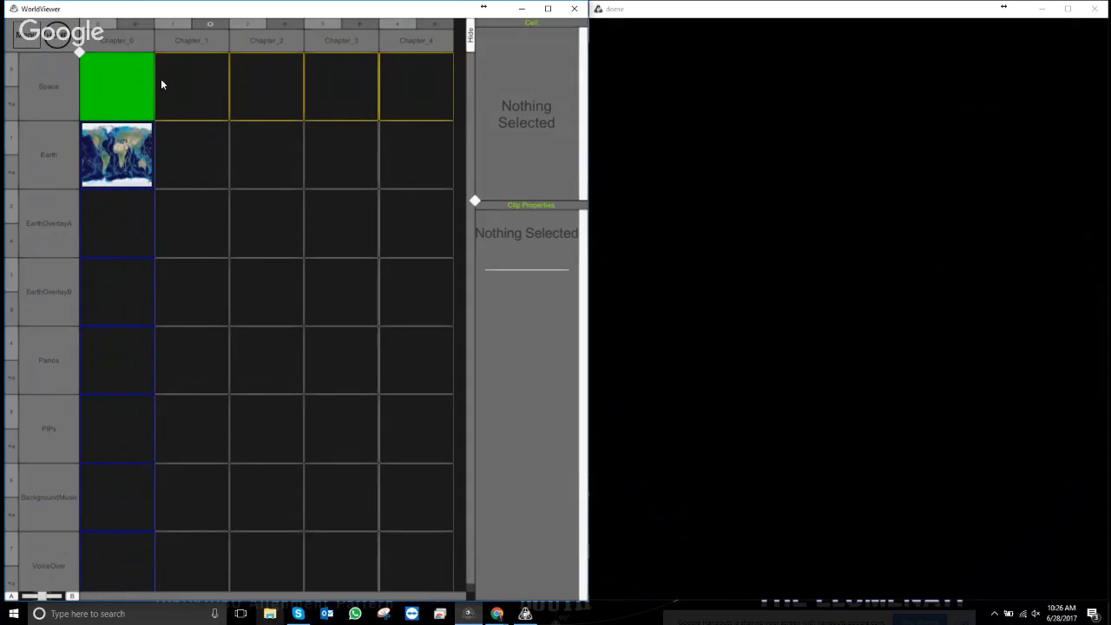
- Load Content\Space\allsky-2mass.jpg into Chapter_0's Space cell as a ClipMedia Star Map clip
right_click(113, 88)
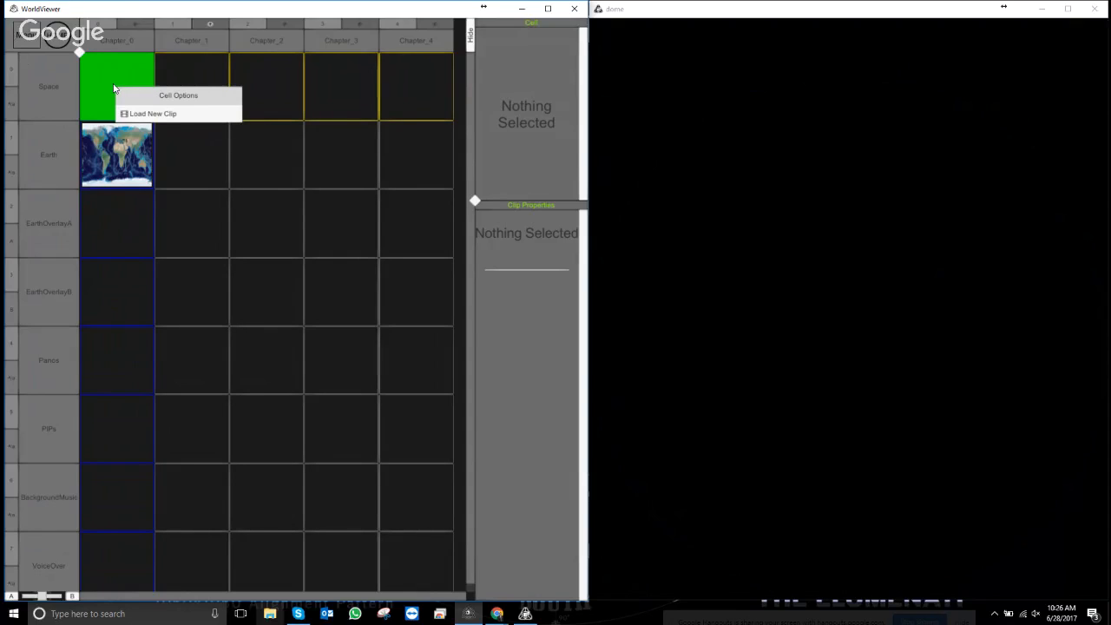
click(163, 116)
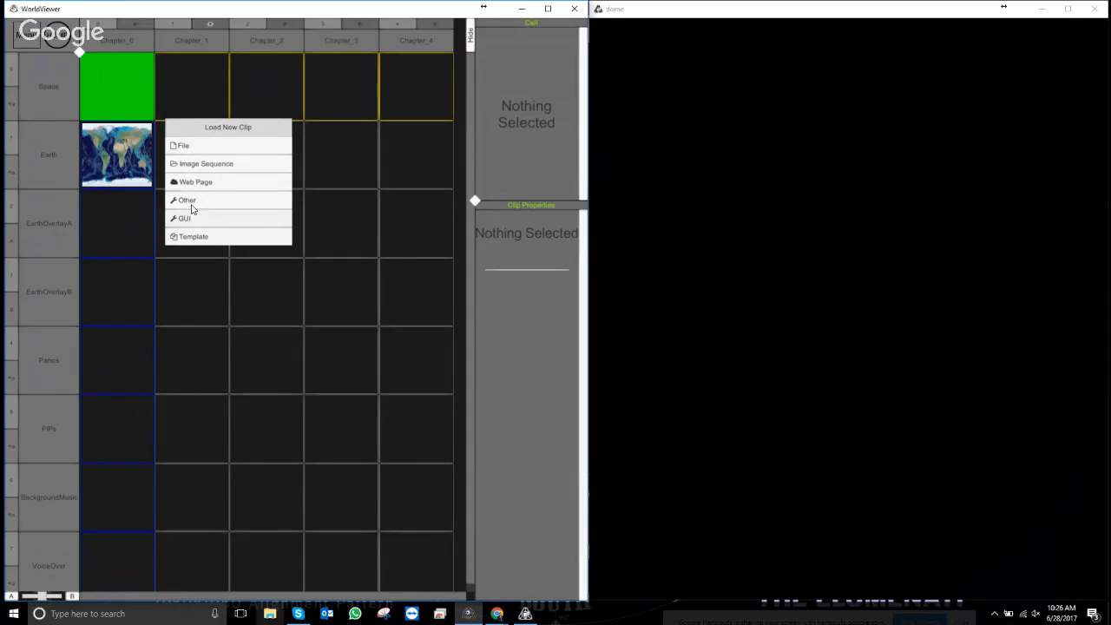
click(201, 147)
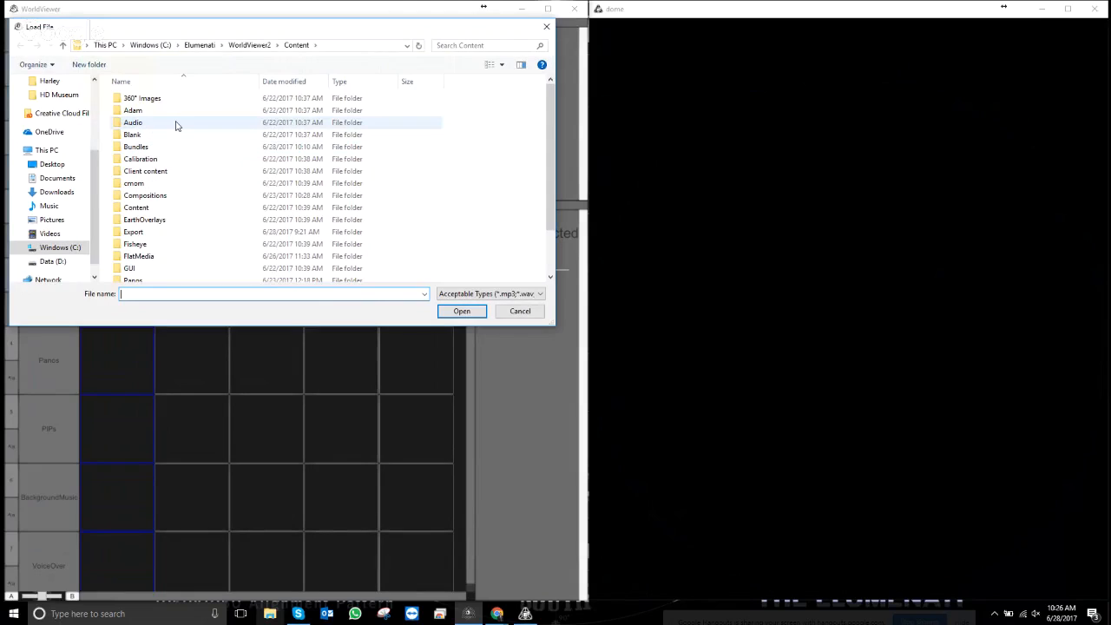
scroll(164, 231, down, 2)
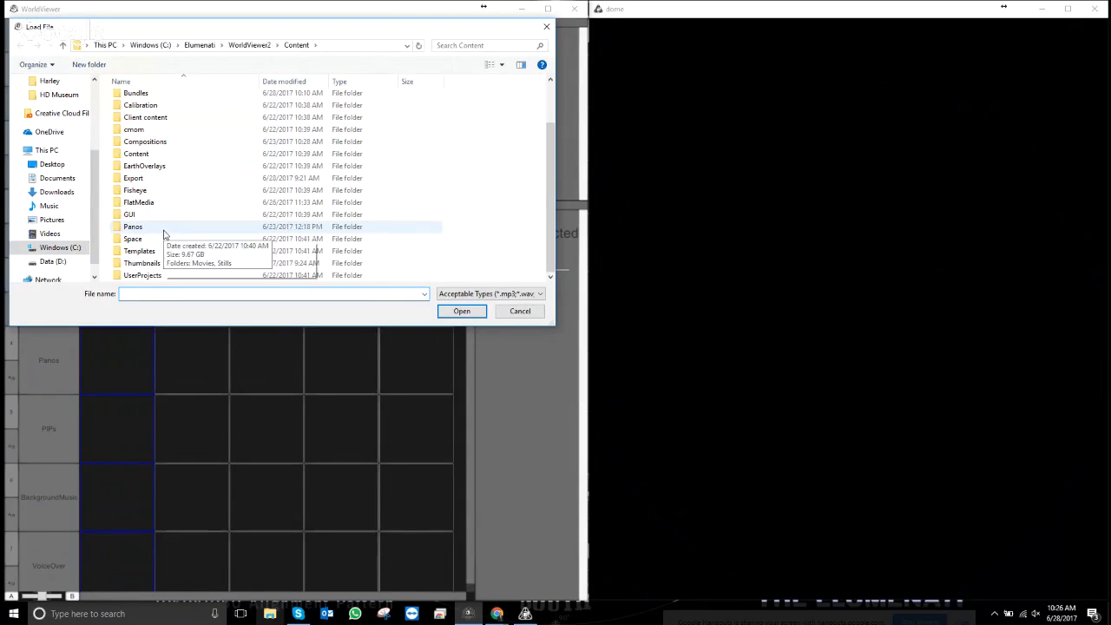
click(138, 242)
double_click(139, 243)
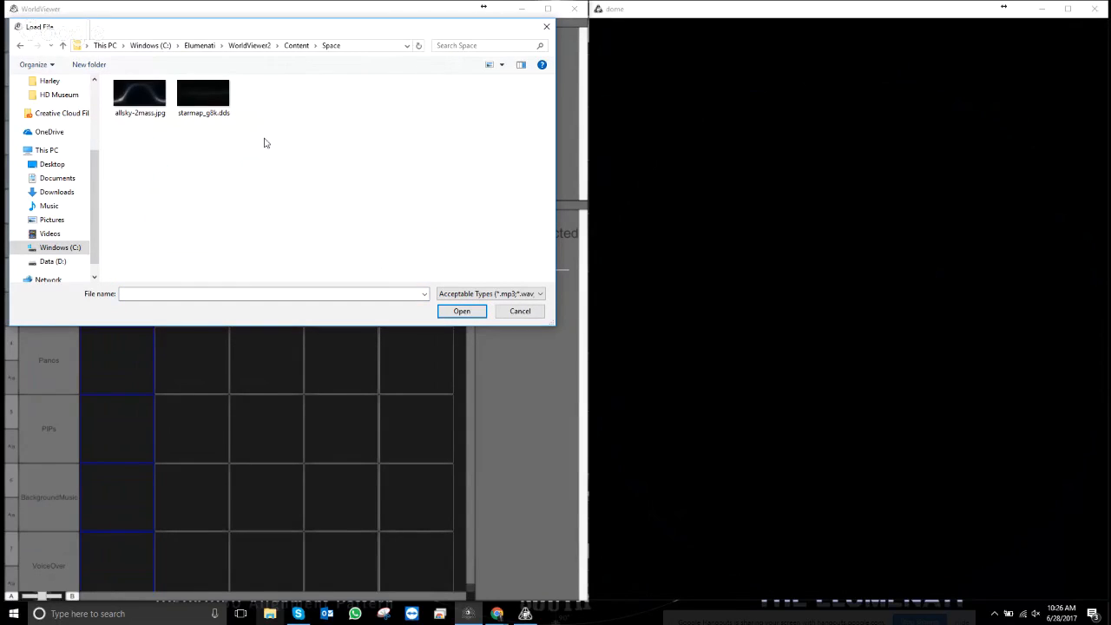
click(143, 99)
double_click(144, 99)
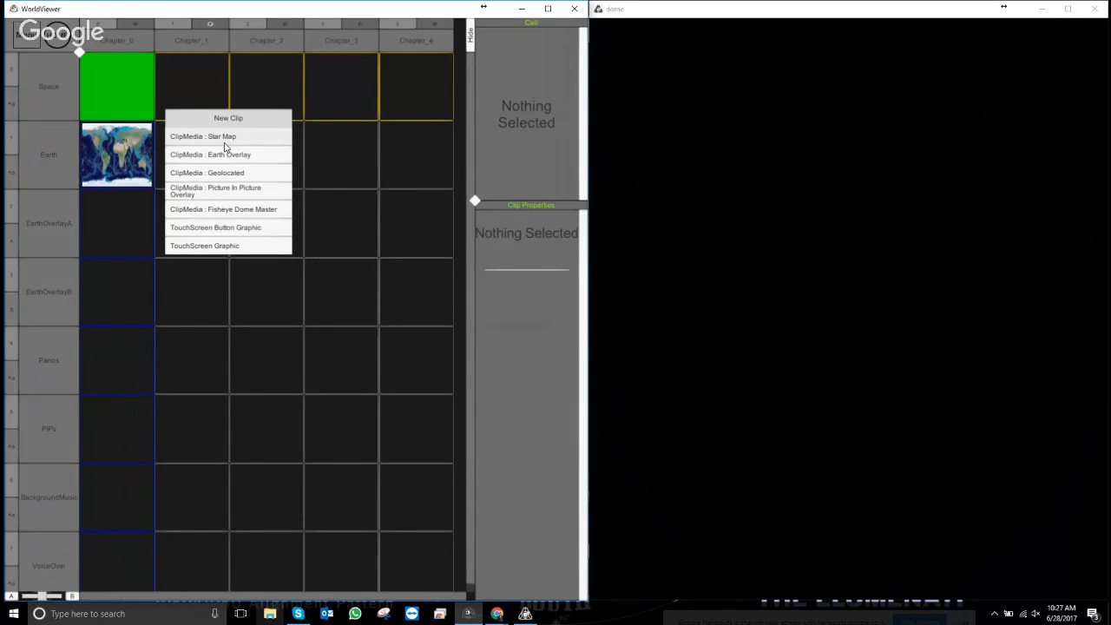
click(228, 139)
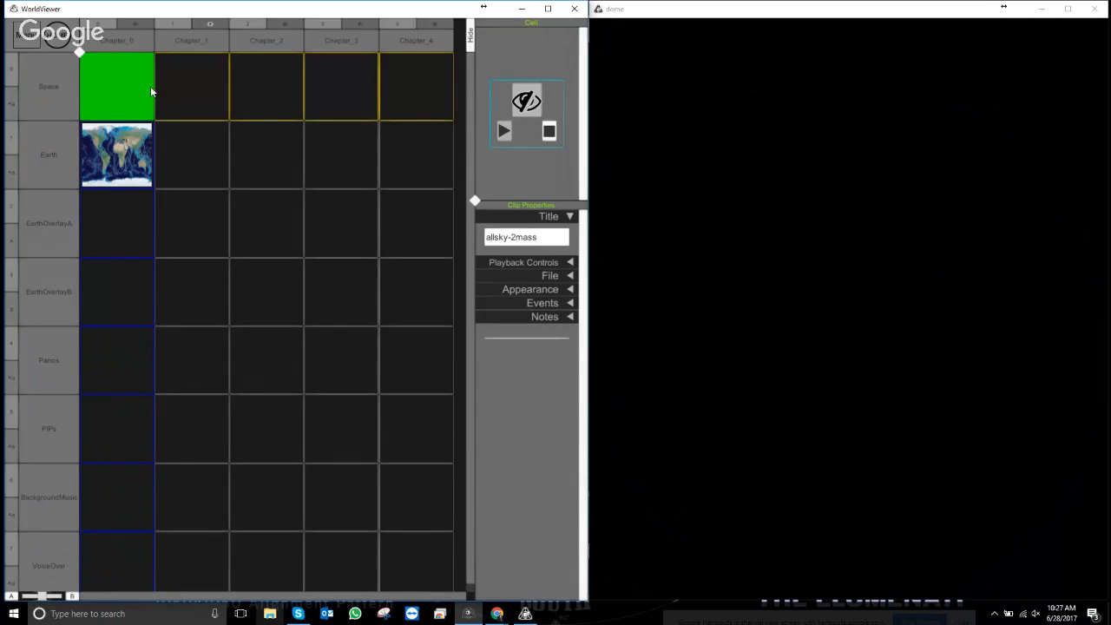
- Play Chapter_0 on the dome, rename it MainMenu, and maximize the WorldViewer window
click(136, 27)
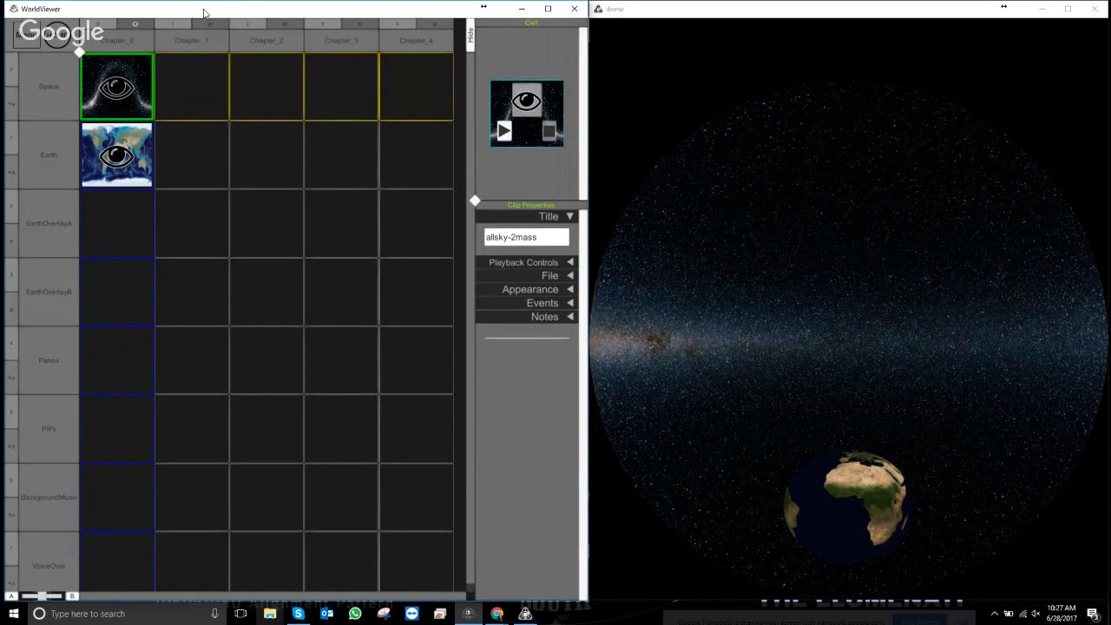
double_click(95, 41)
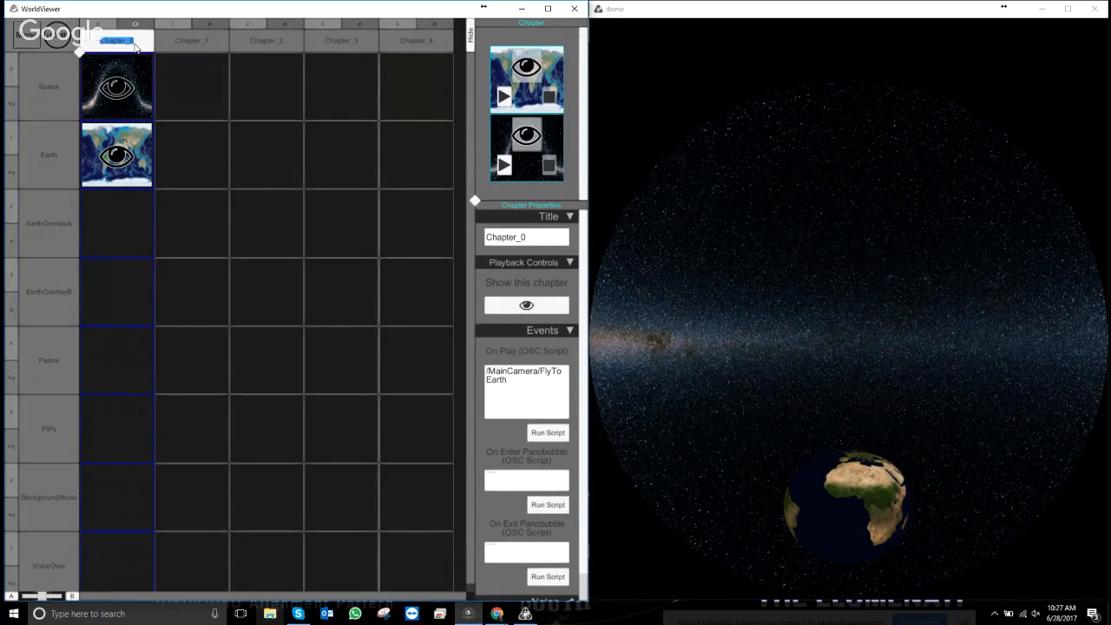
text(MainMenu)
right_click(136, 47)
click(116, 83)
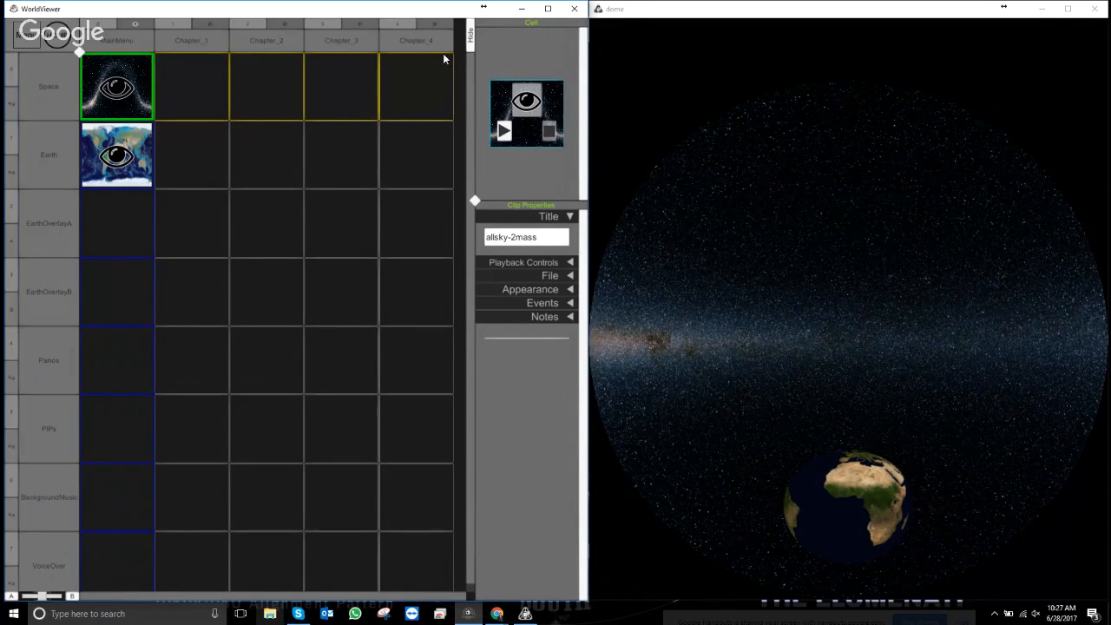
click(558, 10)
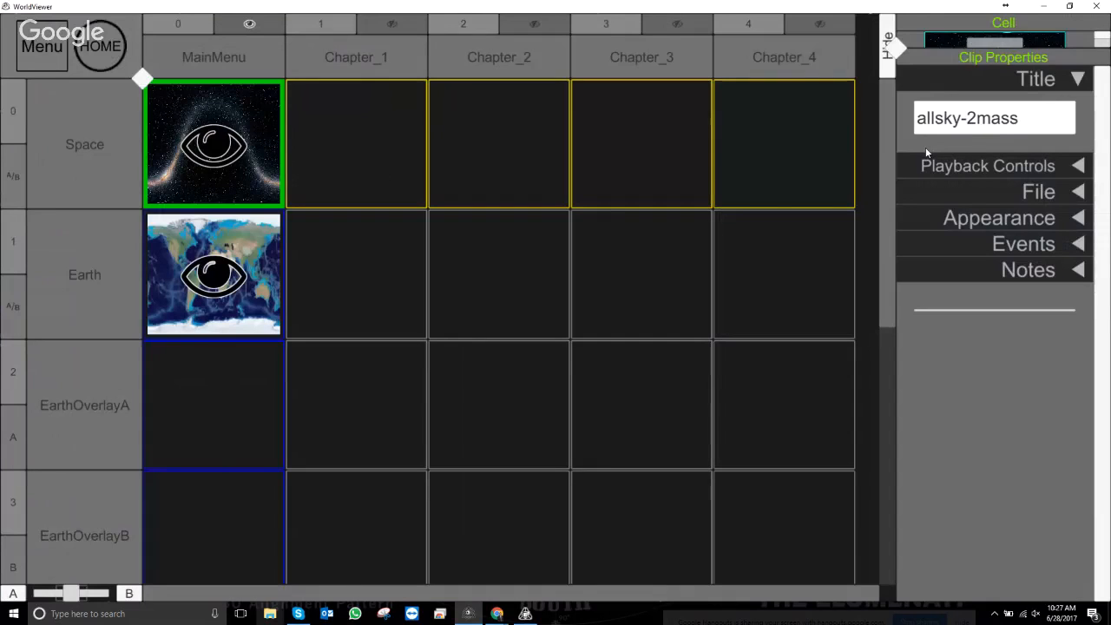
- Widen the properties panel, shrink the grid cells, and show the MainMenu chapter's properties
drag(898, 54, 761, 180)
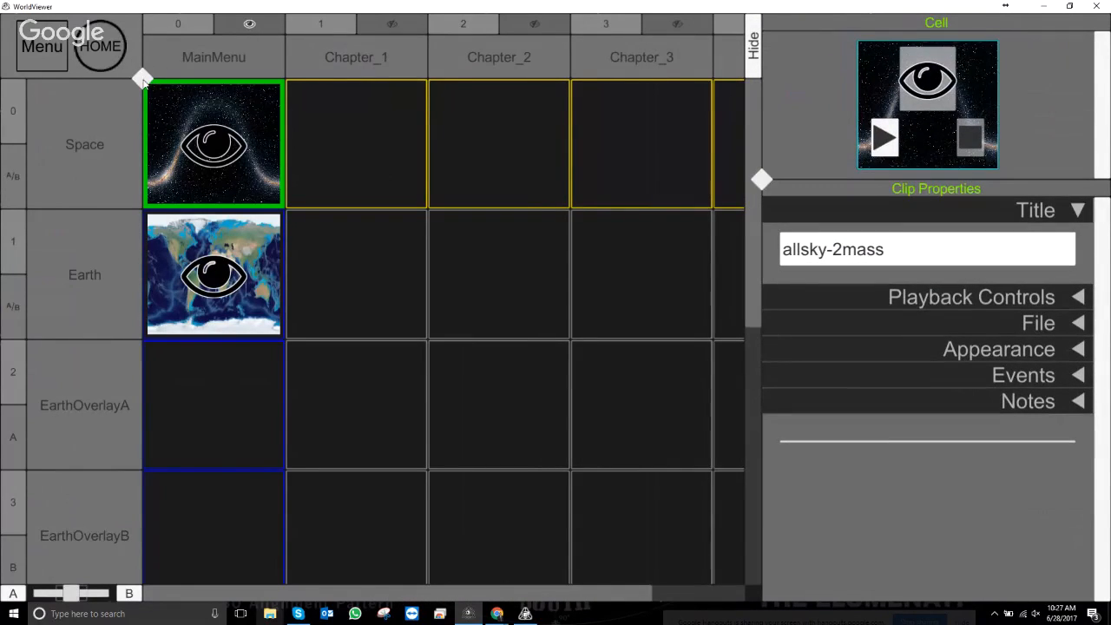
mouse_move(143, 80)
mouse_down()
mouse_move(106, 63)
mouse_move(119, 52)
mouse_move(125, 68)
mouse_up()
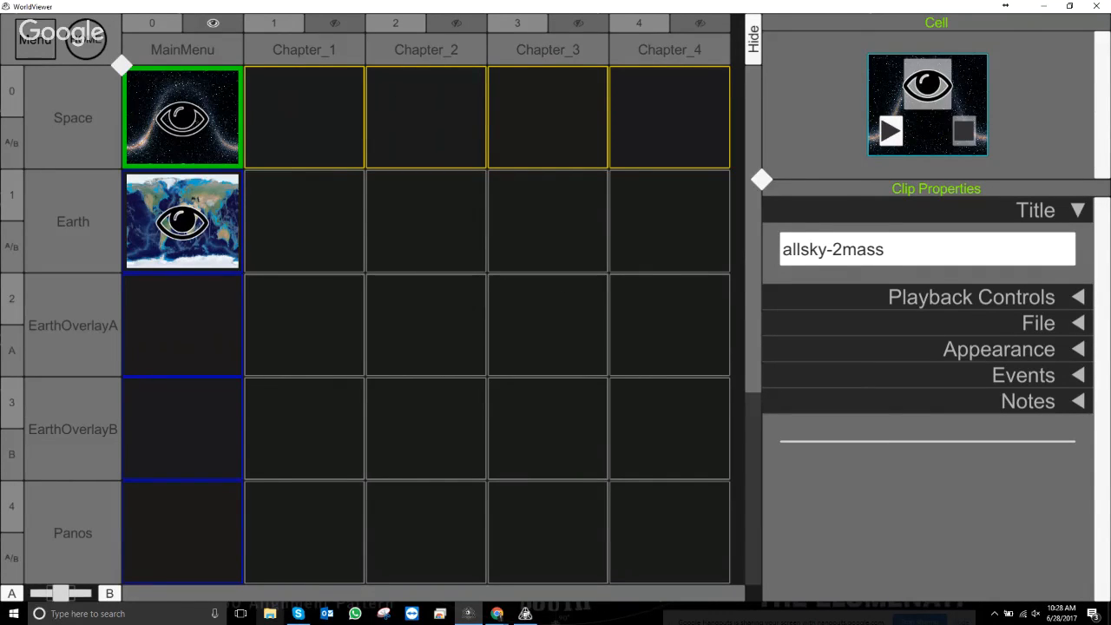
click(182, 50)
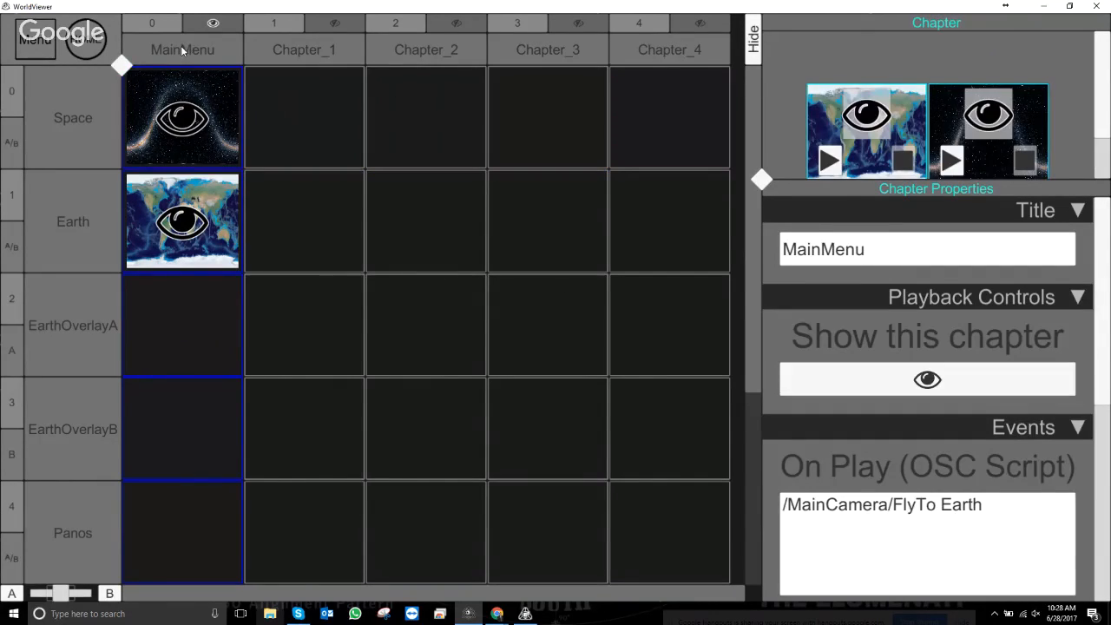
- Restore the window size, hide the editor, and rotate the globe toward South America
click(1070, 7)
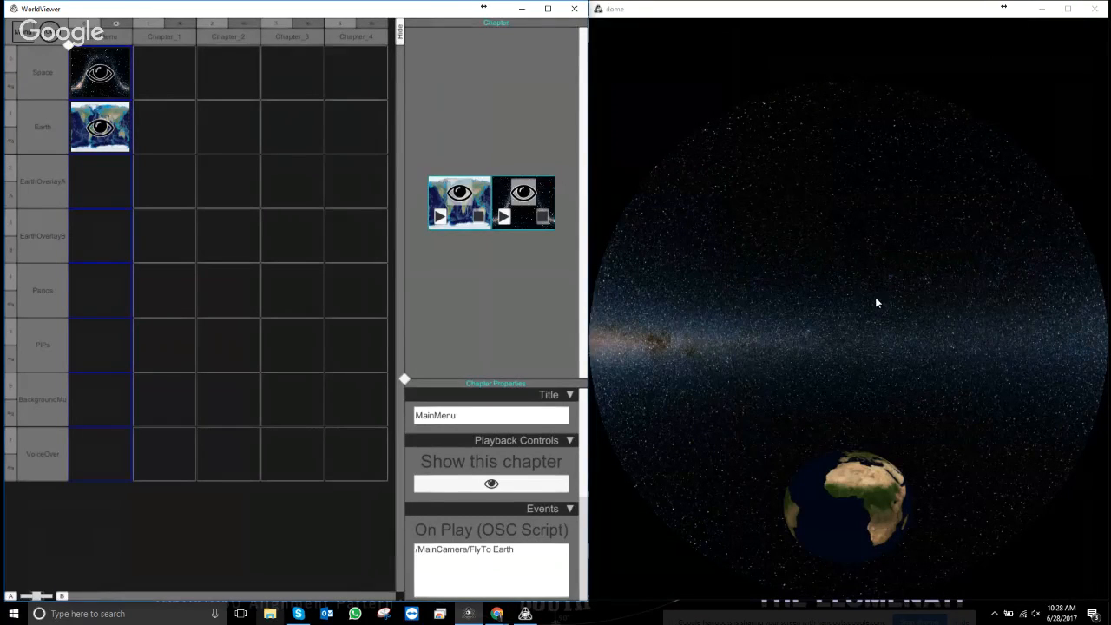
key(Escape)
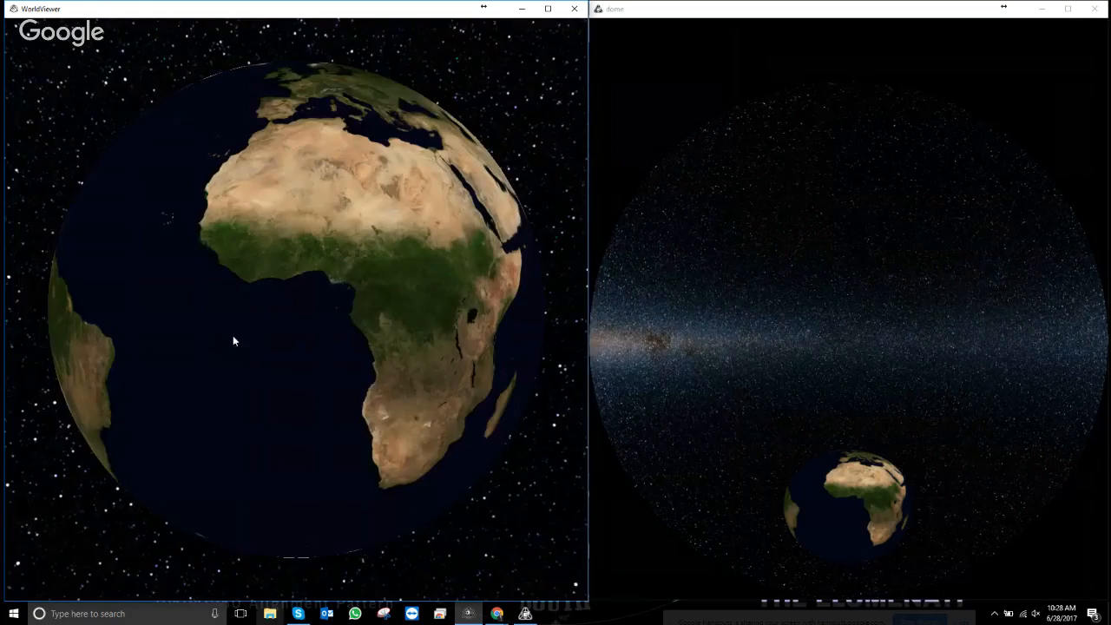
drag(223, 312, 365, 318)
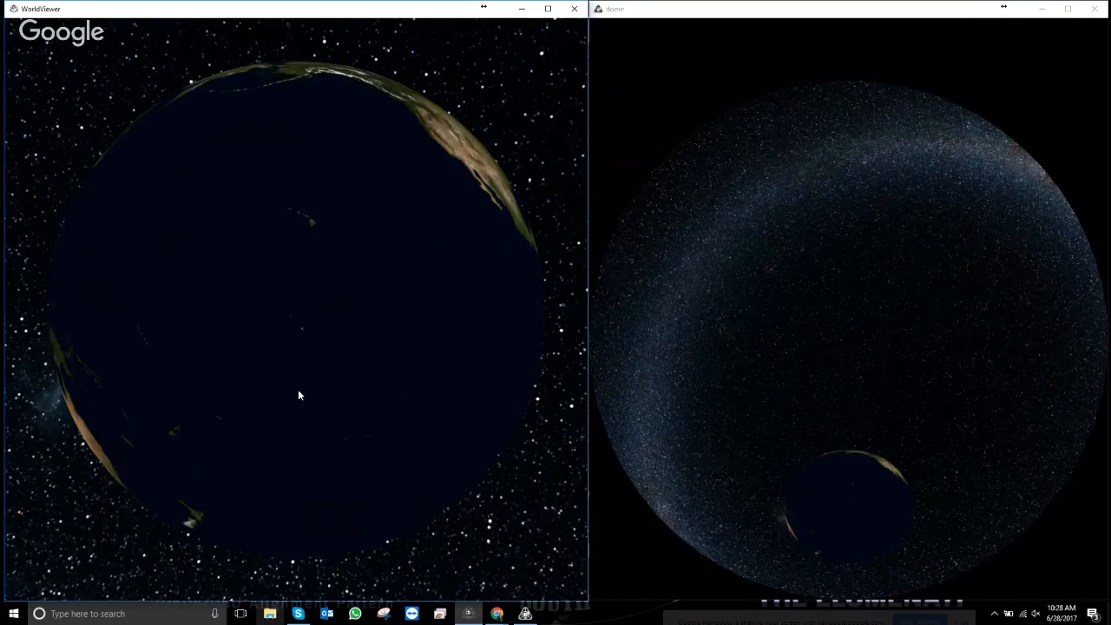
- Rotate the globe to face Asia and Australia, then bring the chapter editor back
drag(39, 344, 231, 375)
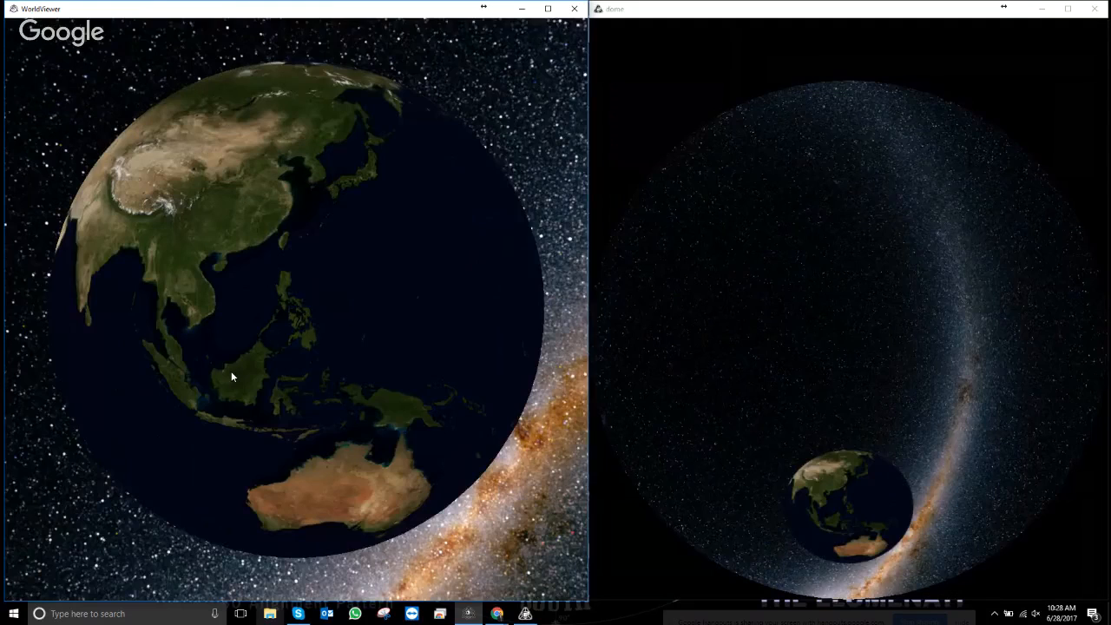
key(Escape)
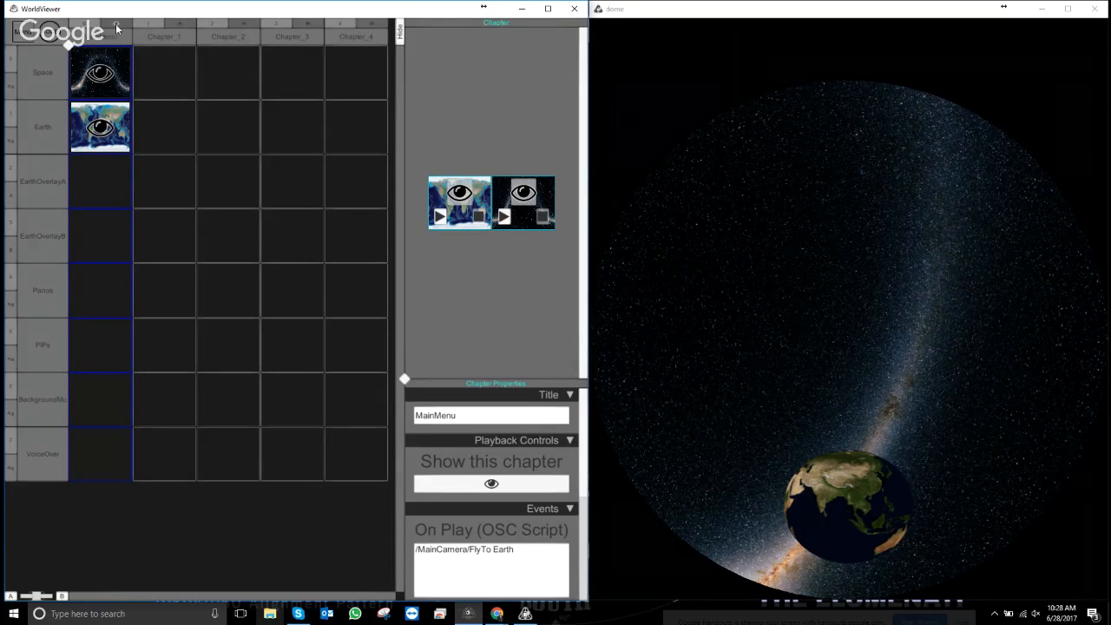
- Hide and reshow the Earth clip, copy its /HideClip EarthHD OSC command, and expand the chapter properties
click(459, 194)
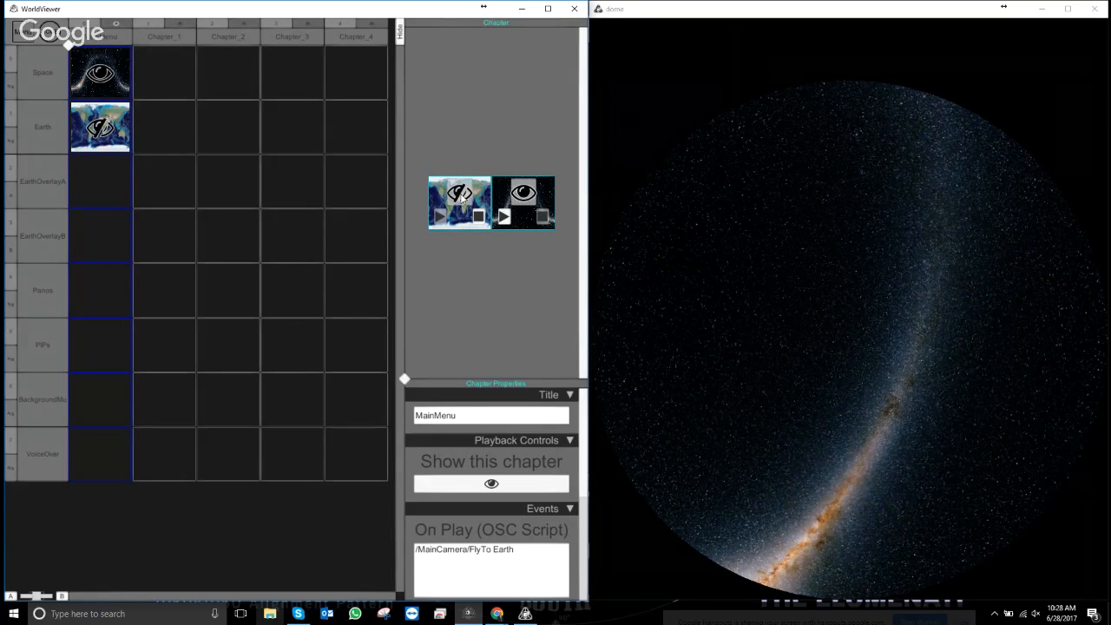
click(459, 195)
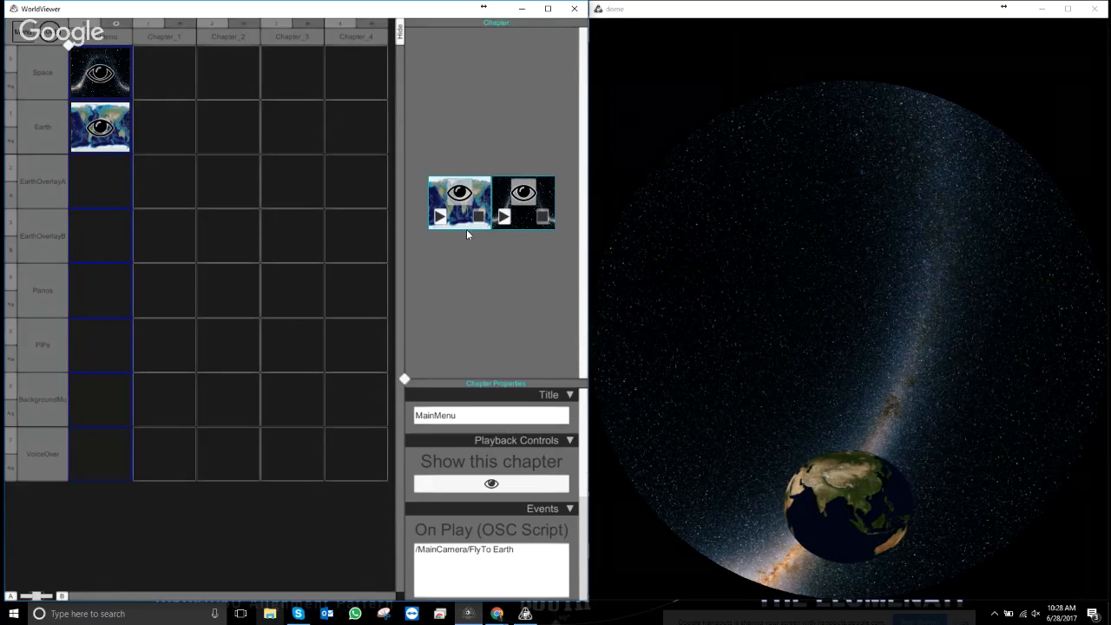
right_click(461, 199)
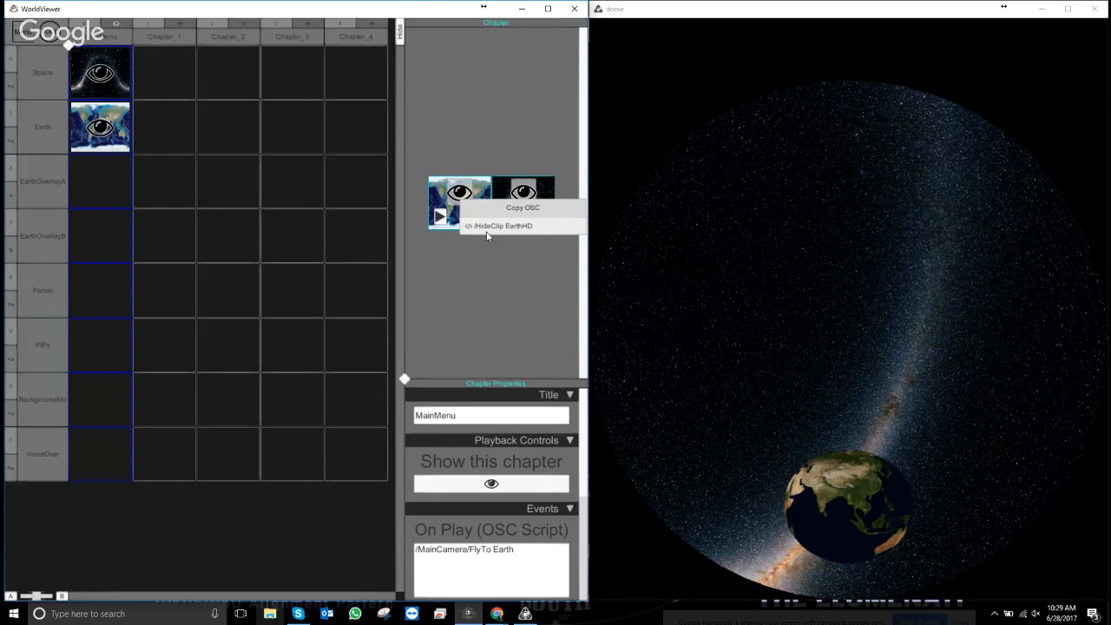
click(487, 227)
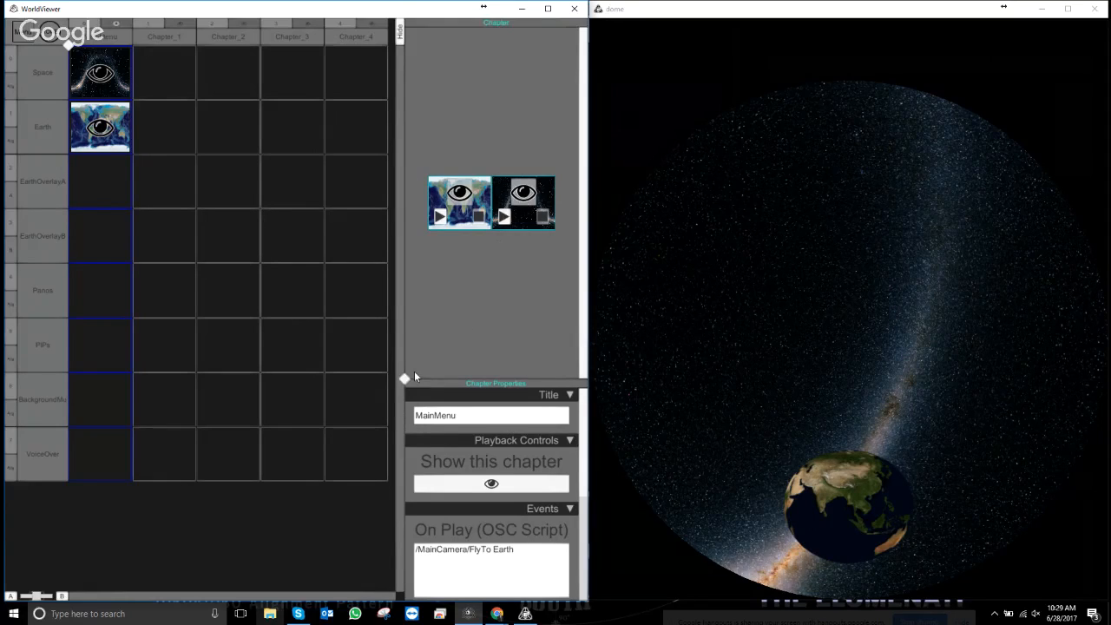
drag(405, 379, 401, 140)
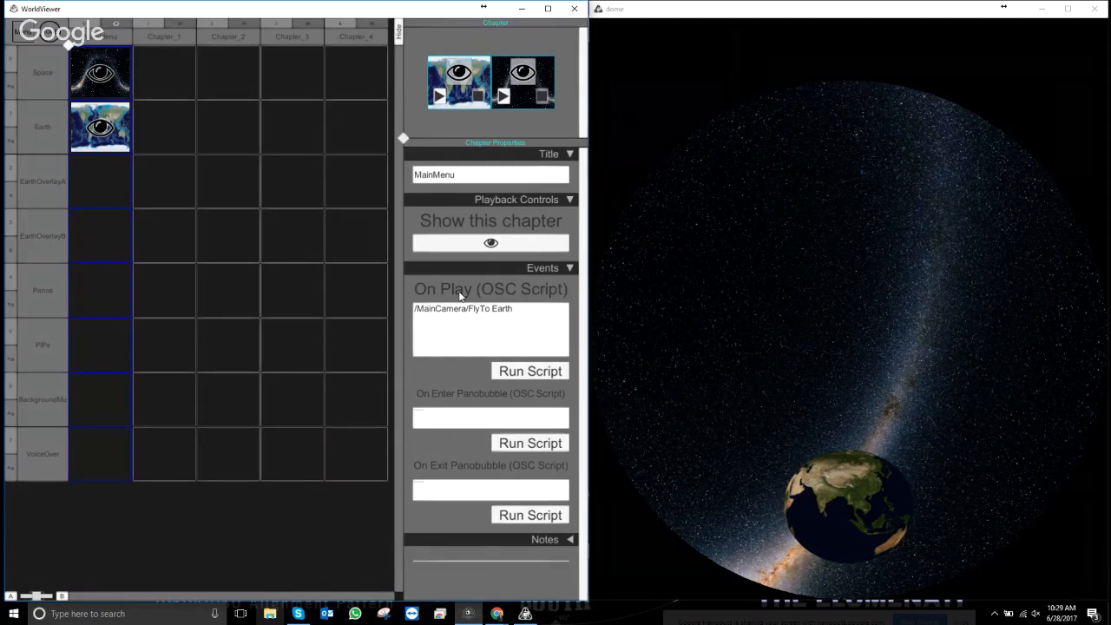
- Inspect the On Play clipboard options and the Copy OSC commands for the EarthHD and allsky-2mass clips
right_click(436, 335)
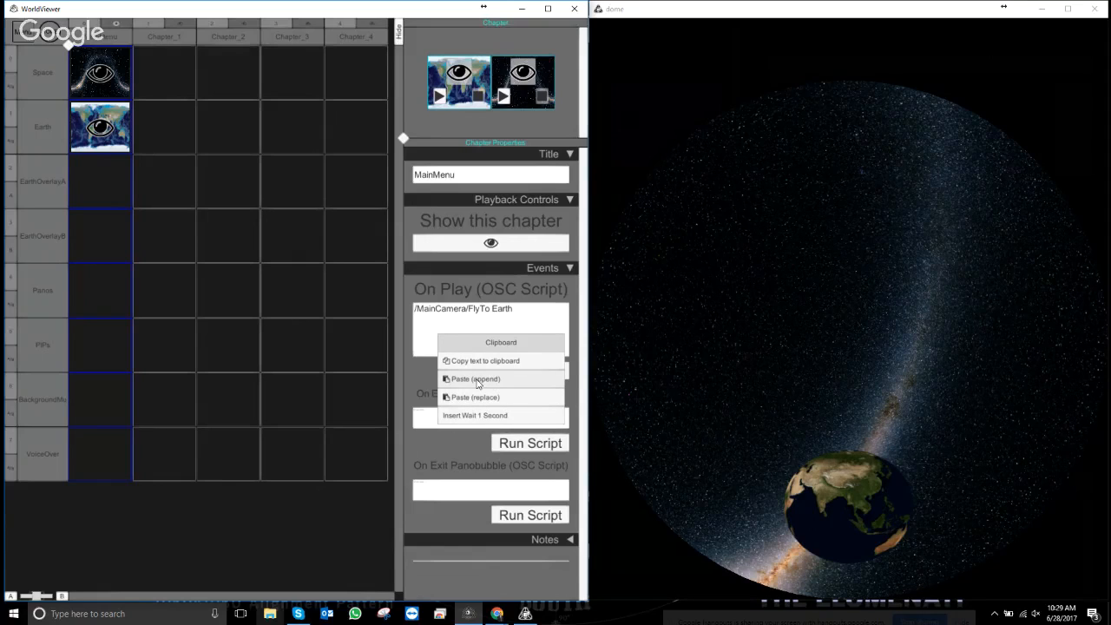
drag(415, 309, 507, 327)
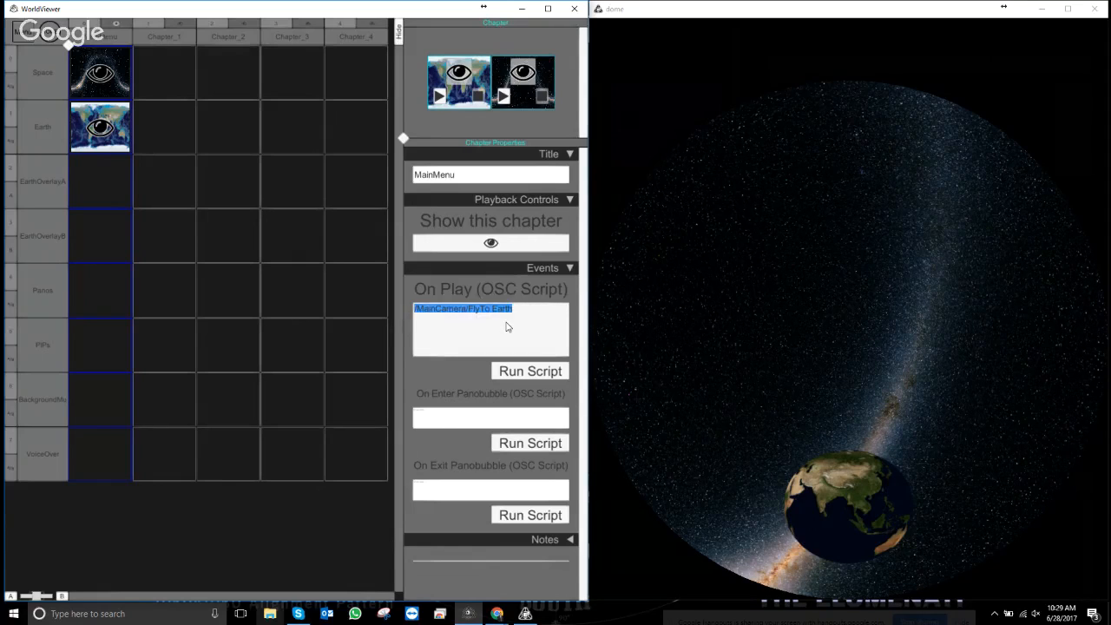
click(508, 326)
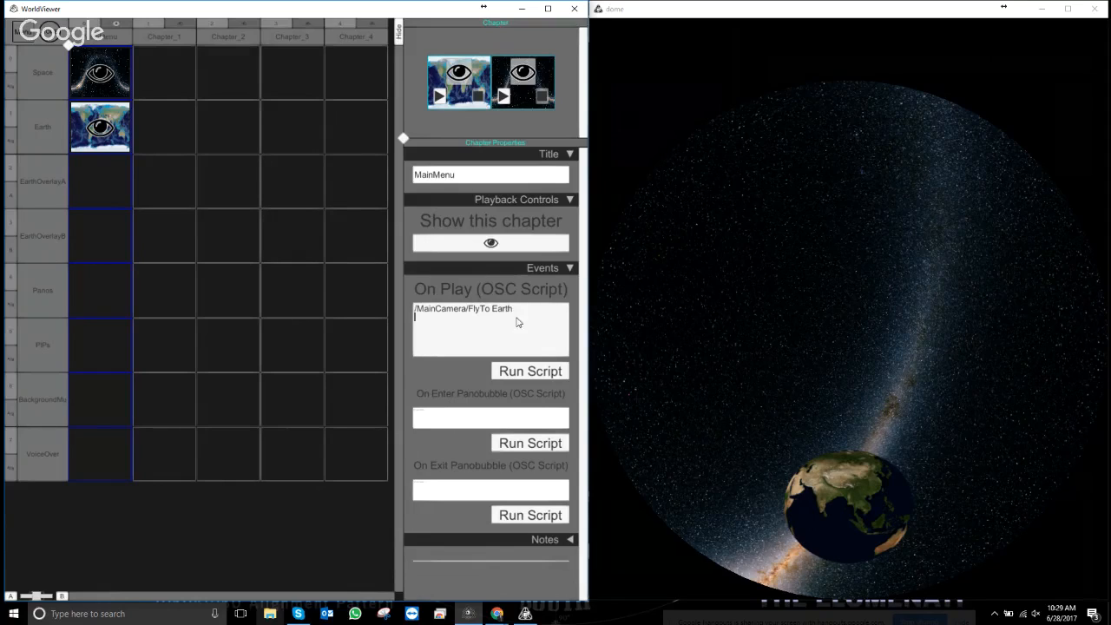
right_click(443, 98)
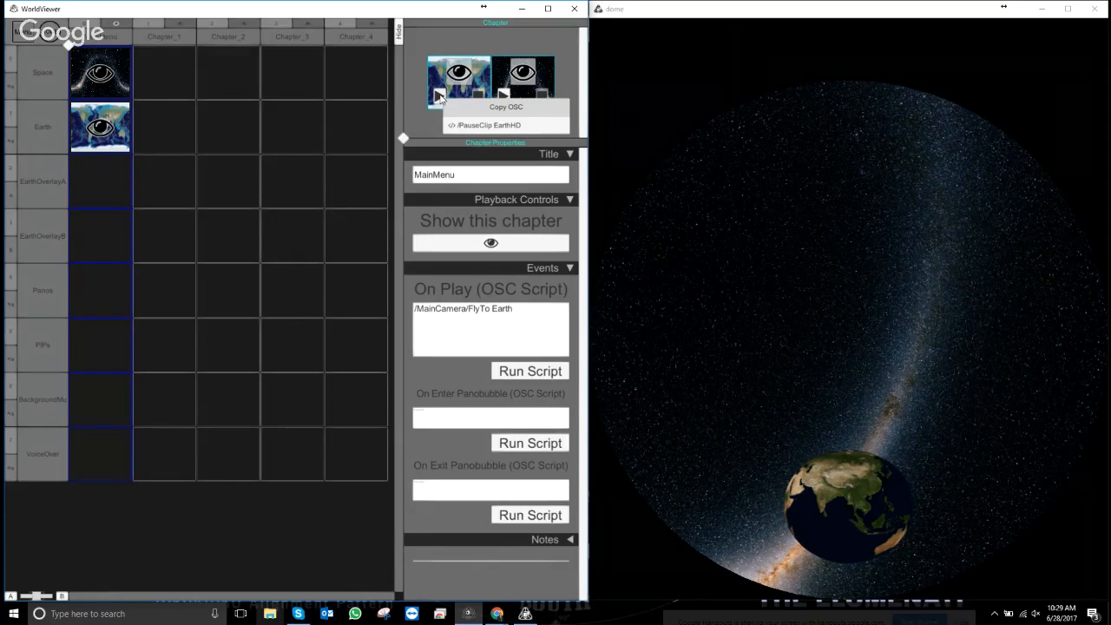
right_click(532, 72)
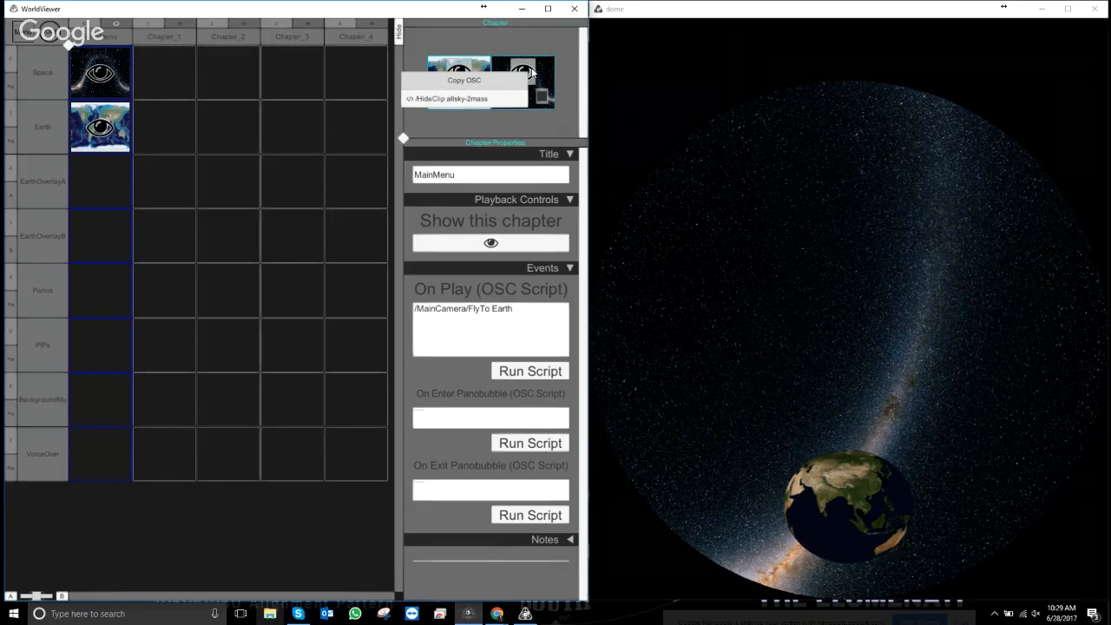
click(474, 122)
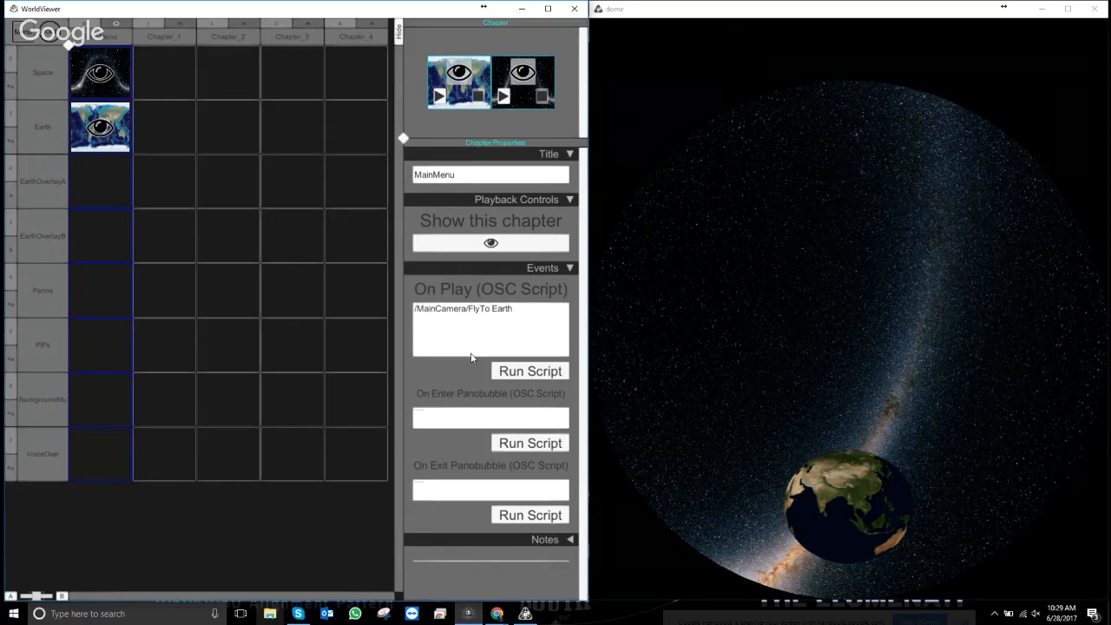
- Start a new line after /MainCamera/FlyTo Earth in the On Play script
click(515, 323)
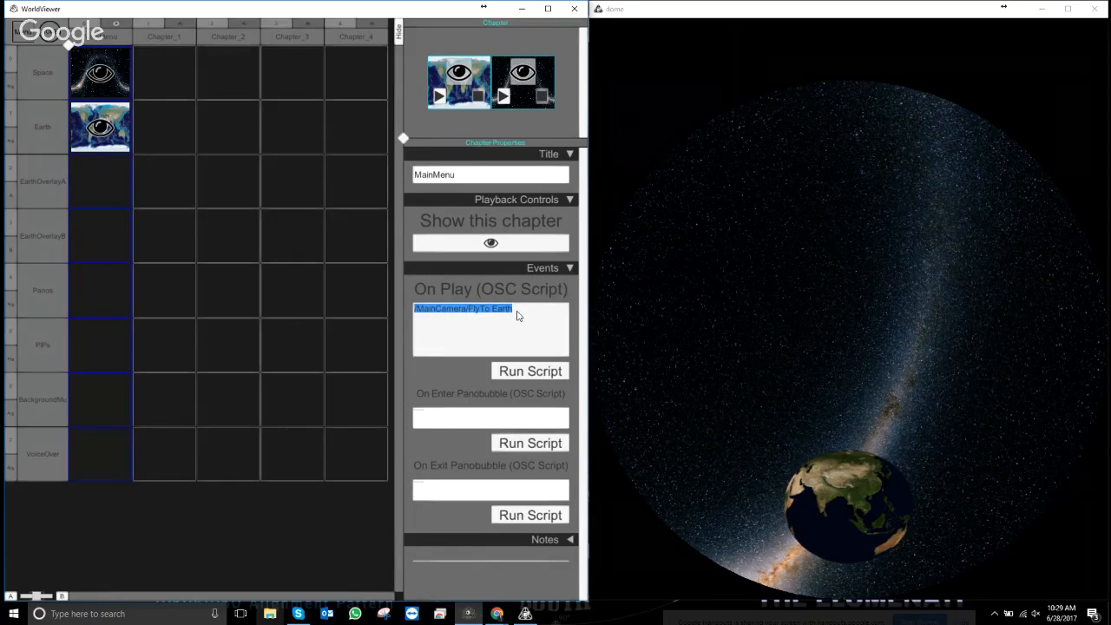
click(518, 313)
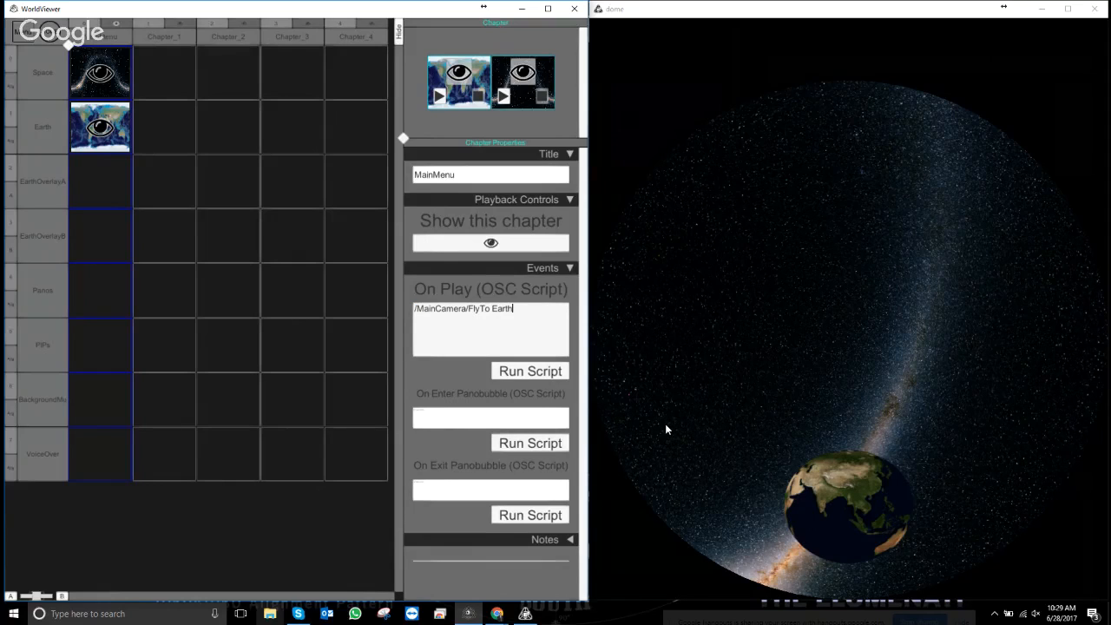
key(Return)
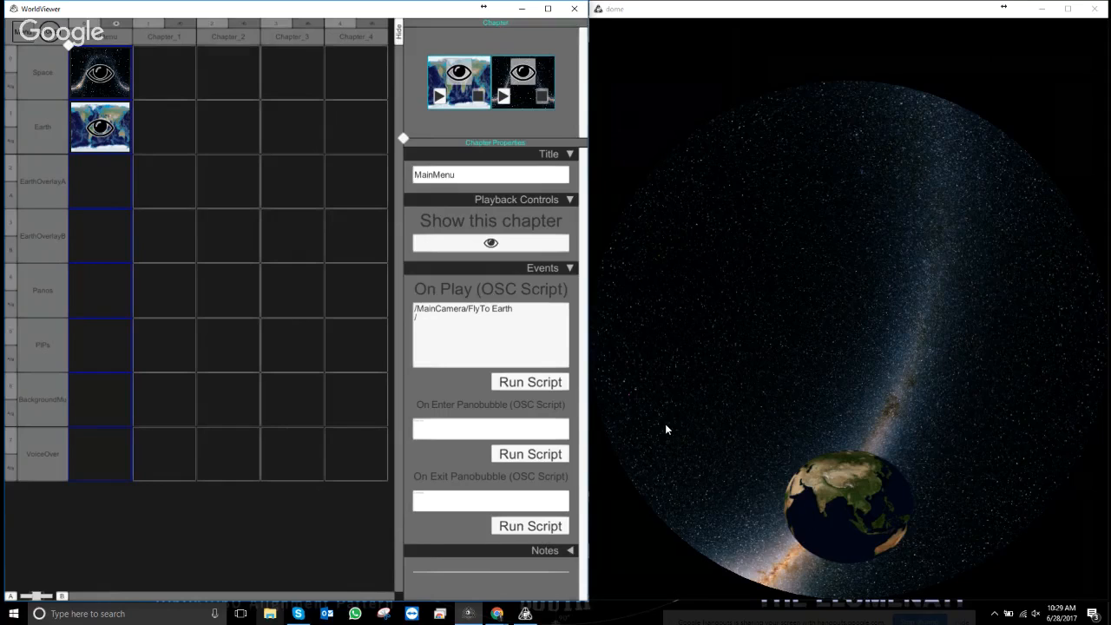
- Type /MainCamera/SetRPM on the script's second line and select the MainMenu chapter title
text(/MainCamera/SetRPM)
click(452, 174)
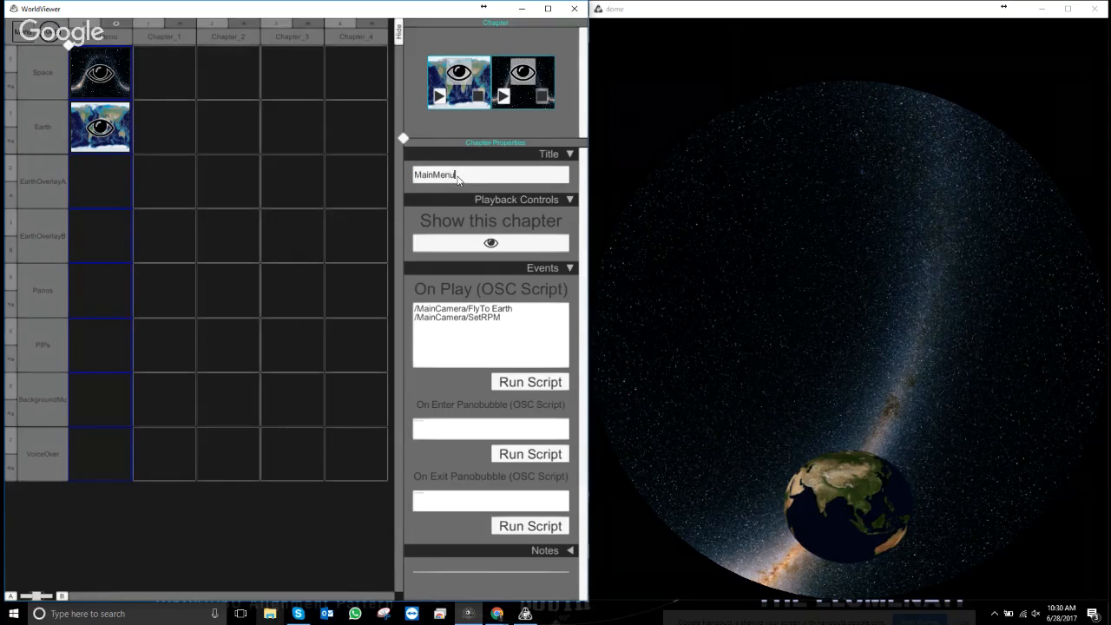
drag(452, 174, 373, 174)
drag(463, 176, 408, 175)
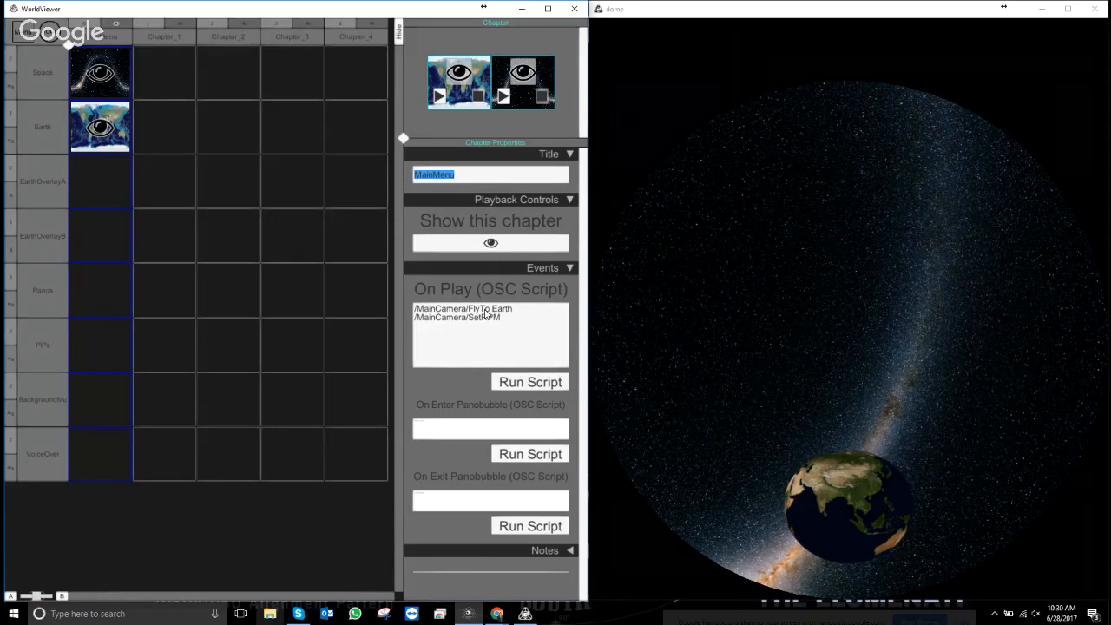
- Fix the second line's typos so it reads /MainCamera/SetRPM 1, then finish editing
click(532, 328)
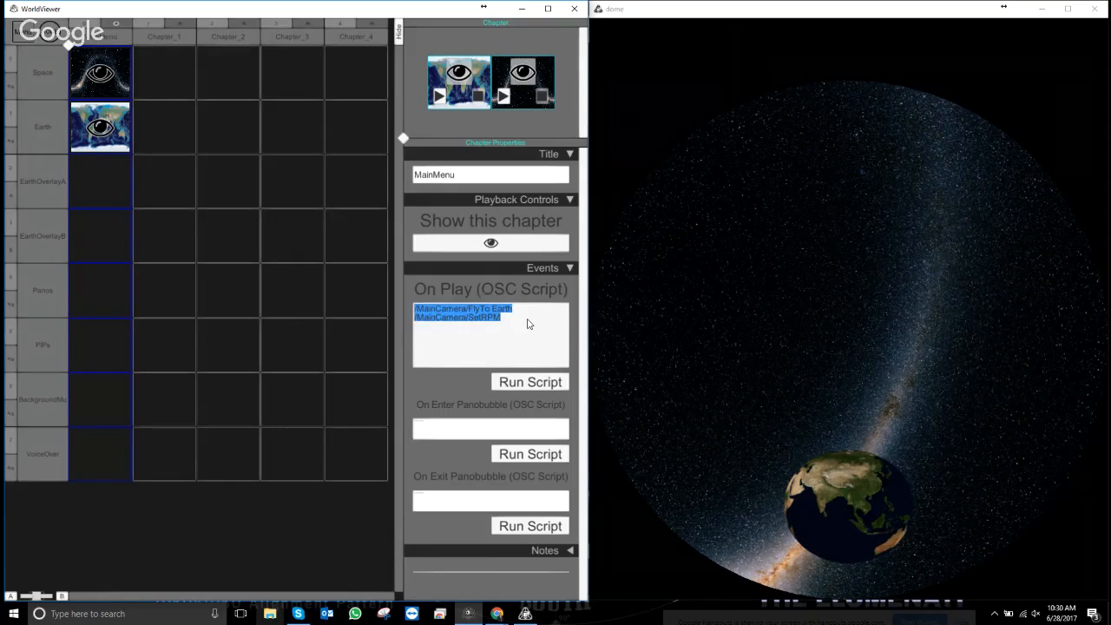
click(526, 324)
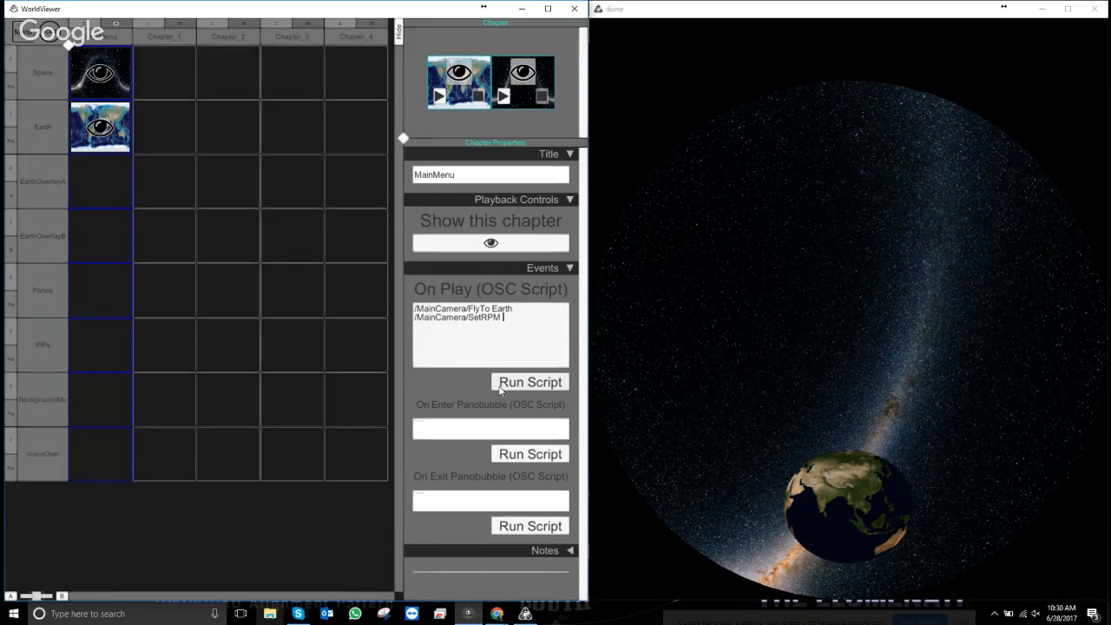
text(2)
key(Return)
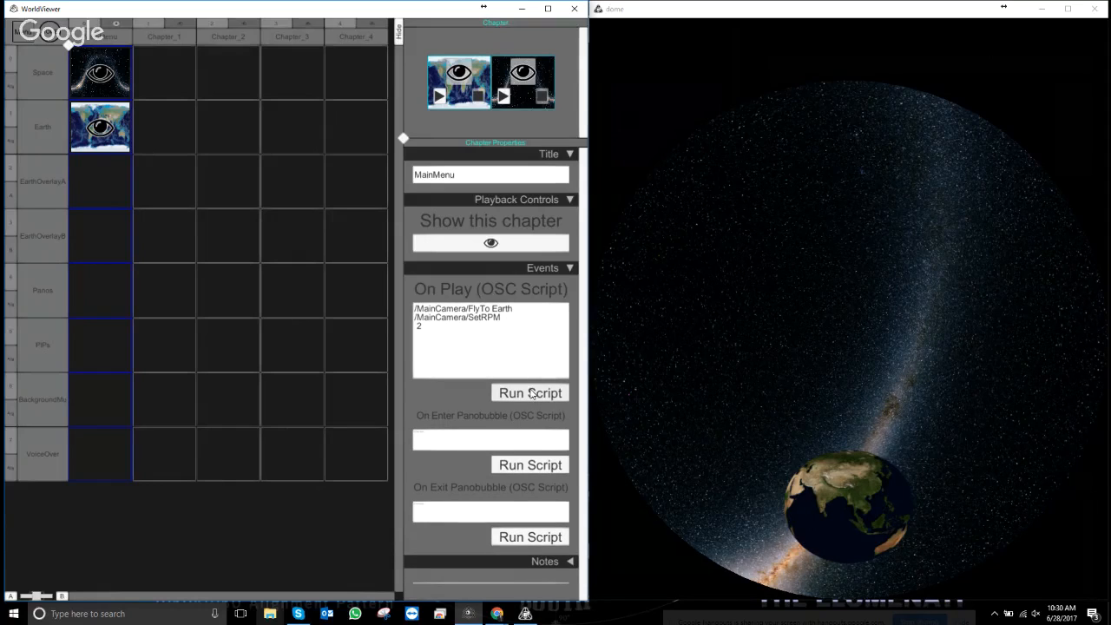
click(450, 343)
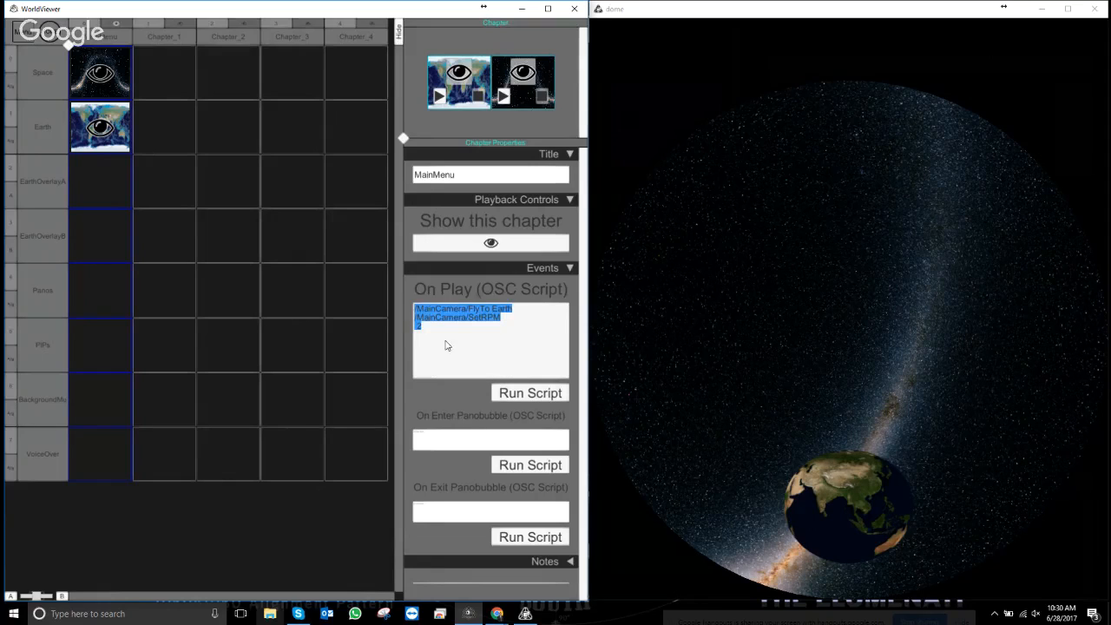
key(BackSpace)
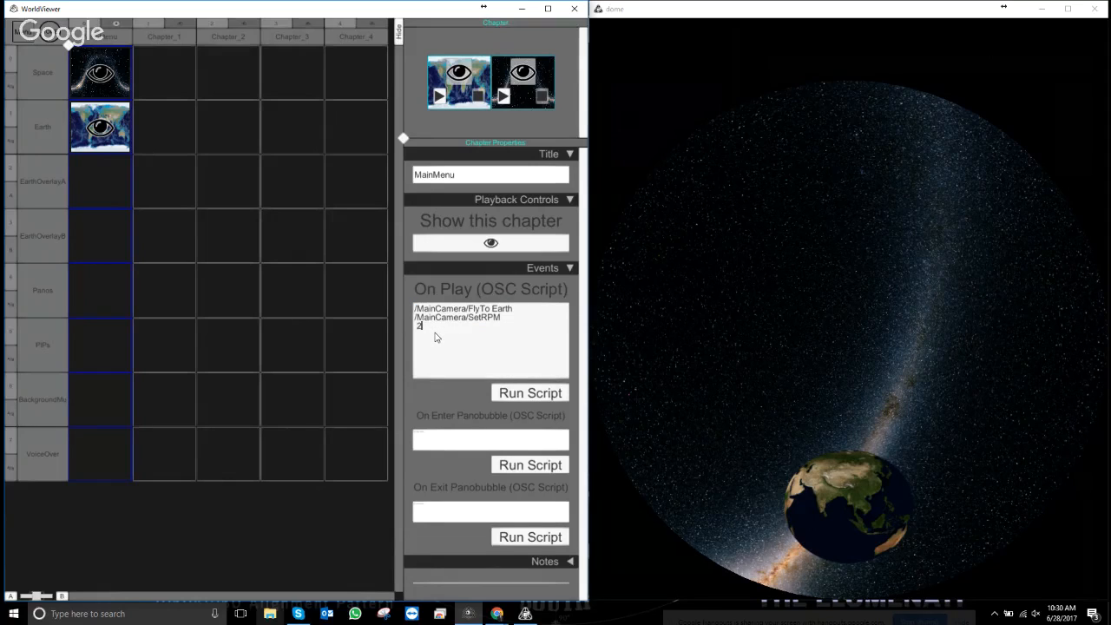
key(BackSpace)
key(BackSpace)
key(BackSpace)
key(BackSpace)
key(BackSpace)
key(BackSpace)
key(BackSpace)
key(BackSpace)
key(BackSpace)
key(BackSpace)
key(BackSpace)
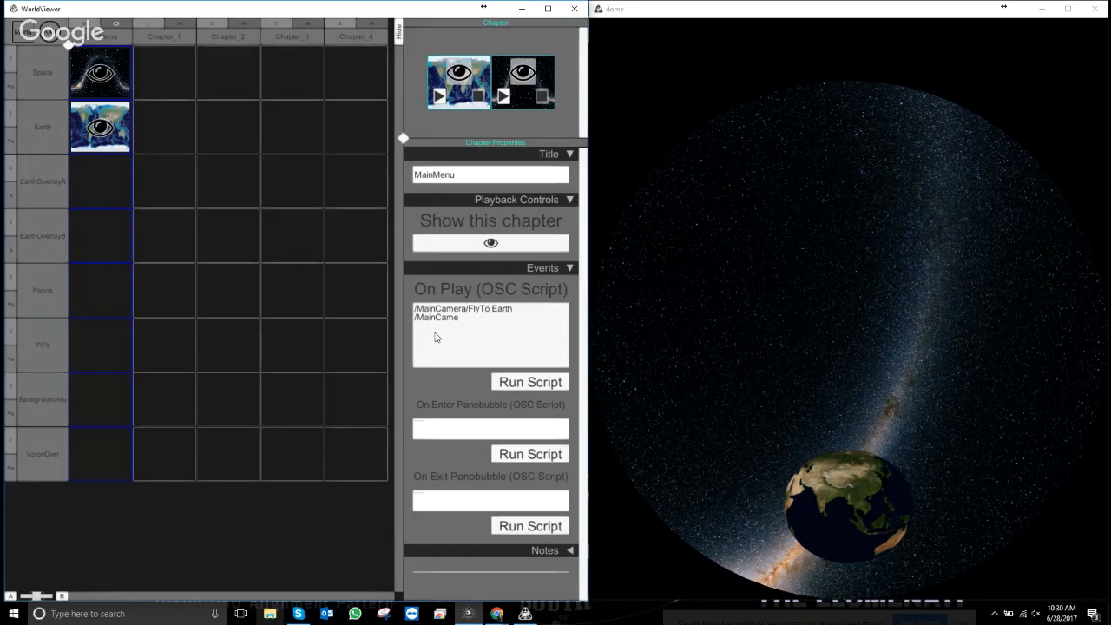
text(ra/SetRPM 1)
click(450, 289)
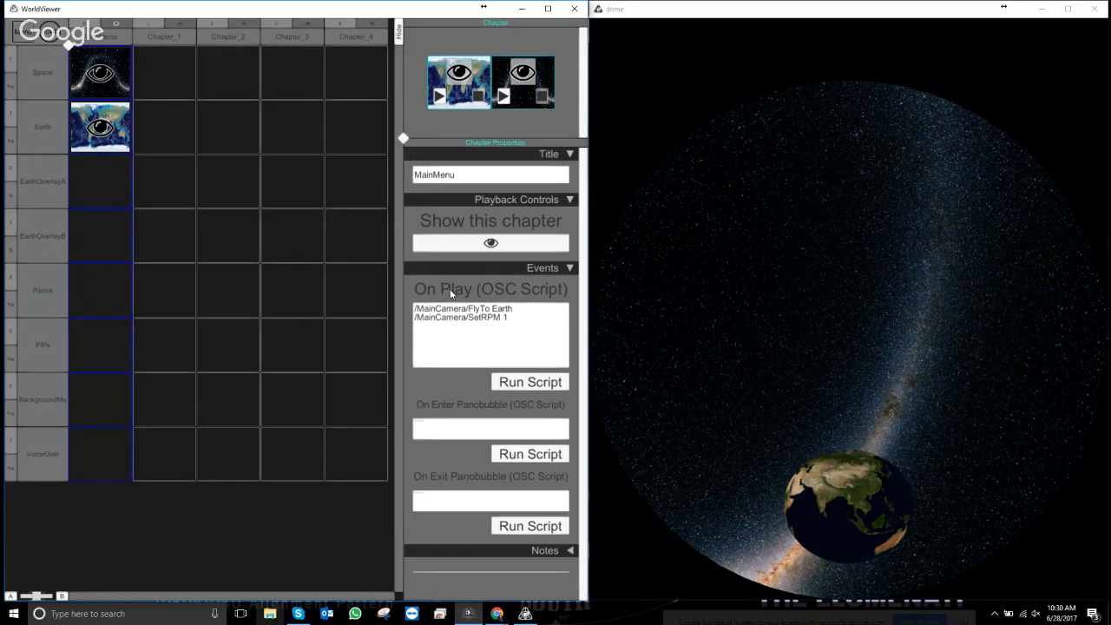
- Run the On Play script, then change the RPM to 5 and run it again
click(530, 382)
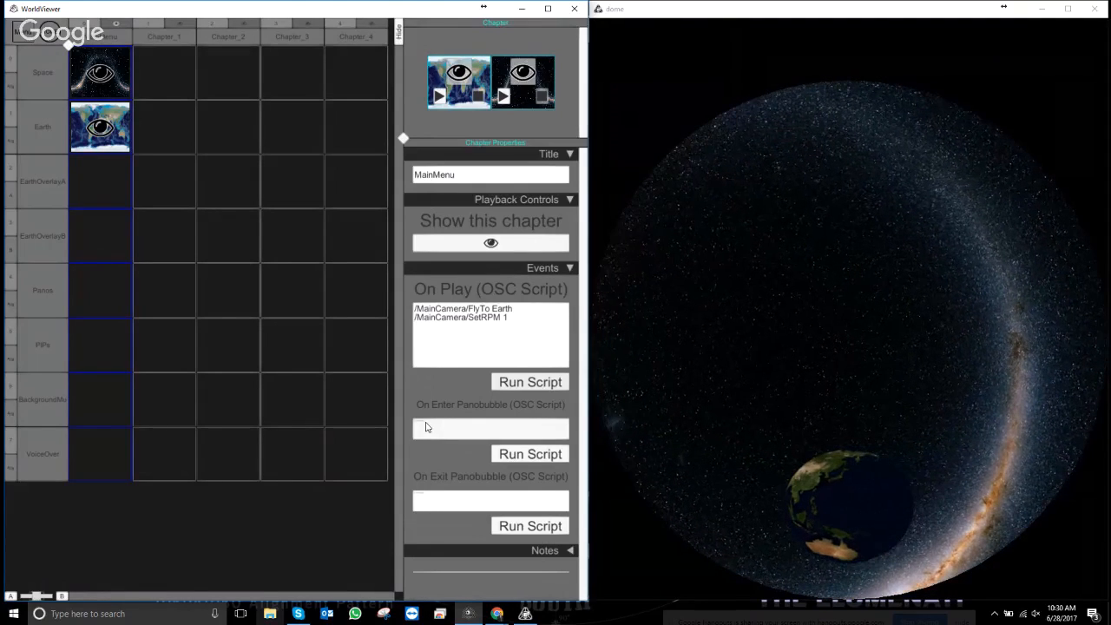
click(509, 321)
click(506, 317)
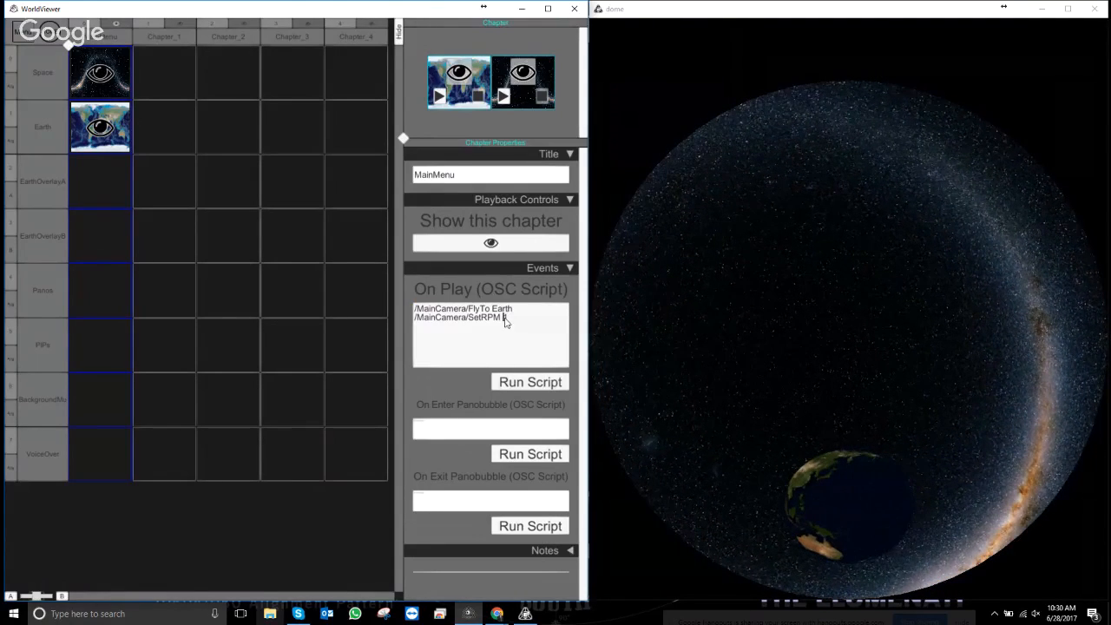
key(BackSpace)
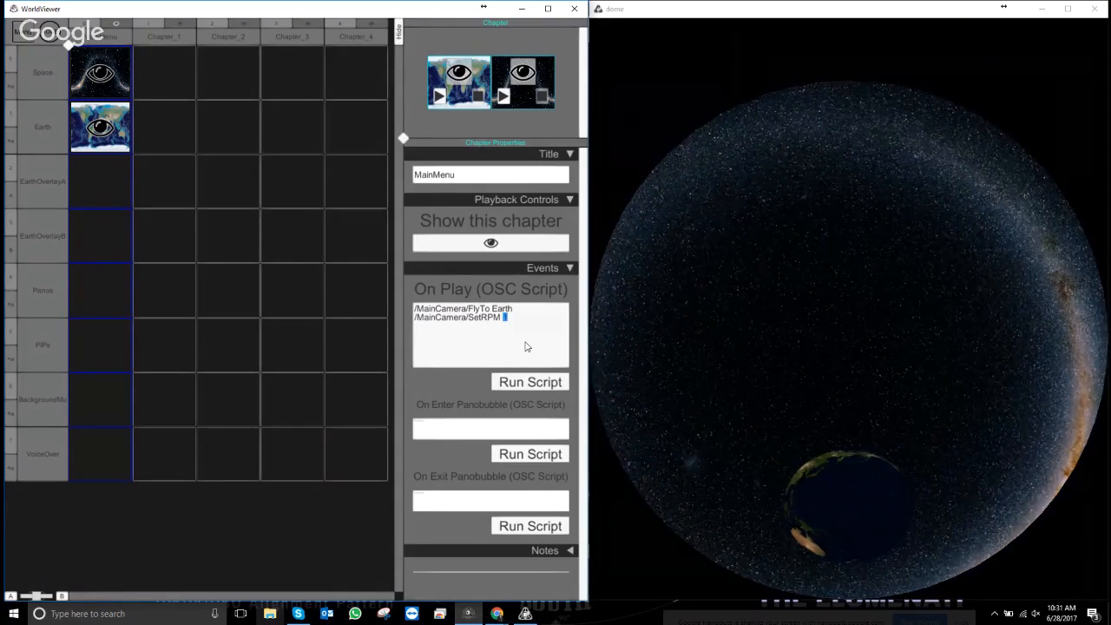
text(5)
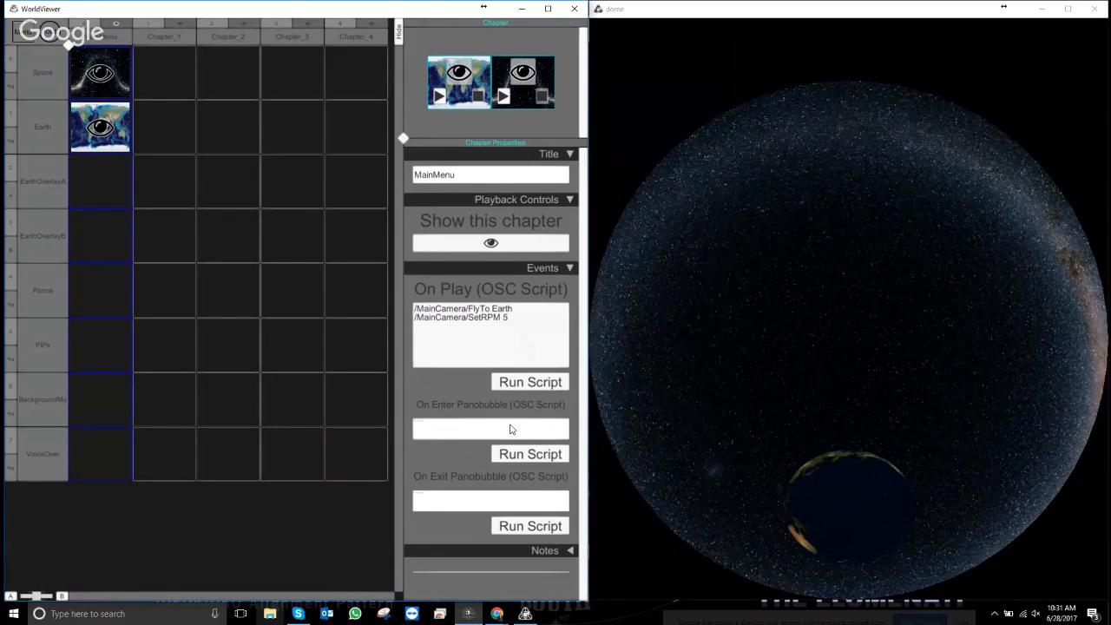
click(552, 383)
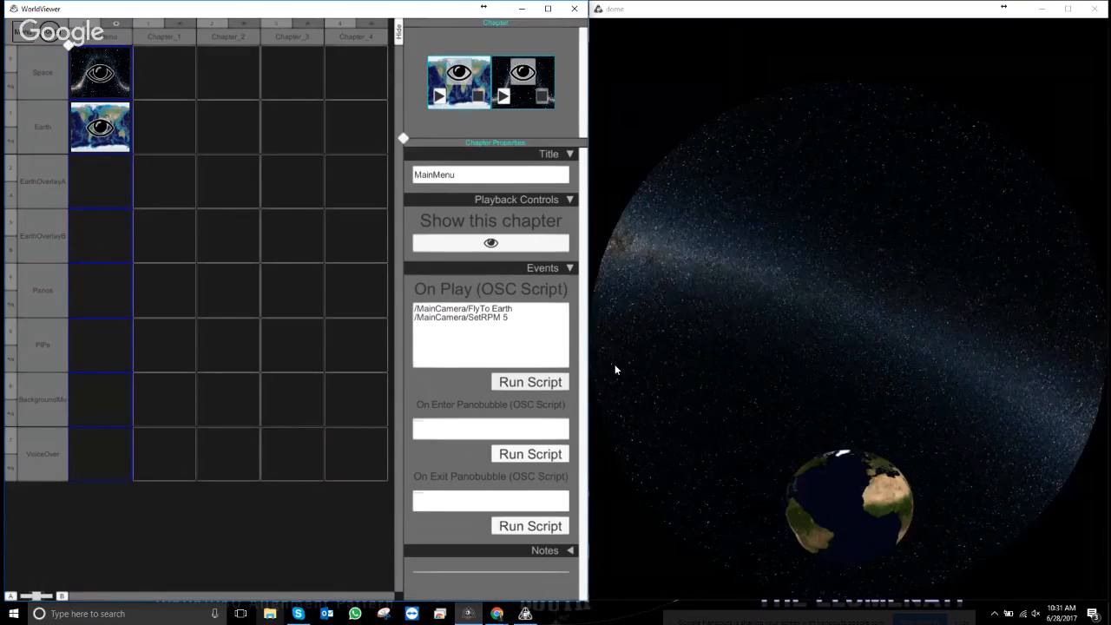
- Change the SetRPM value to .5 and run the script again
click(505, 320)
click(507, 319)
drag(509, 320, 503, 319)
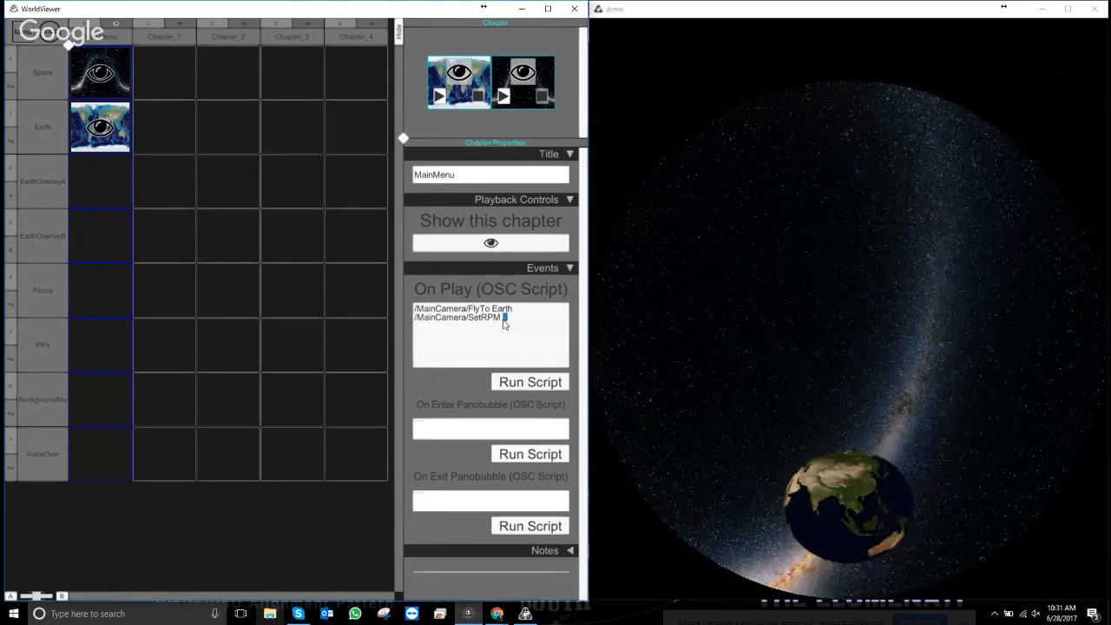
text(.5)
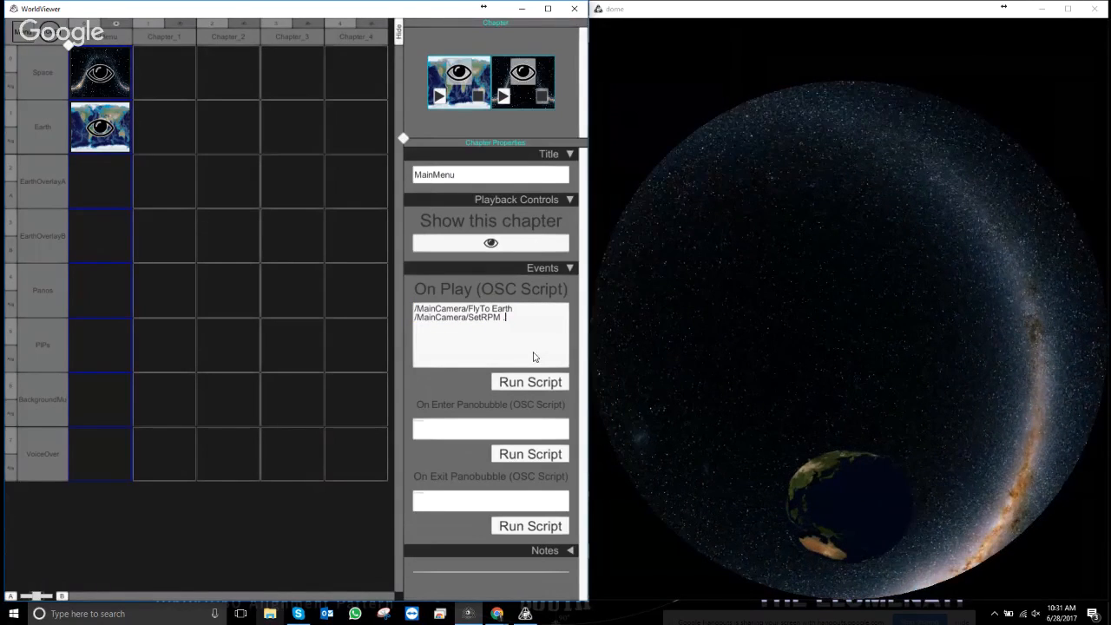
click(511, 383)
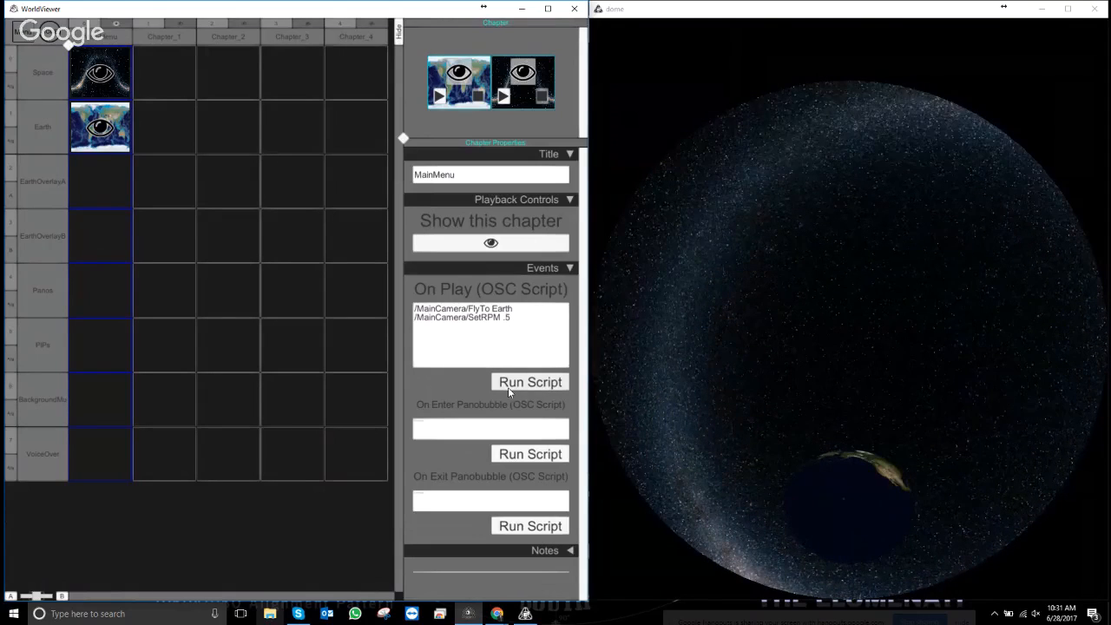
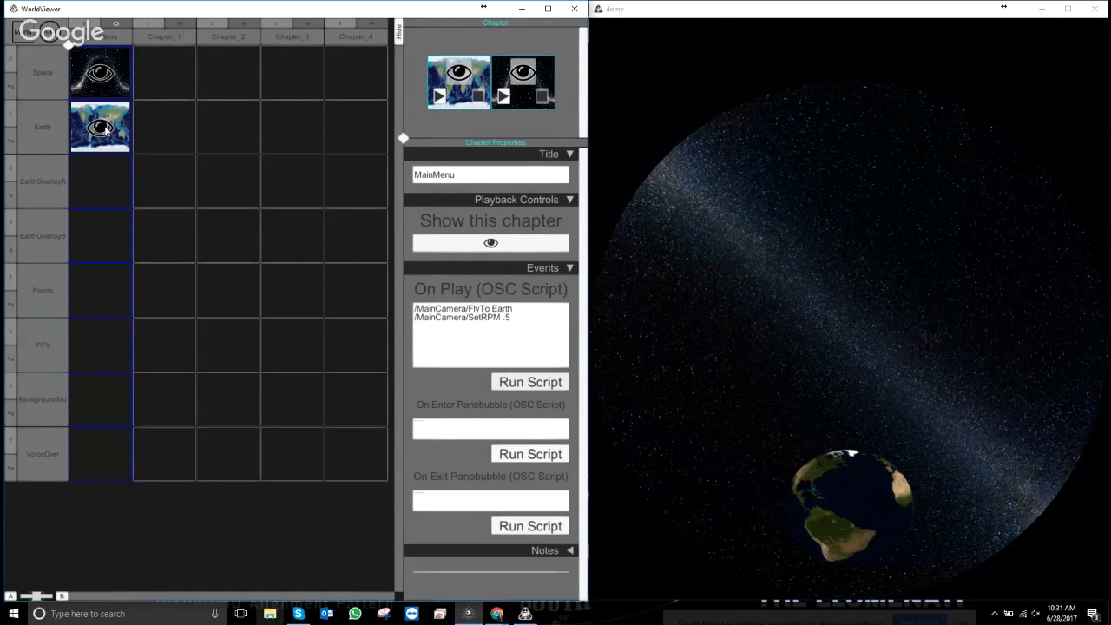
- Review the properties of each track, from Space down to VoiceOver
click(43, 74)
click(36, 126)
click(31, 180)
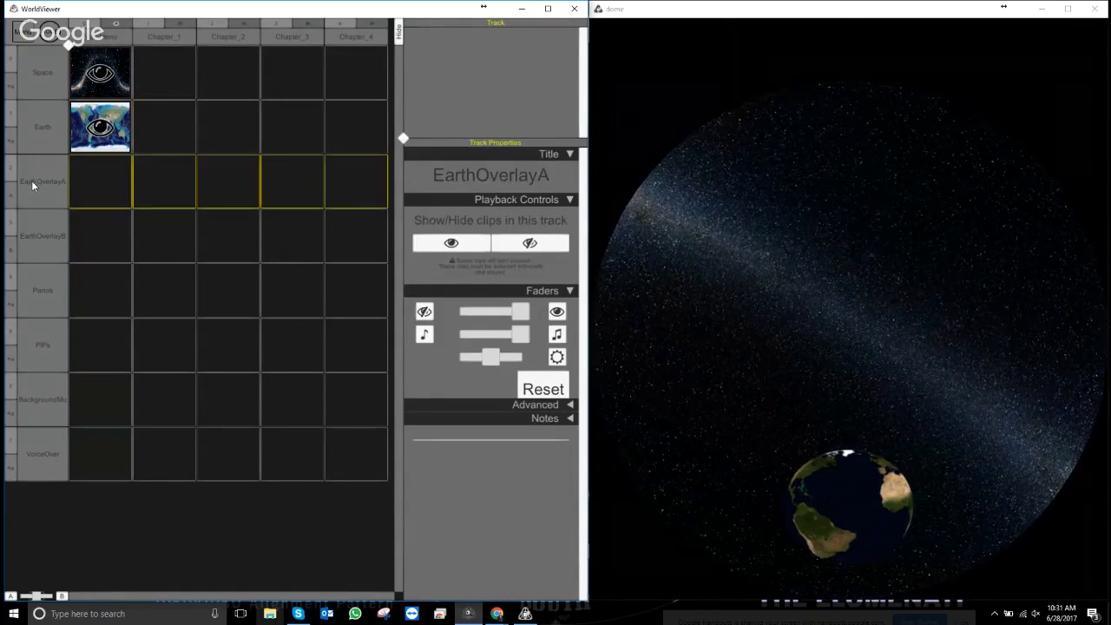
click(42, 235)
click(58, 299)
click(54, 347)
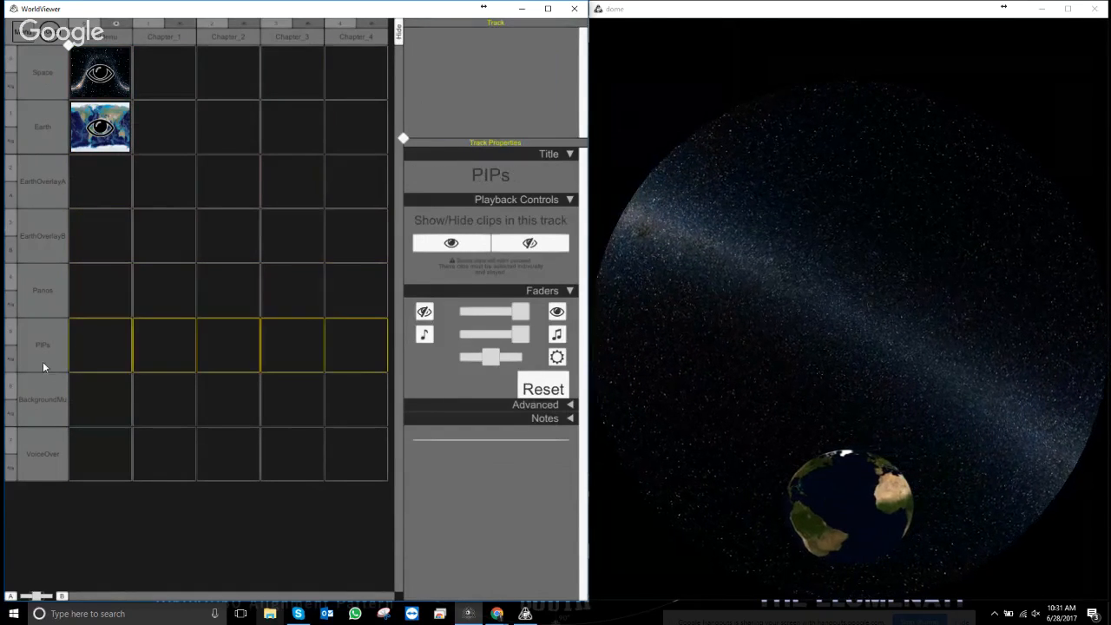
click(60, 412)
click(65, 454)
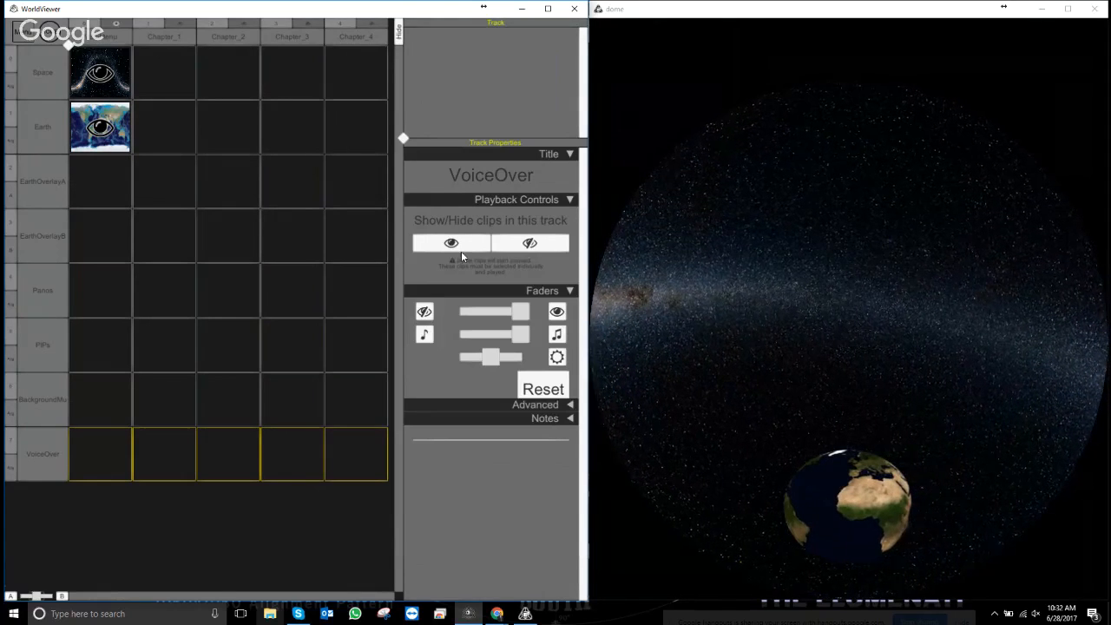
- Browse the MainMenu and Chapter_1–4 chapter properties, ending back on MainMenu
click(91, 37)
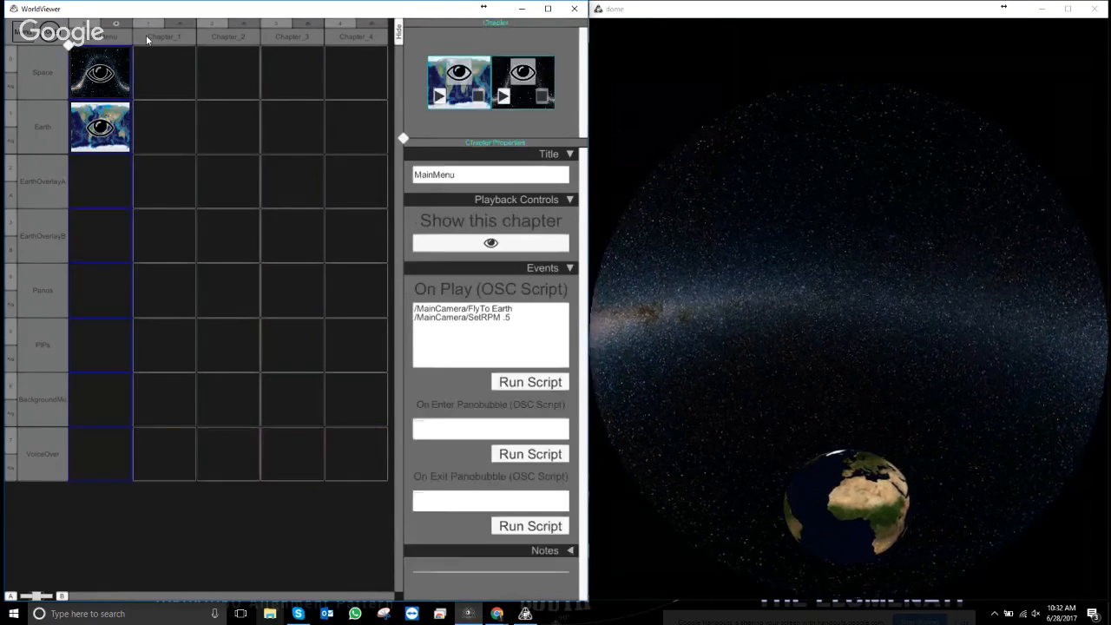
click(148, 36)
click(233, 41)
click(297, 40)
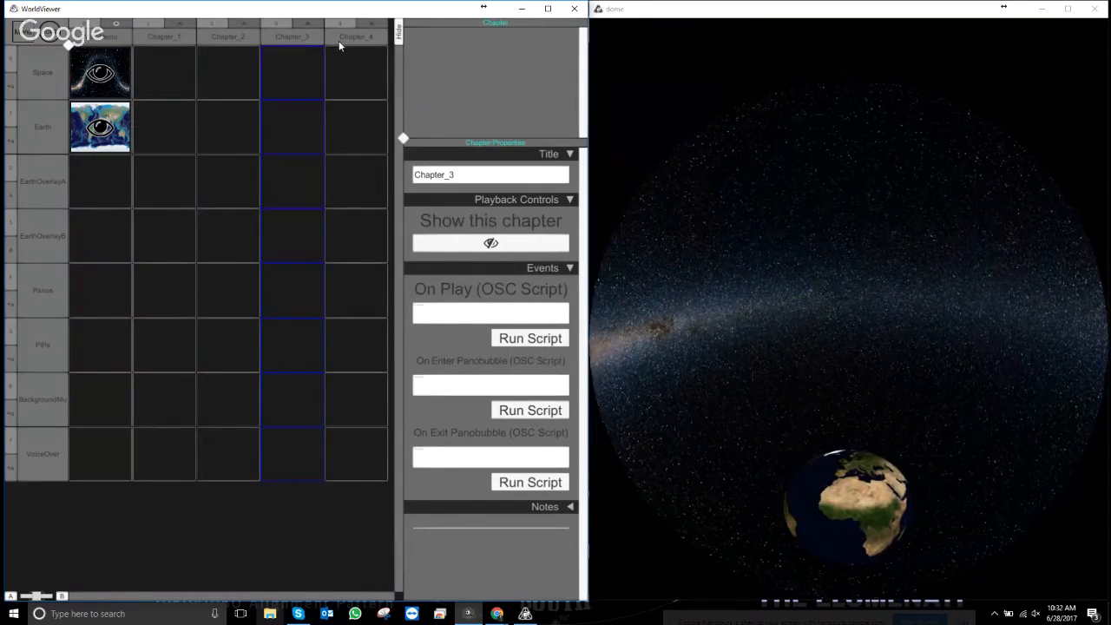
click(339, 40)
click(112, 39)
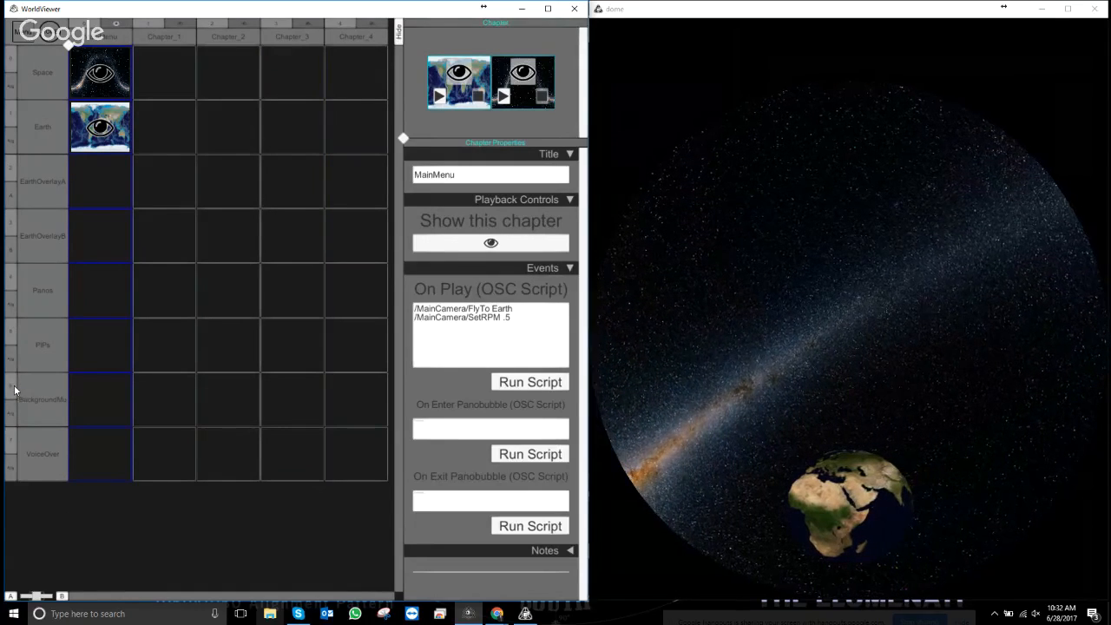
- Add a new track and rename Track_0 to GUI
right_click(34, 392)
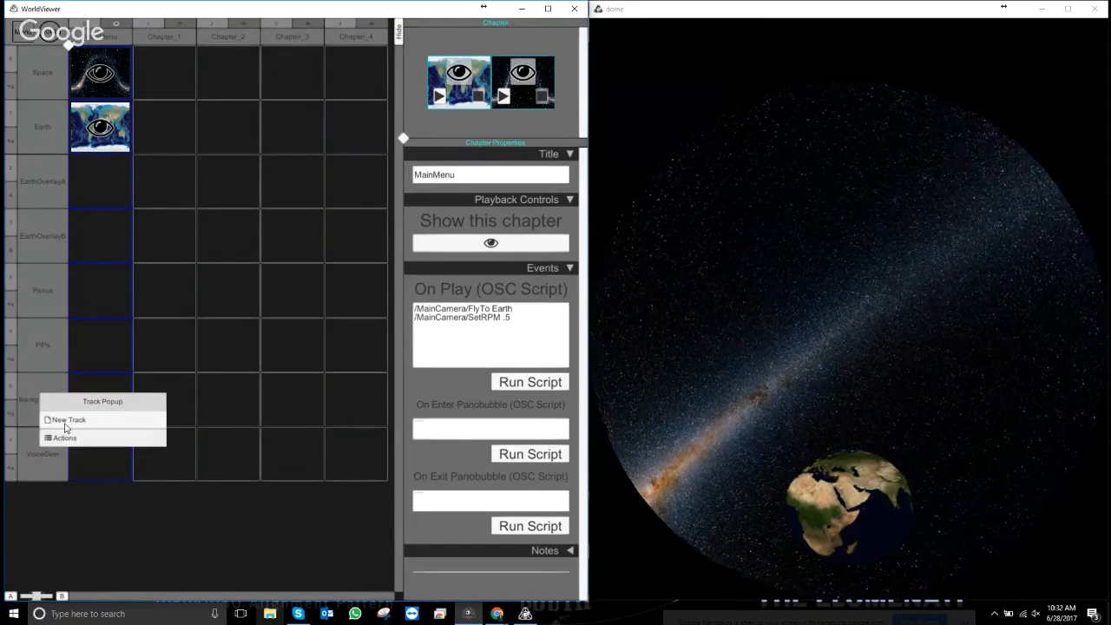
click(65, 420)
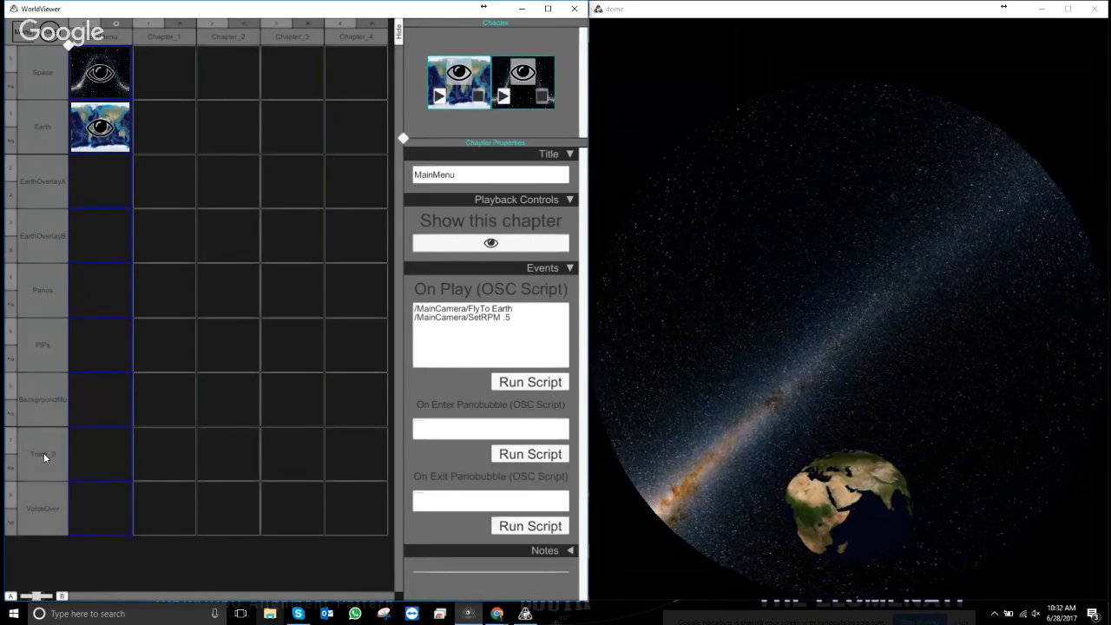
click(43, 456)
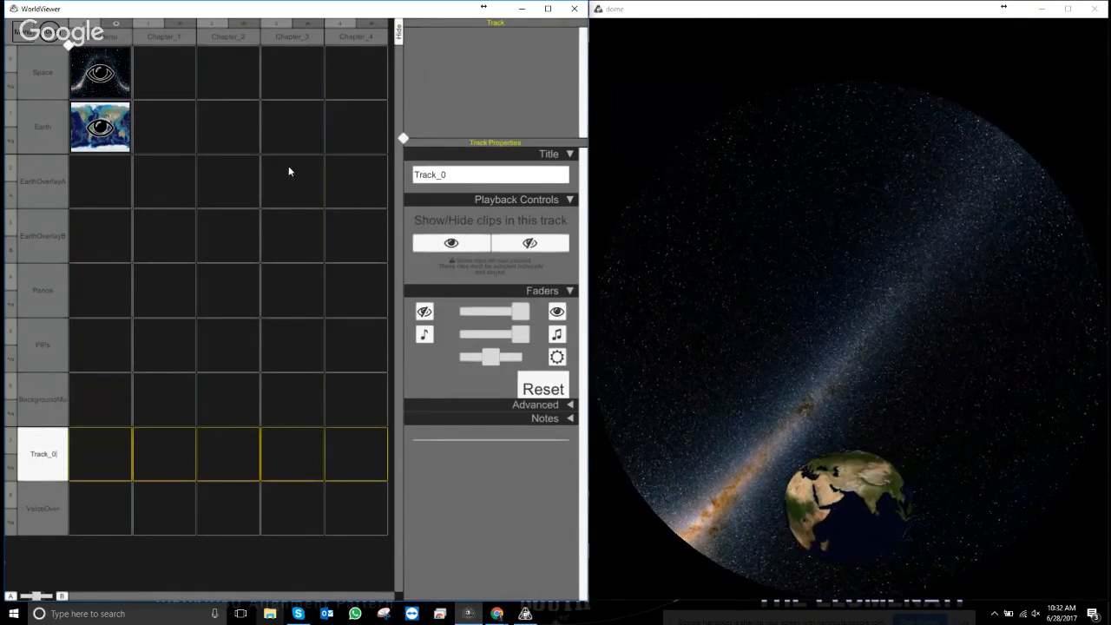
right_click(499, 178)
drag(499, 178, 375, 160)
text(GUI)
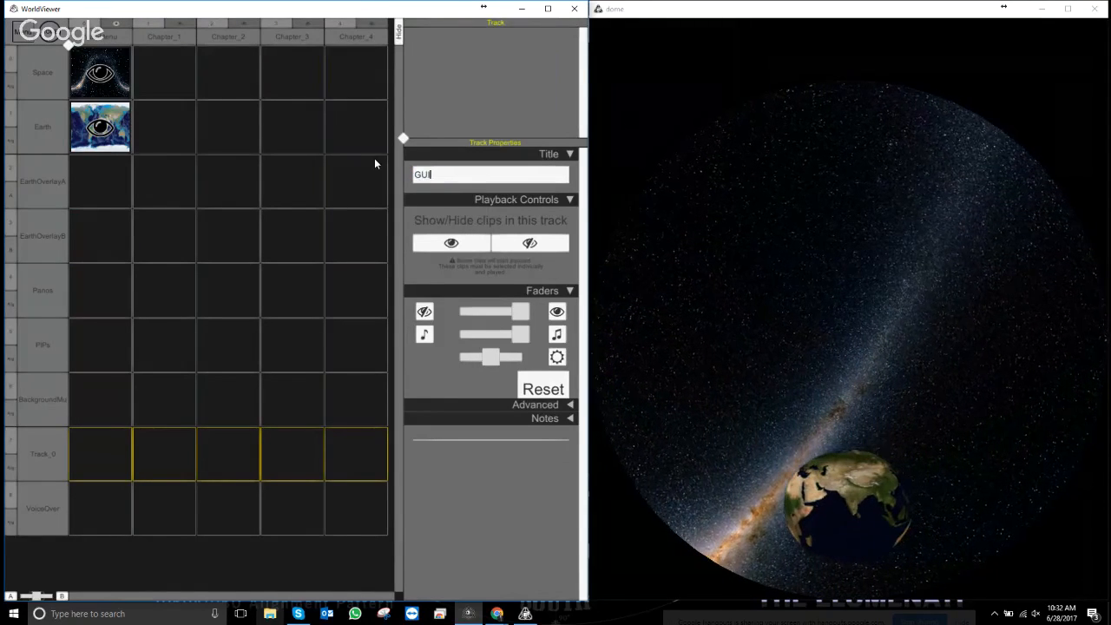
- Move the GUI track up to sit just above BackgroundMusic
click(99, 473)
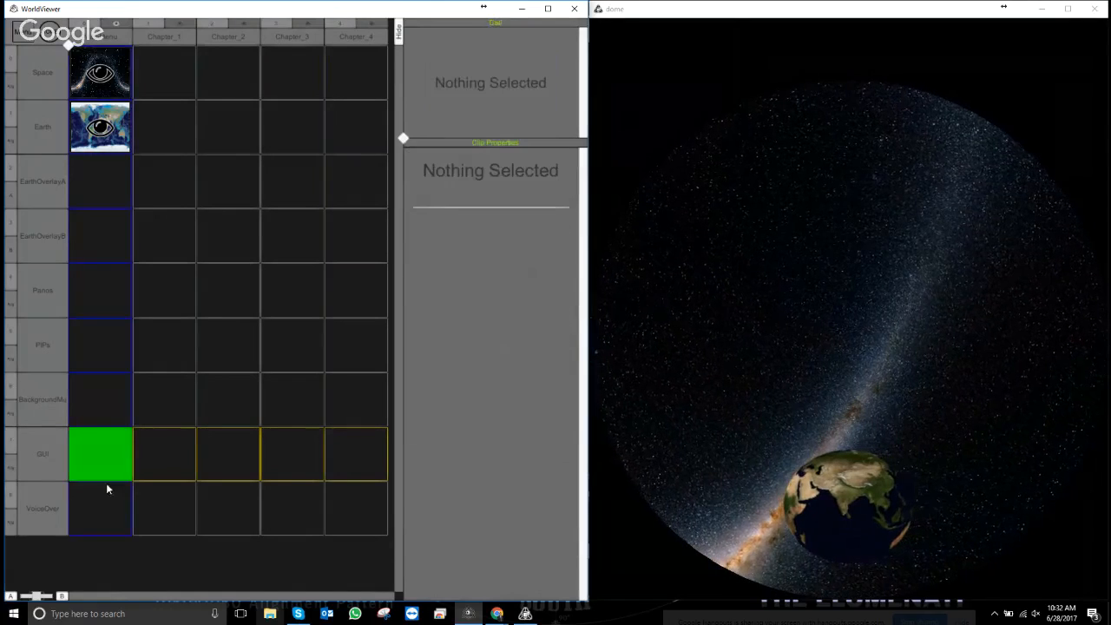
click(36, 458)
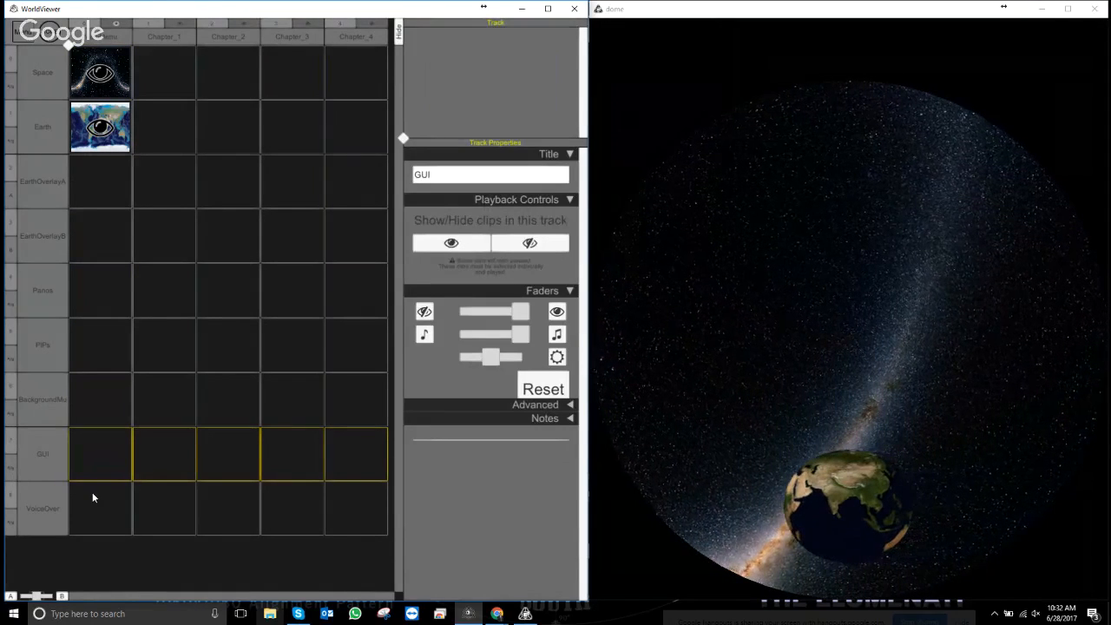
drag(37, 467, 27, 408)
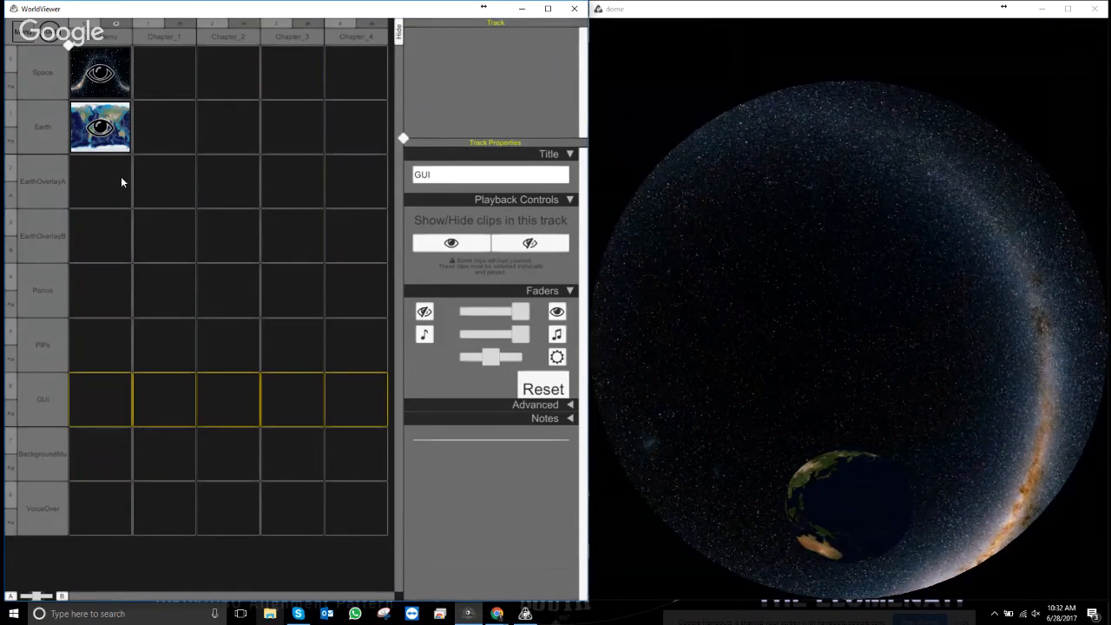
- Load a GUI > TouchScreen Button Text clip into the GUI track's MainMenu cell and select it
right_click(96, 403)
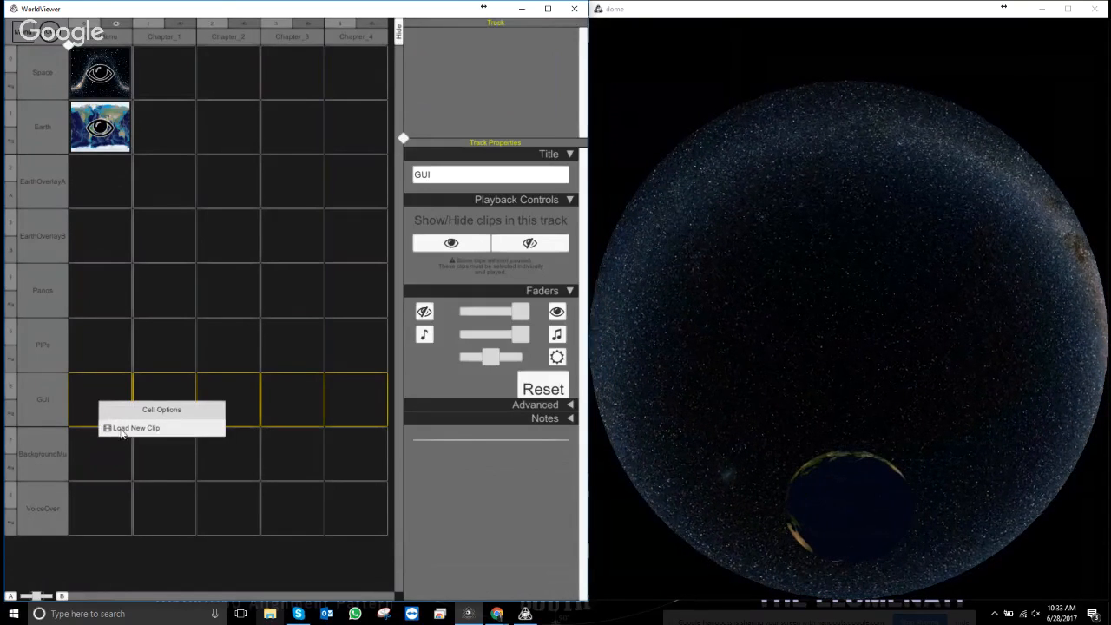
click(125, 428)
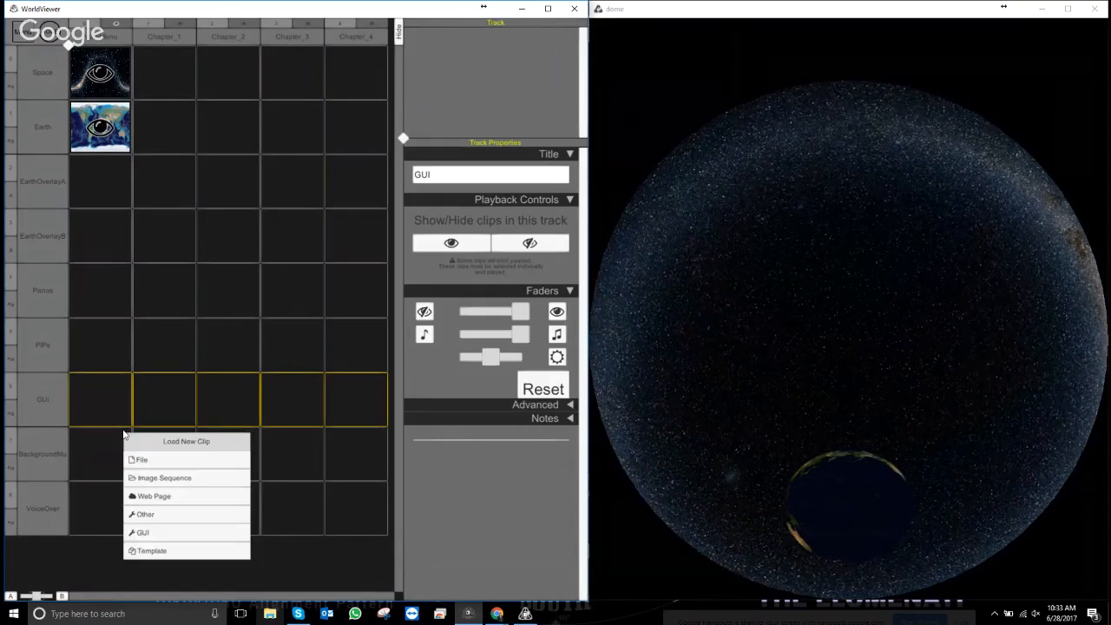
click(150, 536)
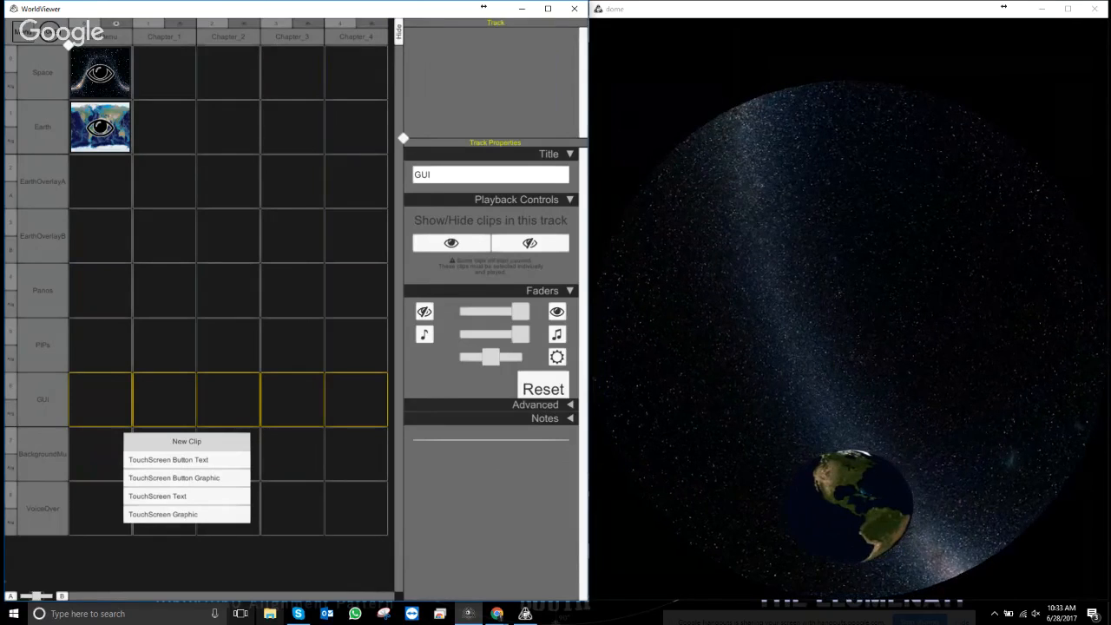
click(182, 464)
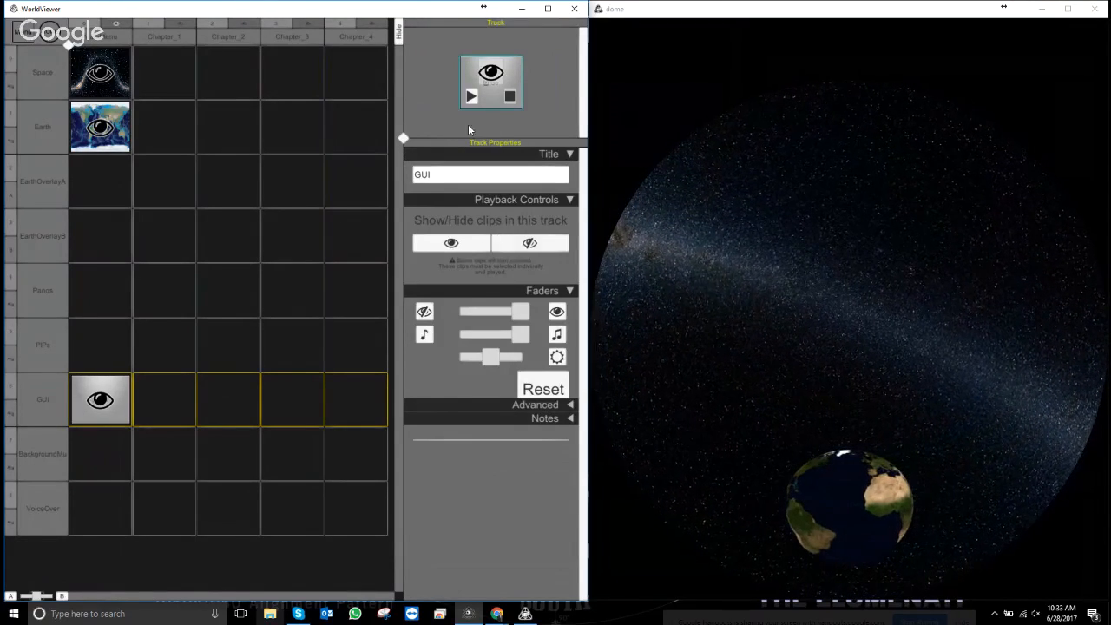
click(127, 397)
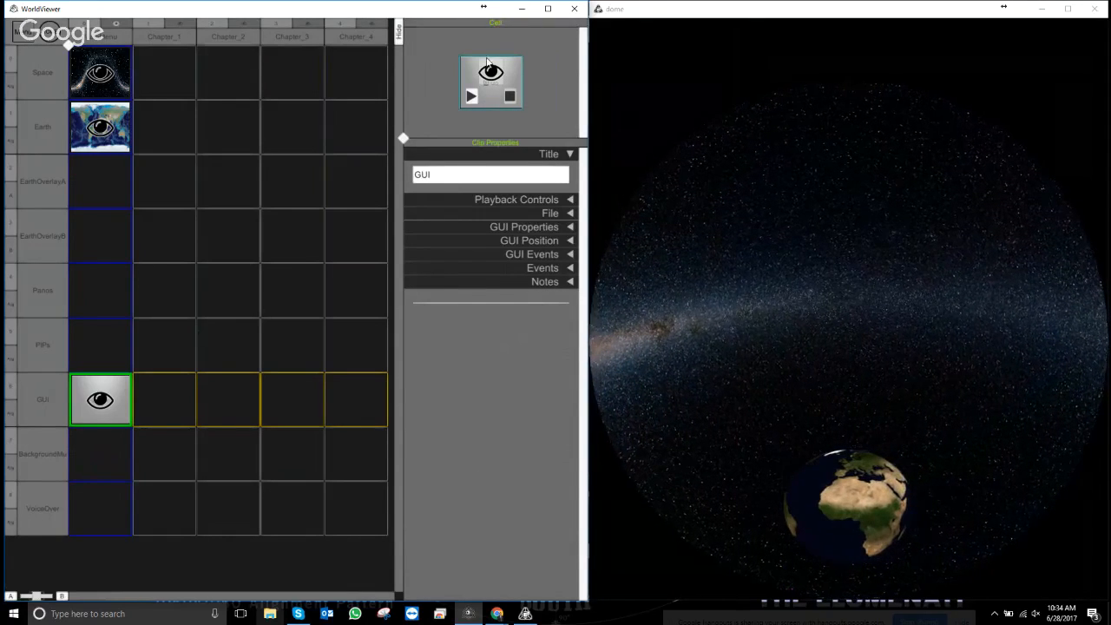
- Retitle the button clip EarthOverlaysGUI
click(451, 183)
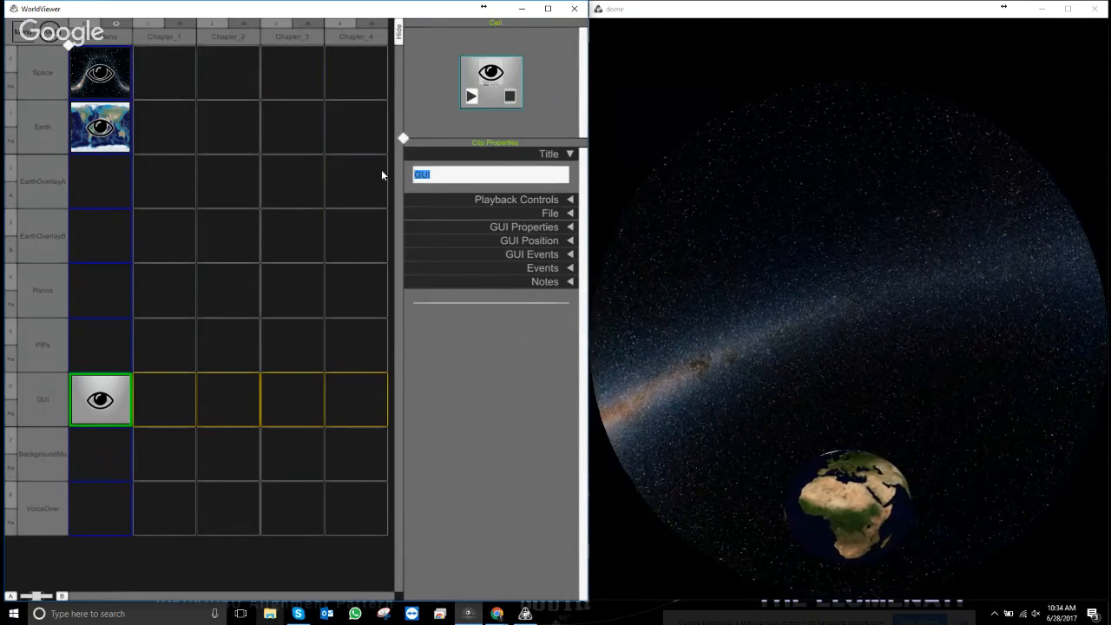
text(Earth)
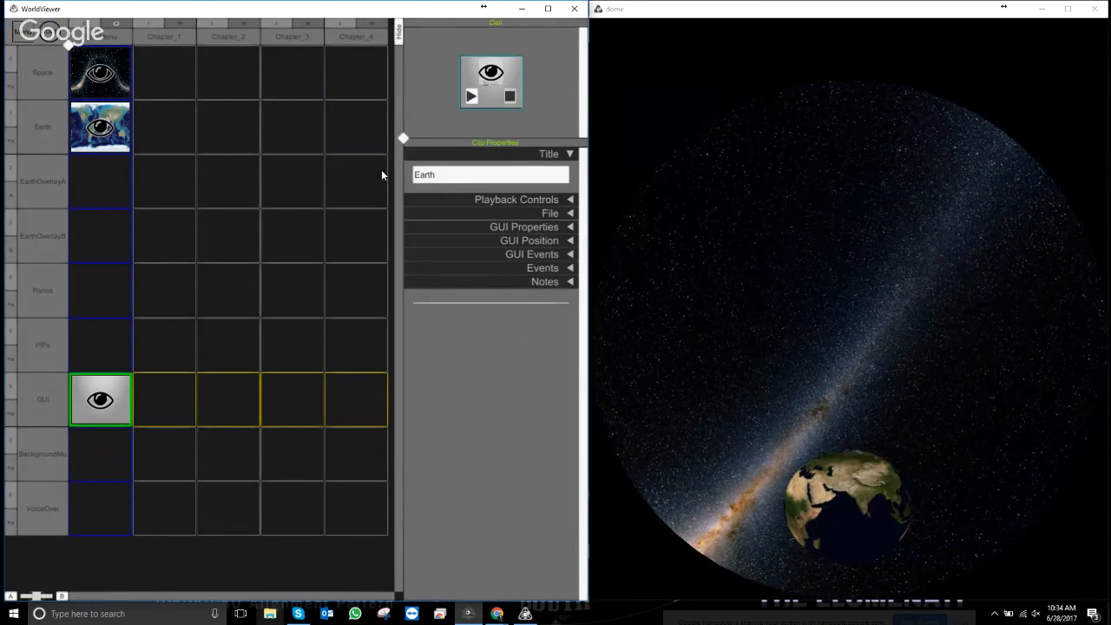
text(Overlays)
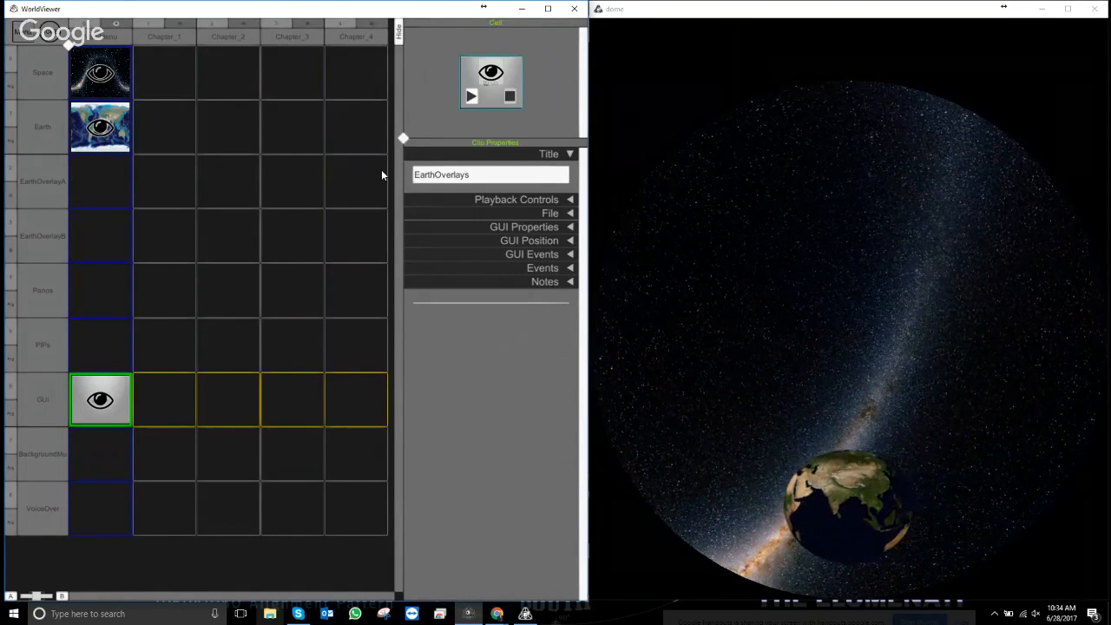
text(GUI)
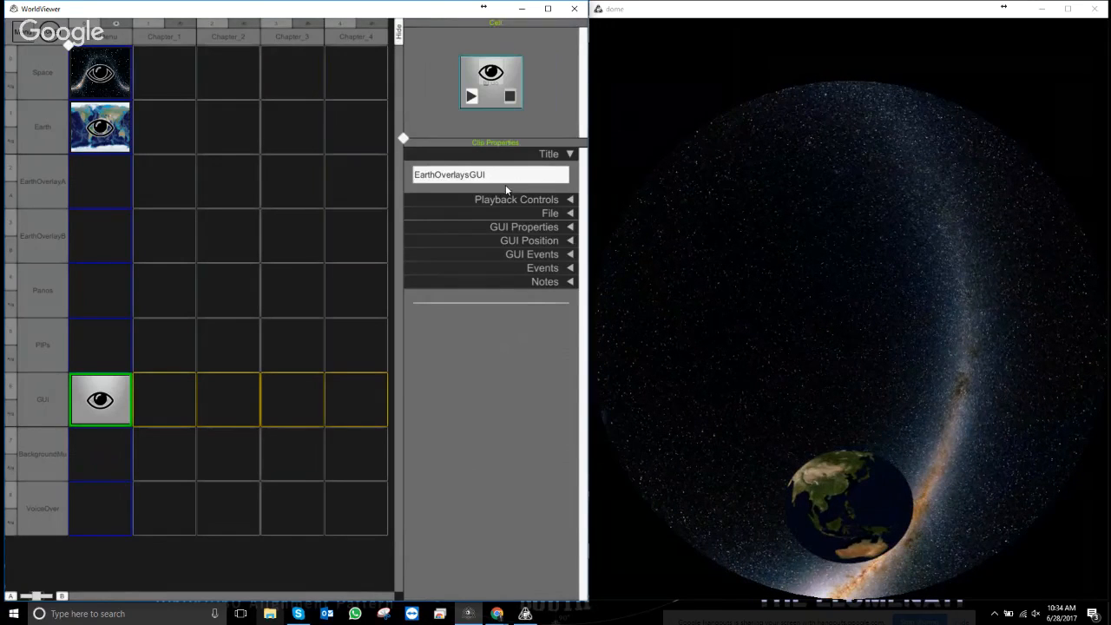
- Peek at Playback Controls and File, then expand GUI Properties to check the Go label
click(568, 201)
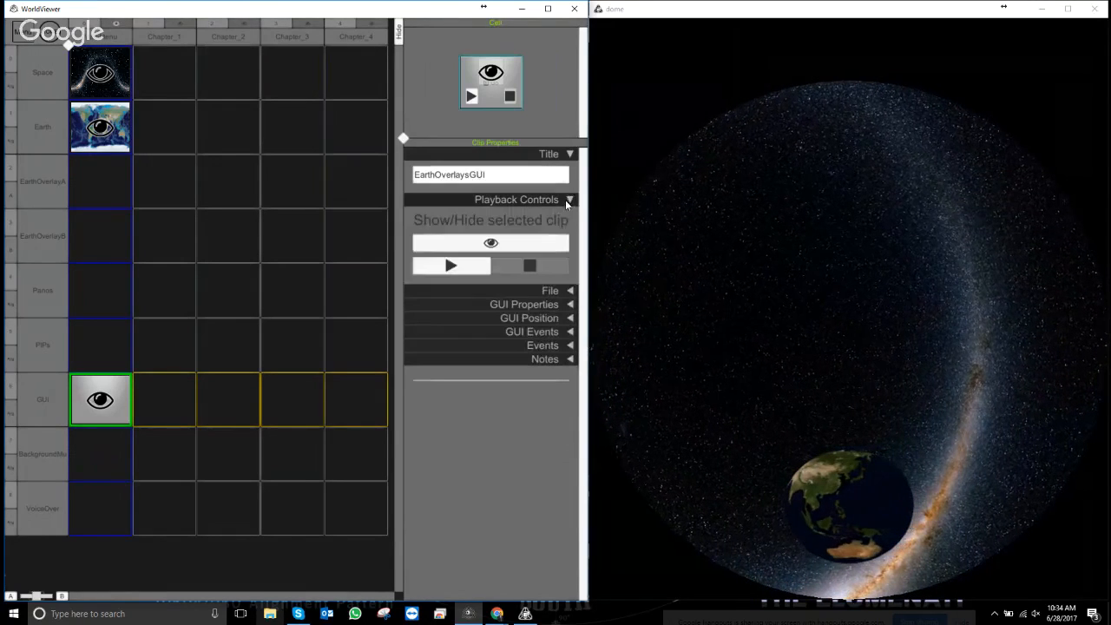
click(570, 202)
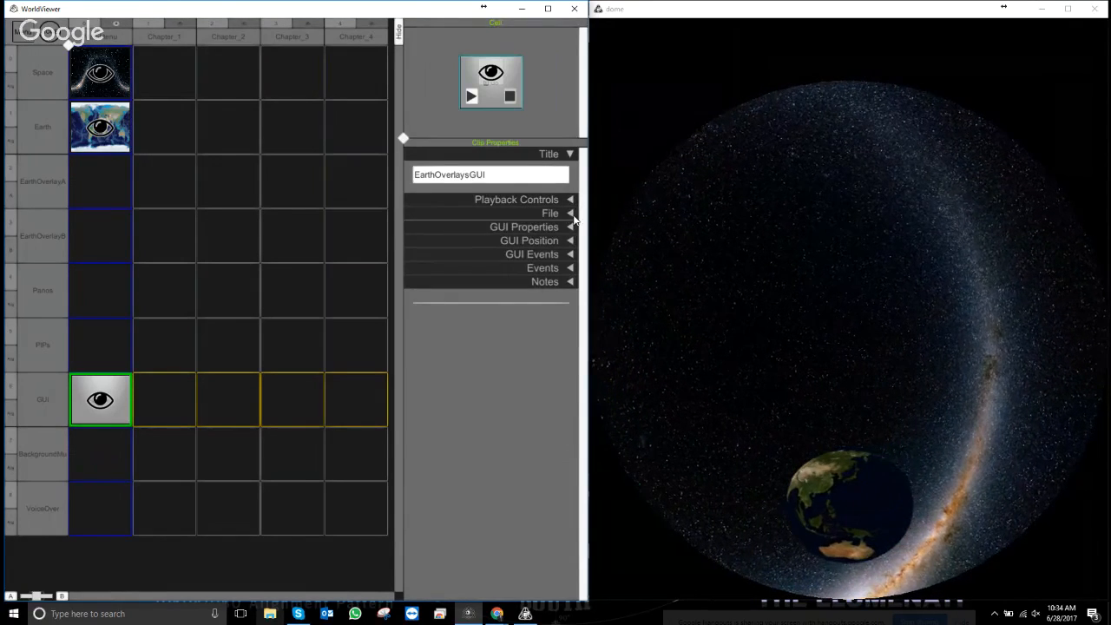
click(569, 213)
click(569, 214)
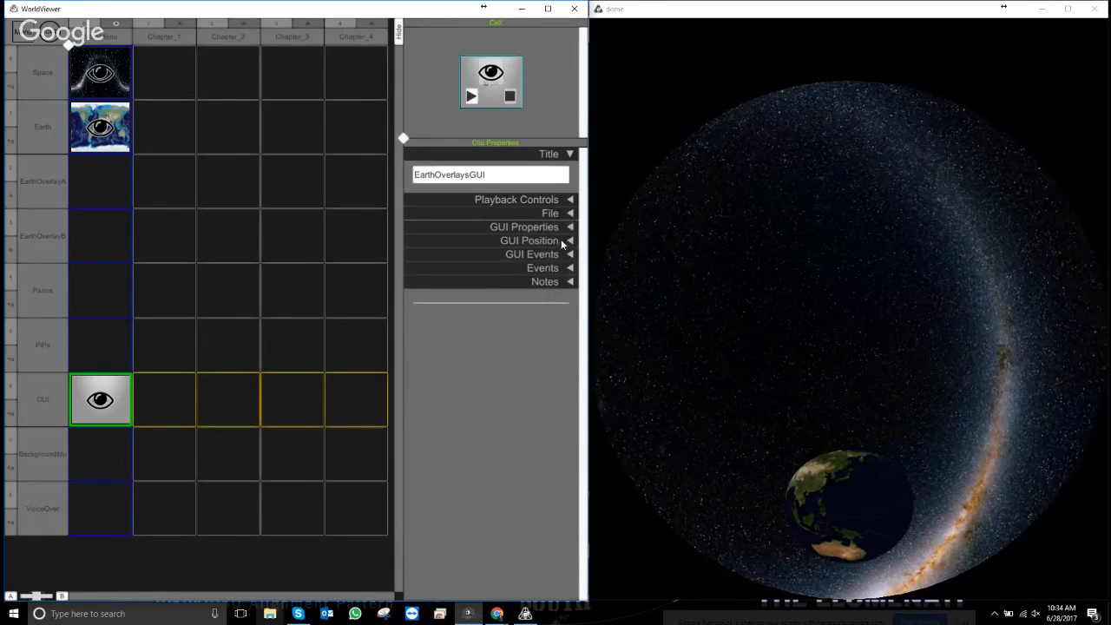
click(571, 228)
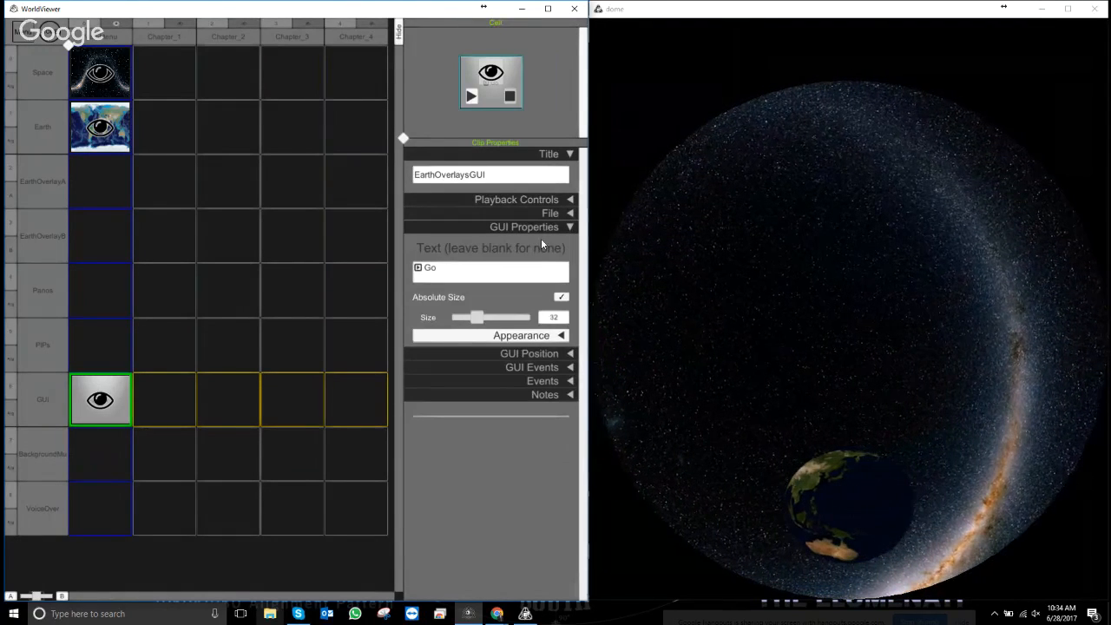
click(460, 274)
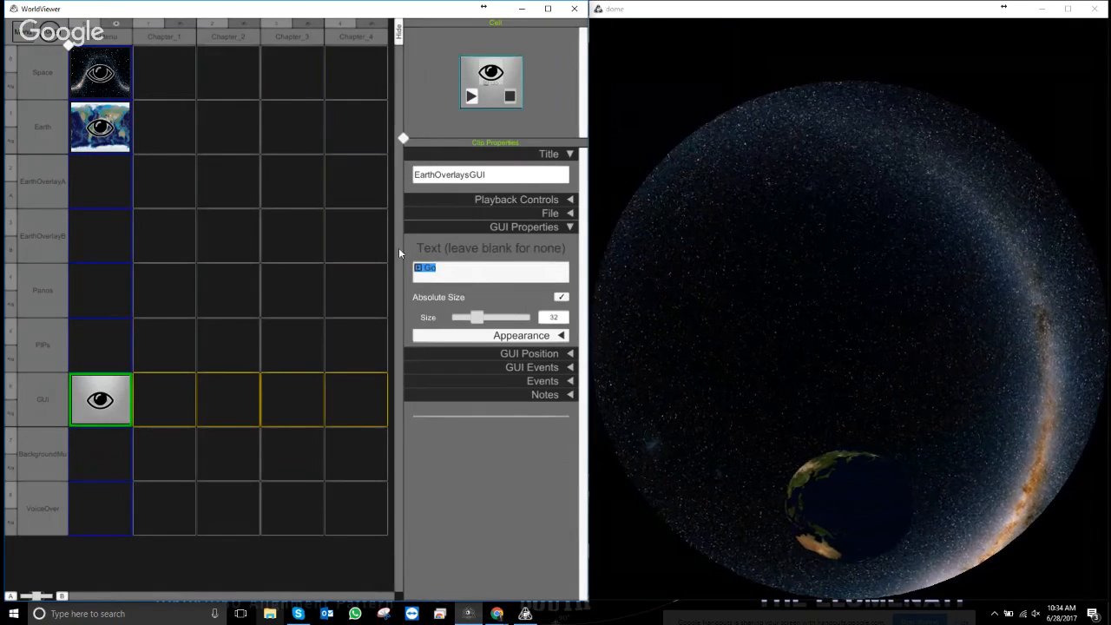
click(422, 273)
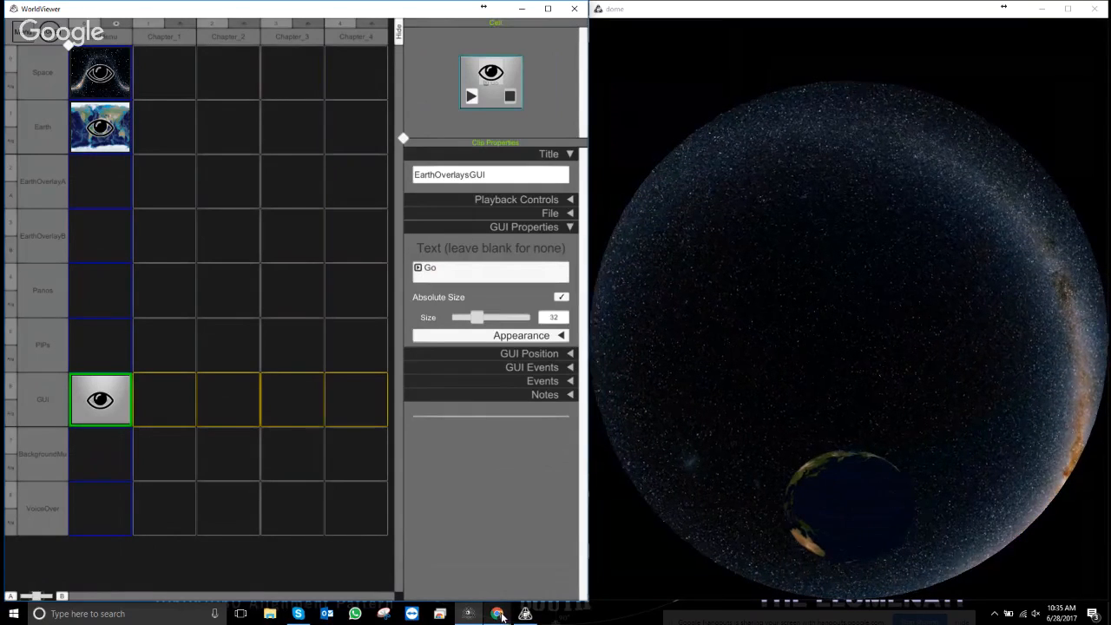
mouse_move(500, 614)
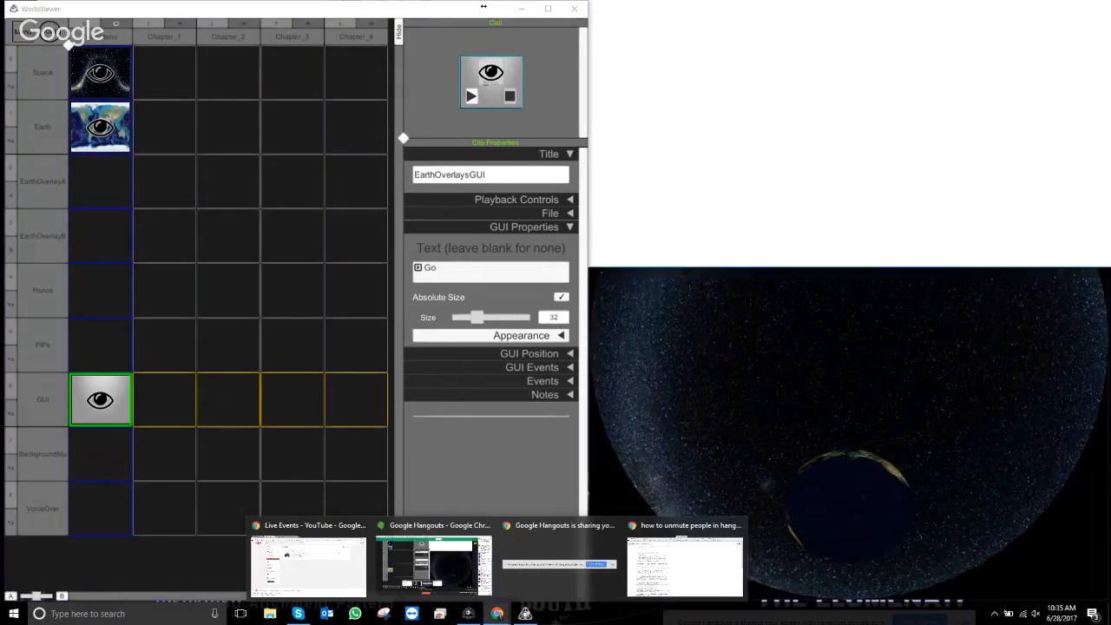
- Restore, narrow and push the Chrome window to the right edge of the screen
drag(771, 2, 491, 9)
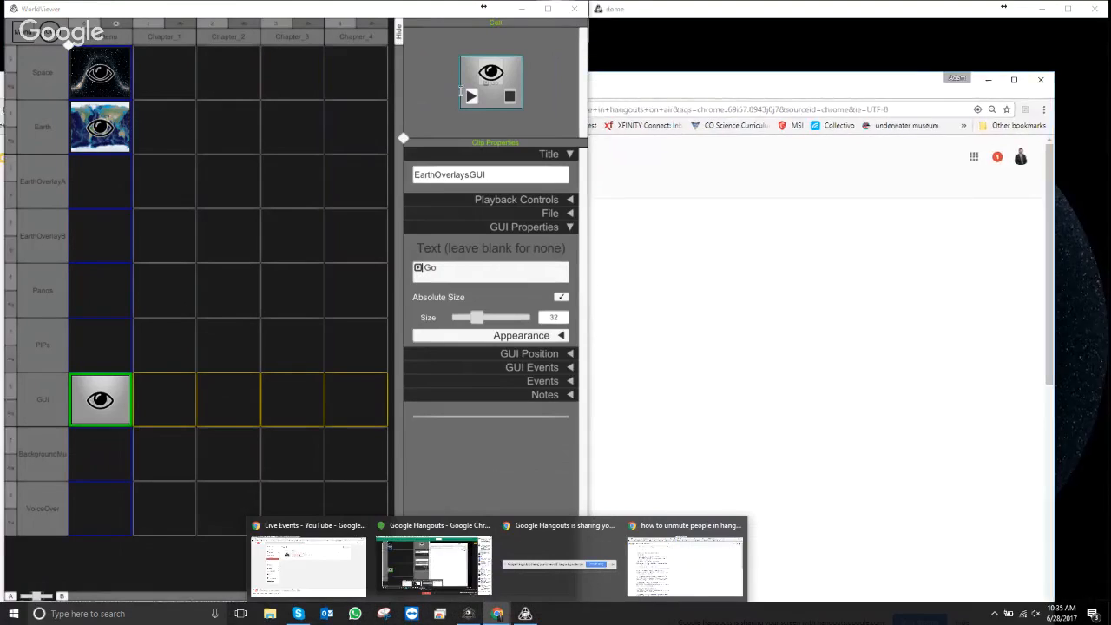
click(1070, 7)
drag(1055, 133, 718, 133)
drag(598, 95, 938, 75)
drag(1059, 167, 762, 169)
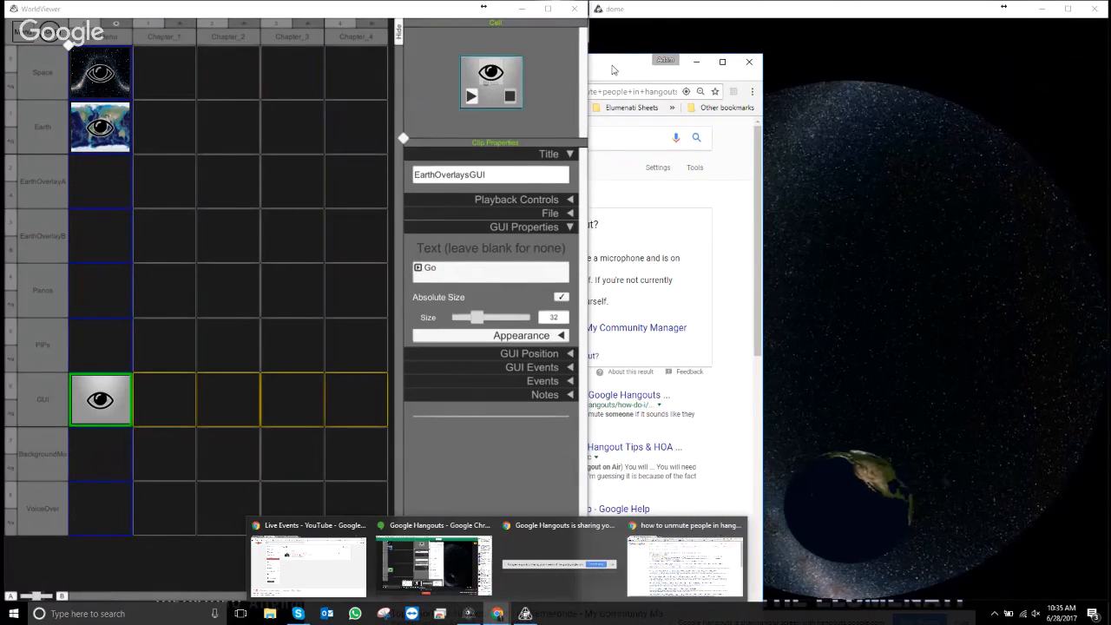
drag(615, 68, 959, 17)
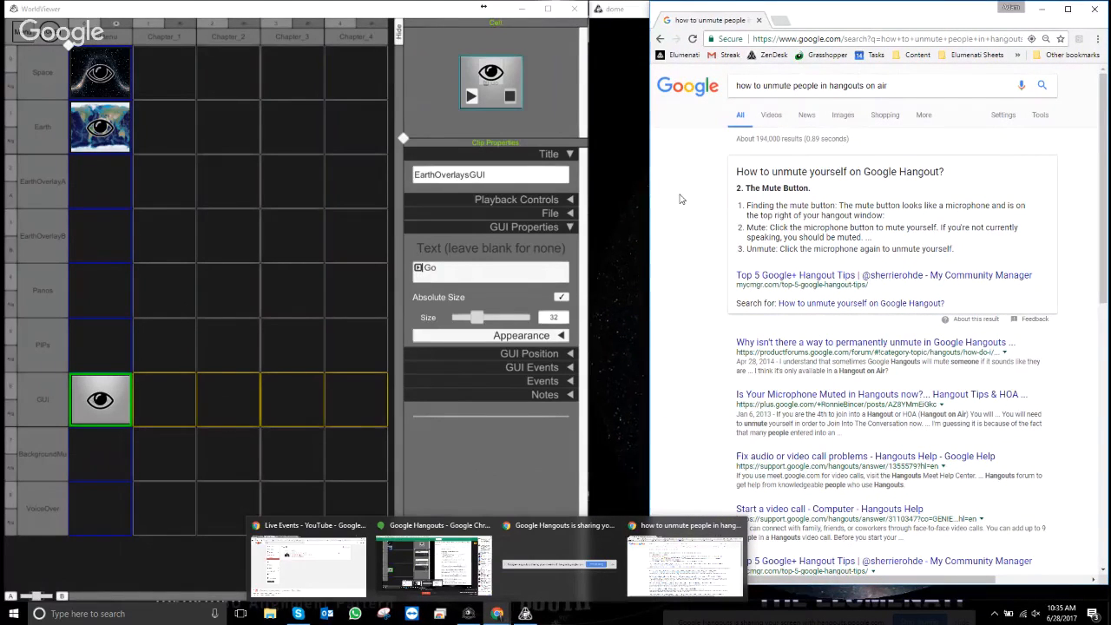
- Go to the Font Awesome cheatsheet via the address bar suggestion for 'font'
click(785, 38)
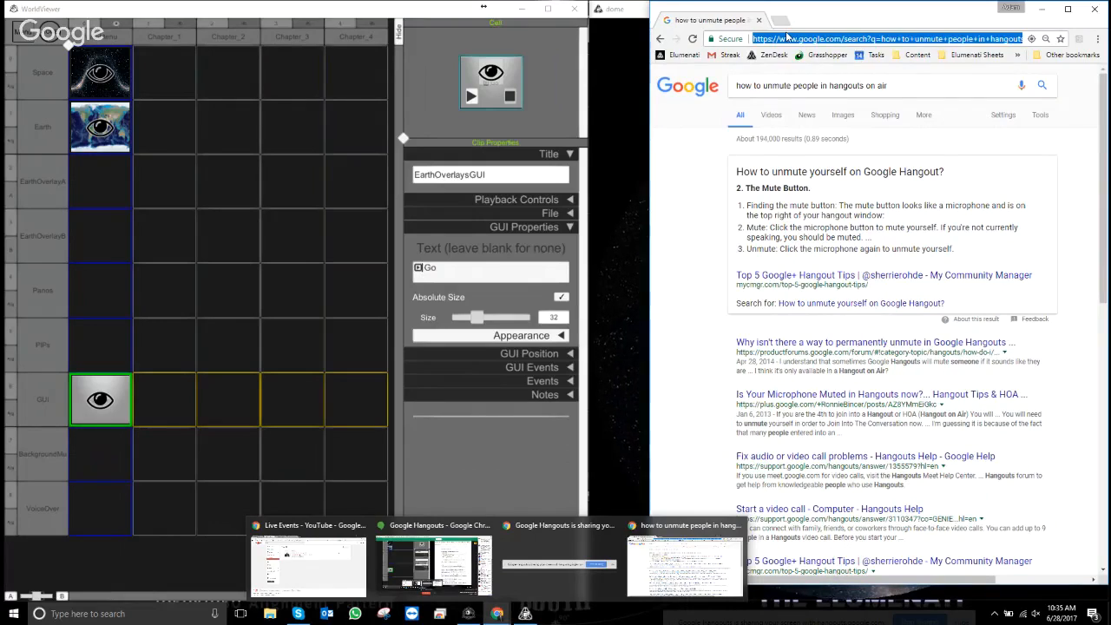
text(font)
key(Return)
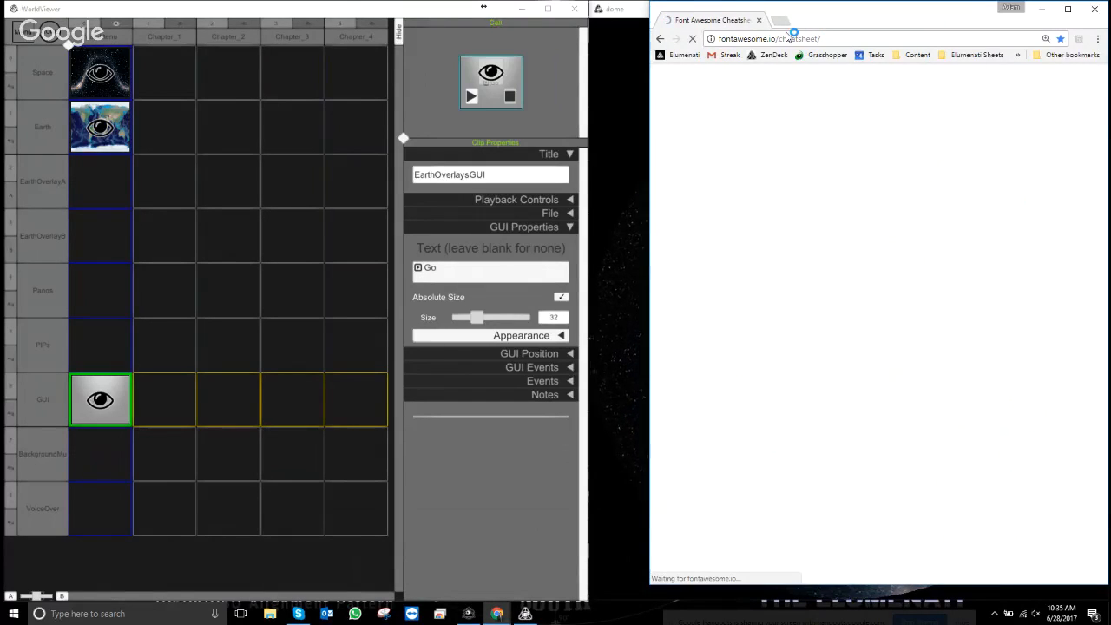
- Scroll through the Font Awesome cheatsheet icon list
scroll(881, 467, down, 20)
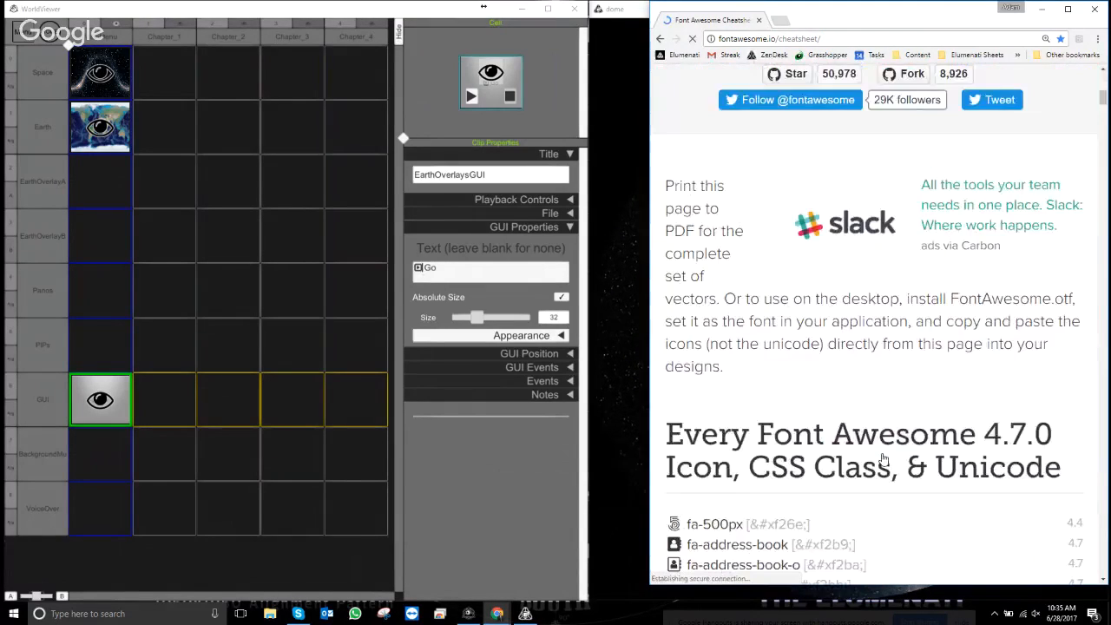
scroll(881, 486, down, 20)
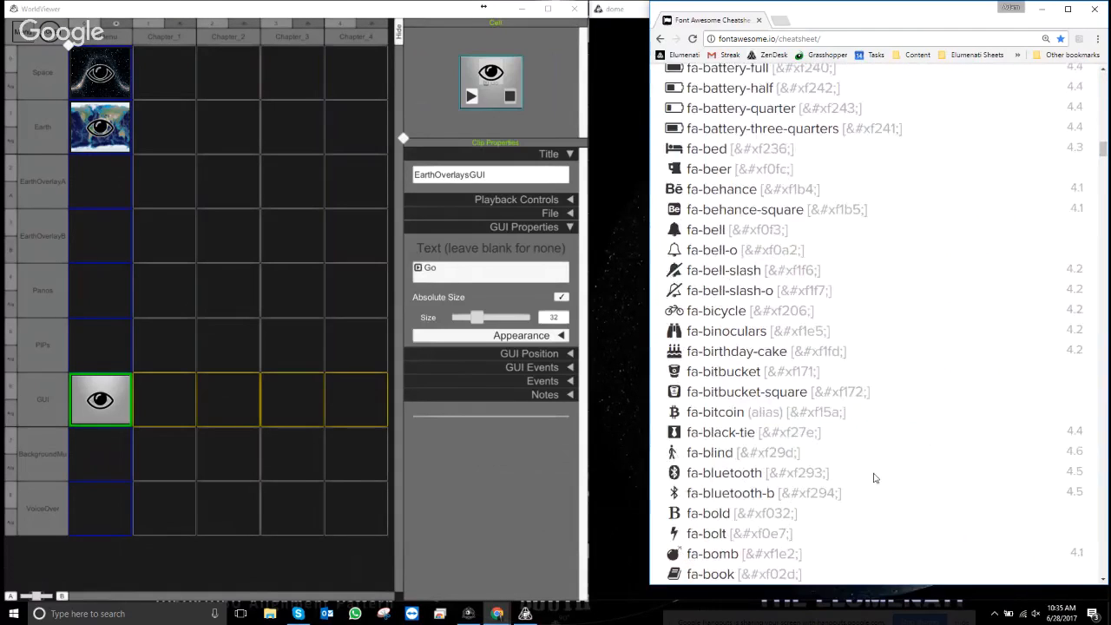
scroll(888, 496, down, 18)
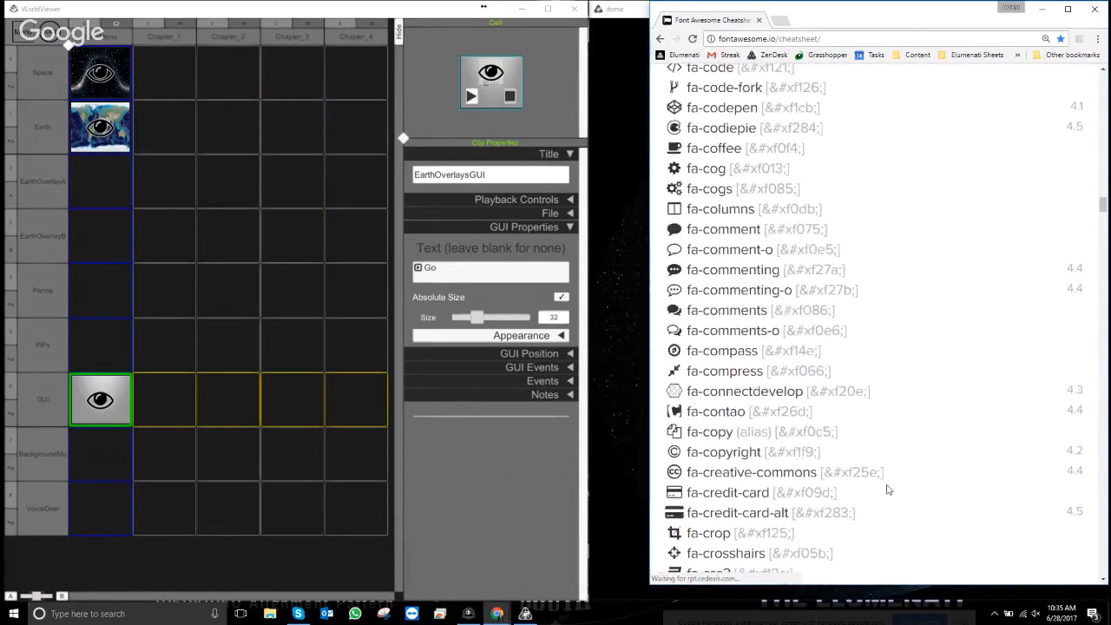
scroll(888, 490, up, 18)
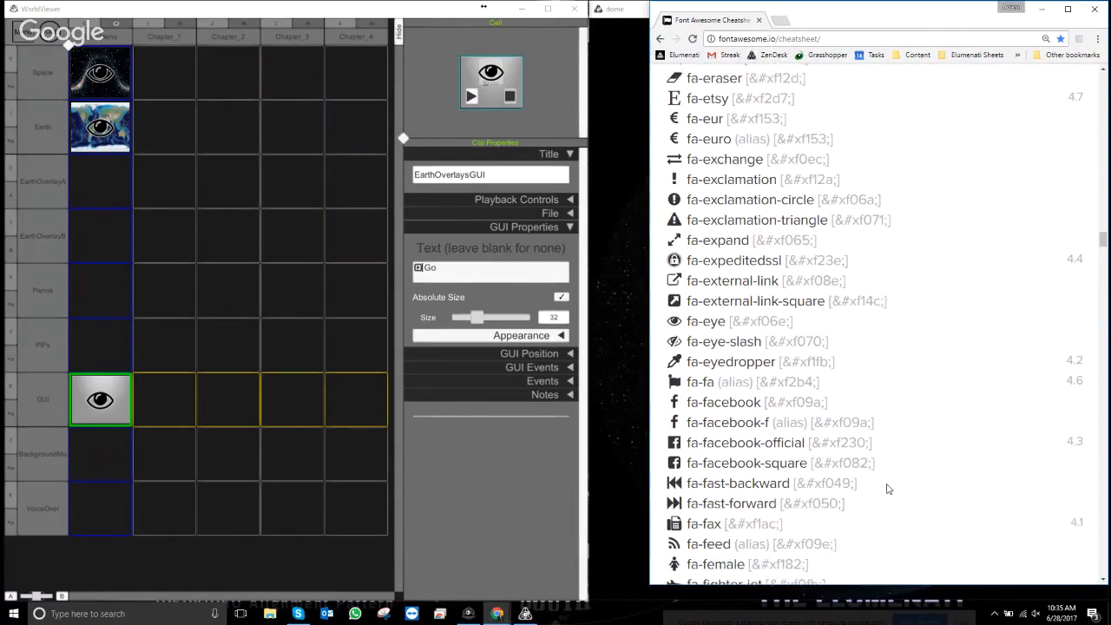
scroll(838, 451, up, 20)
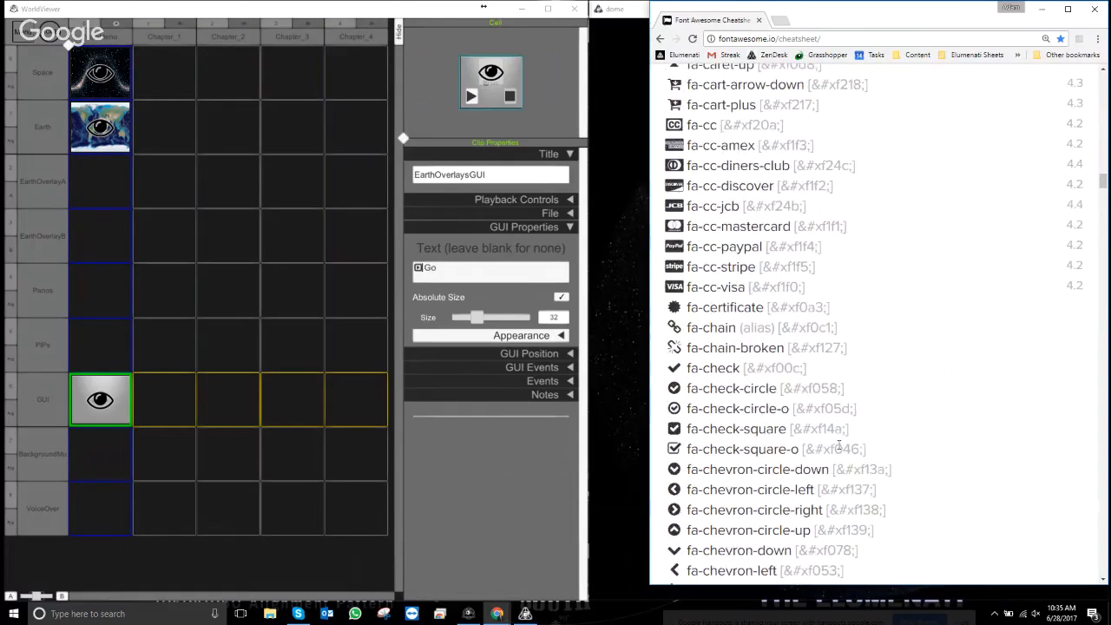
scroll(847, 447, up, 6)
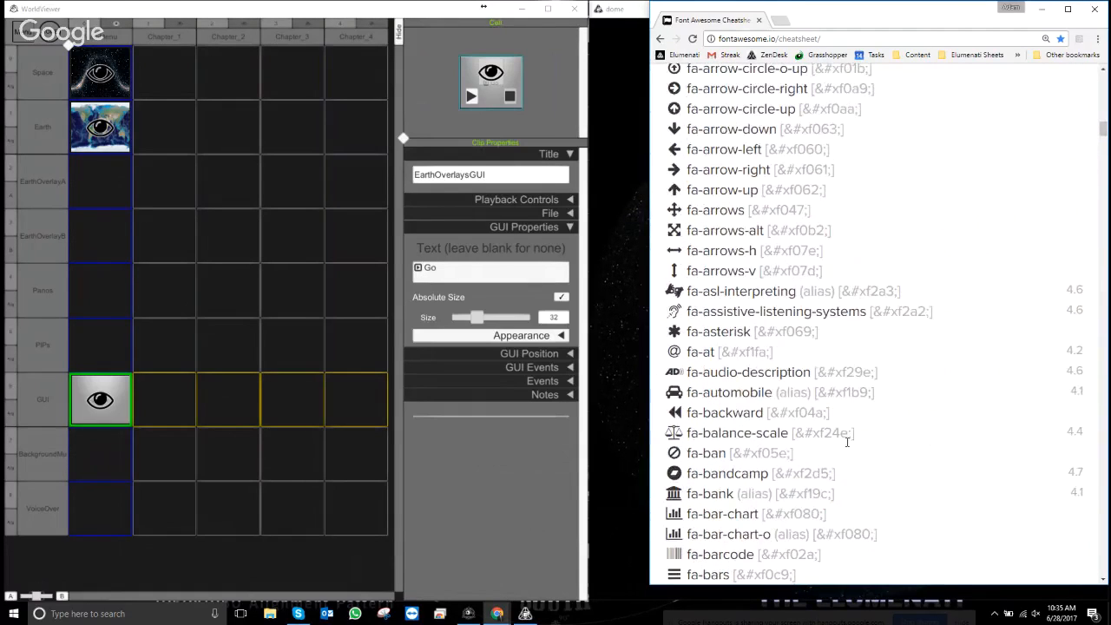
scroll(848, 443, up, 10)
scroll(848, 444, down, 8)
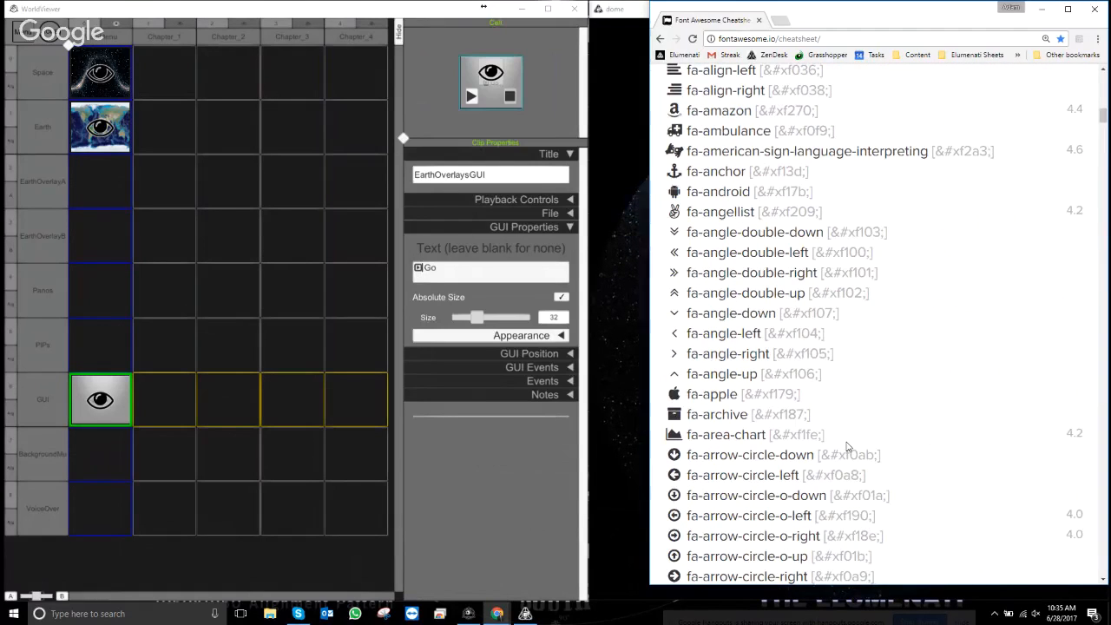
- Search the page for 'world', 'ear', then 'check', and copy the fa-caret-right glyph
key(ctrl+f)
text(world)
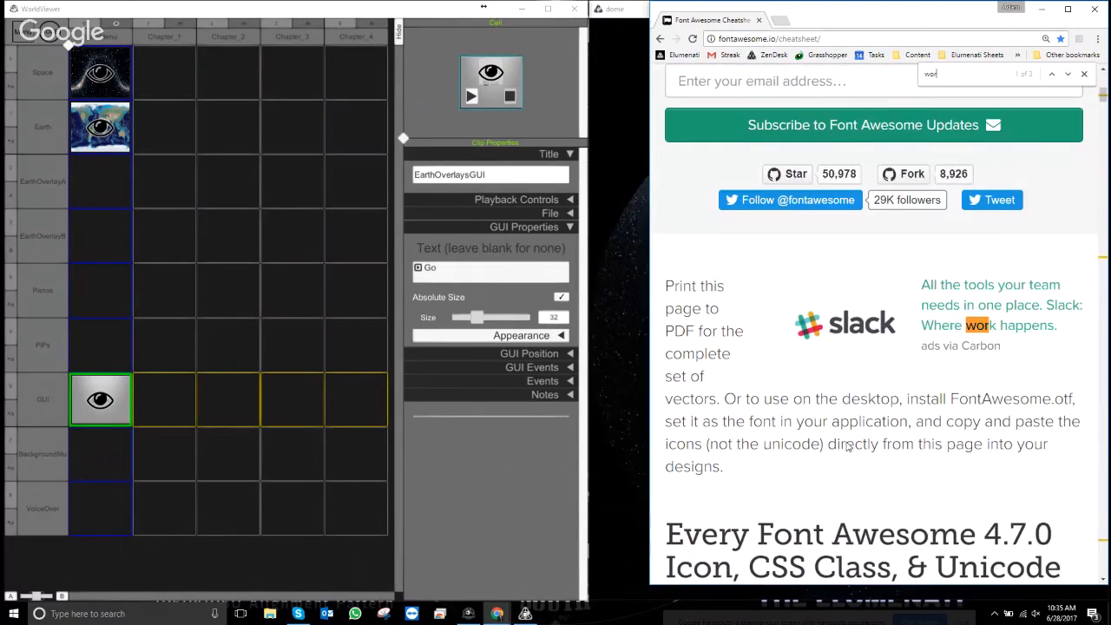
key(BackSpace)
key(BackSpace)
key(BackSpace)
key(BackSpace)
key(BackSpace)
text(ear)
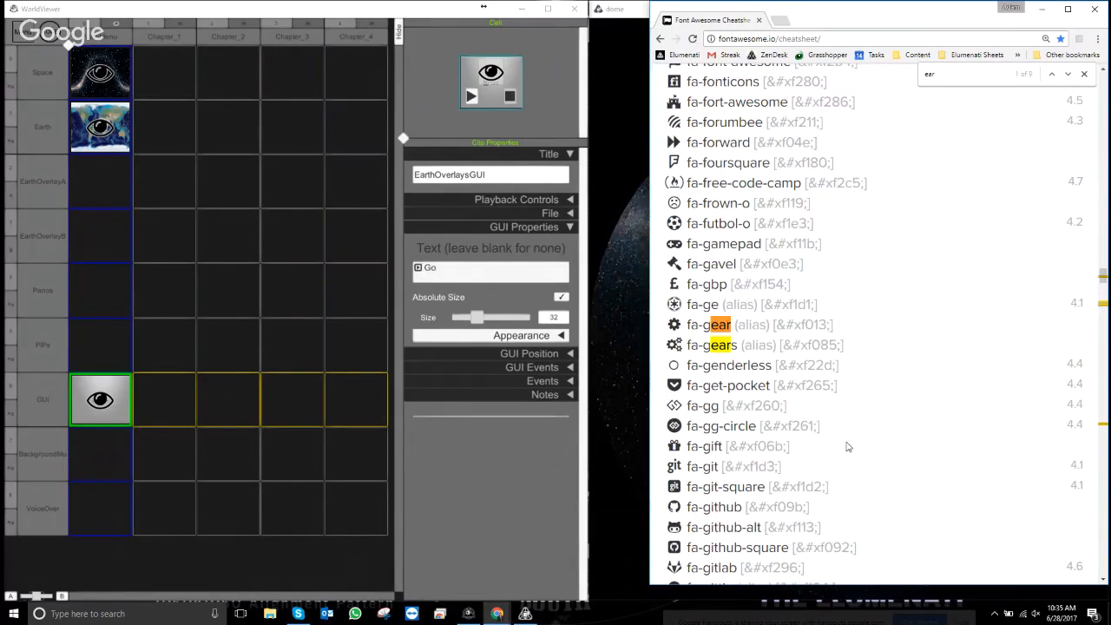
key(BackSpace)
key(BackSpace)
key(BackSpace)
text(check)
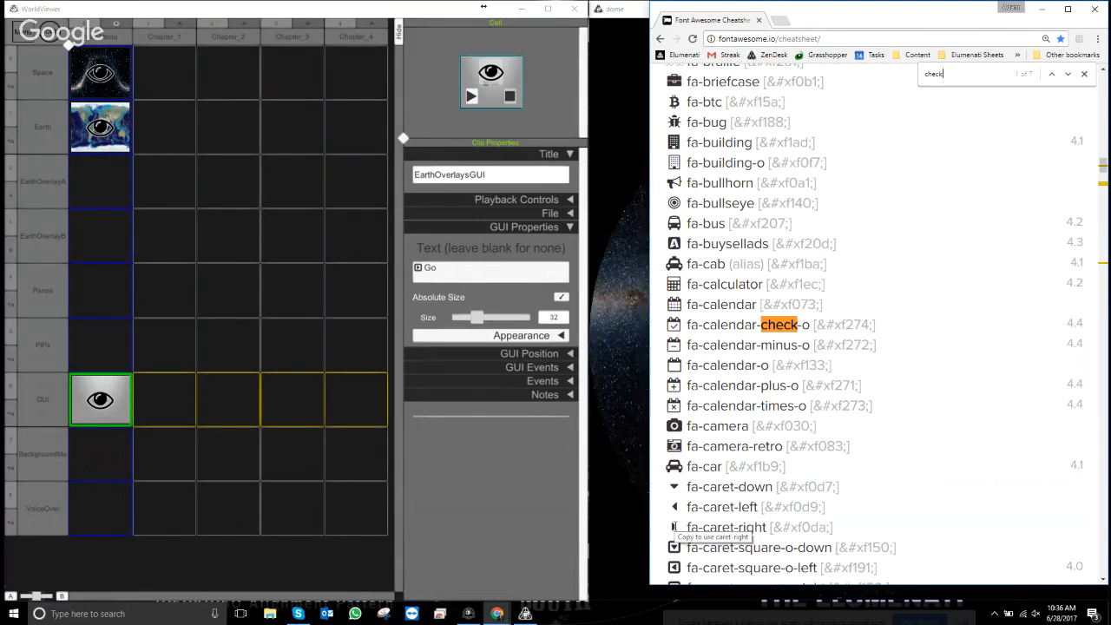
double_click(672, 527)
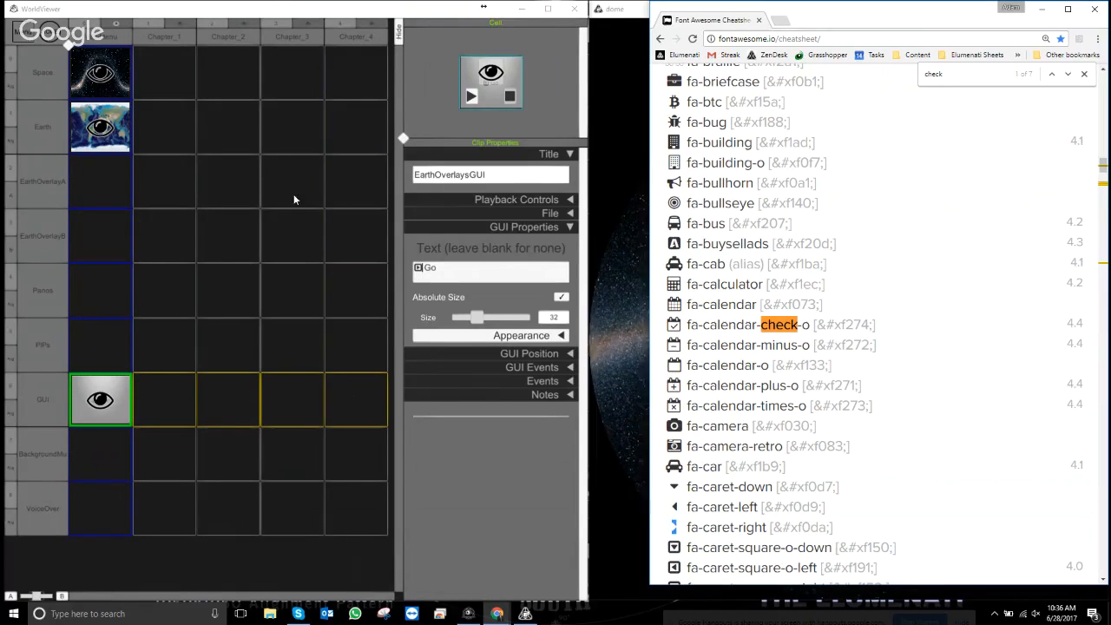
- Make the button text read '▸ Earth Overlays' and enlarge it to size 75
click(420, 269)
drag(423, 270, 415, 270)
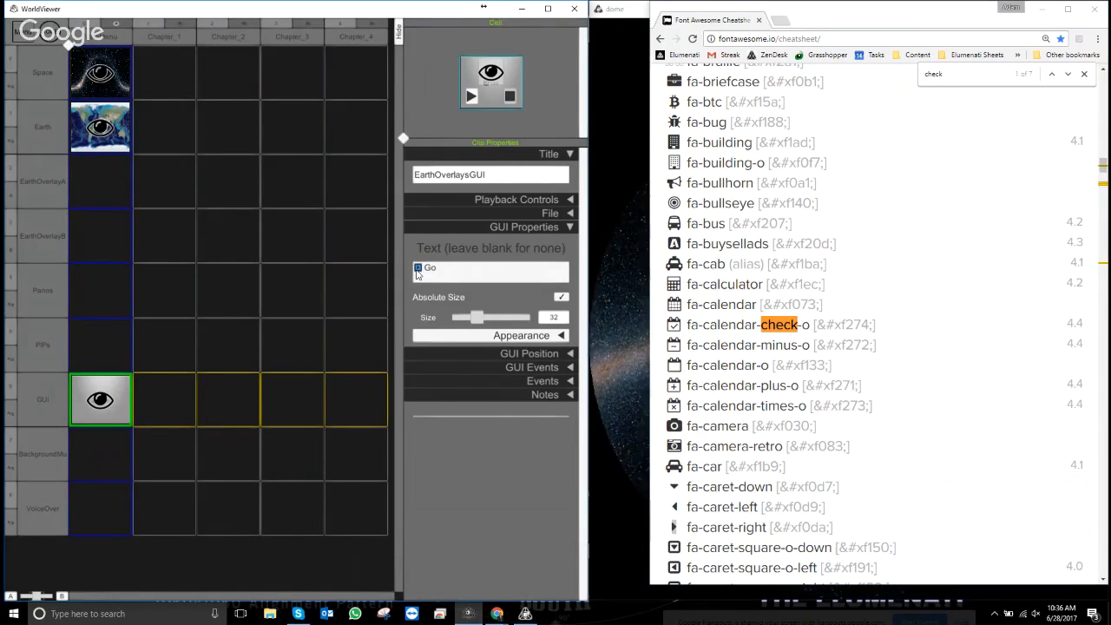
key(ctrl+v)
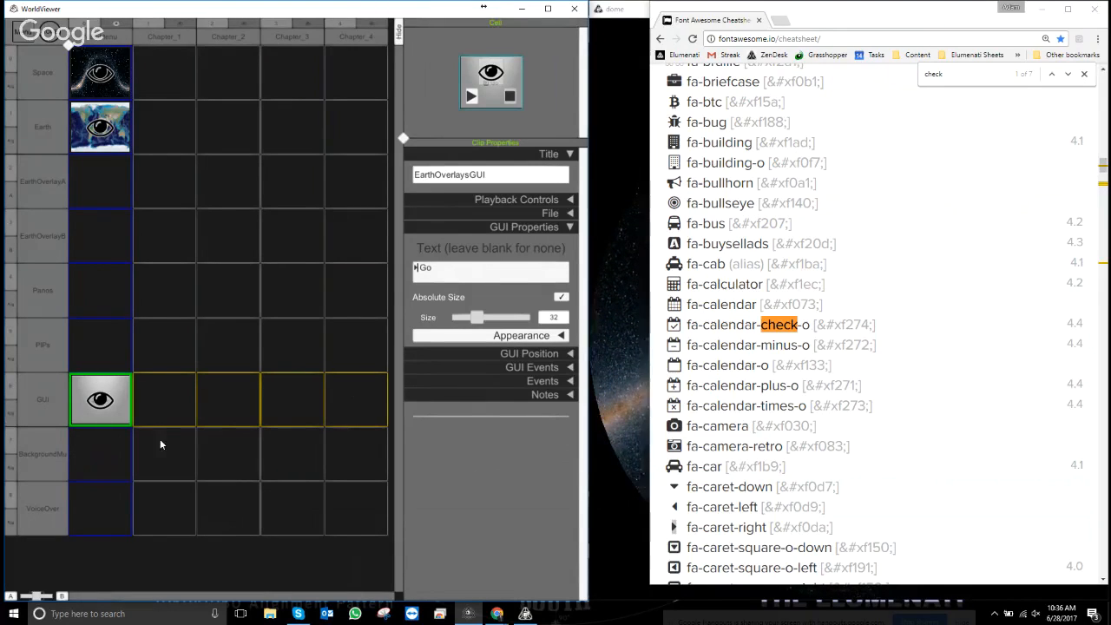
double_click(425, 271)
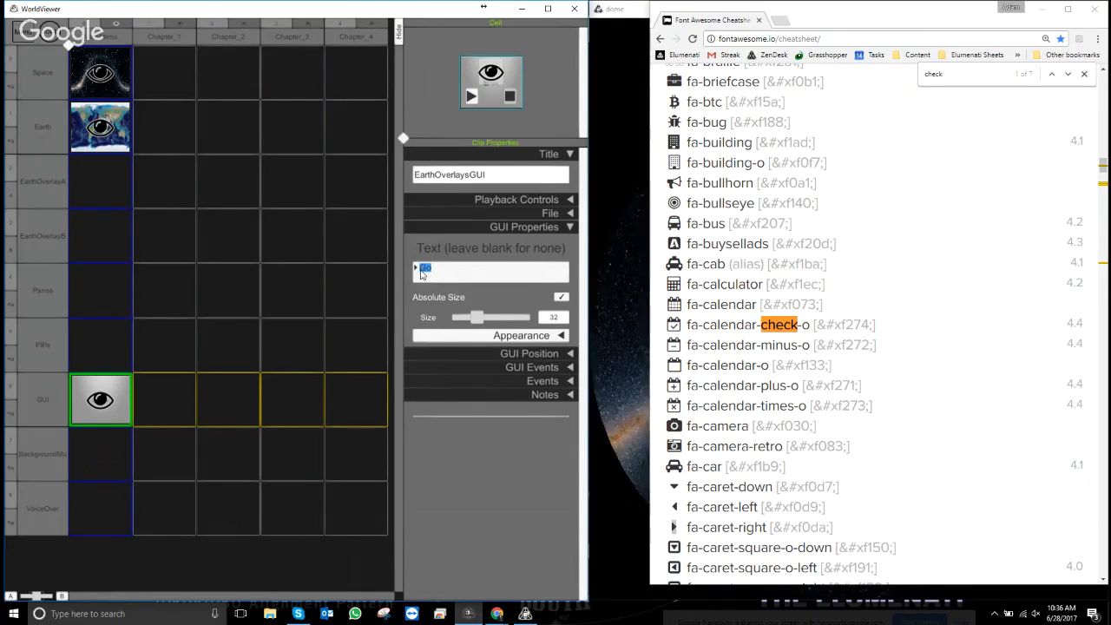
text(Ear)
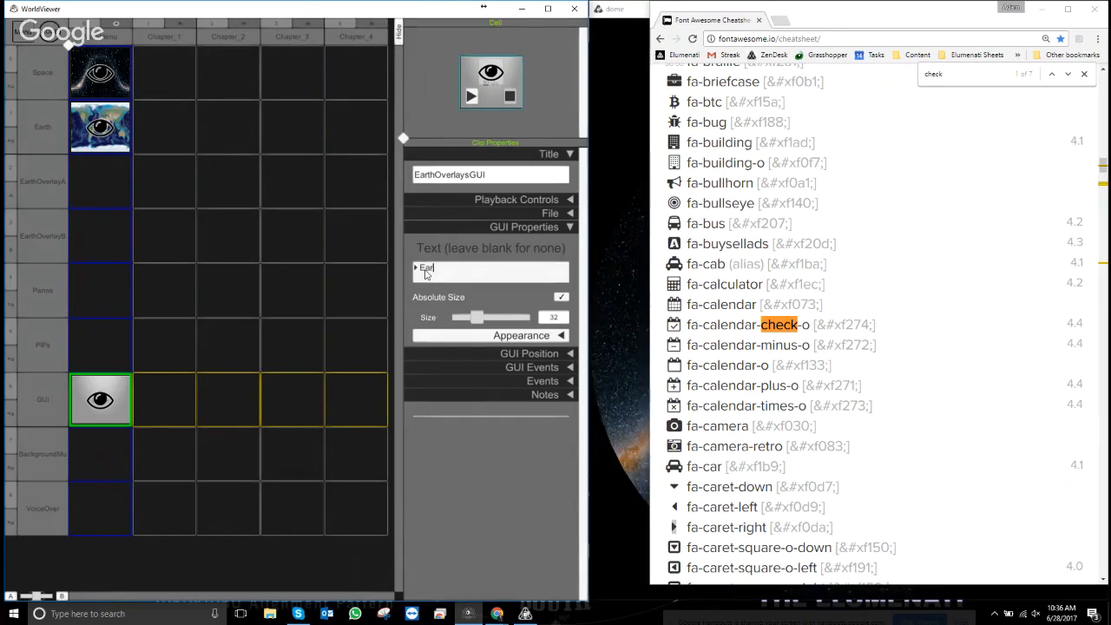
text(th Overlays)
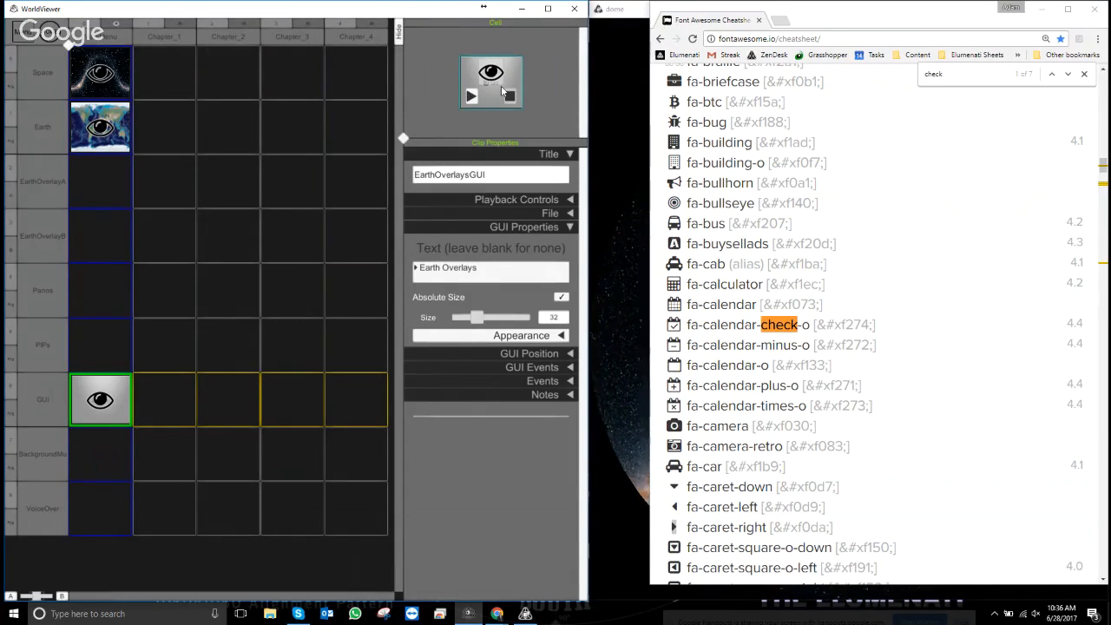
click(489, 293)
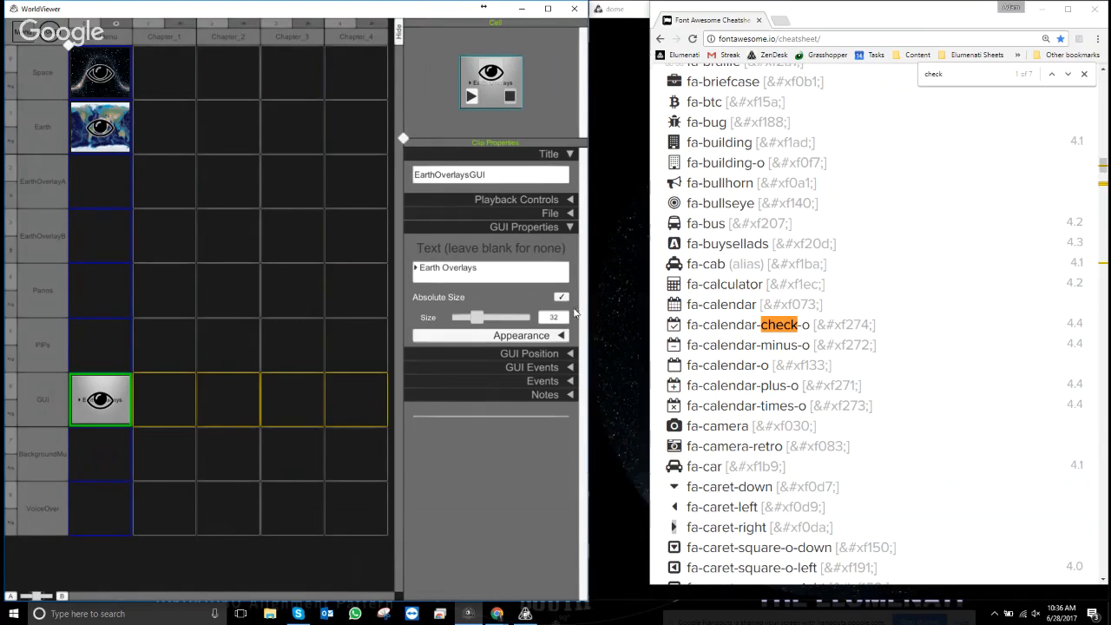
drag(475, 326, 509, 317)
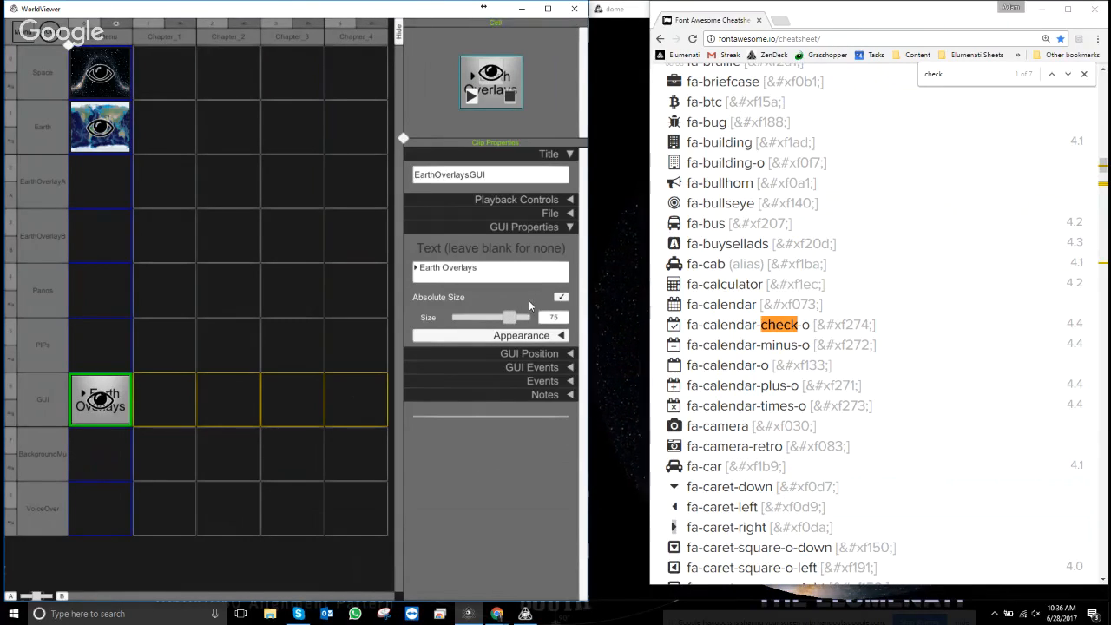
- Swap GUI Properties for GUI Position with Advanced expanded, previewing the button on the globe
click(569, 228)
click(568, 241)
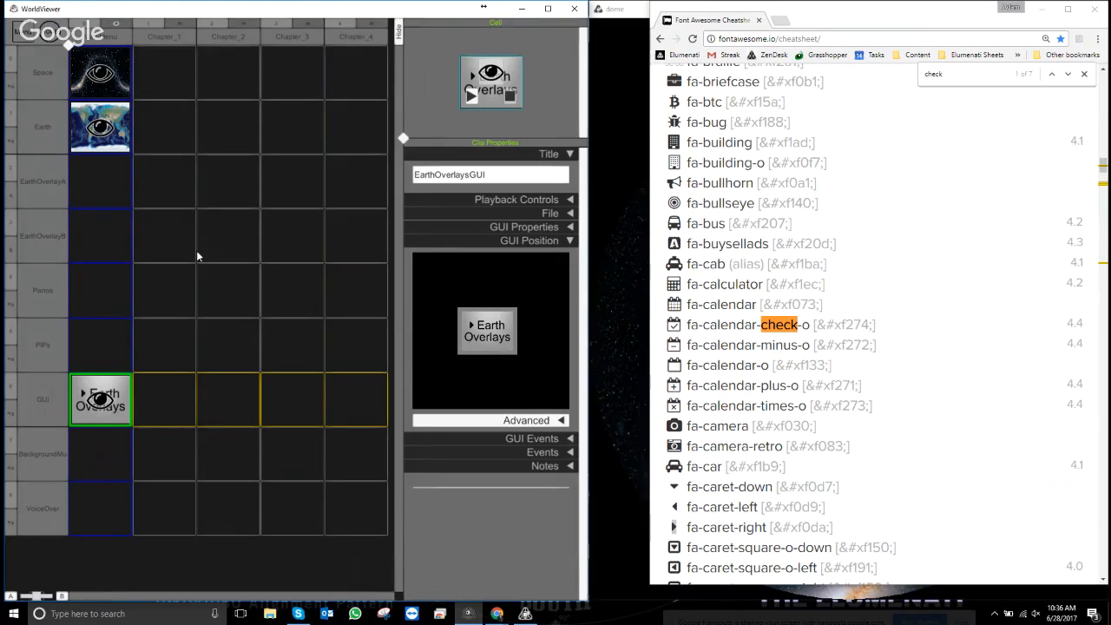
key(Escape)
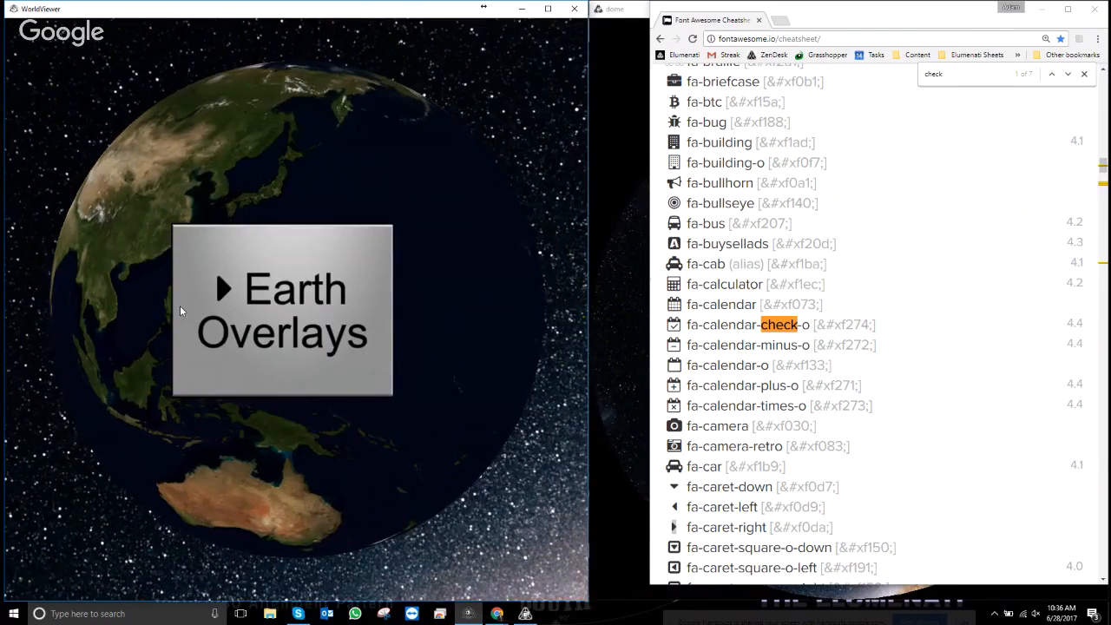
key(Escape)
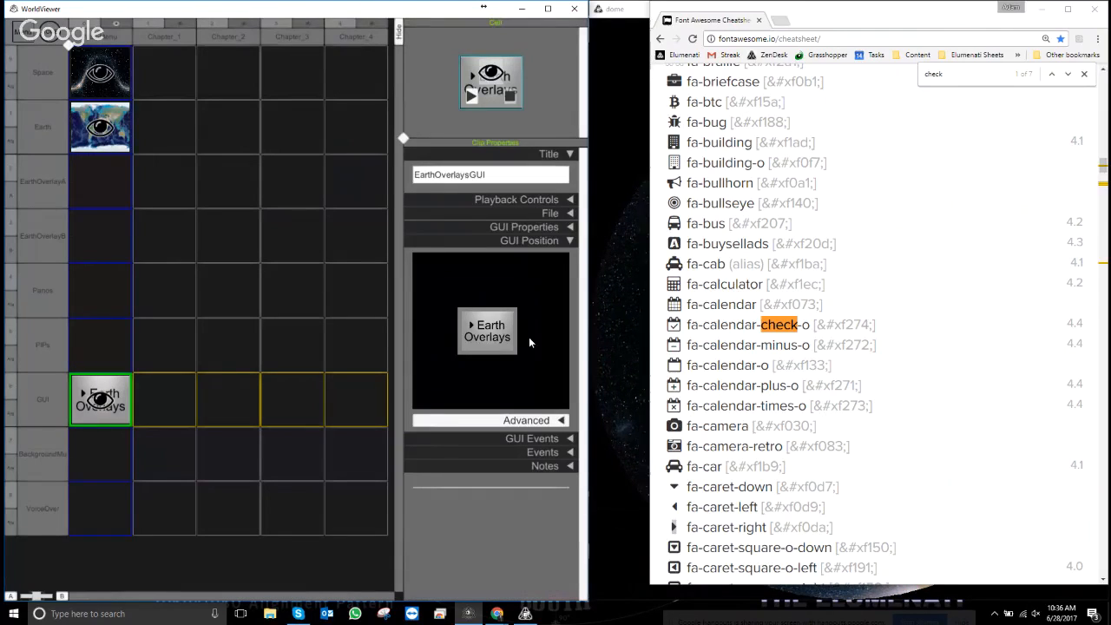
click(561, 420)
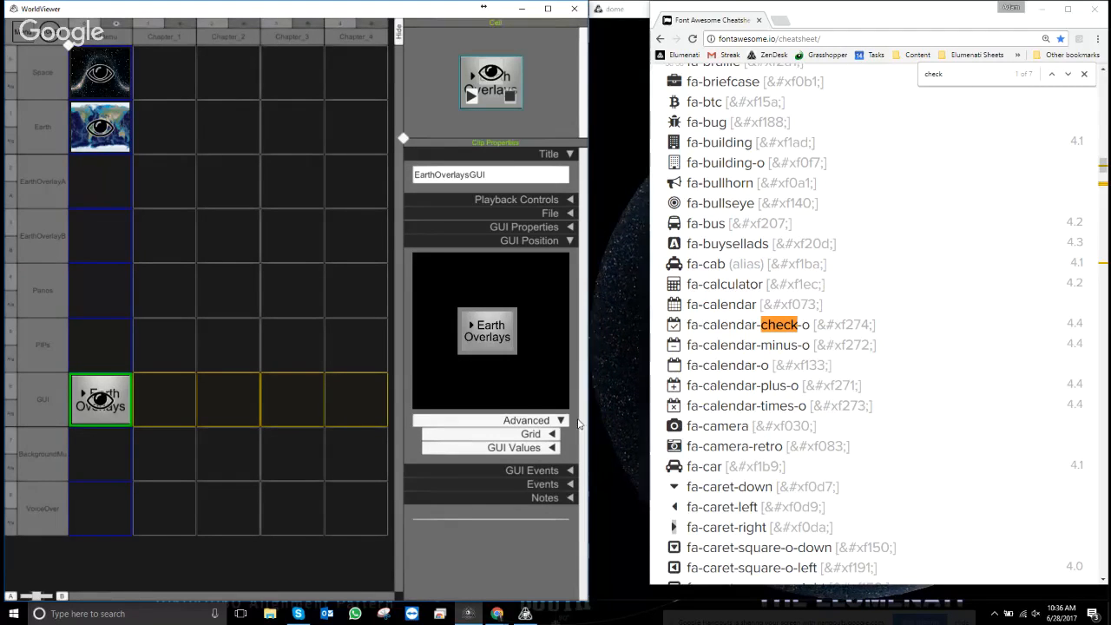
key(Escape)
scroll(257, 253, down, 8)
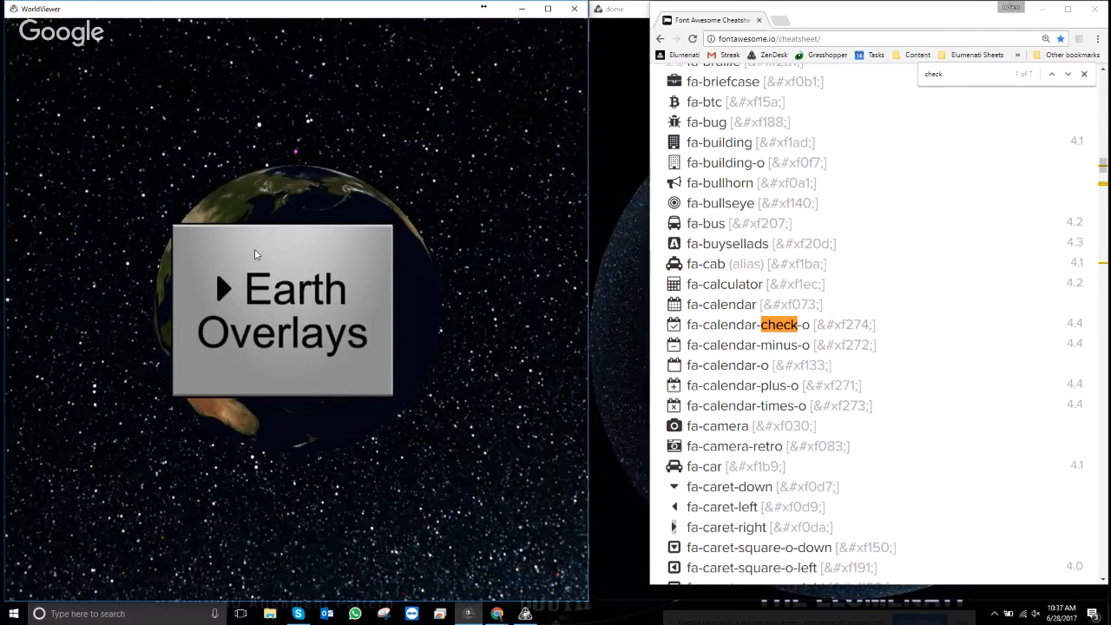
key(Escape)
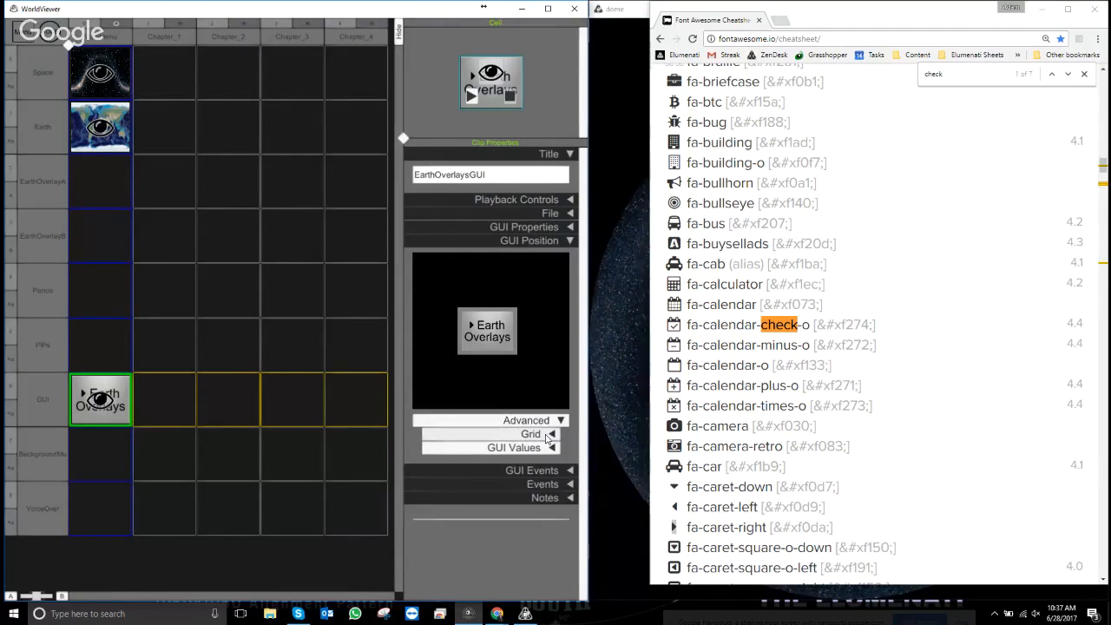
- Set the positioning grid to 30 width divisions and 20 height divisions
click(497, 434)
click(508, 460)
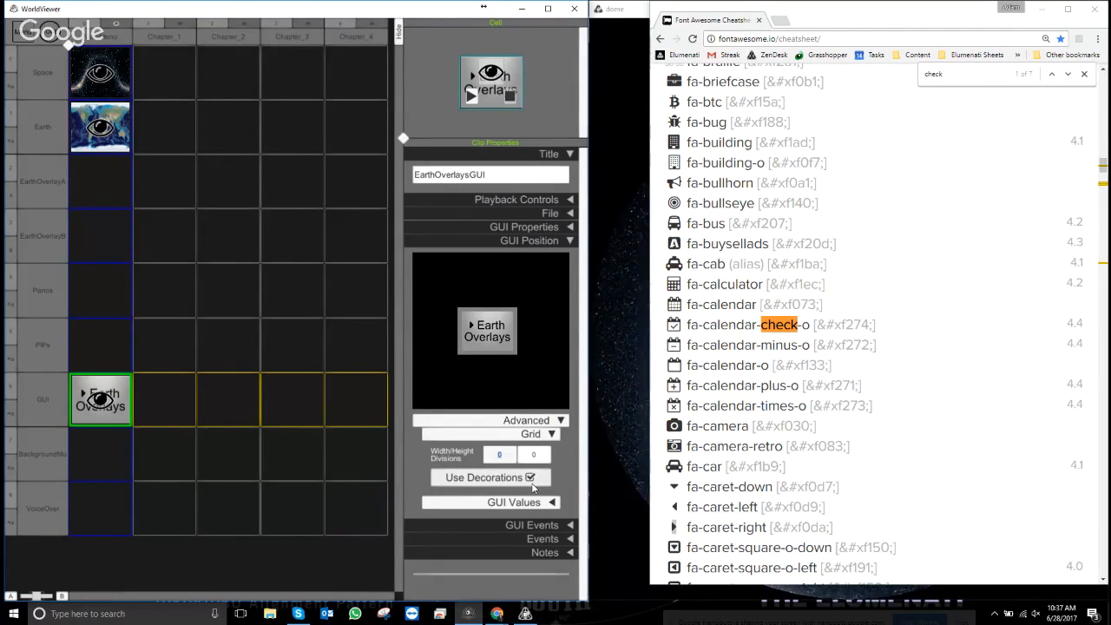
text(30)
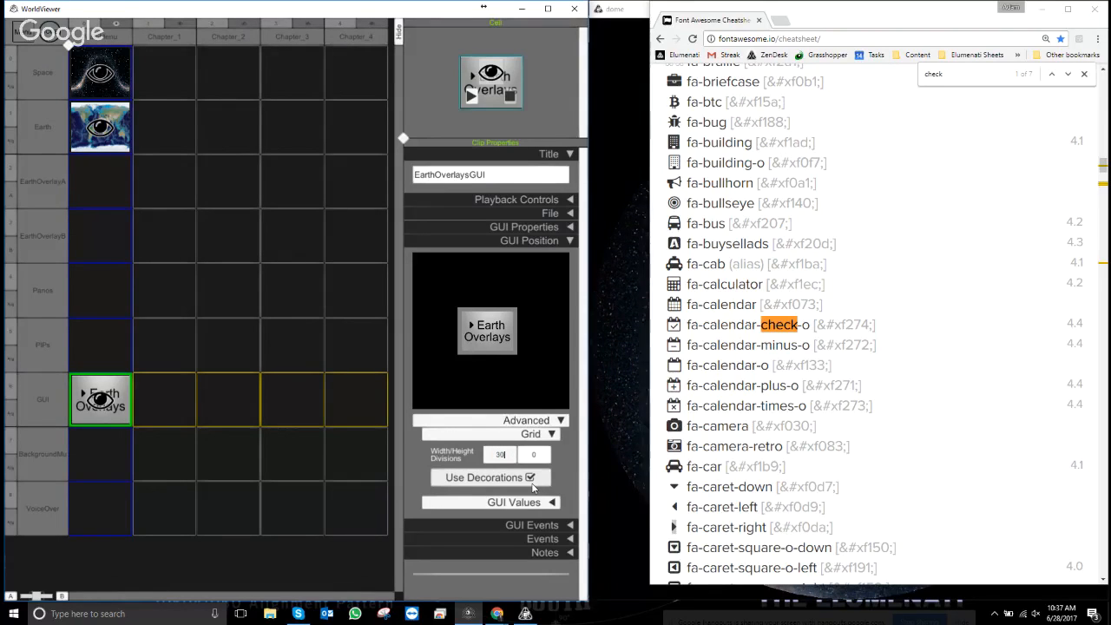
click(537, 453)
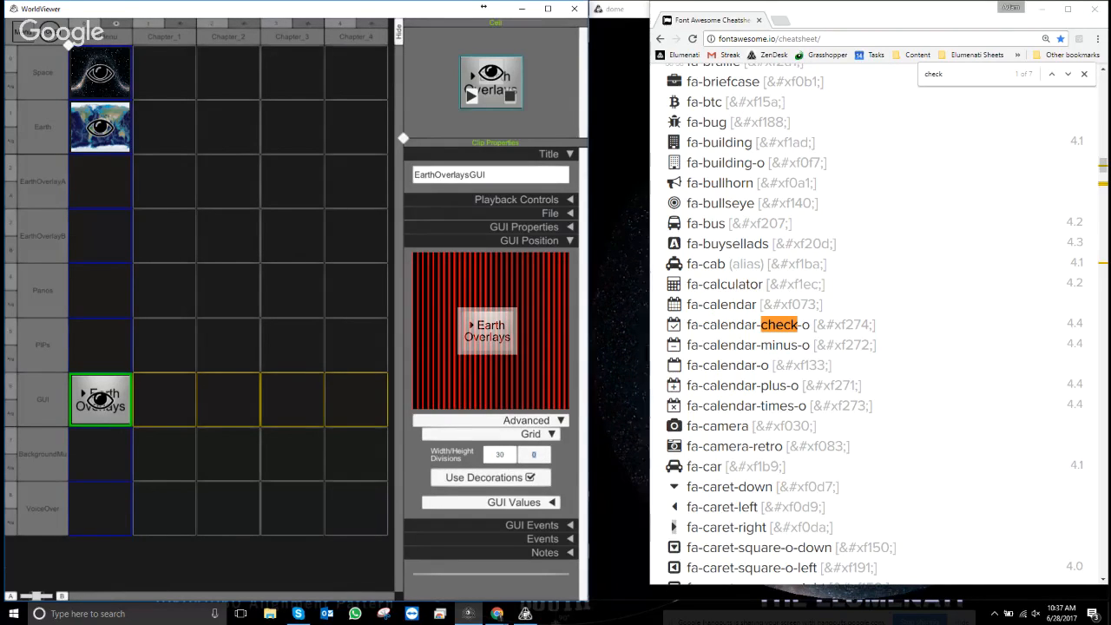
text(2)
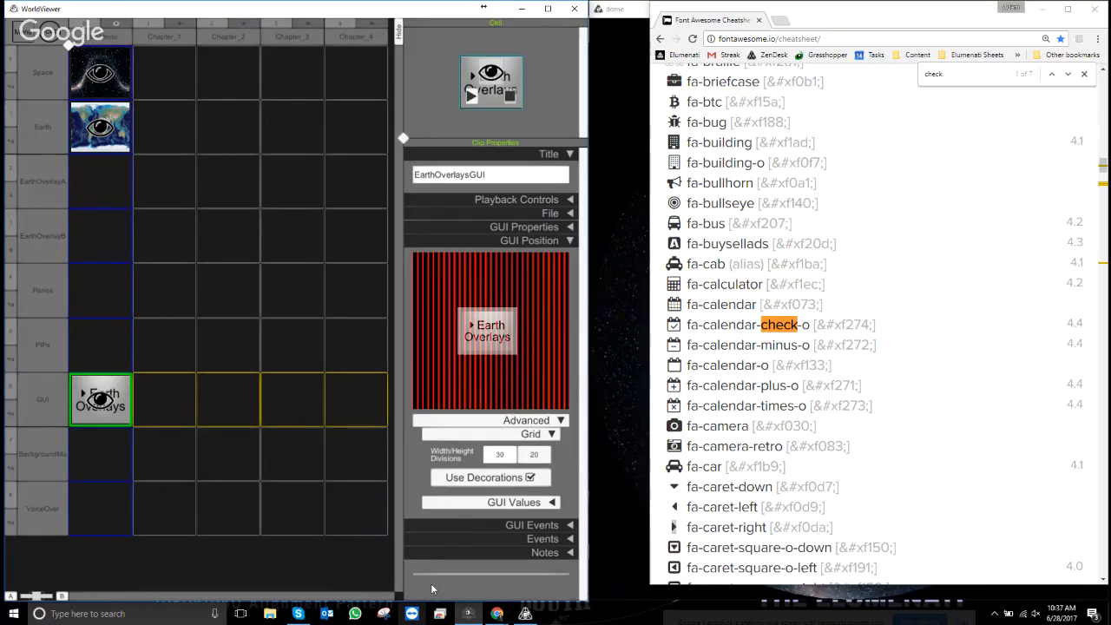
click(567, 454)
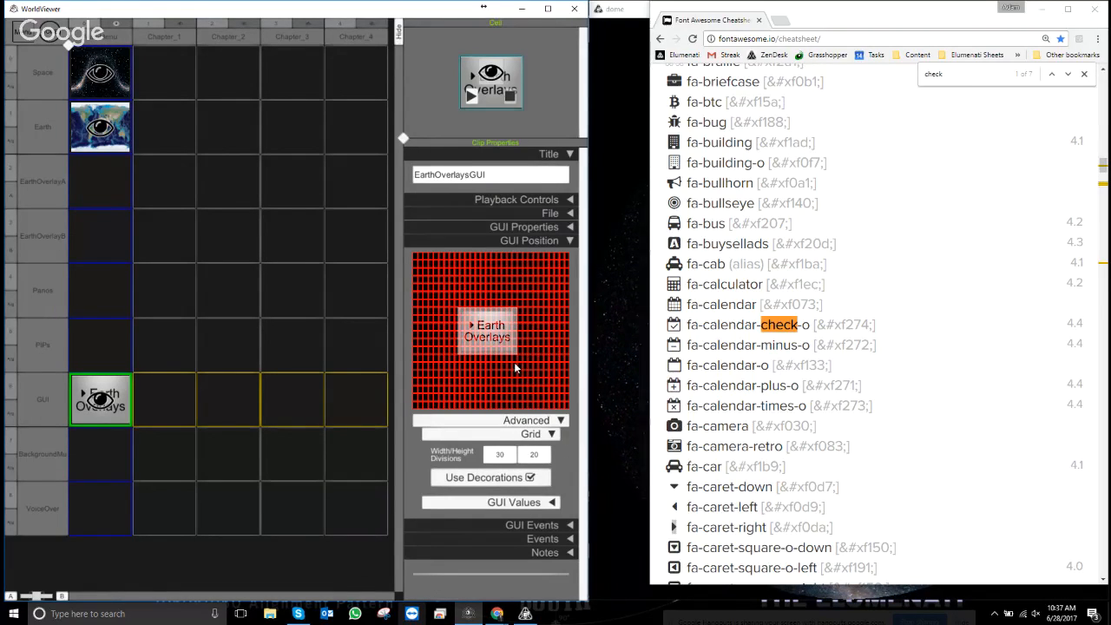
- Drag the Earth Overlays button to the left of the globe, preview, and close the position settings
drag(491, 334, 458, 357)
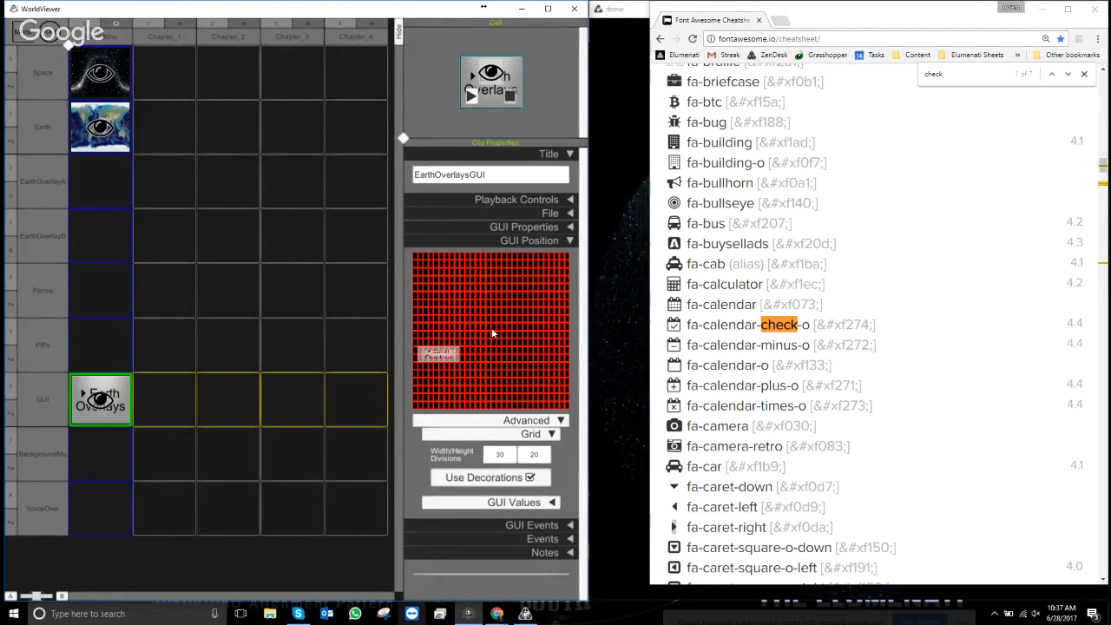
click(553, 433)
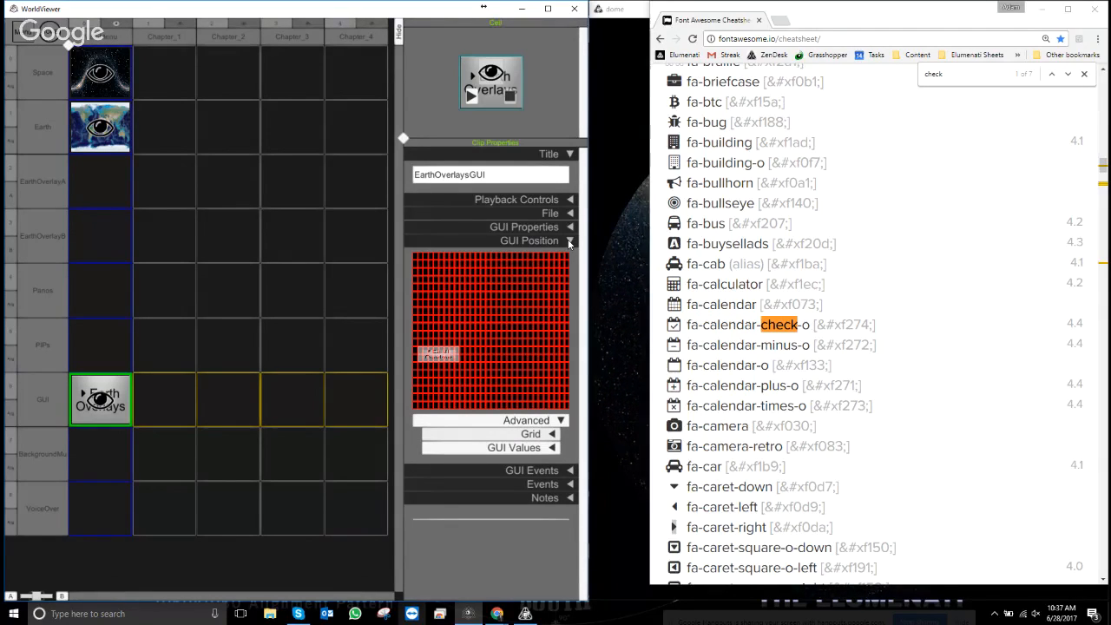
key(Escape)
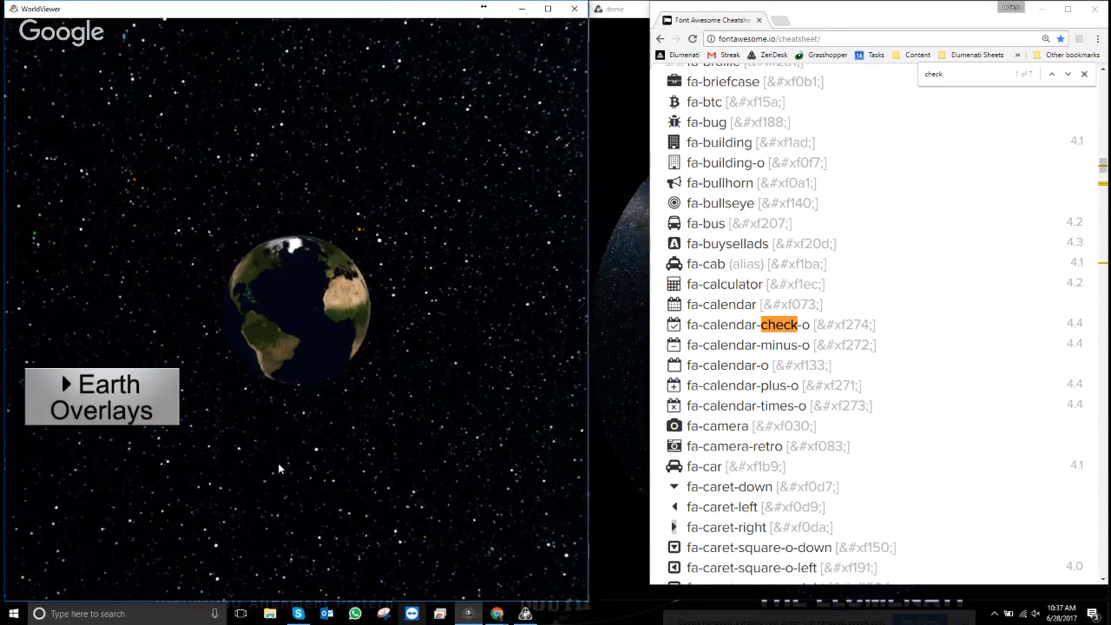
key(Escape)
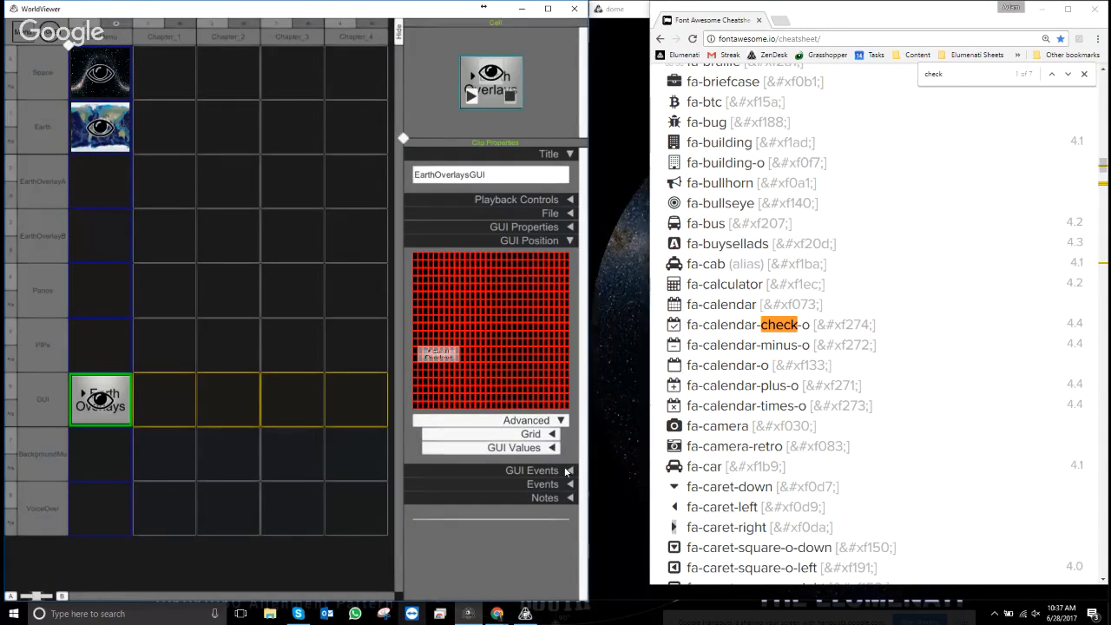
click(570, 244)
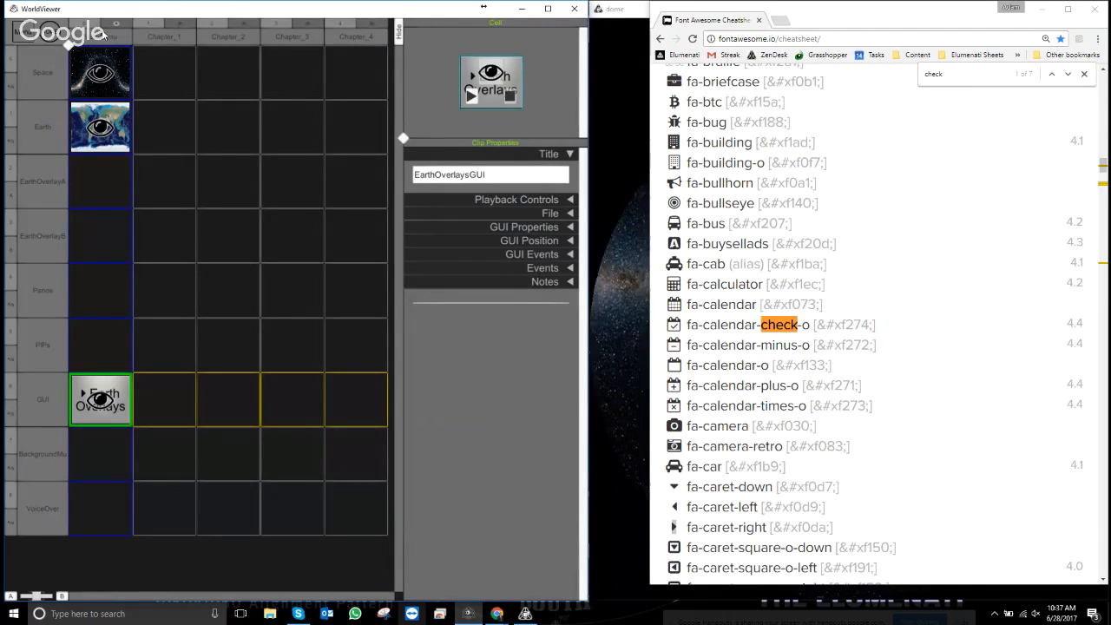
- Delete the Chapter_1, Chapter_2 and Chapter_3 chapters
click(170, 34)
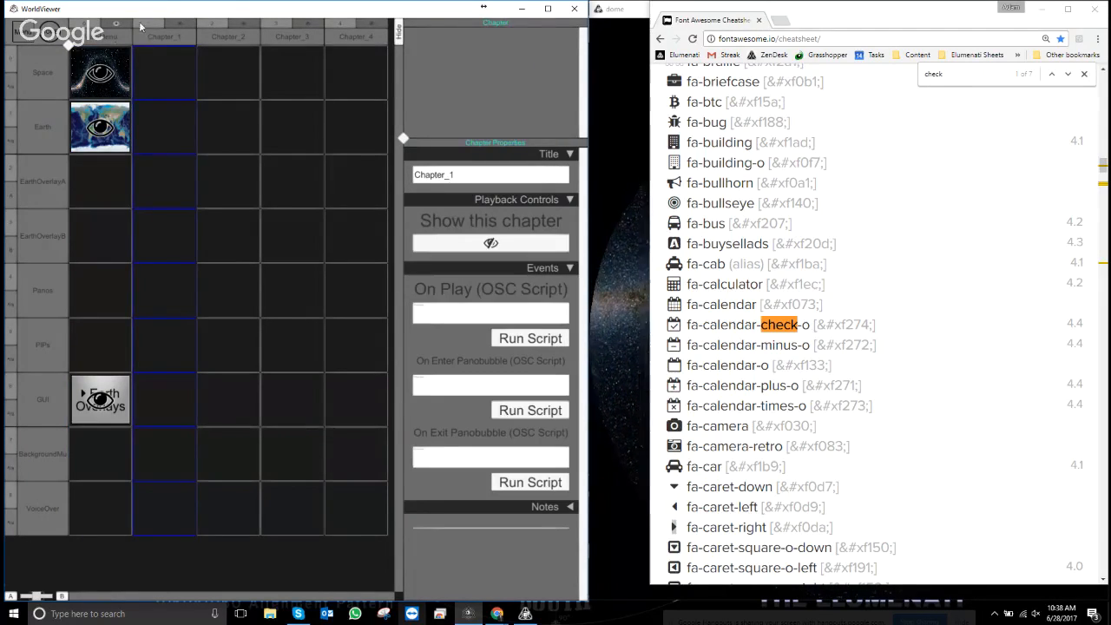
click(459, 170)
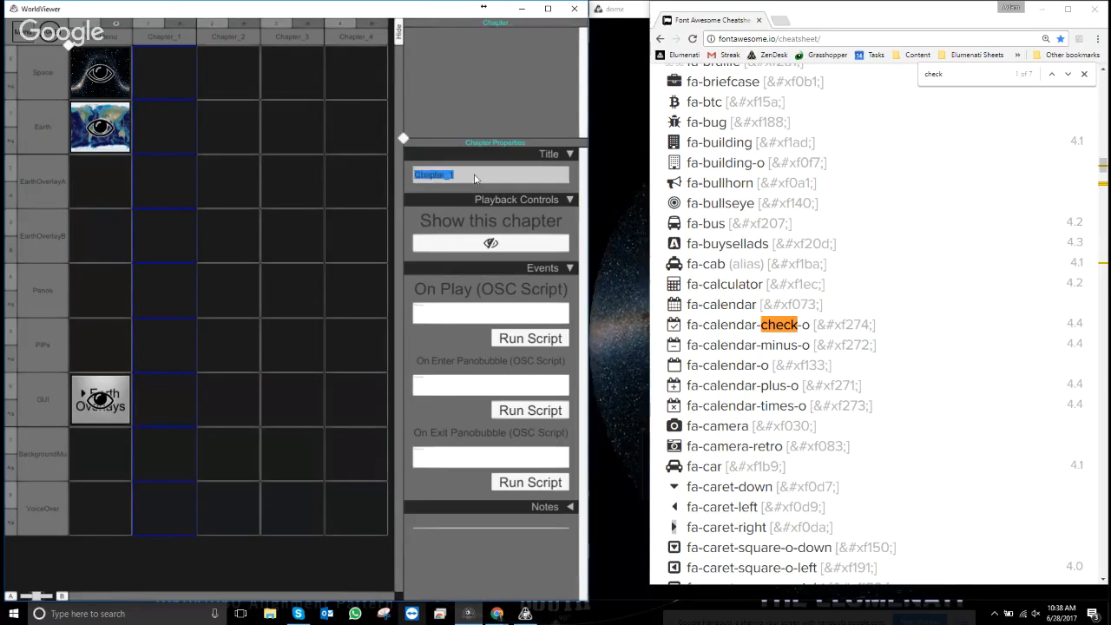
right_click(169, 36)
click(187, 99)
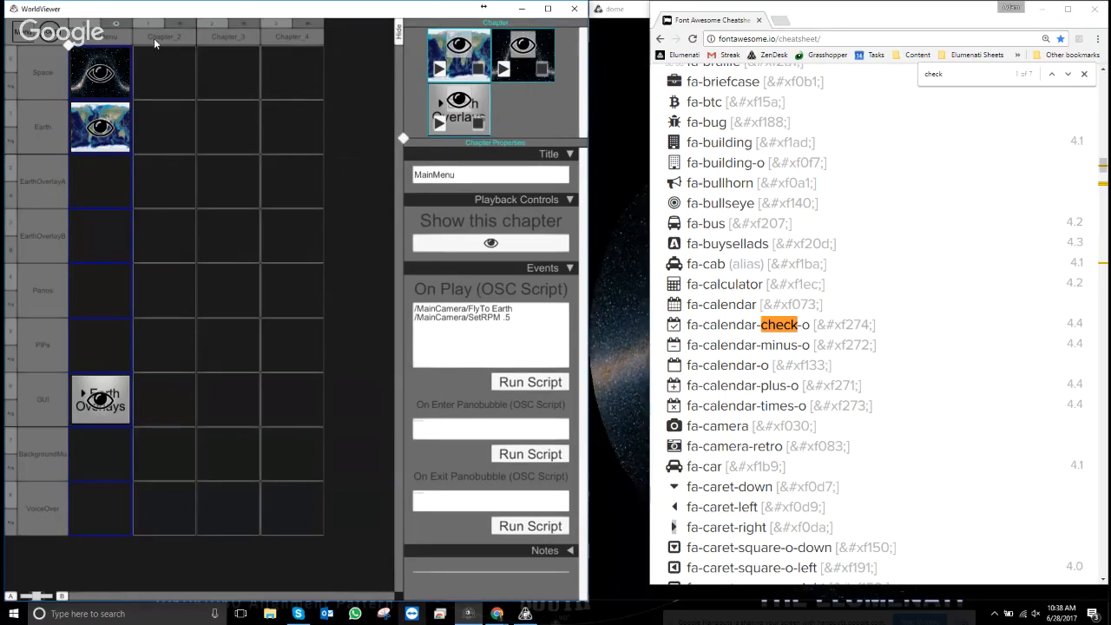
right_click(154, 38)
click(187, 99)
right_click(170, 39)
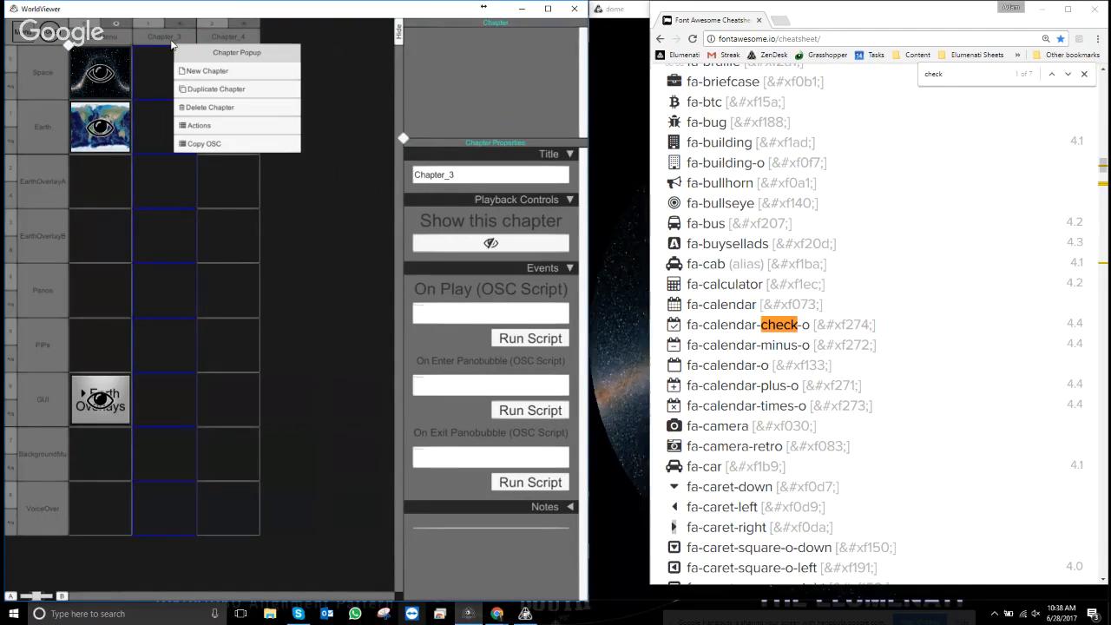
click(187, 104)
right_click(162, 38)
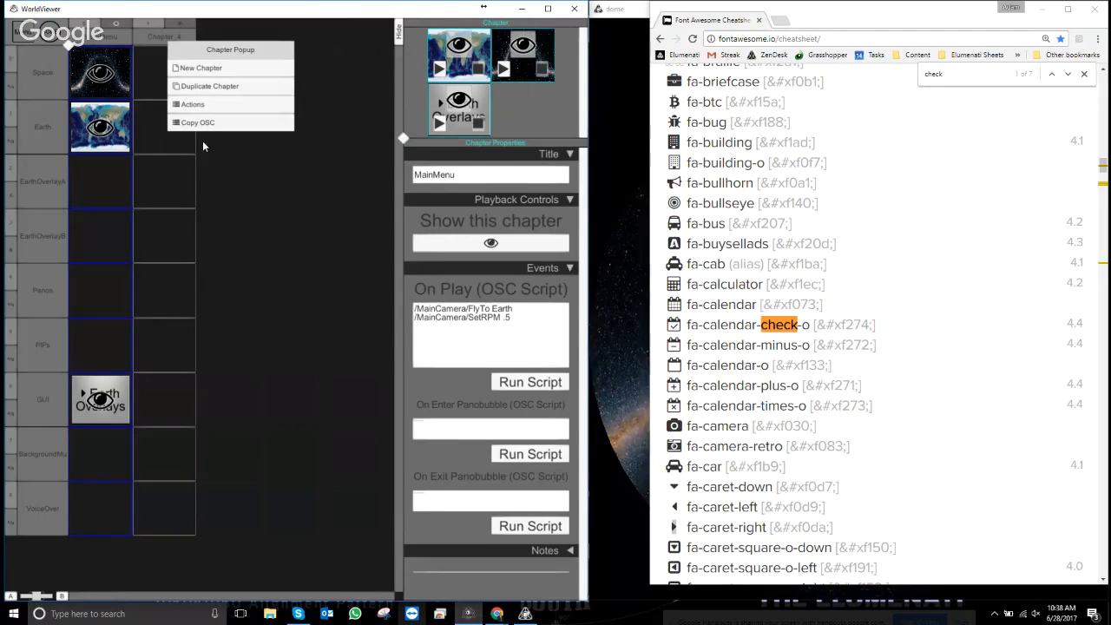
- Duplicate the MainMenu chapter and delete the Earth Overlays GUI clip from the copy
right_click(101, 40)
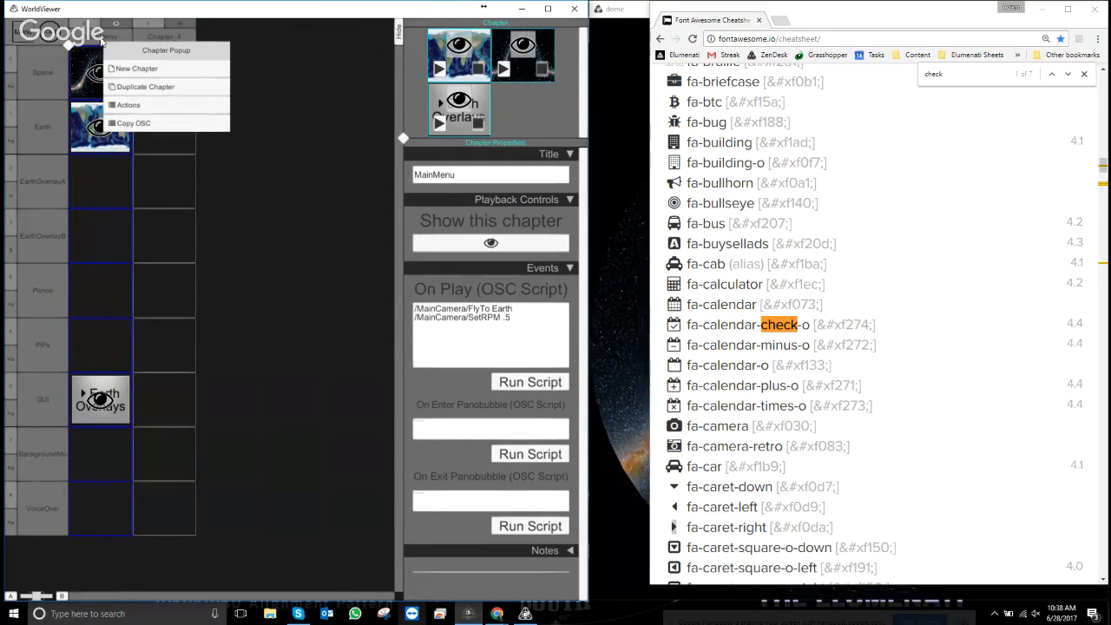
click(145, 87)
click(168, 411)
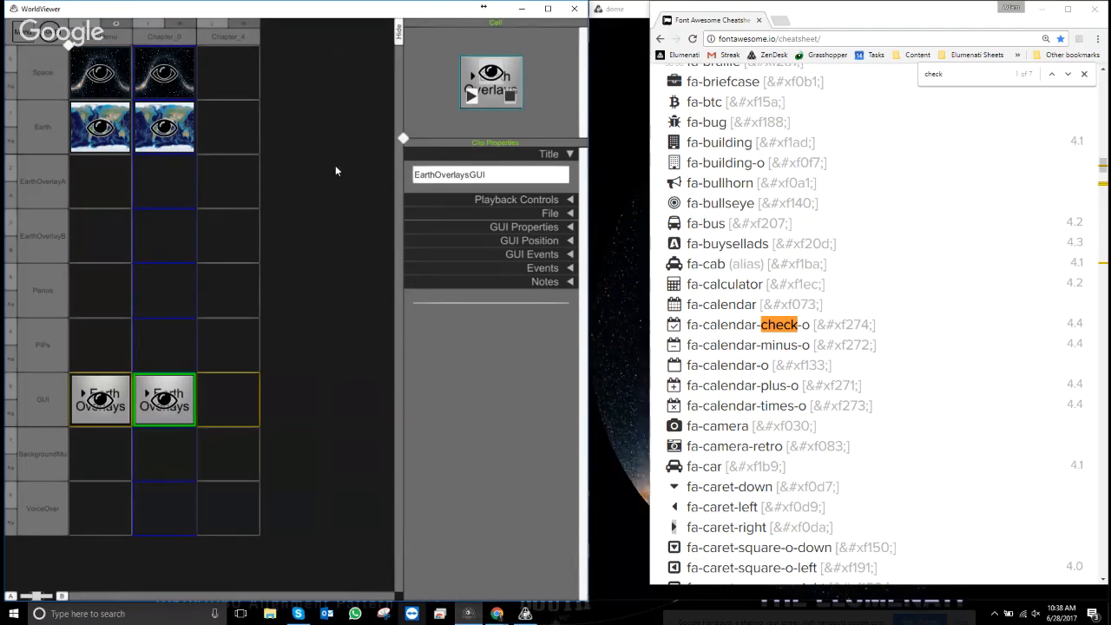
right_click(499, 102)
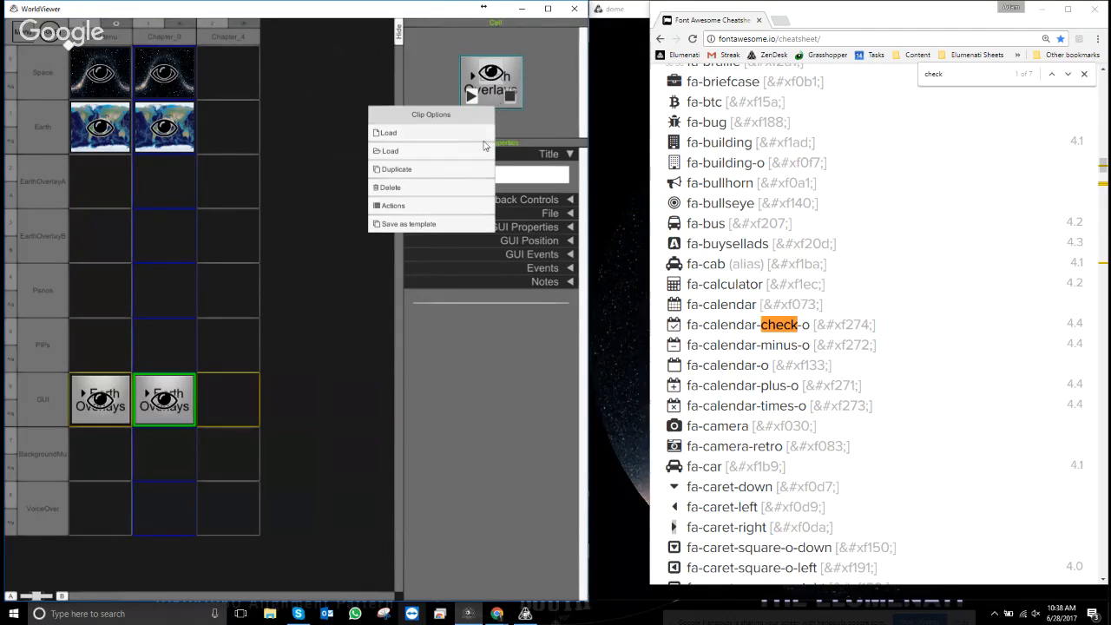
right_click(173, 413)
click(222, 443)
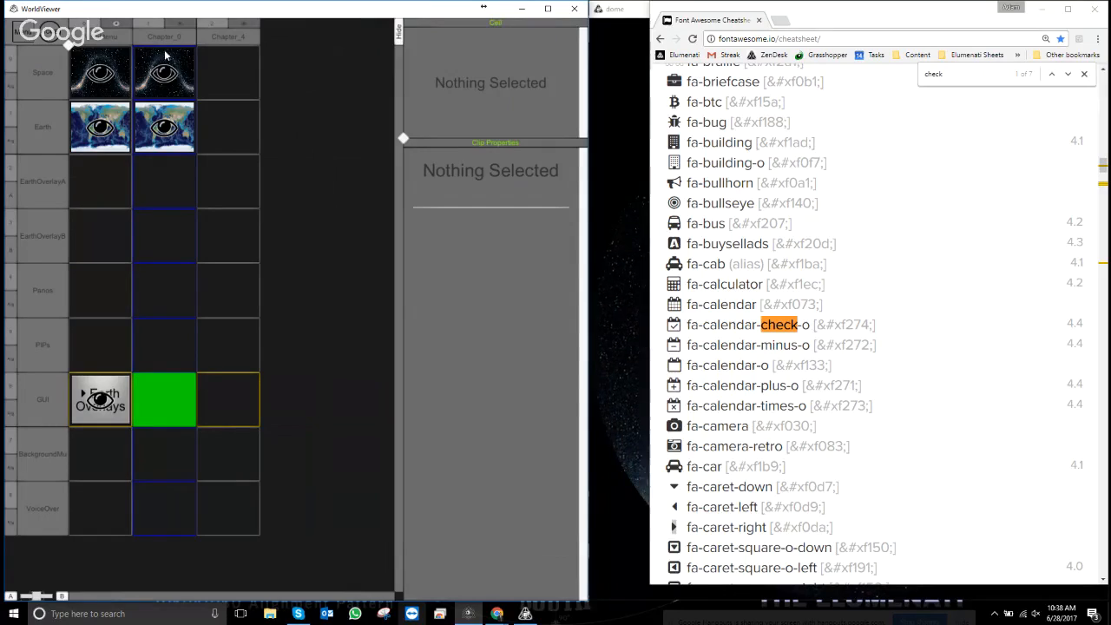
click(164, 244)
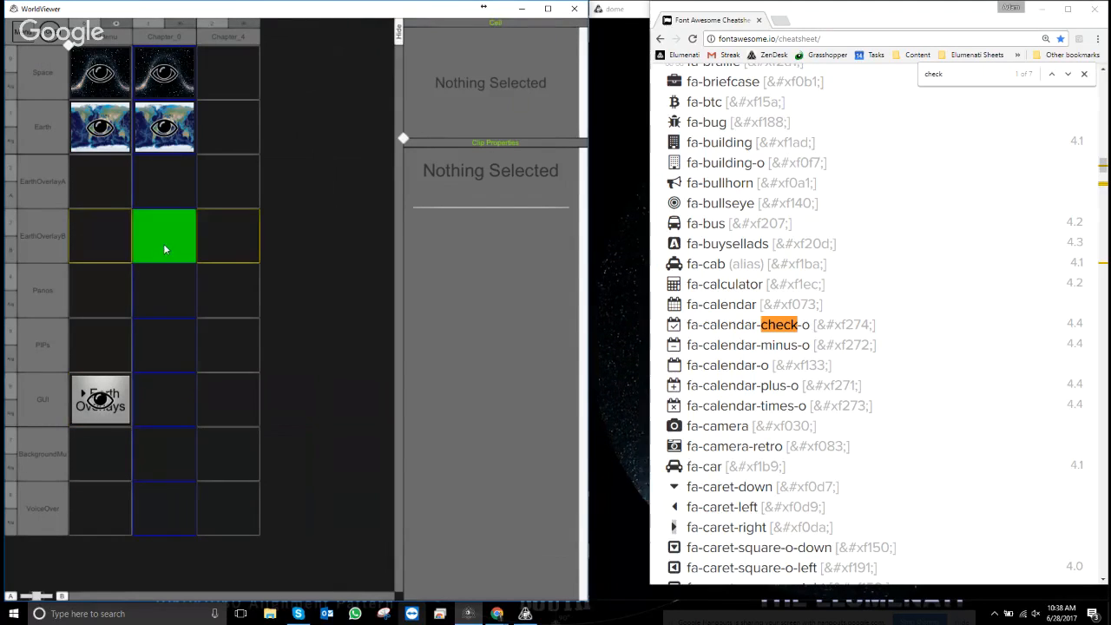
- Show Chapter_0 and preview it without the editor
click(170, 41)
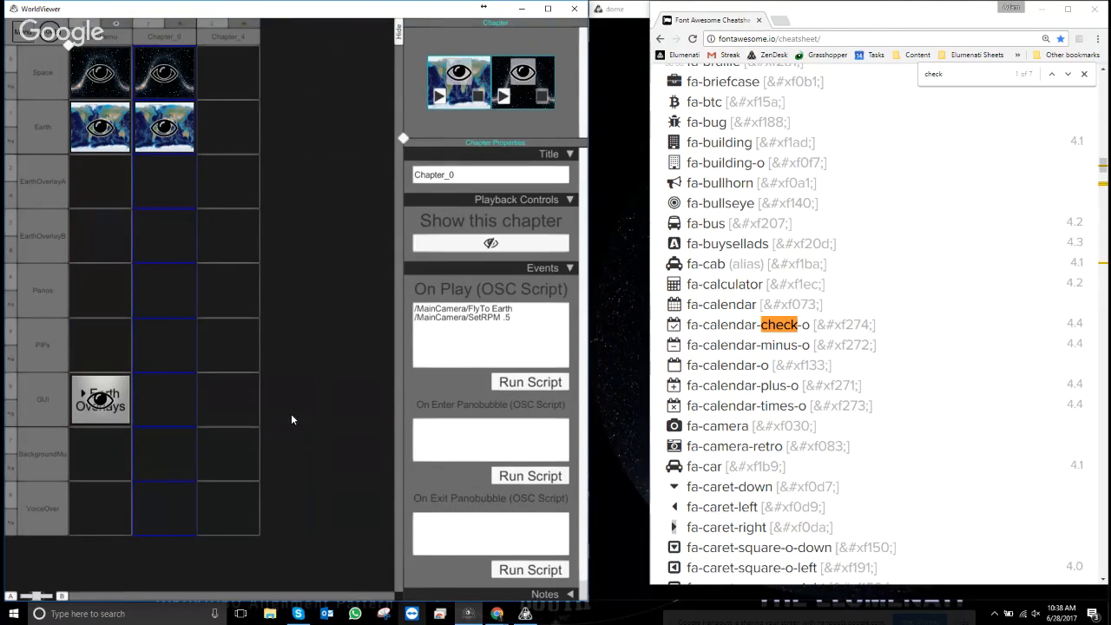
click(182, 24)
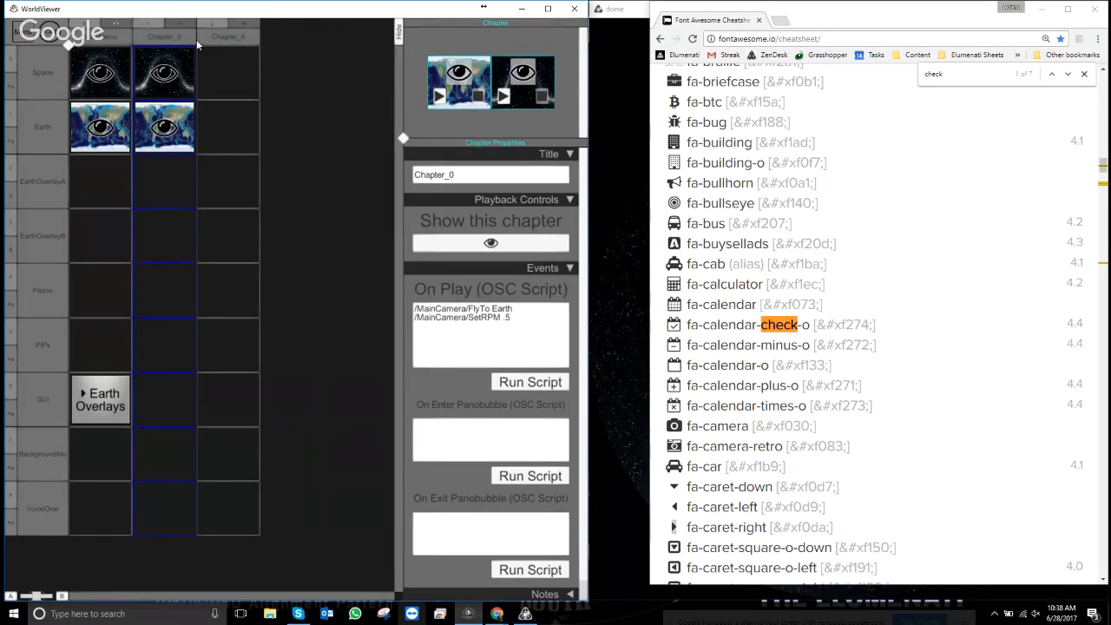
key(Escape)
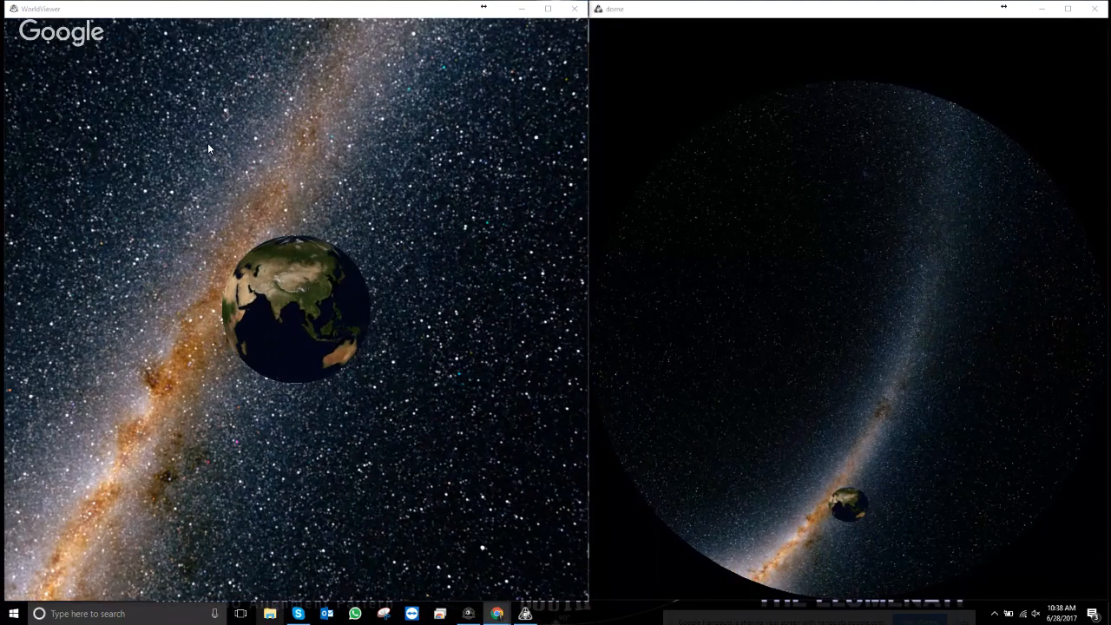
- Preview the scene, then retitle the copied chapter EarthOverlaysCH
click(208, 145)
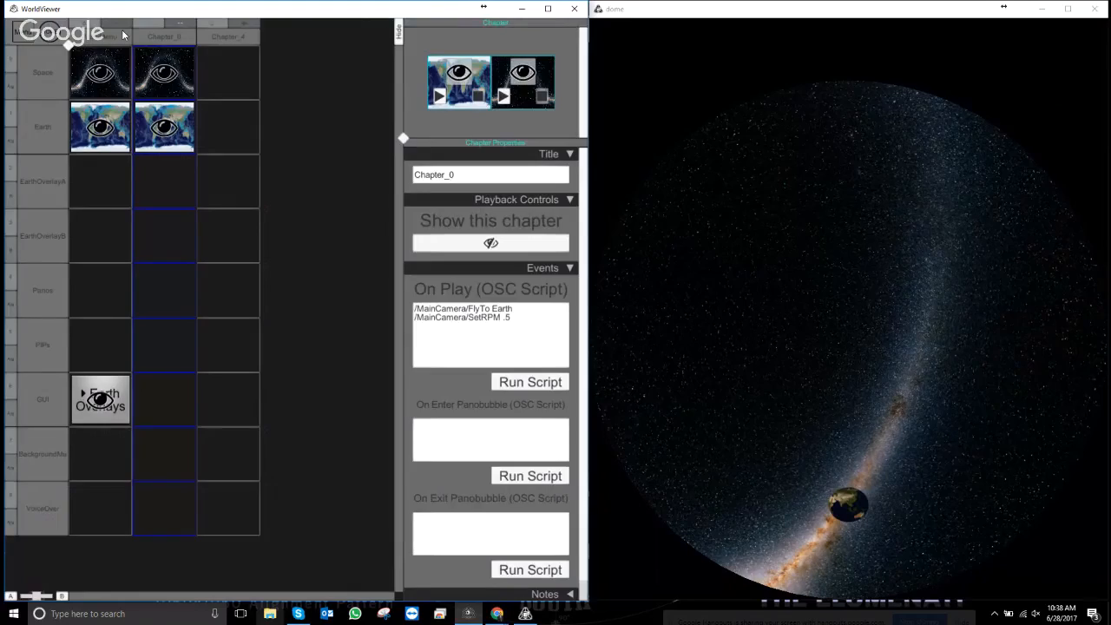
key(Escape)
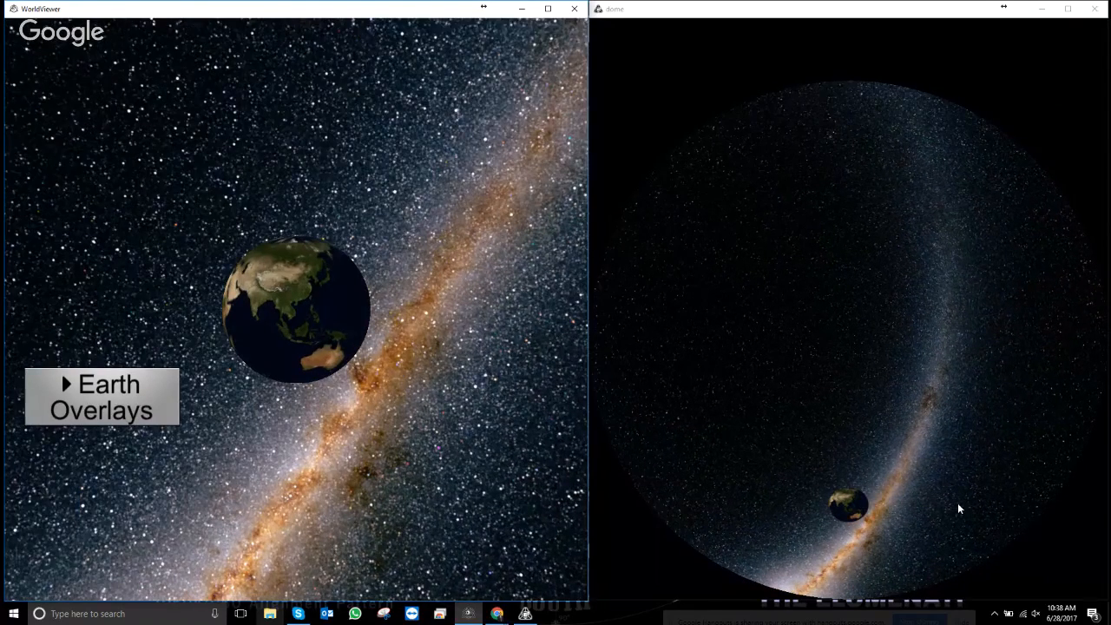
key(Escape)
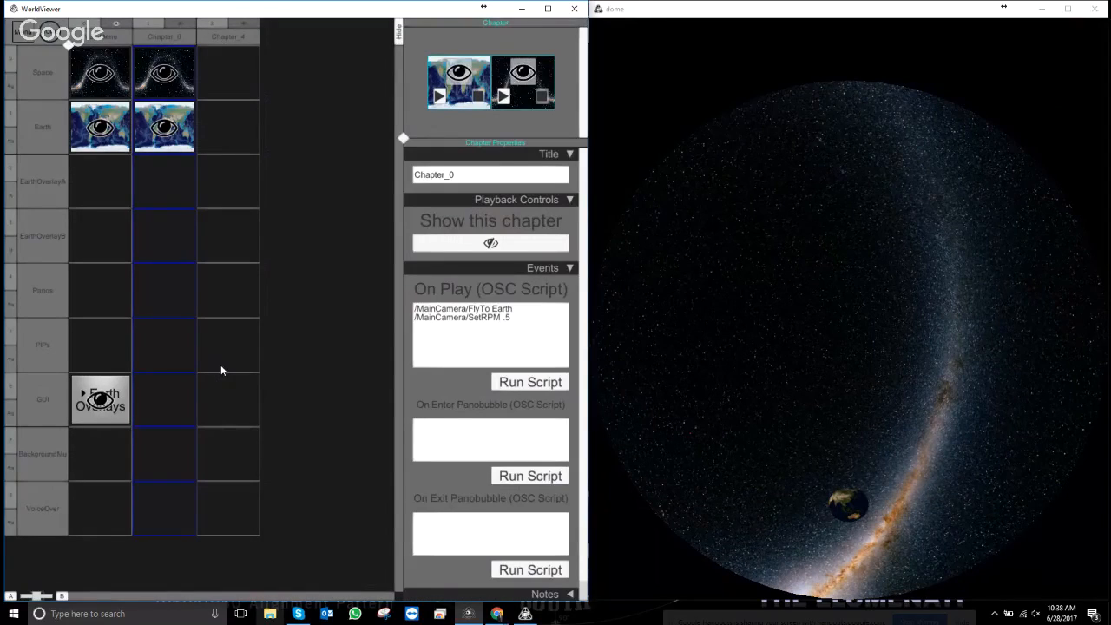
click(488, 177)
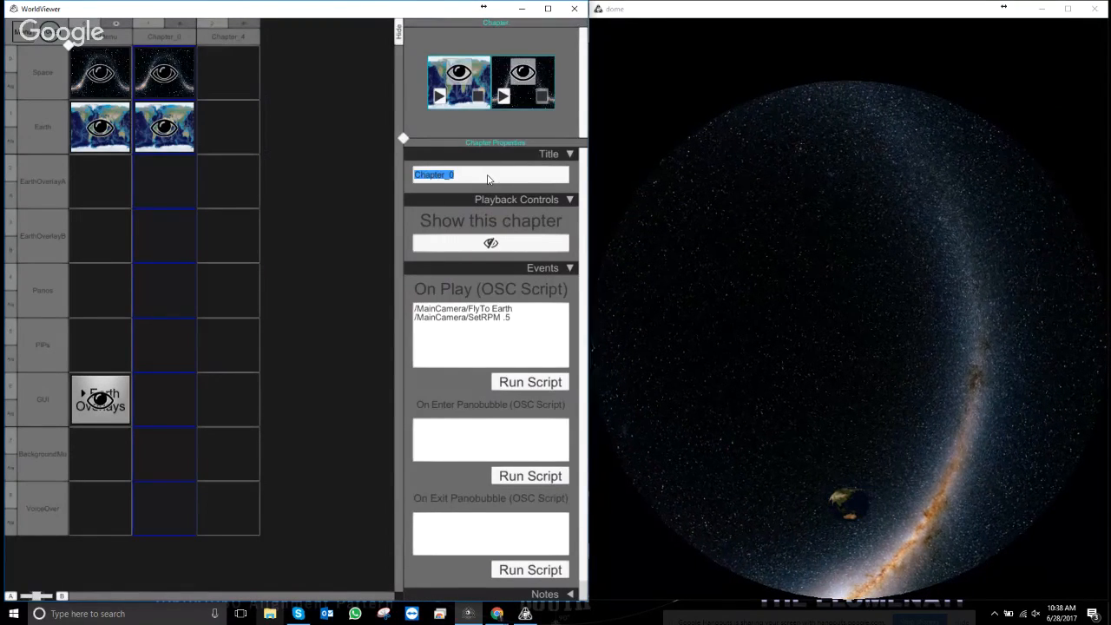
text(E)
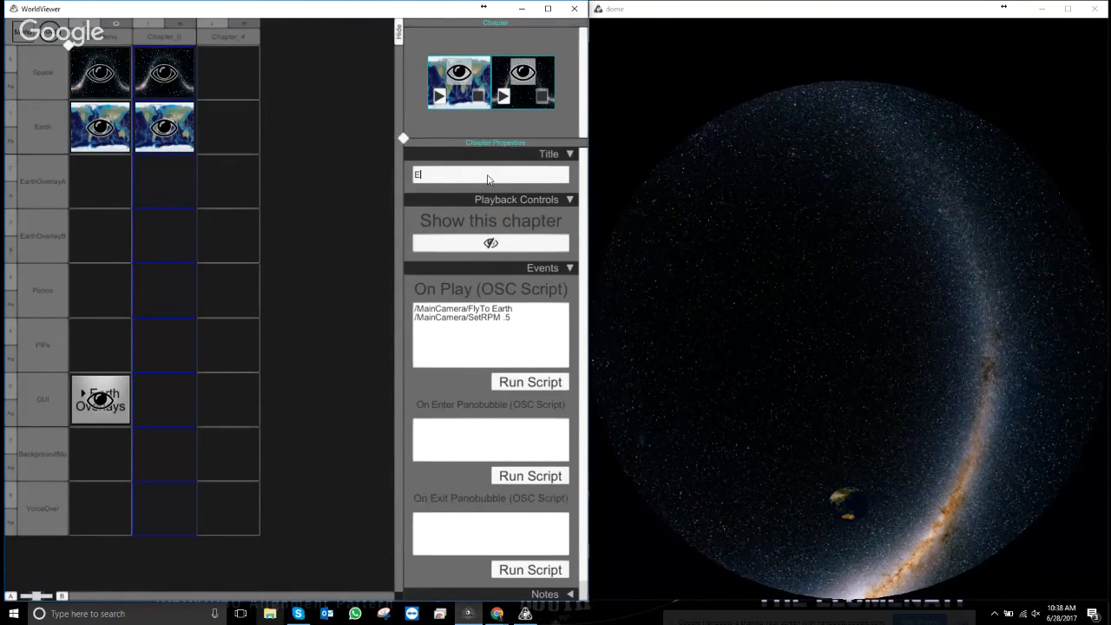
text(arthOverlays)
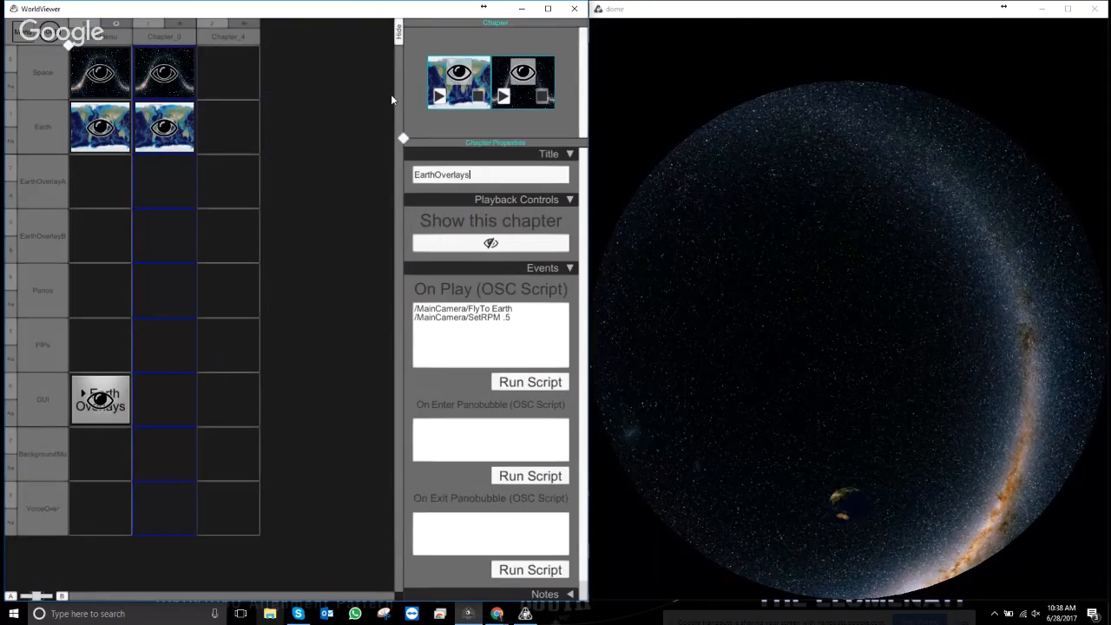
text(CH)
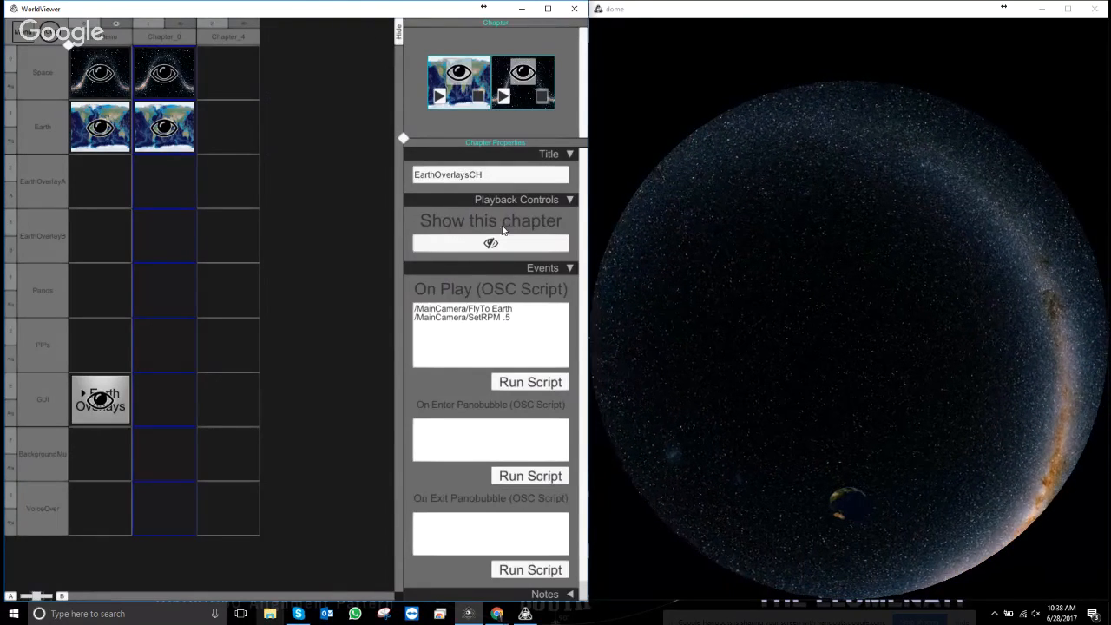
click(287, 175)
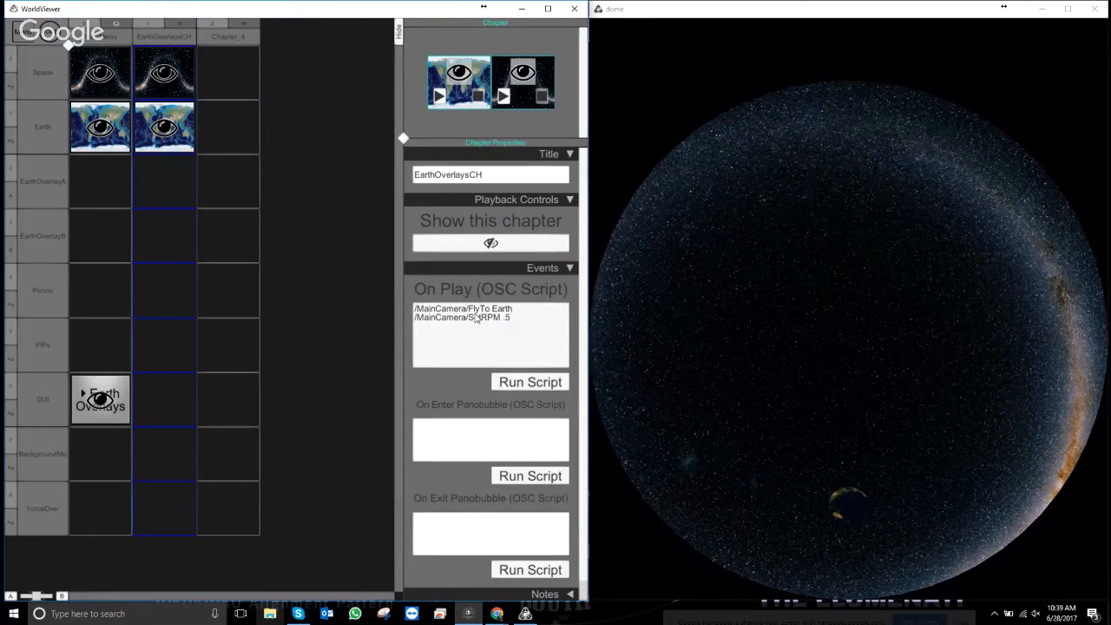
- Inspect the button and Earth clips, then the EarthOverlaysCH chapter properties
click(100, 399)
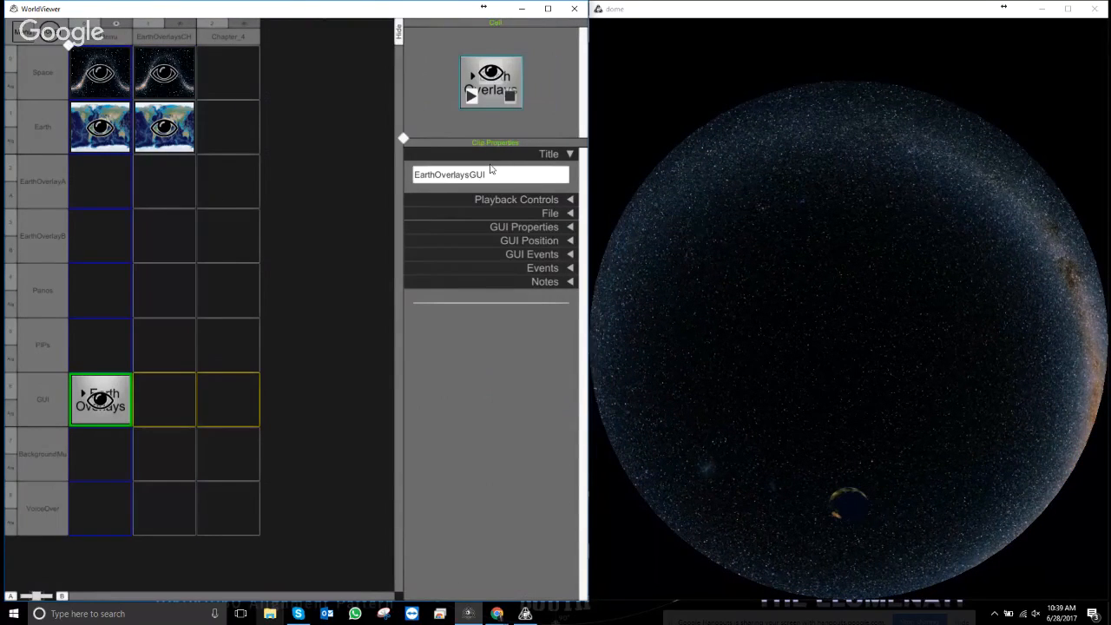
click(177, 137)
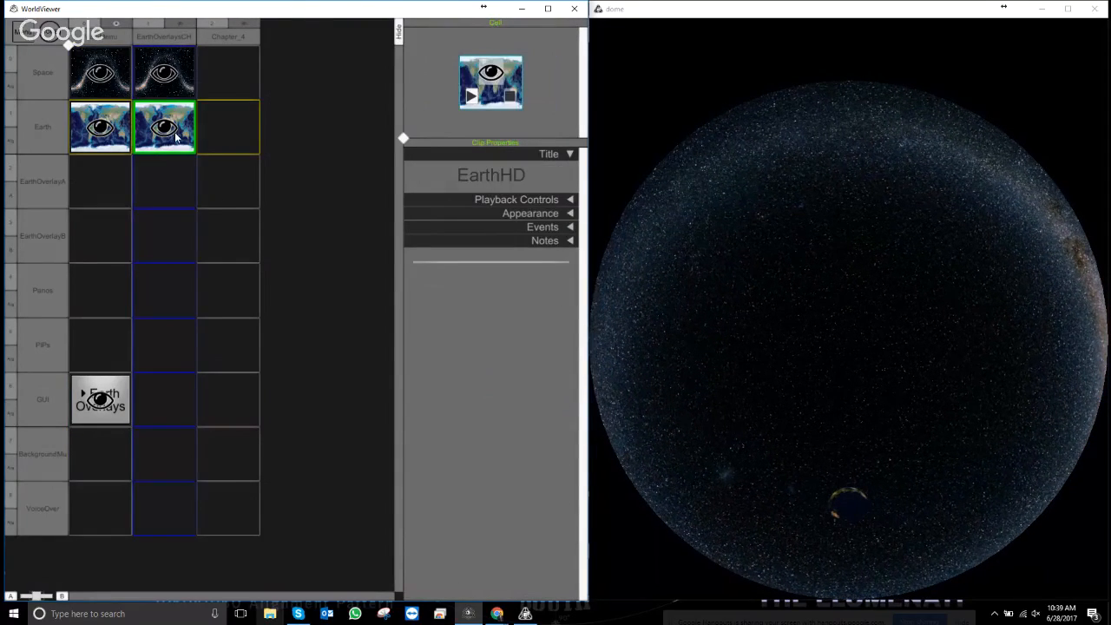
click(165, 37)
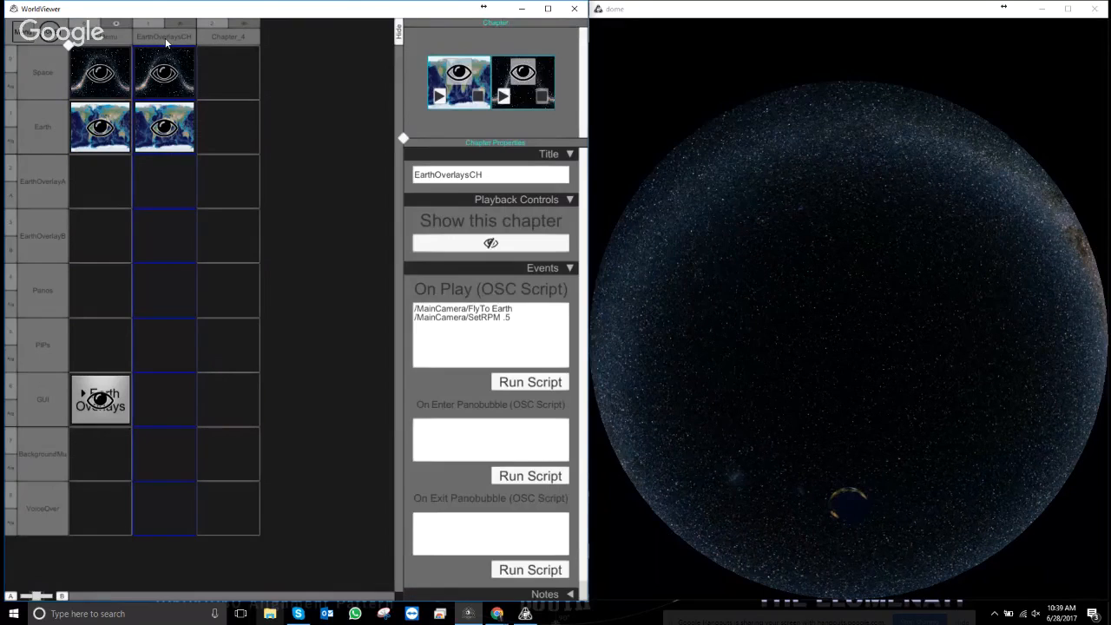
- Rename the MainMenu chapter header to MainMenuCH and select its Earth Overlays GUI cell
double_click(115, 37)
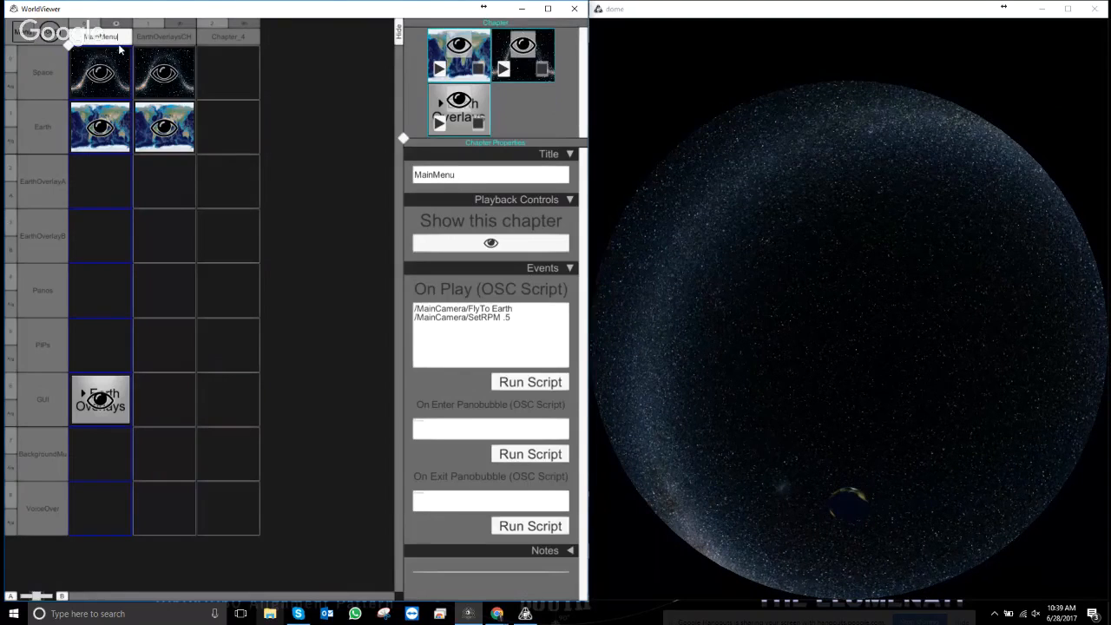
text(CH)
key(Return)
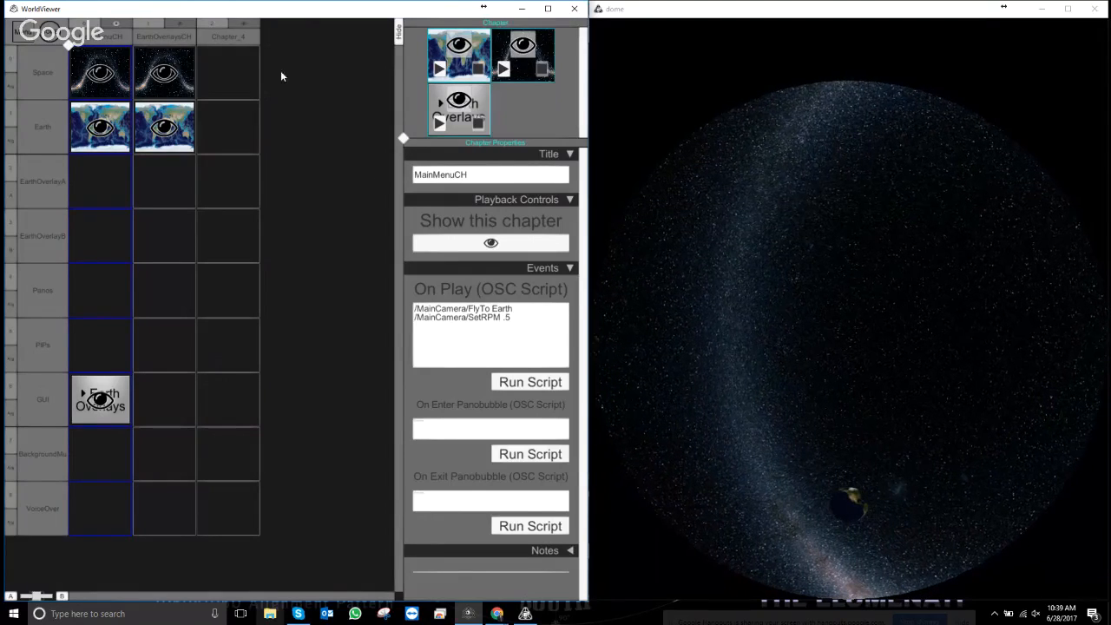
click(121, 413)
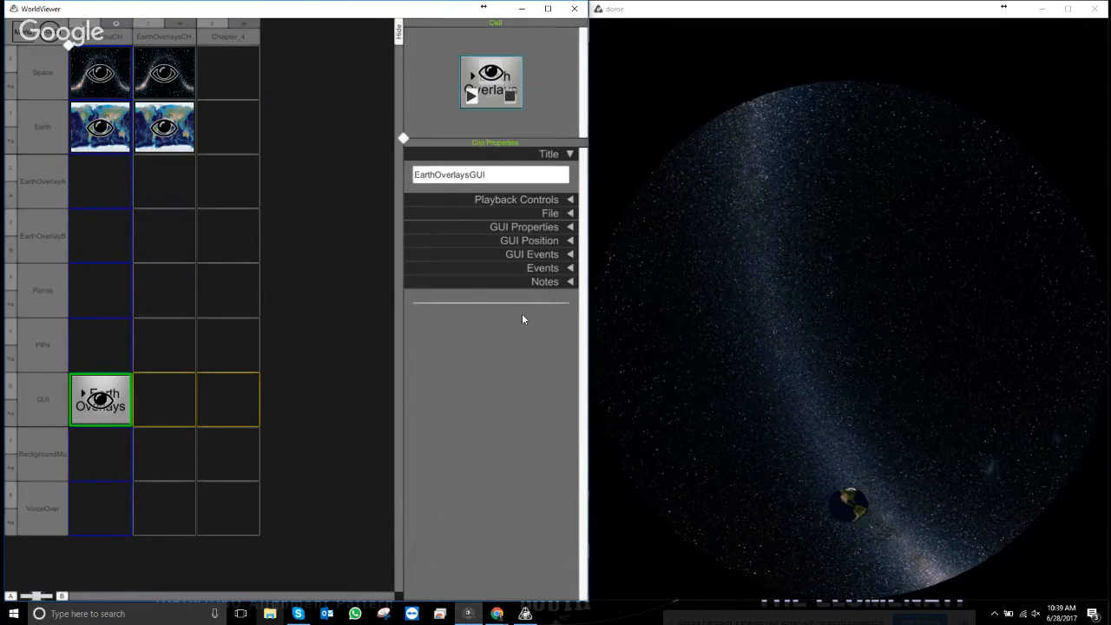
- Collapse Events and expand GUI Events to show the empty On Click, On Hold and On Release OSC fields
click(570, 267)
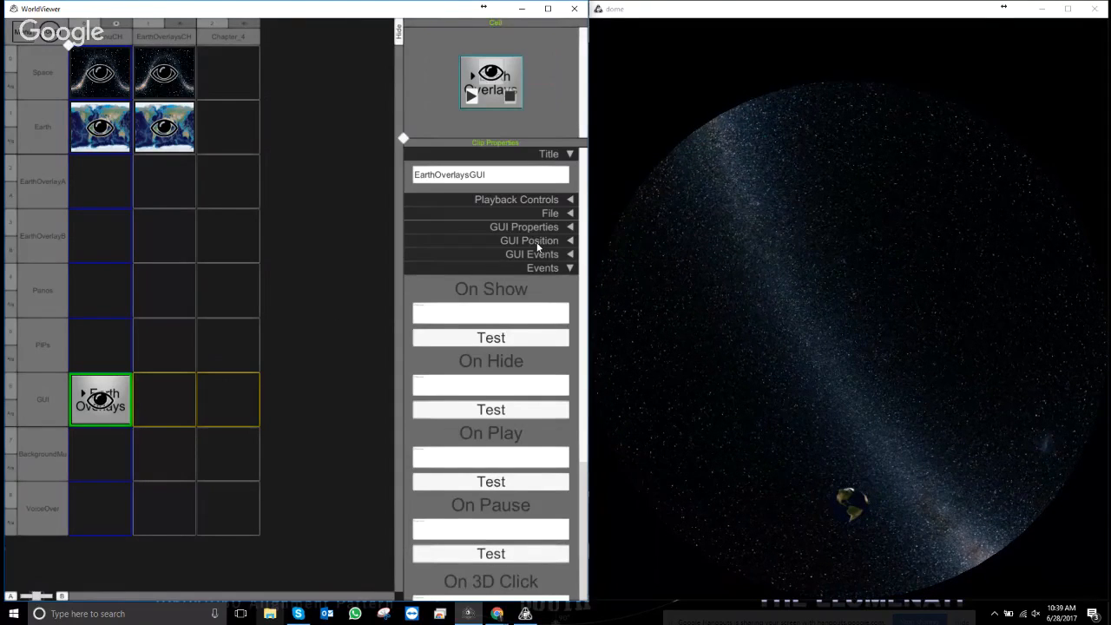
click(570, 253)
click(570, 253)
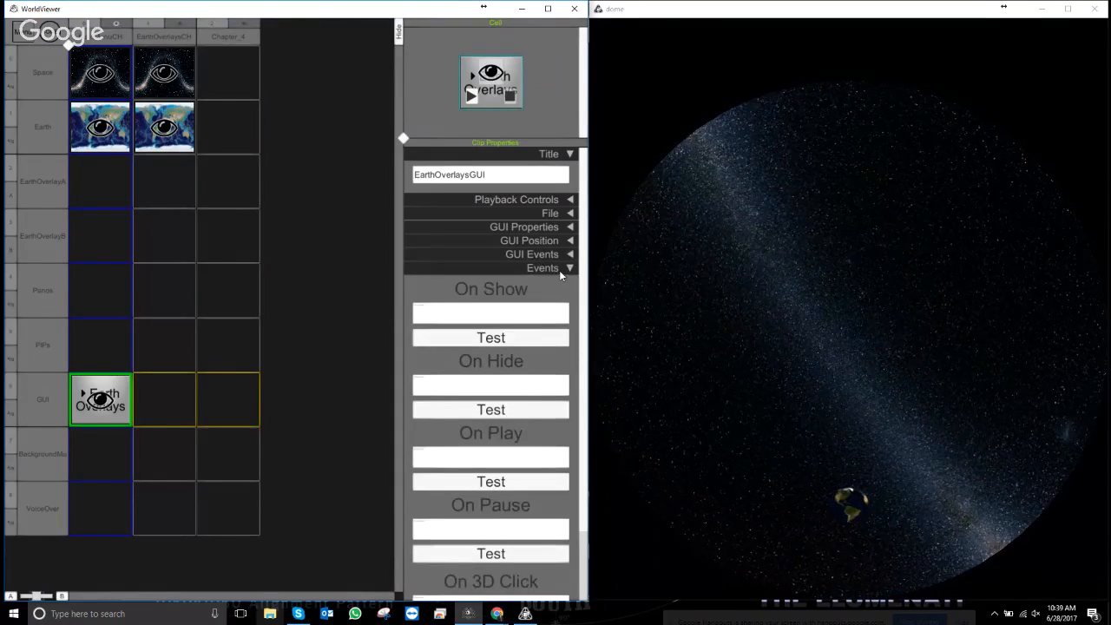
click(569, 267)
click(569, 253)
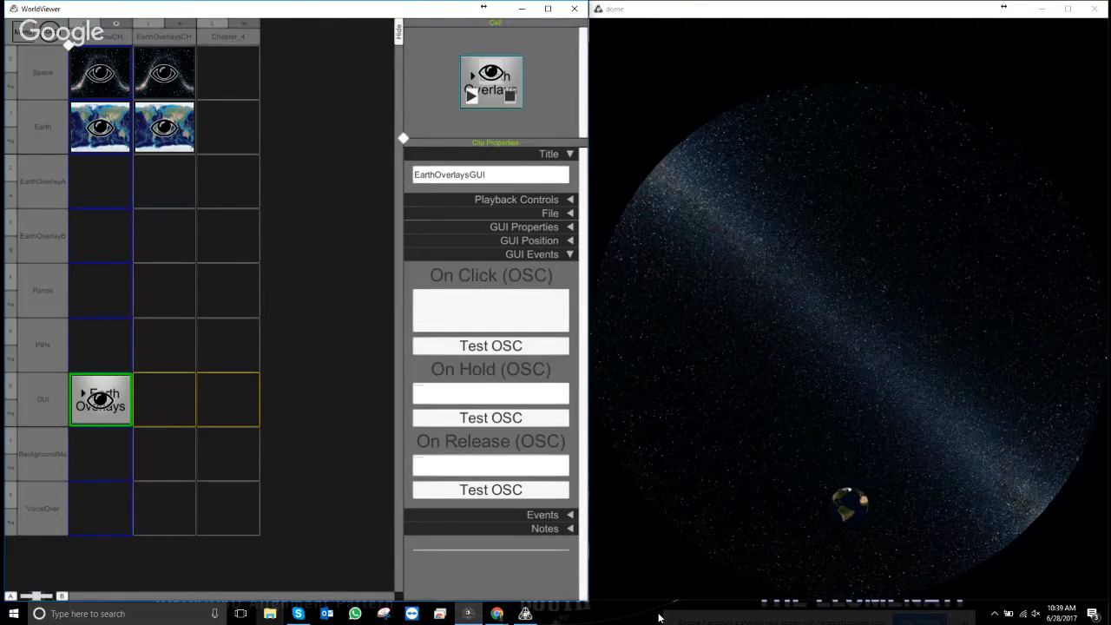
- Copy /PlayChapter EarthOverlaysCH from the EarthOverlaysCH chapter's Copy OSC list
right_click(174, 28)
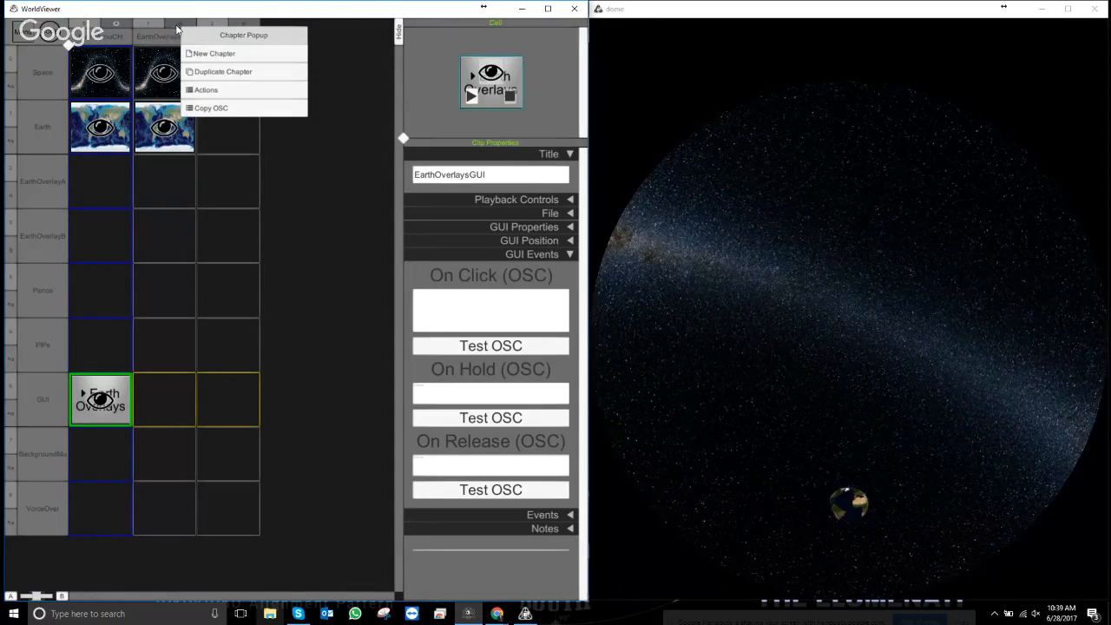
click(216, 108)
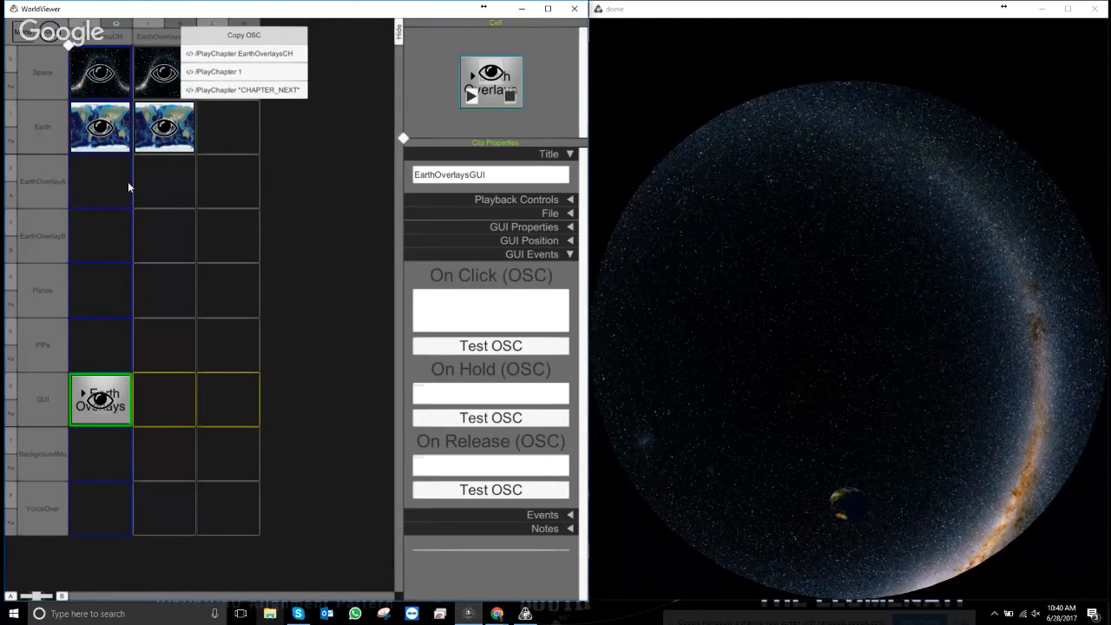
click(254, 53)
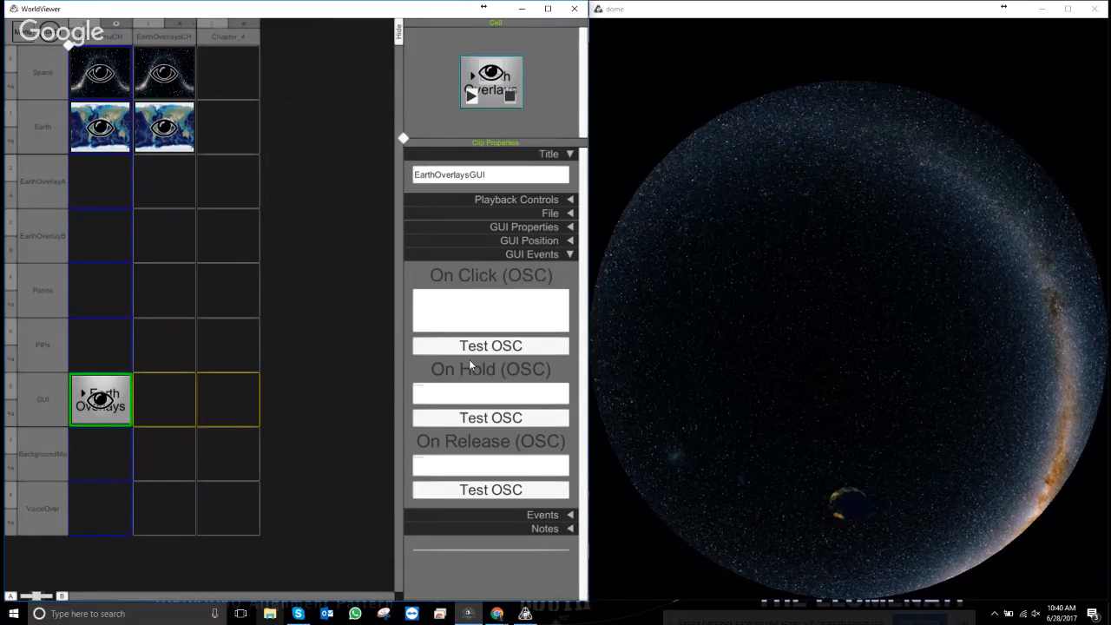
- Paste /PlayChapter EarthOverlaysCH into On Click, test it, and re-show the MainMenuCH chapter
right_click(453, 301)
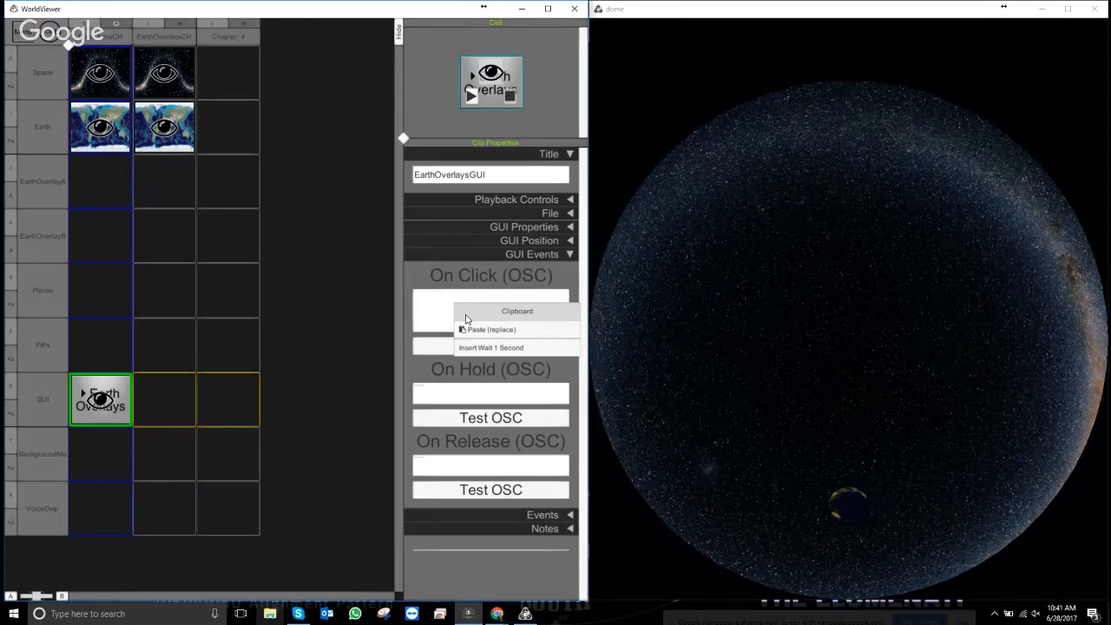
click(473, 329)
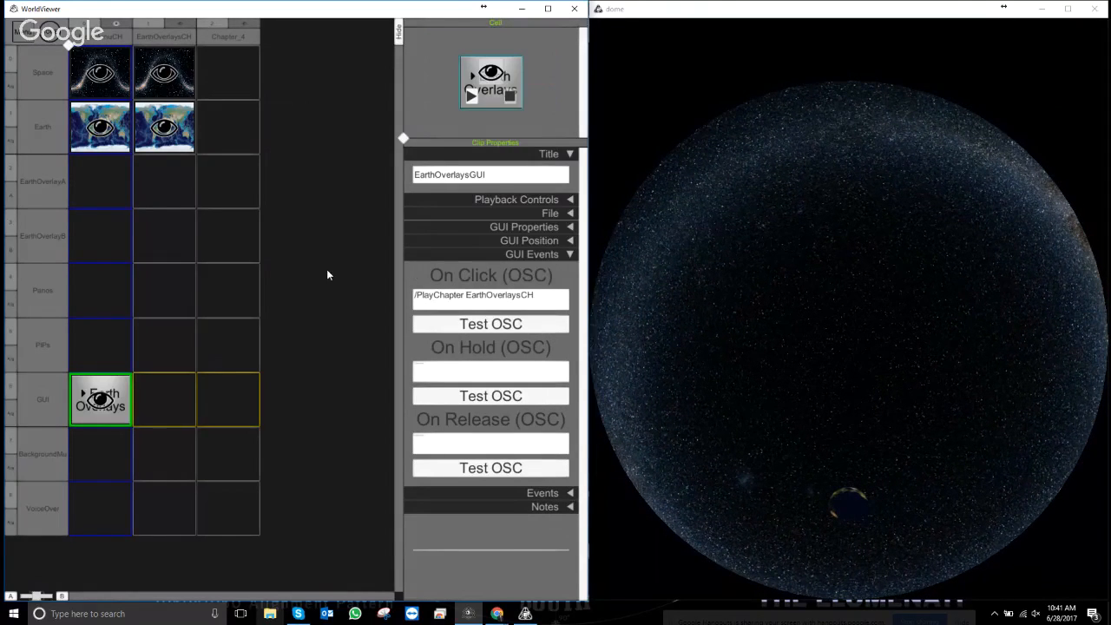
click(474, 324)
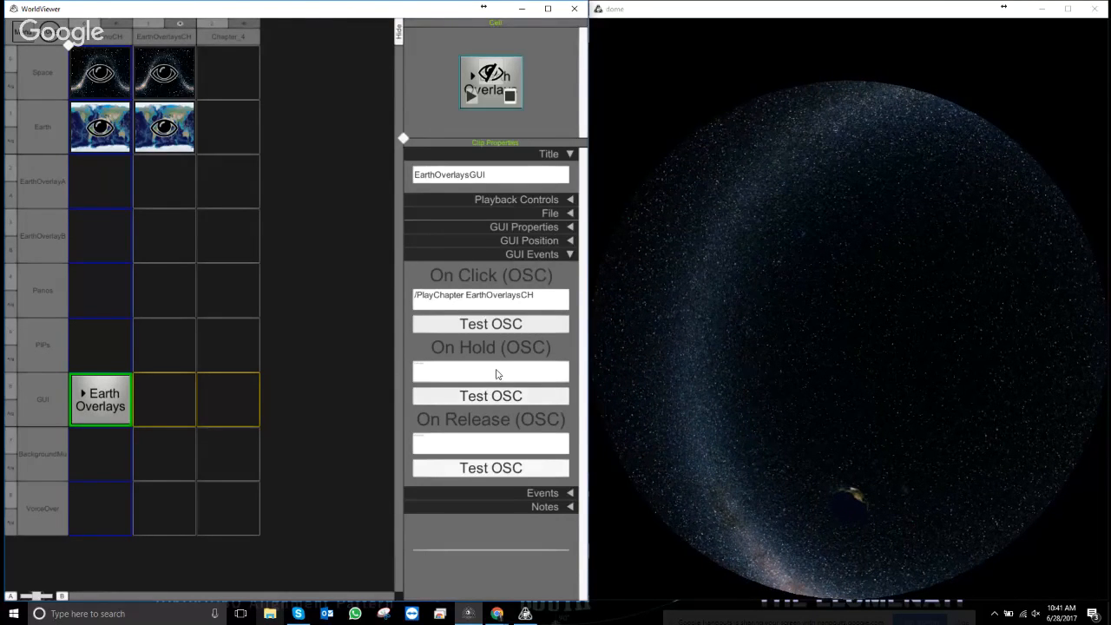
click(115, 26)
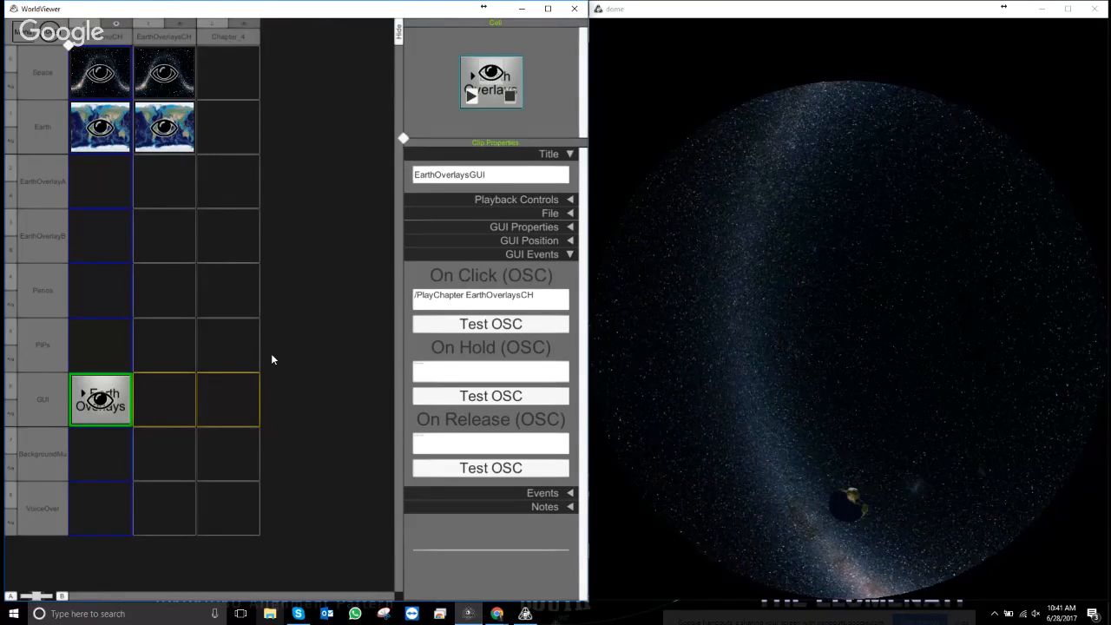
mouse_move(403, 139)
mouse_down()
mouse_move(279, 165)
mouse_move(388, 152)
mouse_up()
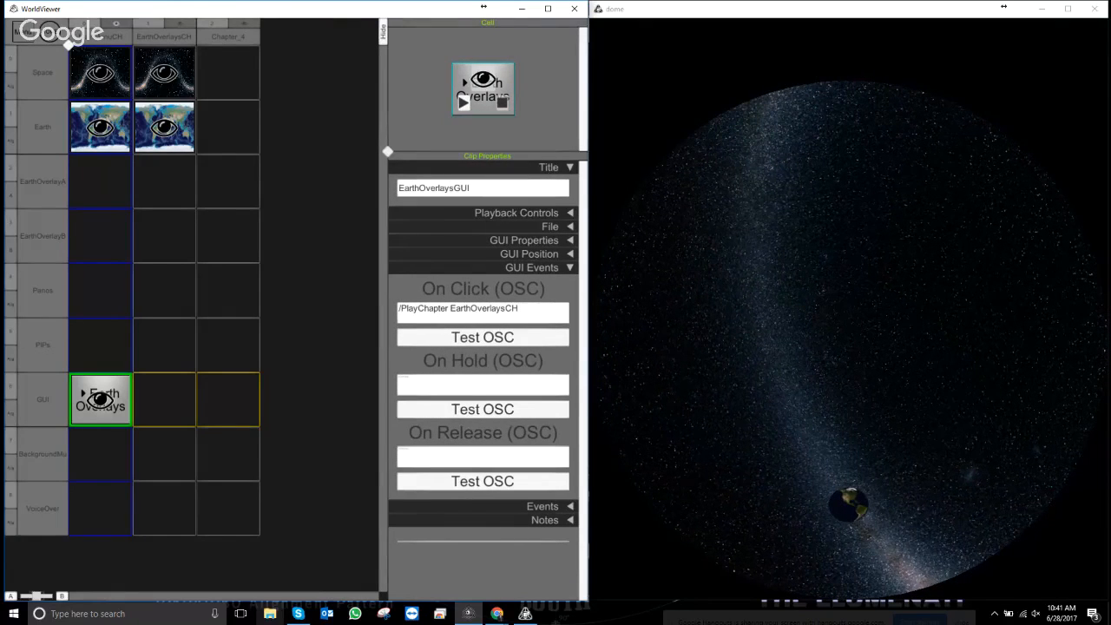
- Duplicate the EarthOverlaysCH chapter and name the copy PanosCH
right_click(174, 42)
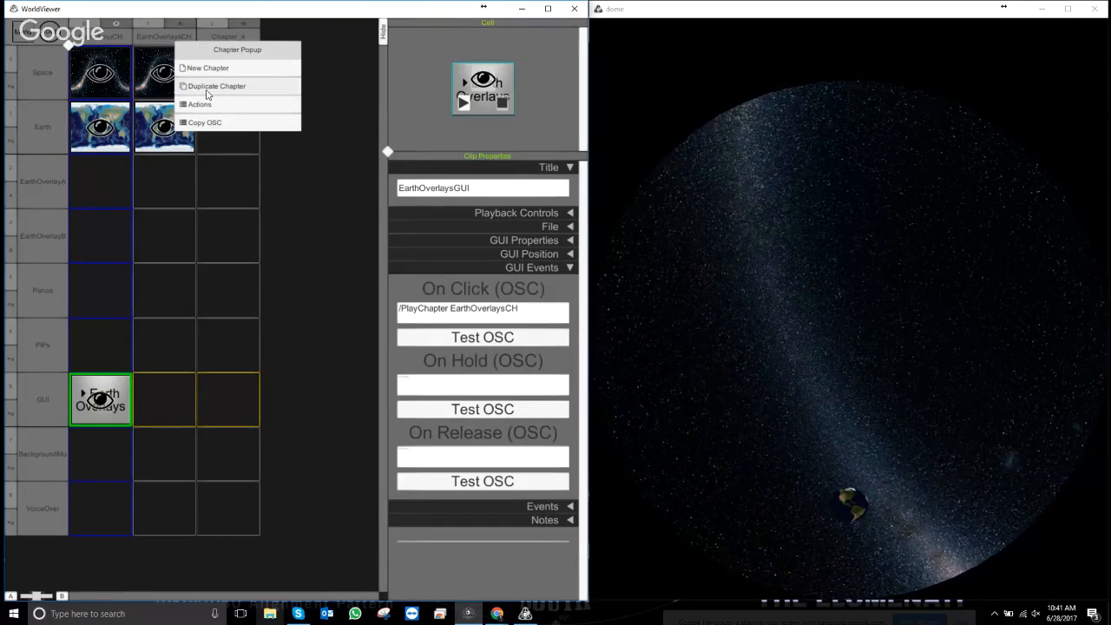
click(210, 88)
click(234, 39)
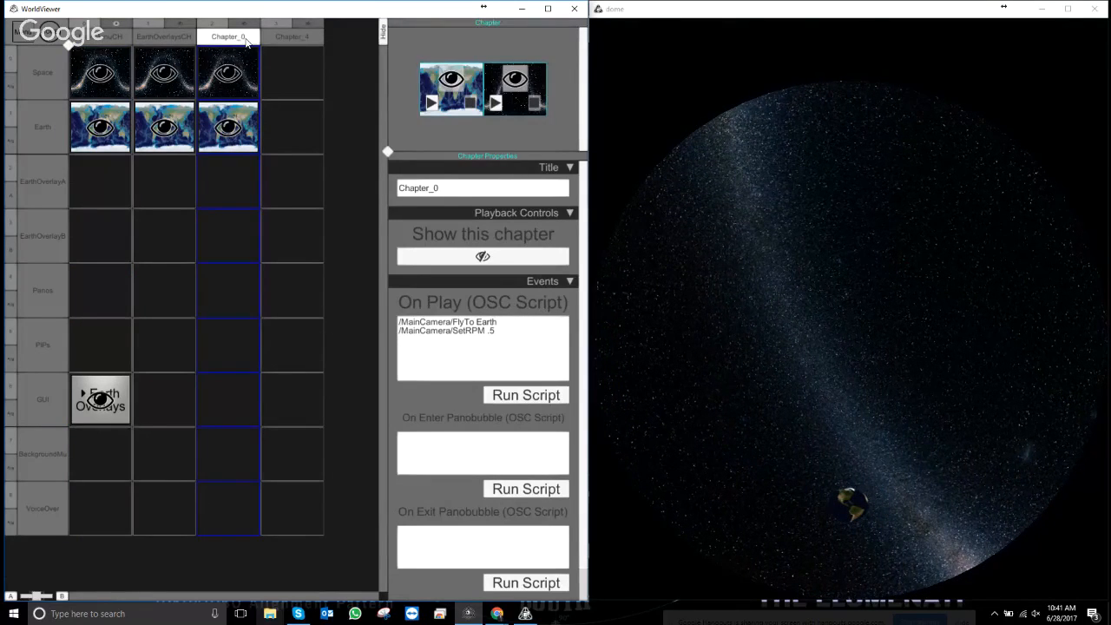
click(247, 41)
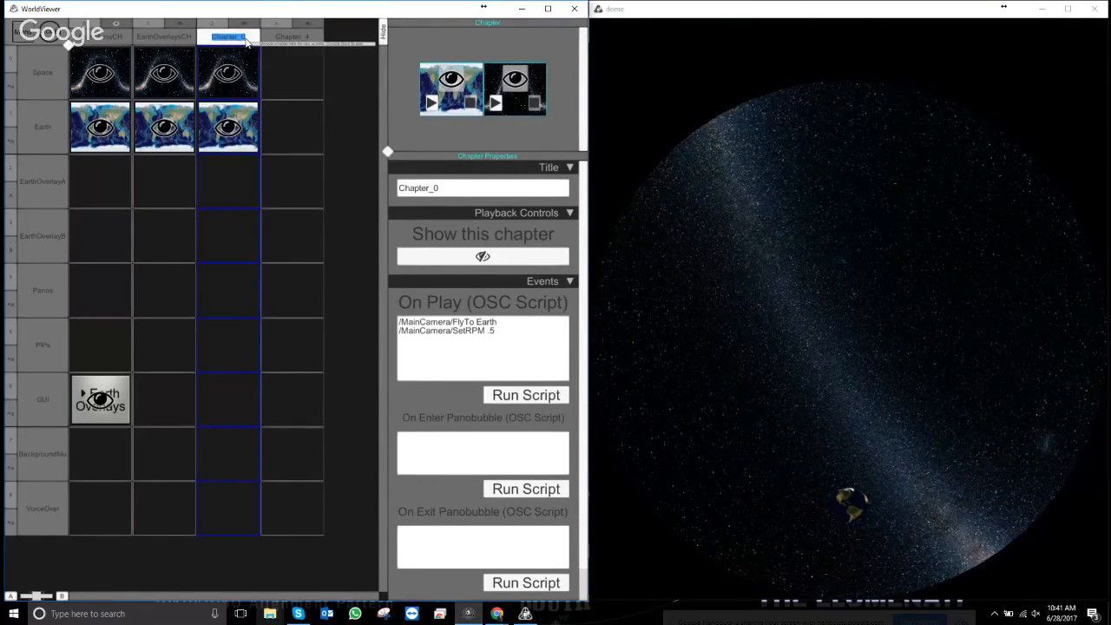
text(Pano)
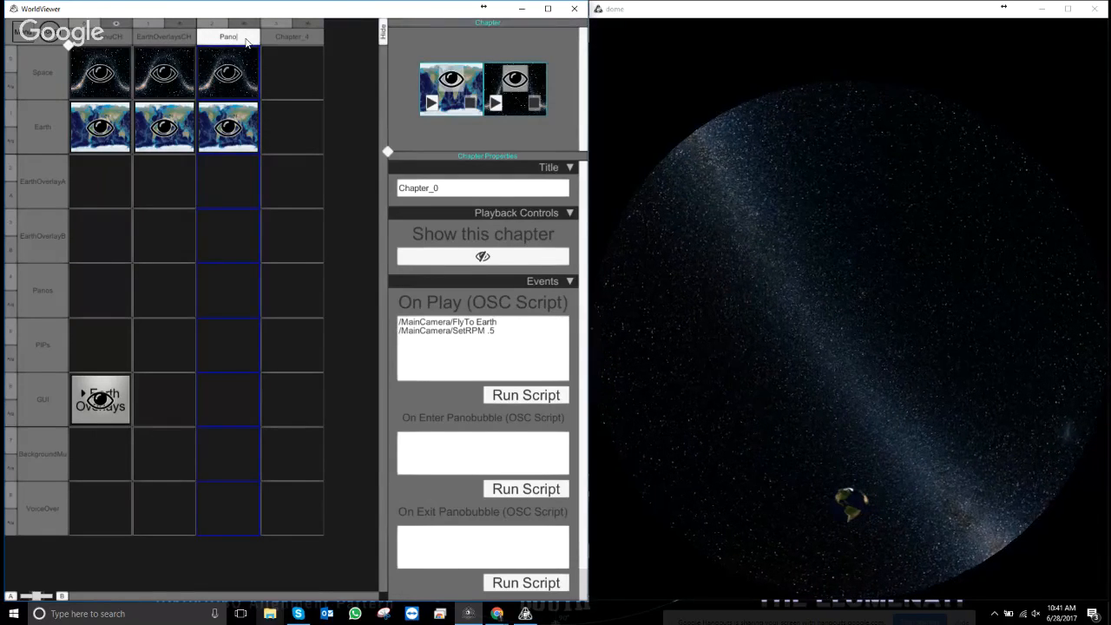
text(s)
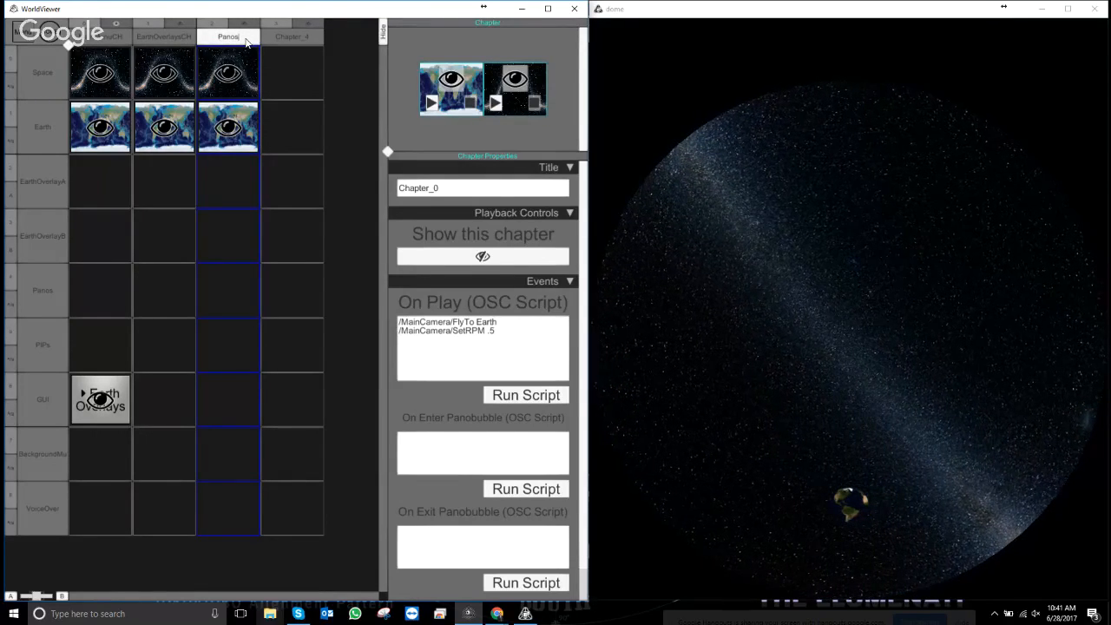
text(CH)
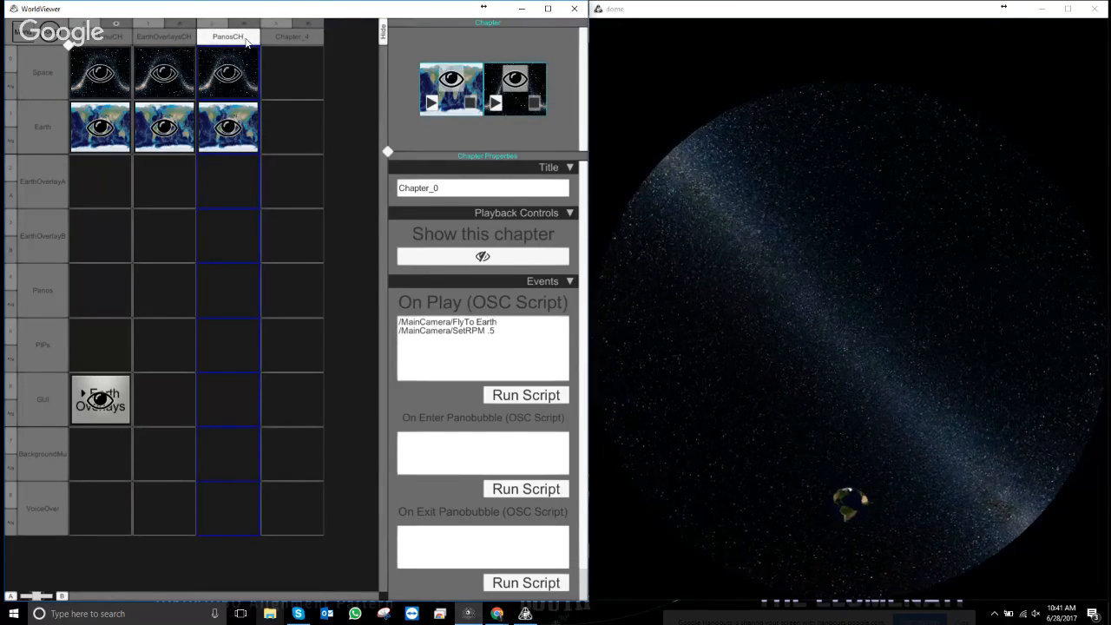
- Duplicate PanosCH and retitle the new Chapter_0 as YouTubeCH
right_click(263, 37)
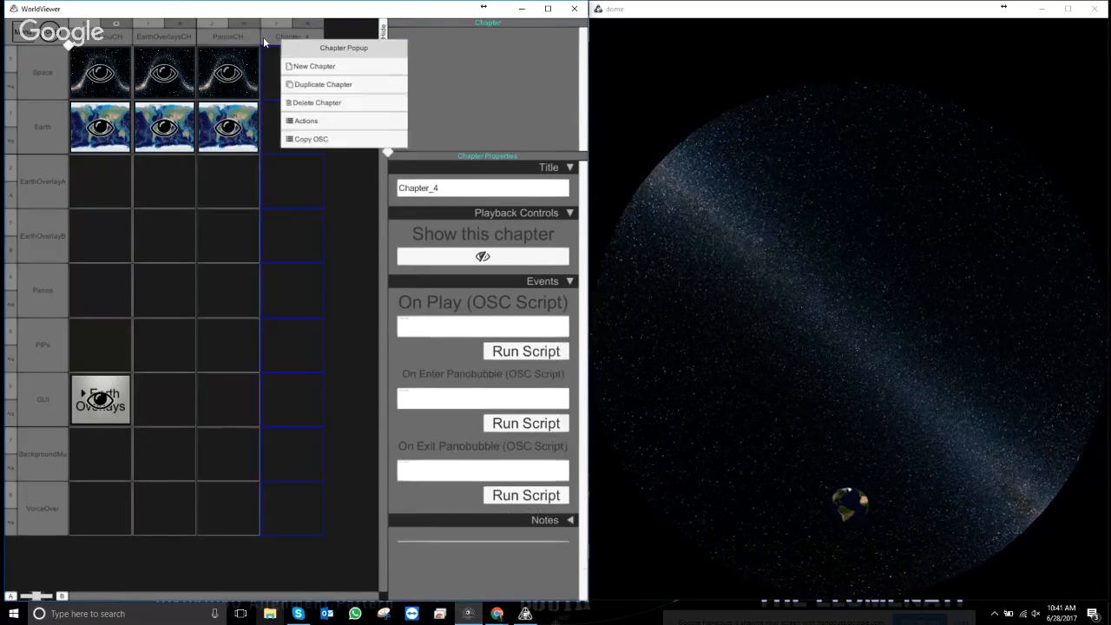
right_click(237, 41)
click(293, 84)
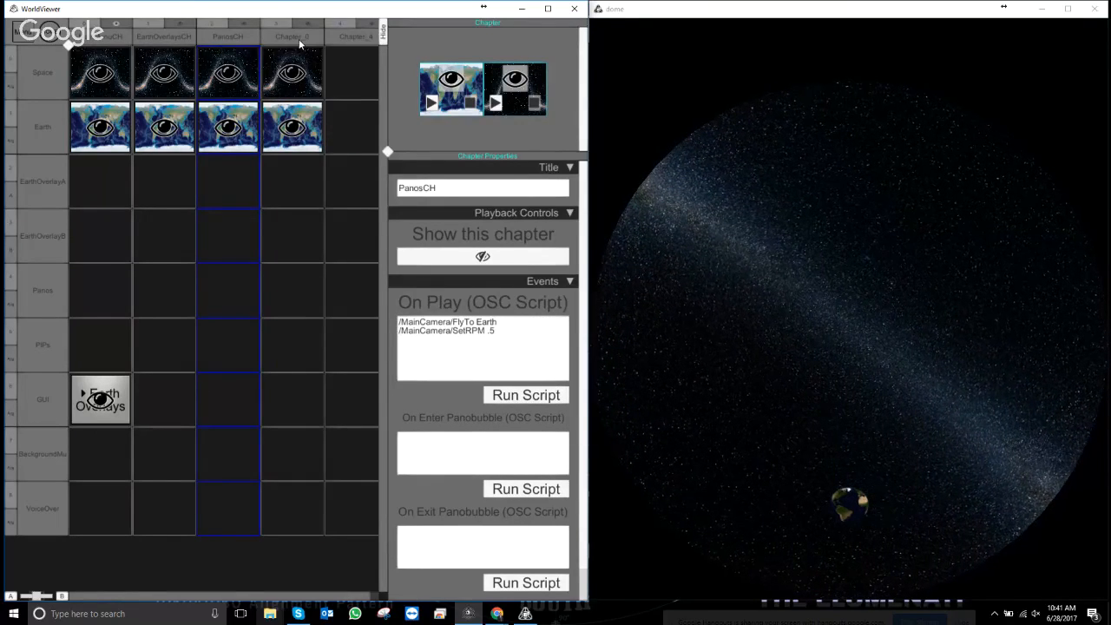
double_click(301, 41)
mouse_move(308, 40)
mouse_down()
mouse_move(250, 40)
mouse_move(306, 41)
mouse_up()
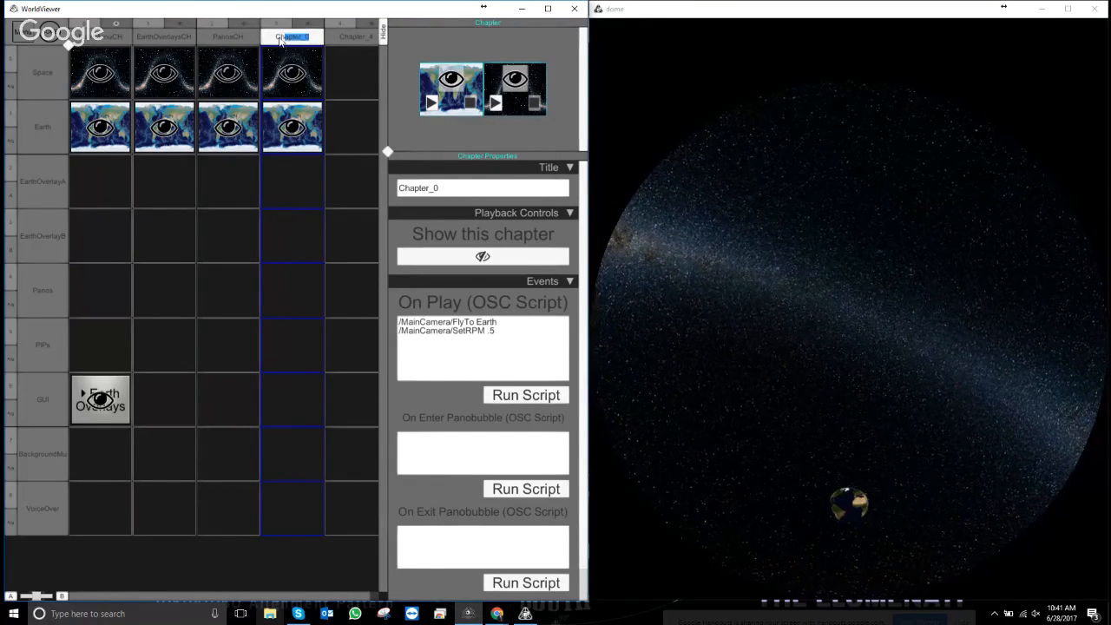
drag(455, 190, 310, 162)
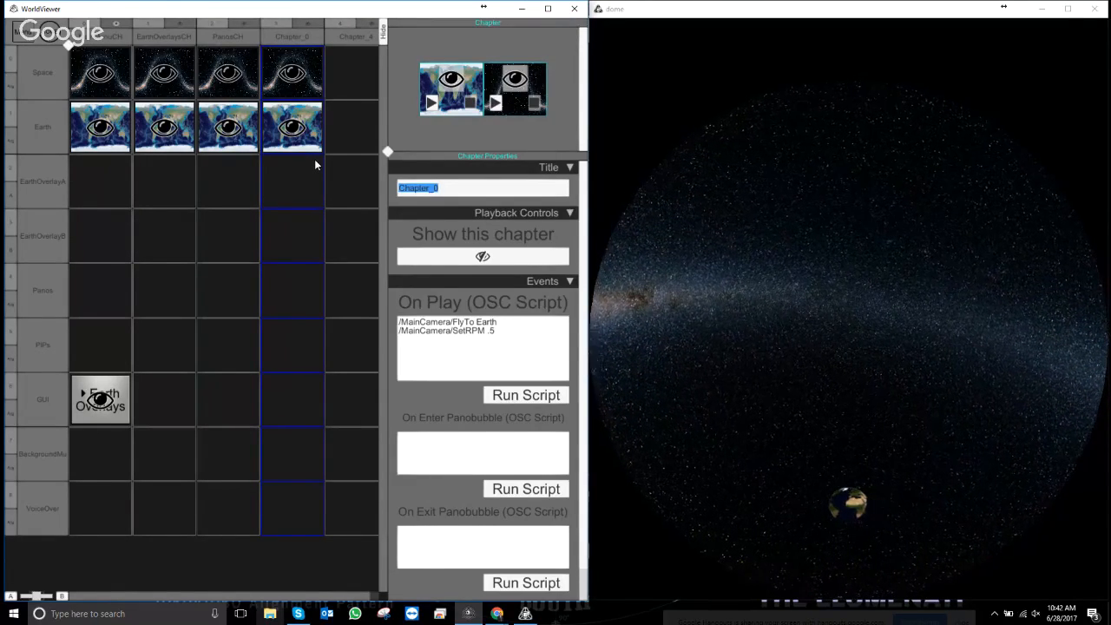
text(You)
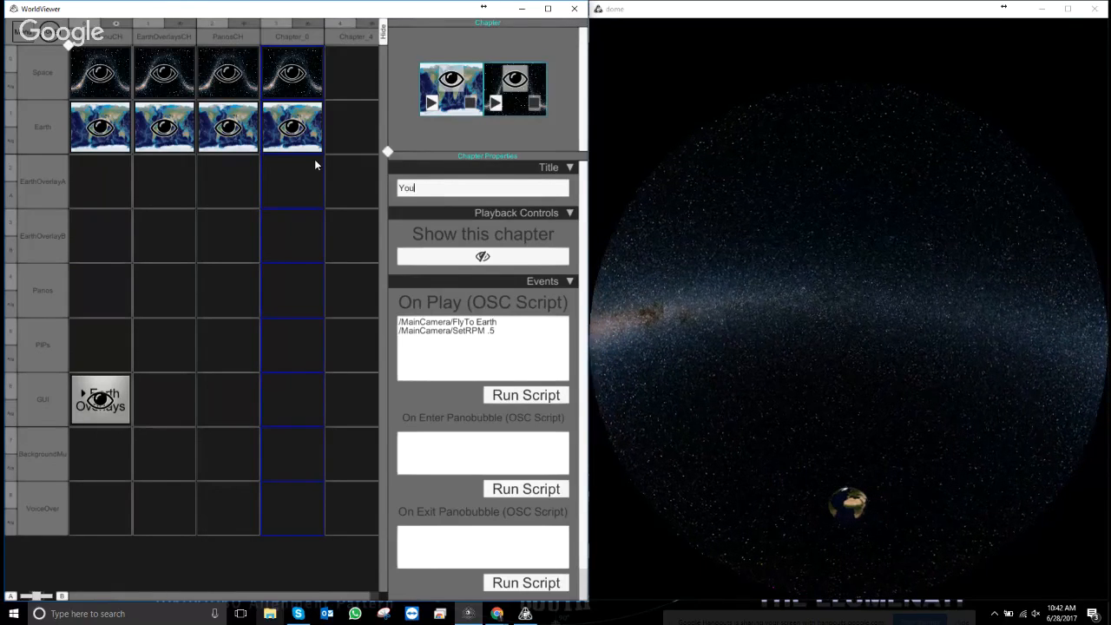
text(Tube)
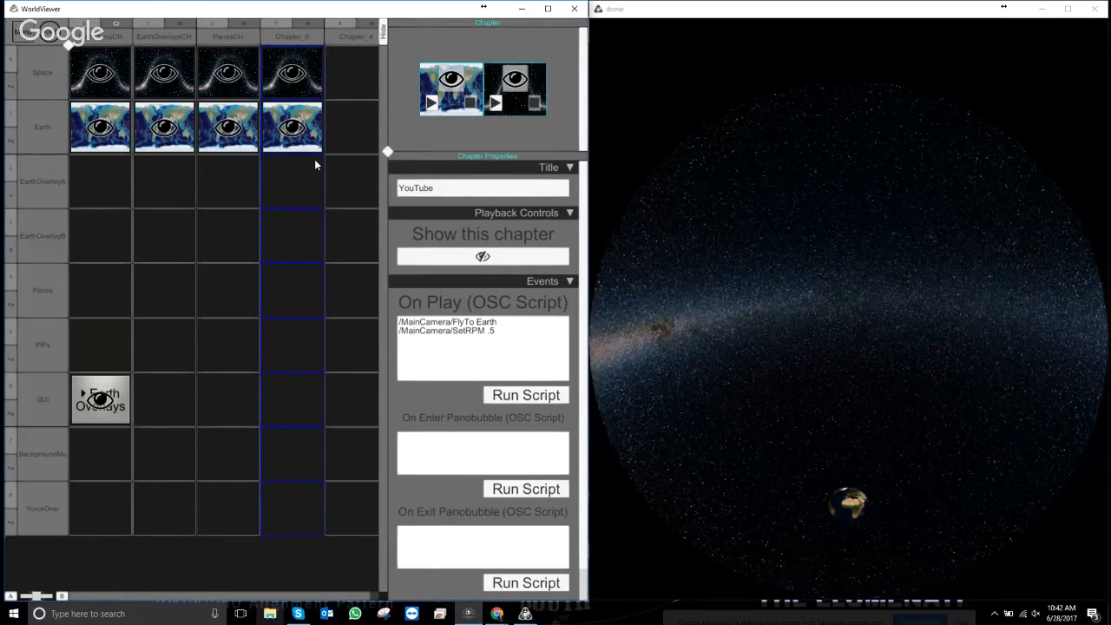
text(CH)
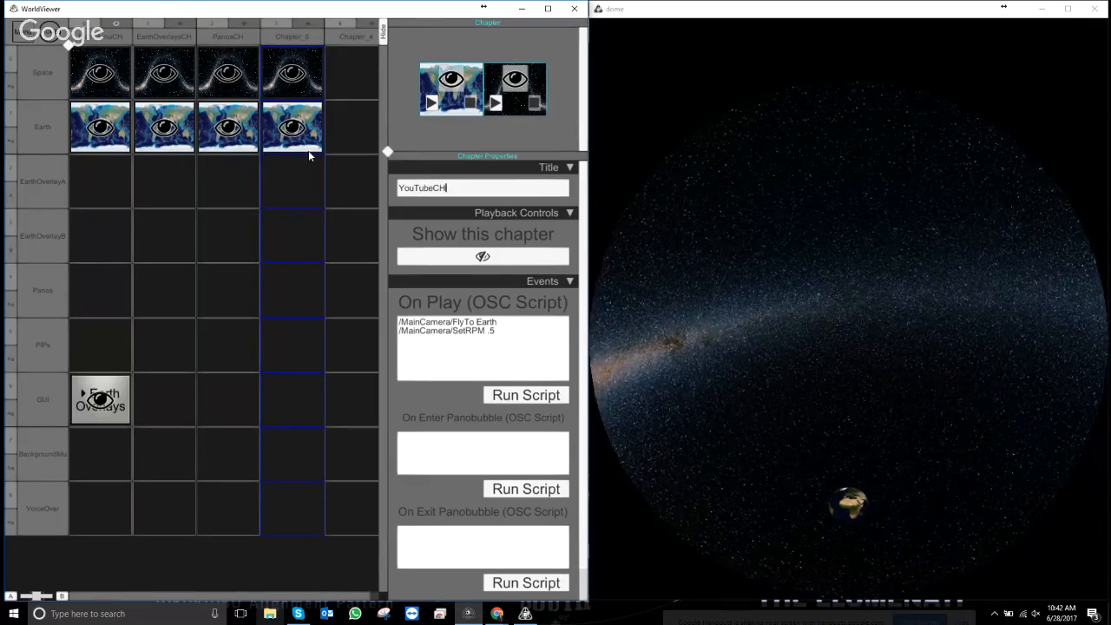
- Duplicate the YouTubeCH chapter and name the copy ExecutablesCH
right_click(304, 37)
click(331, 85)
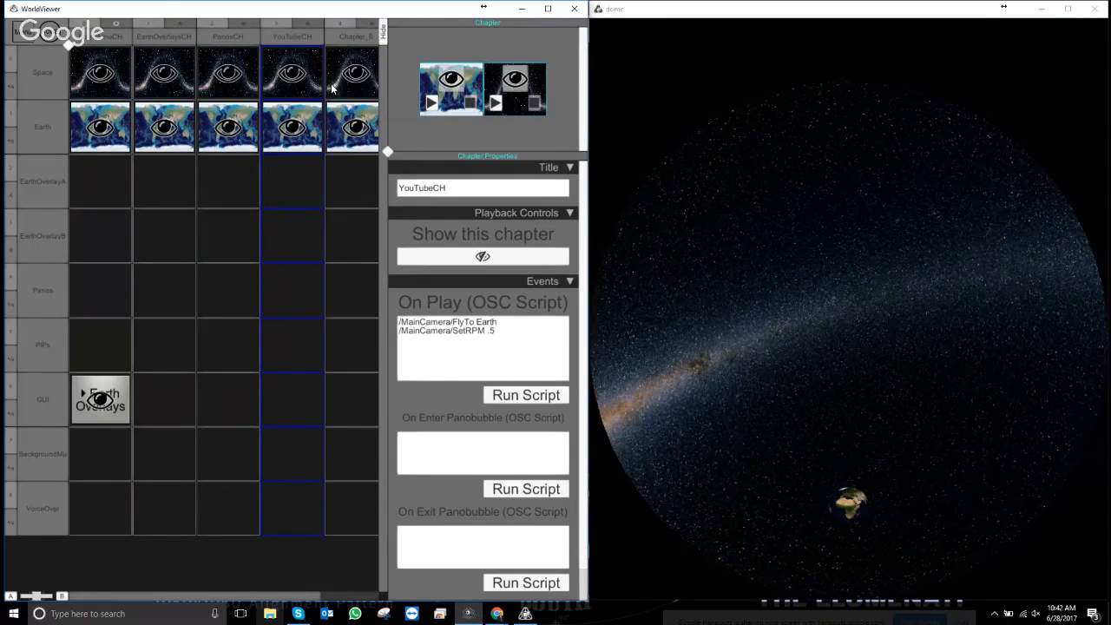
drag(289, 597, 349, 596)
click(301, 48)
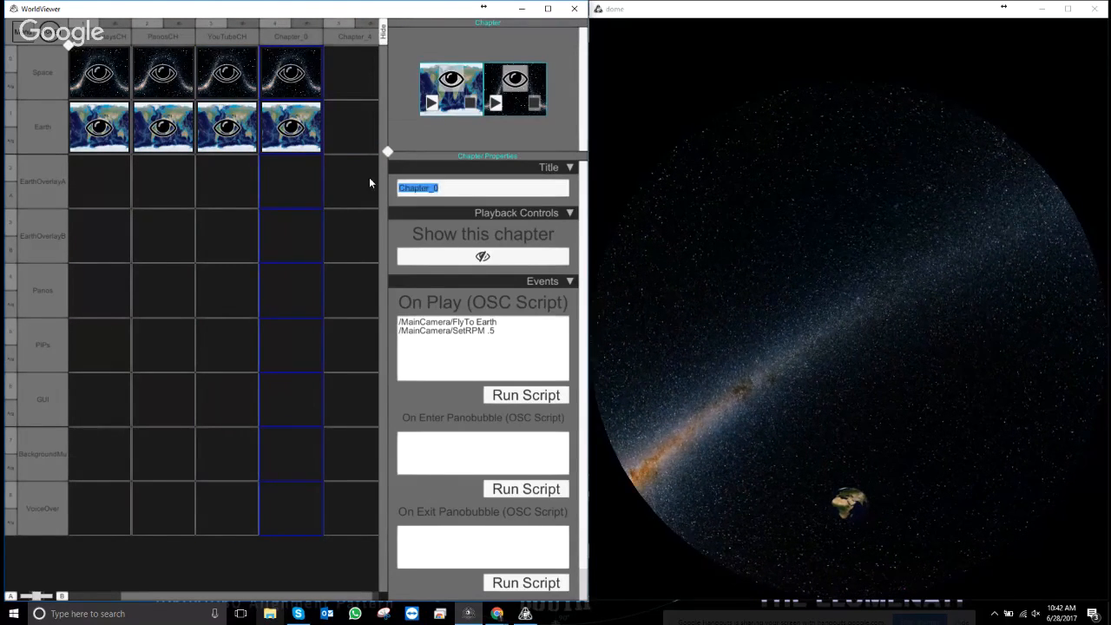
text(Executab)
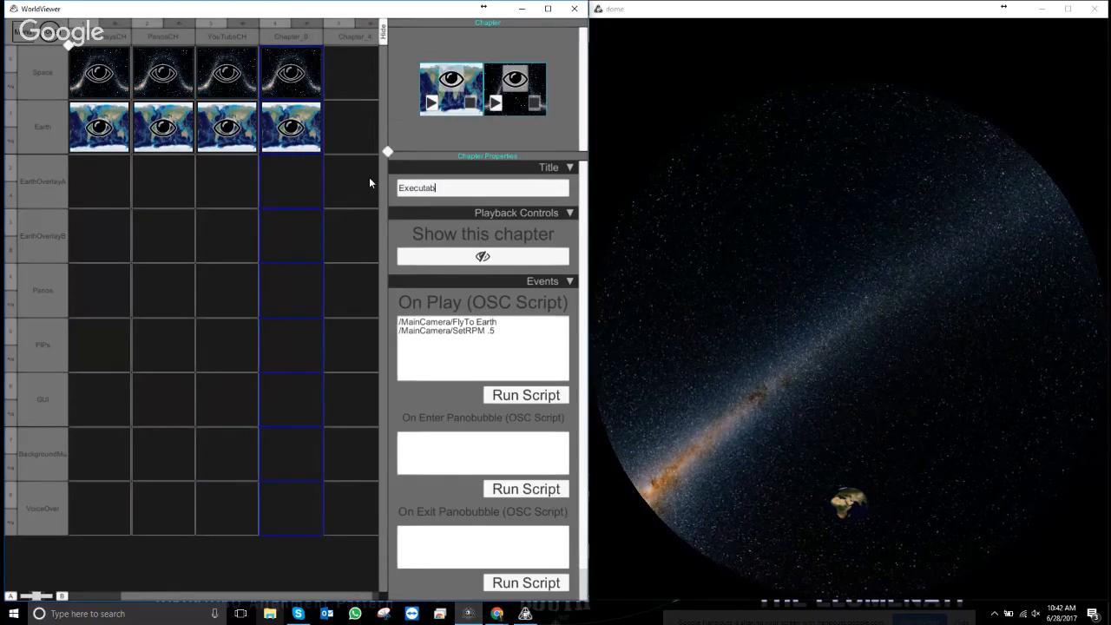
text(lesCH)
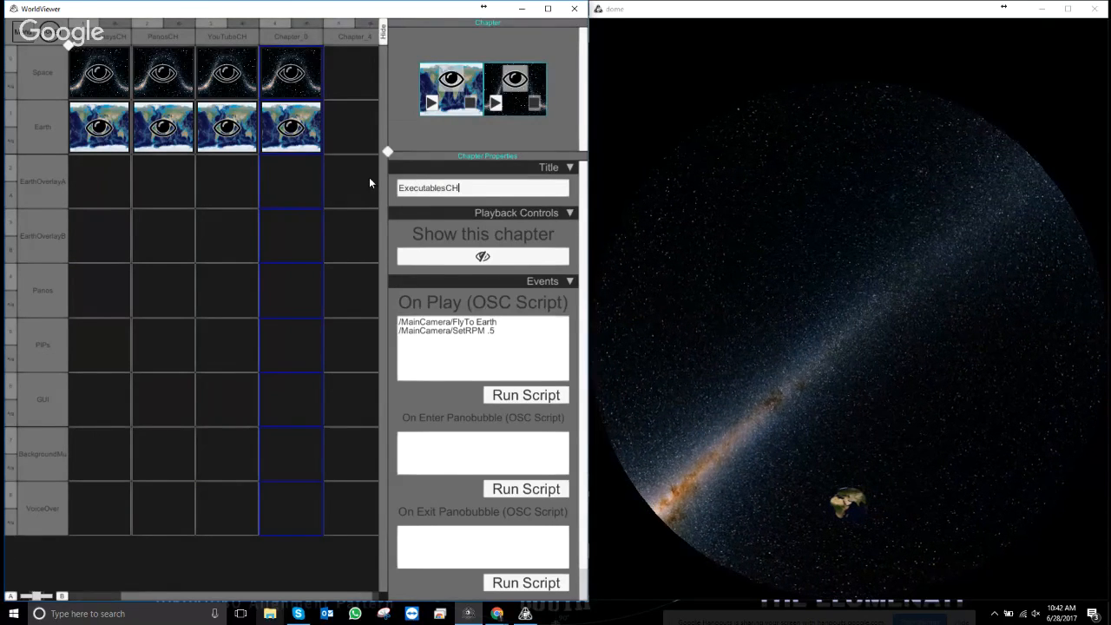
- Duplicate ExecutablesCH and name the new chapter FulldomeCH
right_click(311, 40)
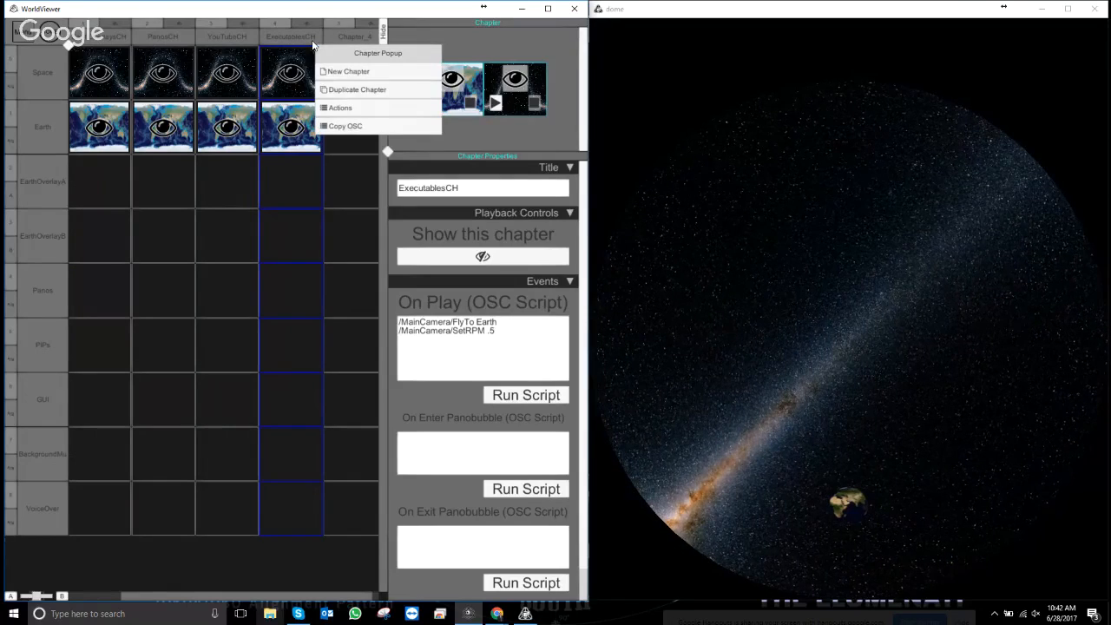
click(347, 89)
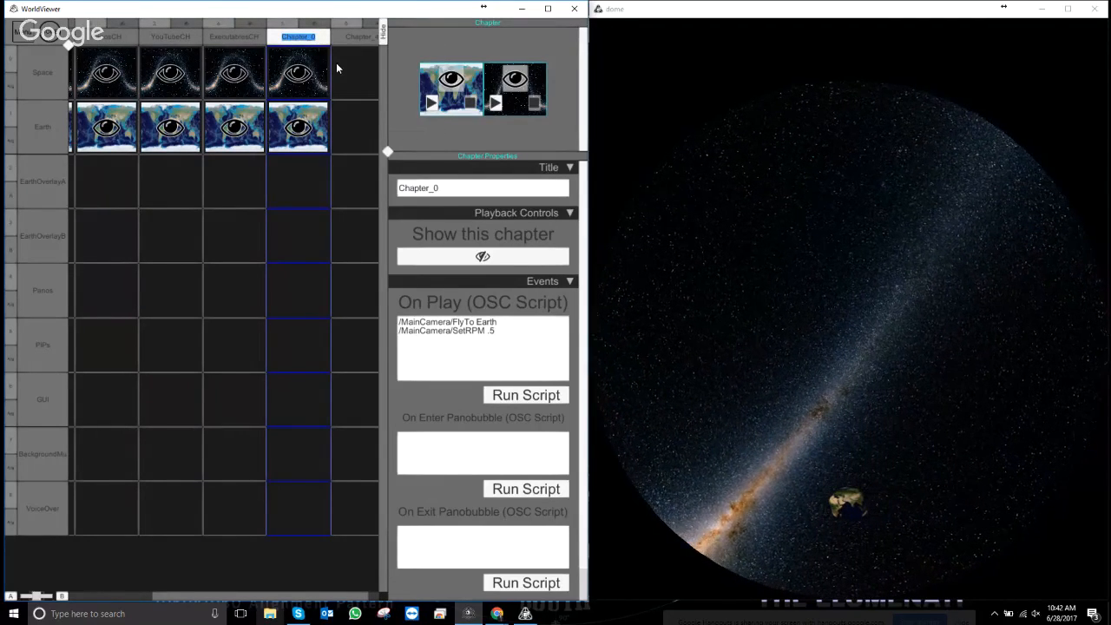
text(Full)
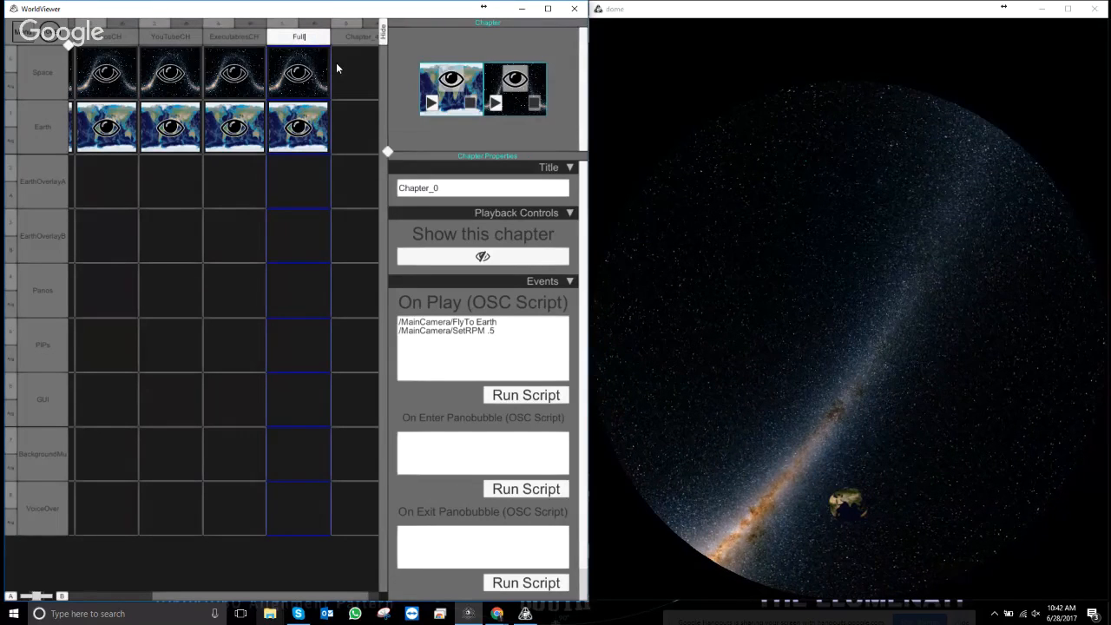
text(dome)
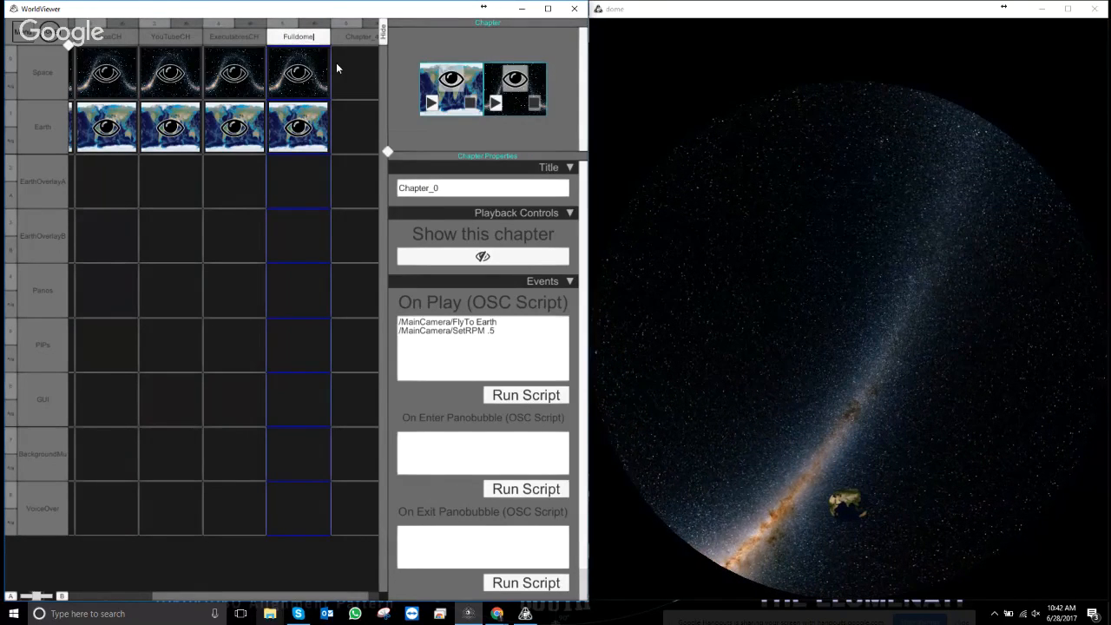
text(CH)
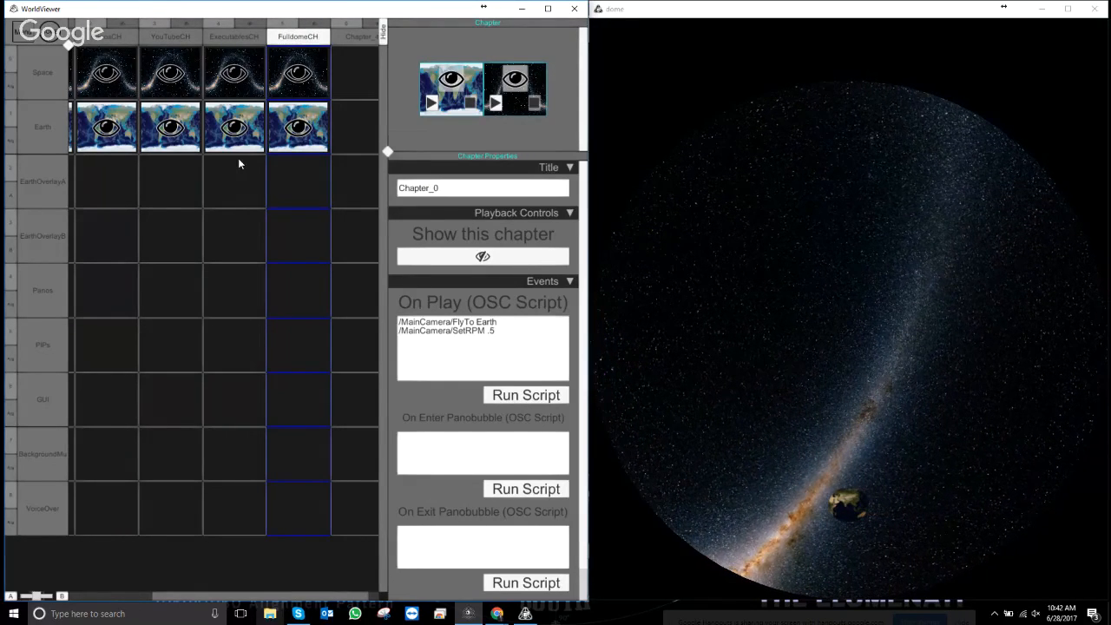
click(431, 184)
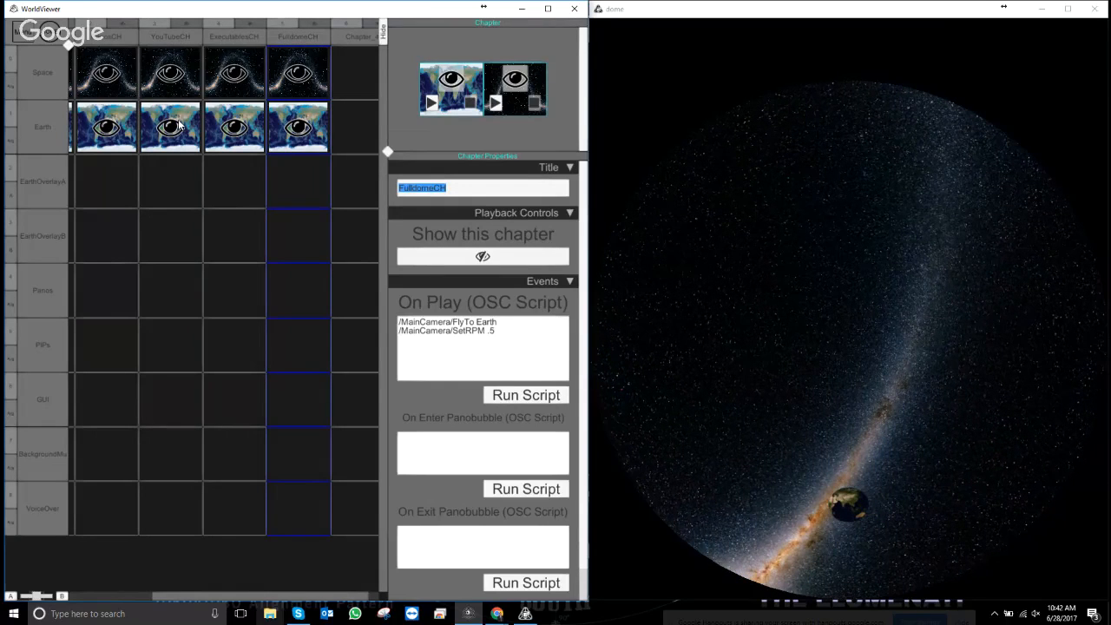
- Delete the leftover empty chapter after FulldomeCH
right_click(354, 44)
click(385, 102)
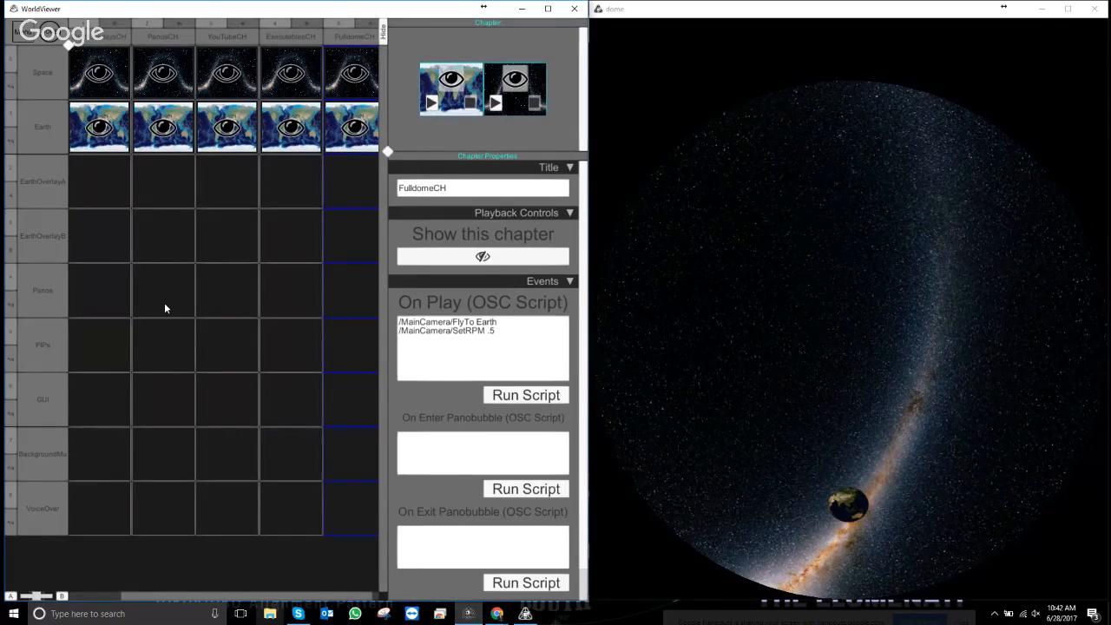
drag(311, 598, 203, 594)
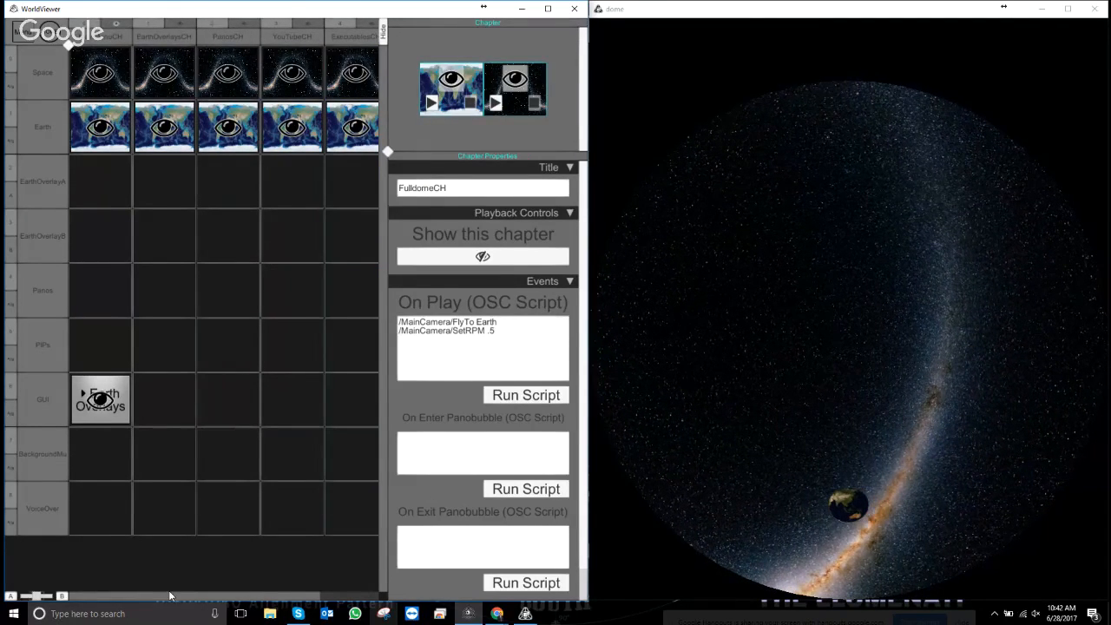
drag(135, 597, 230, 607)
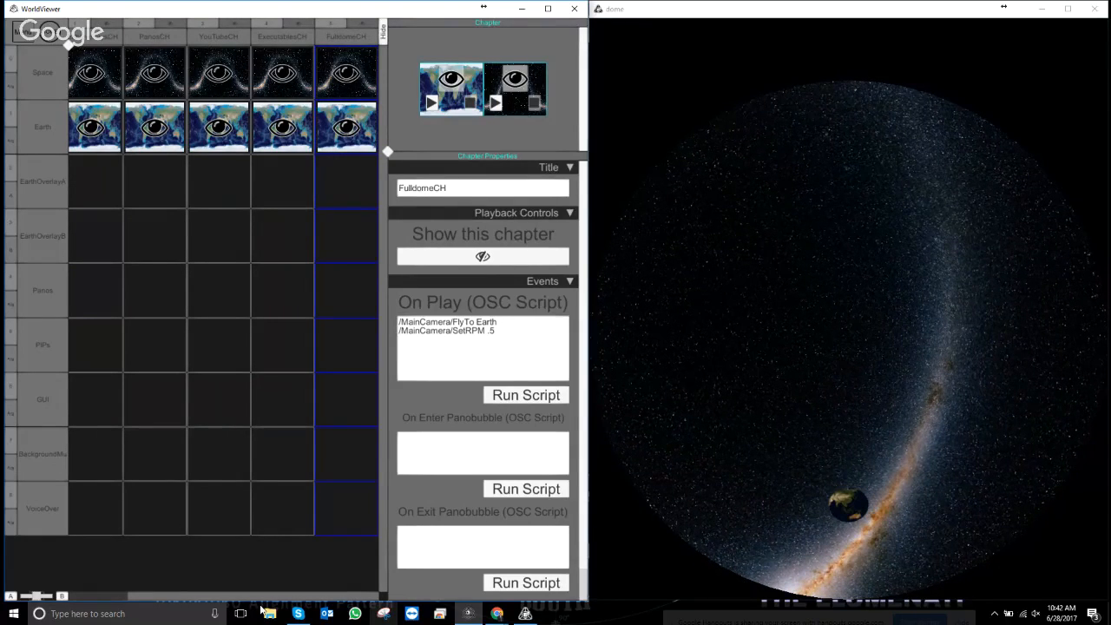
drag(262, 612, 132, 605)
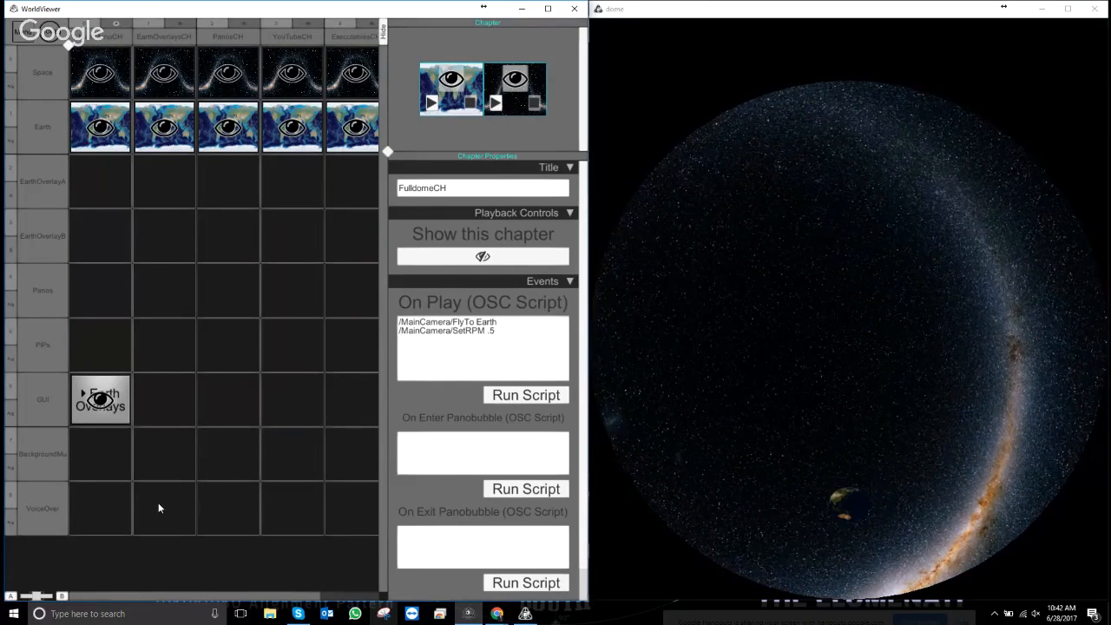
- Duplicate the Earth Overlays button clip and select the EarthOverlaysGUI_1 copy's title
click(88, 413)
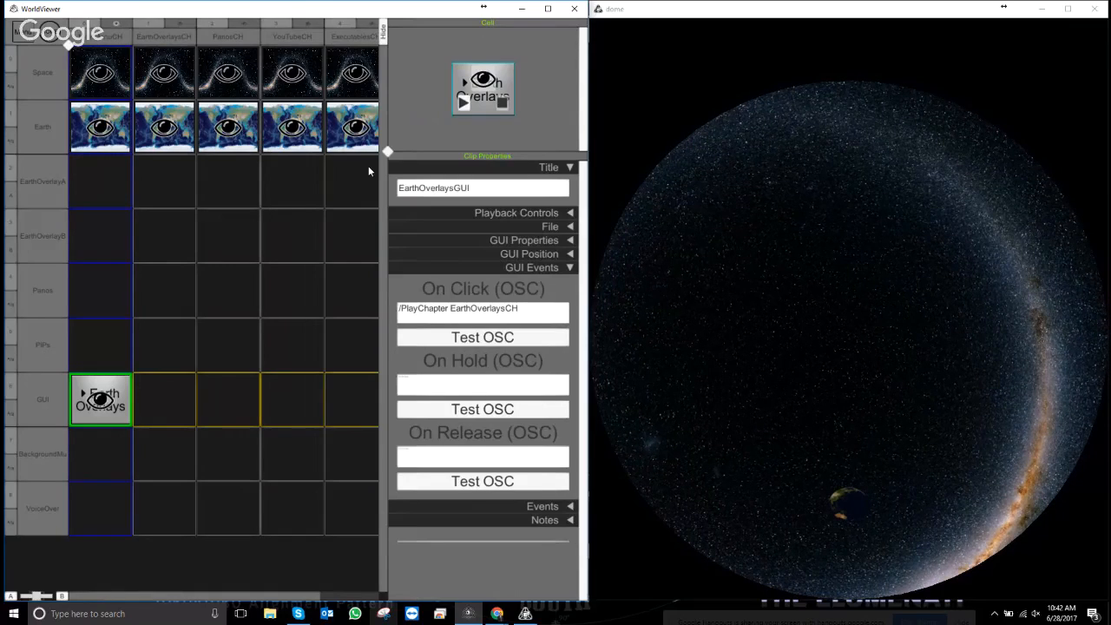
key(Escape)
key(Escape)
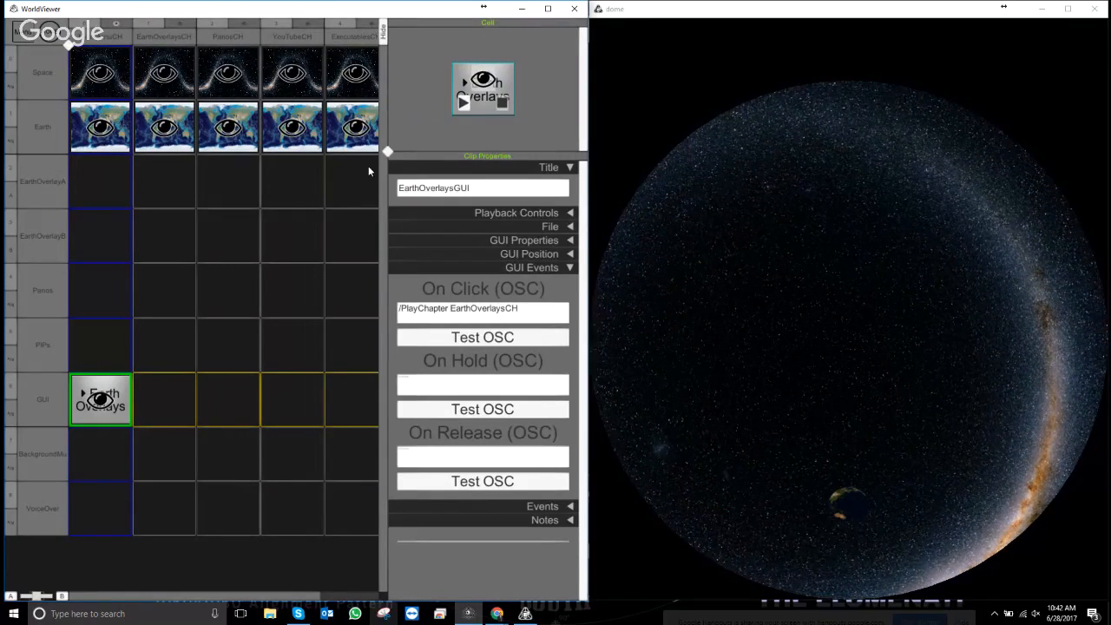
right_click(120, 419)
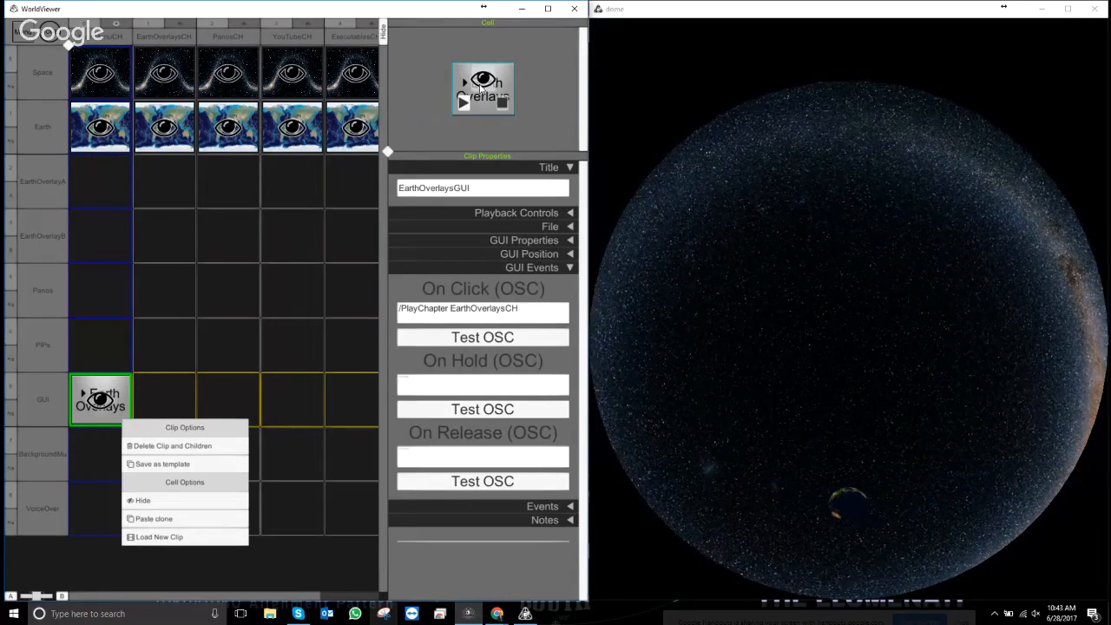
click(521, 118)
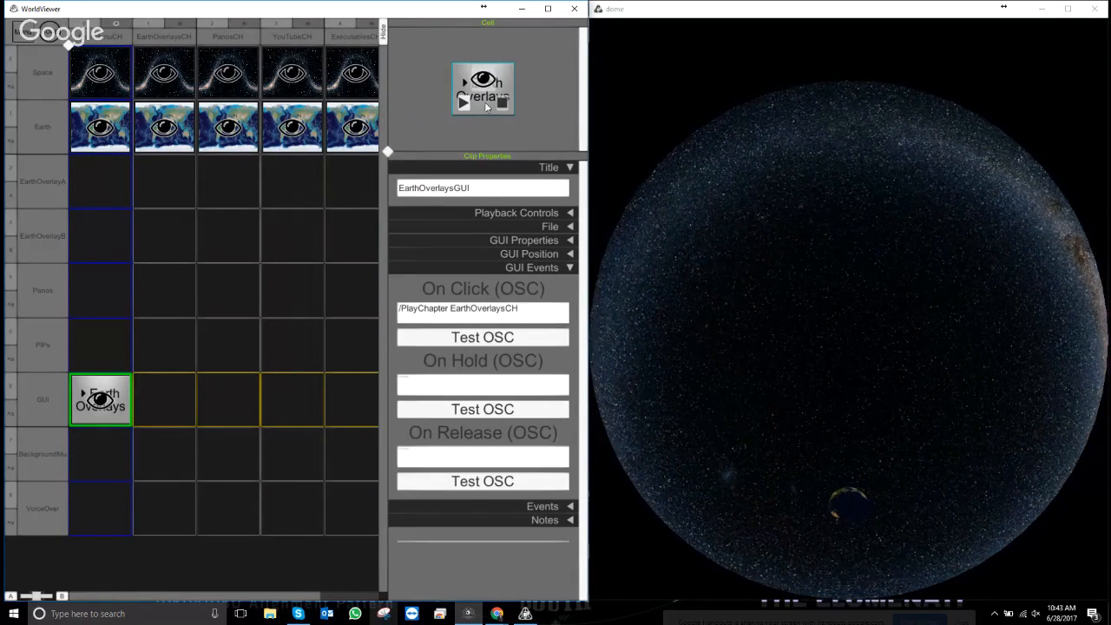
right_click(484, 105)
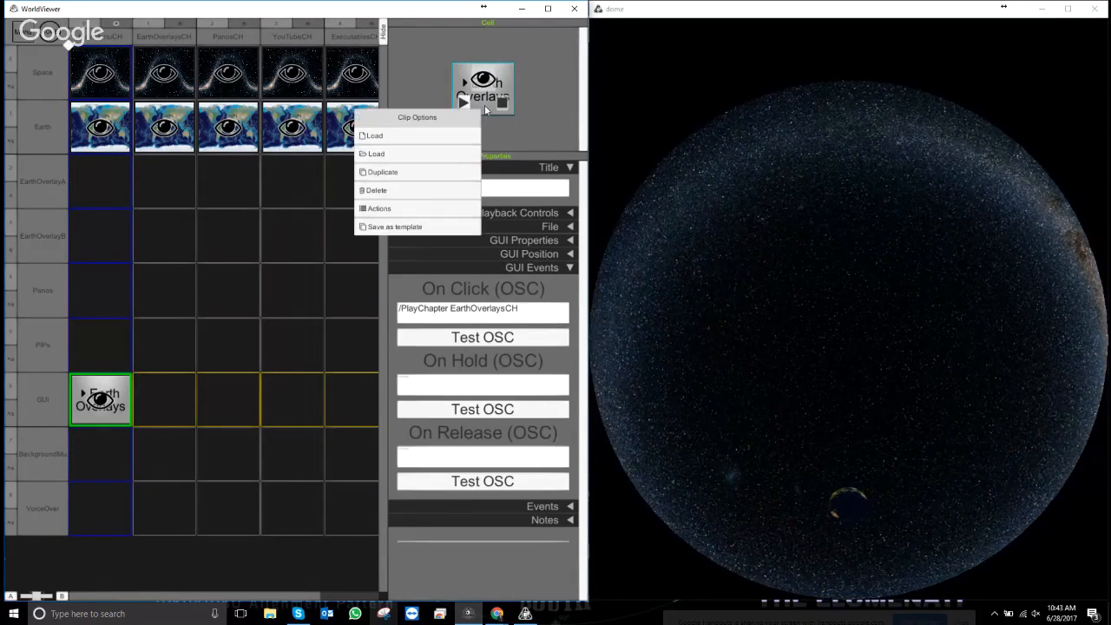
click(405, 174)
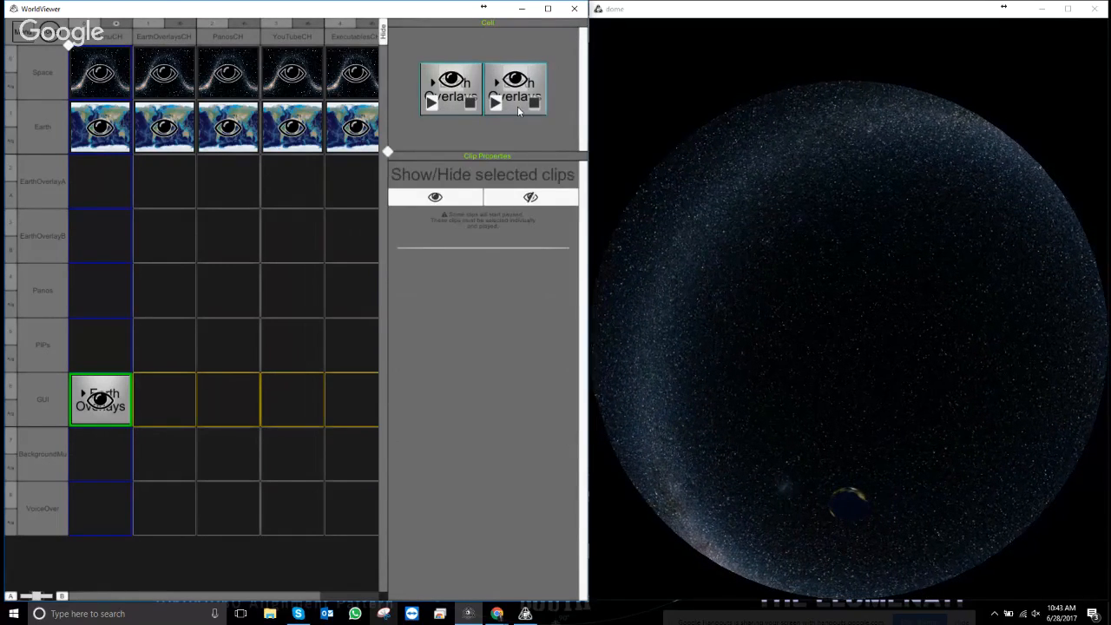
click(517, 106)
drag(486, 188, 346, 186)
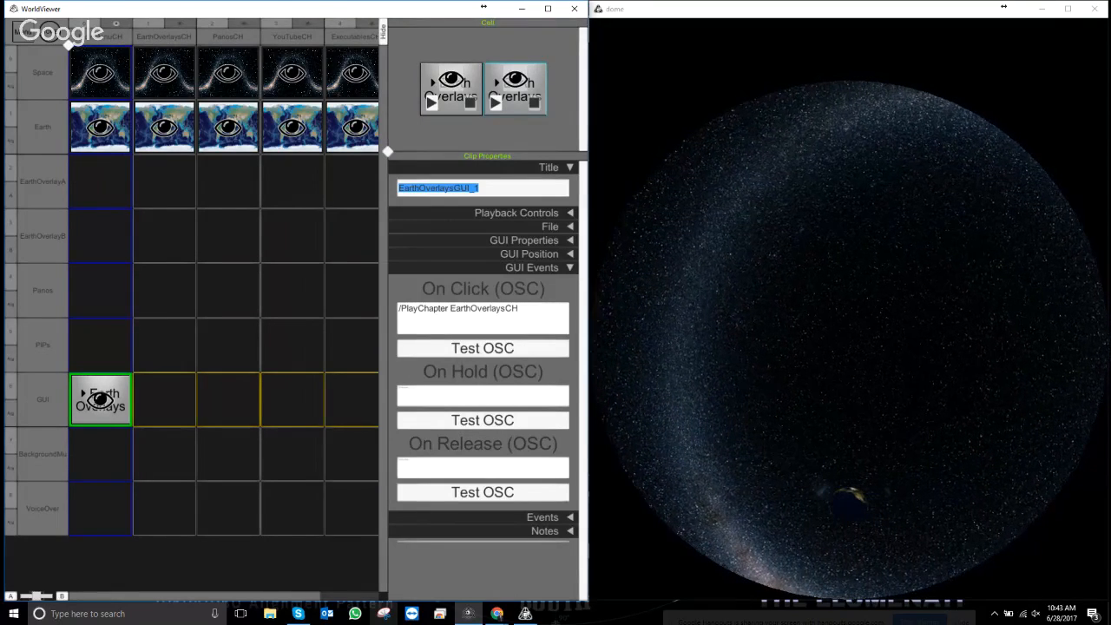
- Title the duplicated button PanosGUI and change its On Click chapter name to PanosCH
text(Pano)
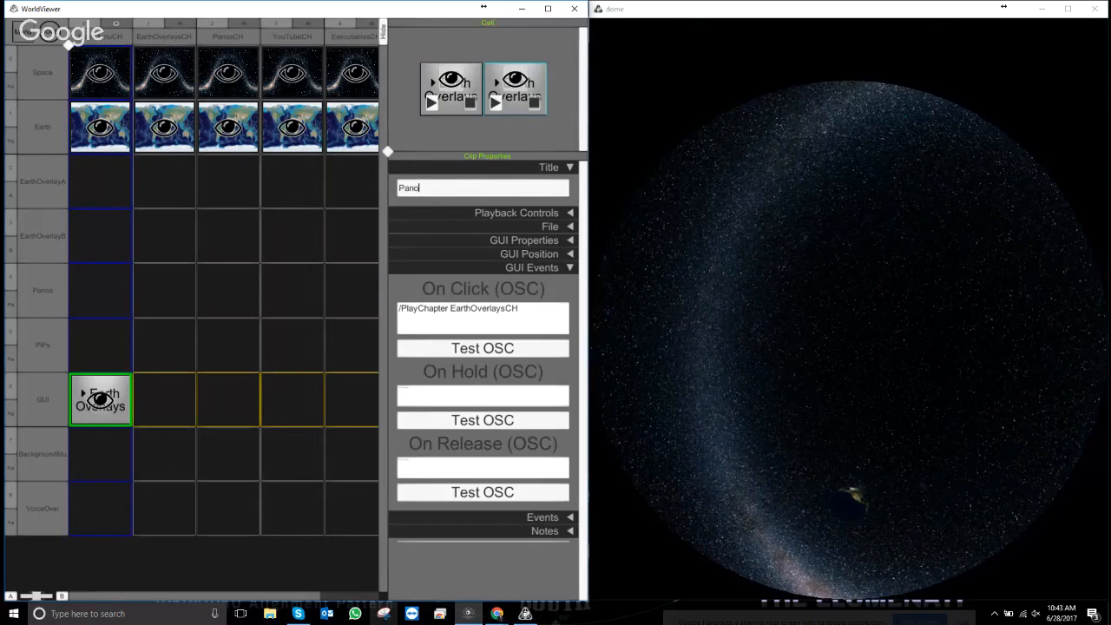
text(sGUI)
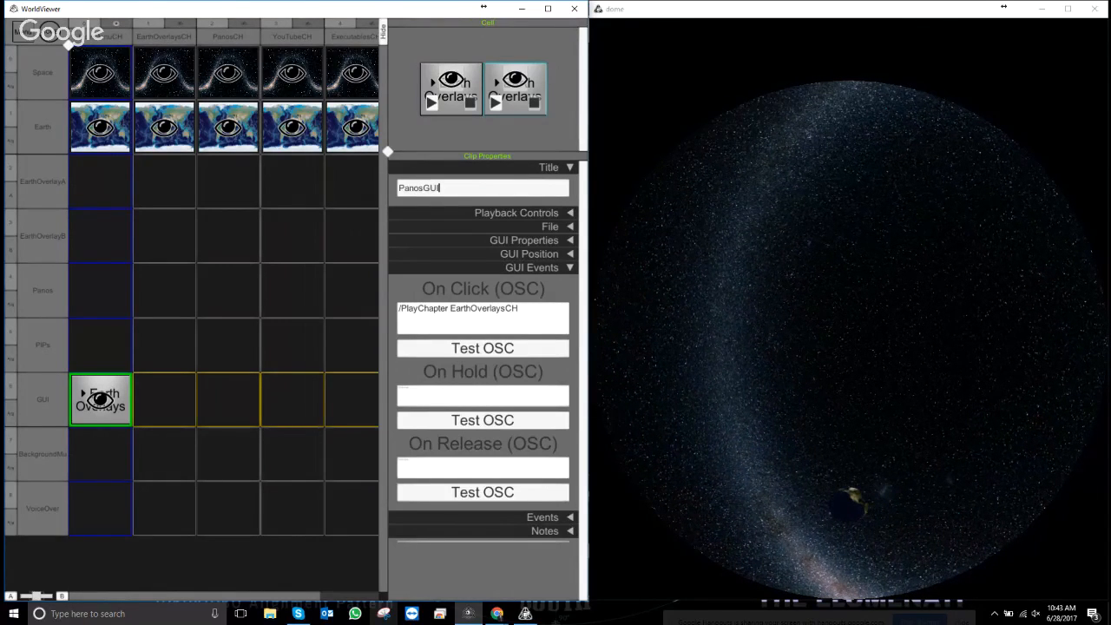
key(BackSpace)
key(BackSpace)
key(BackSpace)
text(GU)
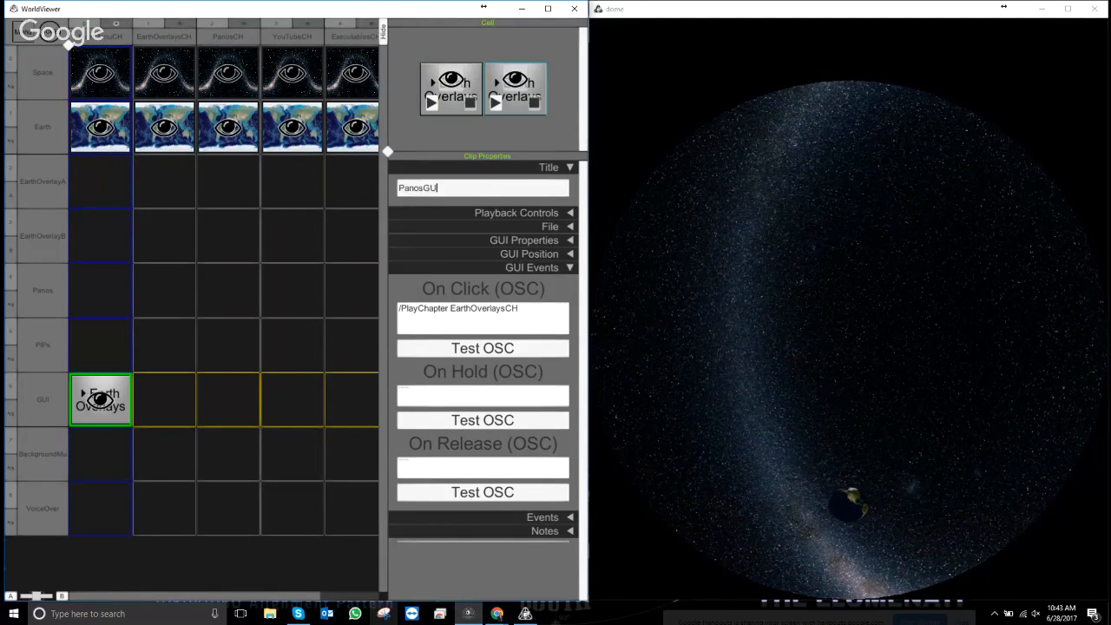
text(I)
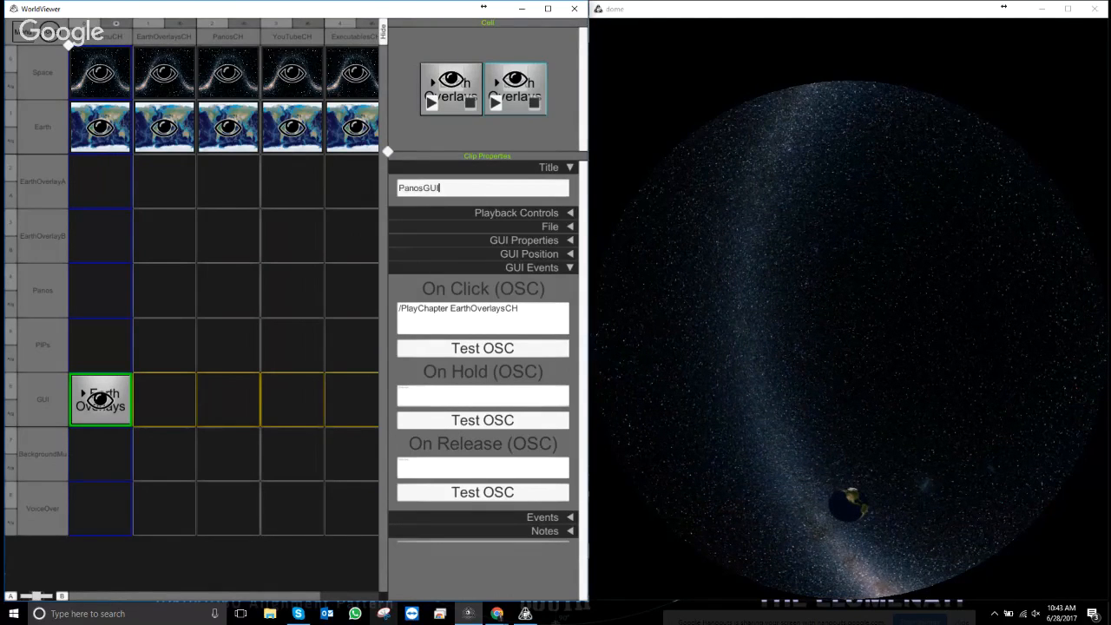
click(493, 308)
click(493, 308)
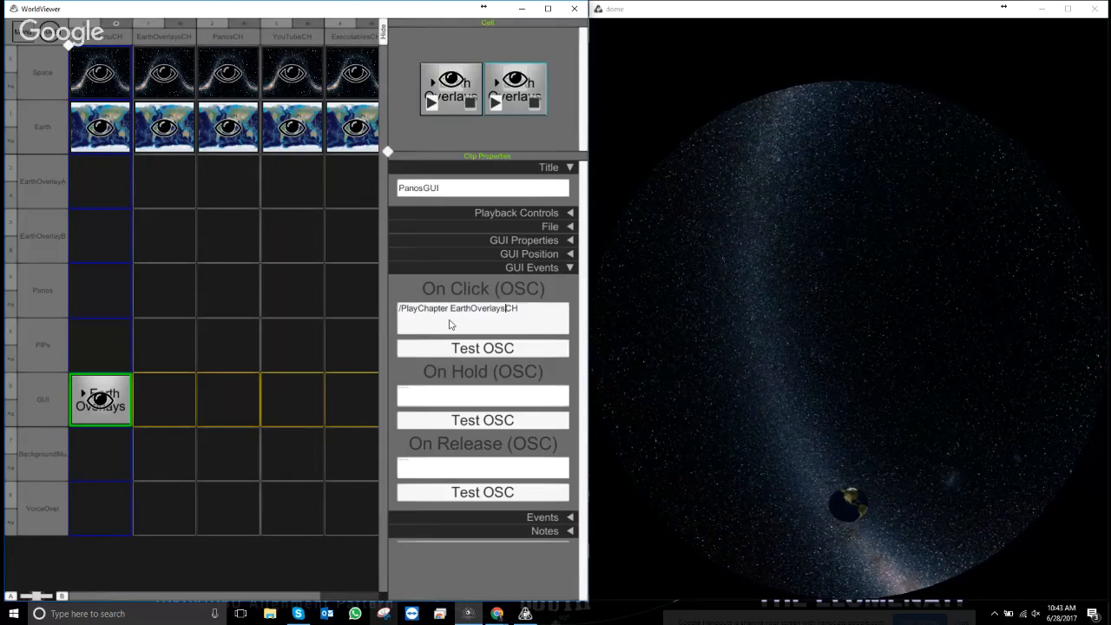
drag(450, 325, 519, 314)
right_click(519, 314)
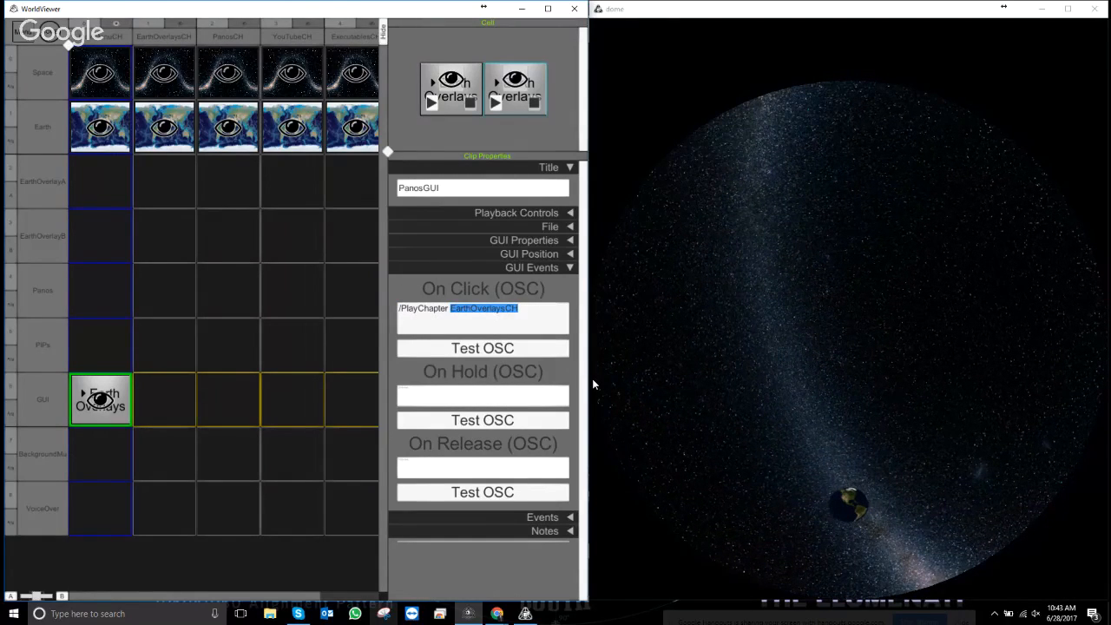
text(PanosCH)
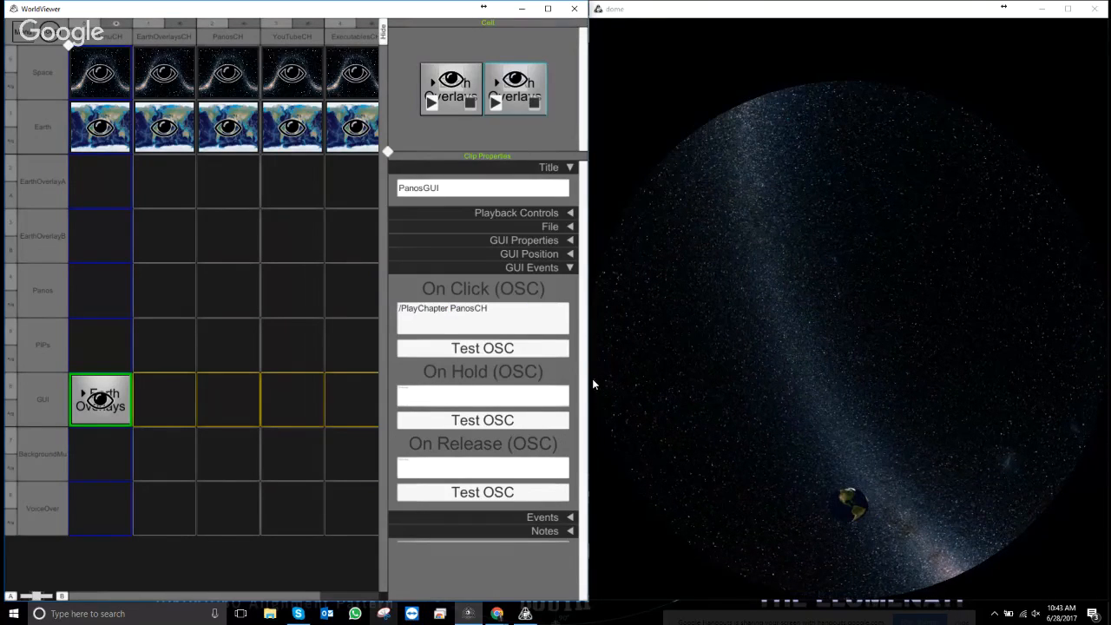
- Replace the On Click command with /PlayChapter PanosCH copied from the PanosCH chapter
right_click(250, 31)
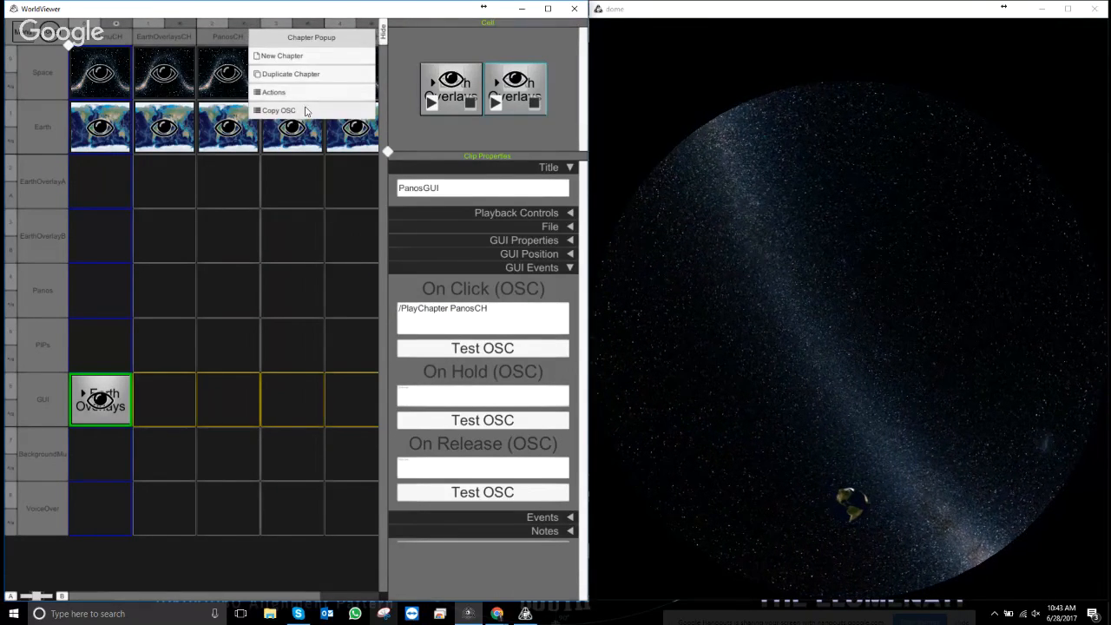
click(302, 110)
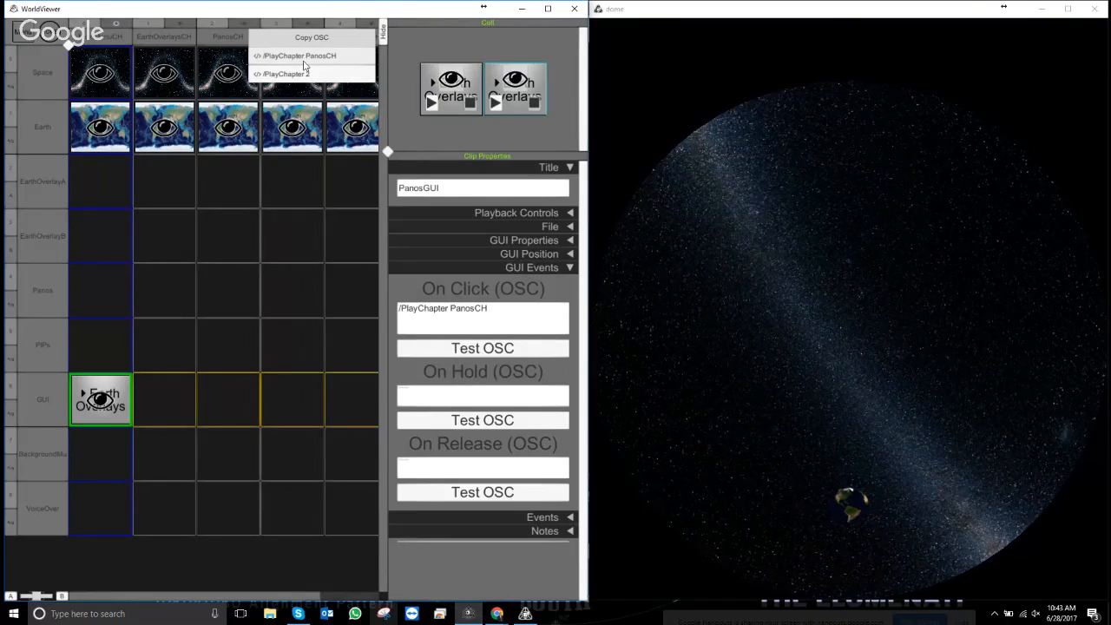
click(304, 60)
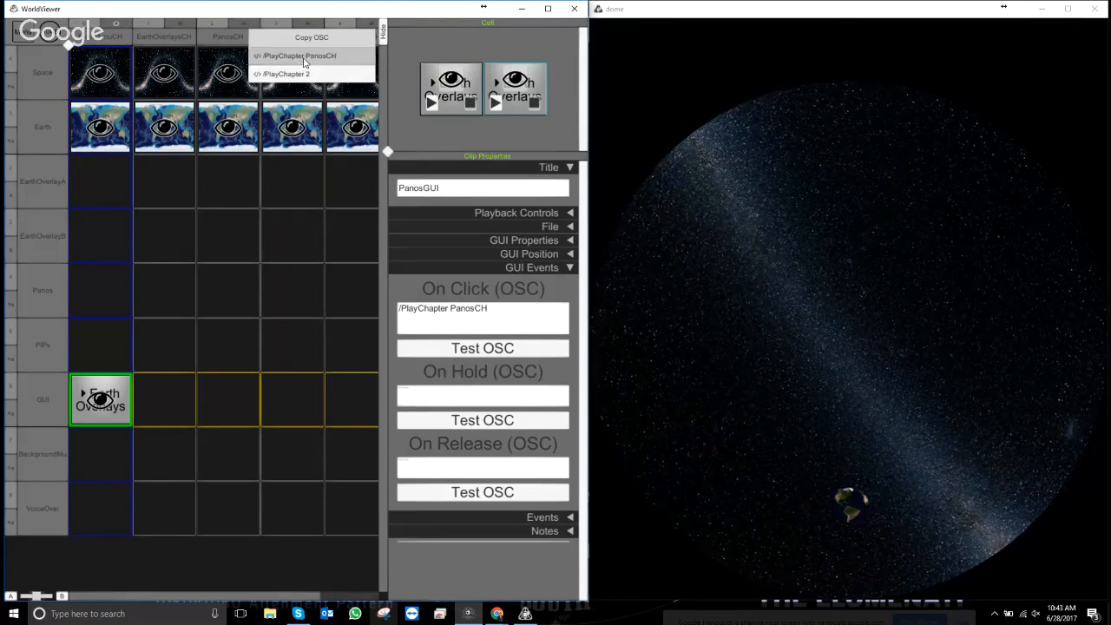
right_click(465, 308)
click(396, 372)
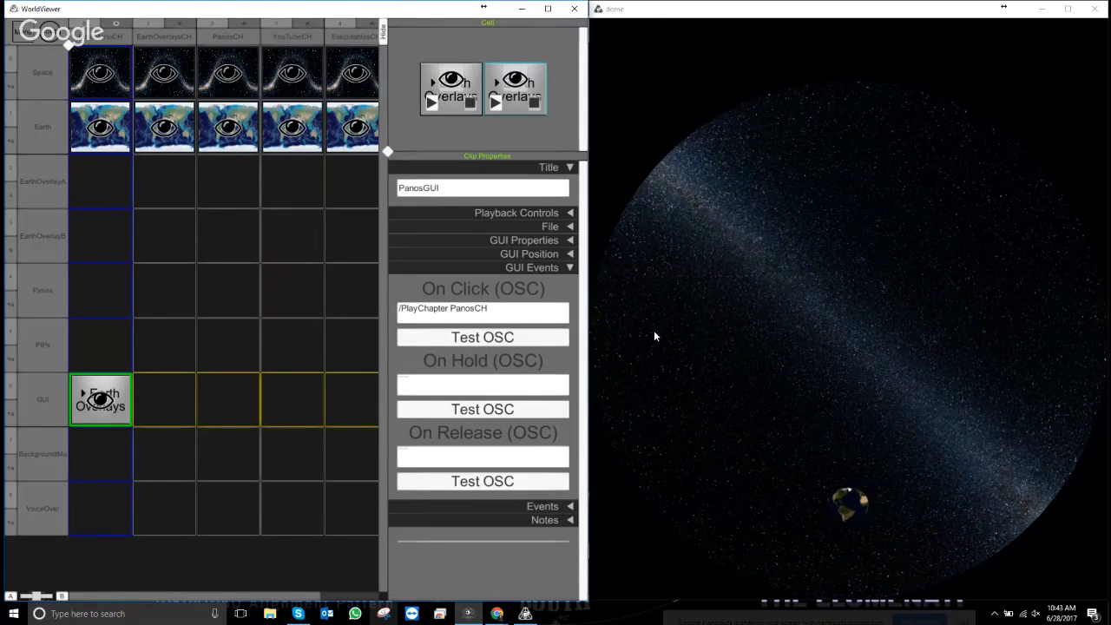
- Collapse GUI Events, expand GUI Properties, and bring up the Font Awesome cheatsheet
click(568, 268)
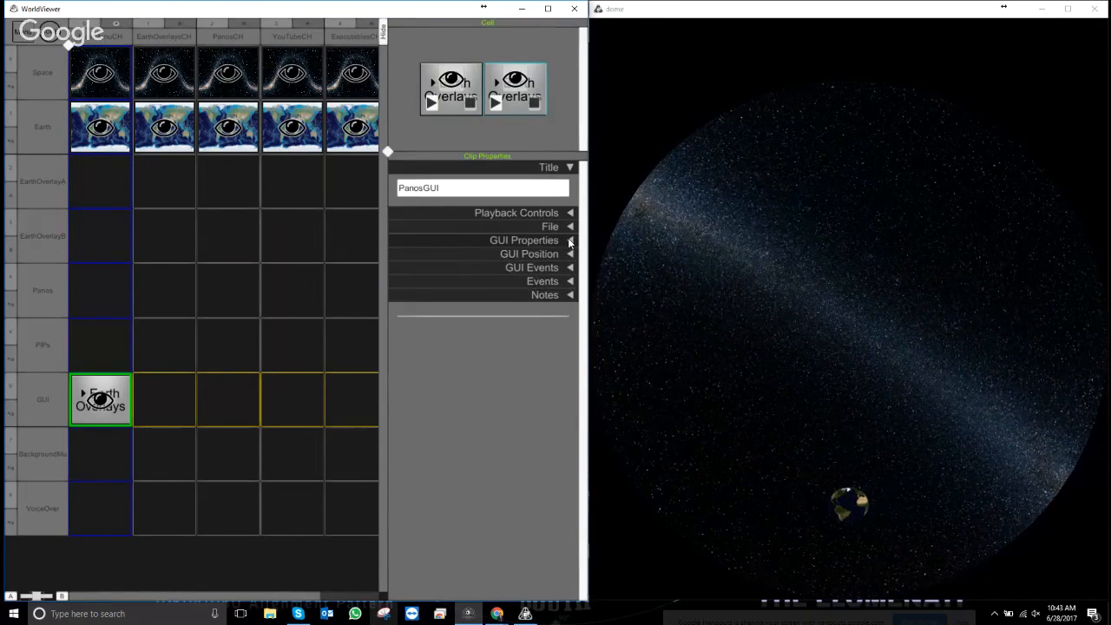
click(570, 242)
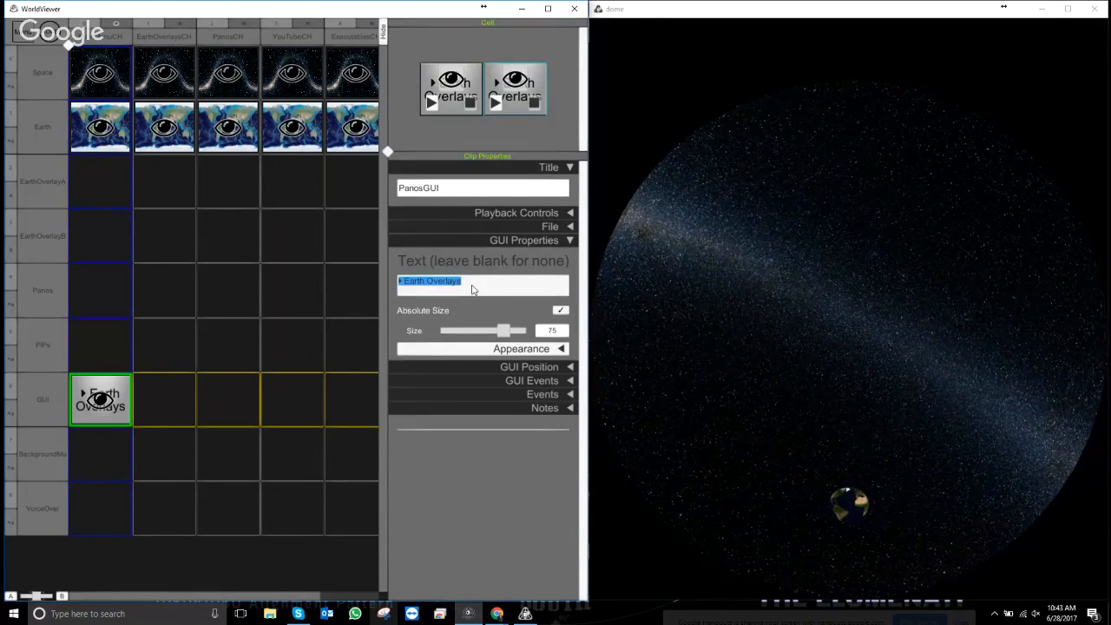
key(ctrl+v)
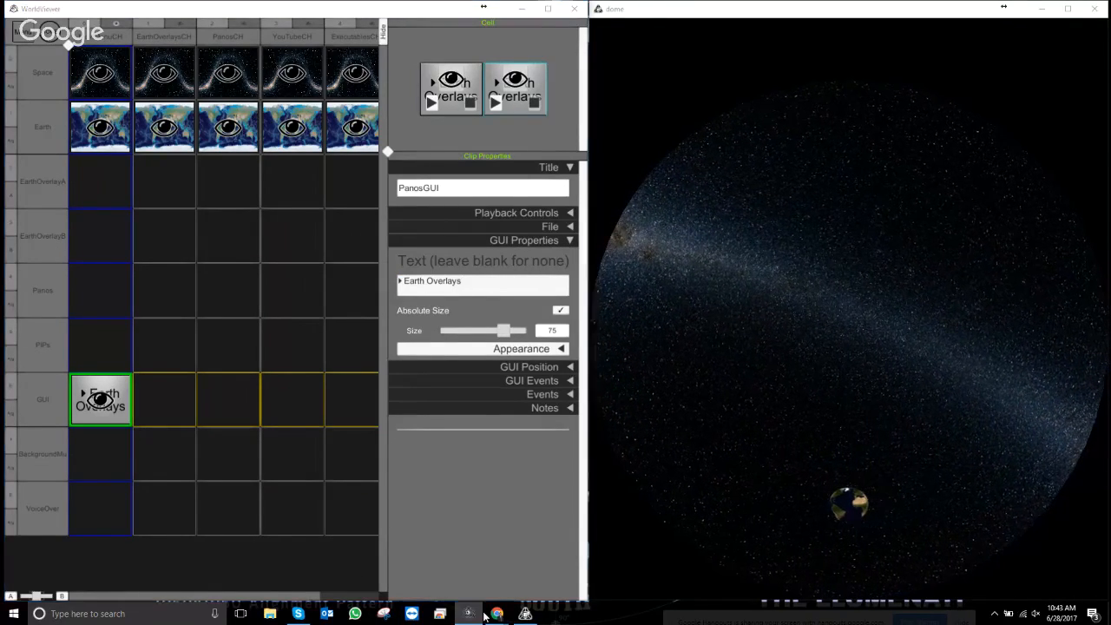
mouse_move(497, 615)
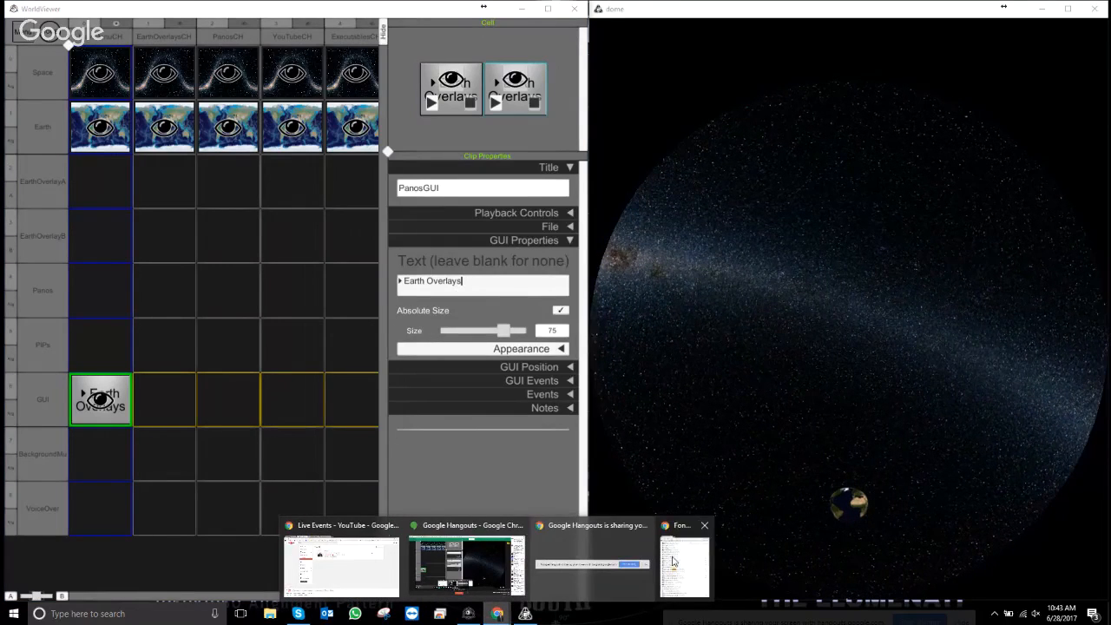
click(684, 564)
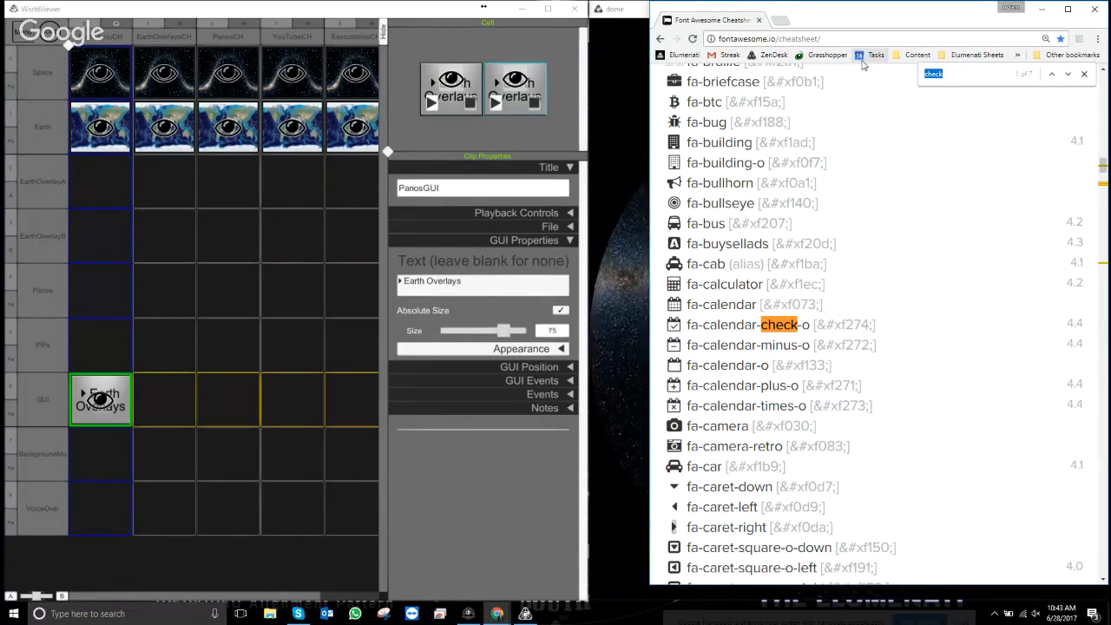
- Search the cheatsheet for 'Loca' to find fa-location-arrow, then minimise Chrome
text(Loca)
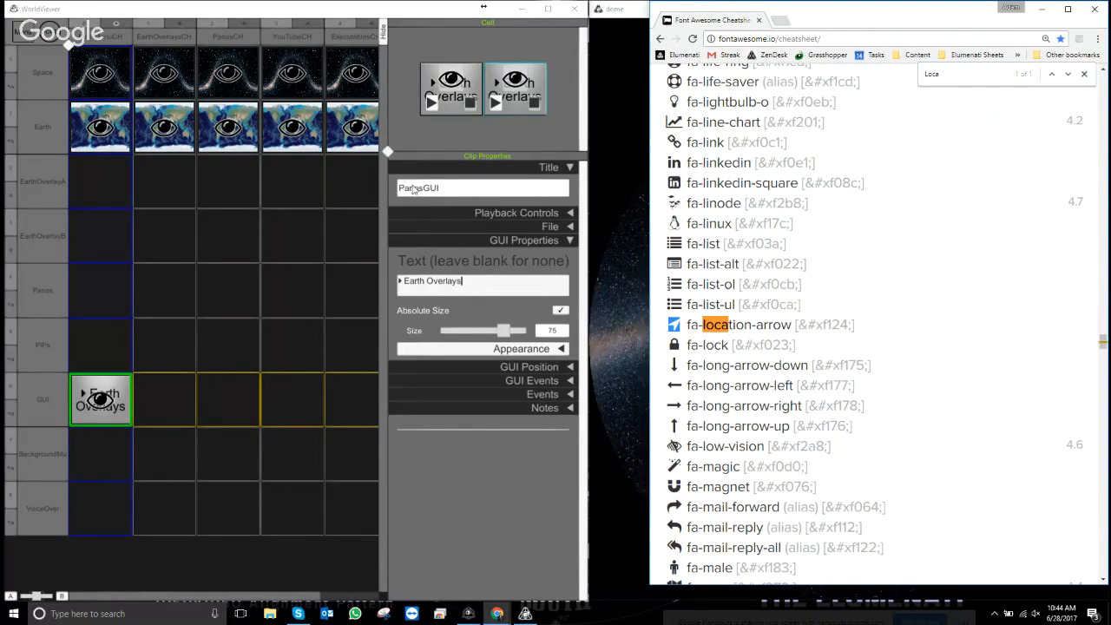
click(420, 288)
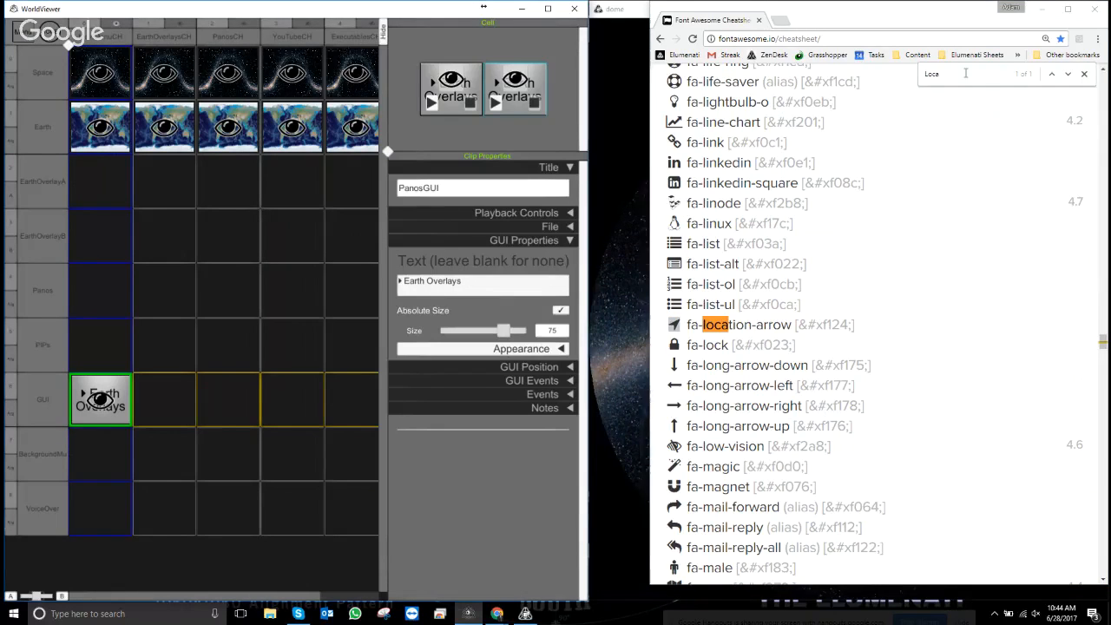
click(1041, 9)
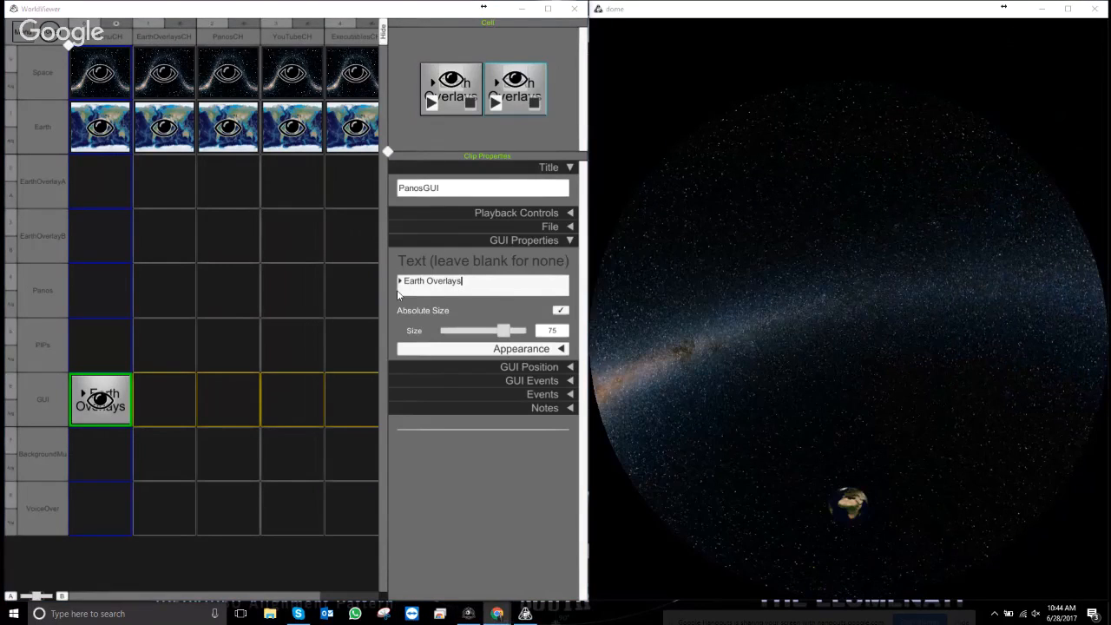
- Replace the label with the location-arrow icon followed by 'Pano Bubbles'
click(398, 291)
key(shift+Right)
key(shift+Right)
key(ctrl+v)
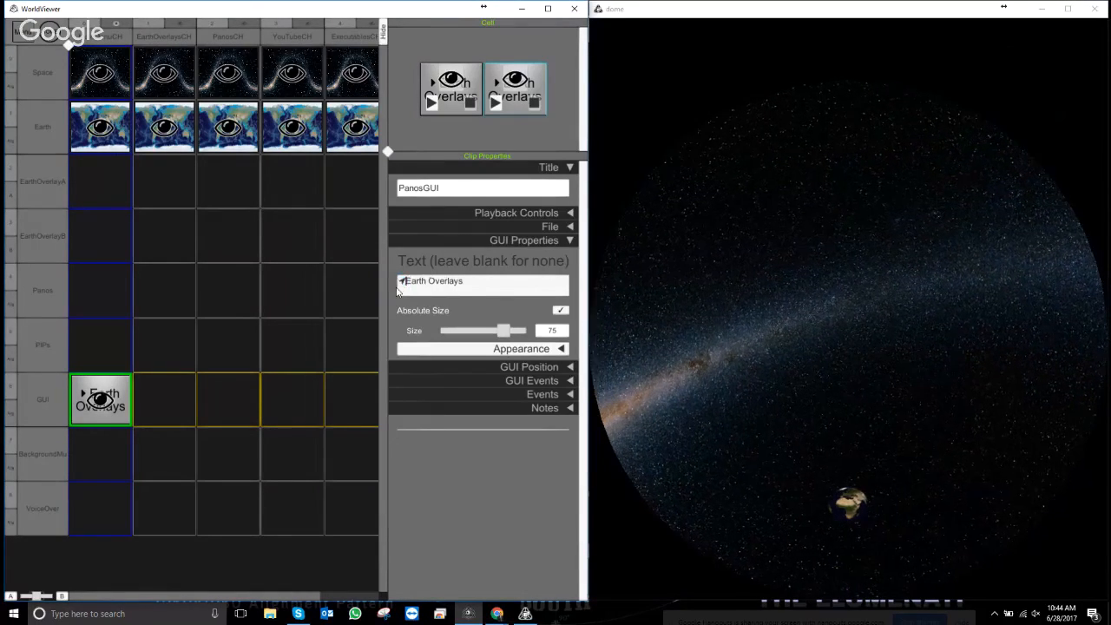
key(shift+End)
text(P)
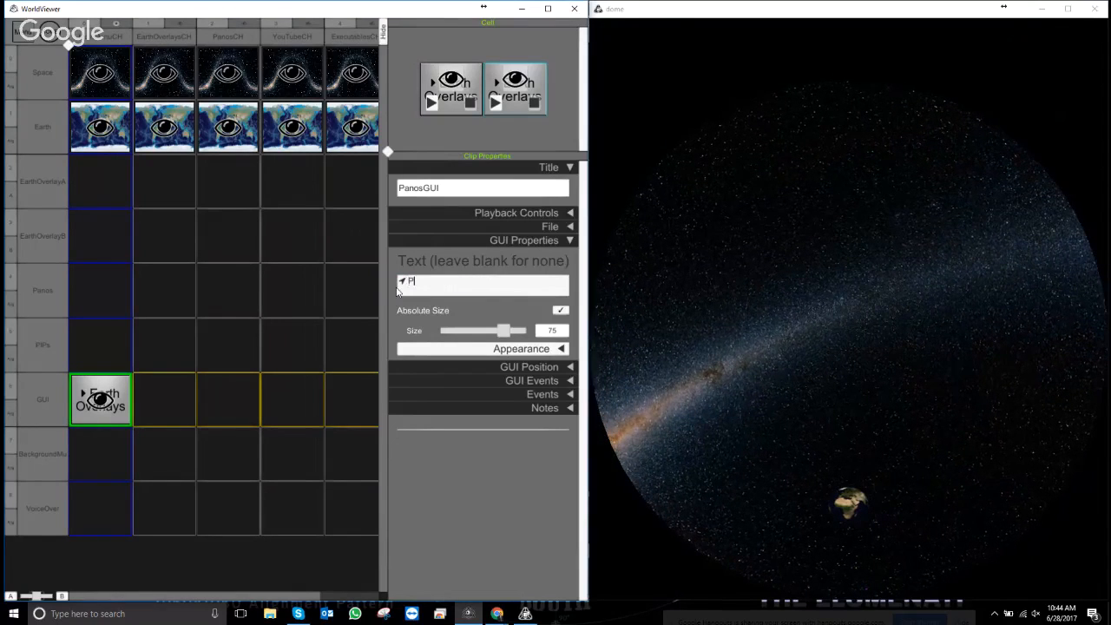
text(ano Bu)
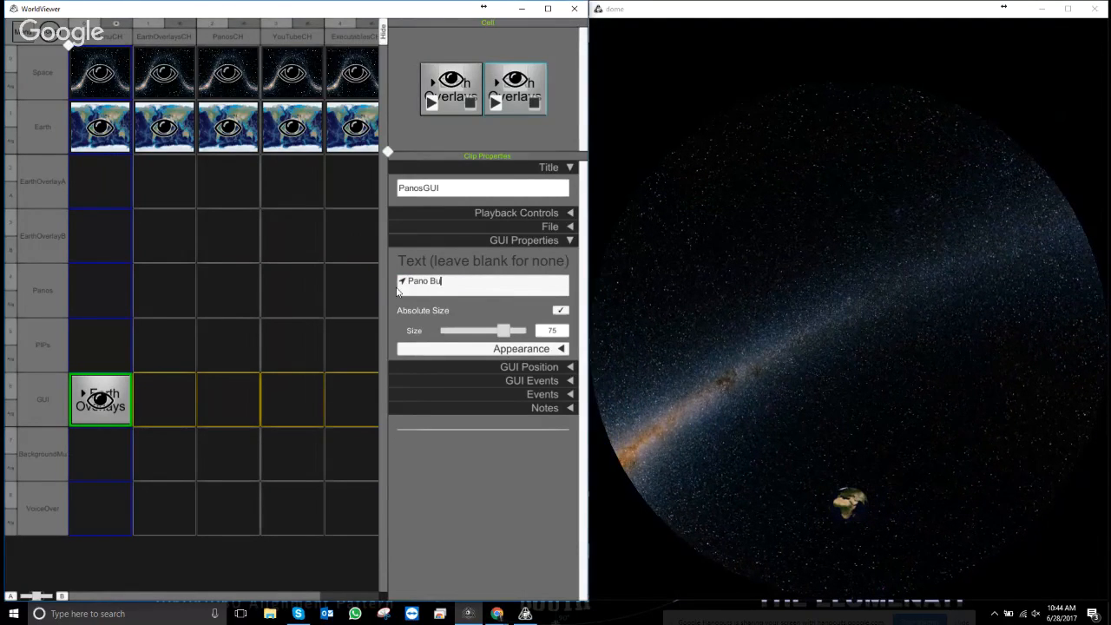
text(bble)
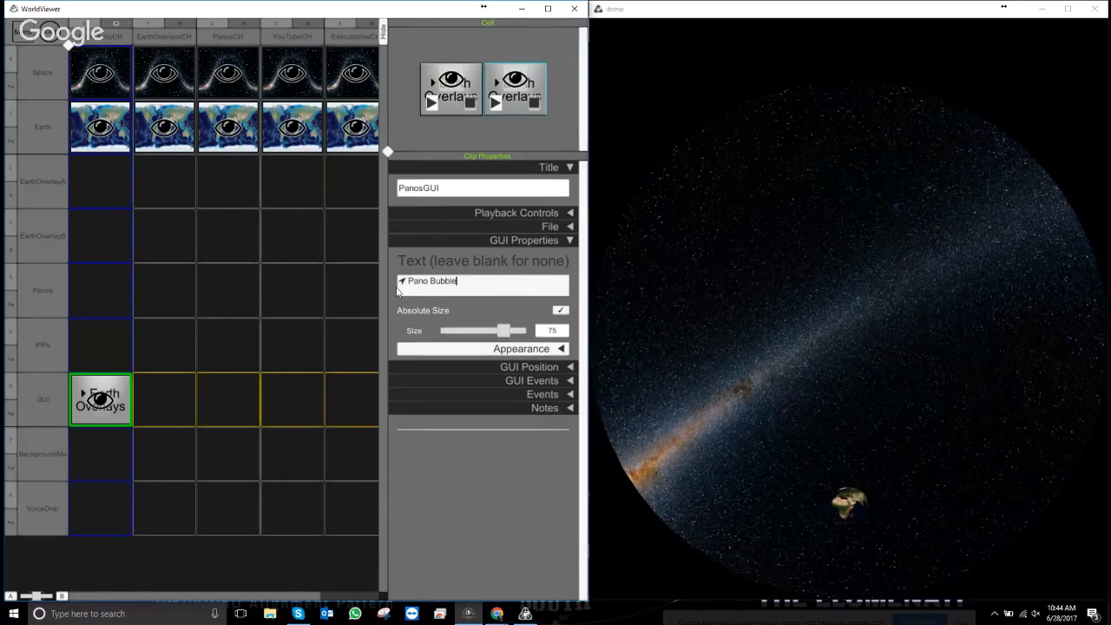
text(s)
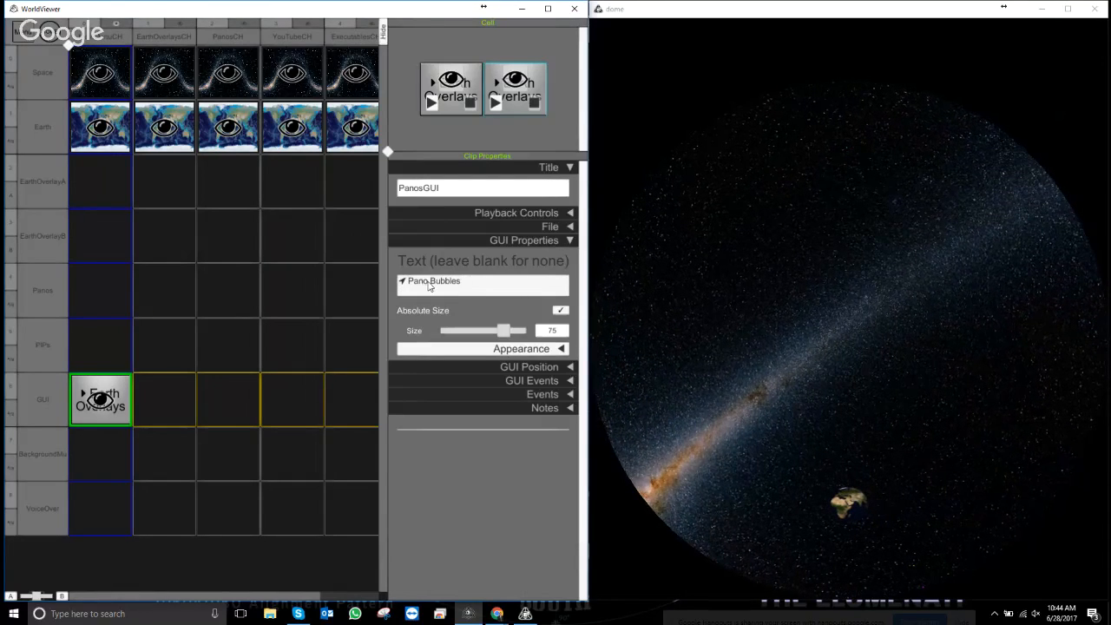
- Try splitting the label onto two lines, then adding a blank line before Bubbles
click(460, 288)
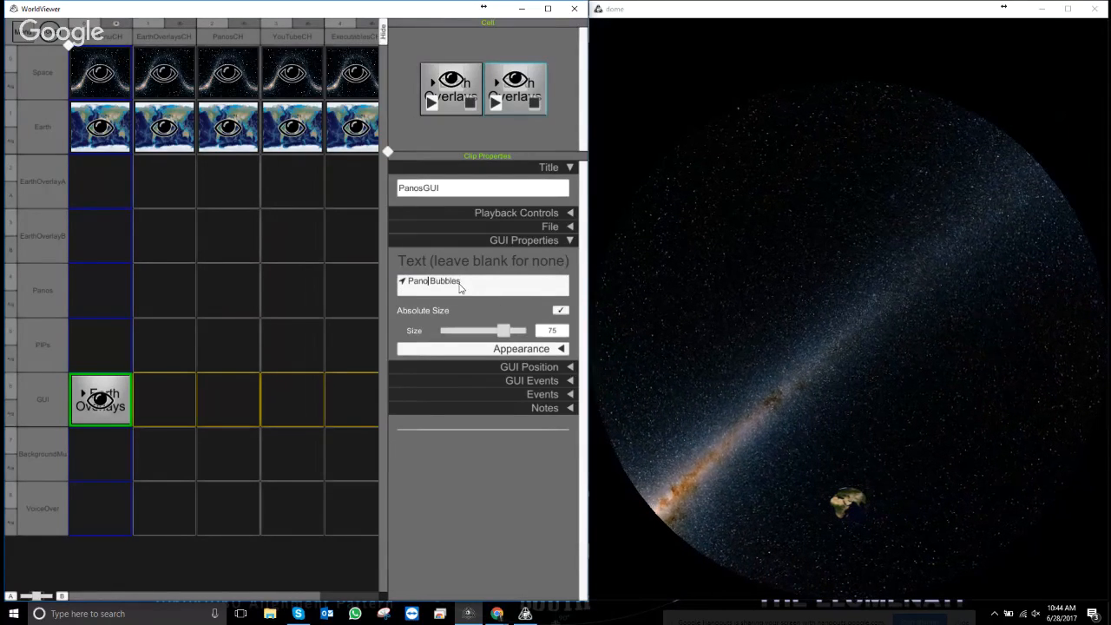
key(Return)
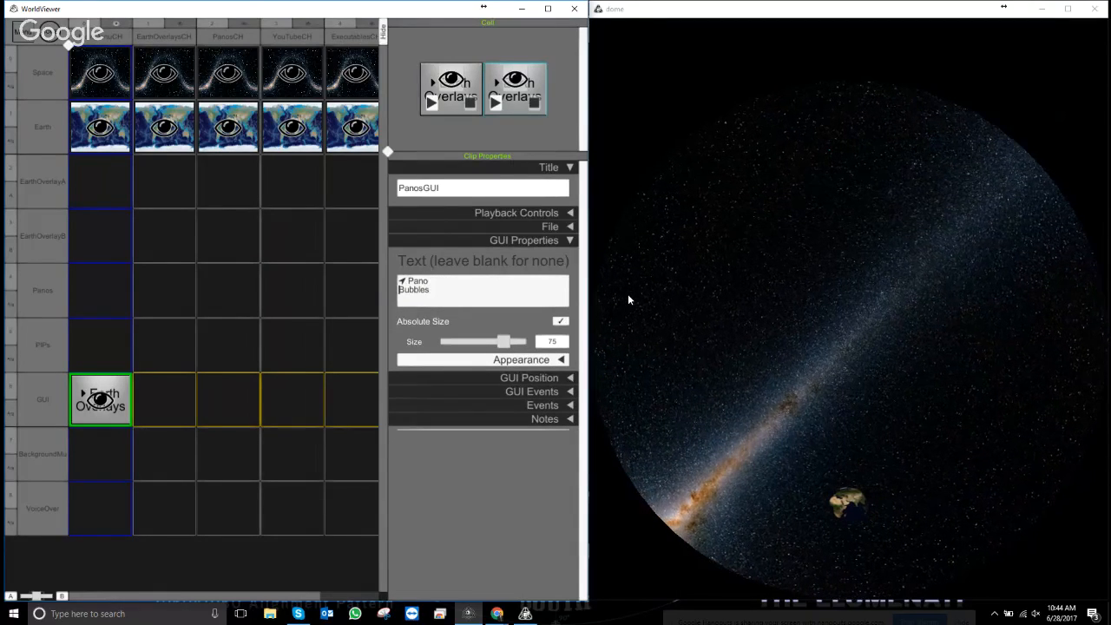
click(540, 129)
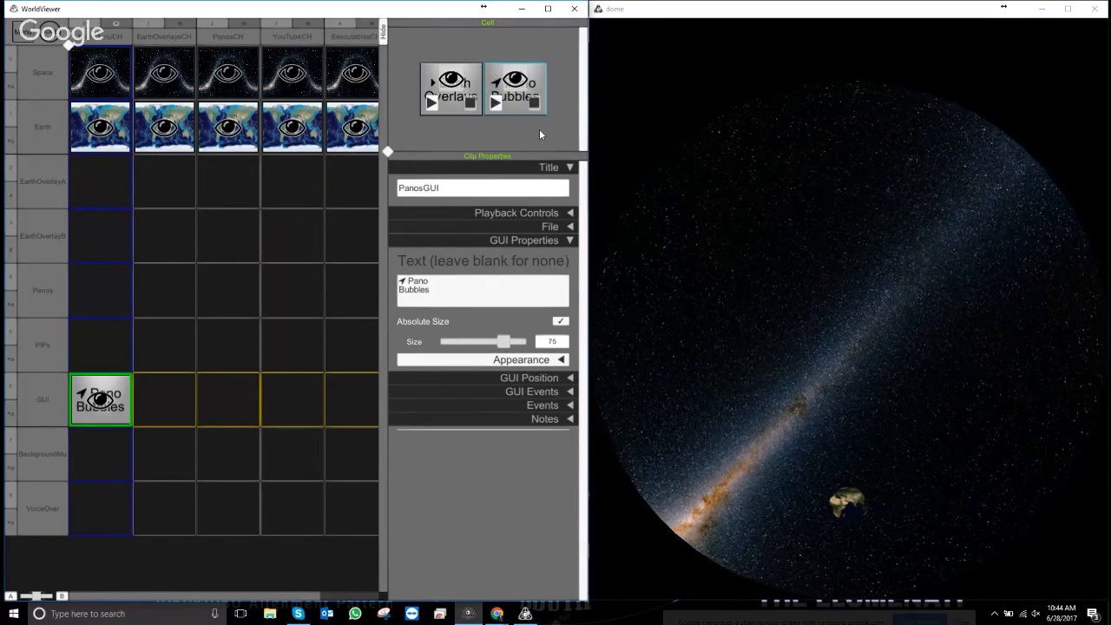
click(400, 293)
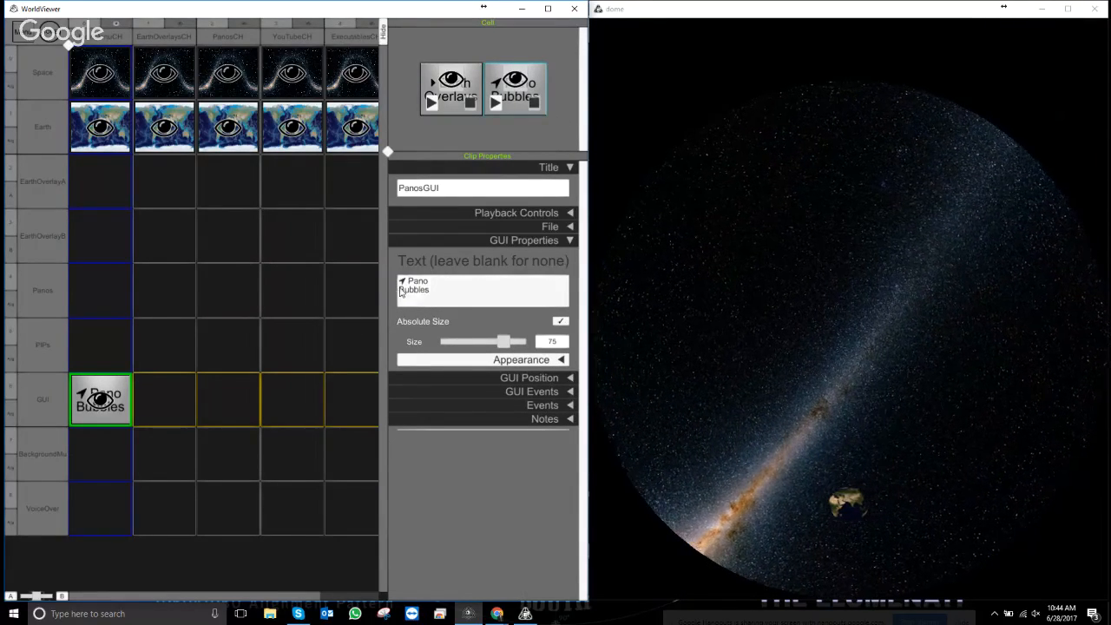
key(ctrl+a)
click(399, 295)
key(Return)
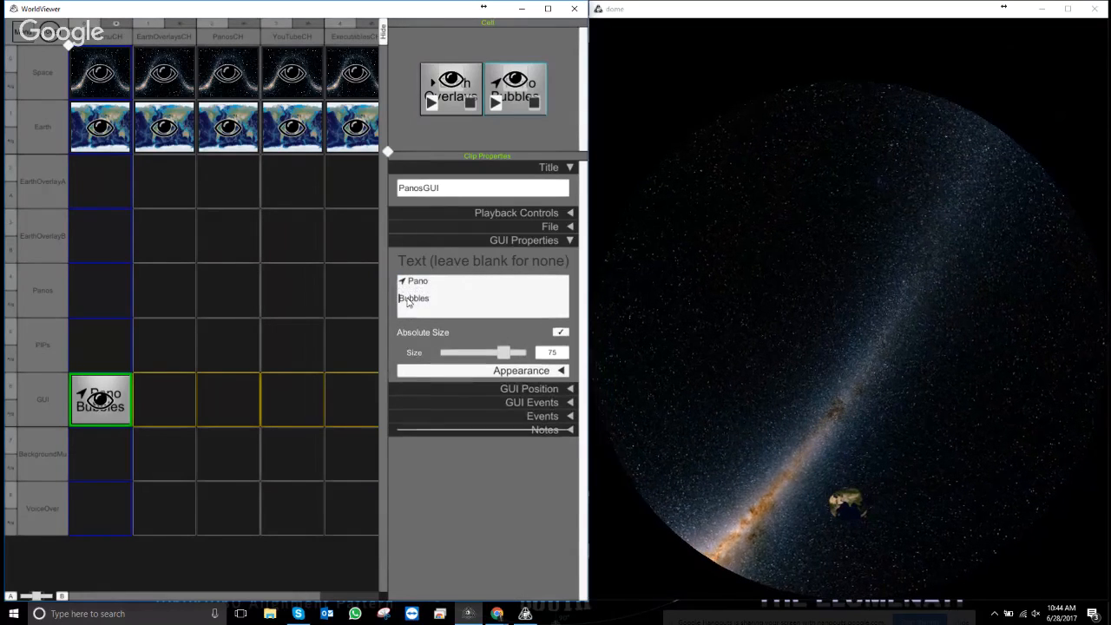
click(203, 199)
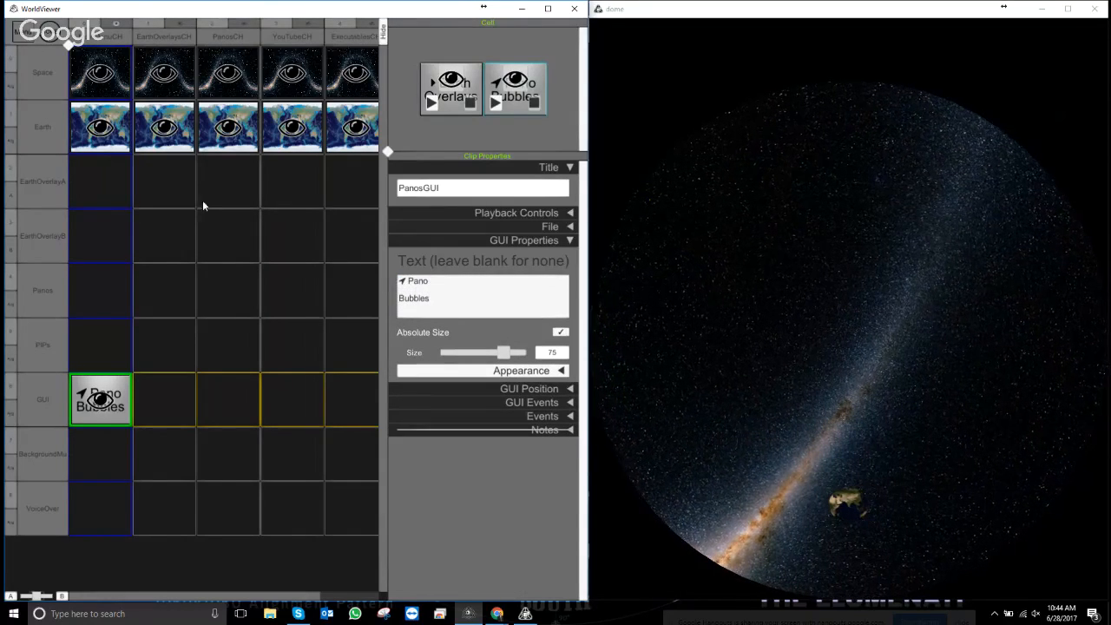
- Remove the line breaks so the label reads 'Pano Bubbles', then collapse GUI Properties
click(475, 280)
click(427, 291)
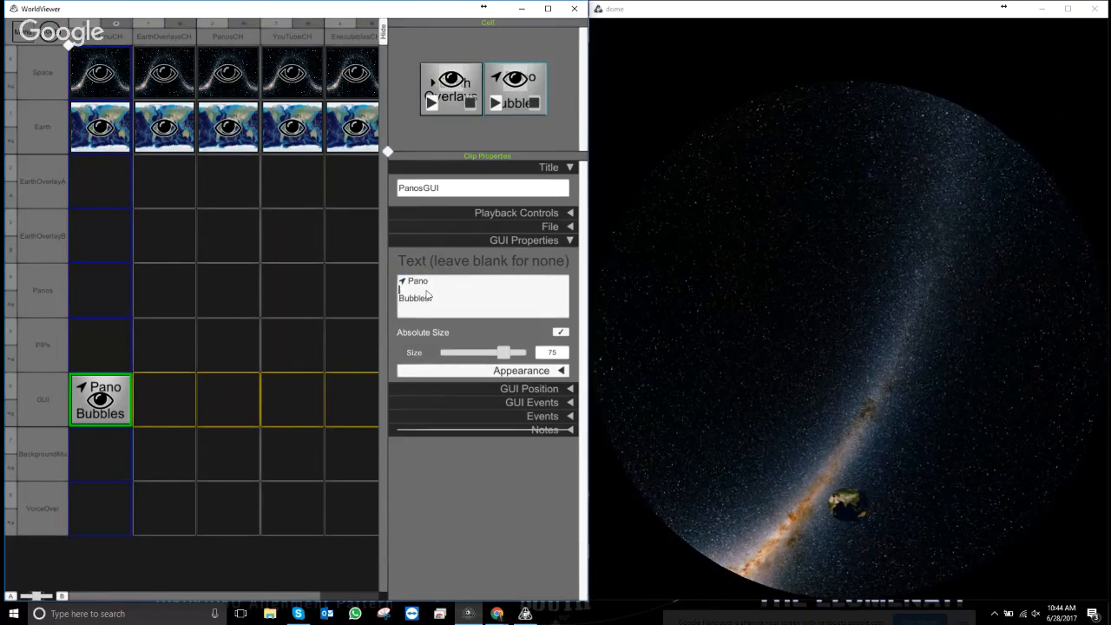
key(BackSpace)
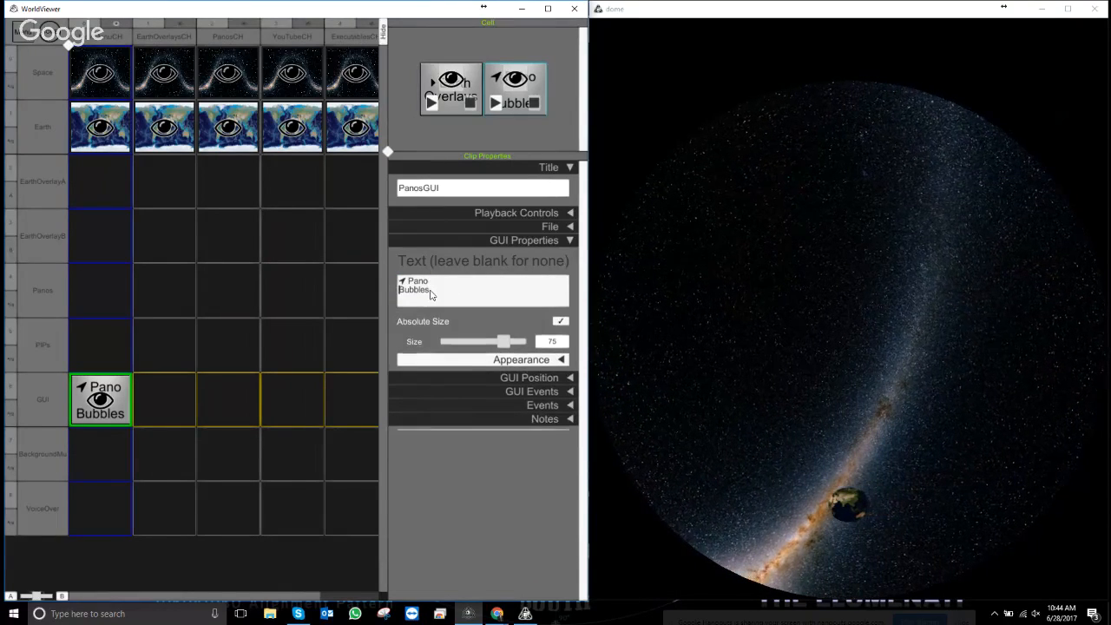
key(BackSpace)
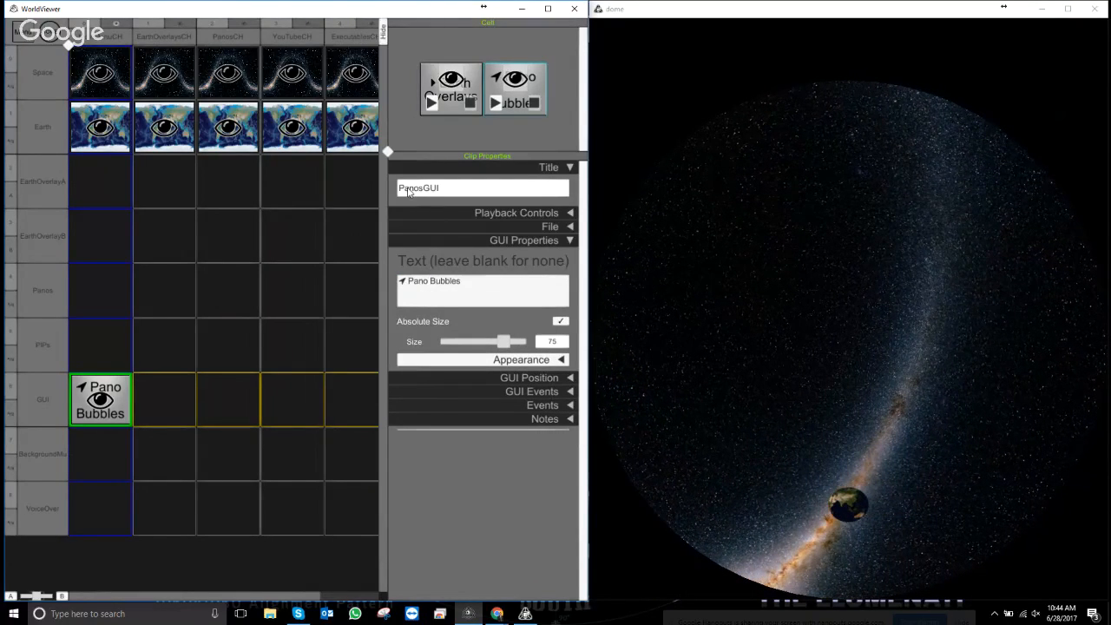
click(535, 126)
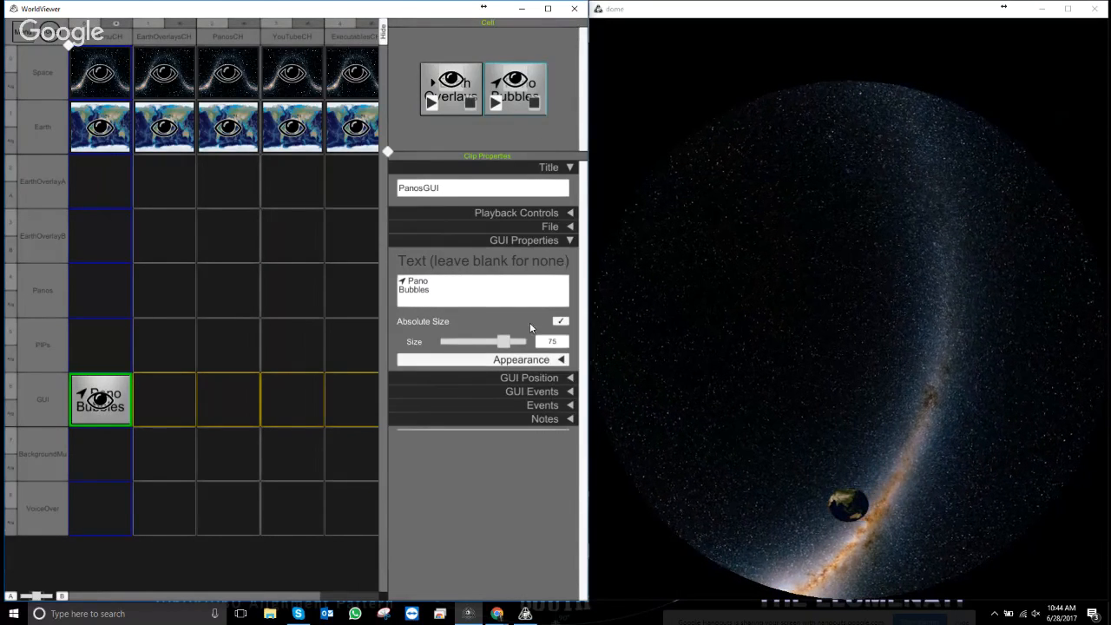
click(566, 241)
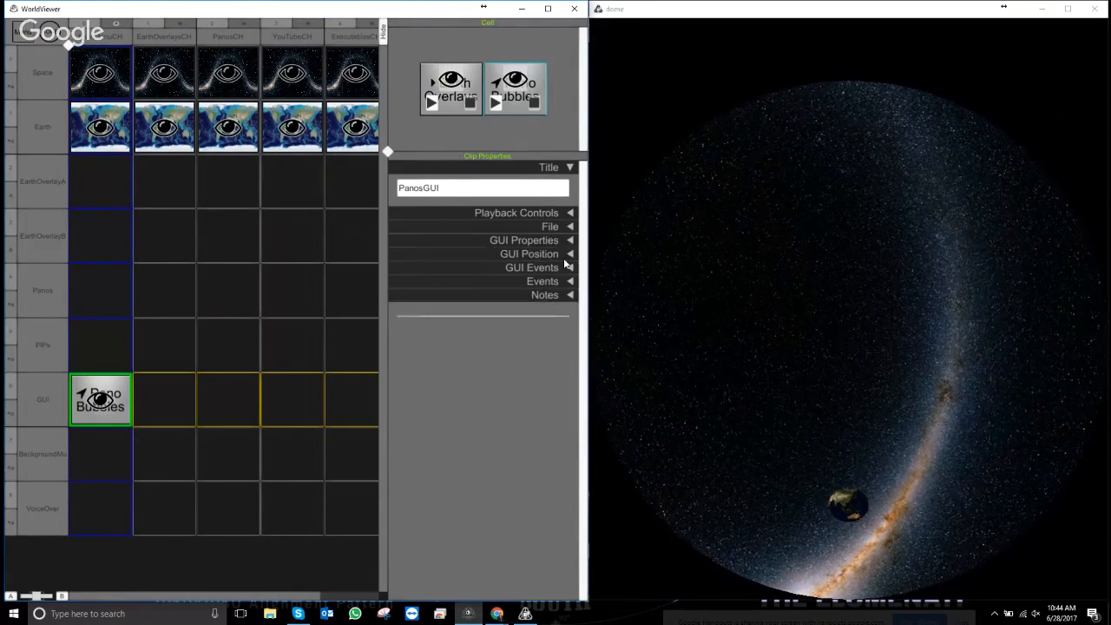
- Move the Pano Bubbles button right of Earth Overlays on the dome grid, then duplicate its clip
click(569, 253)
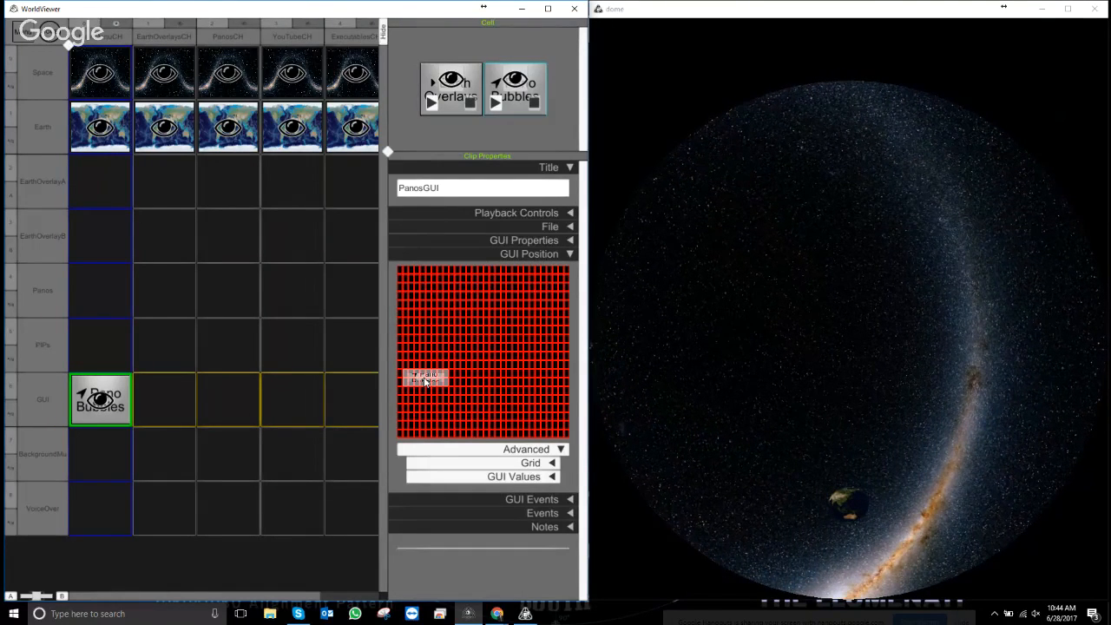
drag(423, 380, 477, 379)
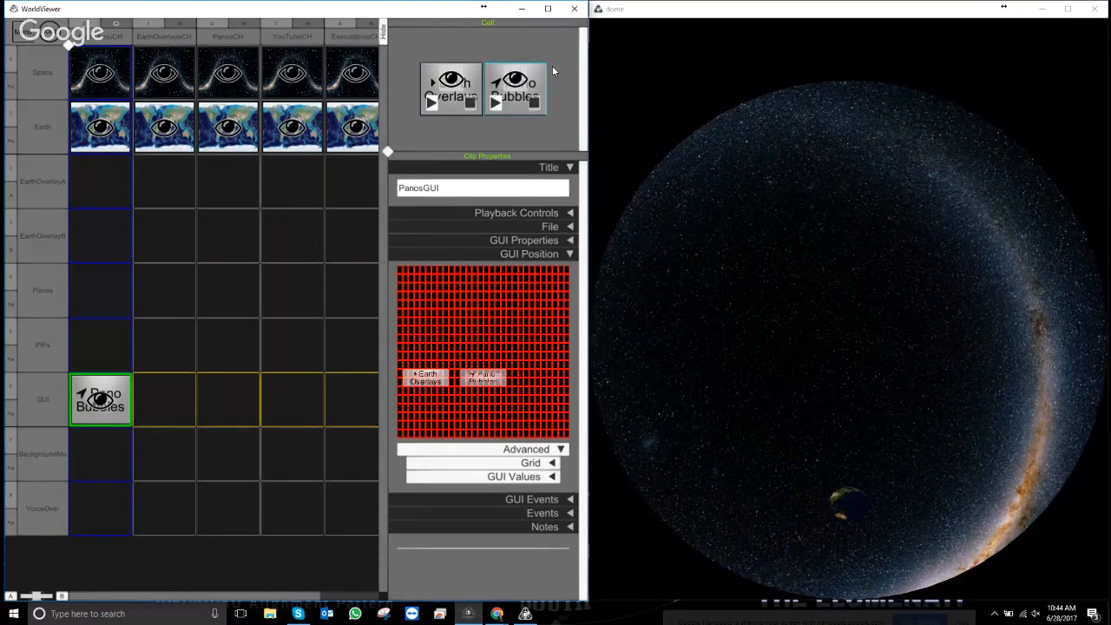
right_click(507, 105)
click(430, 175)
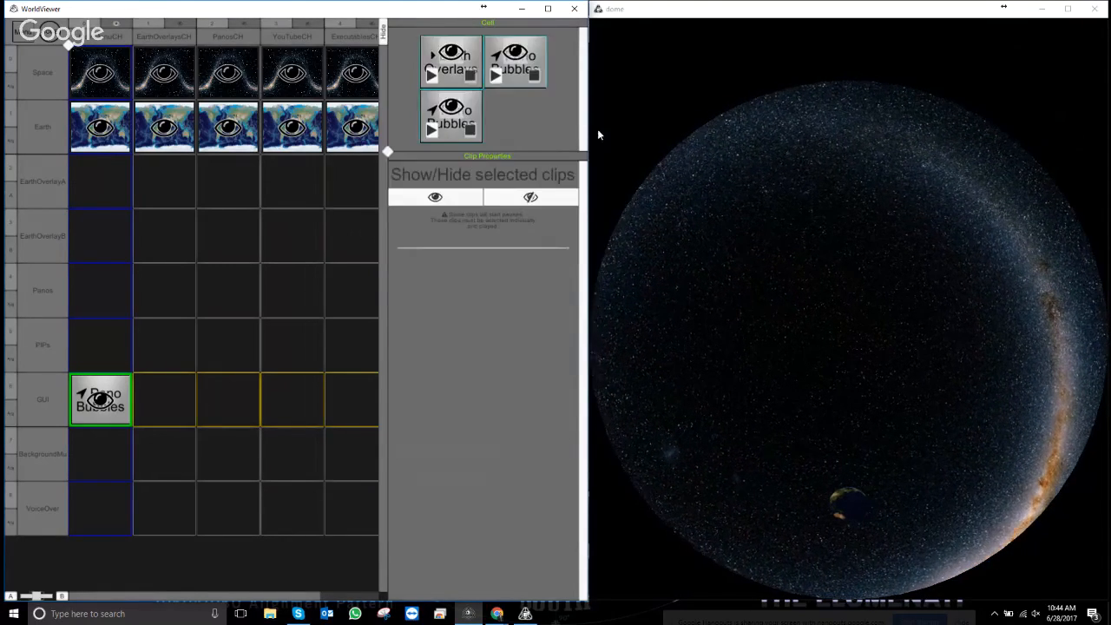
- Rename the copied clip to YouTubeGUI and select its existing button label
click(455, 130)
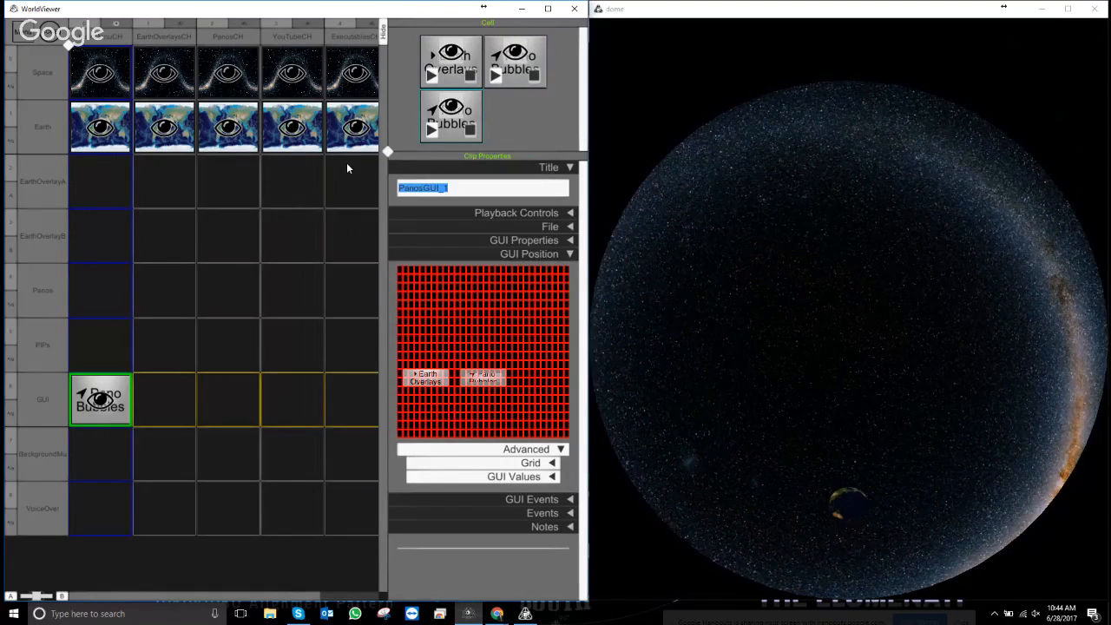
text(You)
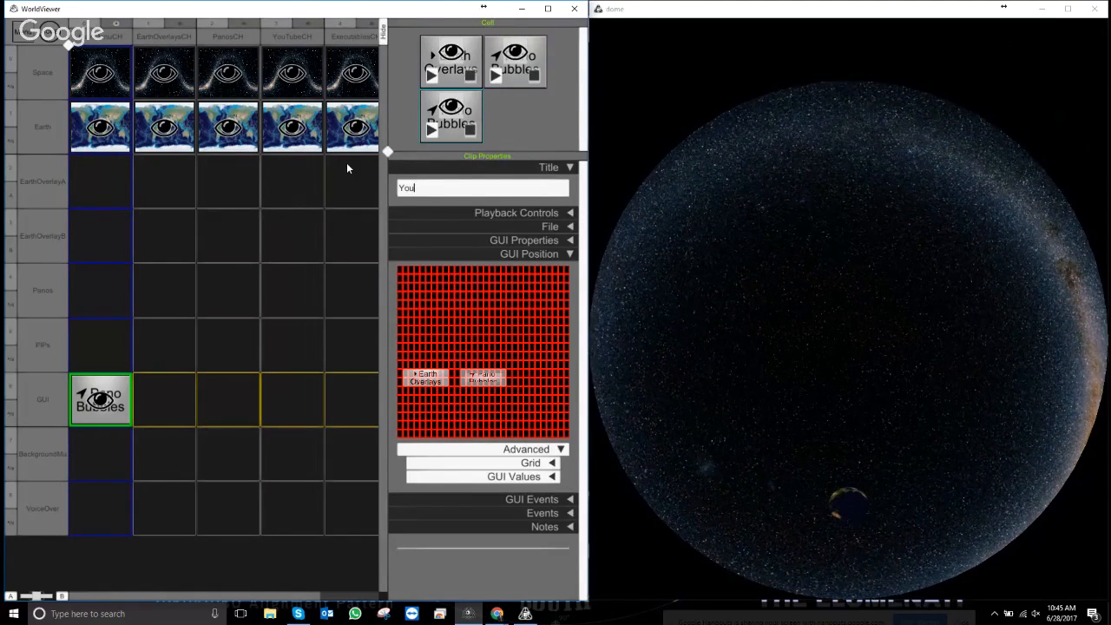
text(Tube)
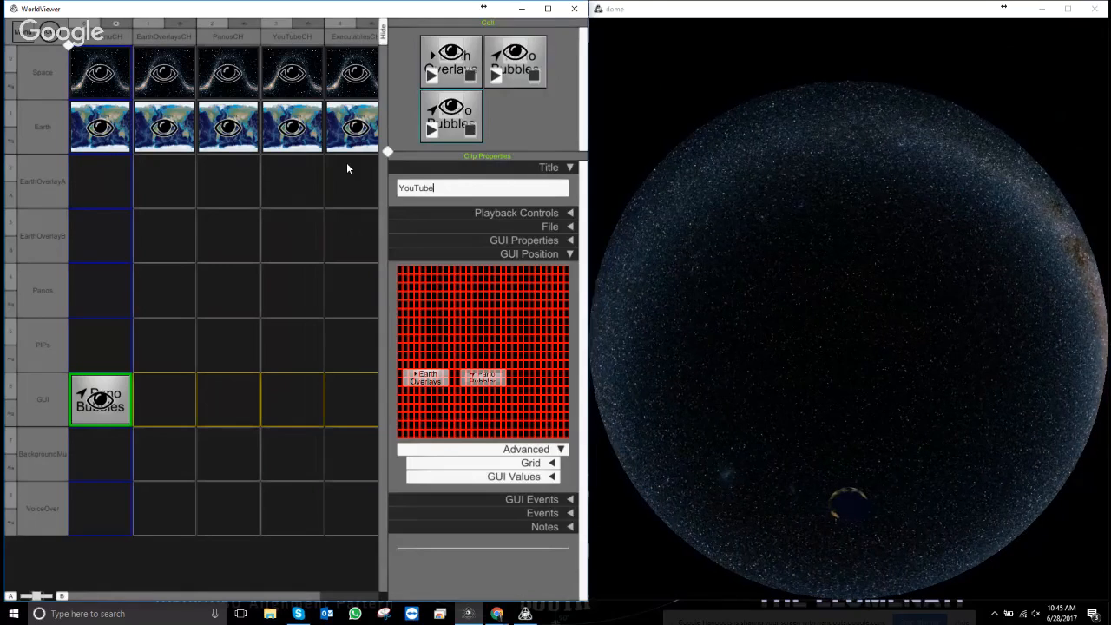
text(GUI)
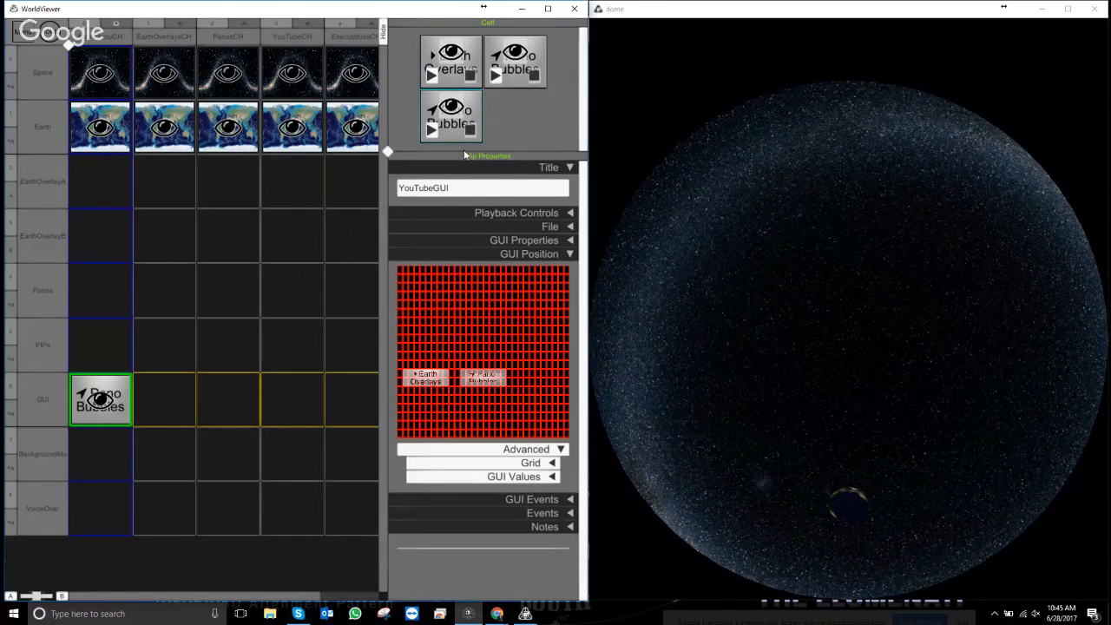
click(569, 239)
click(496, 297)
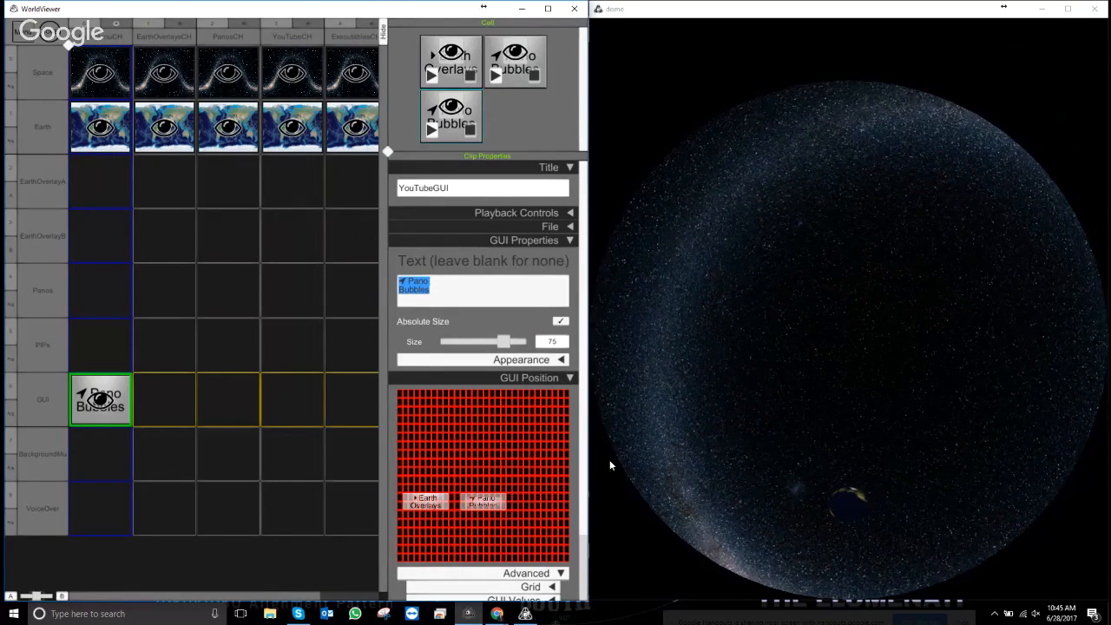
- Label the button with the Font Awesome YouTube glyph plus 'YouTube', placed right of Pano Bubbles
click(497, 614)
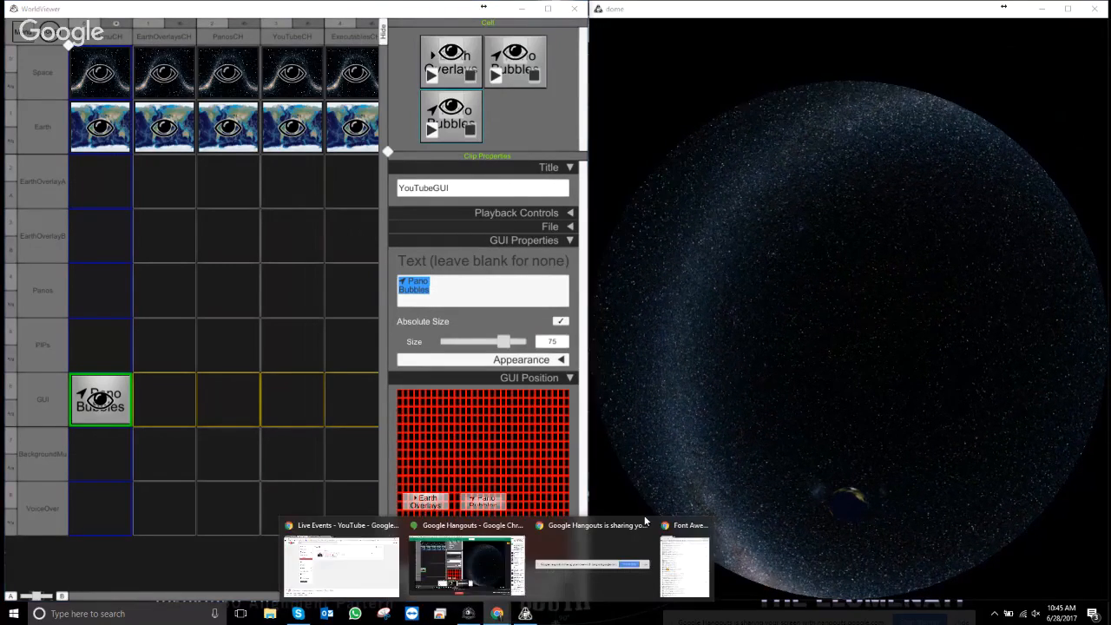
click(690, 550)
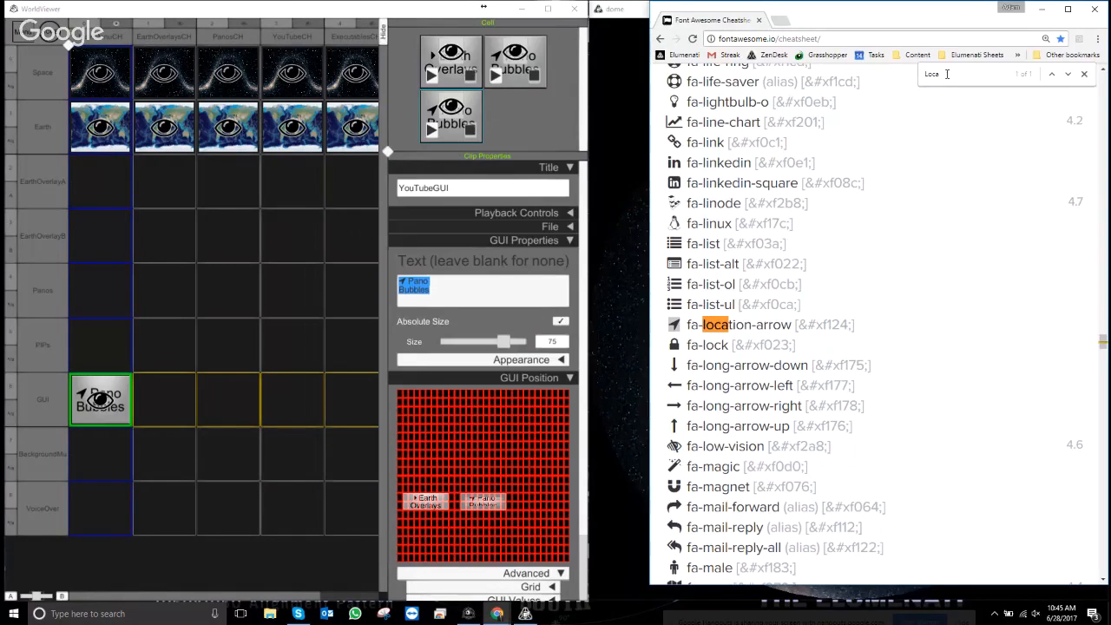
text(Yout)
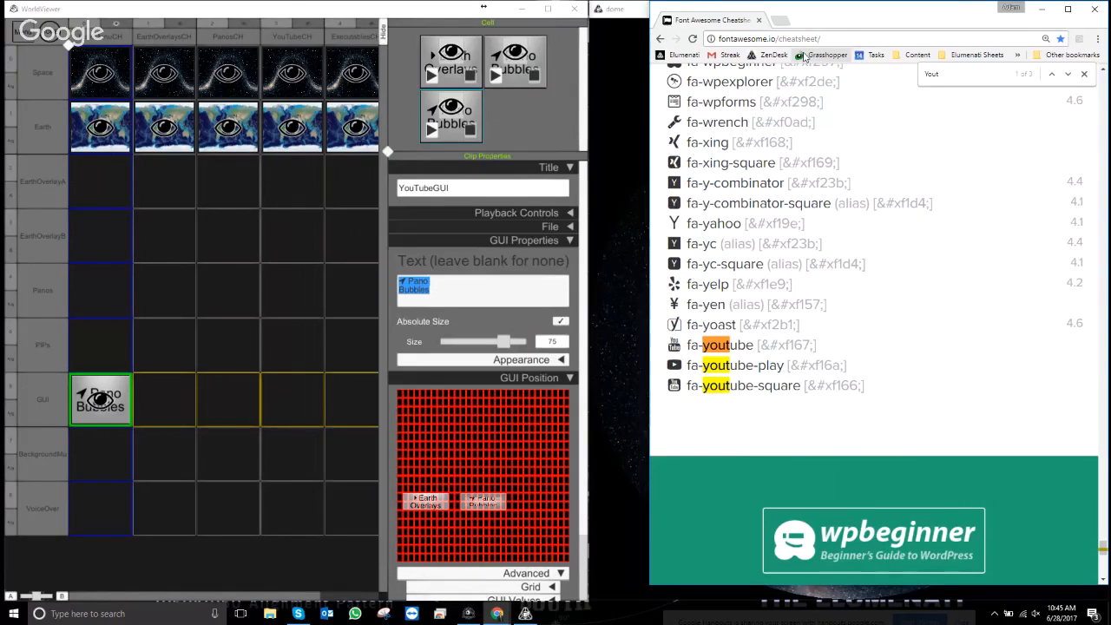
drag(682, 348, 667, 364)
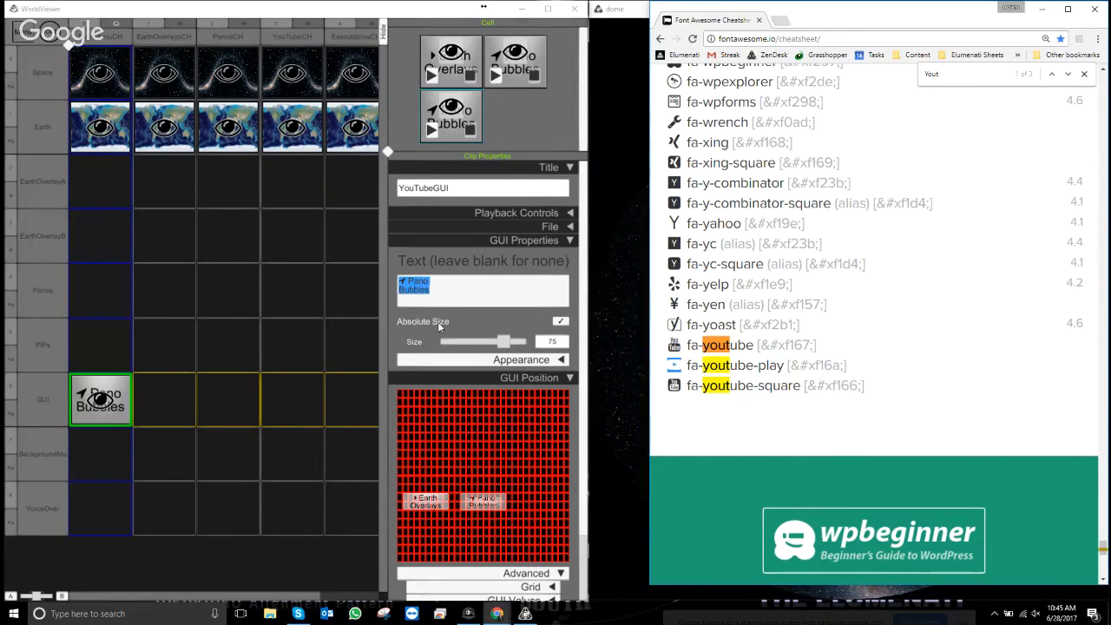
click(409, 282)
mouse_move(406, 281)
mouse_down()
mouse_move(397, 281)
mouse_move(411, 281)
mouse_up()
key(ctrl+v)
text(Y)
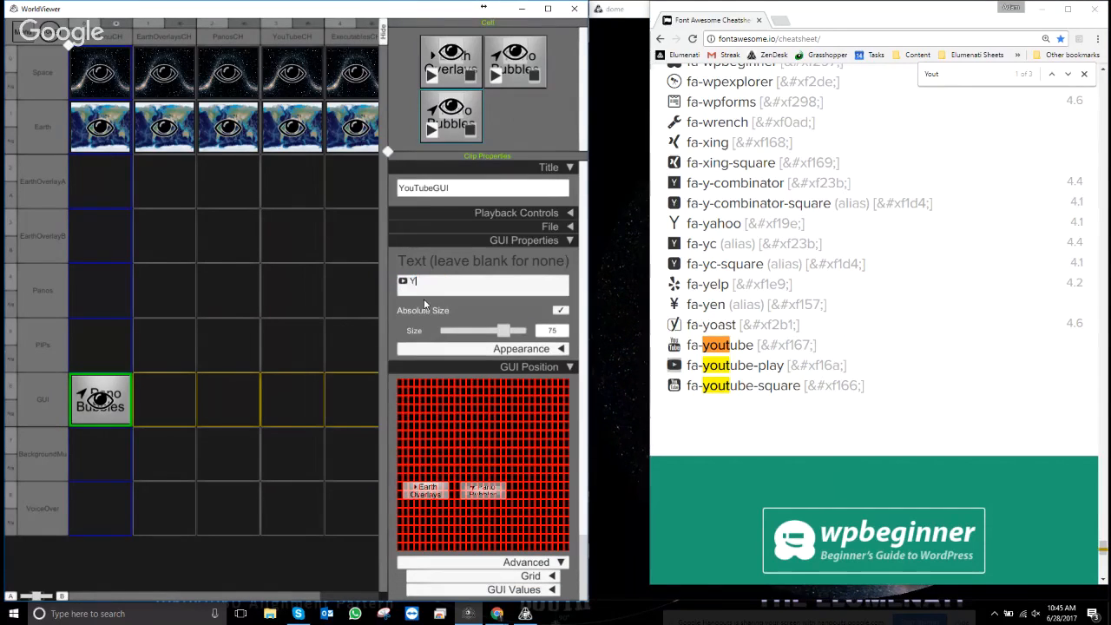
text(ouTube)
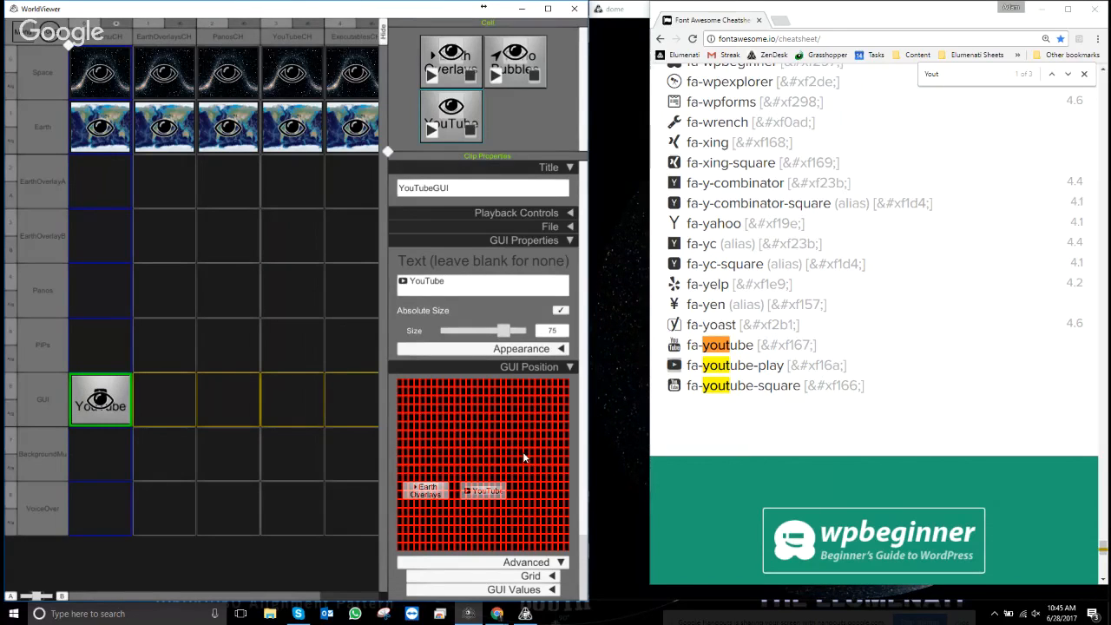
drag(492, 493, 540, 493)
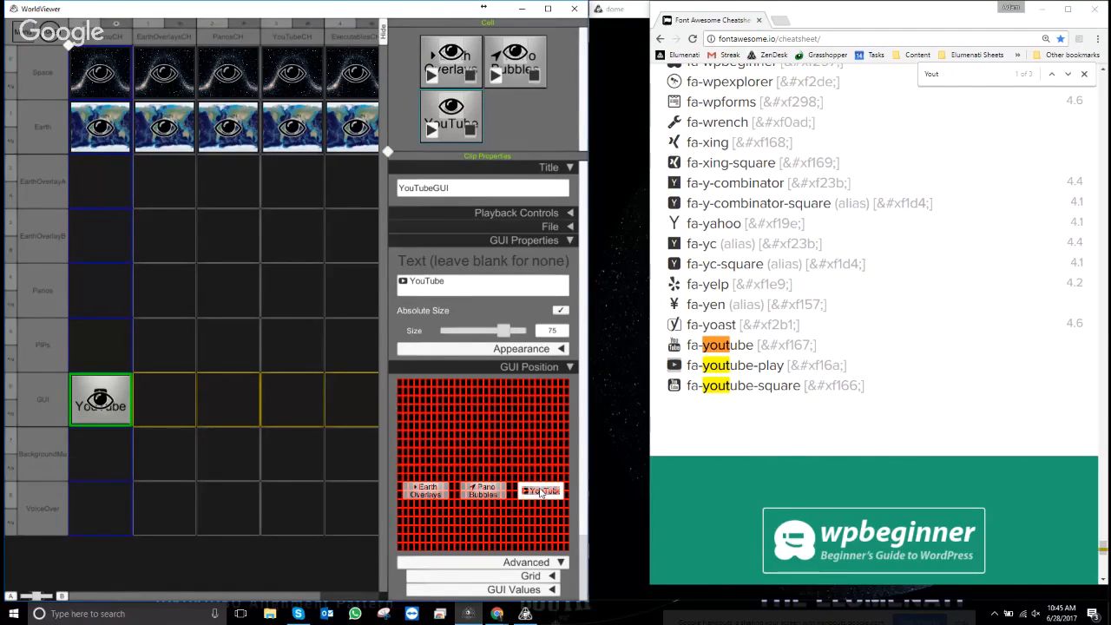
click(569, 368)
- Change YouTubeGUI's On Click OSC command from /PlayChapter PanosCH to /PlayChapter YouTubeCH
click(555, 241)
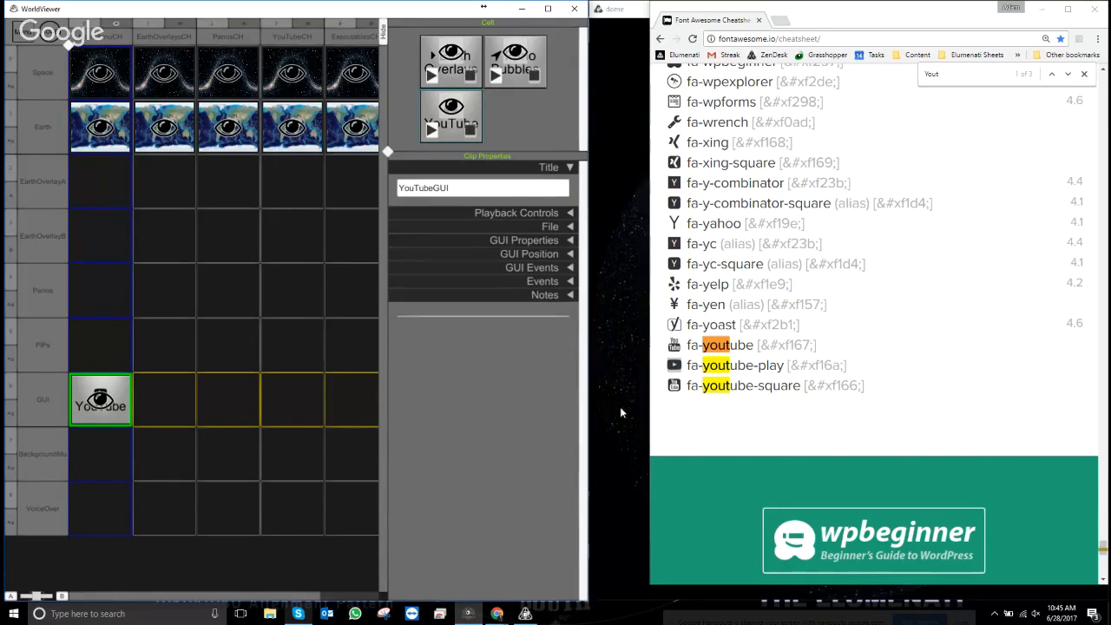
click(569, 268)
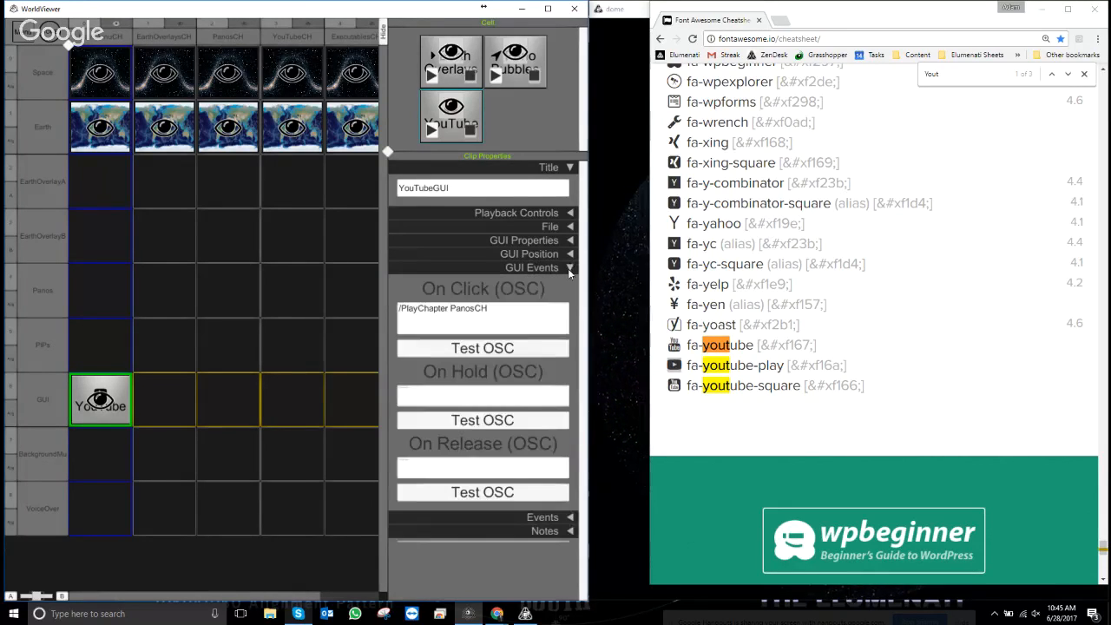
click(451, 315)
double_click(452, 316)
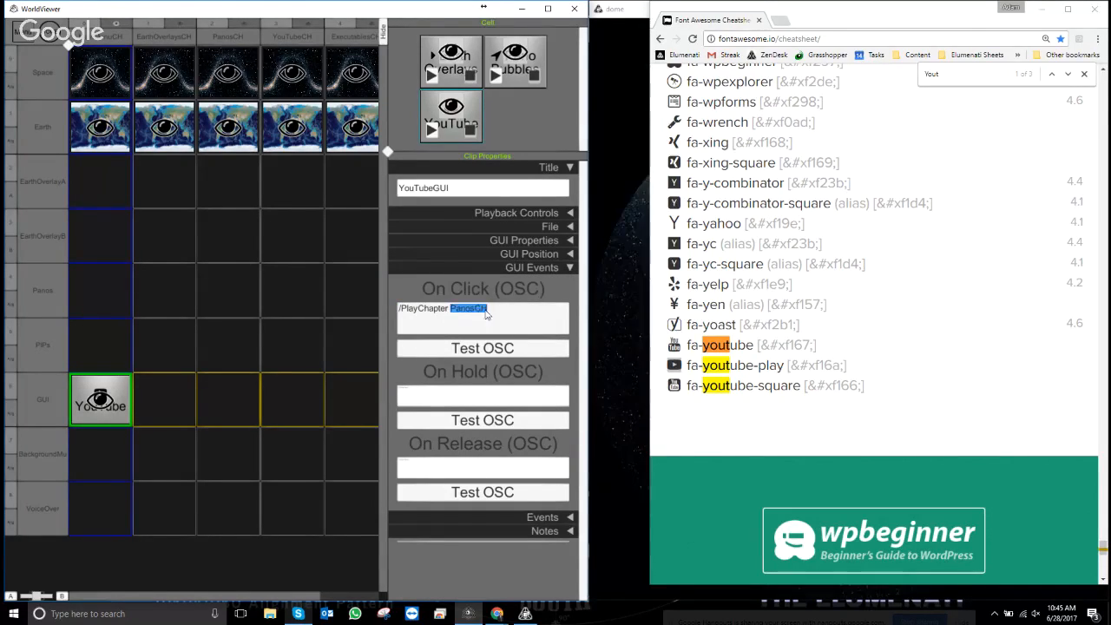
text(YouTubeG)
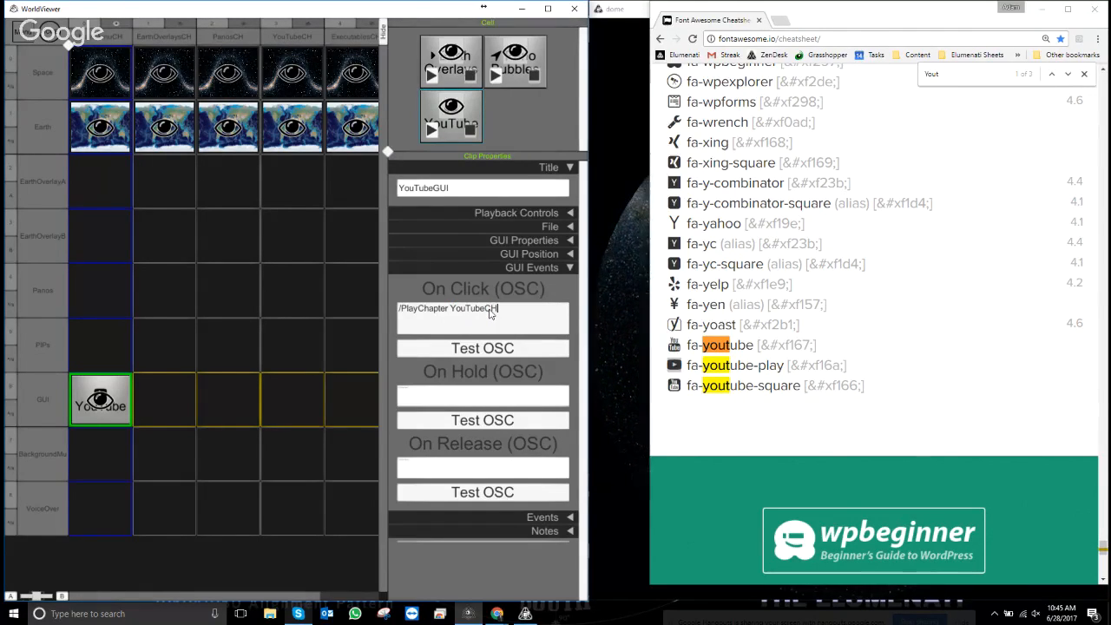
text(H)
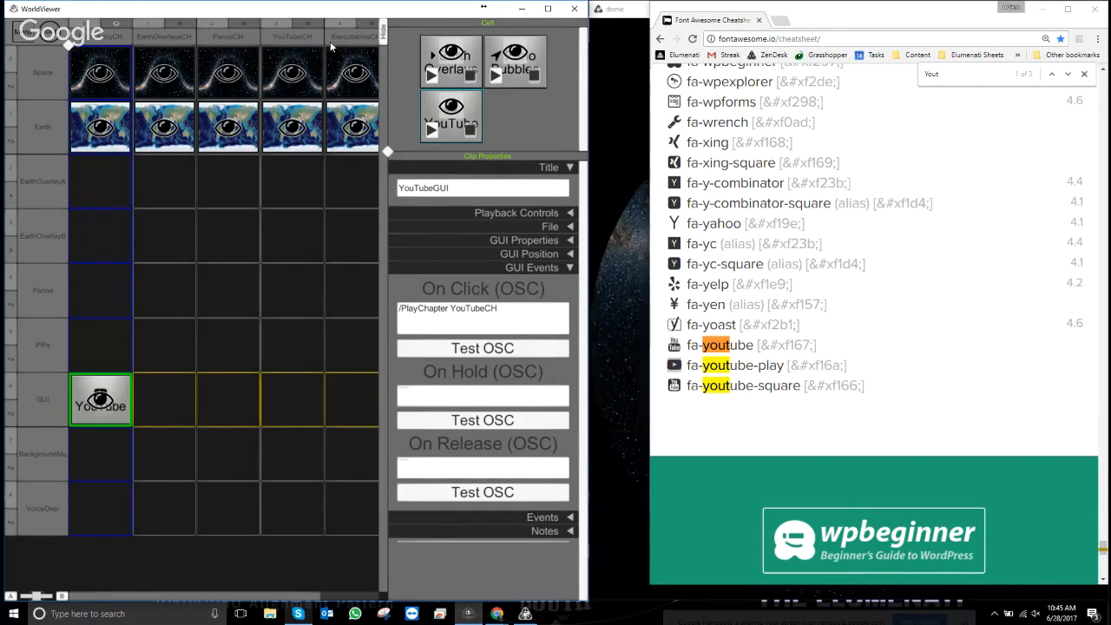
mouse_move(218, 597)
mouse_down()
mouse_move(294, 599)
mouse_move(224, 597)
mouse_up()
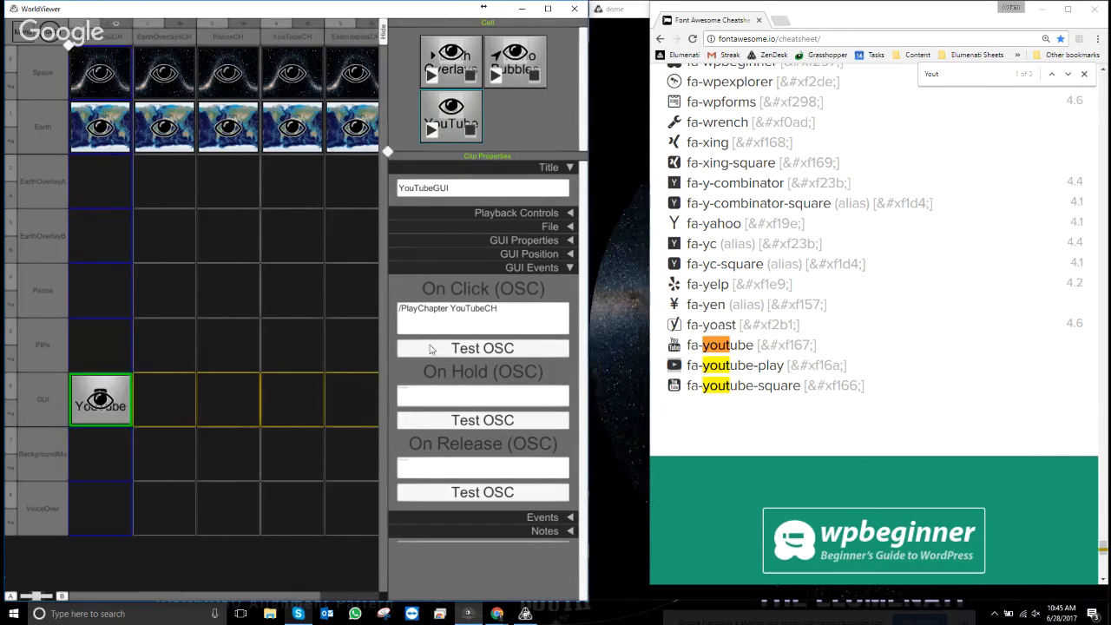
- Duplicate the YouTube clip and rename the copy ExecutablesGUI
right_click(452, 141)
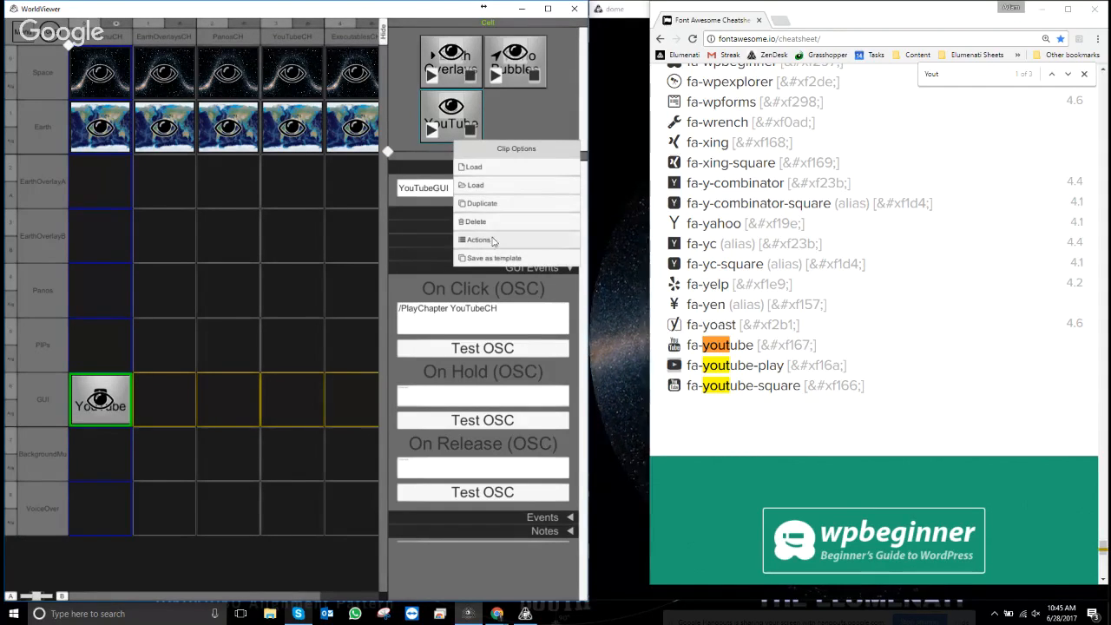
click(483, 204)
click(526, 132)
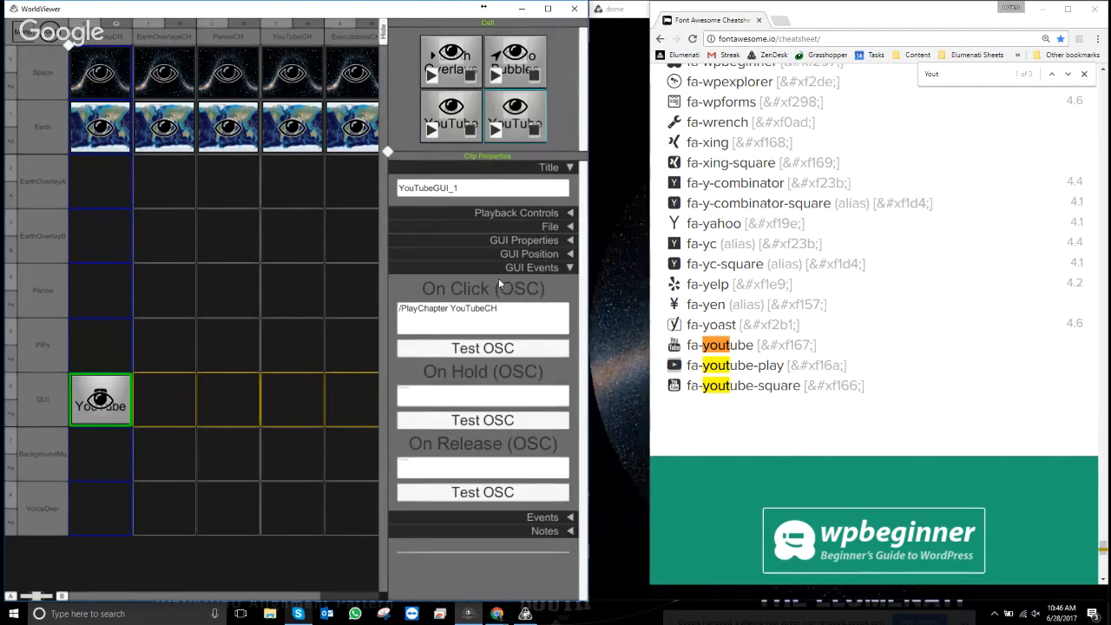
click(486, 197)
text(Executables)
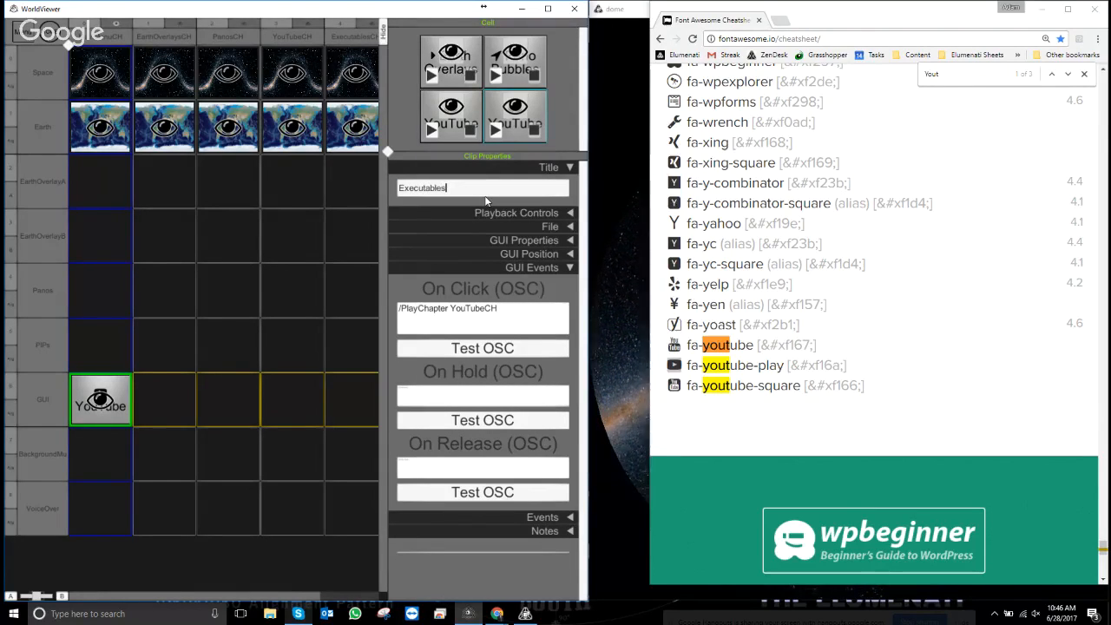
- Set the new button's label text to 'Executables'
click(568, 240)
click(440, 284)
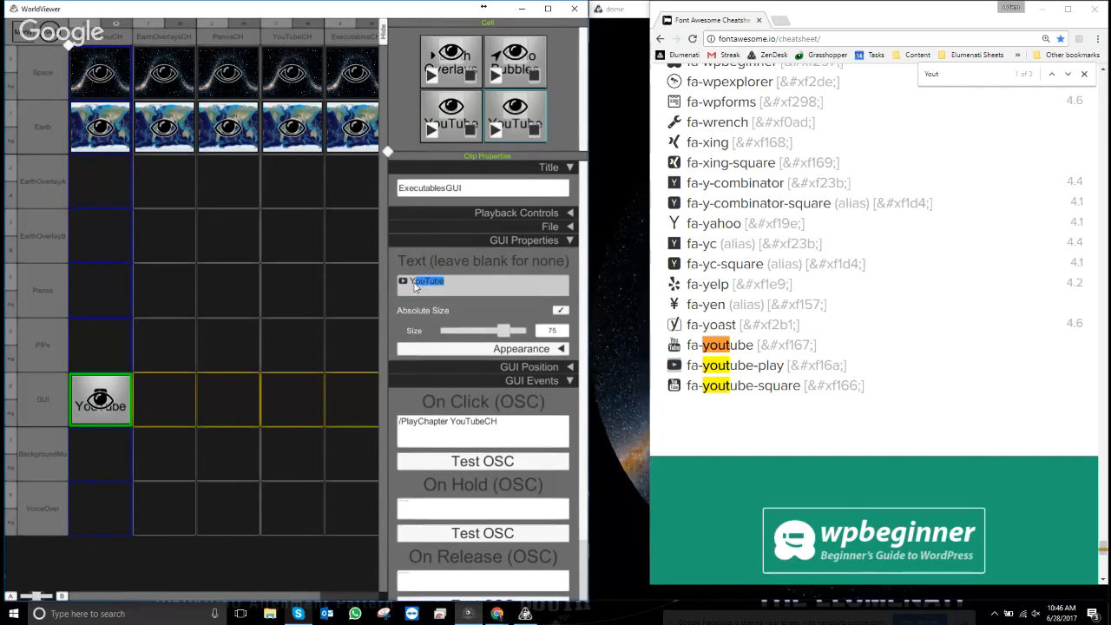
text(Execut)
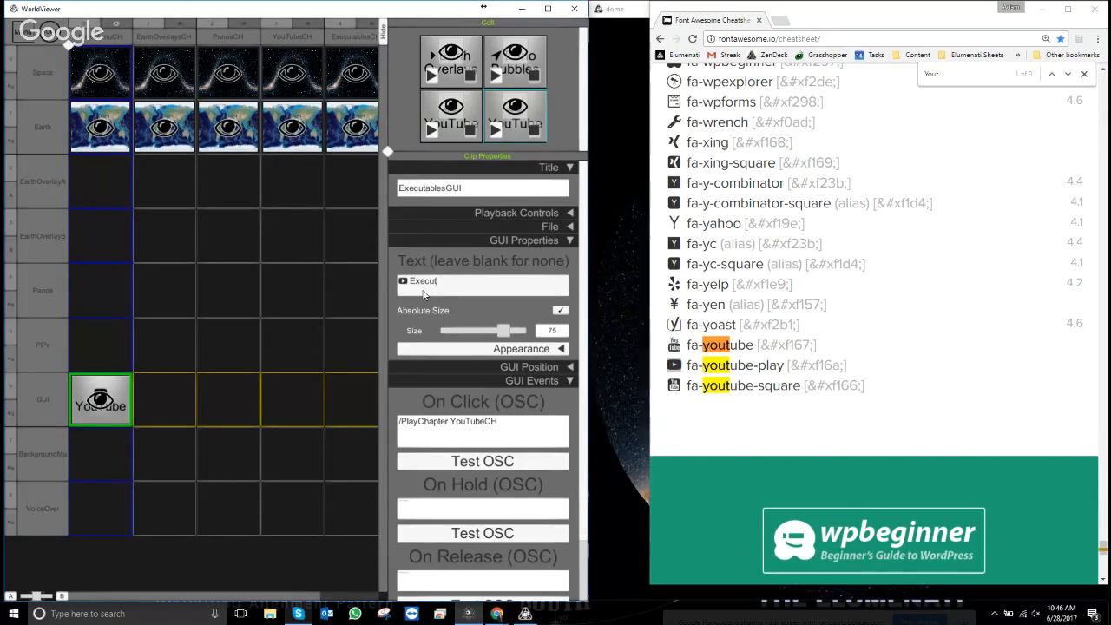
text(ables)
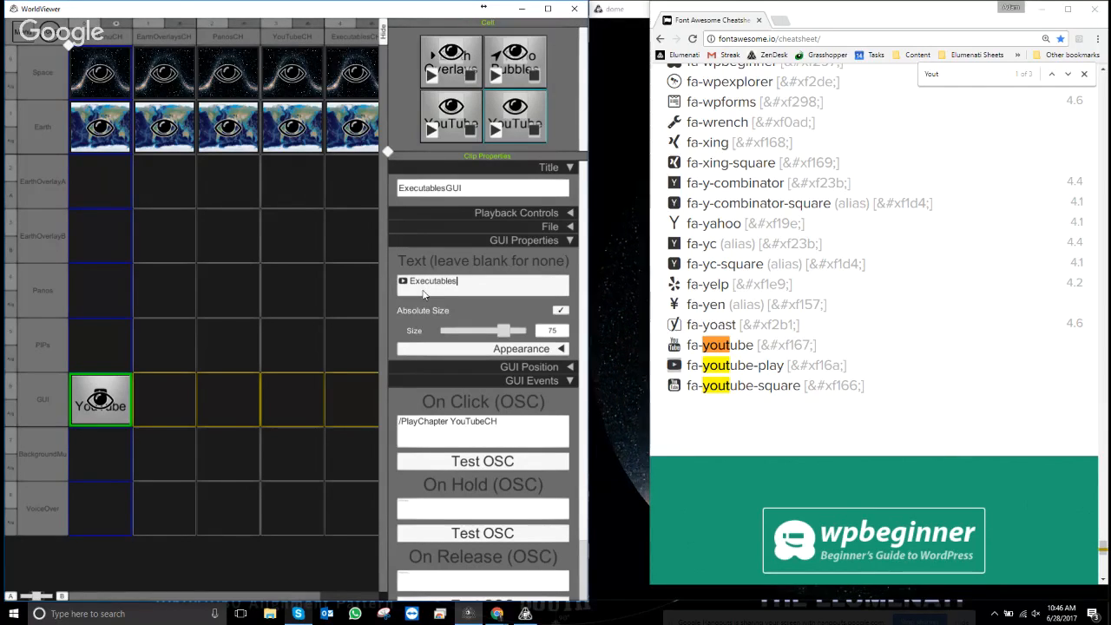
- Copy the fa-rocket glyph from the cheatsheet and paste it over the label's play icon
drag(976, 75, 825, 66)
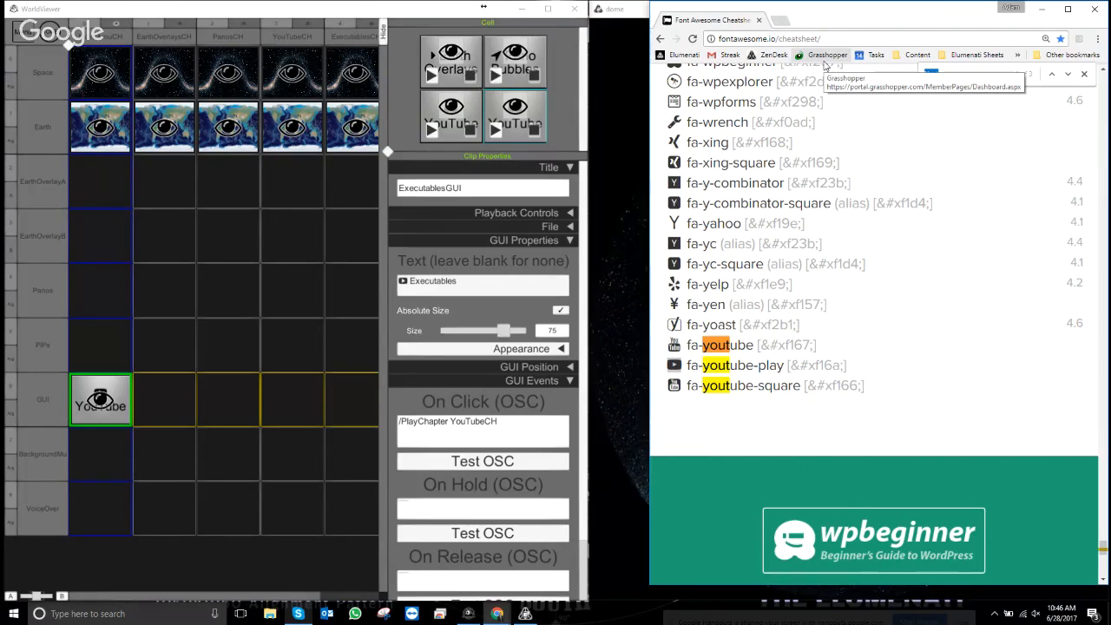
text(Lau)
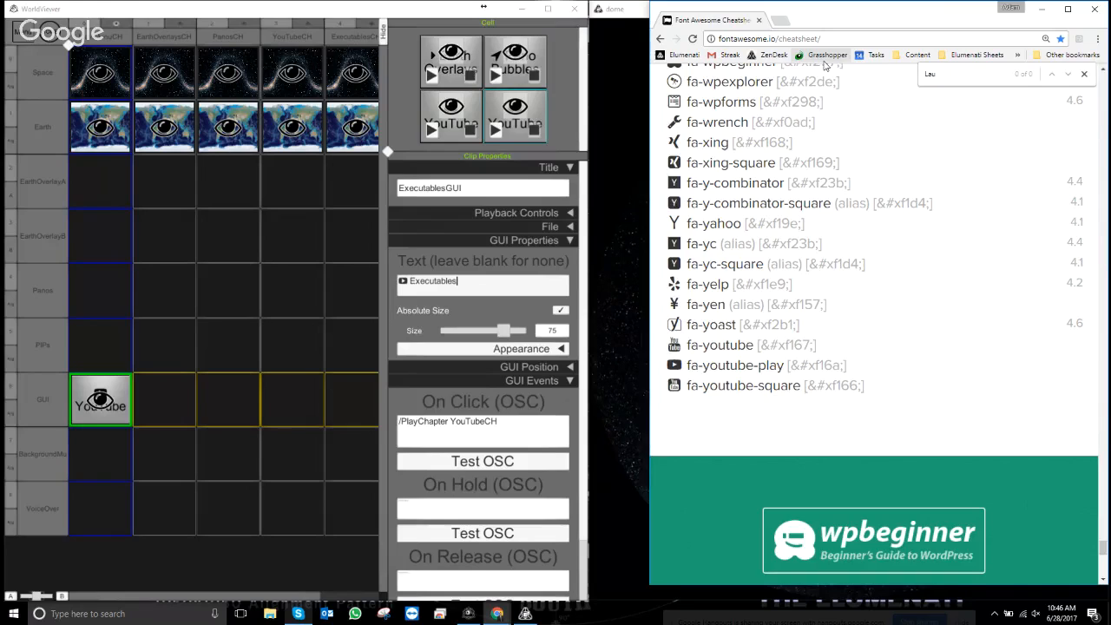
key(BackSpace)
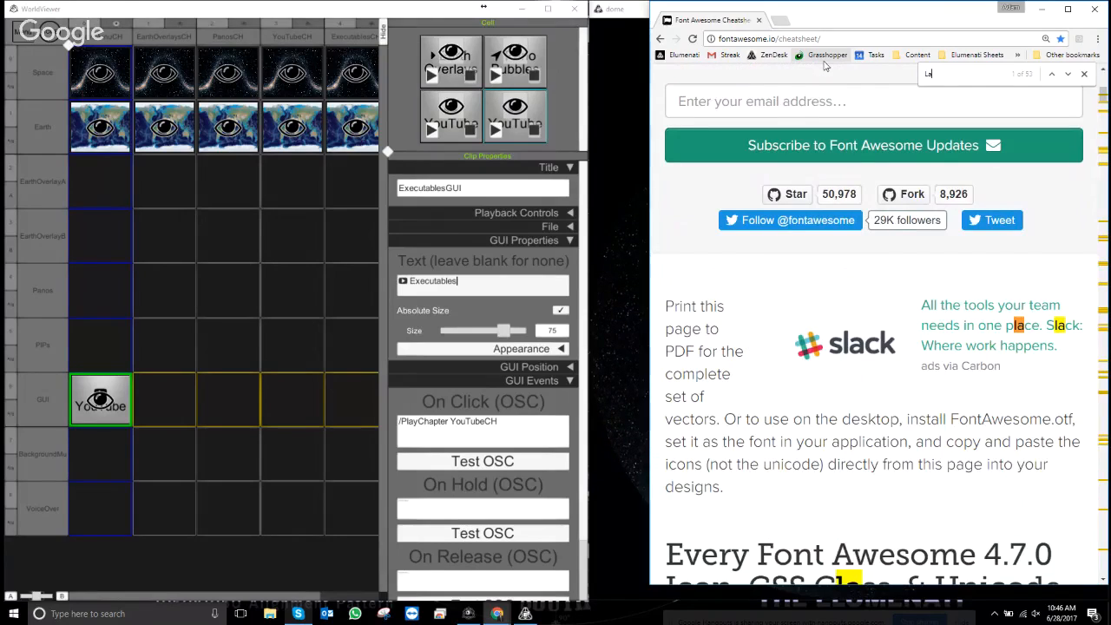
key(BackSpace)
key(BackSpace)
text(Eo)
key(BackSpace)
key(BackSpace)
text(Ro)
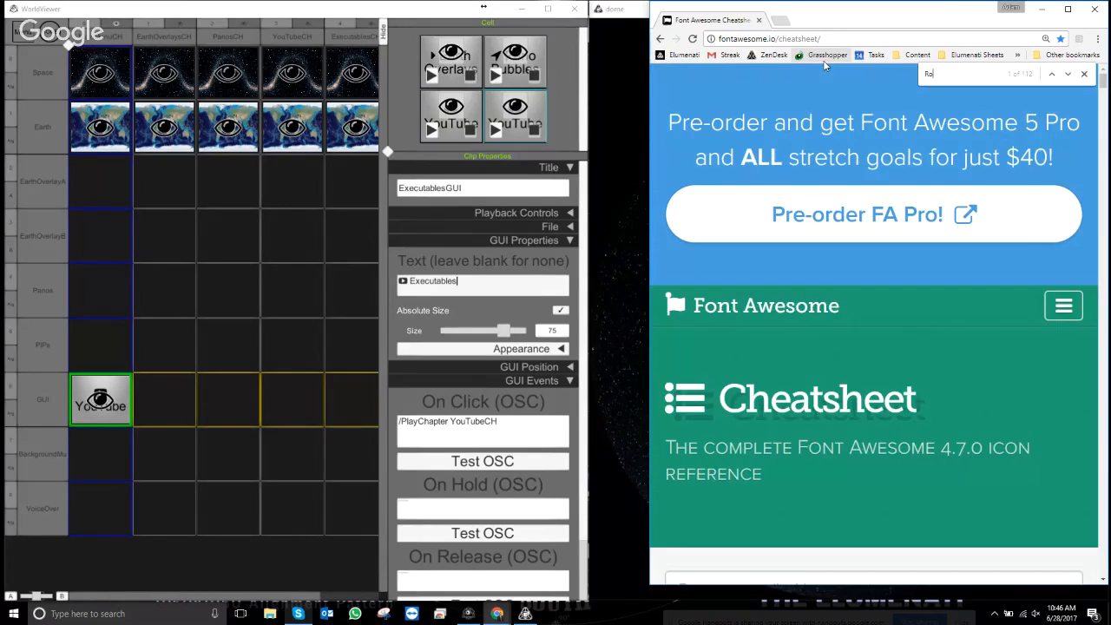
text(cke)
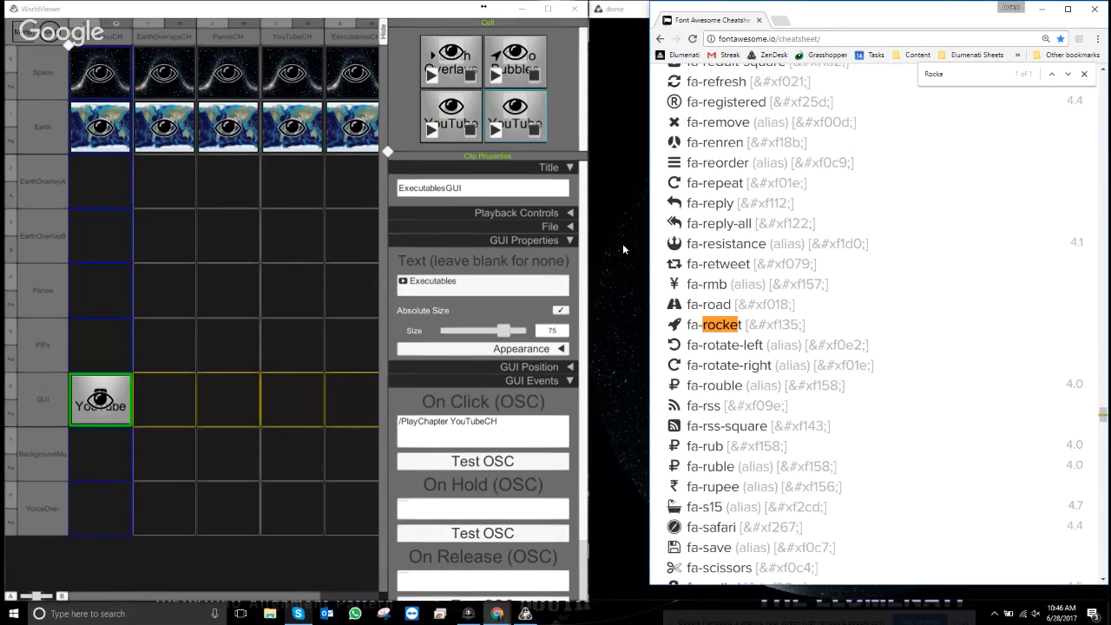
double_click(674, 325)
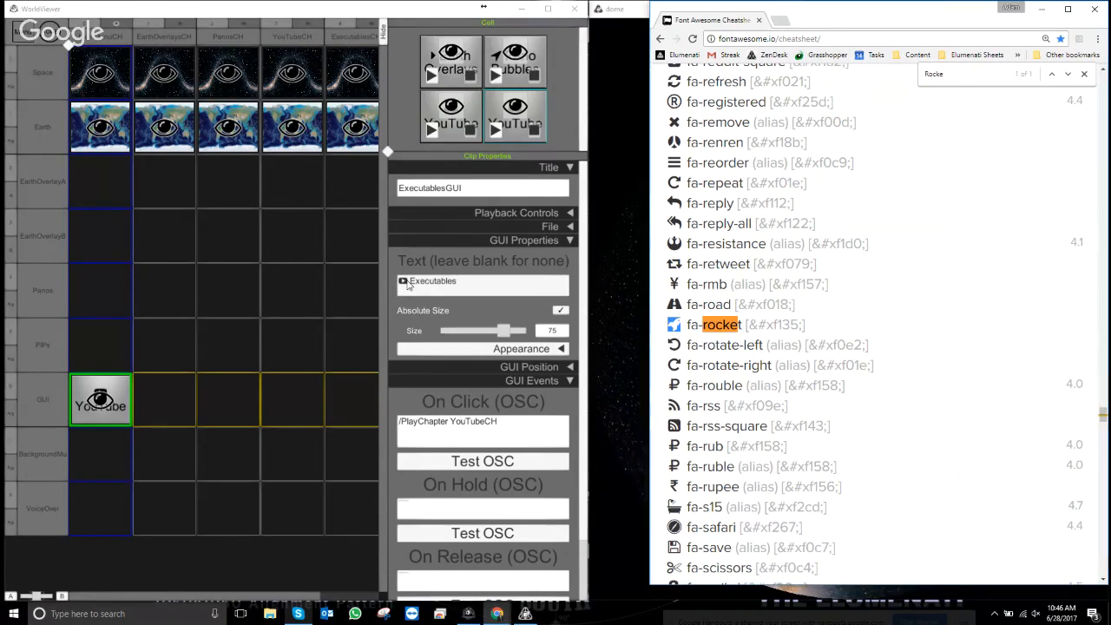
drag(407, 282, 398, 282)
key(ctrl+v)
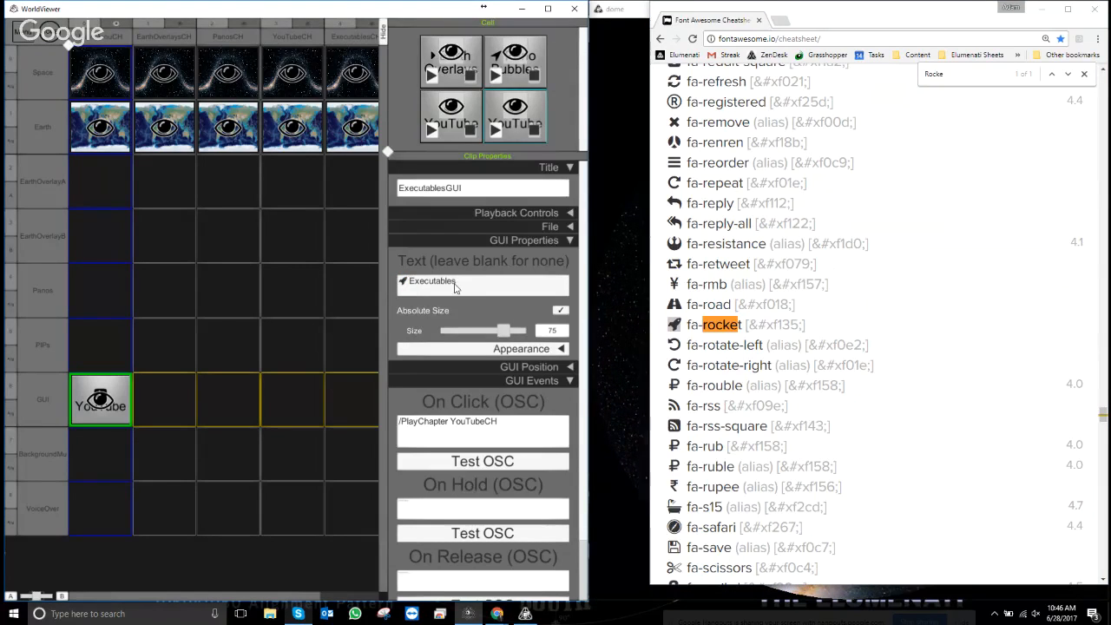
- Move the Executables button below the row of other GUI buttons on the grid
click(570, 240)
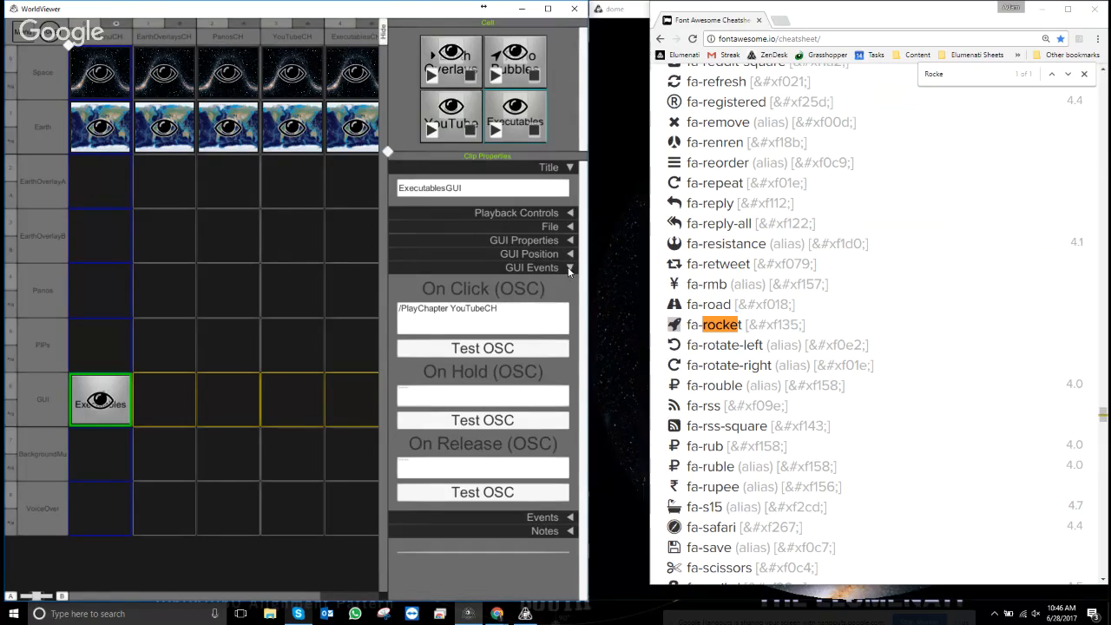
click(570, 255)
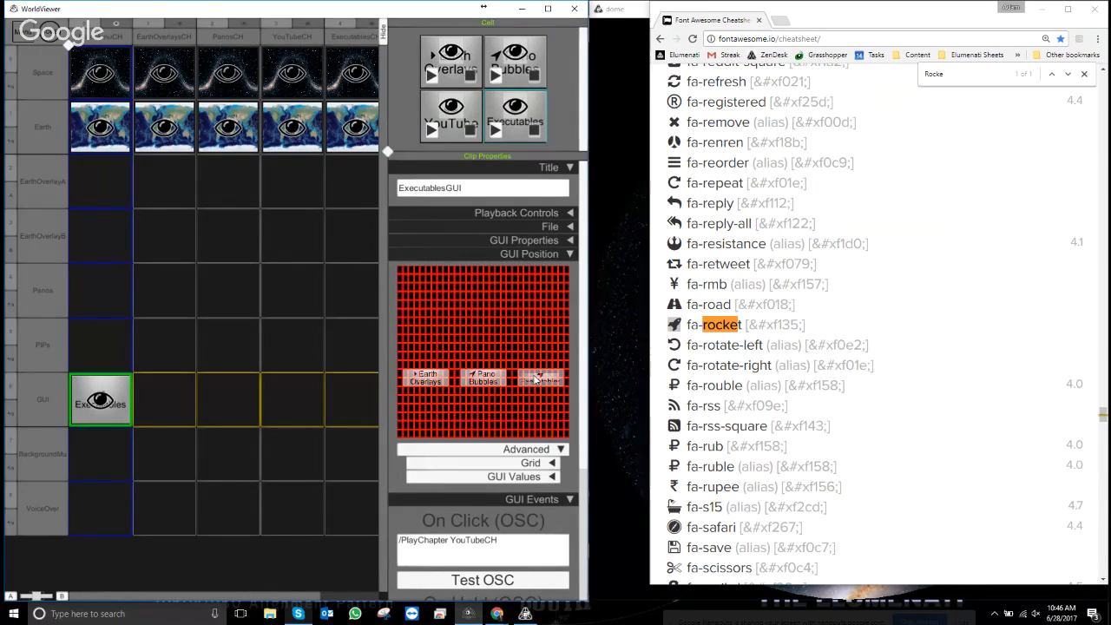
drag(536, 380, 454, 411)
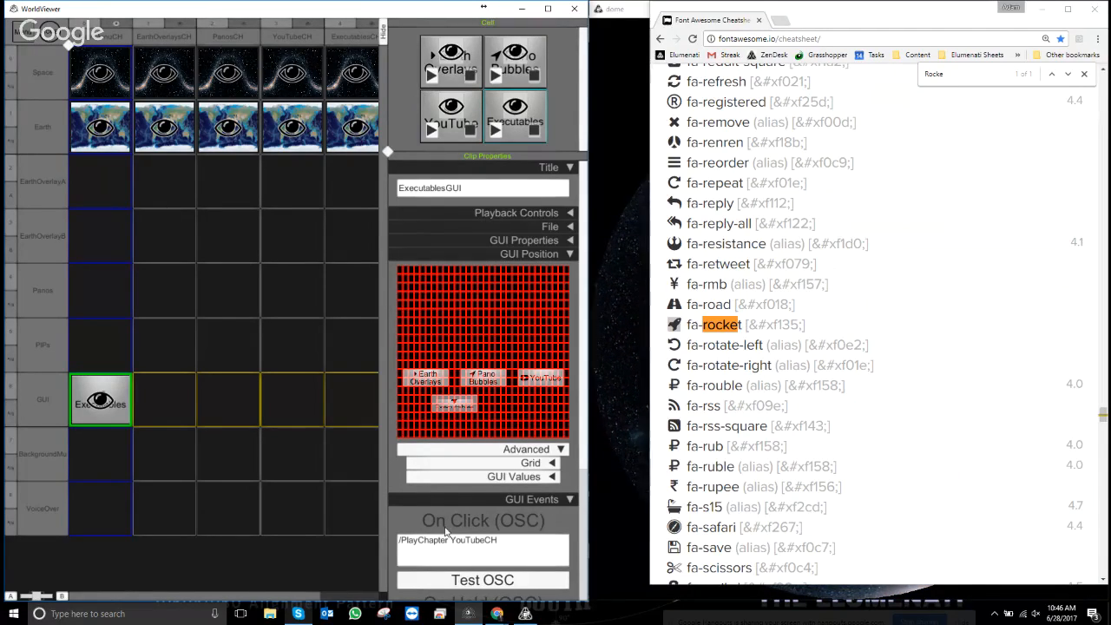
click(569, 254)
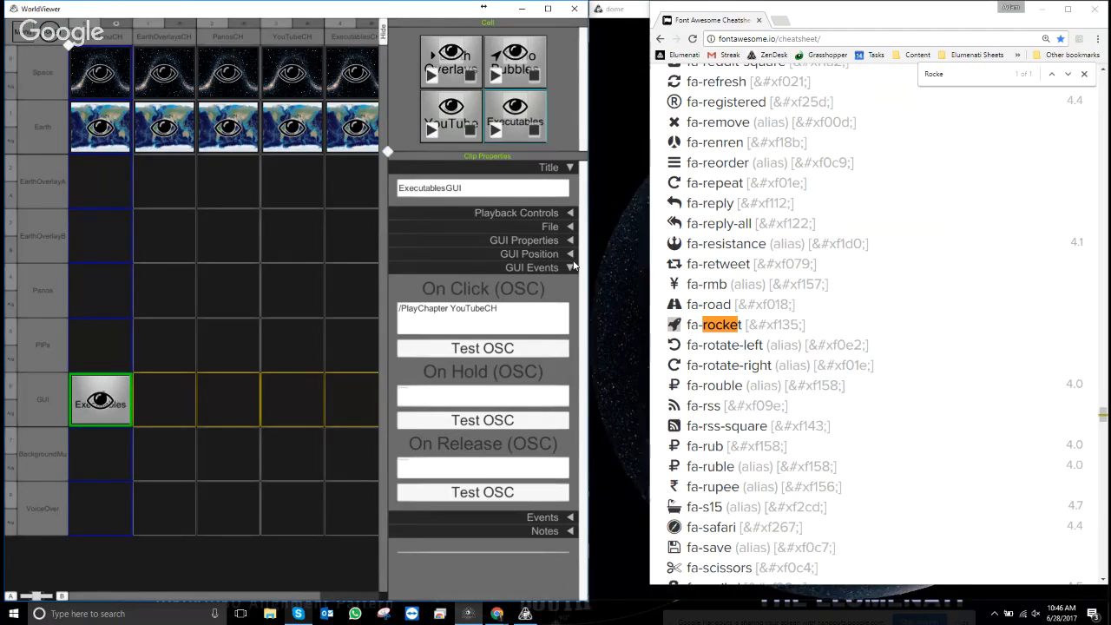
- Change the On Click command to /PlayChapter ExecutablesCH
click(569, 267)
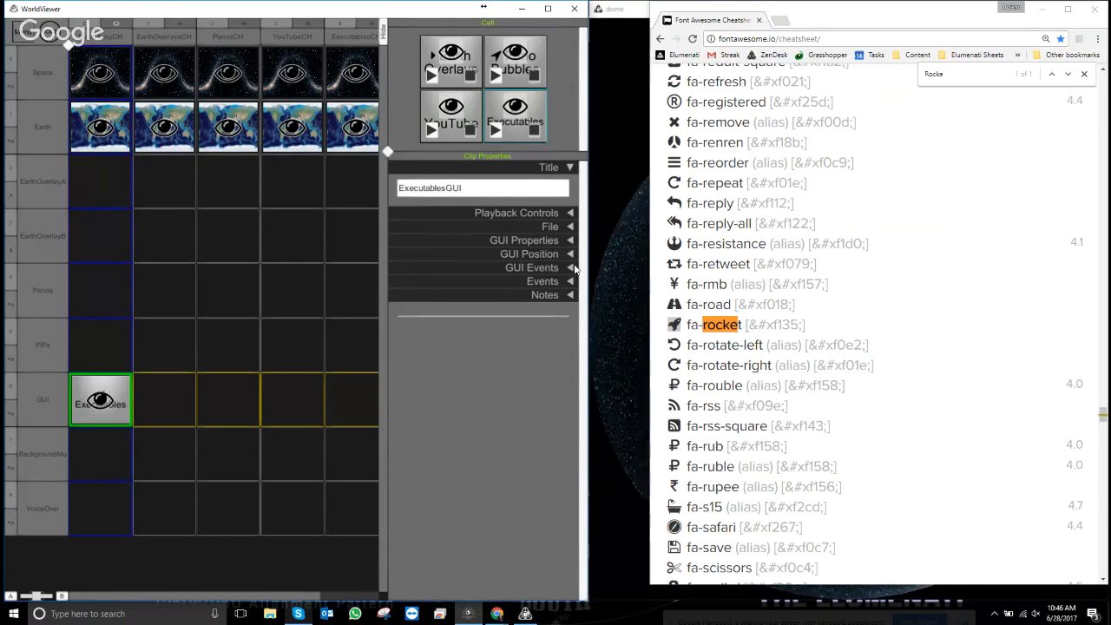
click(570, 268)
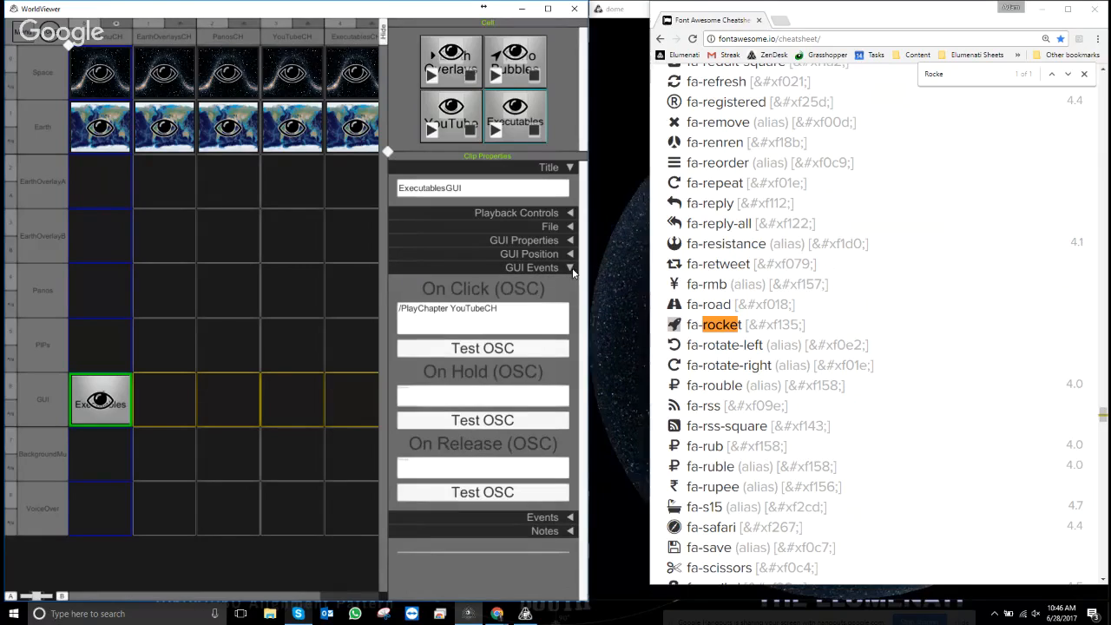
click(478, 317)
click(450, 309)
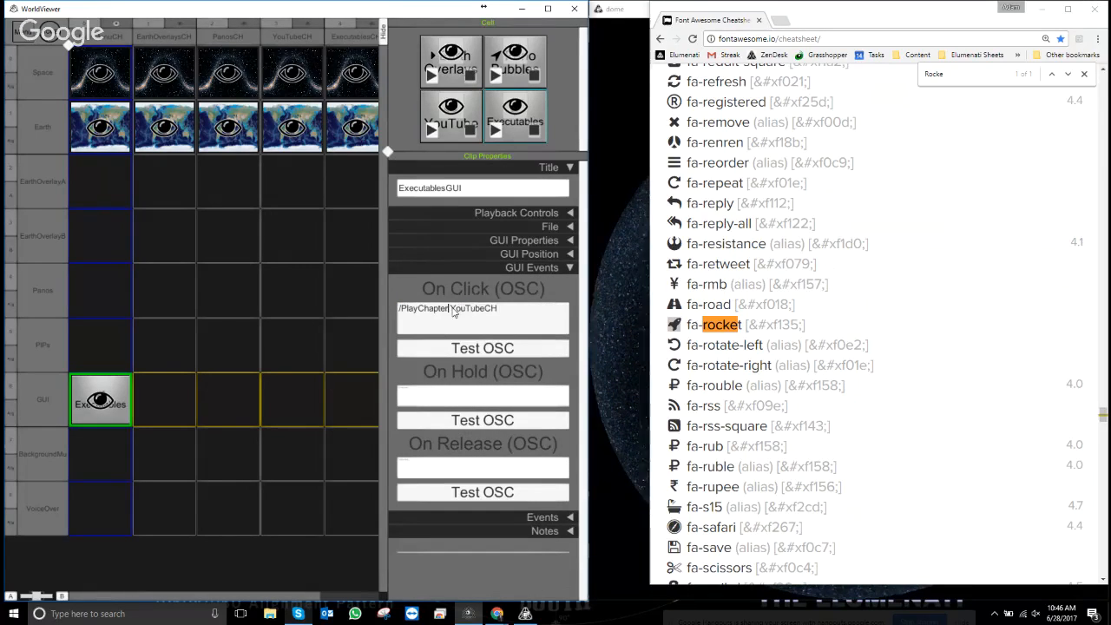
double_click(453, 311)
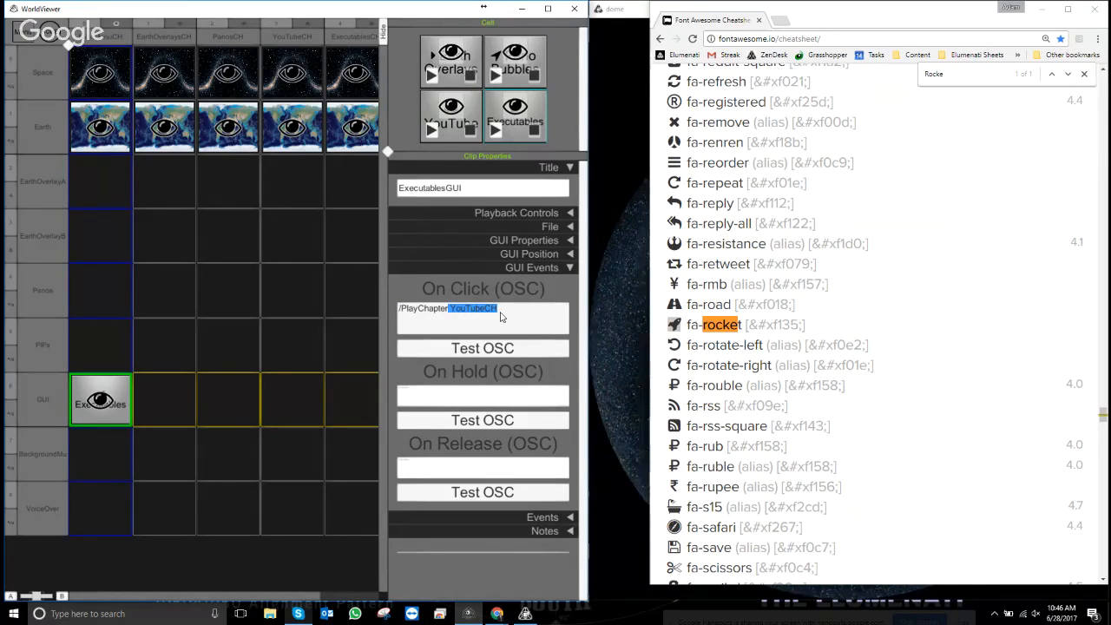
key(BackSpace)
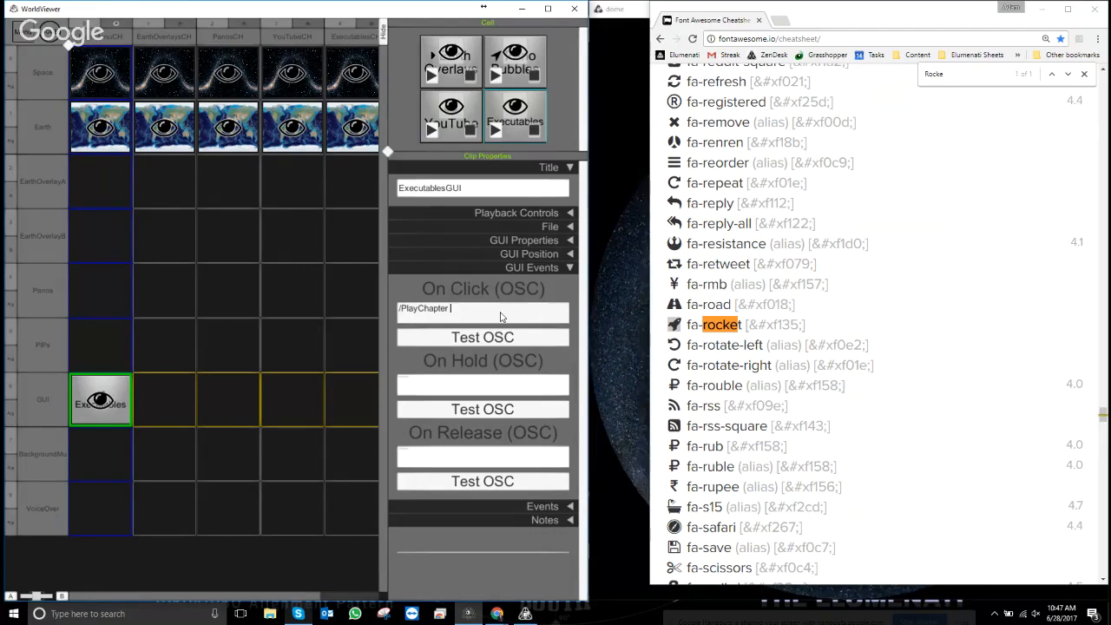
text(Executa)
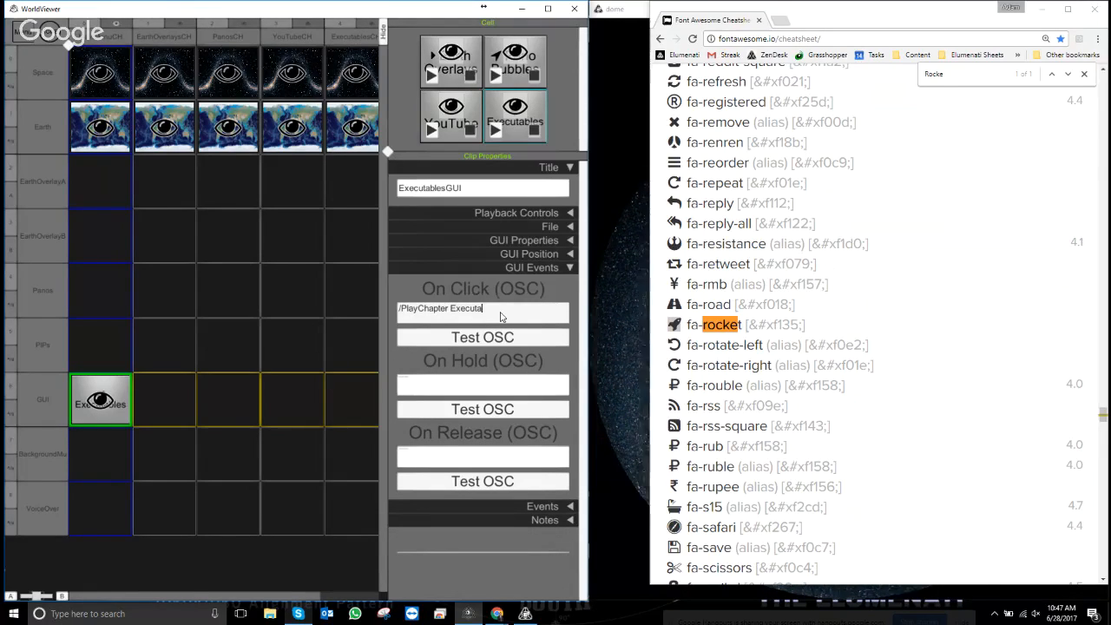
text(blesCH)
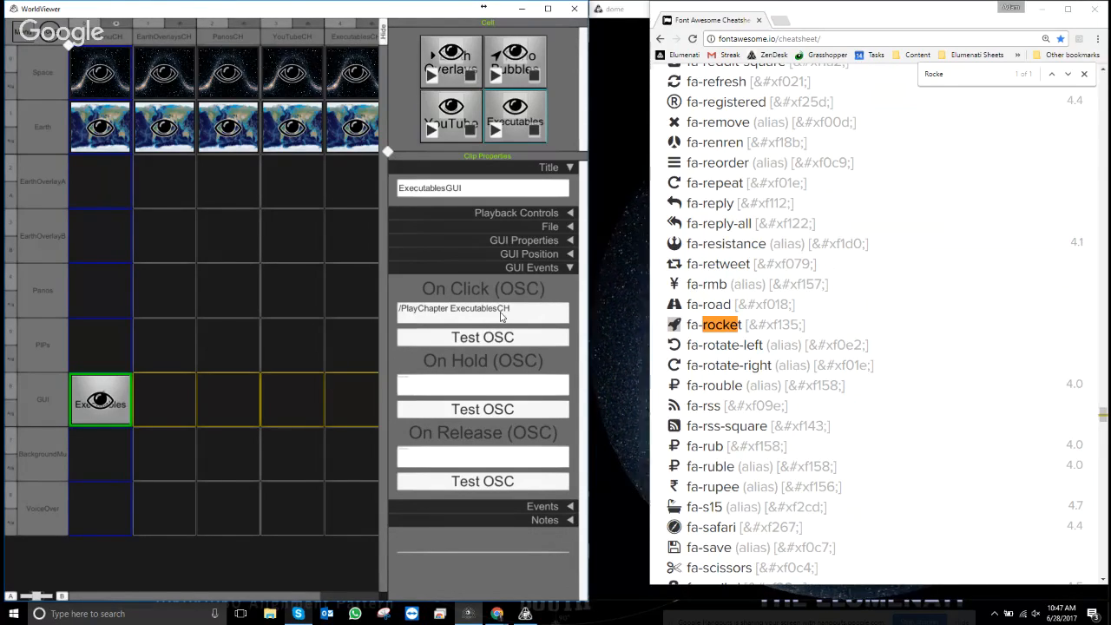
click(509, 282)
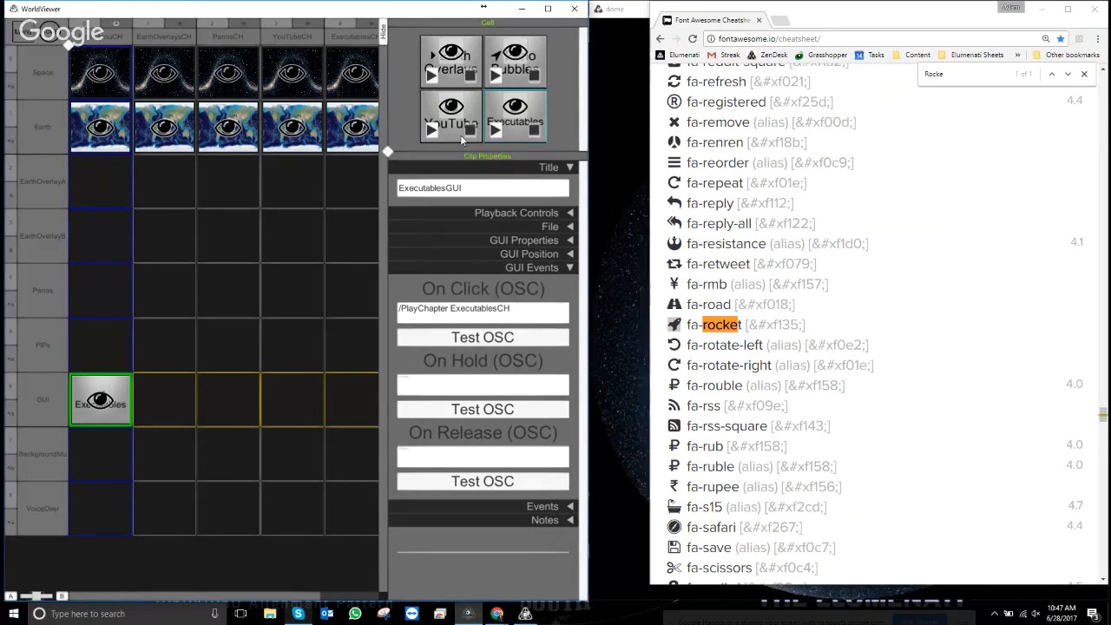
right_click(515, 129)
- Duplicate the Executables clip and set the copy's On Click to /PlayChapter FulldomeCH
click(447, 197)
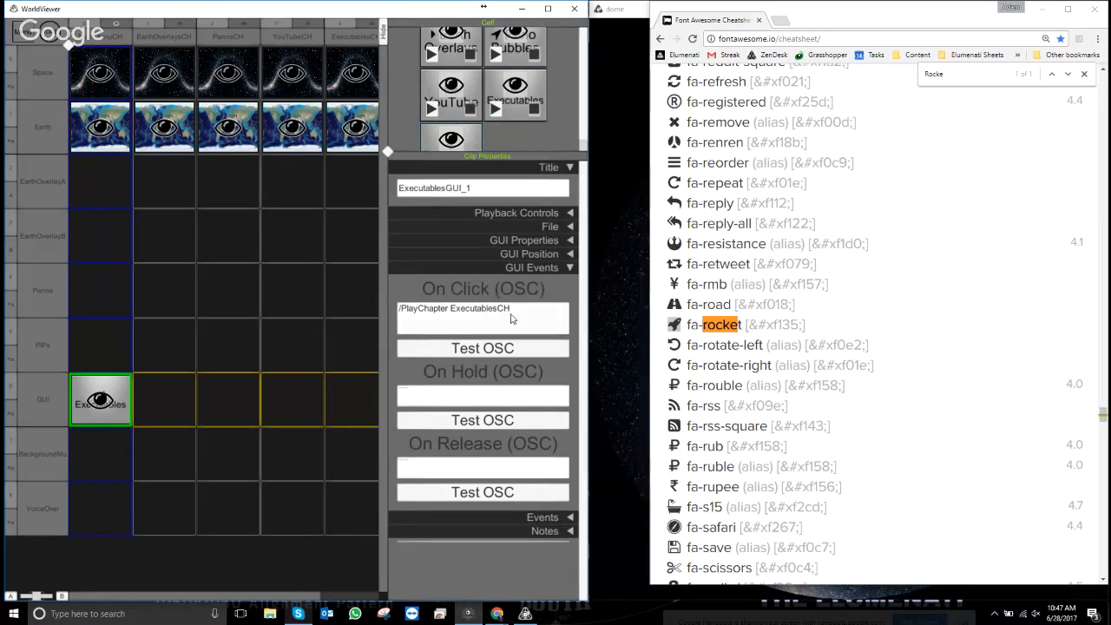
click(486, 318)
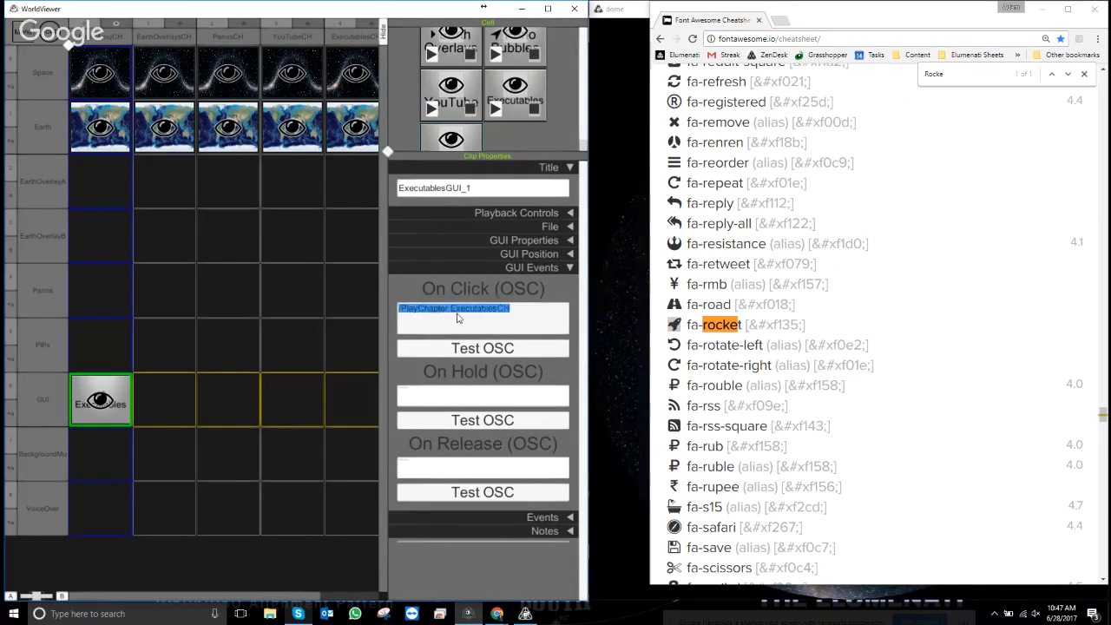
drag(450, 310, 500, 314)
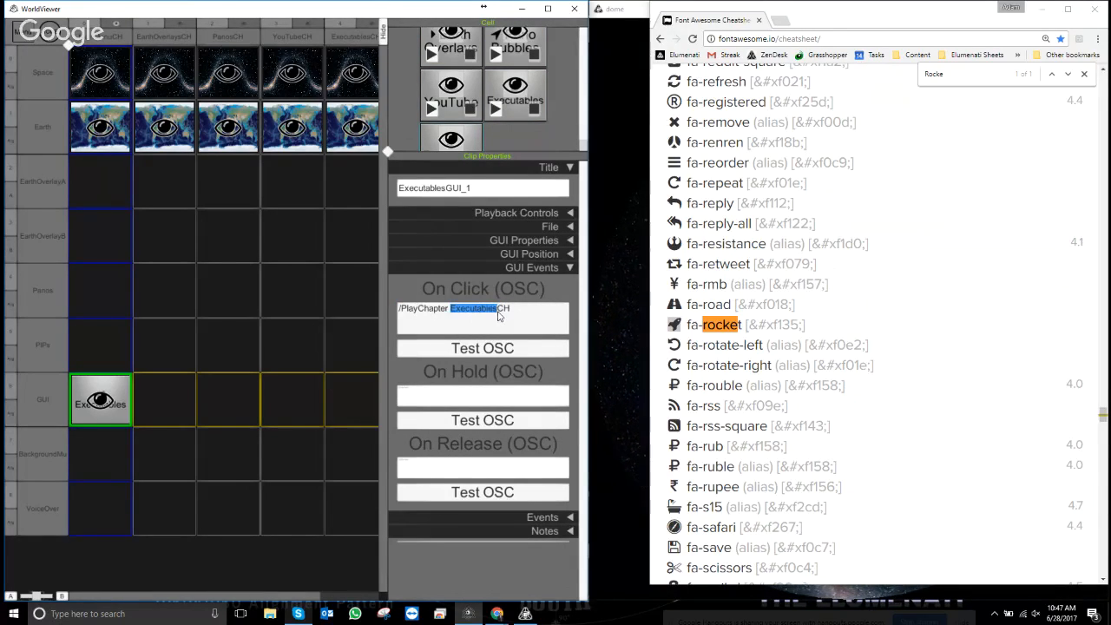
text(Fulldome)
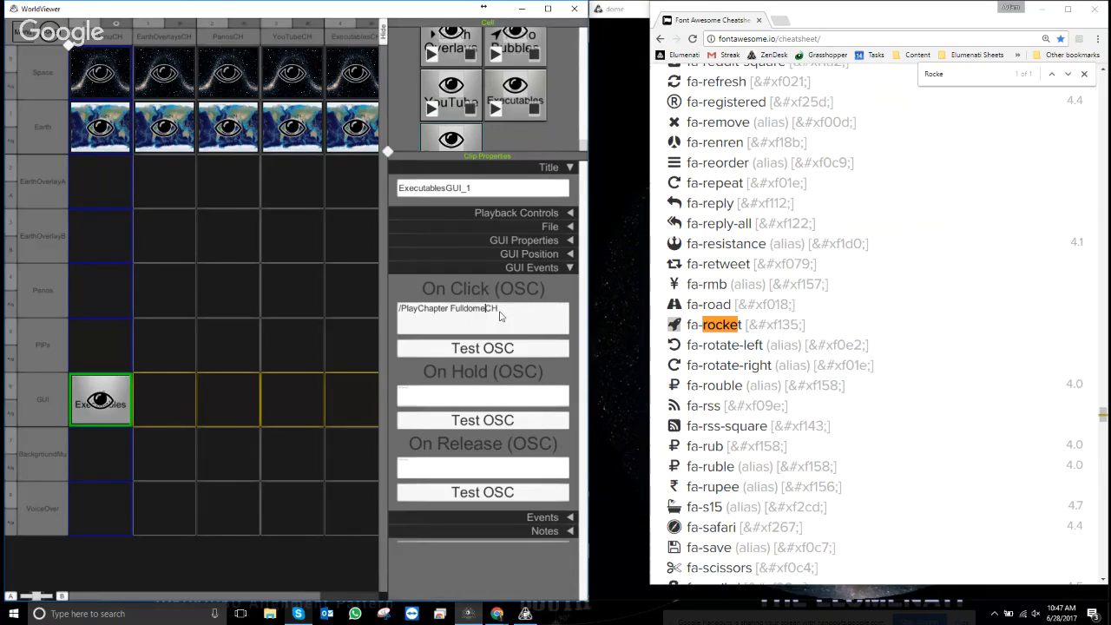
click(569, 267)
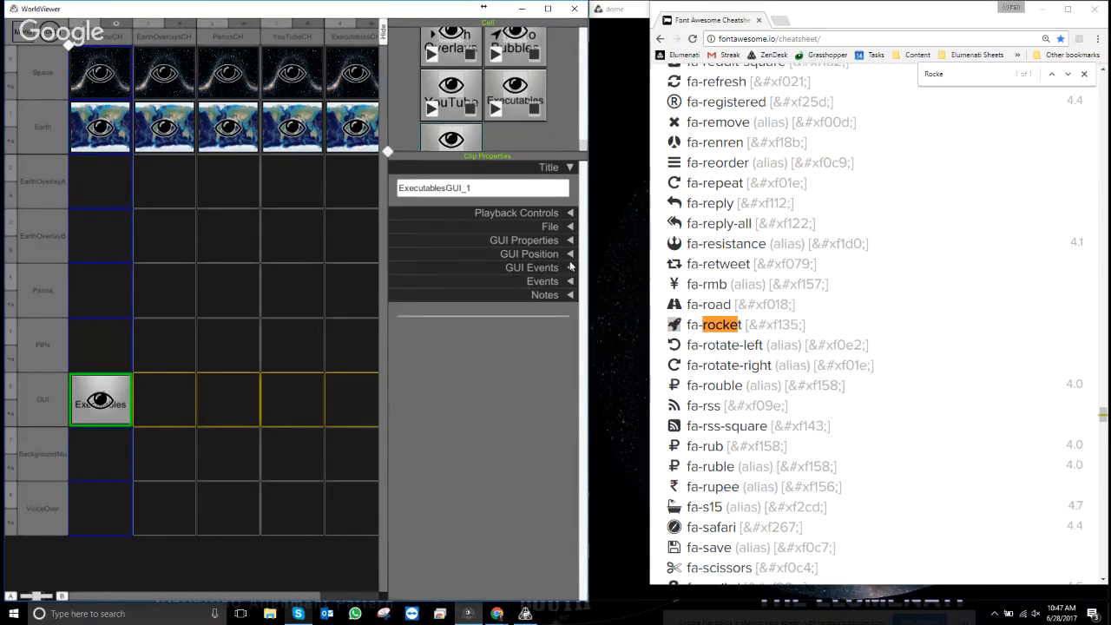
- Place the copied button to the right of Executables on the grid
click(569, 254)
drag(460, 411, 516, 406)
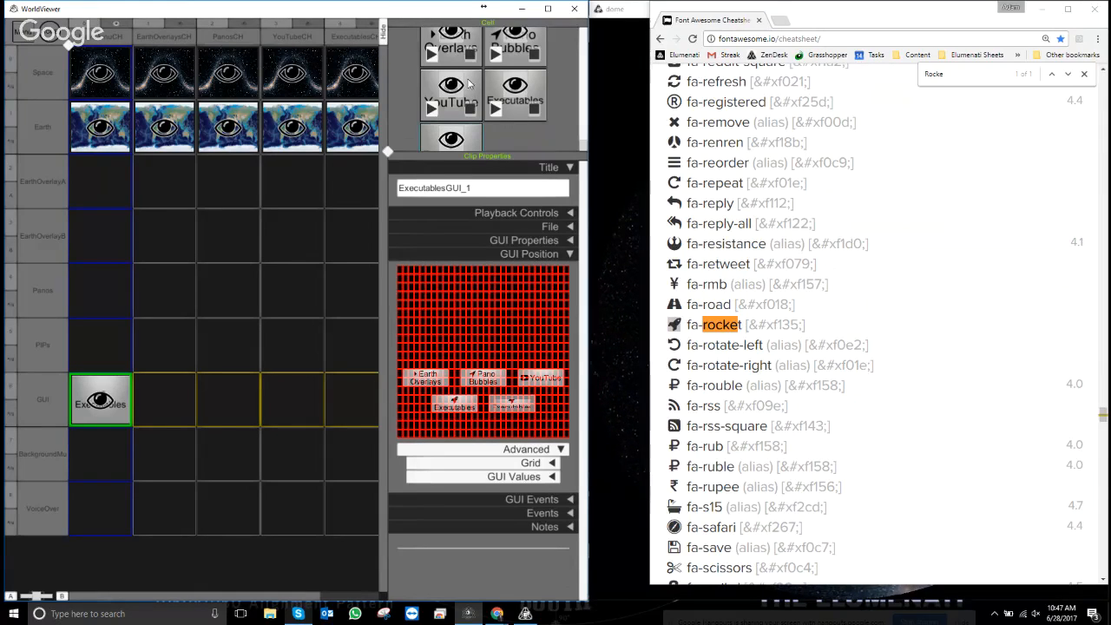
click(570, 253)
- Replace the button's whole label, rocket icon included, with 'Fulldome'
click(568, 246)
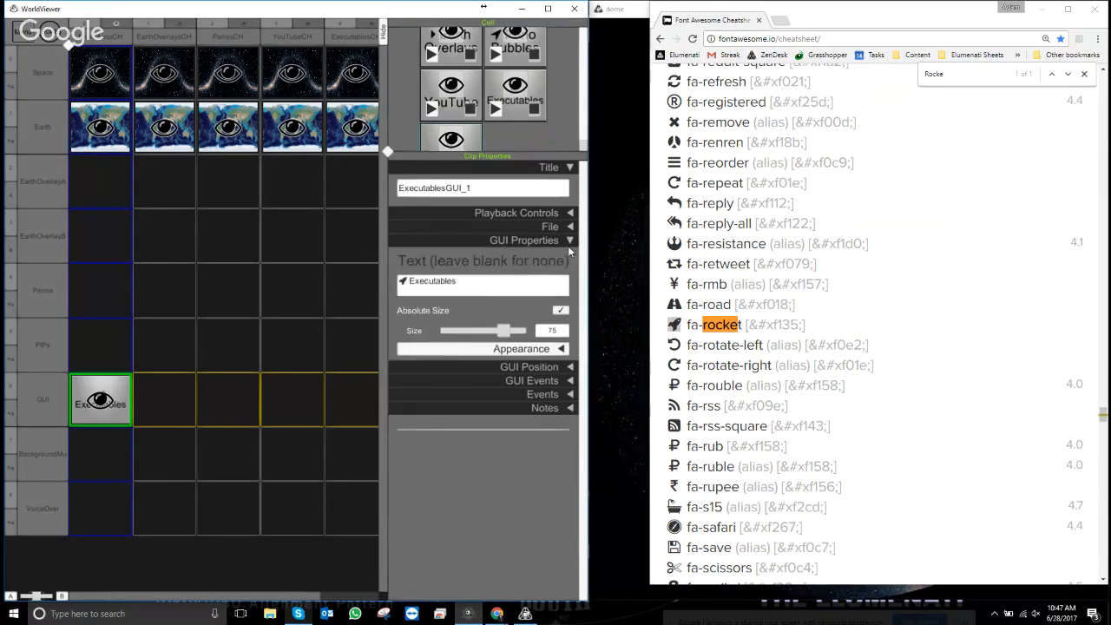
click(469, 283)
click(420, 280)
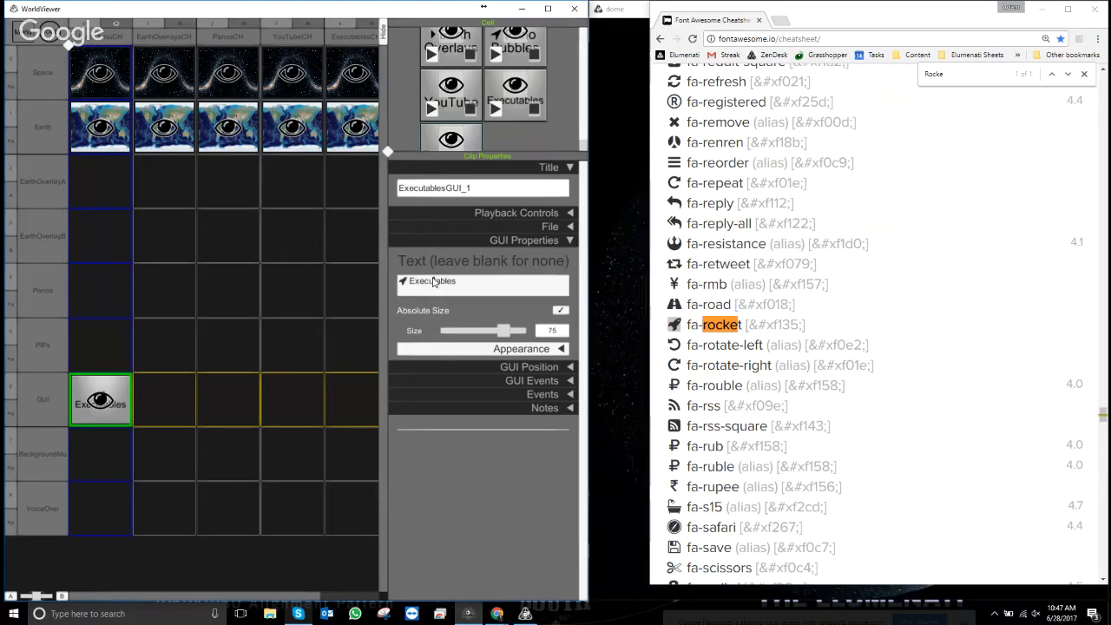
drag(465, 283, 338, 265)
text(Fulldome)
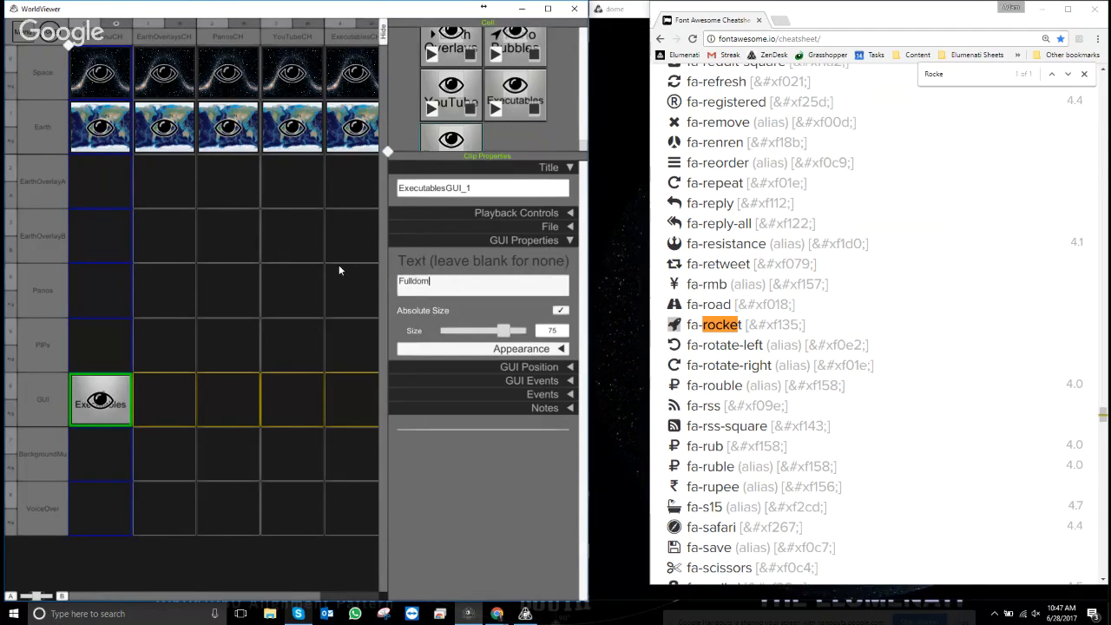
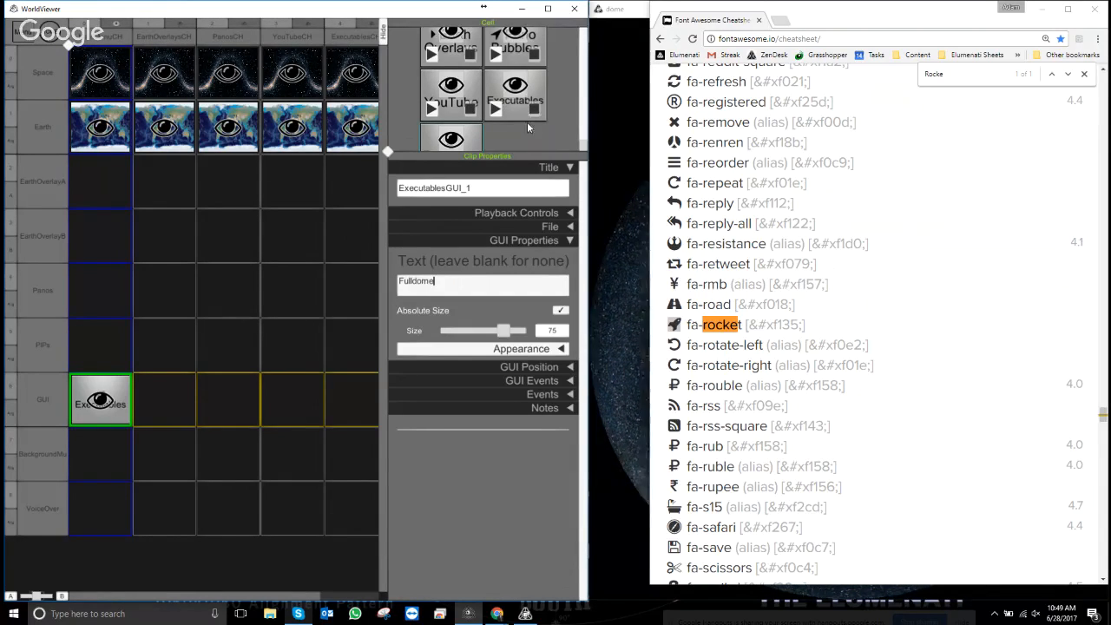
- Search the Font Awesome cheatsheet for 'play' and copy the fa-play-circle-o glyph
mouse_move(389, 153)
mouse_down()
mouse_move(398, 164)
mouse_move(385, 159)
mouse_up()
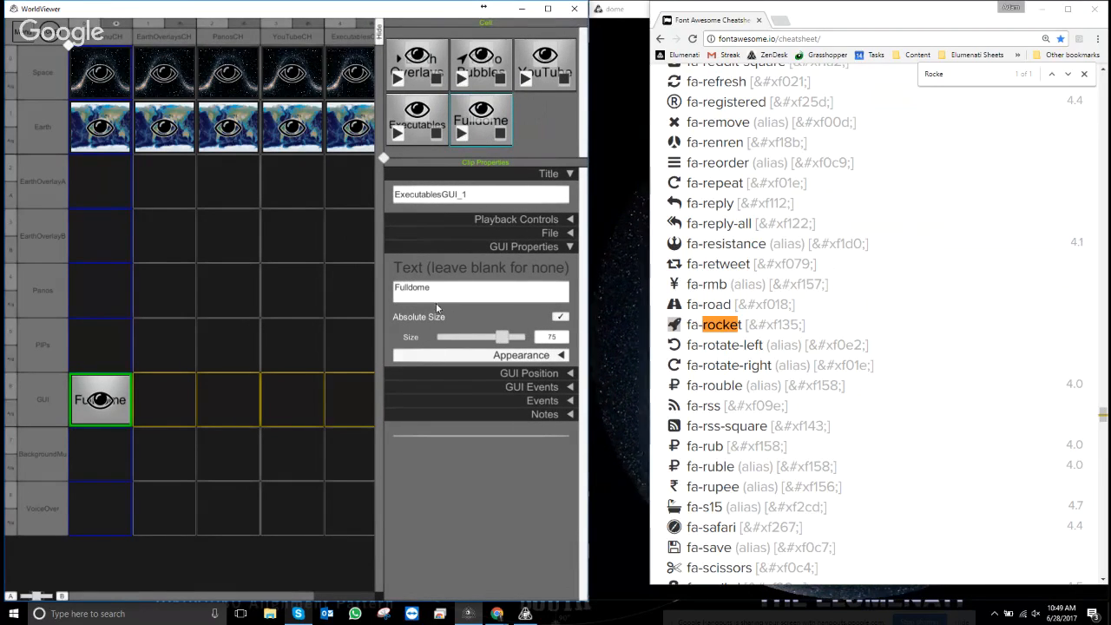
drag(959, 75, 852, 62)
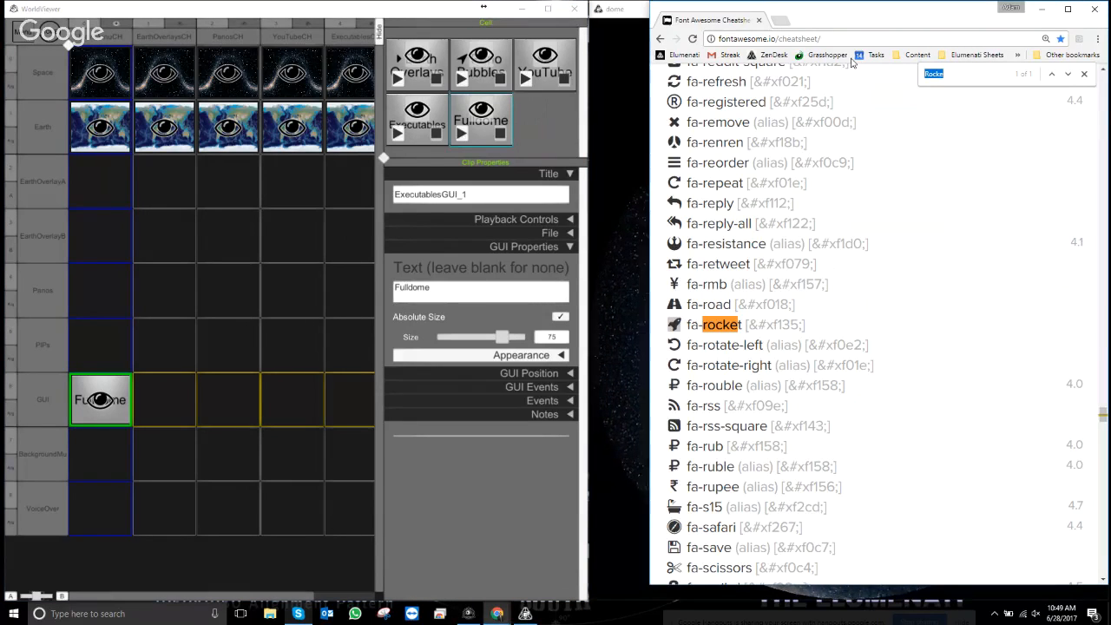
text(dome)
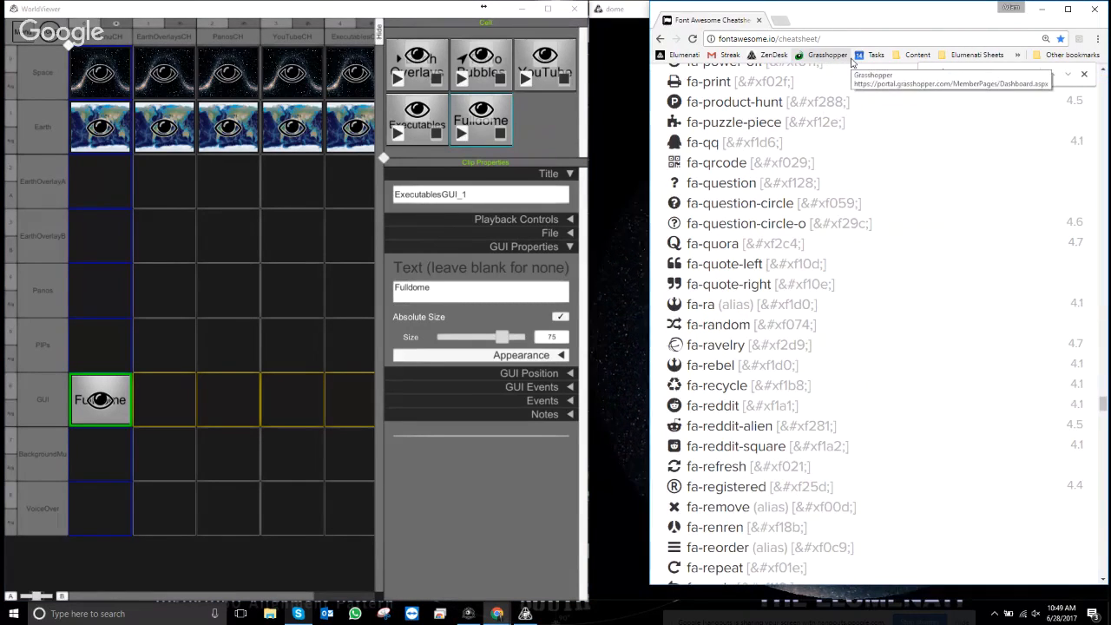
key(BackSpace)
key(BackSpace)
key(BackSpace)
key(BackSpace)
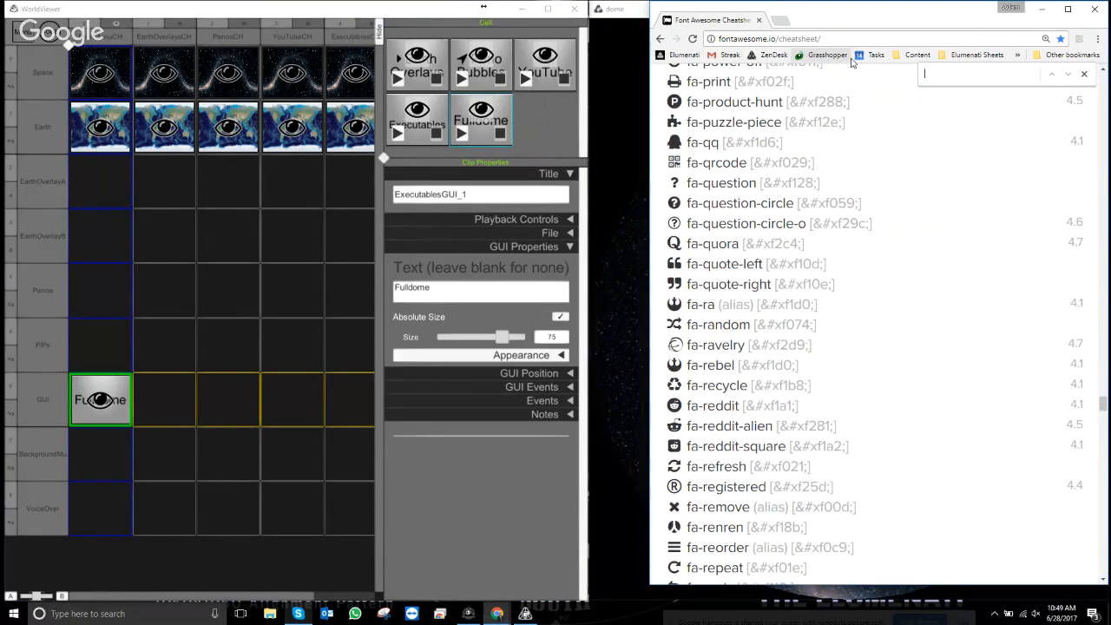
text(play)
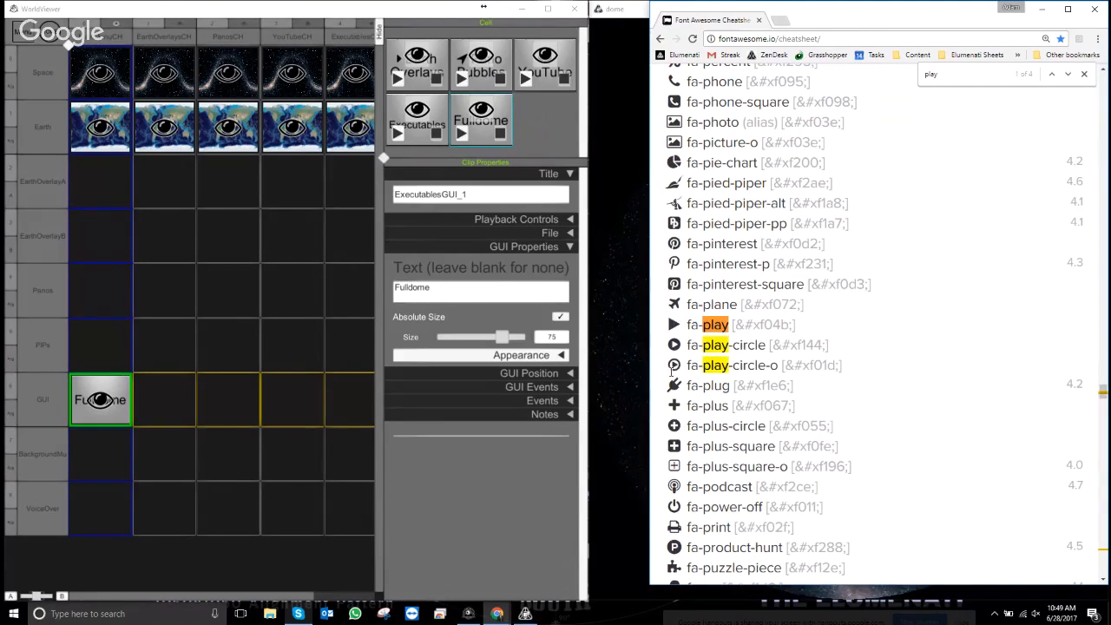
drag(668, 366, 681, 366)
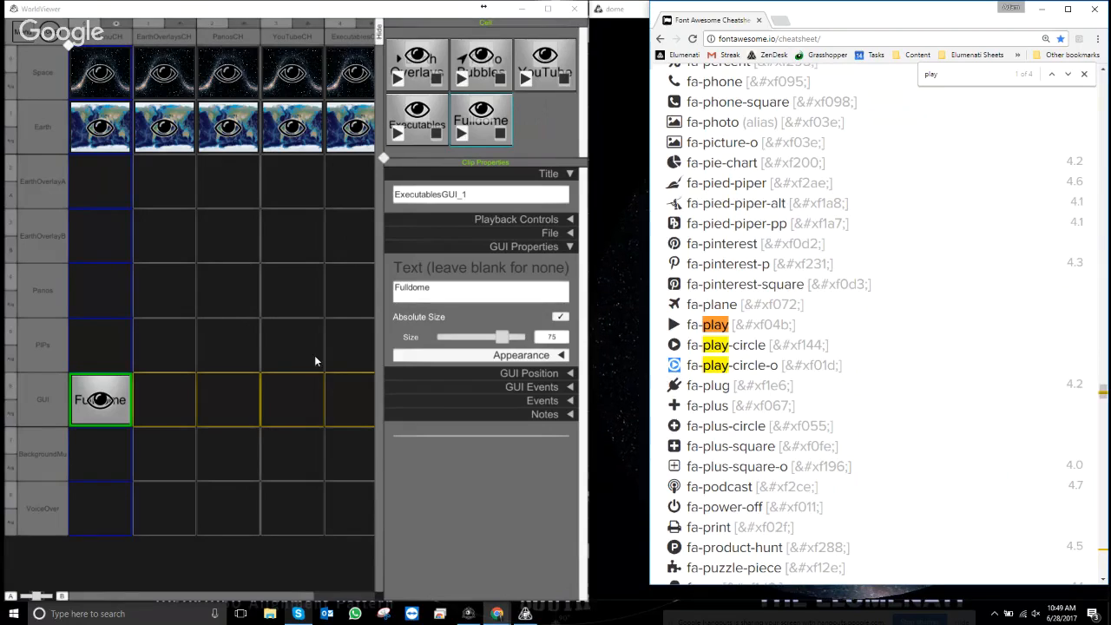
- Paste the play-circle glyph at the start of the Fulldome button's label text
click(403, 289)
key(Home)
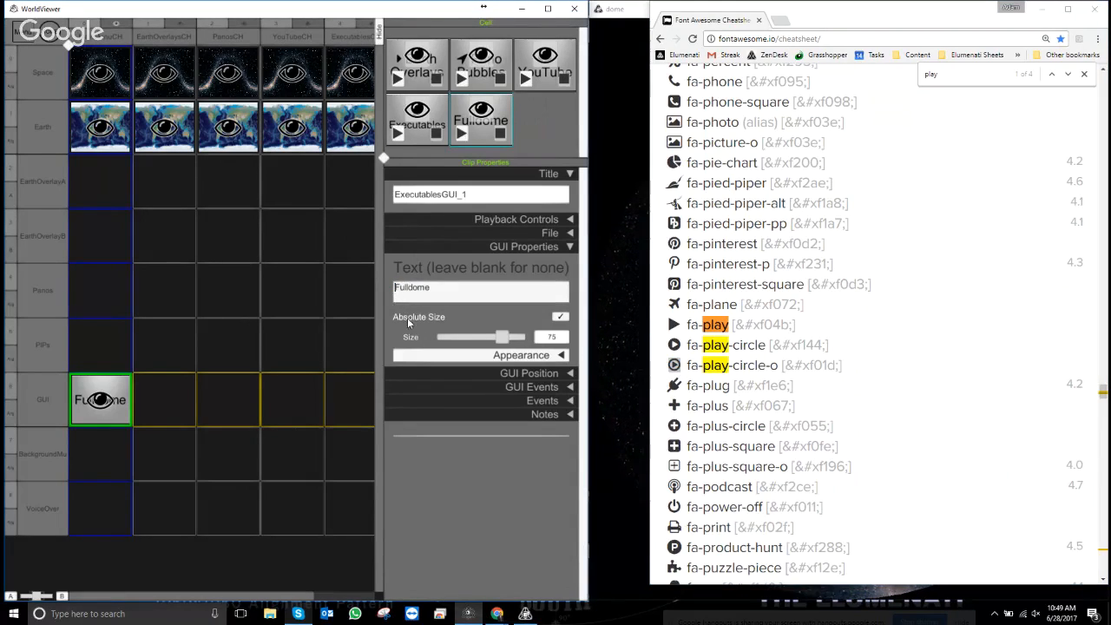
key(ctrl+v)
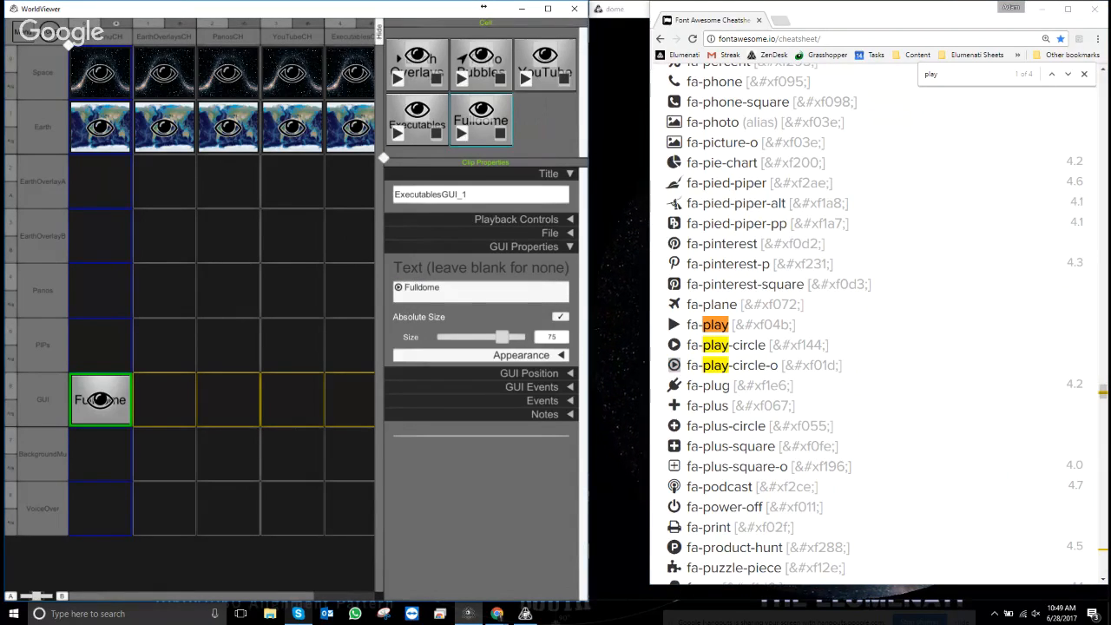
click(1067, 8)
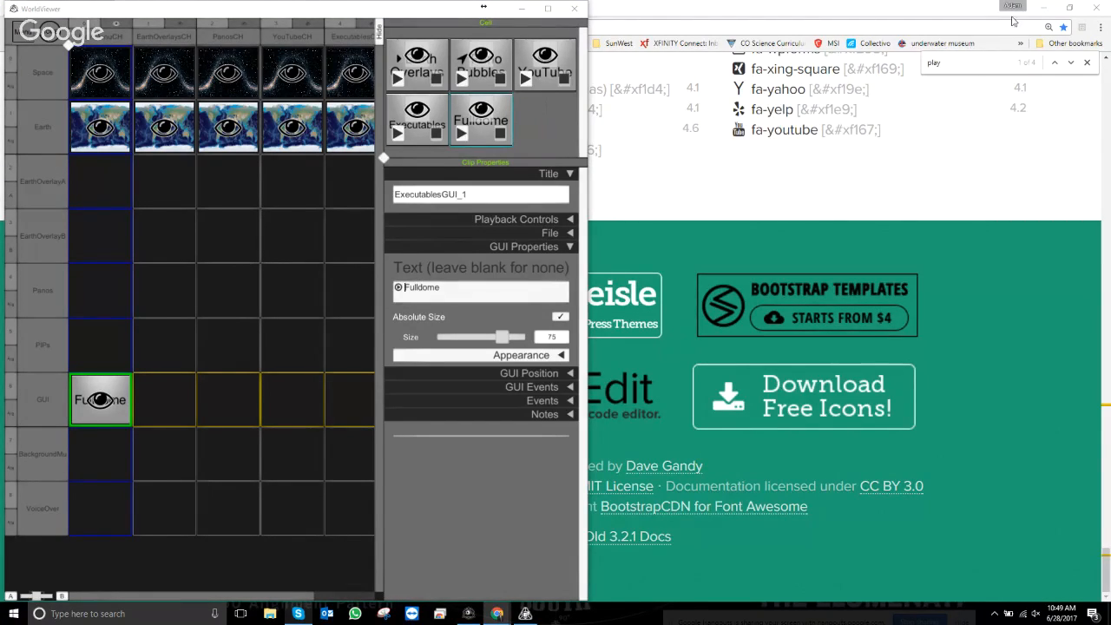
- Review the Fulldome button's OSC click, hold and release event settings
click(526, 614)
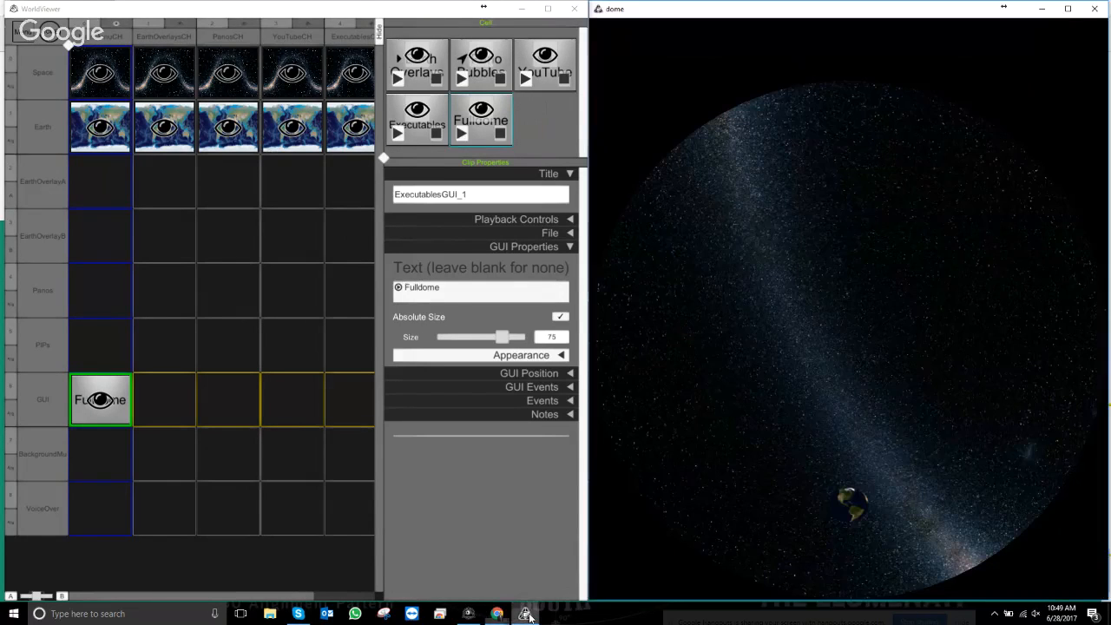
click(472, 142)
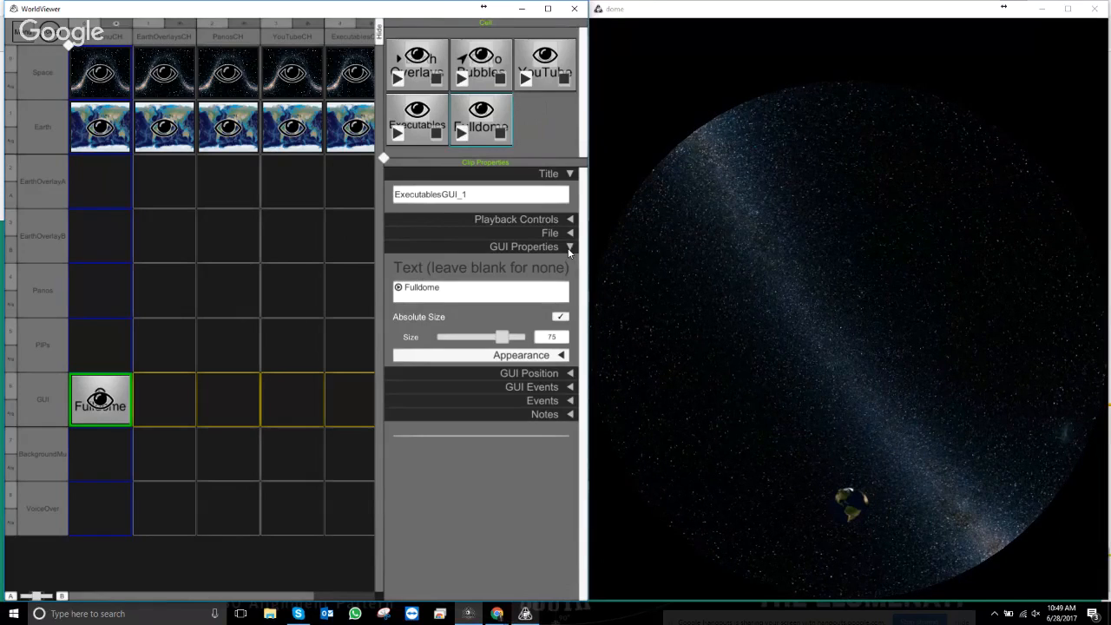
click(569, 248)
click(569, 273)
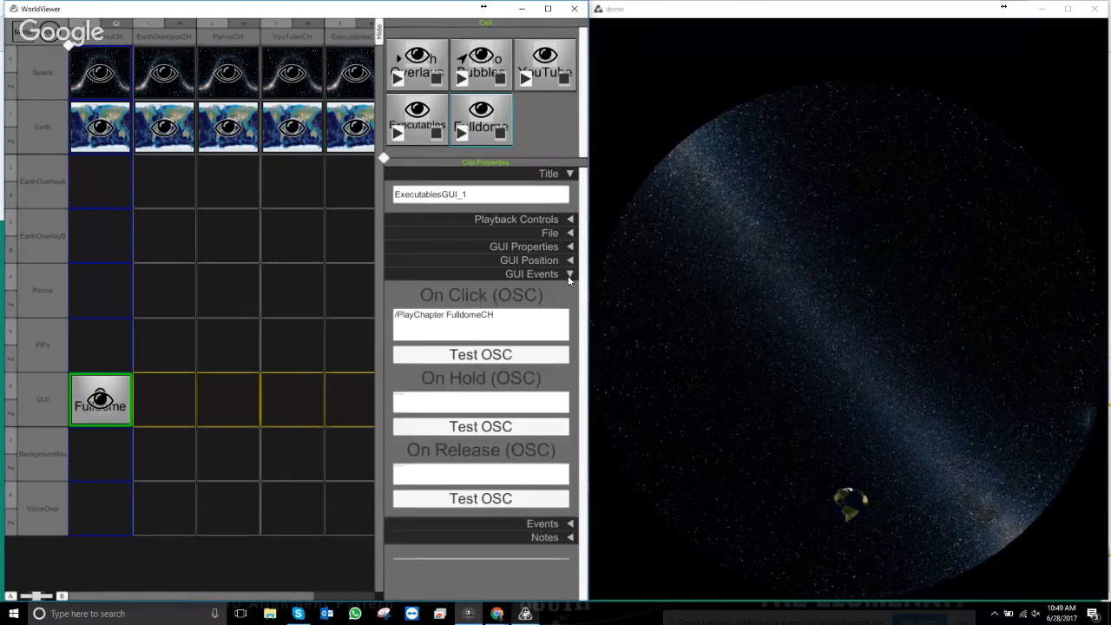
click(569, 274)
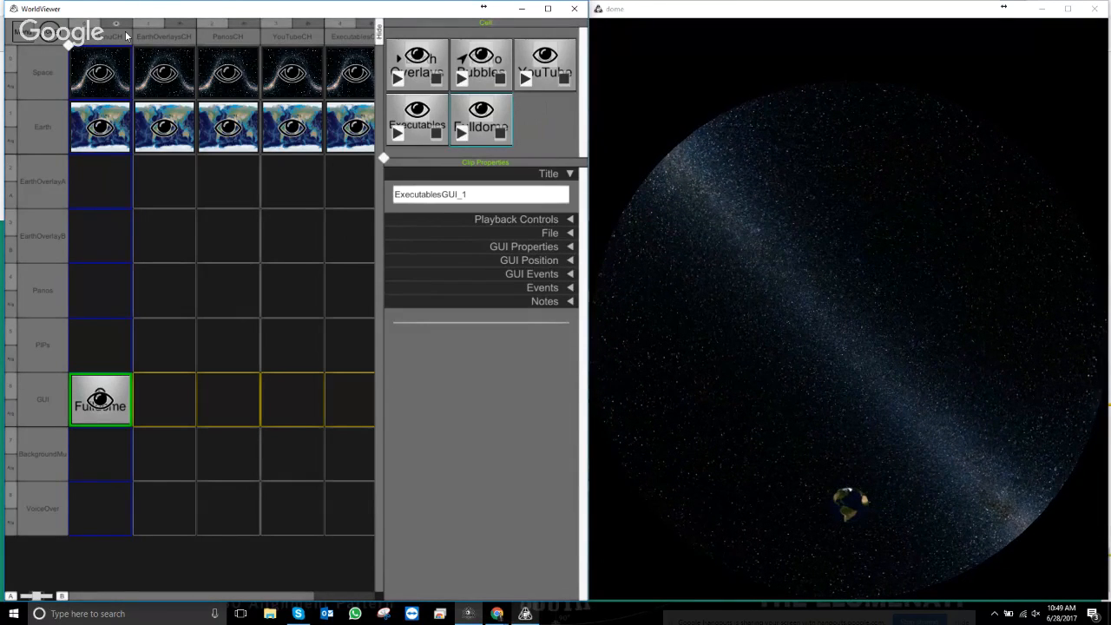
- Test the Pano Bubbles menu button in presentation view, then return to the editor
key(Escape)
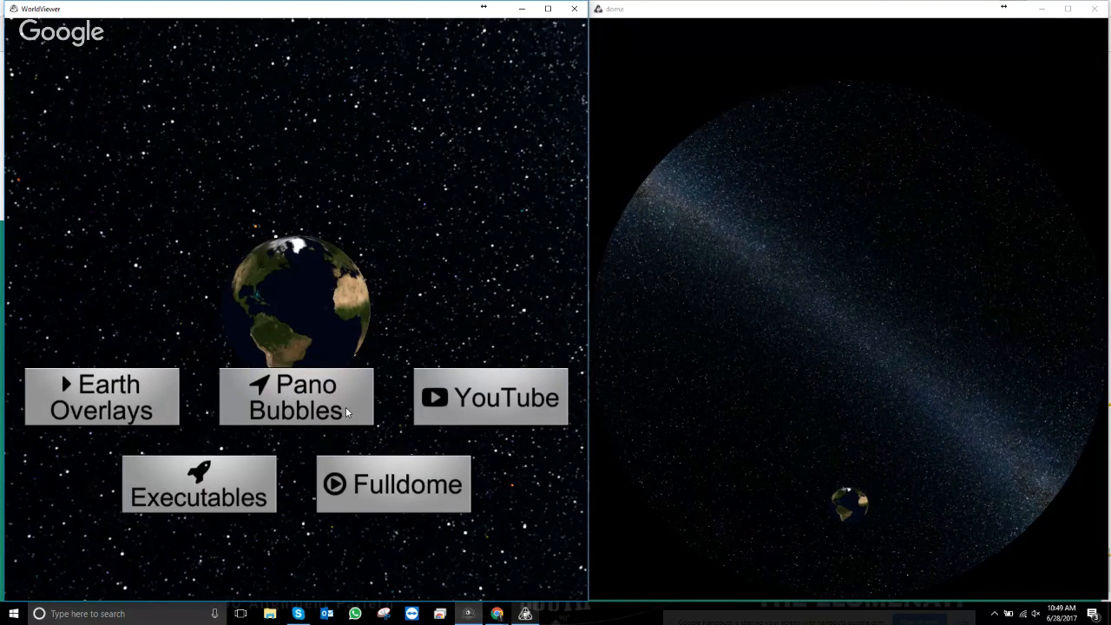
click(288, 408)
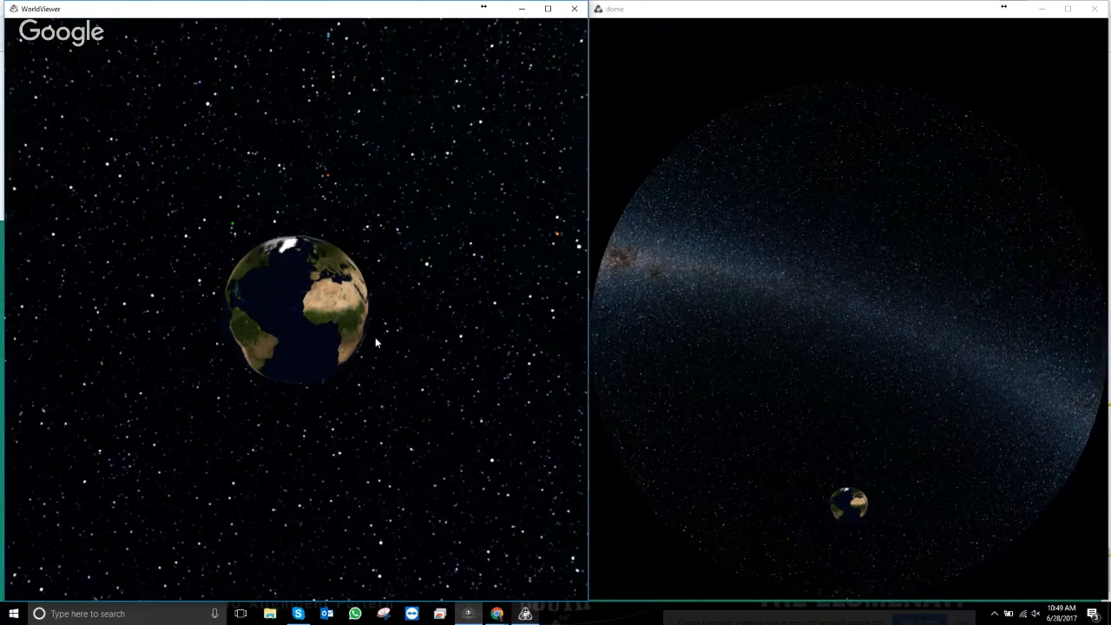
key(Escape)
- Select the empty GUI cell in the EarthOverlaysCH column
click(174, 309)
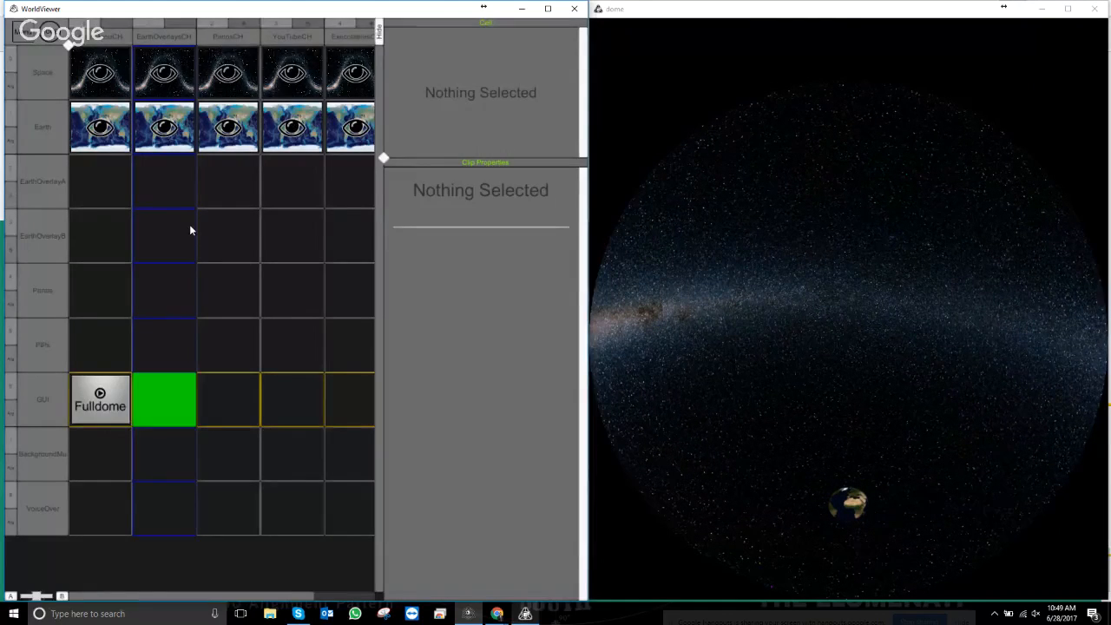
key(Escape)
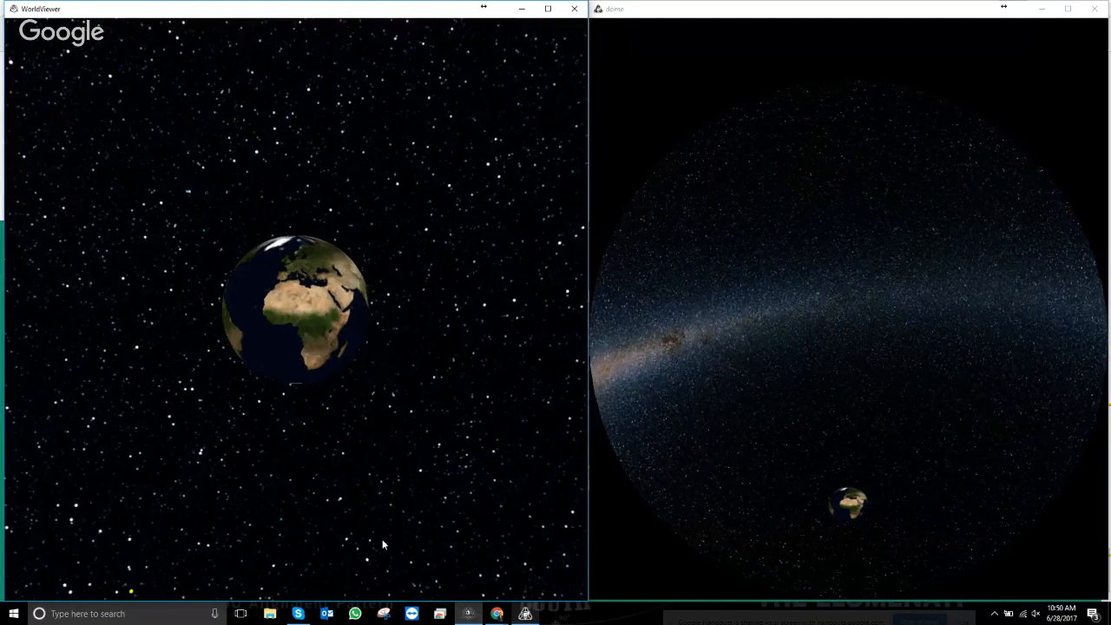
key(Escape)
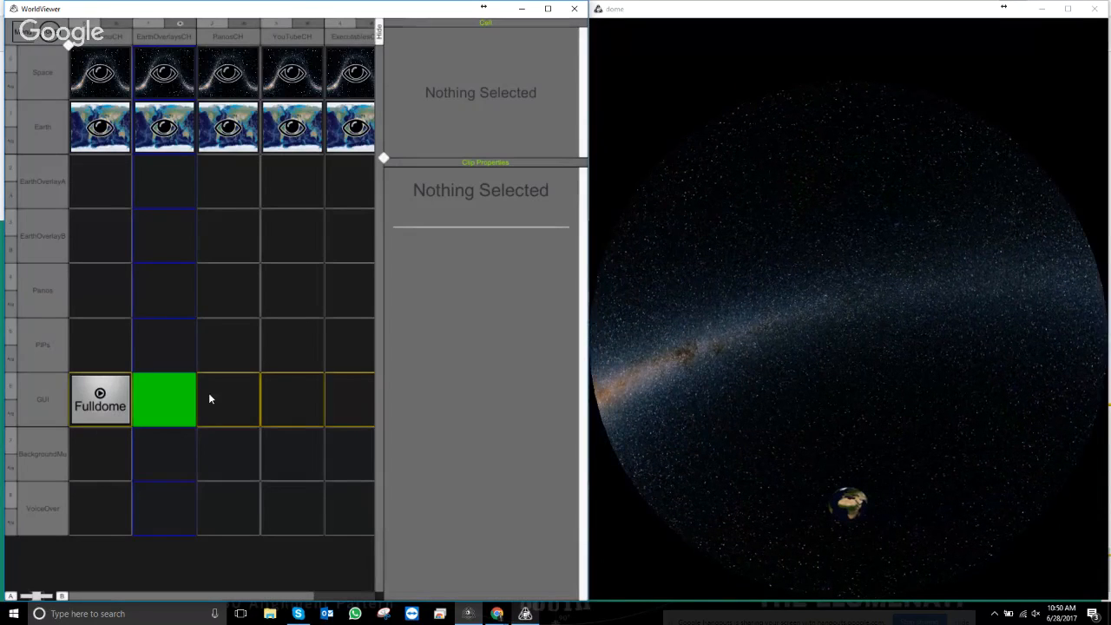
- Create a touchscreen text button GUI clip in the cell, titled ReturnTMMGUI
right_click(213, 438)
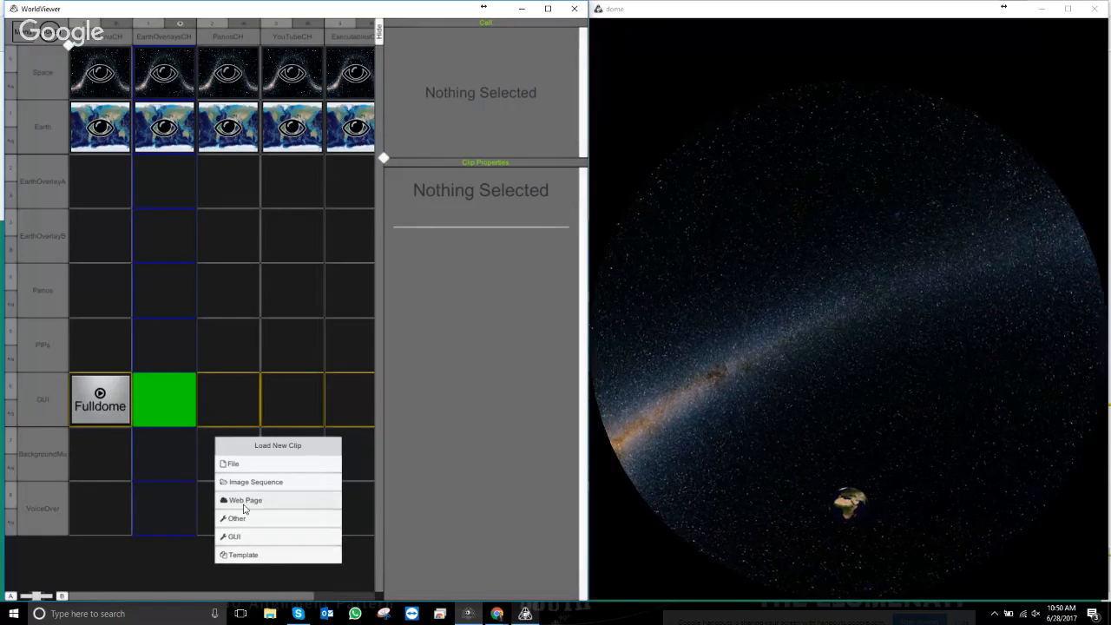
click(234, 536)
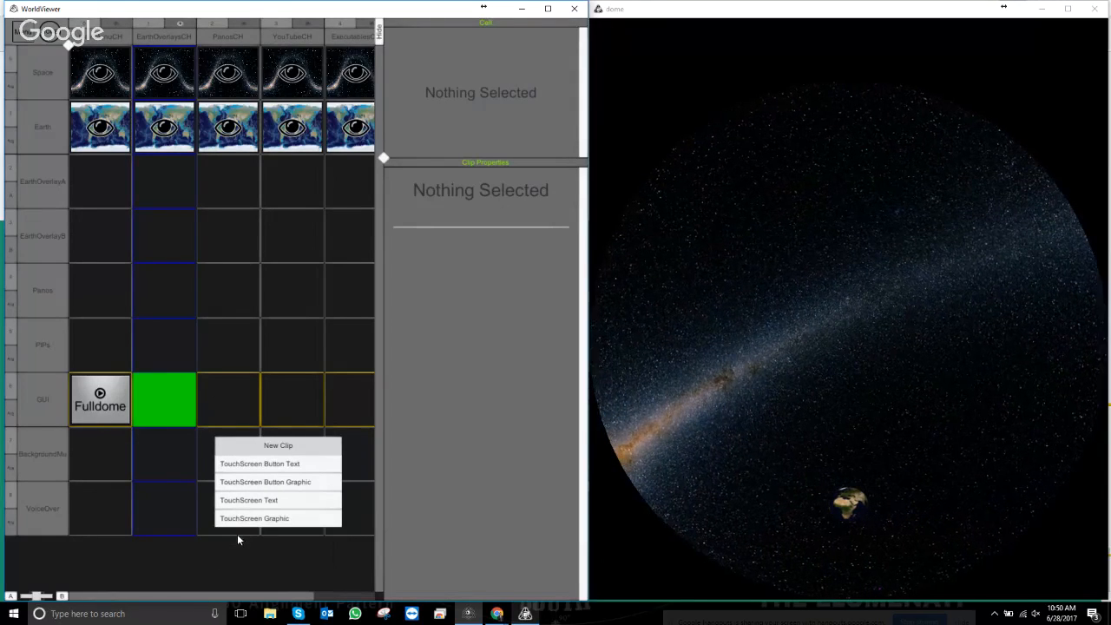
click(260, 464)
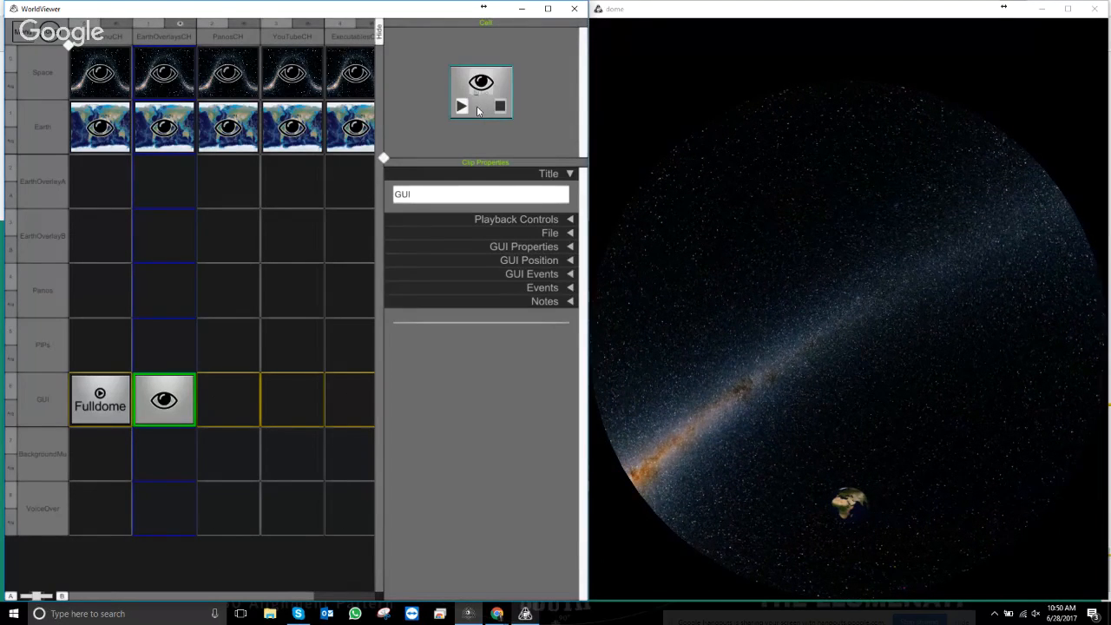
click(423, 196)
drag(422, 194, 355, 186)
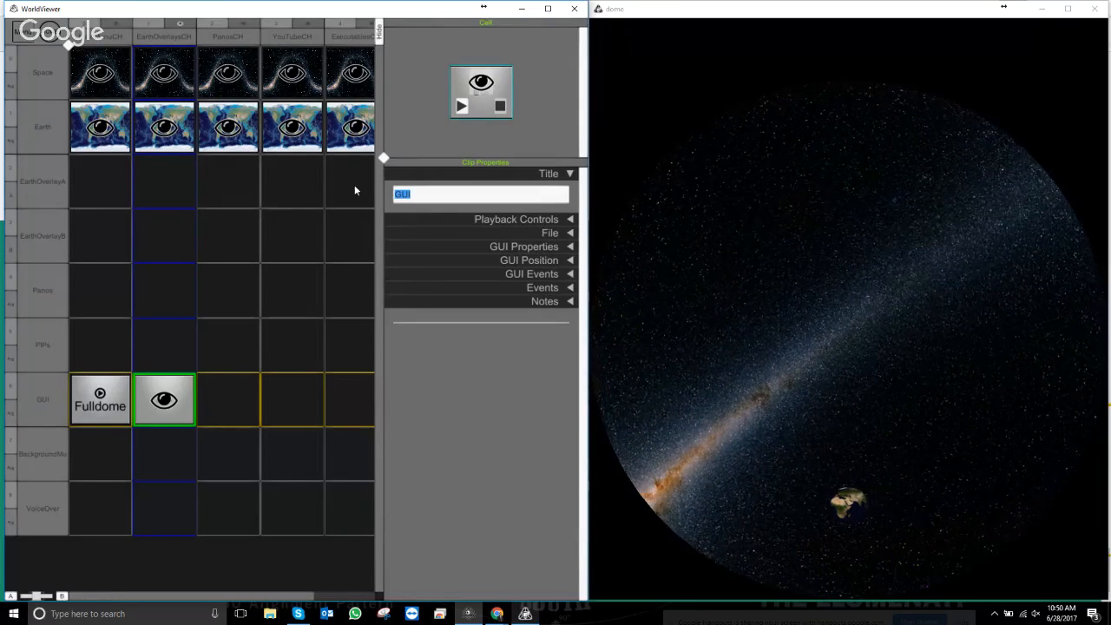
text(Return)
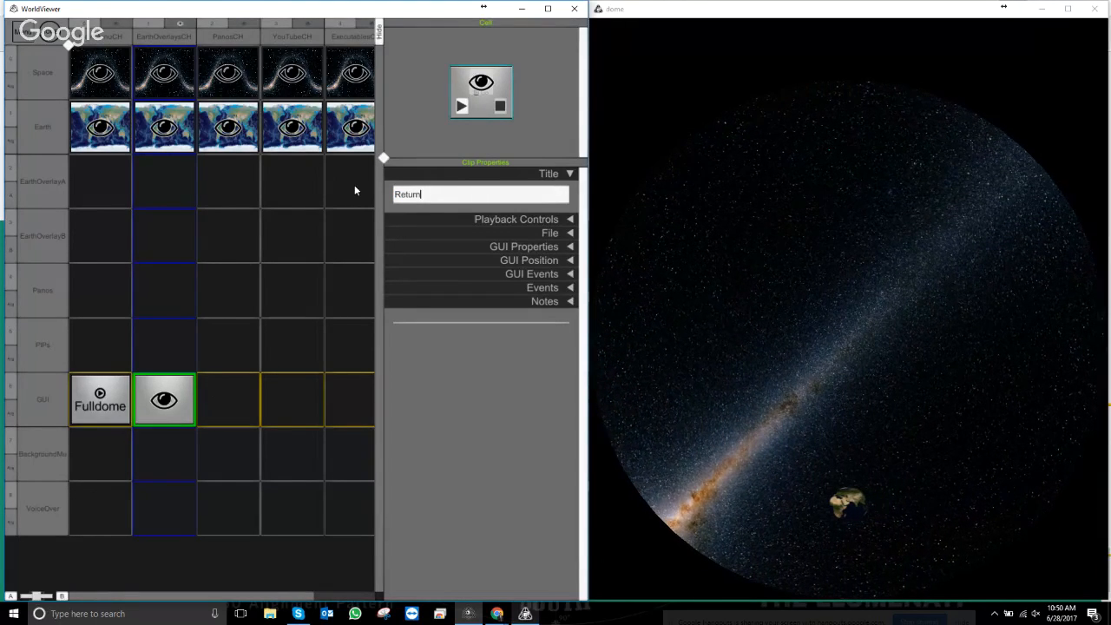
text(TMMGUI)
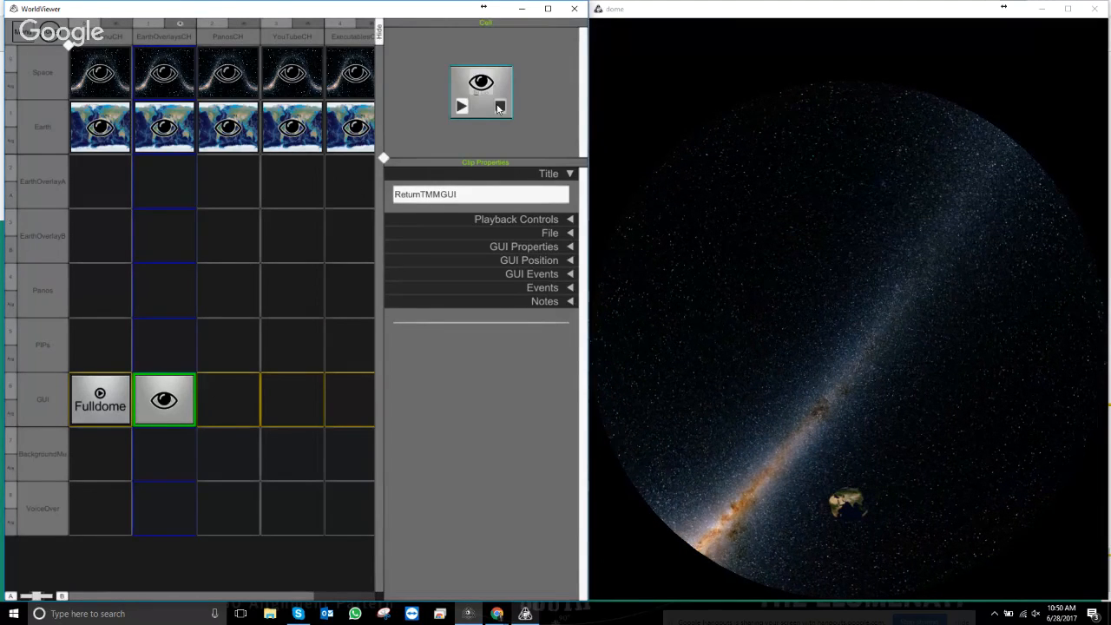
- Put the caret after the button's Go label and bring up the Font Awesome cheatsheet
click(565, 222)
click(564, 221)
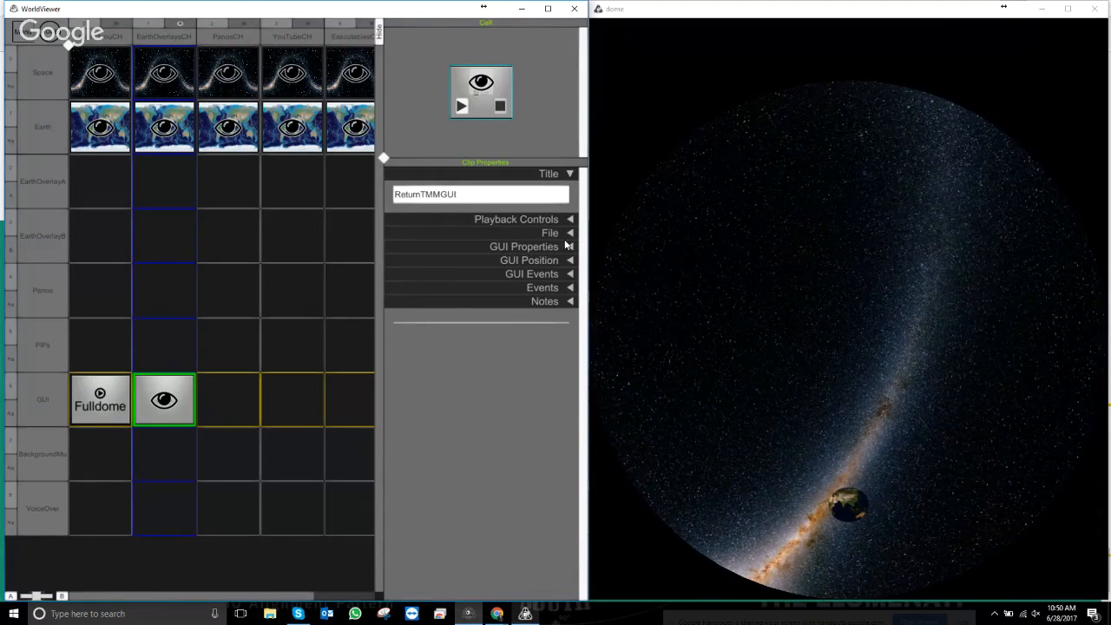
click(569, 247)
click(420, 296)
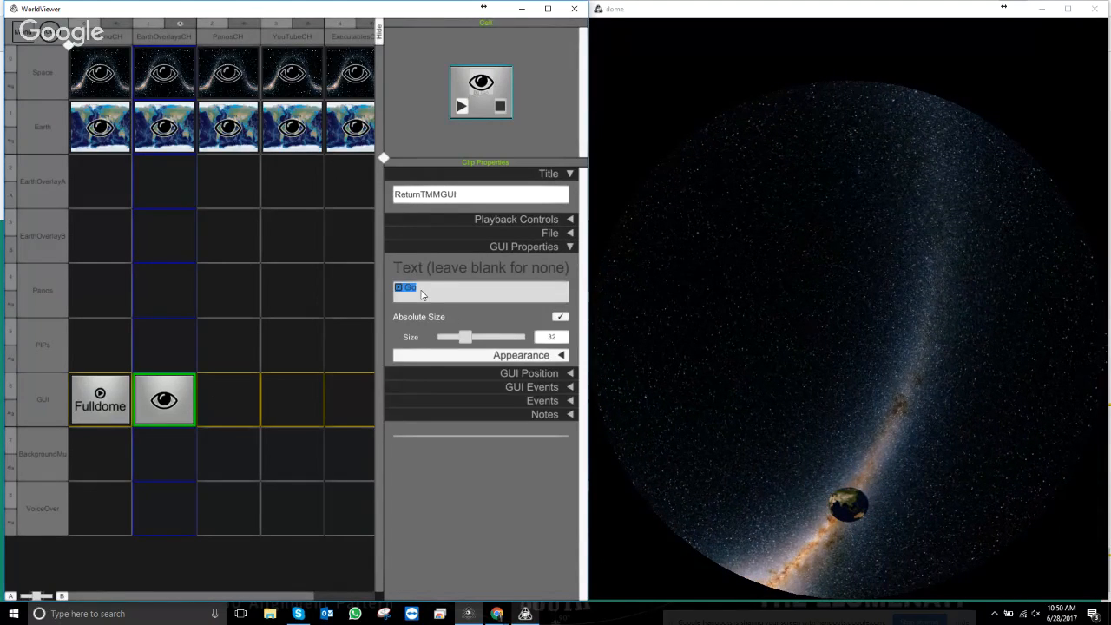
click(417, 295)
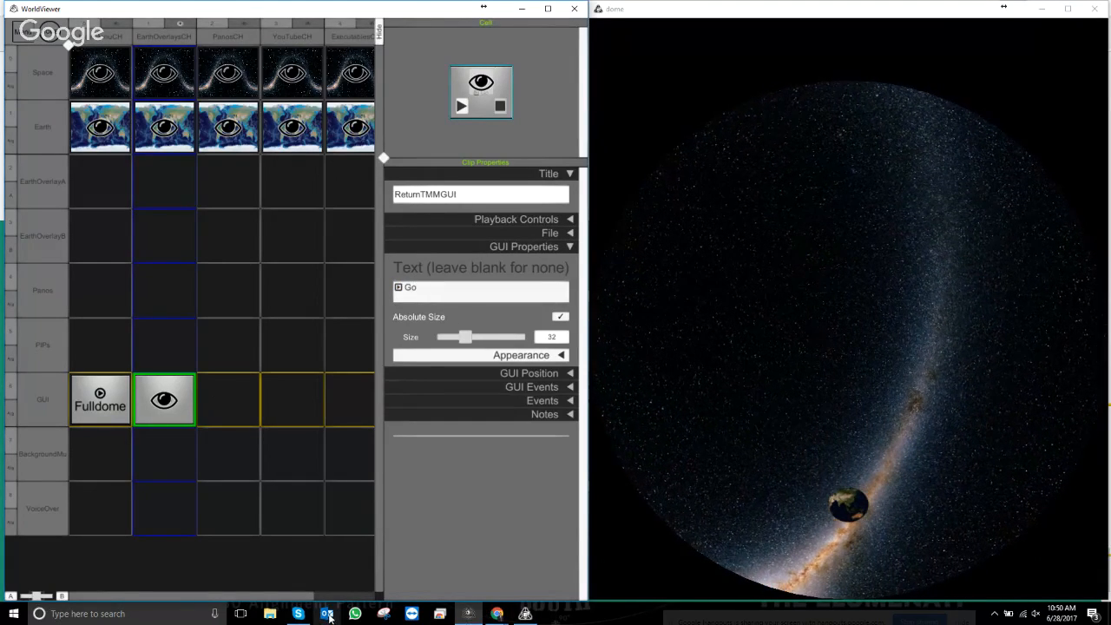
click(497, 613)
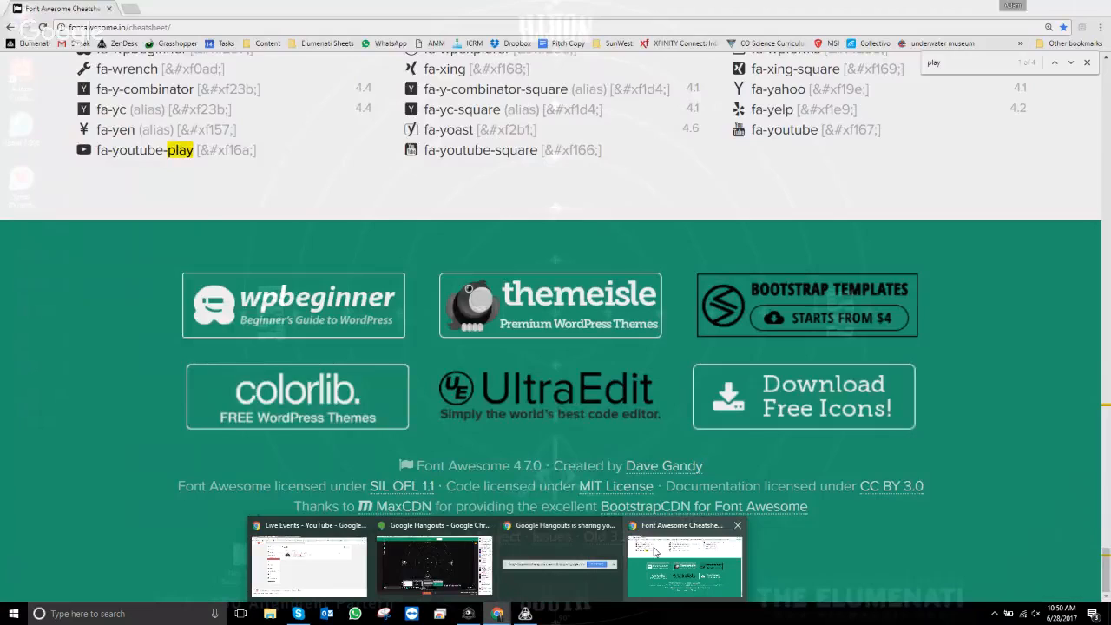
click(685, 566)
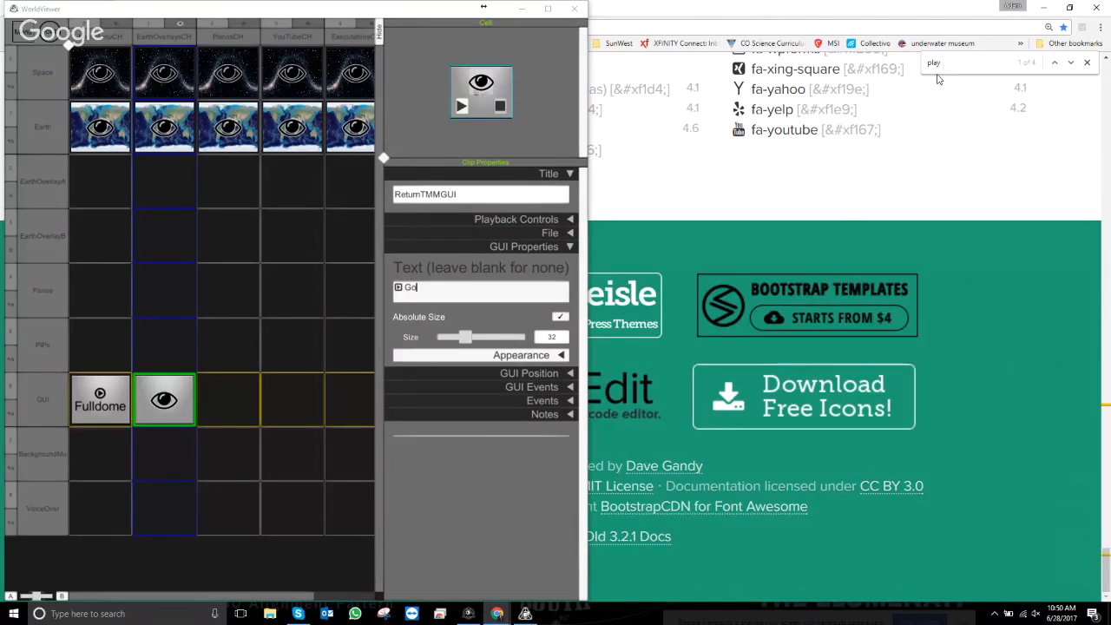
- Search the cheatsheet for 'repl' and copy the fa-mail-reply-all glyph
click(1068, 8)
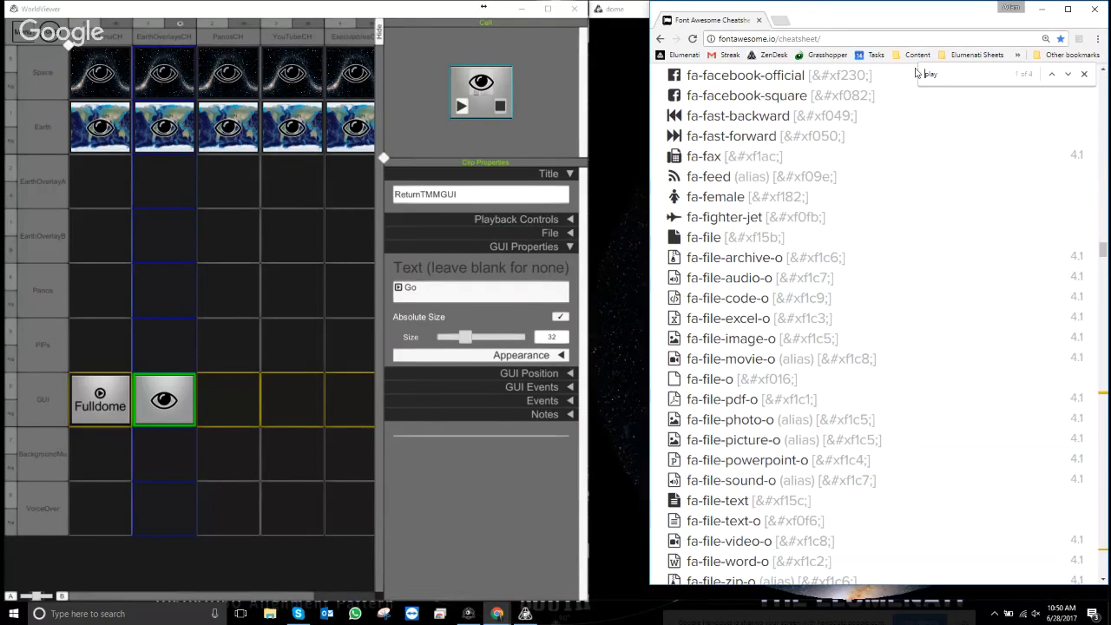
key(shift+Return)
key(Delete)
key(Delete)
key(Delete)
text(re)
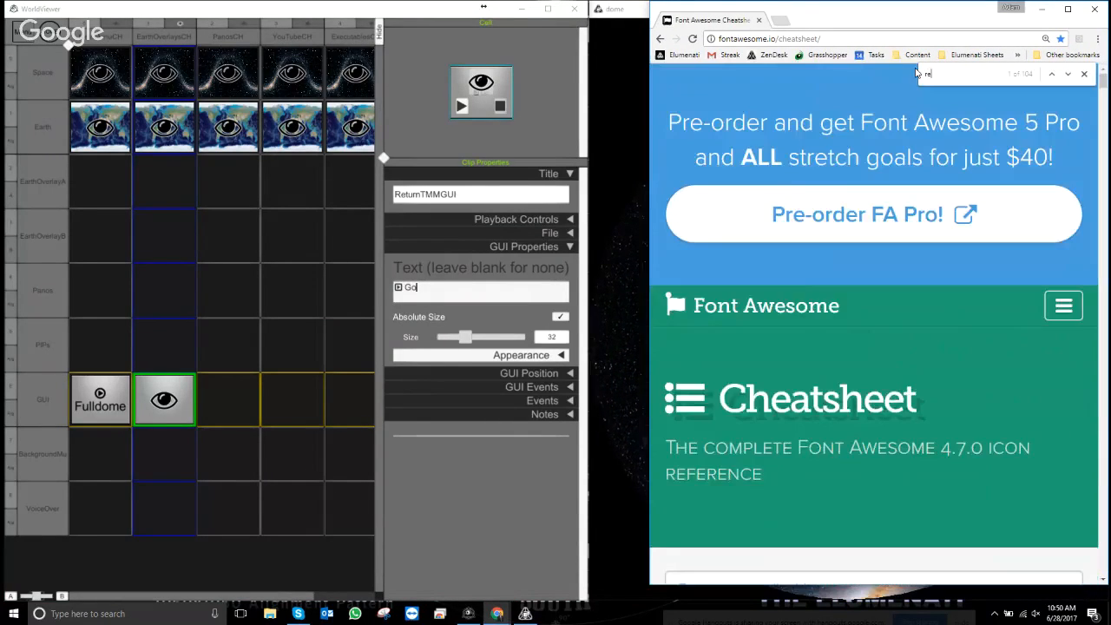
text(pl)
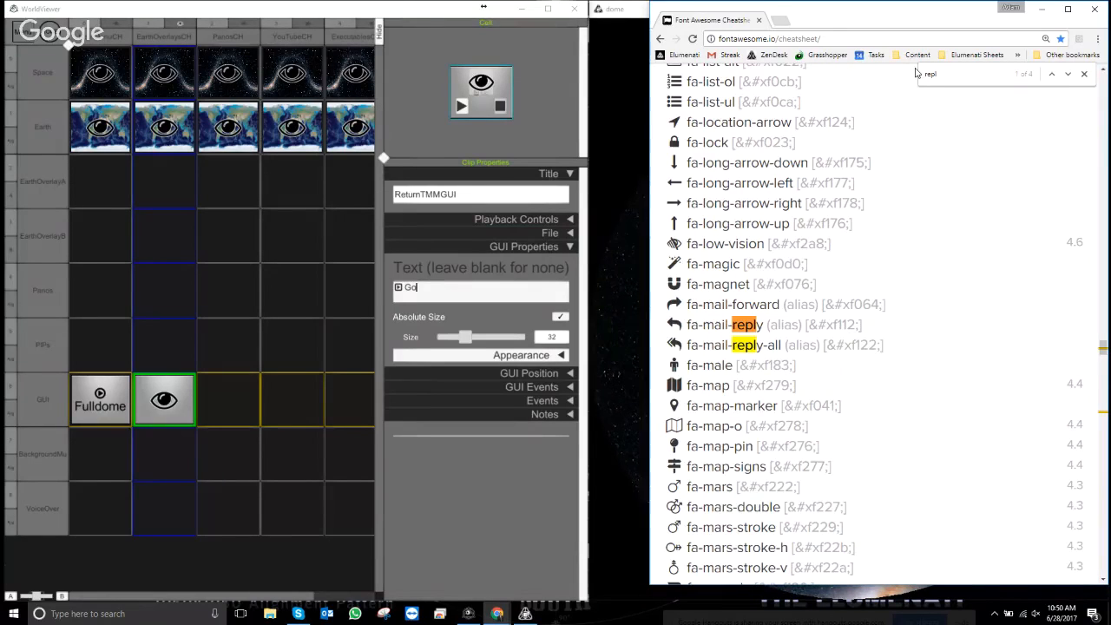
drag(683, 346, 669, 344)
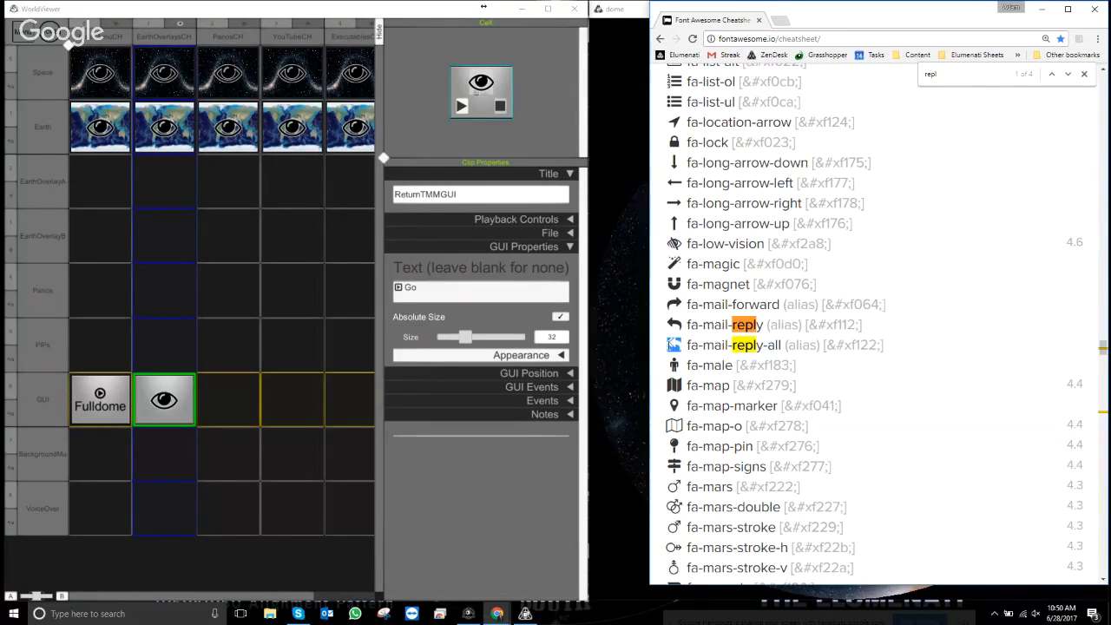
- Replace the label with the reply icon, 'Return To' and 'Main Menu' on separate lines
click(429, 291)
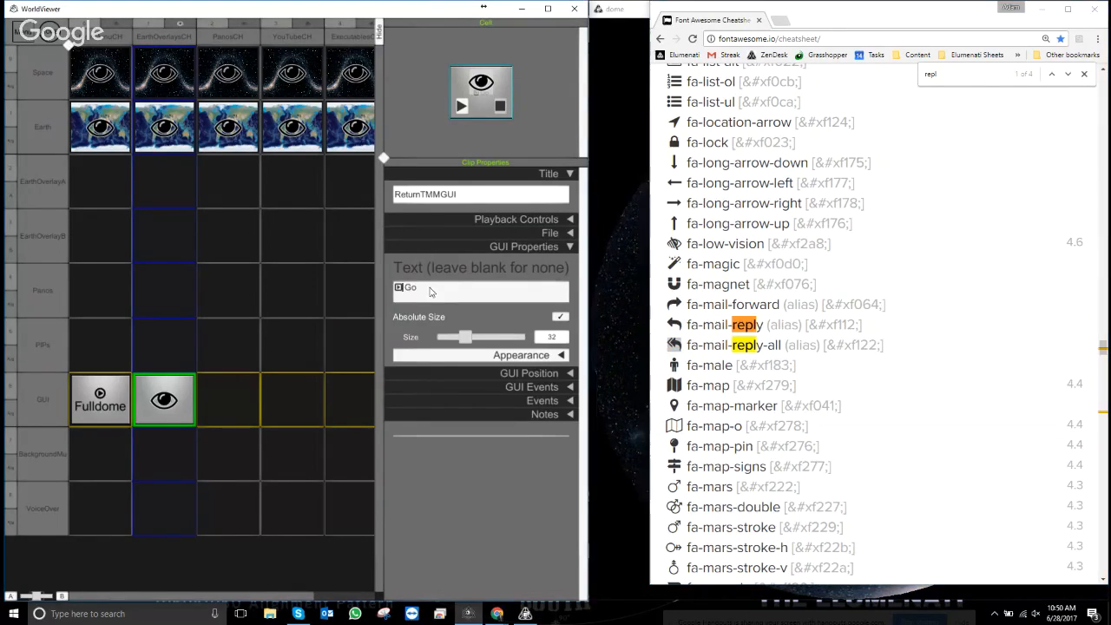
drag(430, 288, 389, 287)
key(ctrl+v)
text(R)
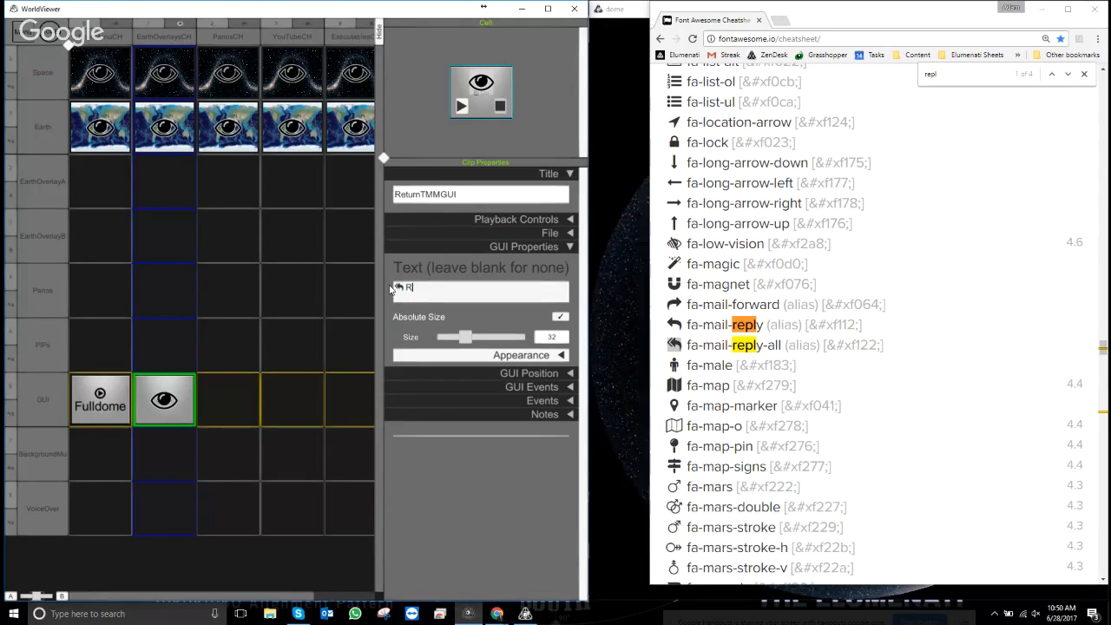
text(eturn To)
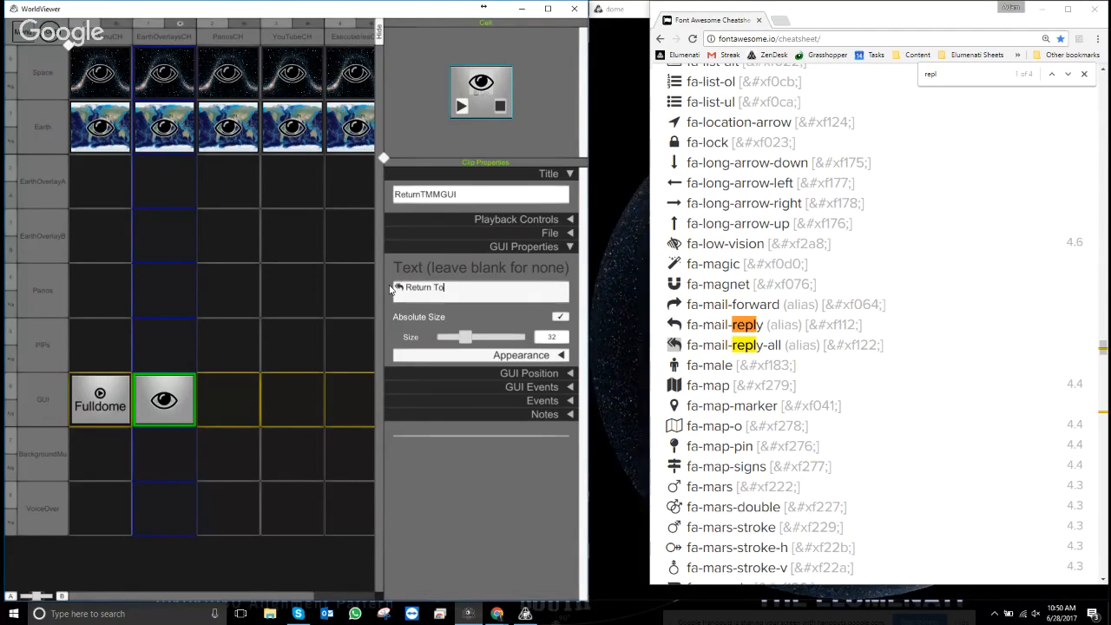
key(BackSpace)
key(BackSpace)
key(BackSpace)
key(BackSpace)
key(BackSpace)
key(BackSpace)
key(BackSpace)
key(BackSpace)
key(BackSpace)
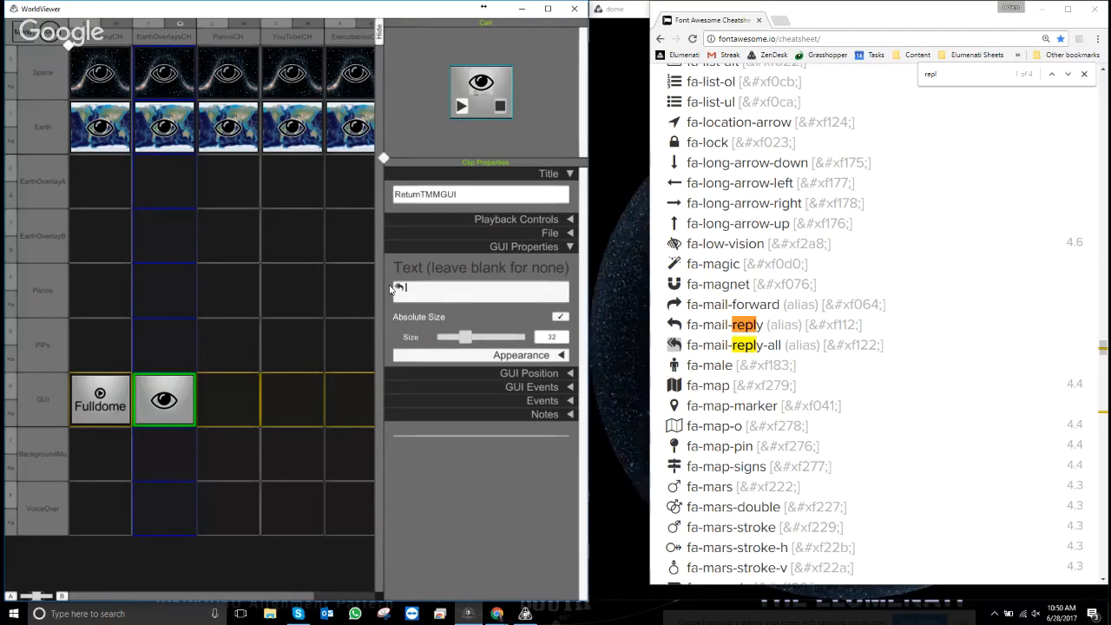
key(Return)
text(Re)
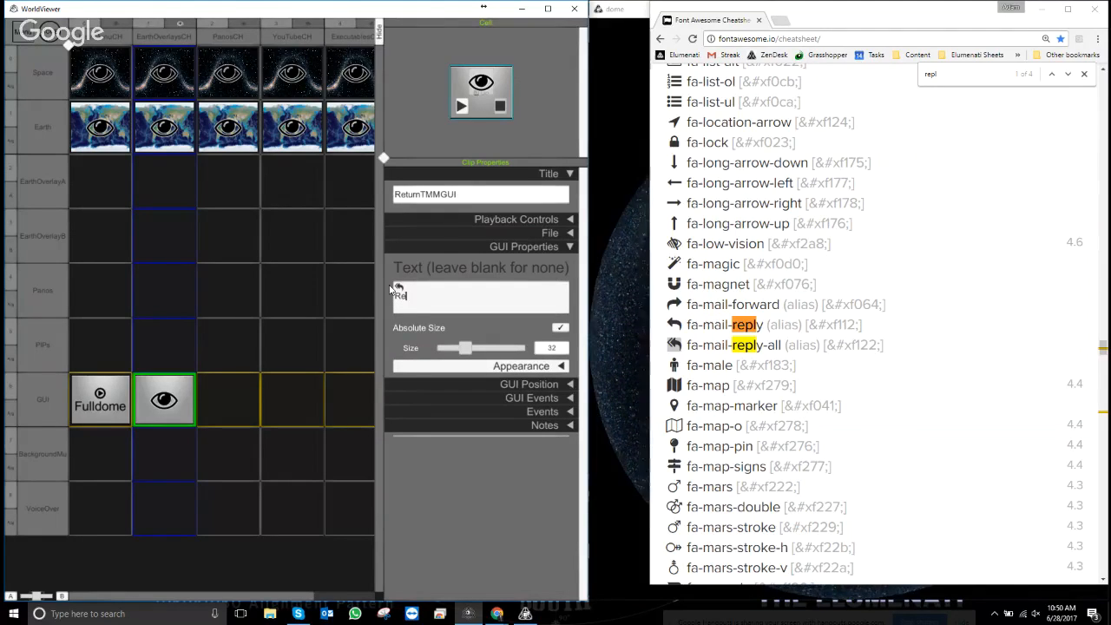
text(turn To)
key(Return)
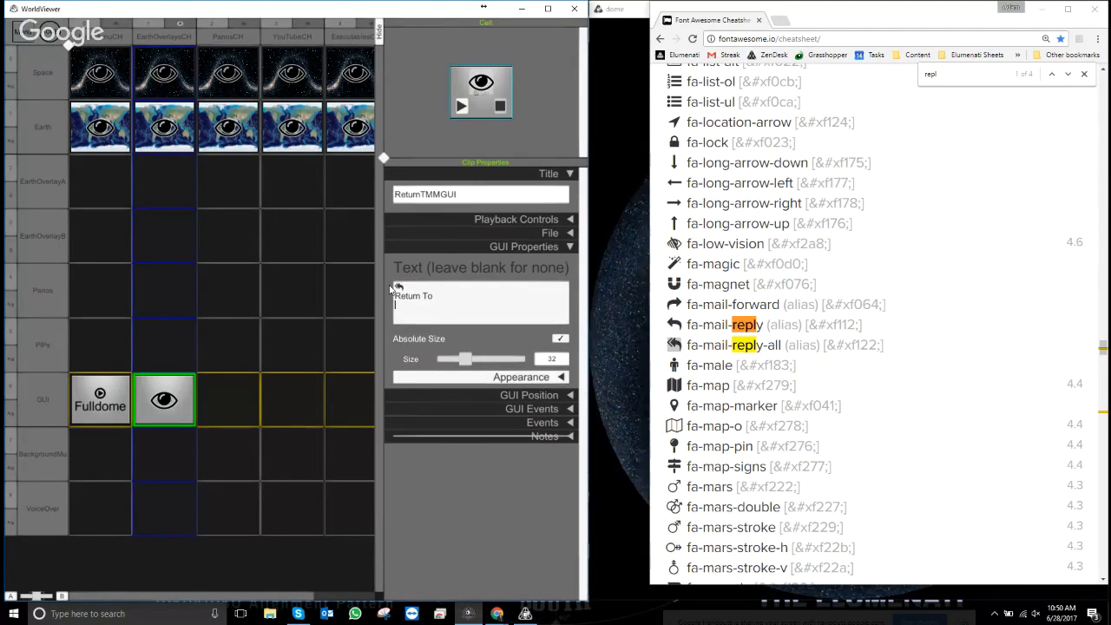
text(M)
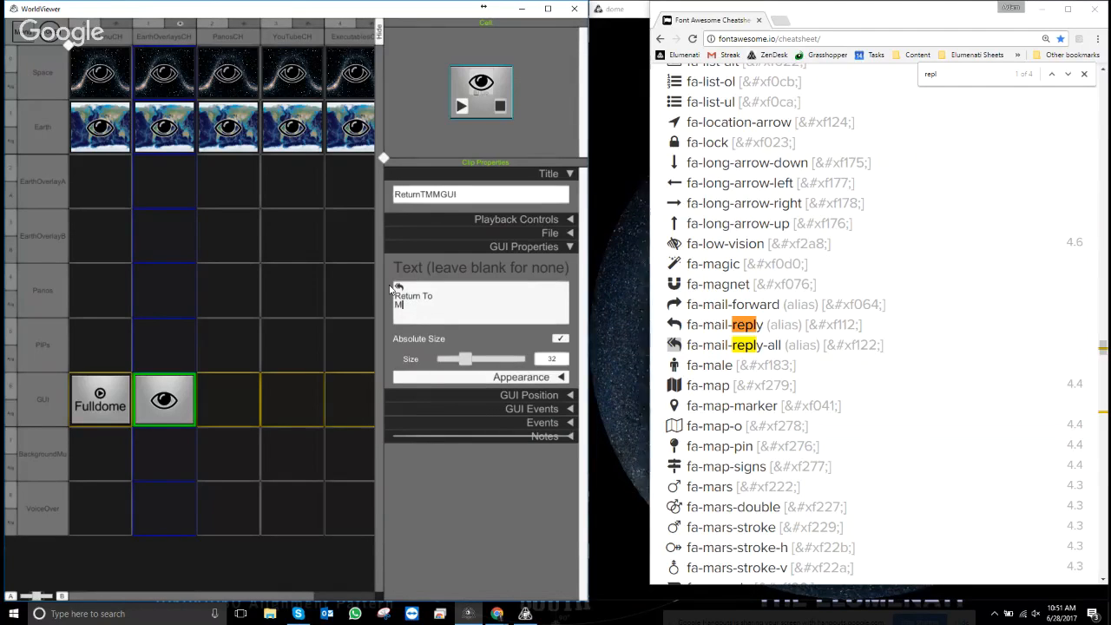
text(ain Menu)
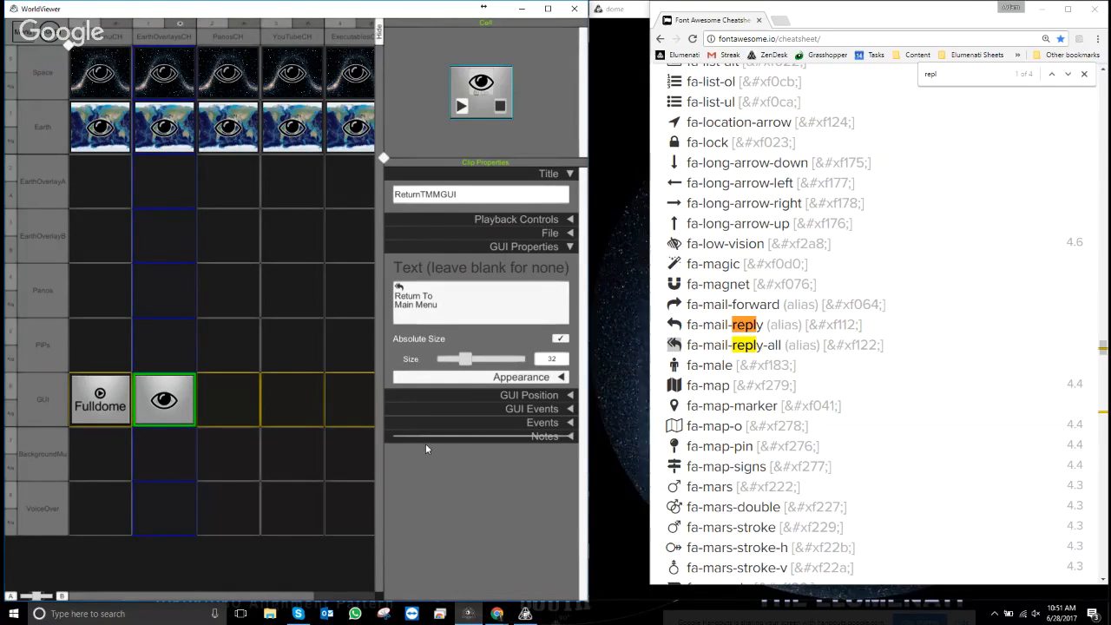
- Set label text size to 61 and background tint to transparent 0,0,0,0
click(569, 248)
click(570, 248)
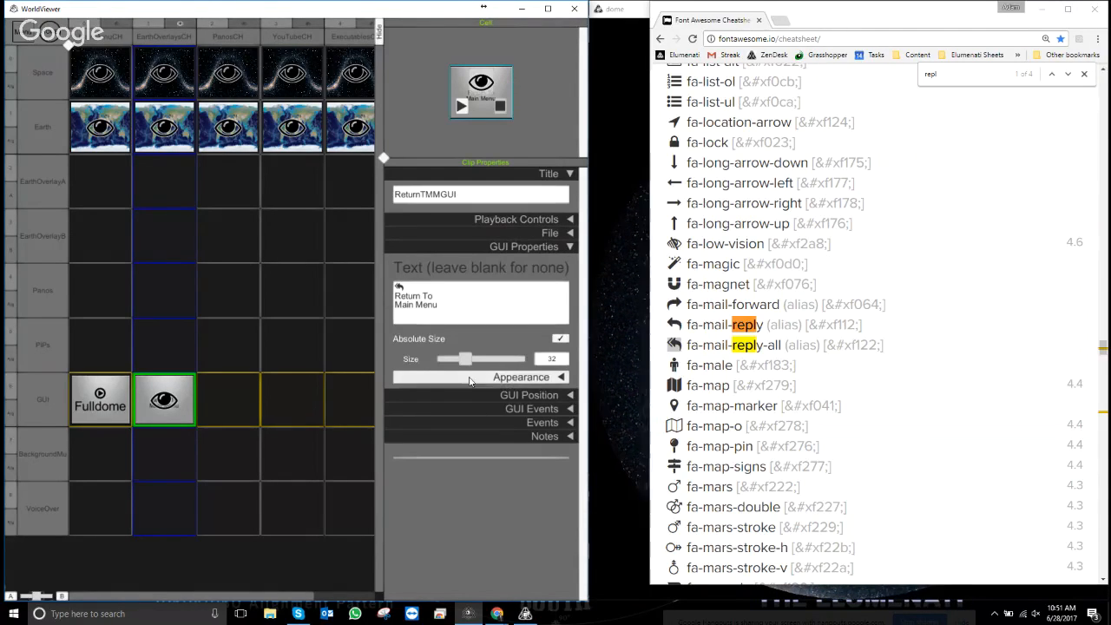
drag(469, 357, 490, 361)
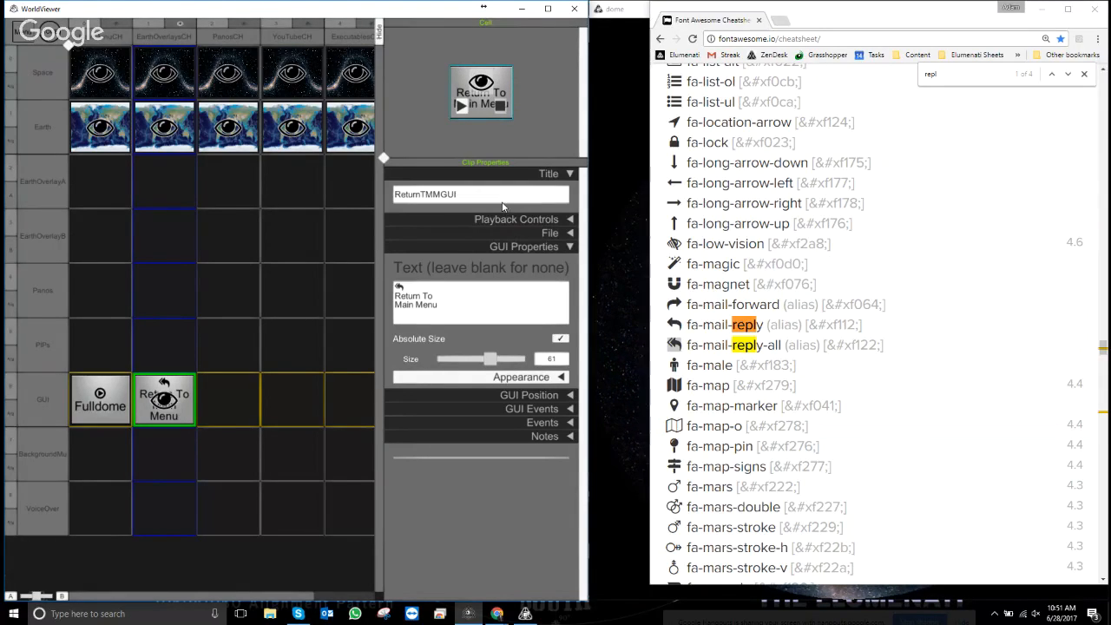
click(561, 377)
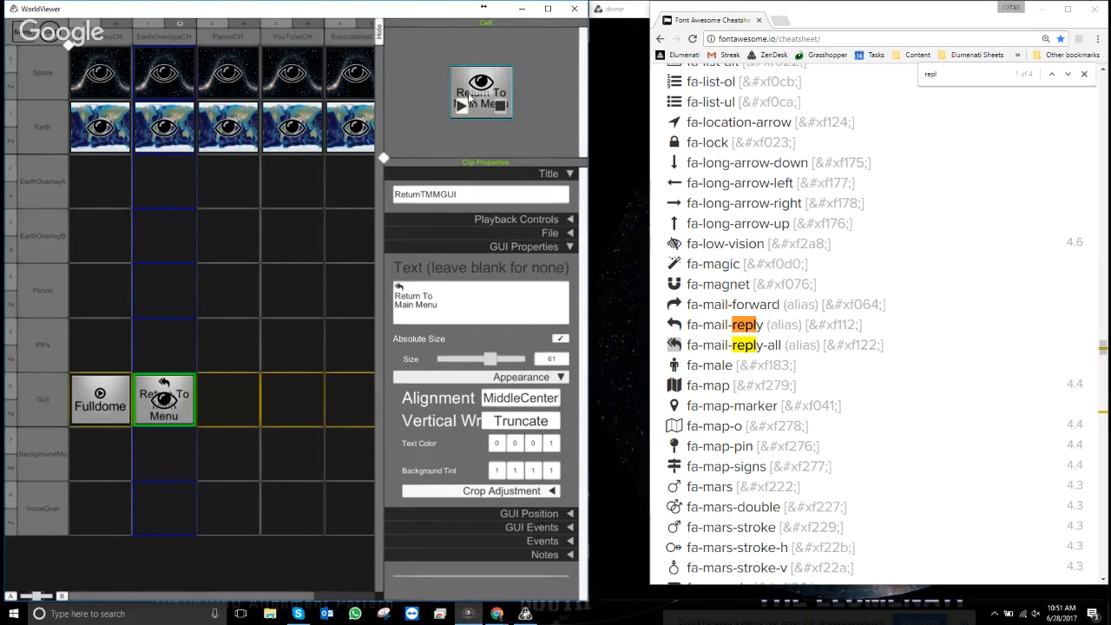
click(496, 473)
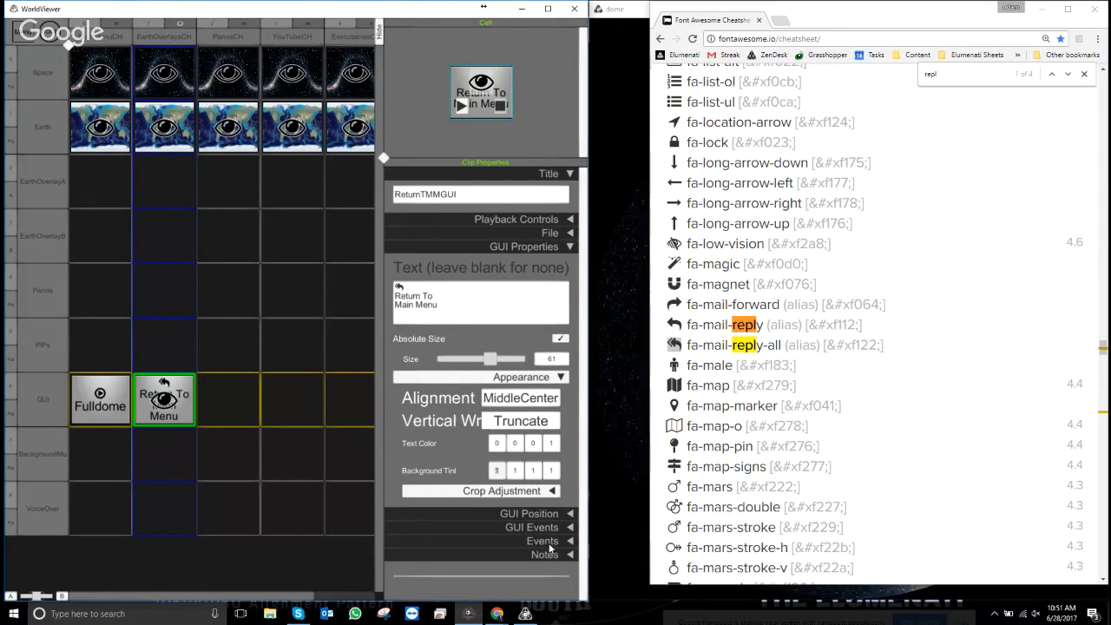
text(0)
click(516, 472)
text(0)
click(534, 473)
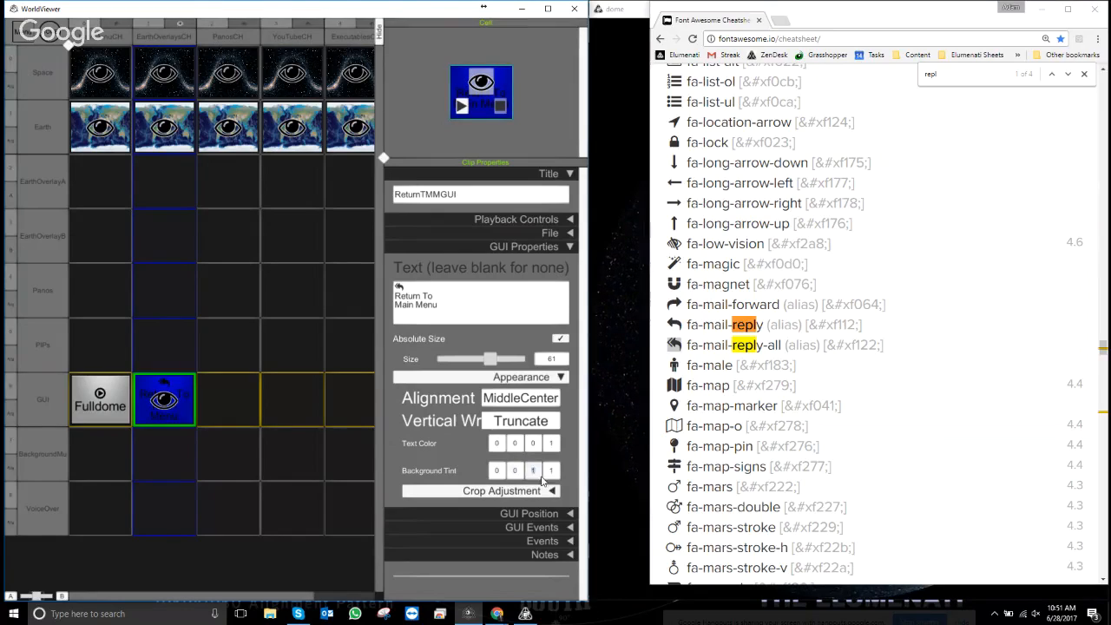
text(0)
click(551, 473)
text(0)
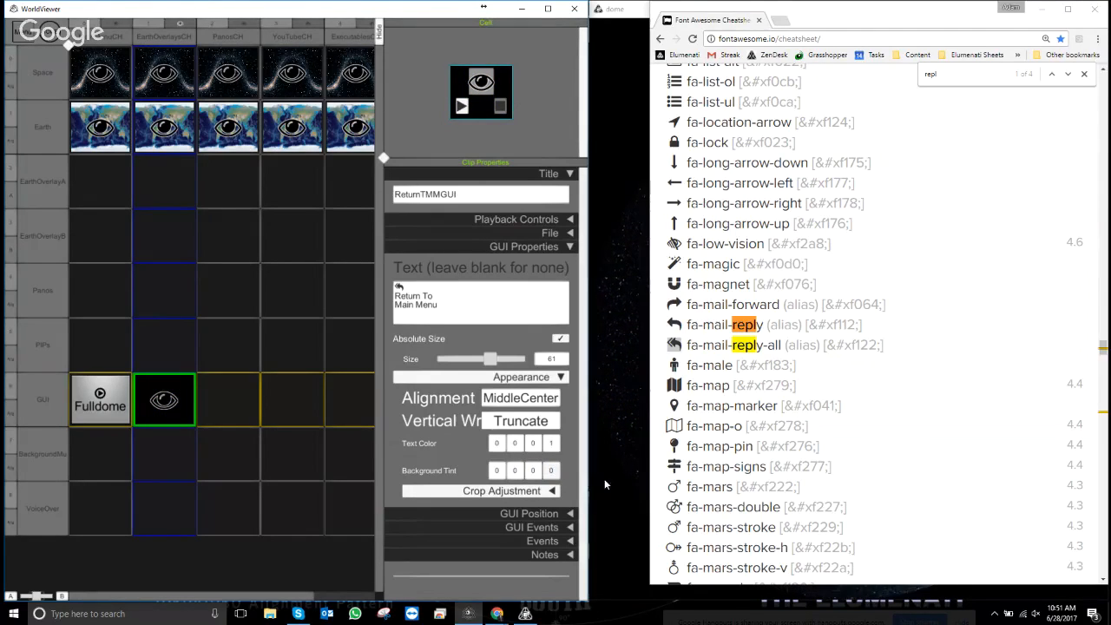
- Make the label text white 1,1,1,1 and preview the button in the show
click(497, 443)
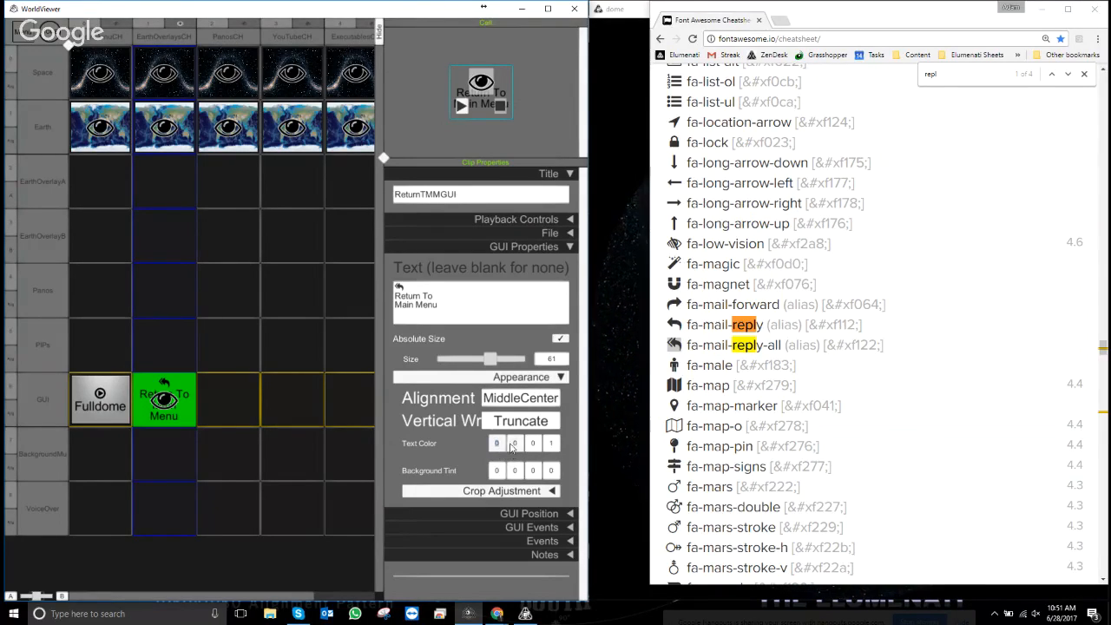
text(1)
click(517, 447)
text(1)
click(535, 446)
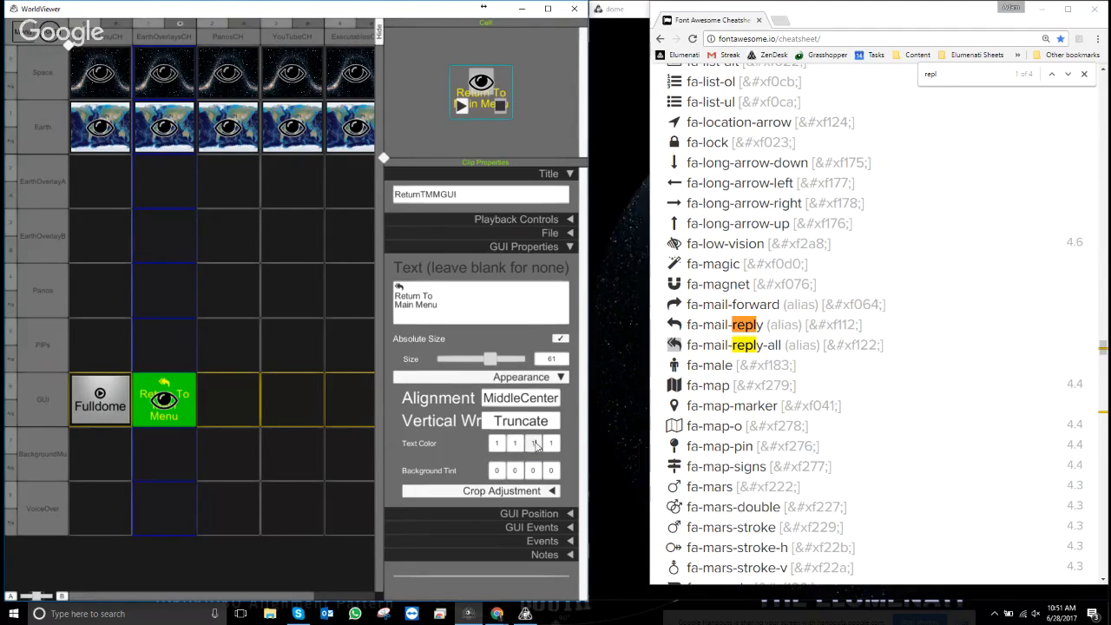
text(1)
click(552, 447)
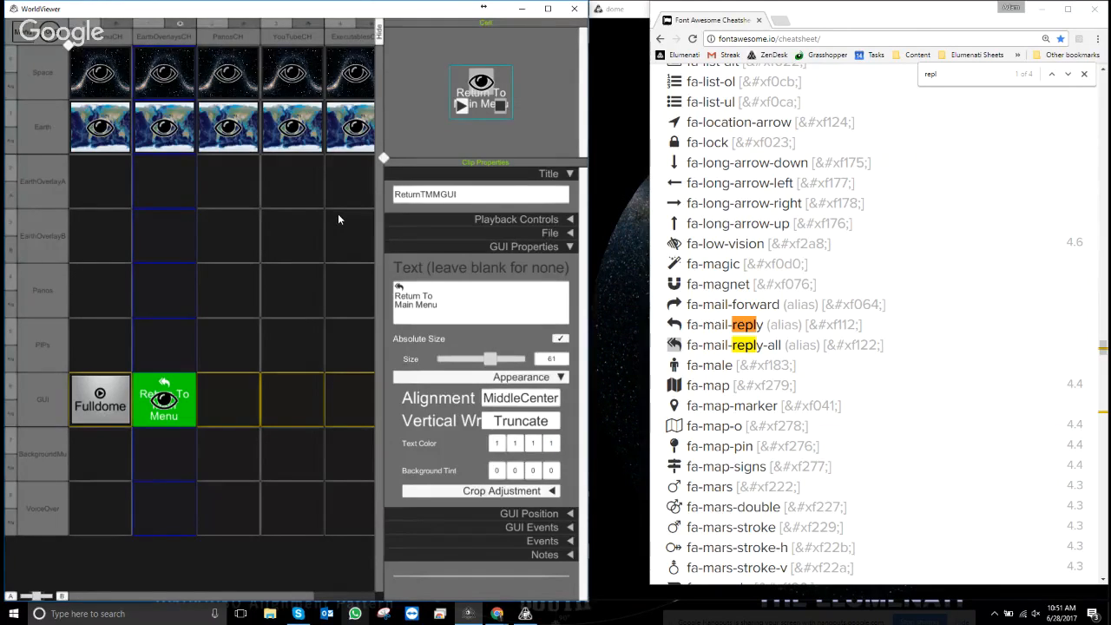
key(Escape)
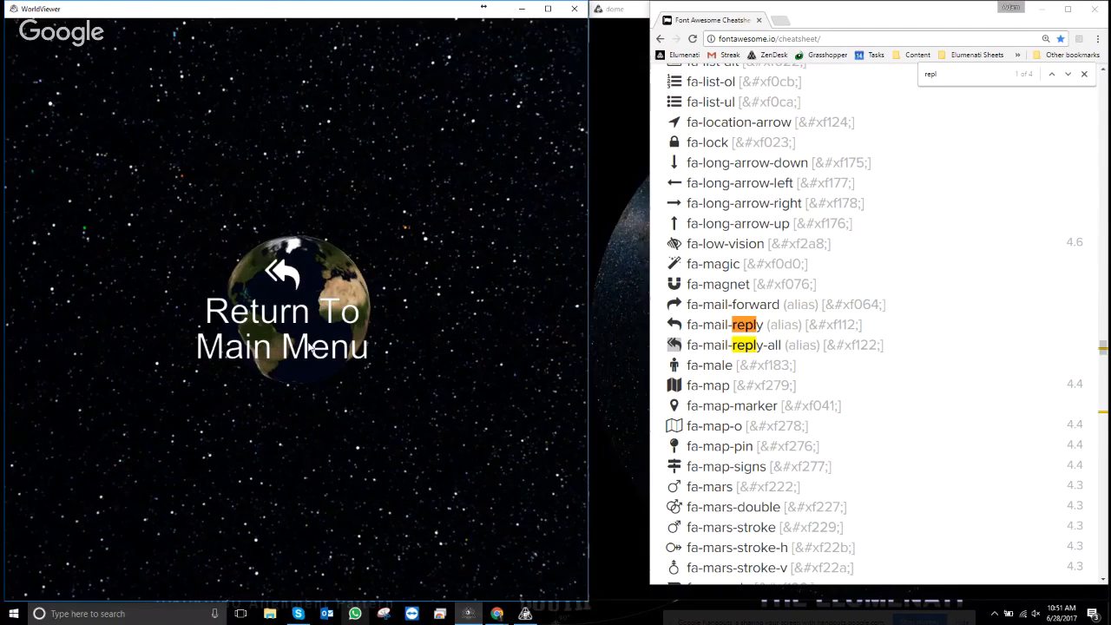
key(Escape)
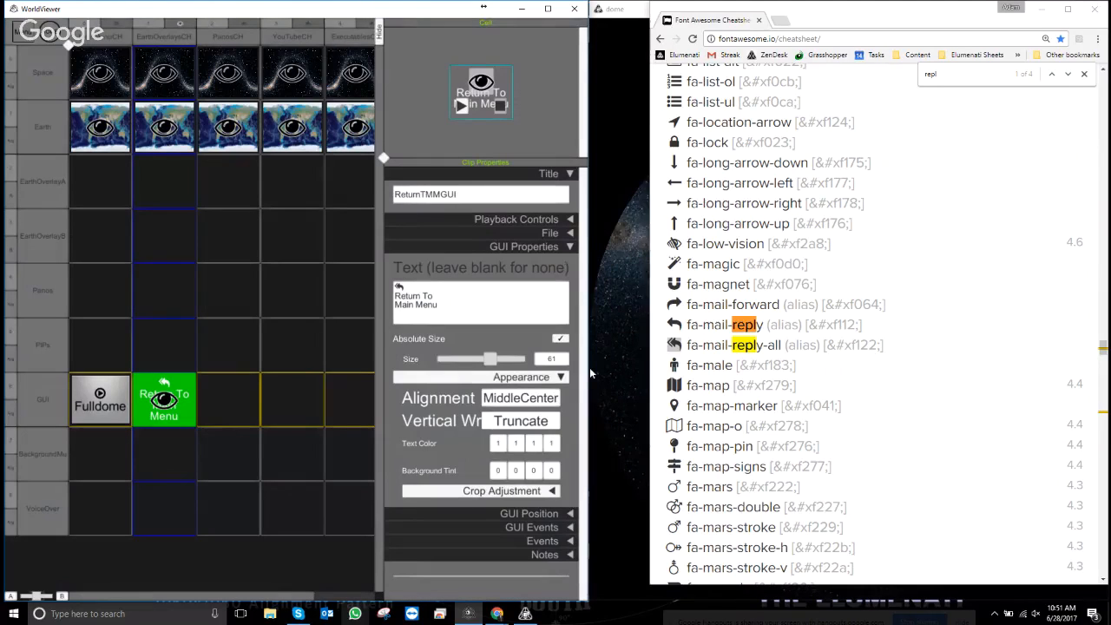
click(561, 250)
- Drag the button's GUI Position box to the lower right and preview its placement
click(576, 265)
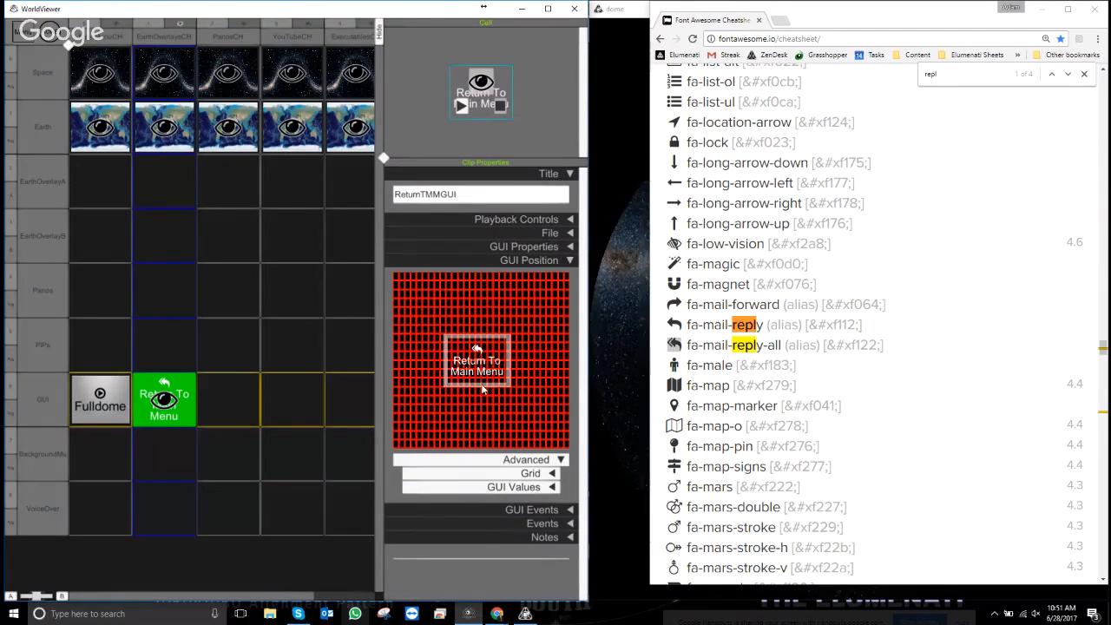
drag(475, 366, 515, 433)
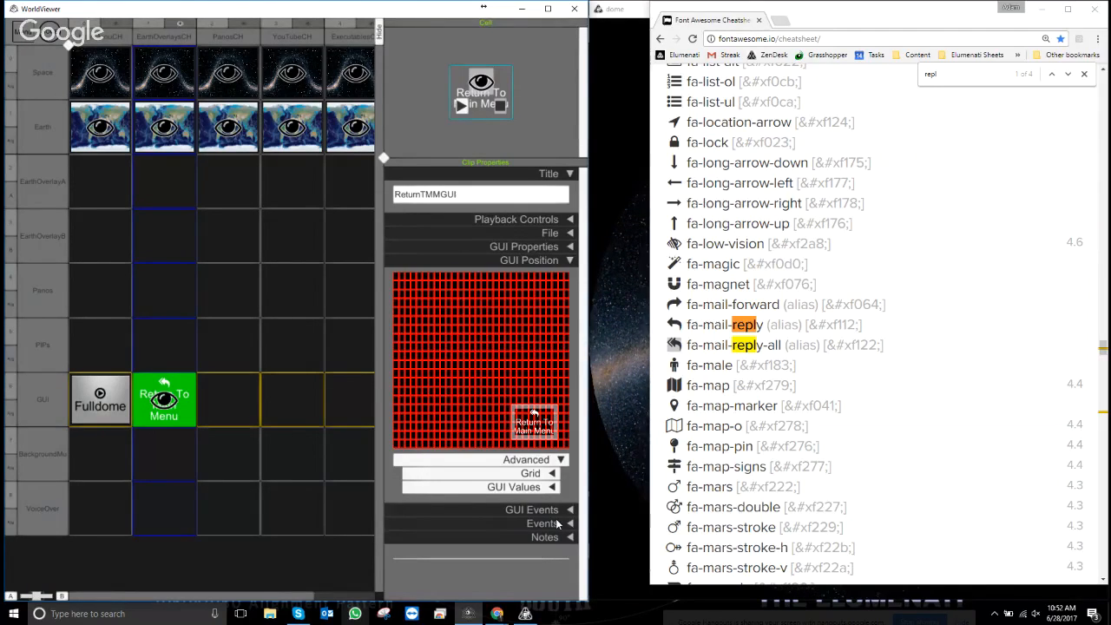
key(Escape)
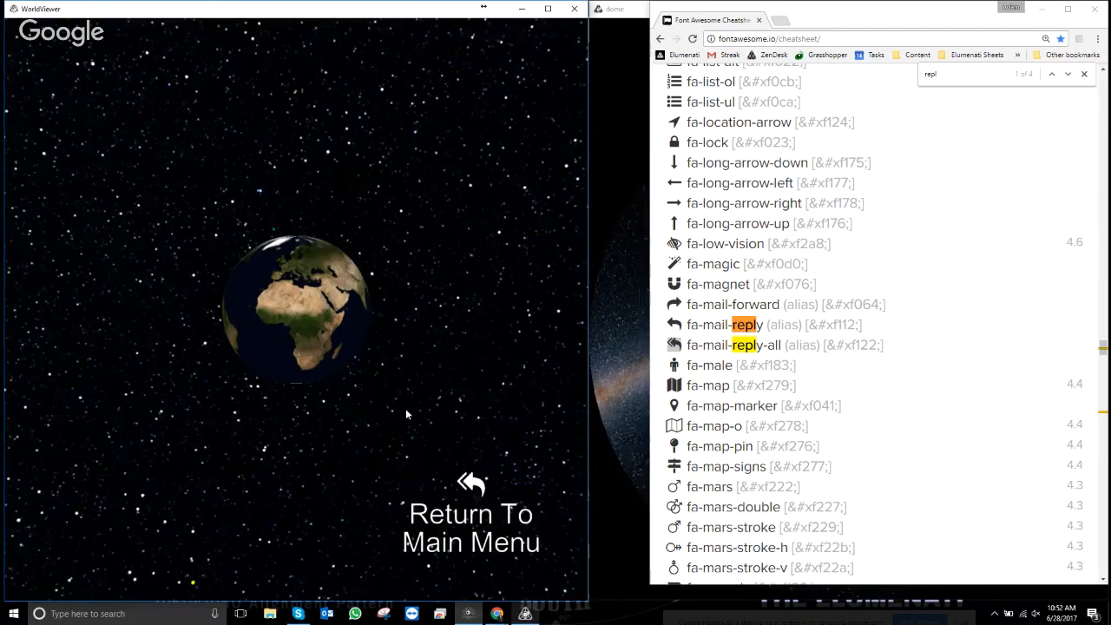
key(Escape)
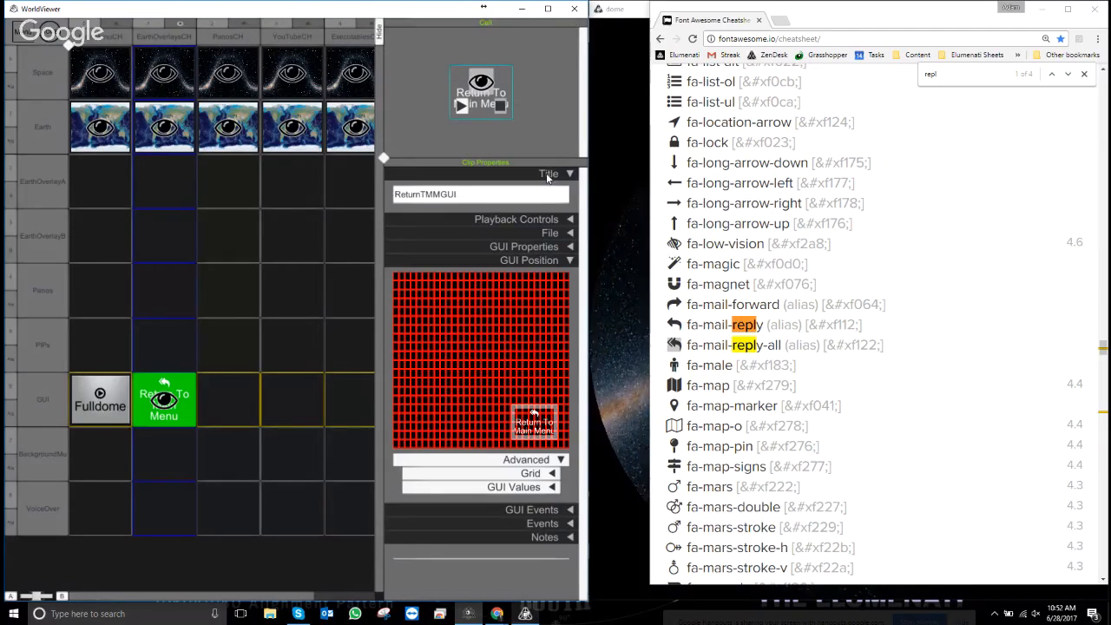
- Copy /PlayChapter MainMenuCH and paste it into the button's On Click (OSC) field
click(569, 262)
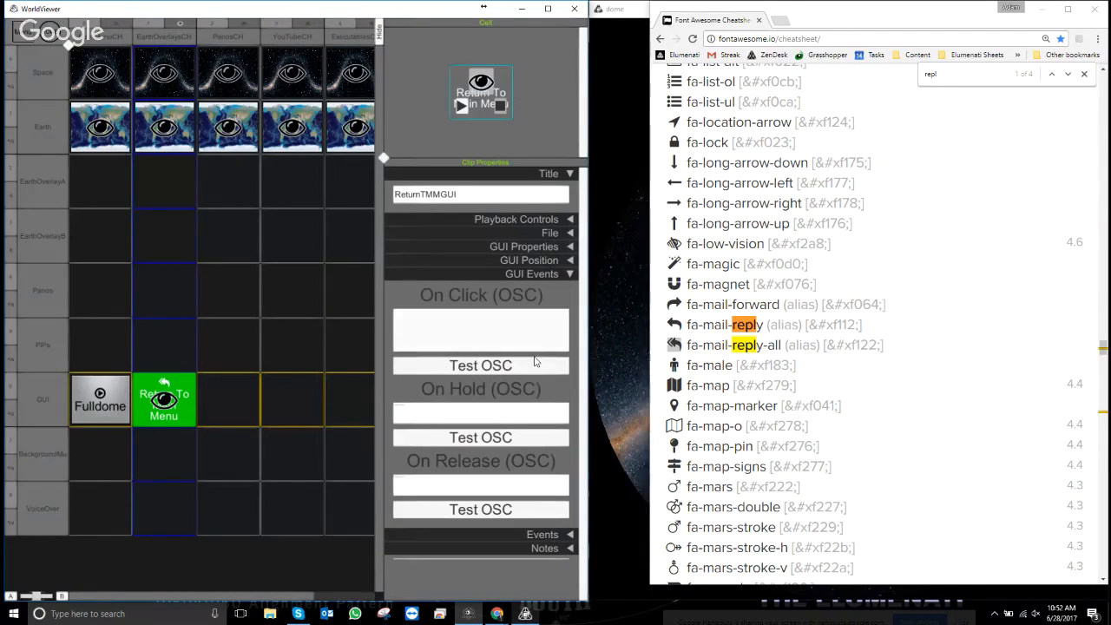
right_click(117, 26)
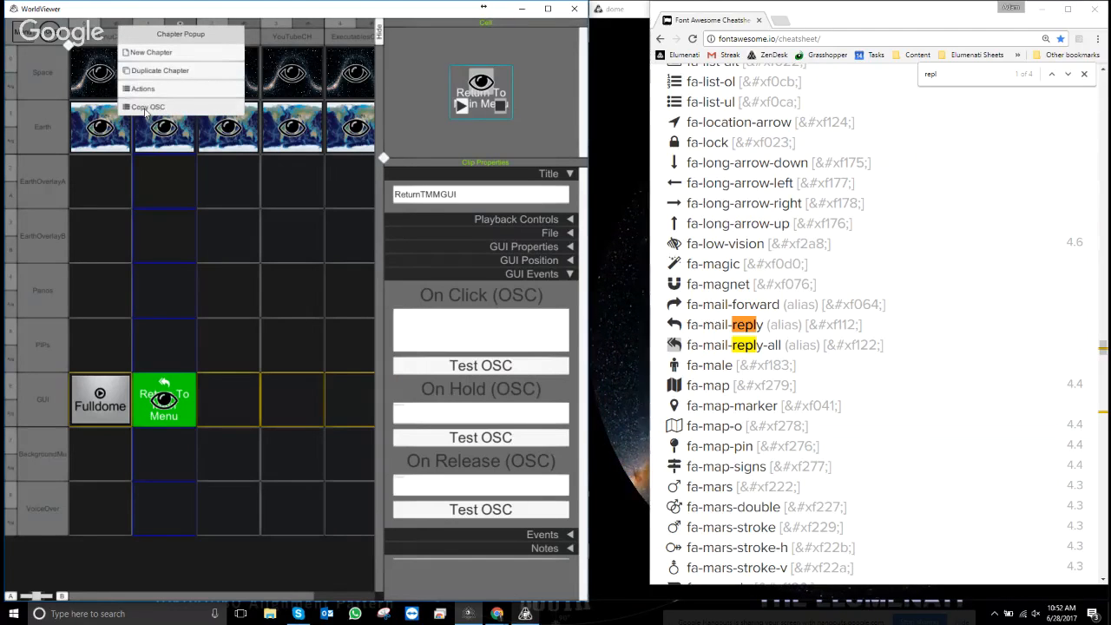
click(178, 106)
click(176, 53)
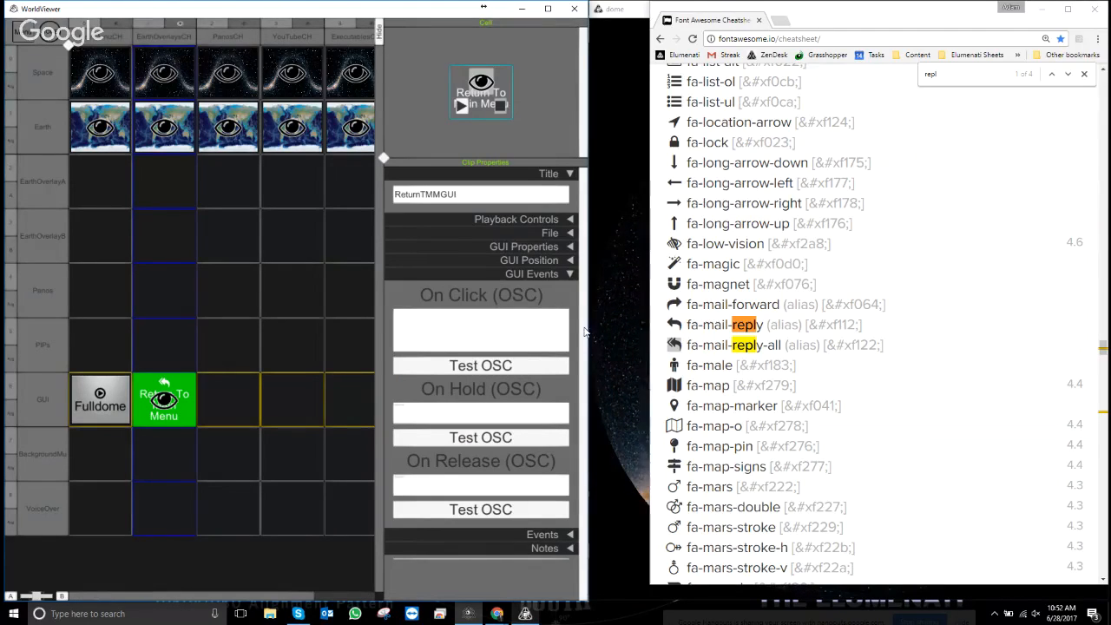
click(1035, 12)
click(1040, 10)
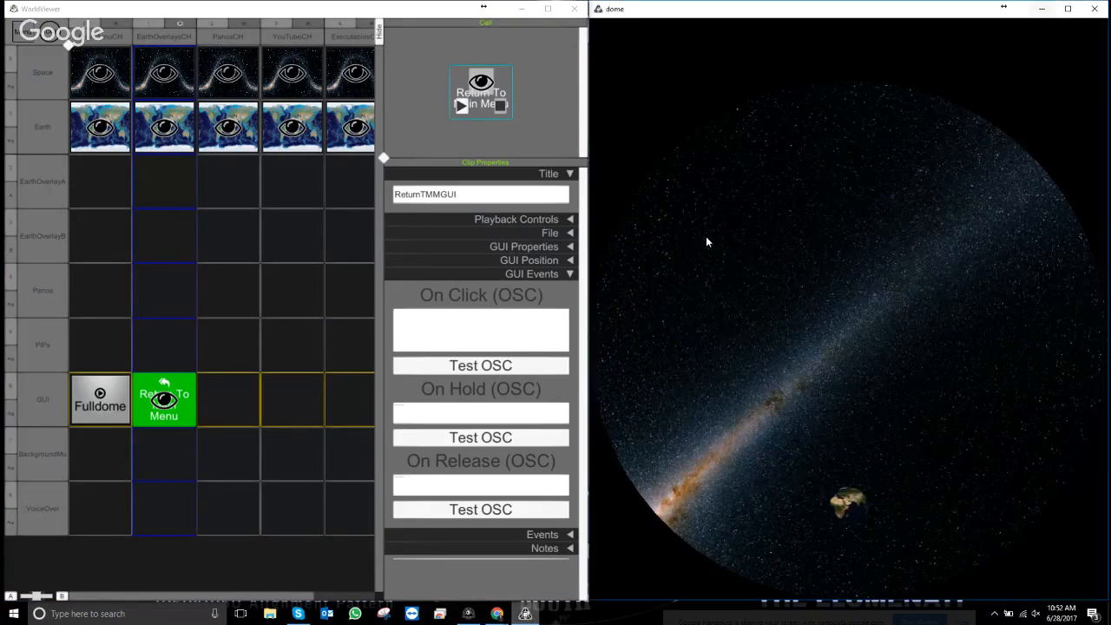
right_click(461, 334)
click(384, 355)
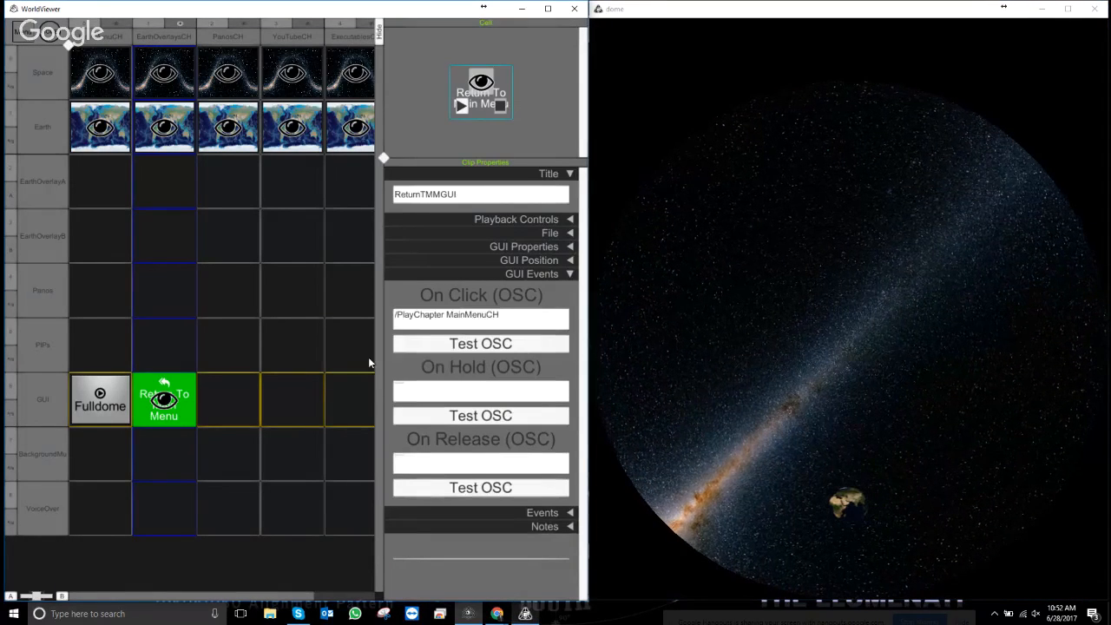
- Append /HideClip ReturnTMMGUI as a second On Click line and switch to presentation view
click(514, 324)
click(519, 327)
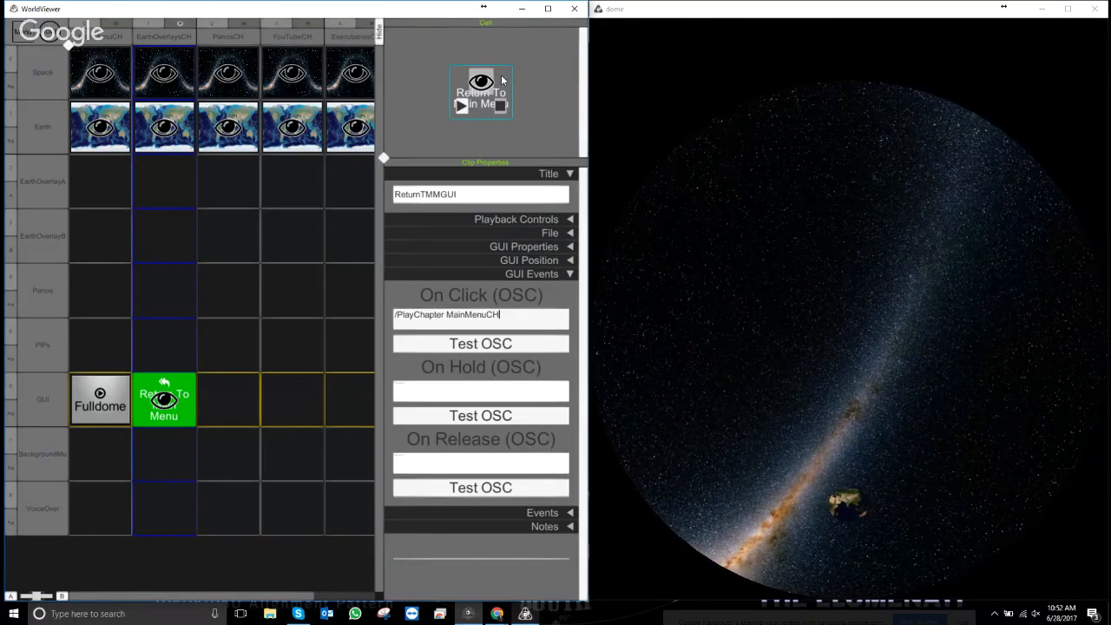
right_click(480, 87)
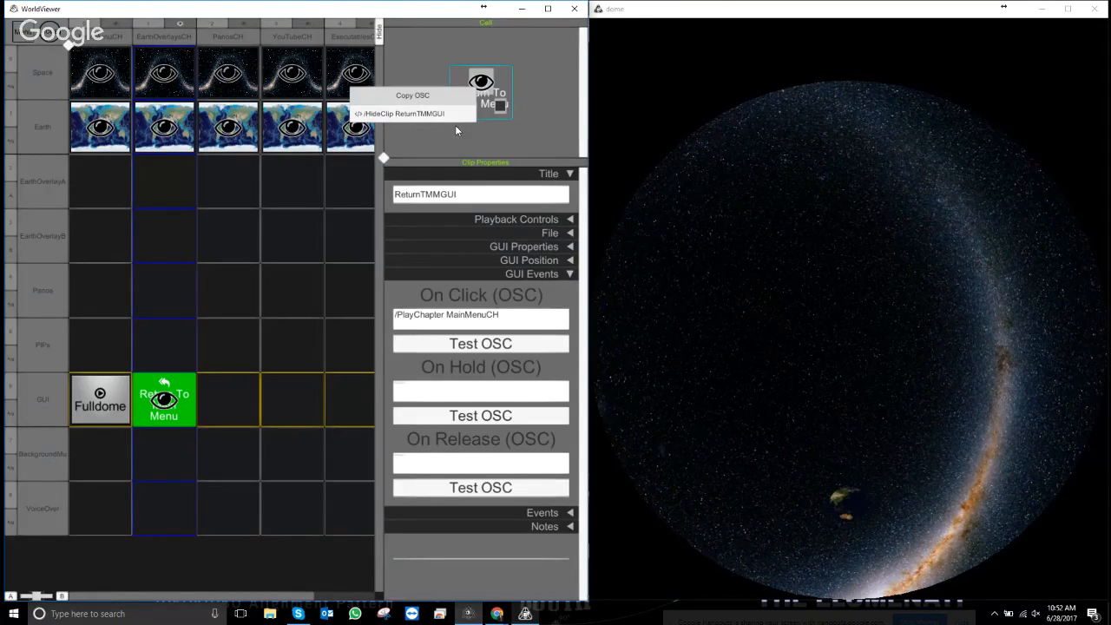
click(433, 113)
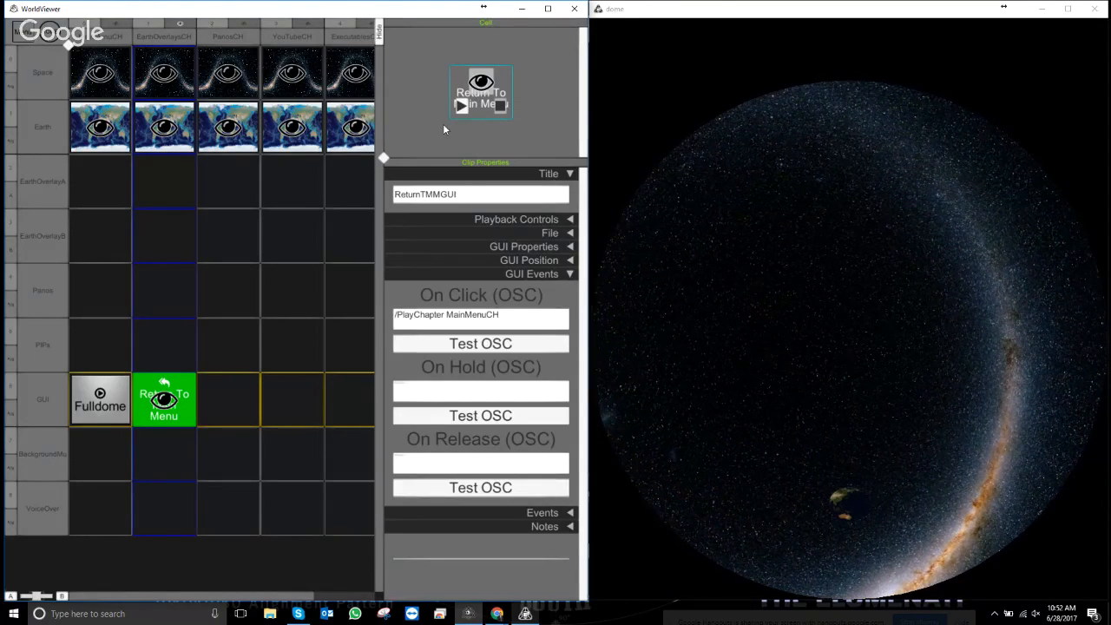
right_click(448, 323)
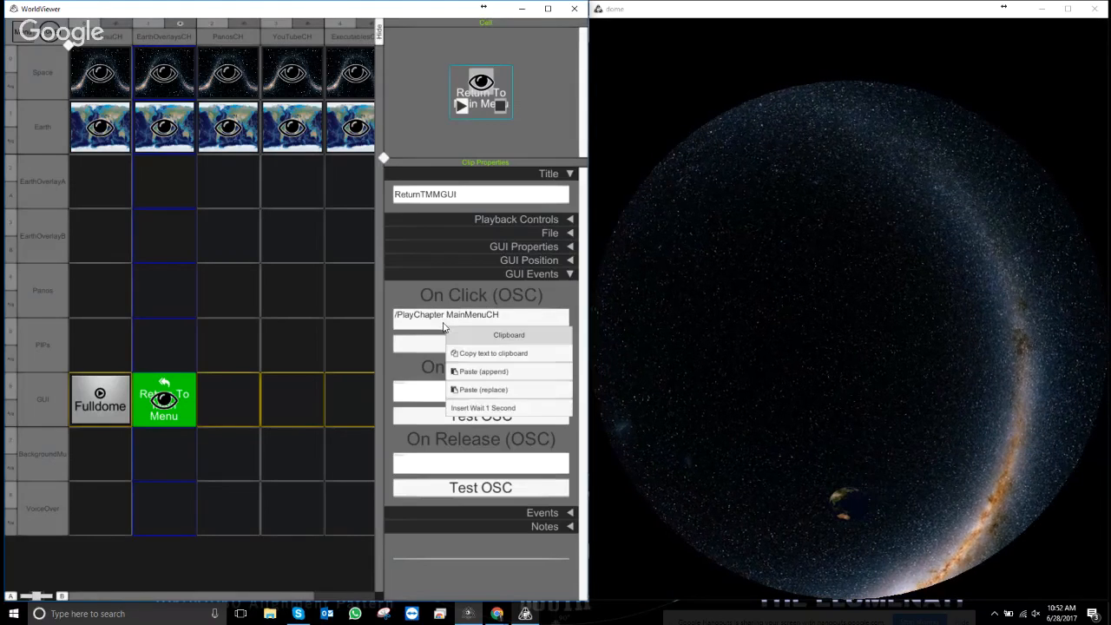
click(484, 371)
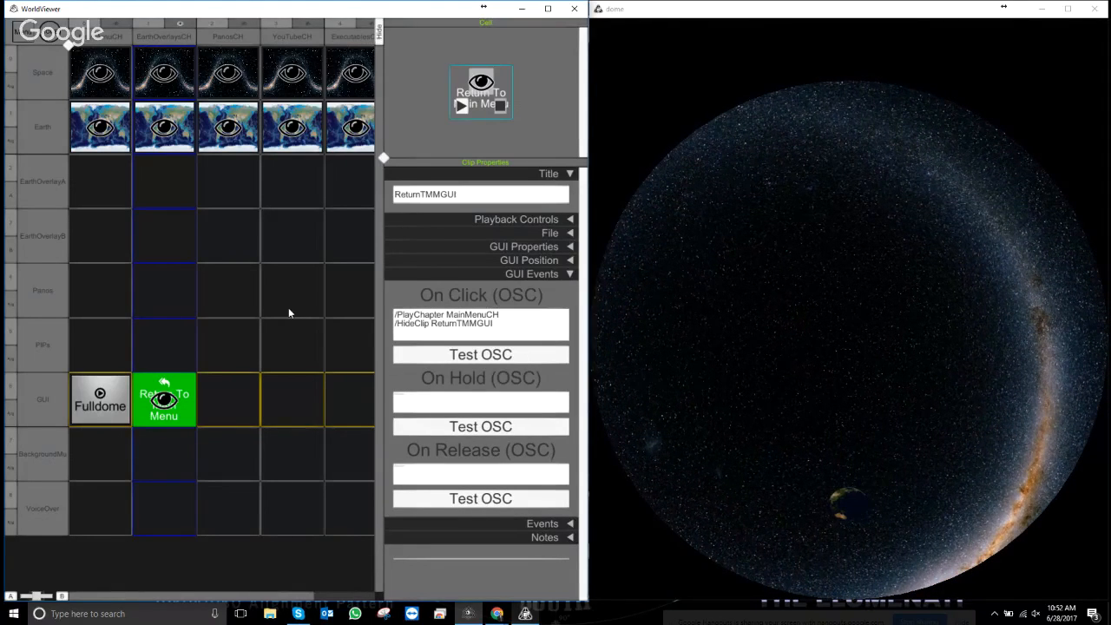
key(Escape)
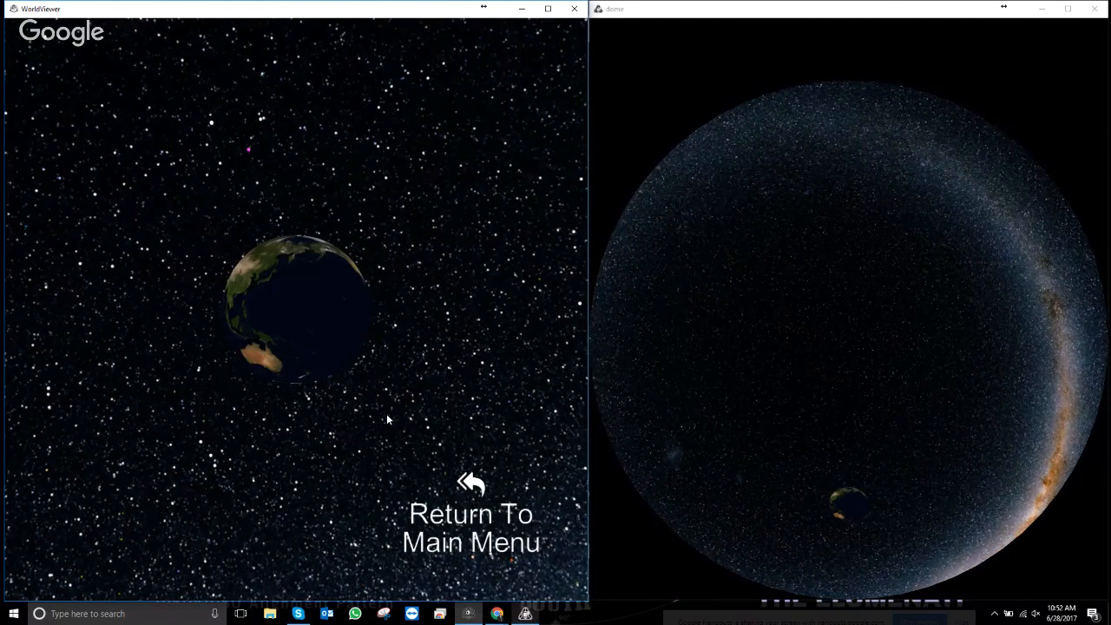
- Click Return To Main Menu, then Earth Overlays, and bring the editing grid back
click(438, 521)
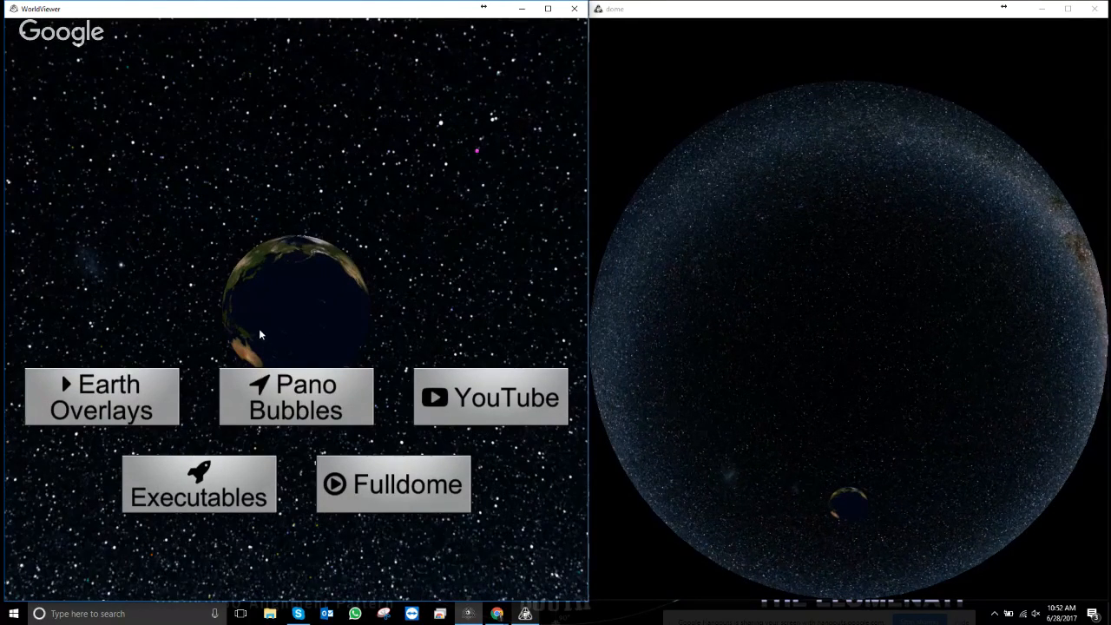
click(105, 393)
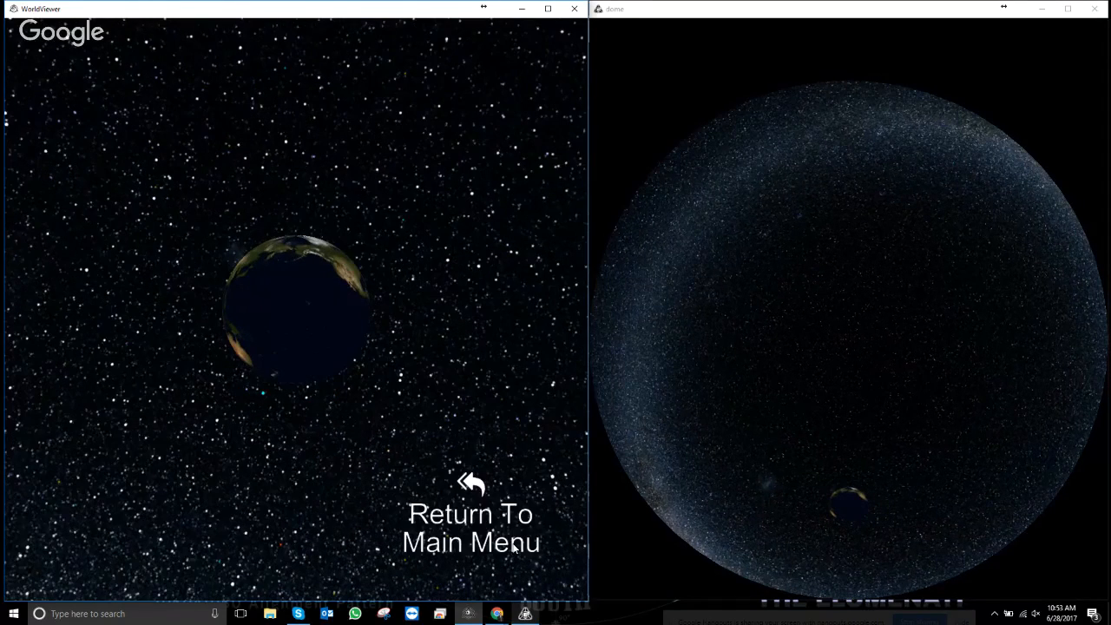
key(Escape)
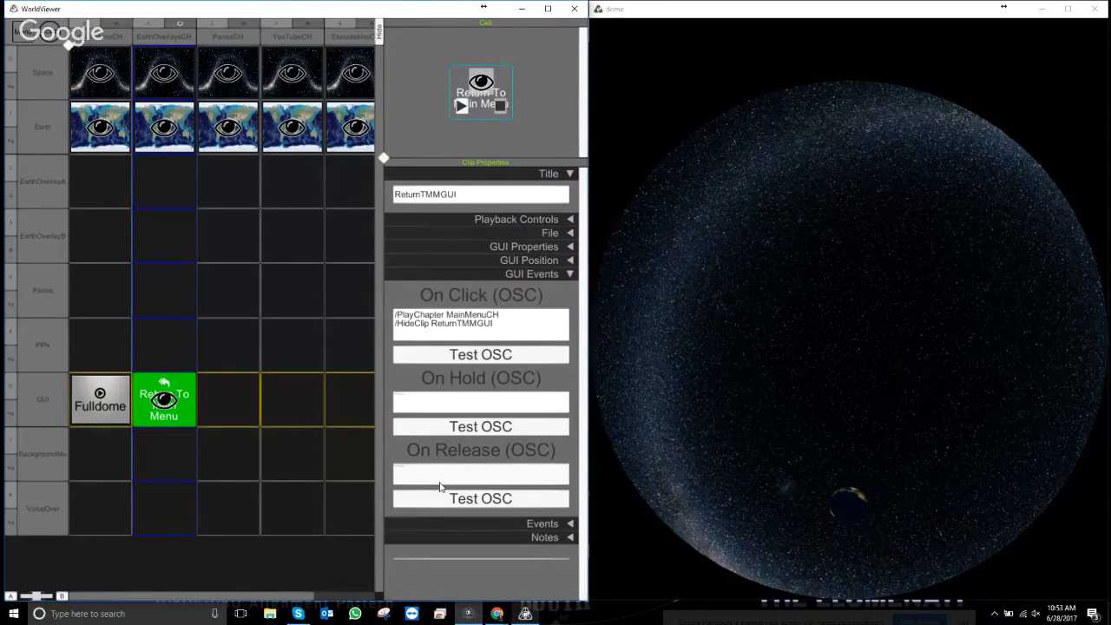
- Paste /ShowClip ReturnTMMGUI at the end of EarthOverlaysCH's On Play script
click(150, 41)
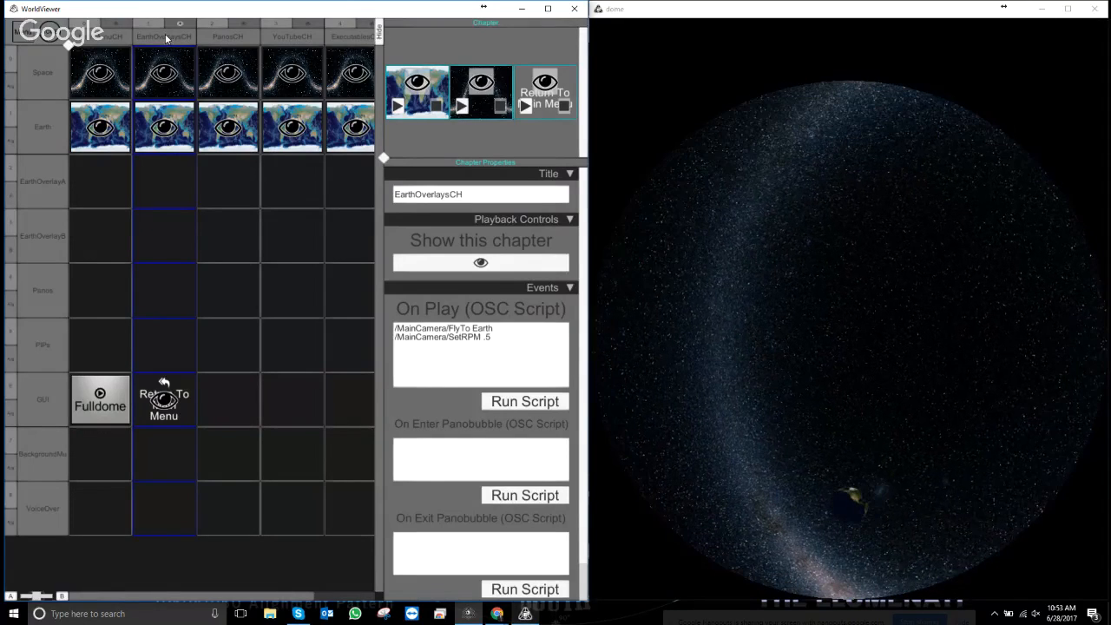
click(499, 342)
click(499, 344)
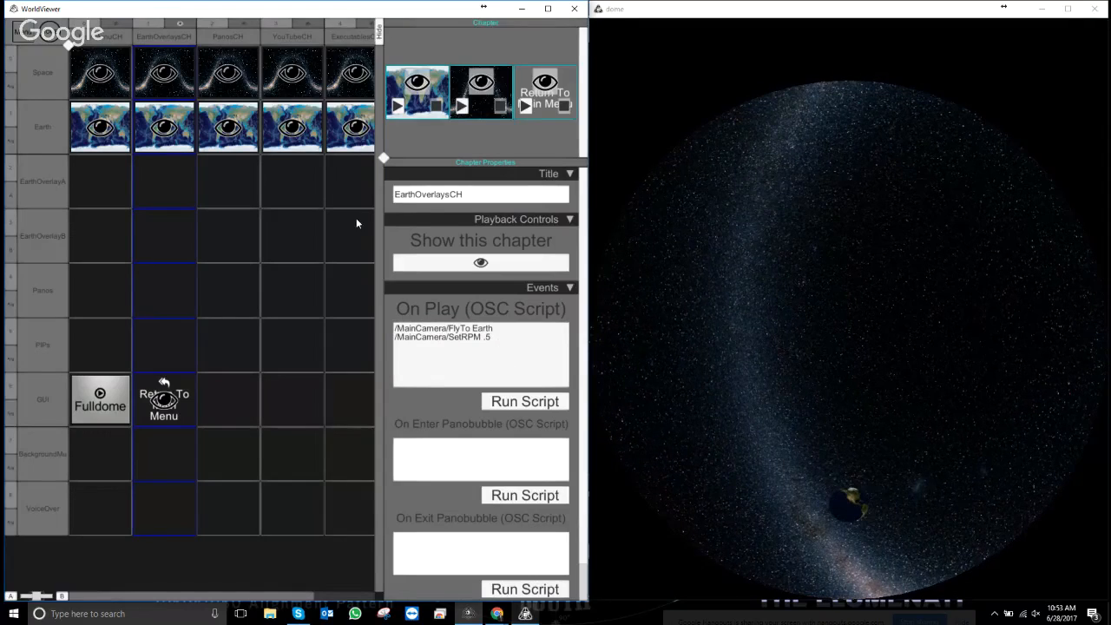
right_click(164, 404)
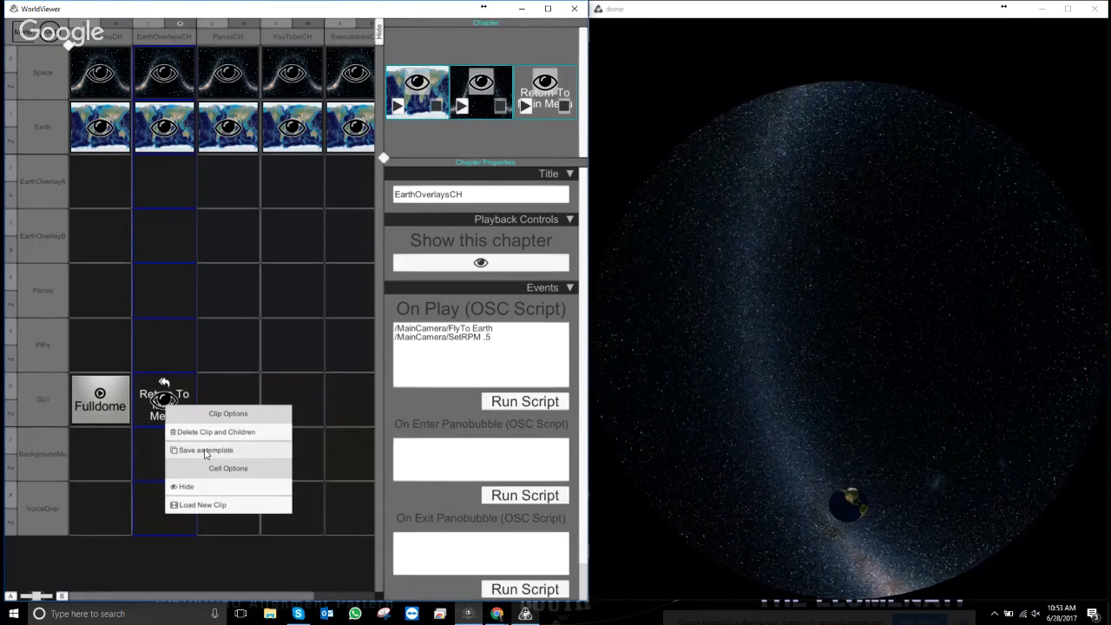
click(450, 357)
click(496, 353)
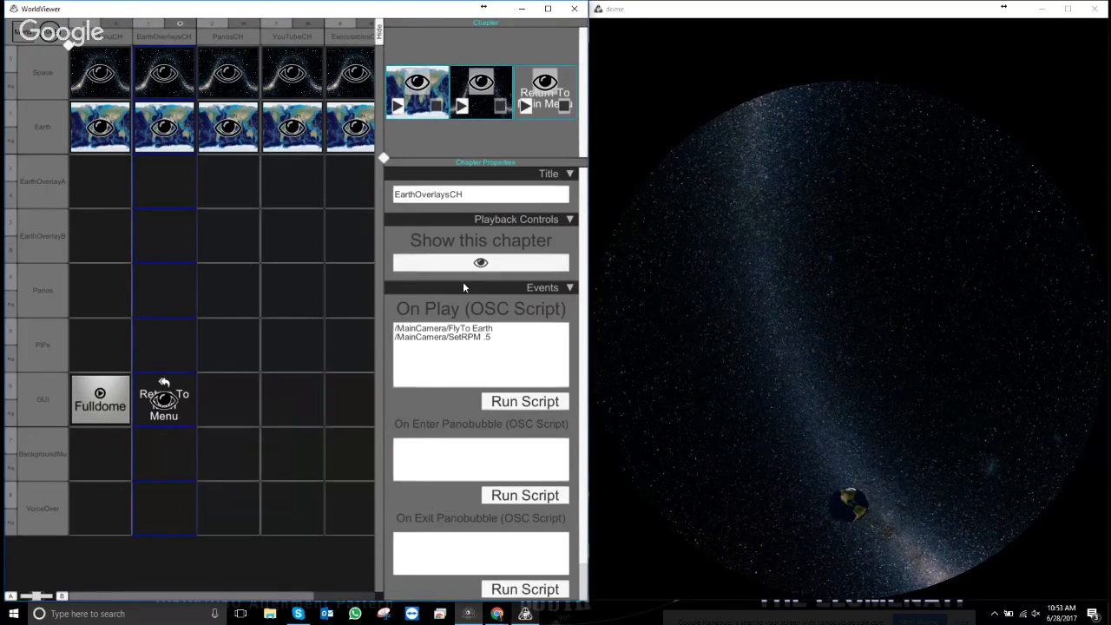
right_click(430, 373)
click(462, 420)
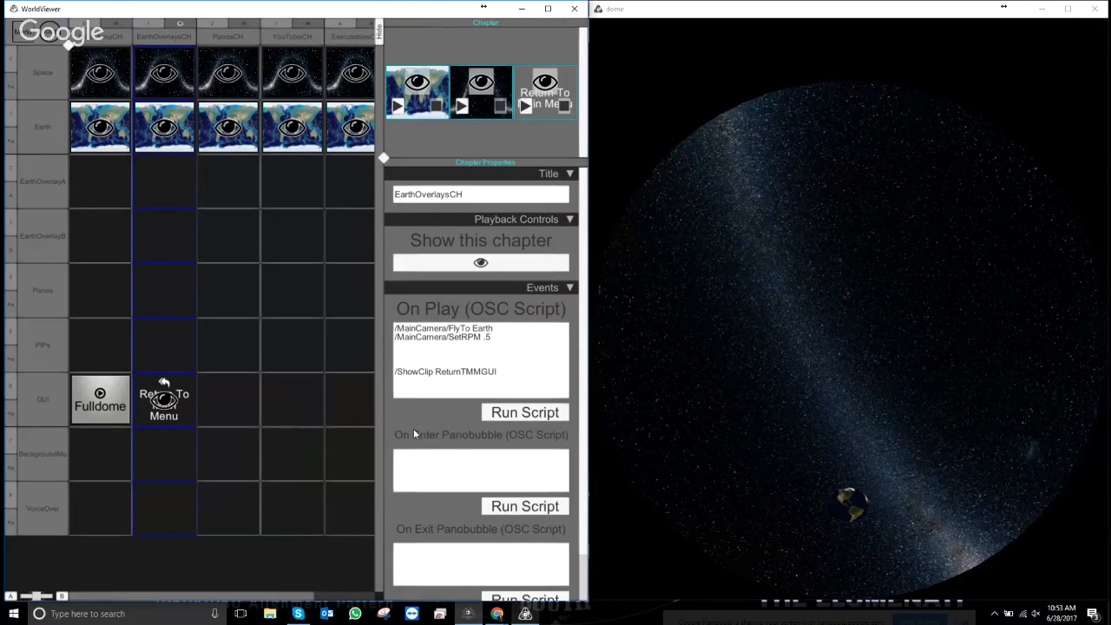
- Tidy the blank lines above the show command and test Return To Main Menu in presentation
click(397, 352)
click(399, 353)
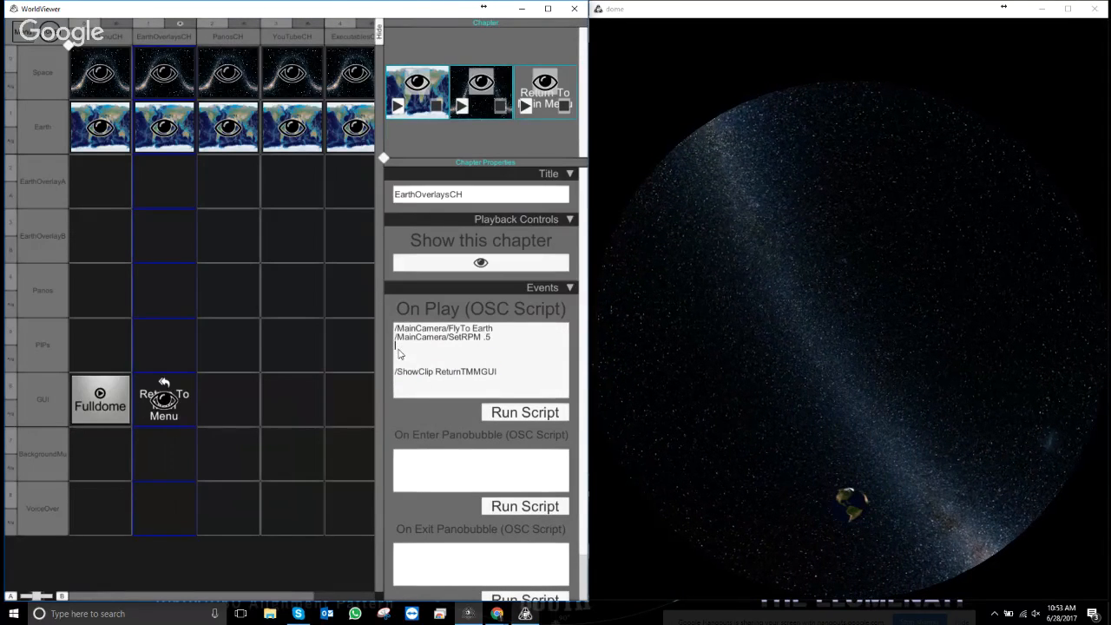
key(Delete)
key(Delete)
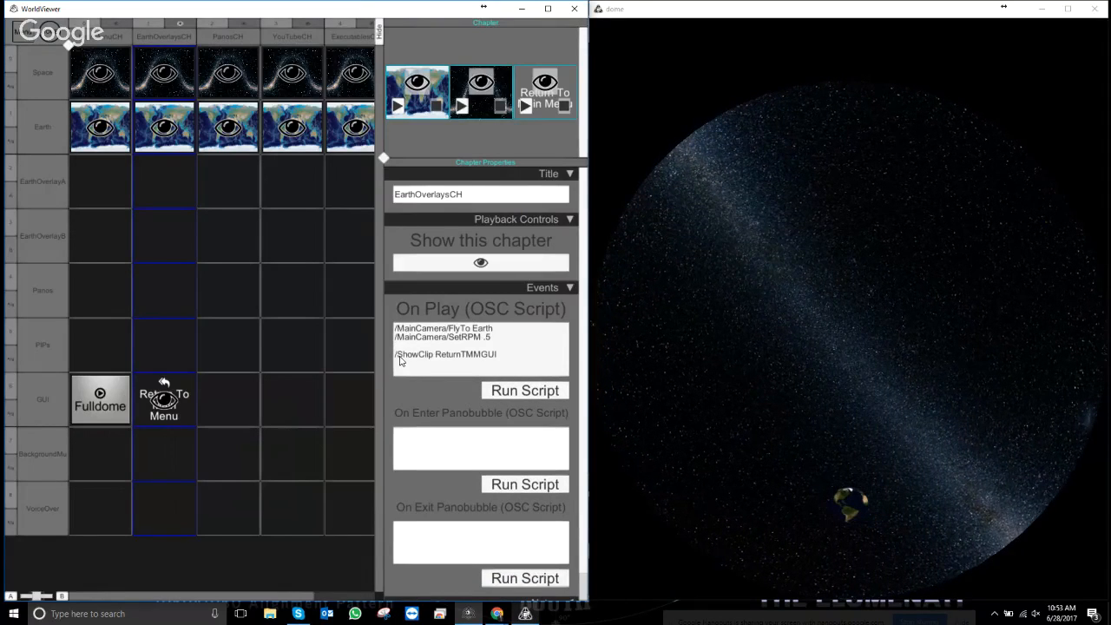
key(BackSpace)
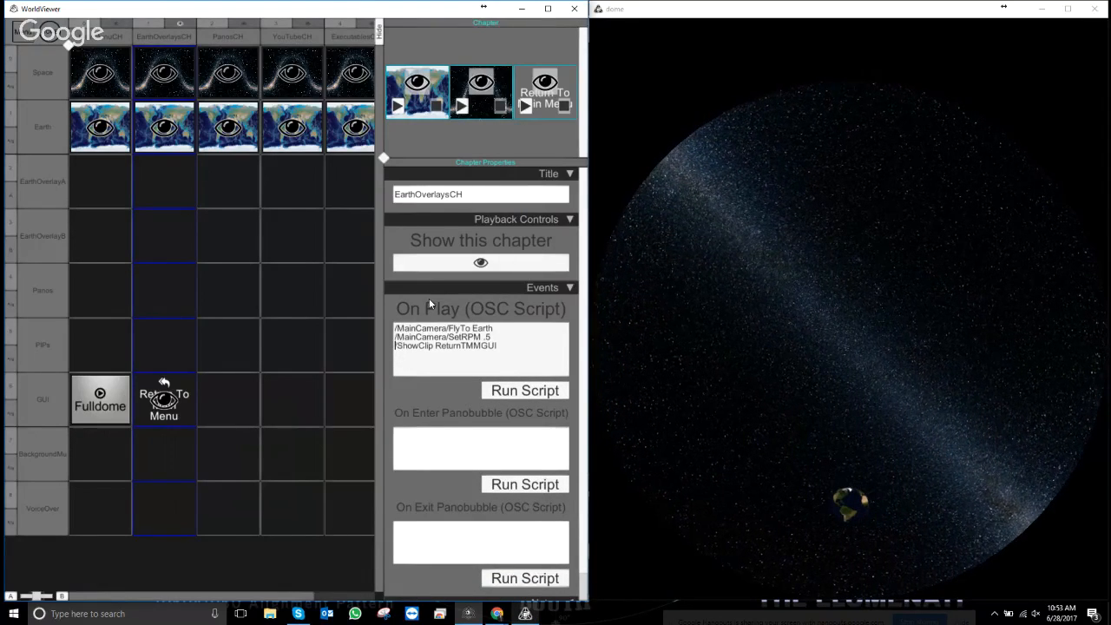
key(Return)
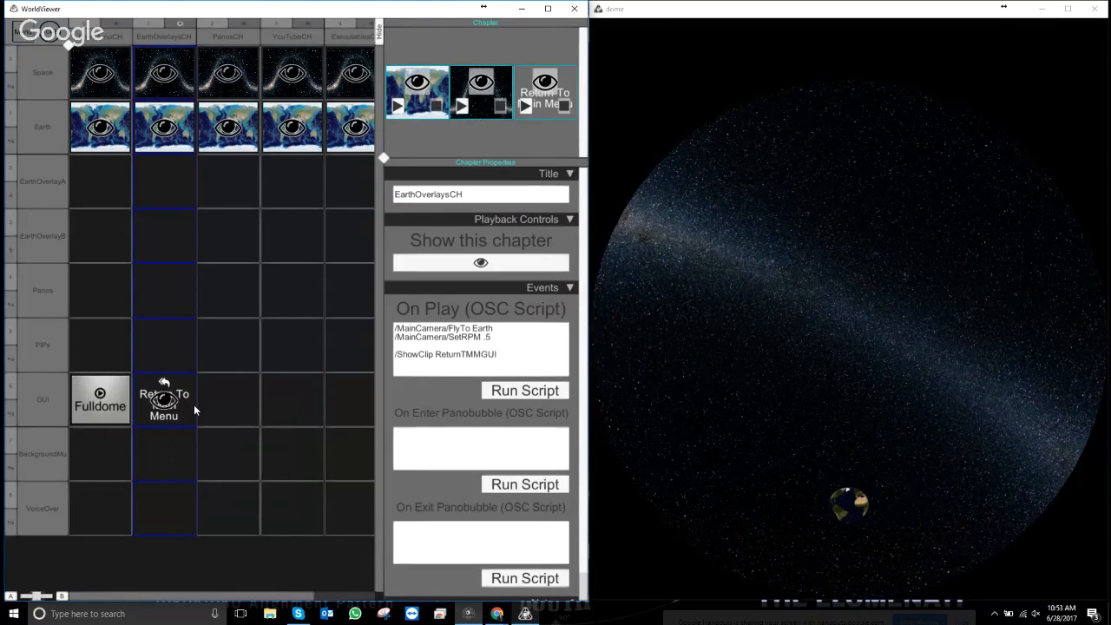
key(Escape)
click(470, 482)
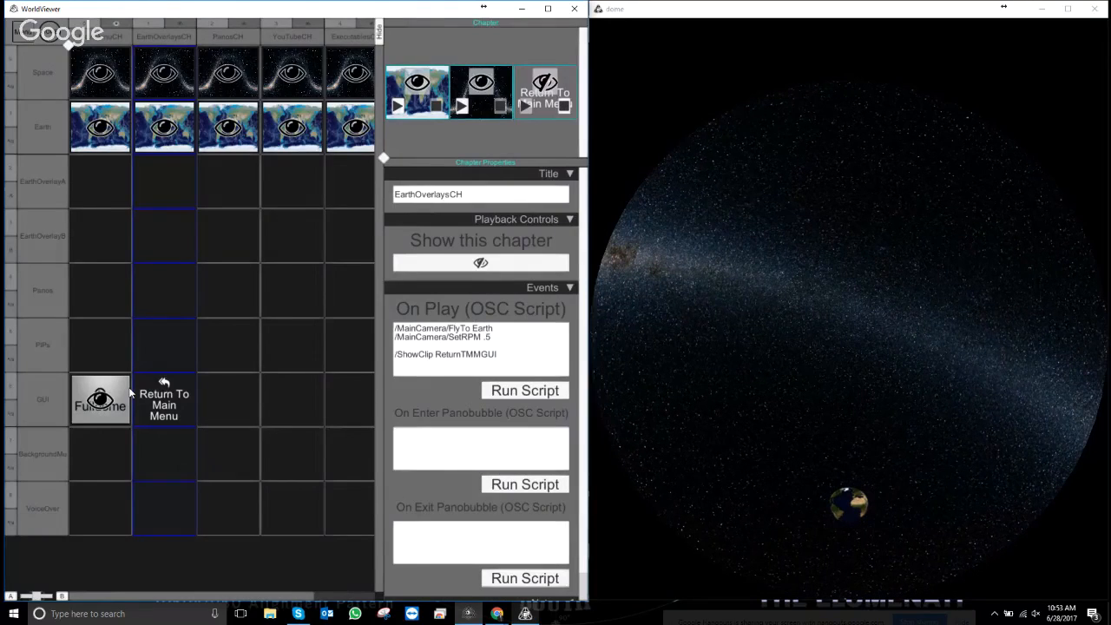
- Paste clones of the Return To Main Menu button into the PanosCH, YouTubeCH, ExecutablesCH and FulldomeCH GUI cells
click(164, 405)
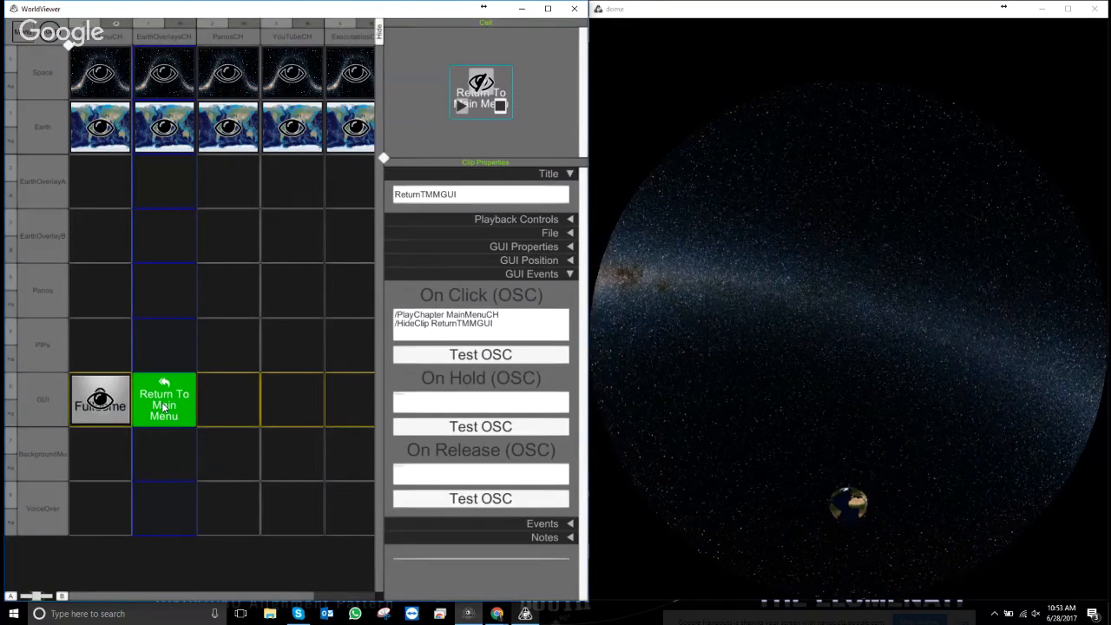
right_click(224, 409)
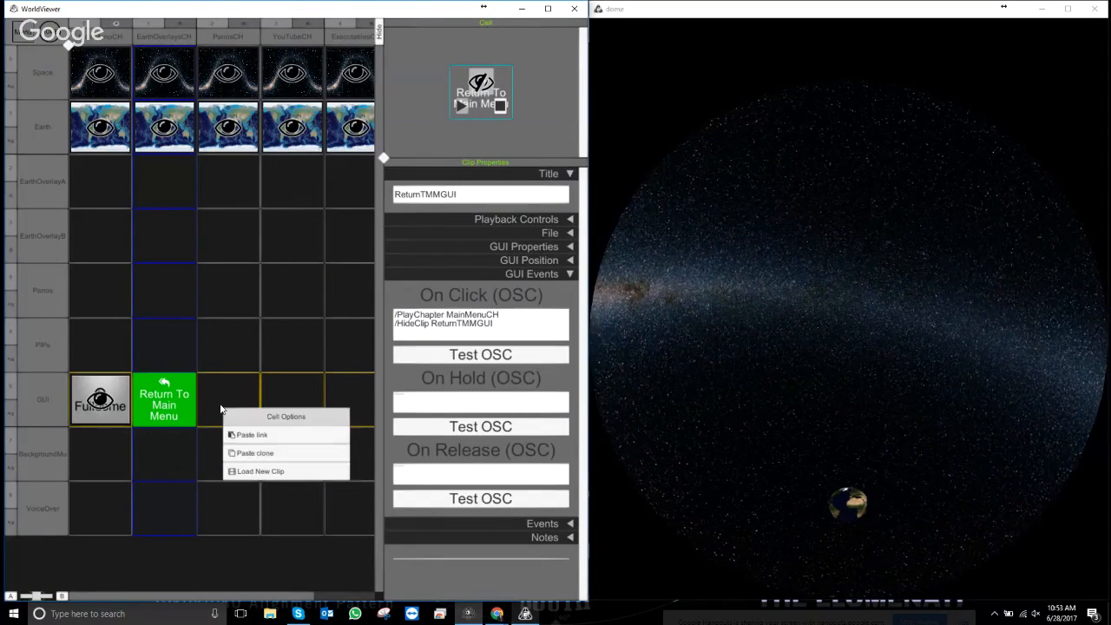
click(256, 453)
right_click(287, 408)
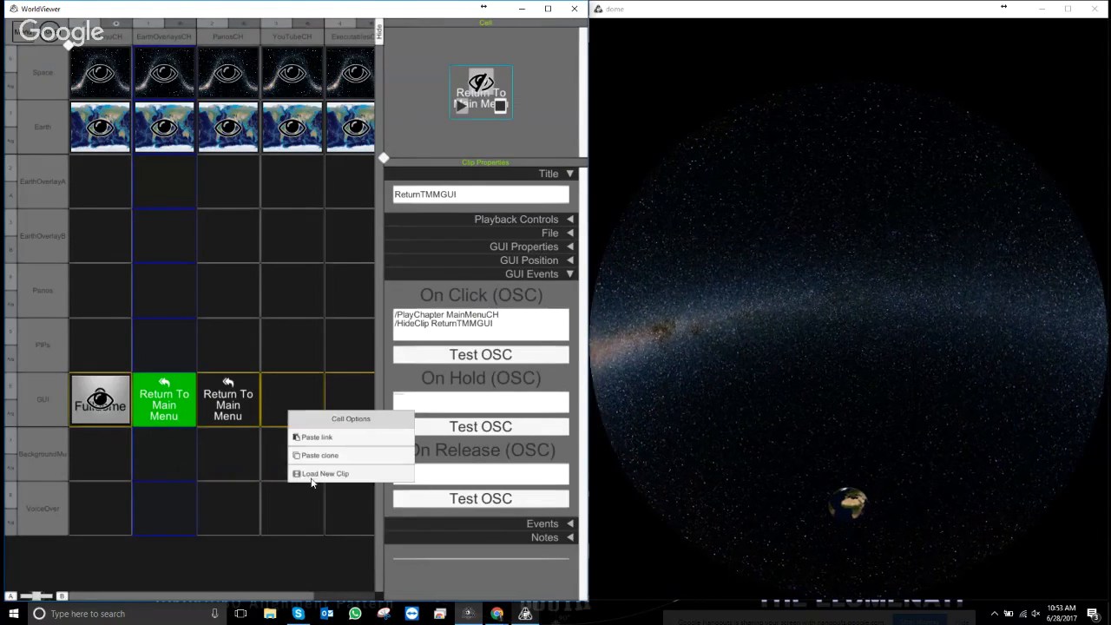
click(314, 458)
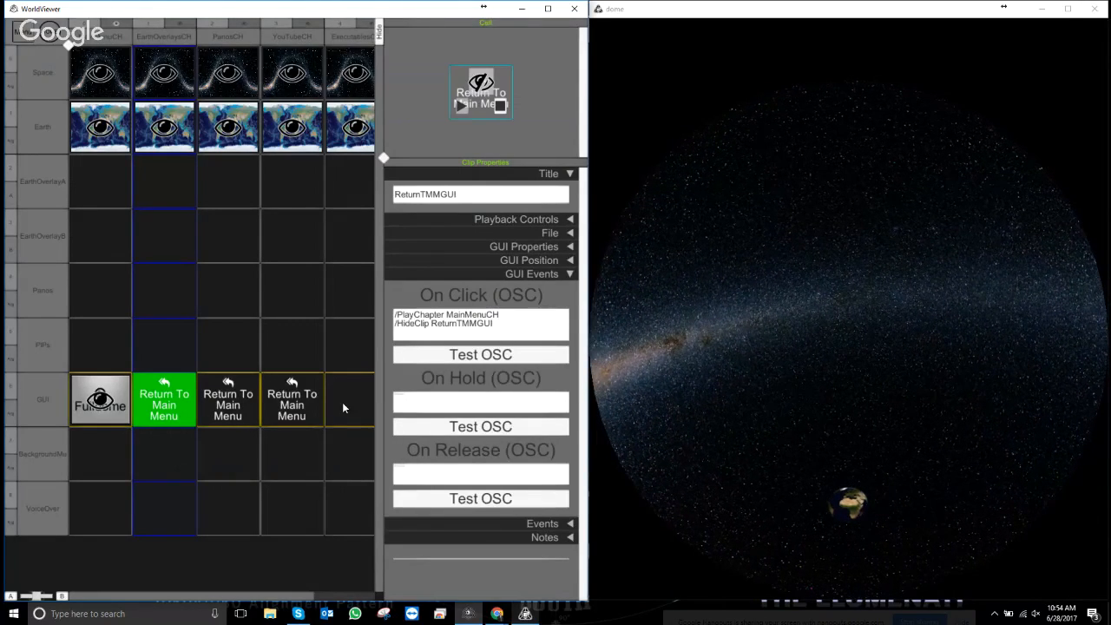
right_click(344, 405)
click(361, 453)
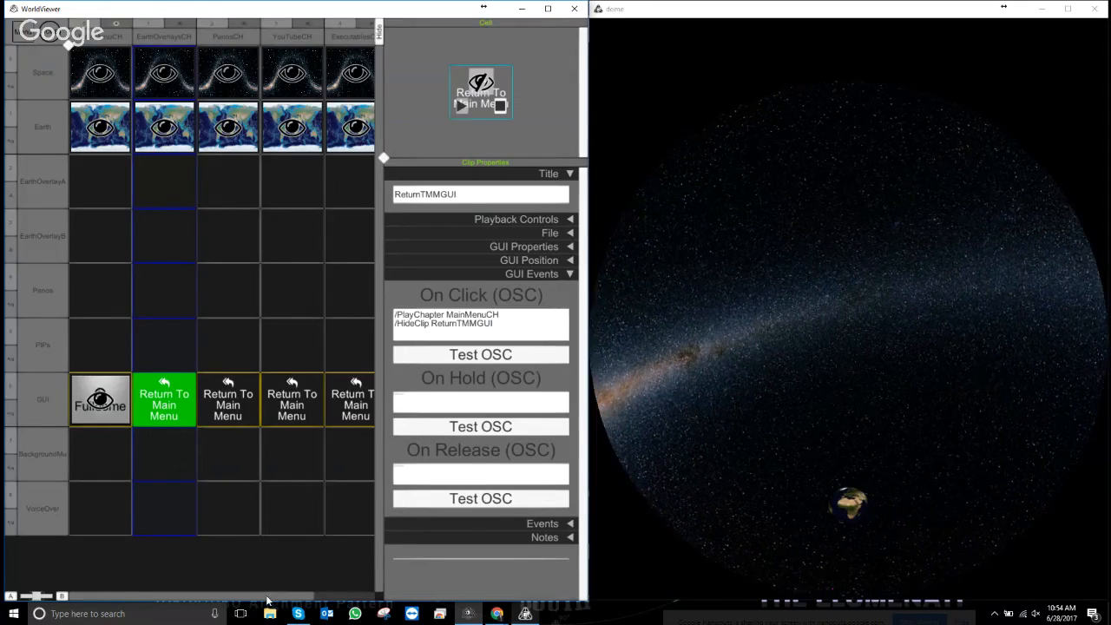
drag(270, 596, 347, 591)
right_click(324, 395)
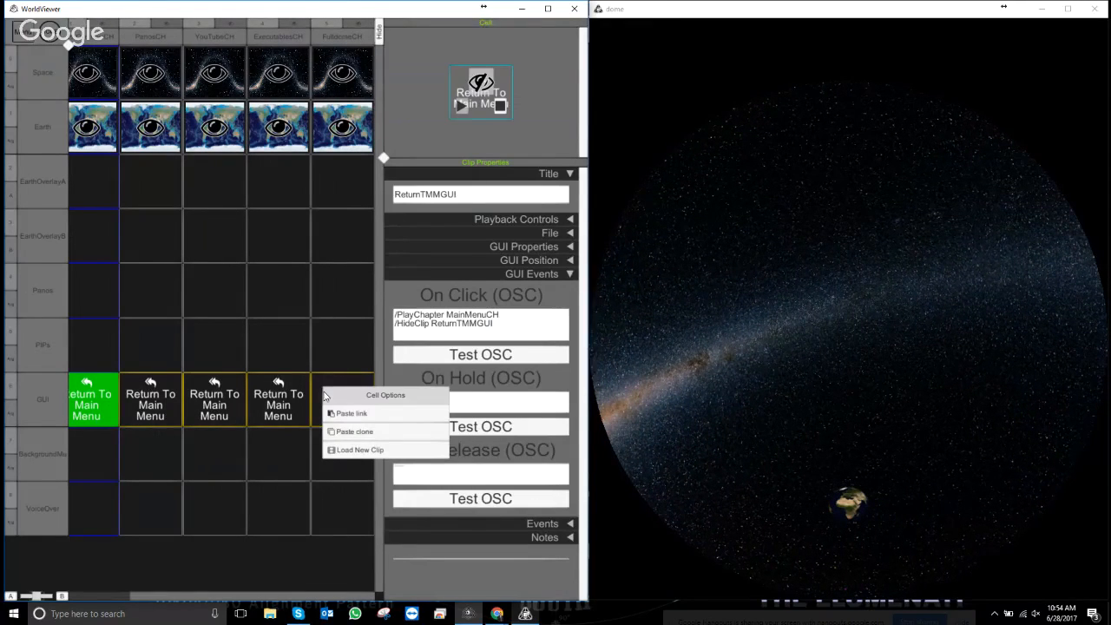
click(352, 431)
drag(300, 597, 230, 592)
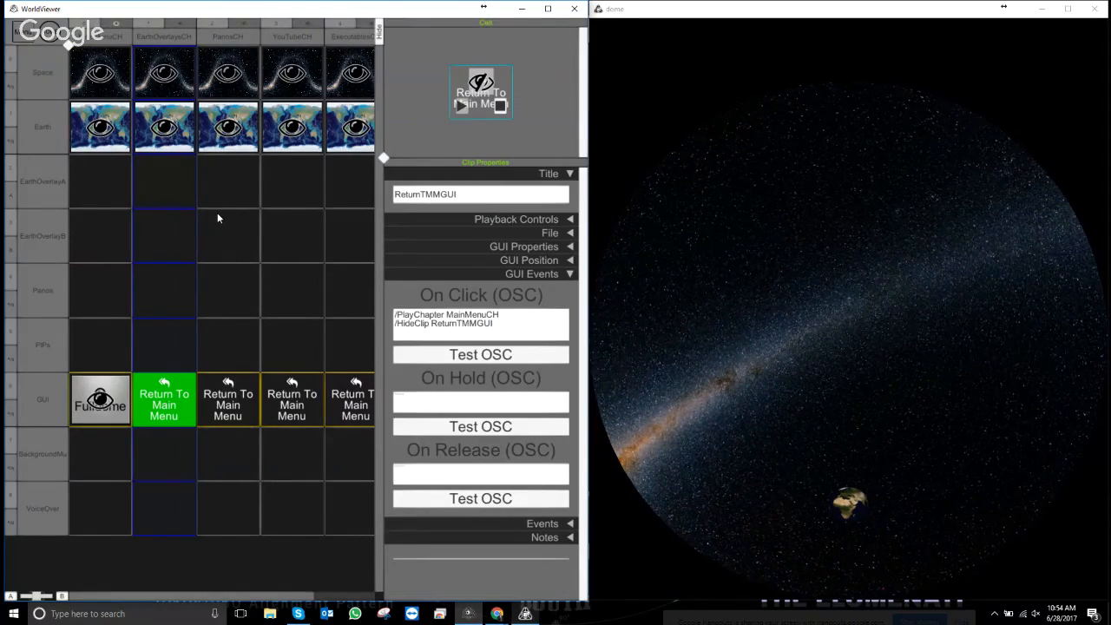
- In the live show, test Earth Overlays, YouTube and Return To Main Menu
key(Escape)
click(131, 405)
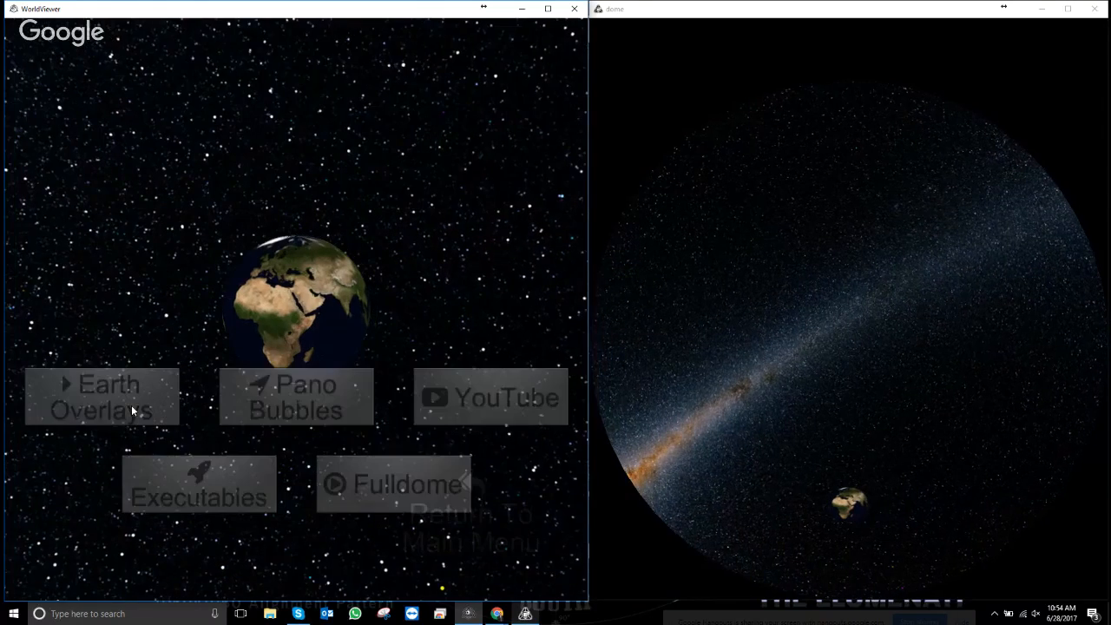
click(473, 487)
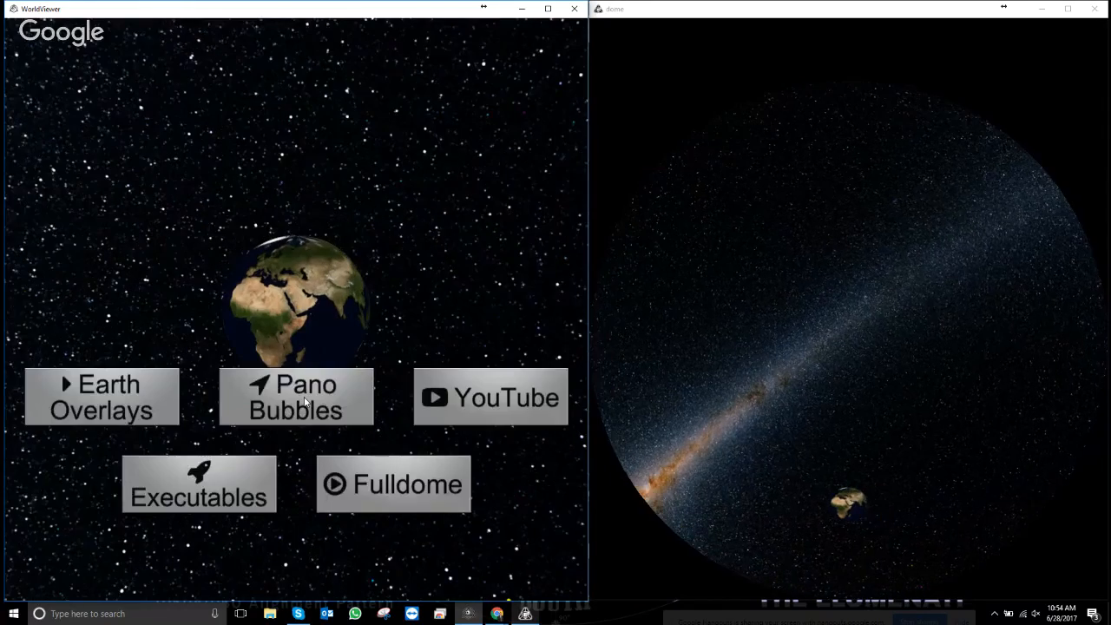
click(469, 487)
click(472, 487)
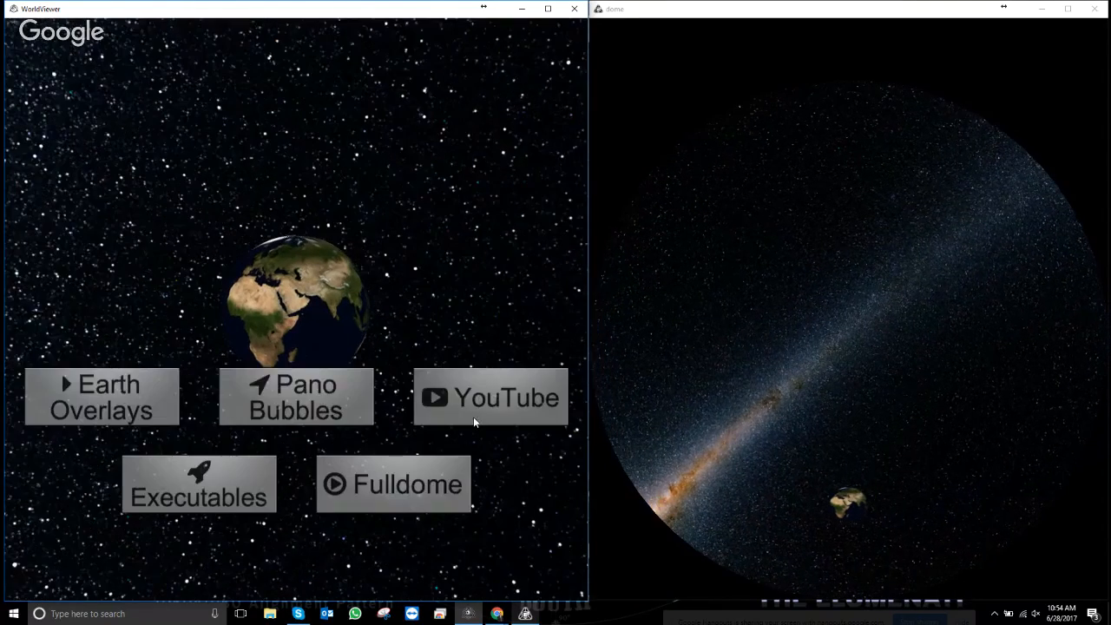
click(474, 420)
click(480, 487)
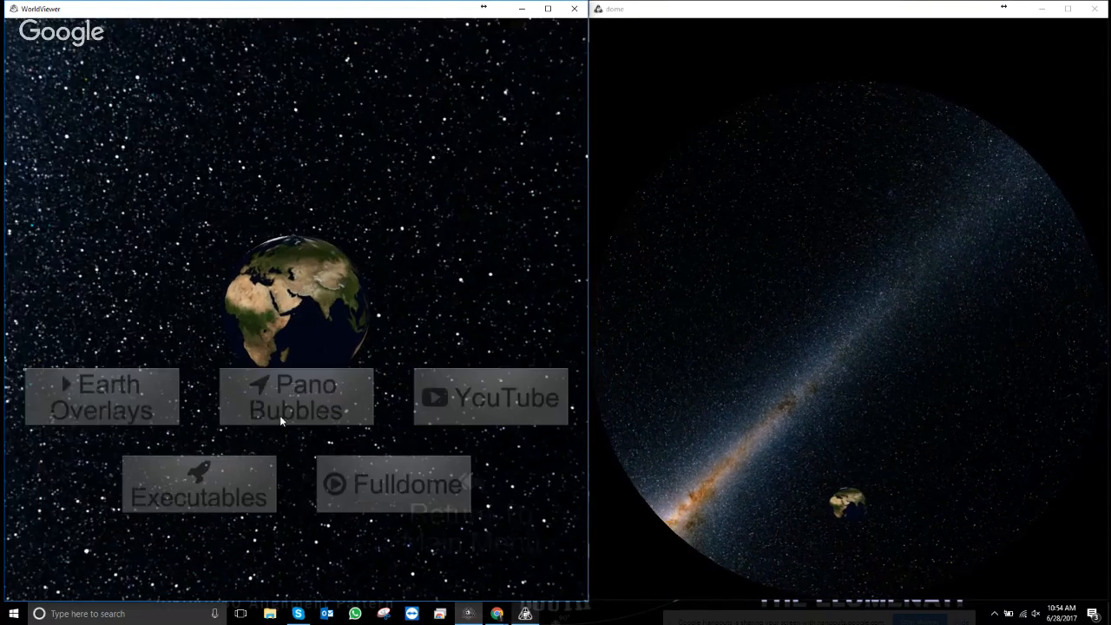
- Test Pano Bubbles and Fulldome, returning to the main menu after each
click(280, 415)
click(466, 483)
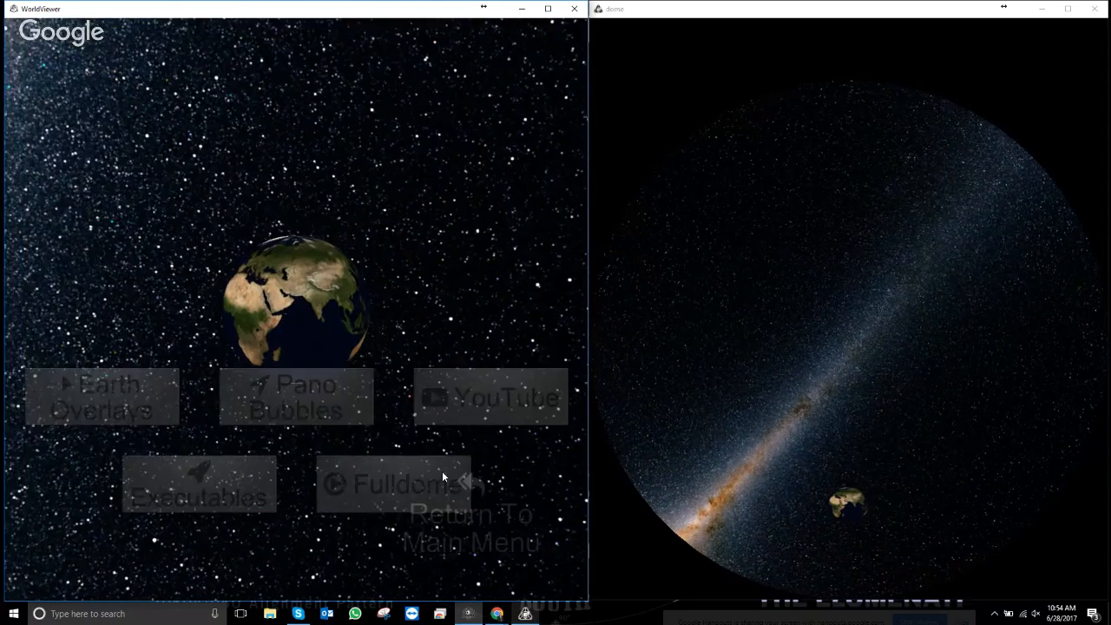
click(442, 471)
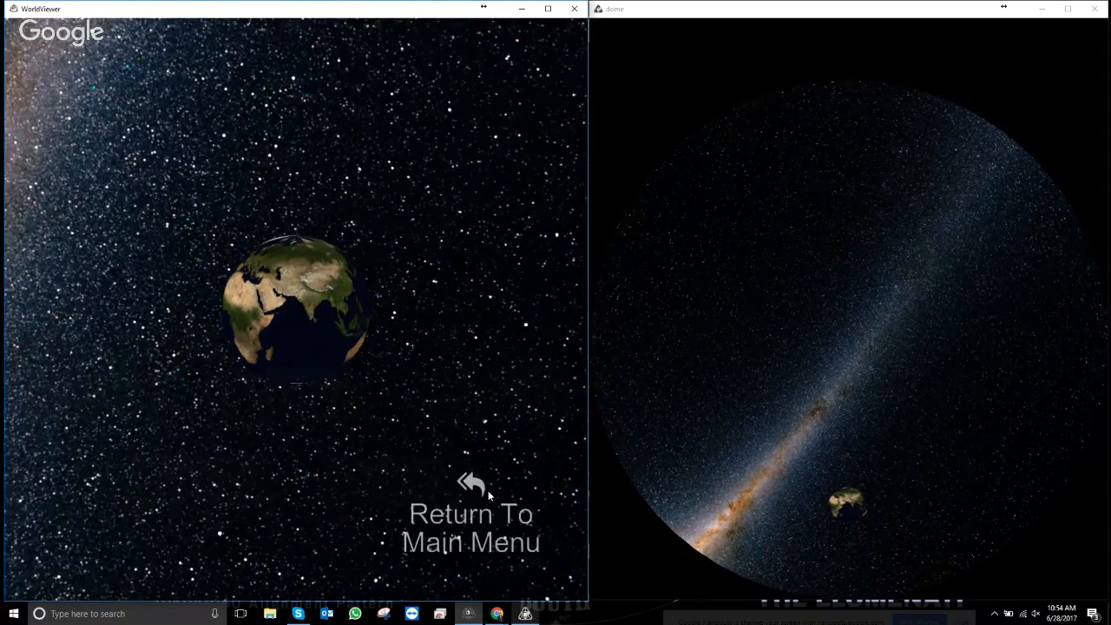
click(486, 491)
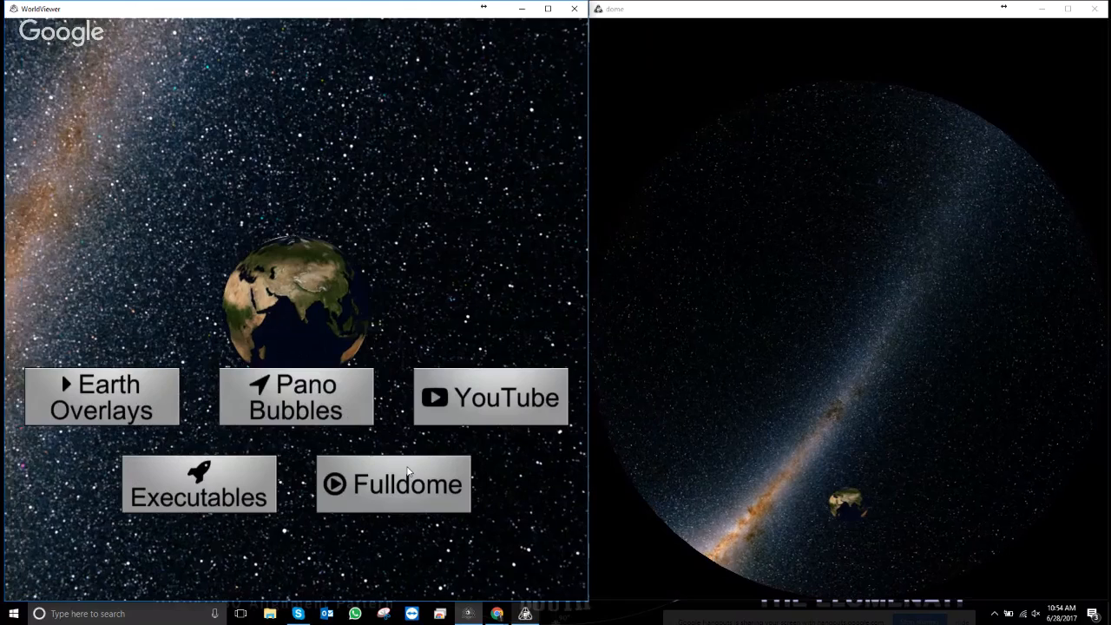
- Return to the clip editor and show the GUI track's properties
key(Escape)
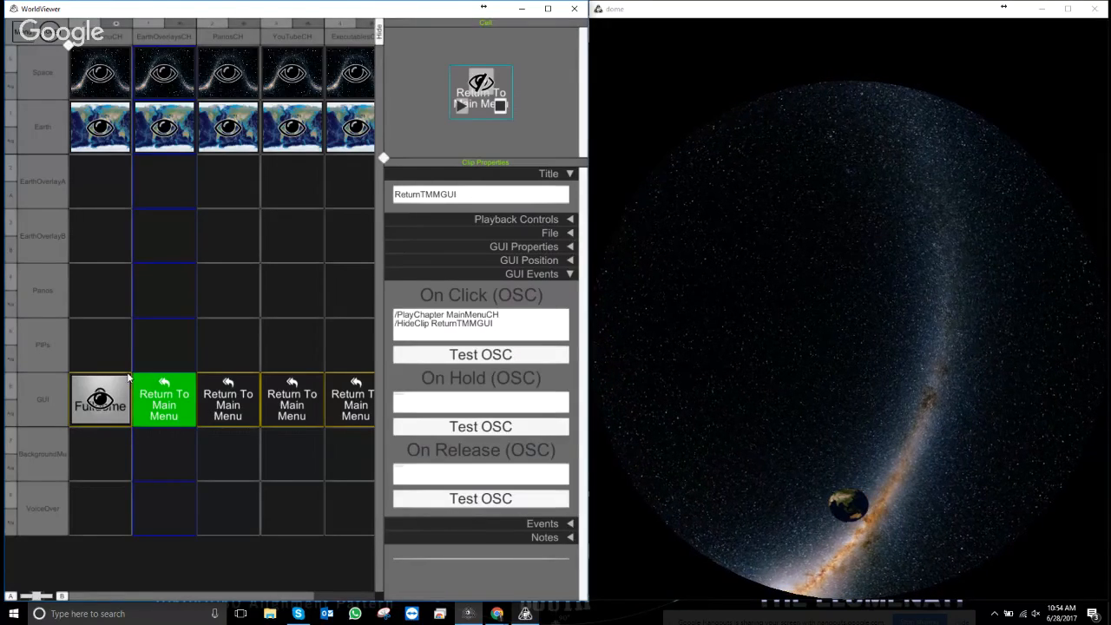
click(35, 404)
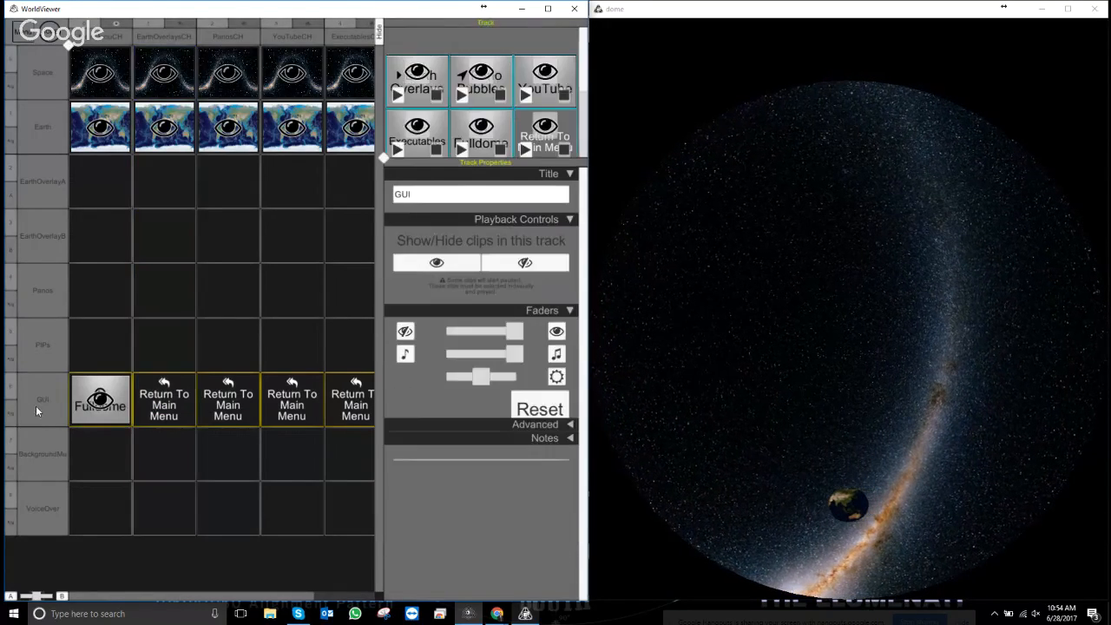
click(116, 414)
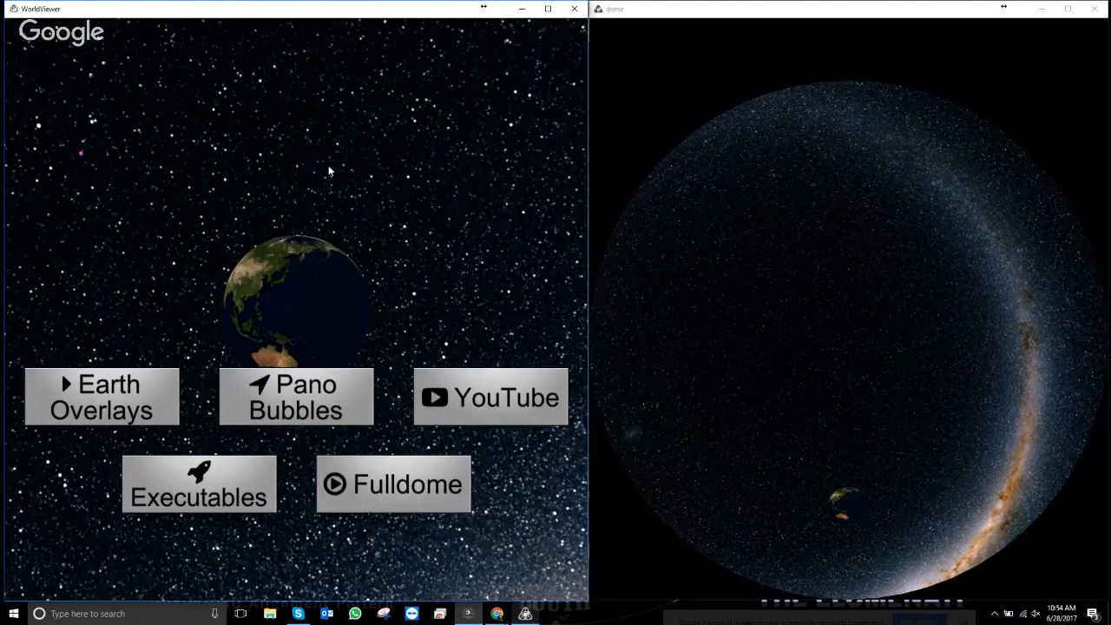
key(Escape)
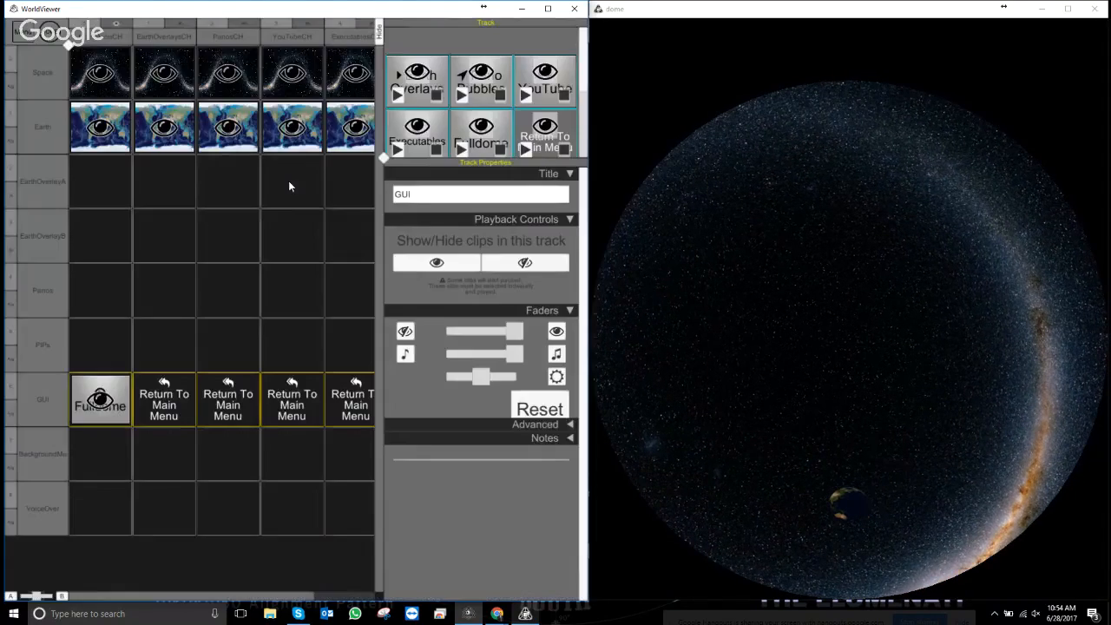
- Create a new TouchScreen Graphic clip in the first GUI cell of the menu
right_click(111, 419)
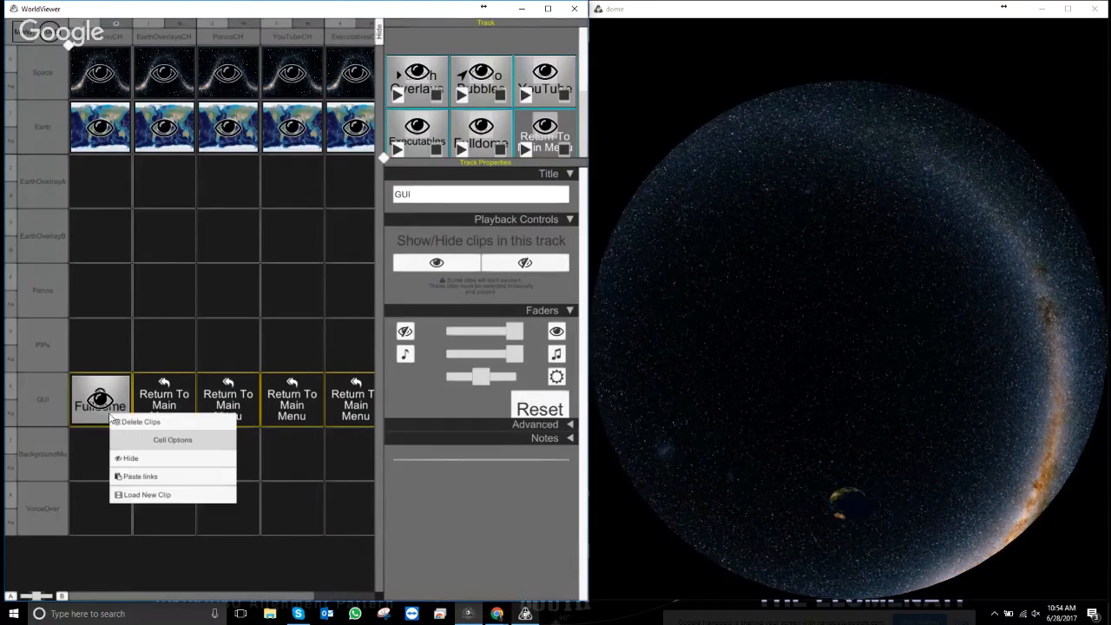
click(145, 495)
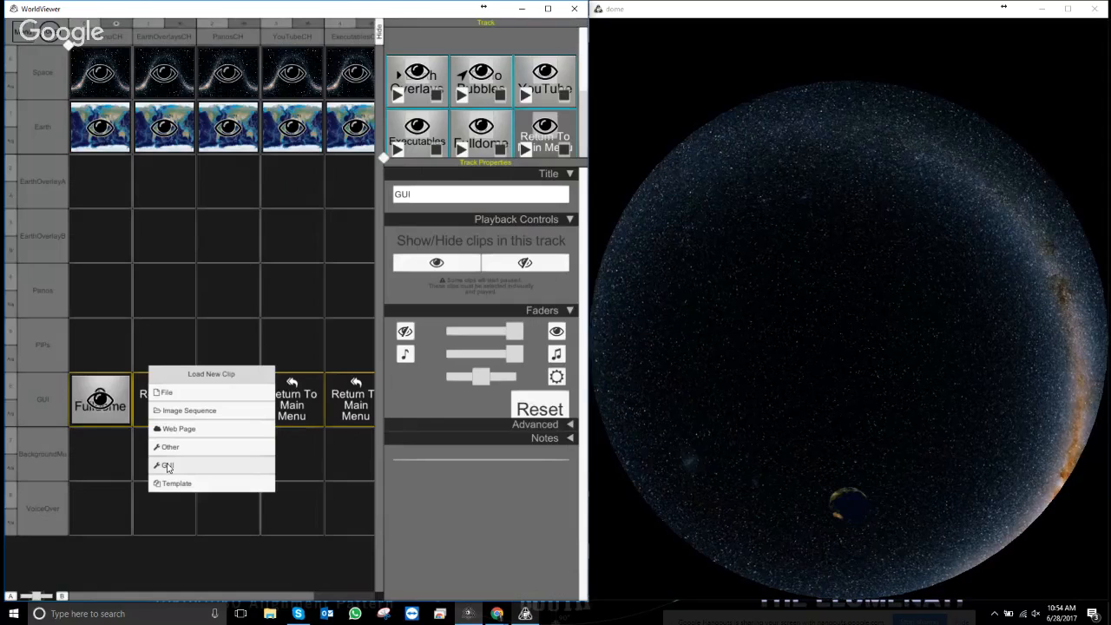
click(176, 474)
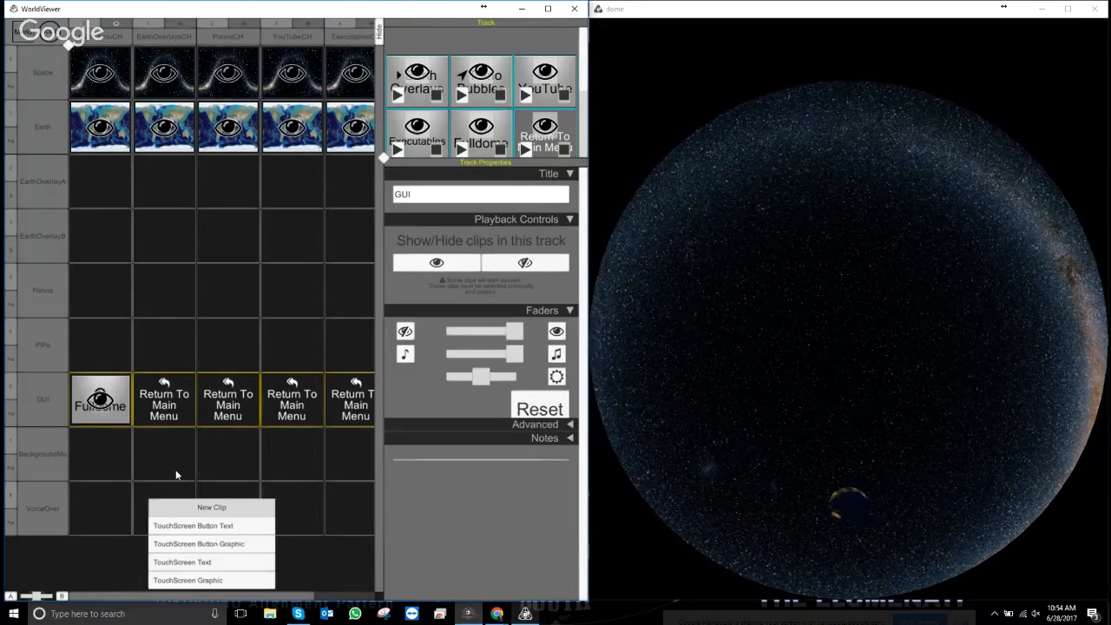
click(198, 579)
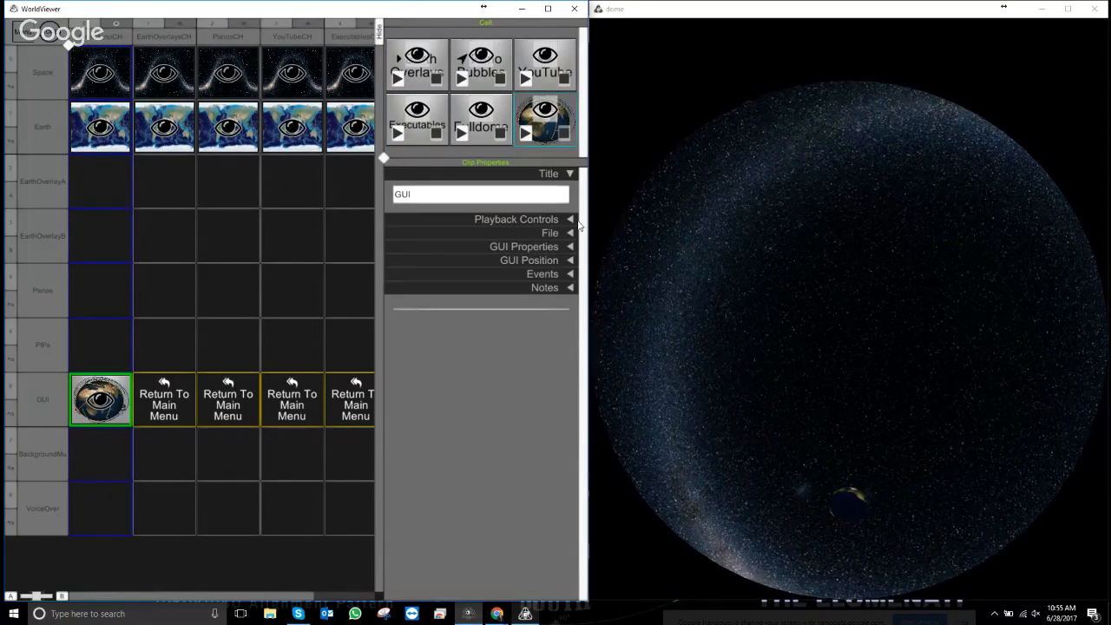
click(570, 231)
click(525, 299)
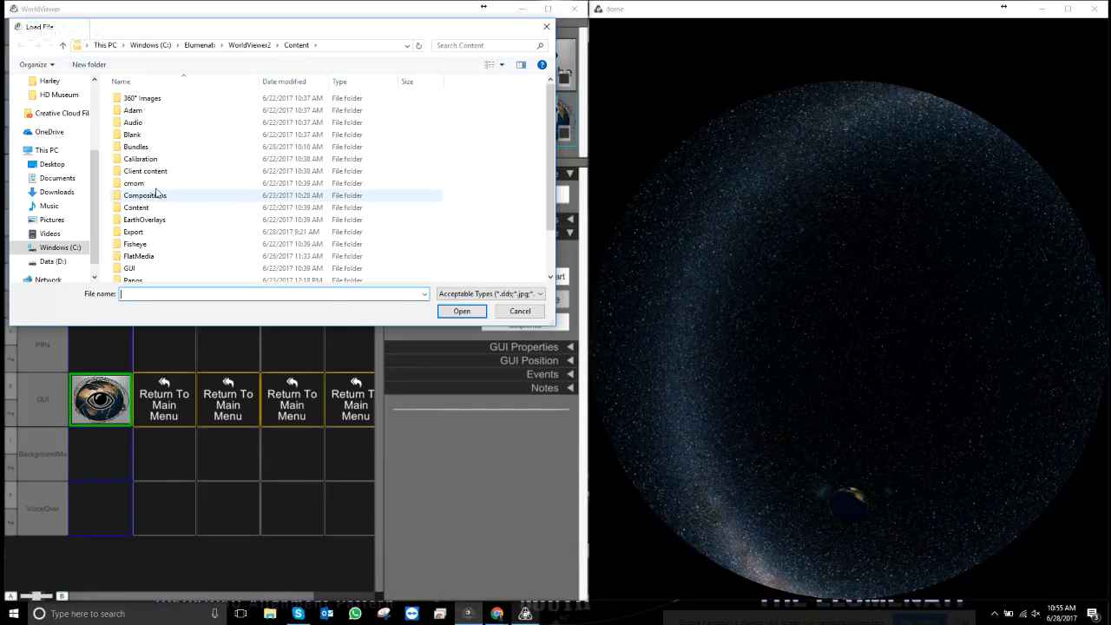
- Look through the FlatMedia Movies and Stills folders and the Content GUI folder for a logo image
double_click(137, 258)
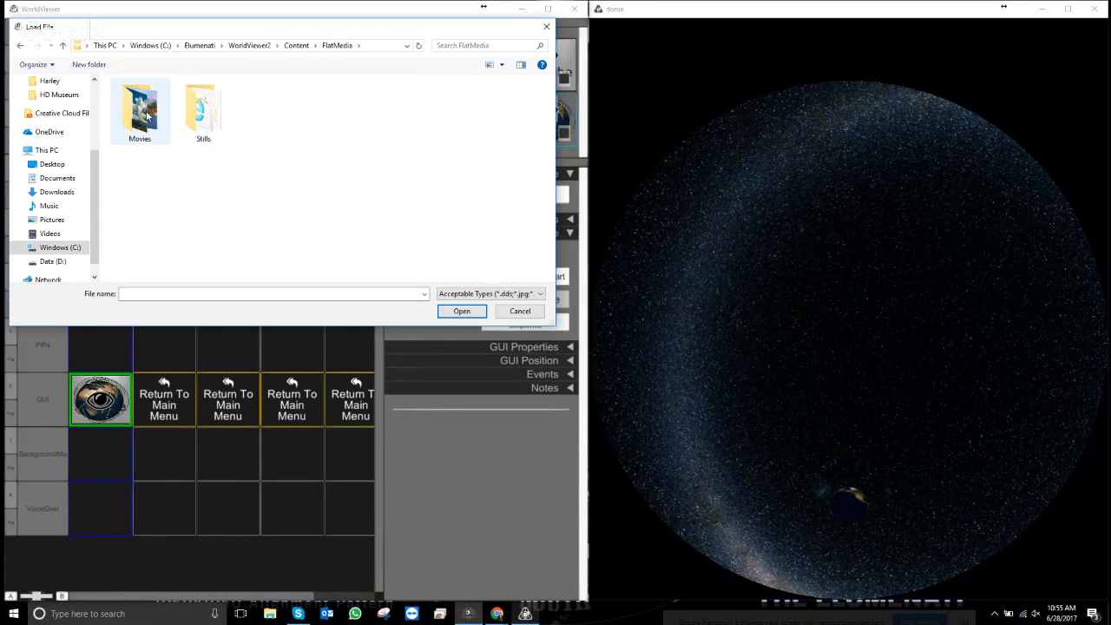
double_click(144, 112)
click(20, 45)
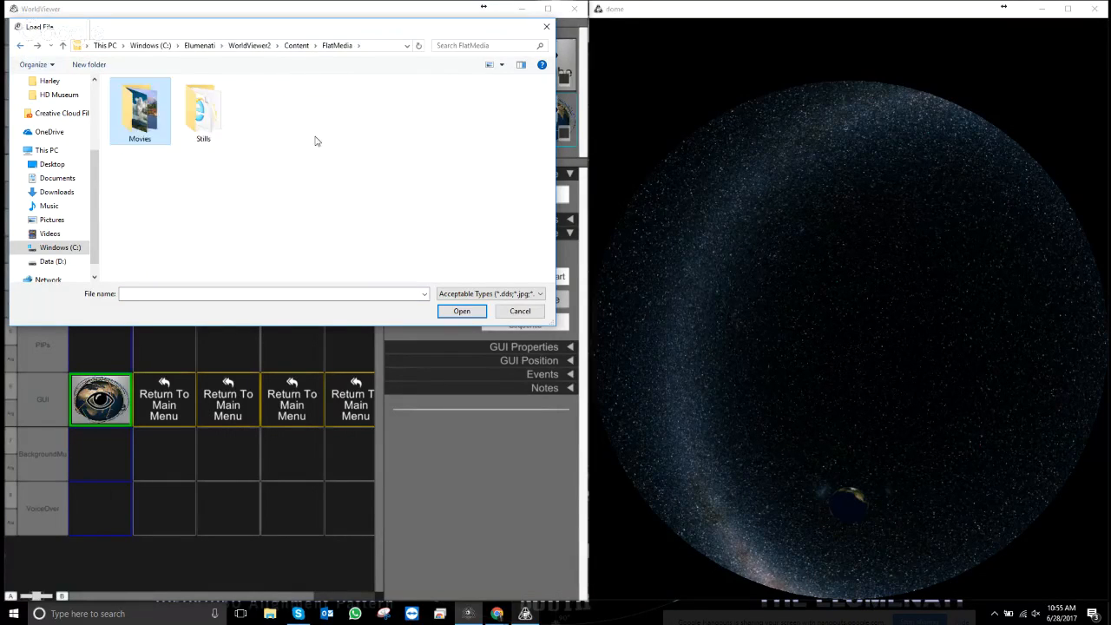
double_click(212, 109)
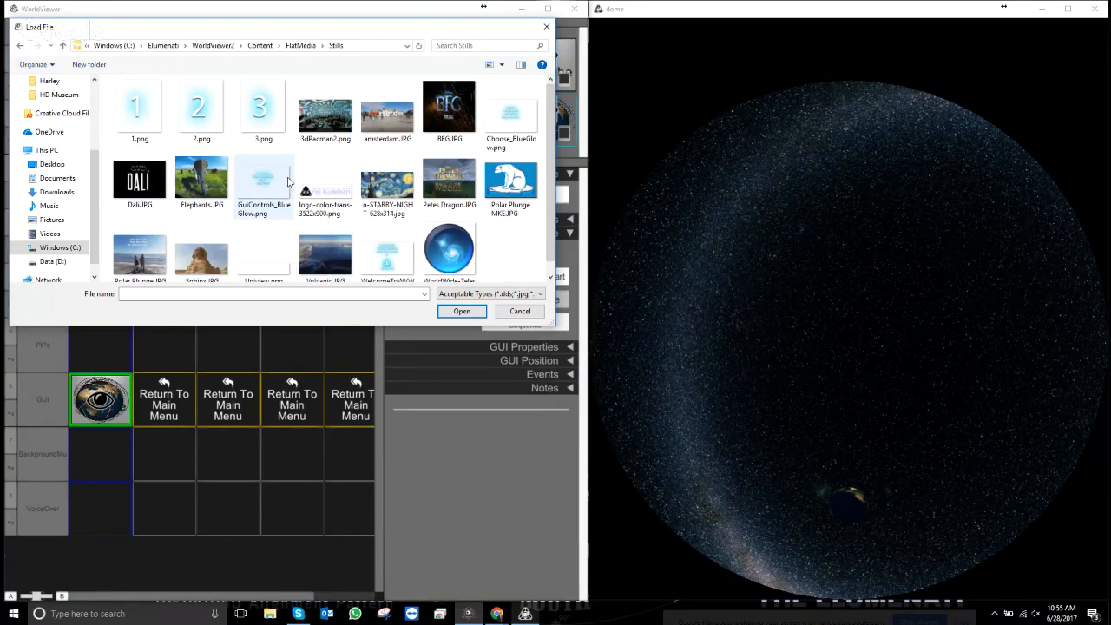
scroll(291, 184, down, 1)
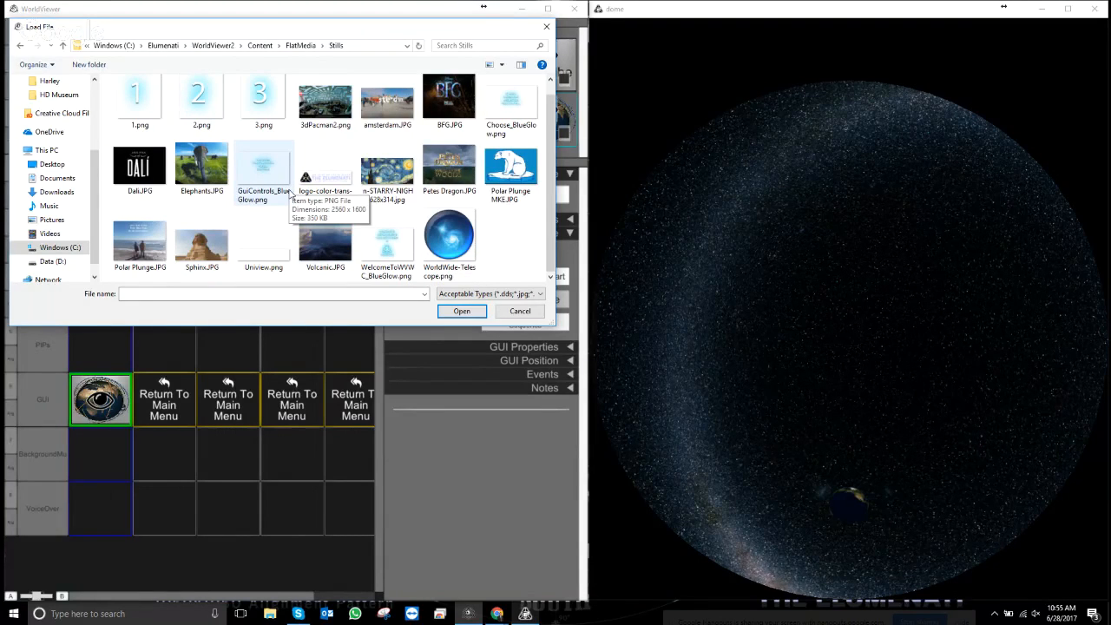
scroll(290, 193, up, 1)
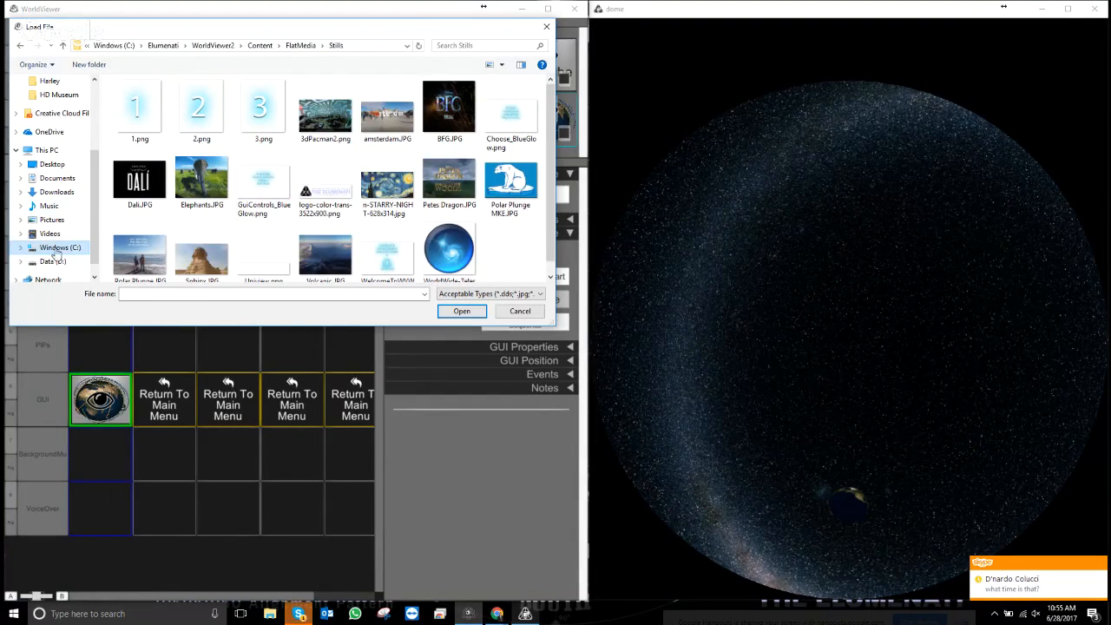
click(302, 46)
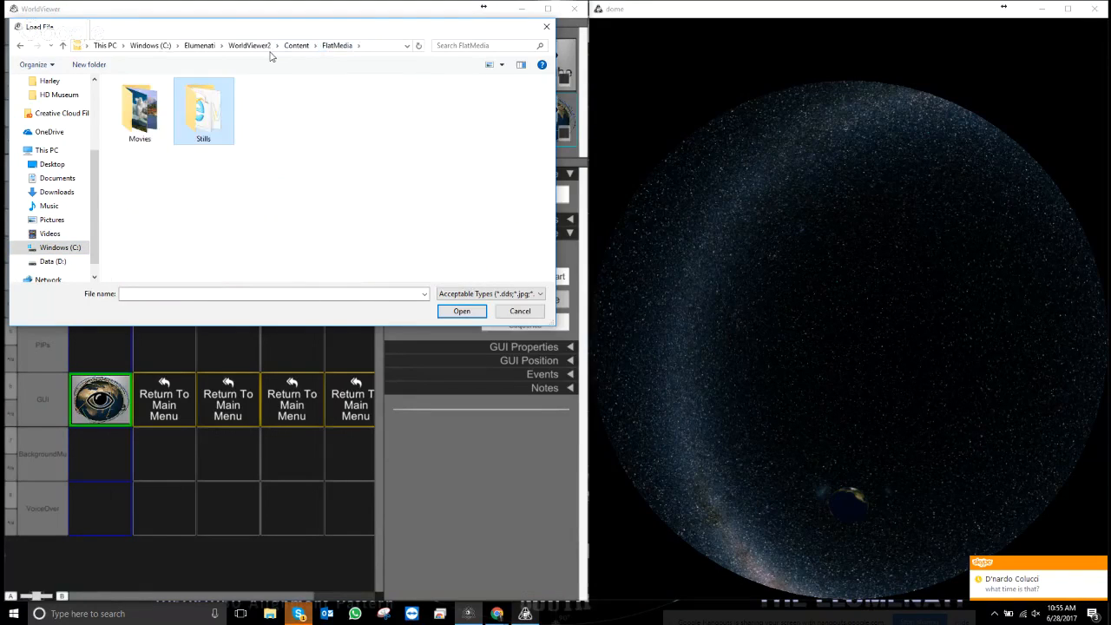
click(296, 45)
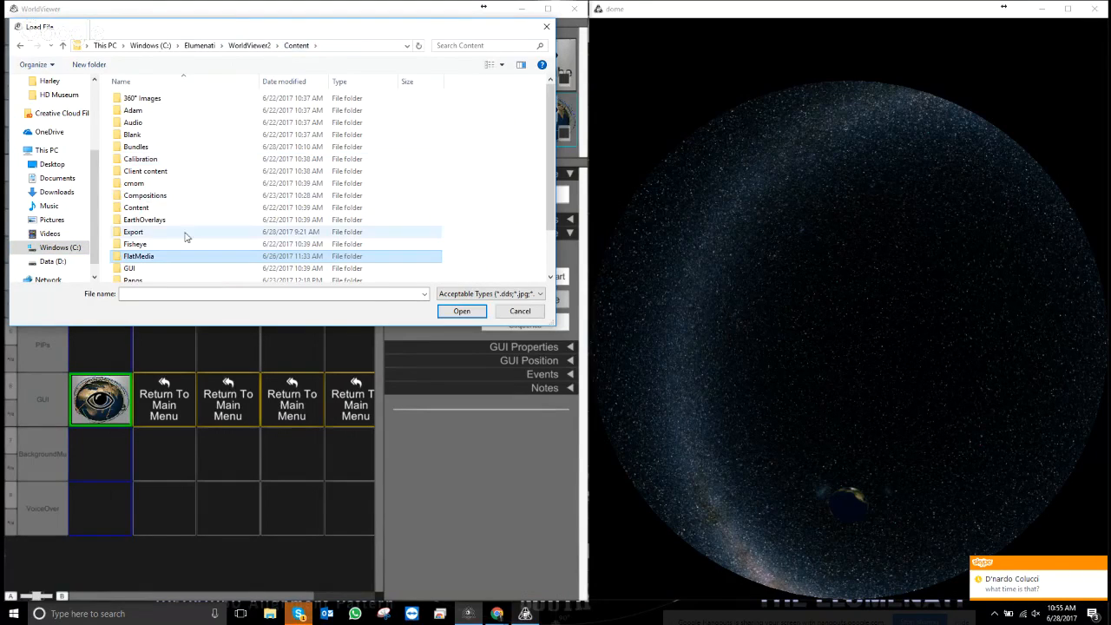
scroll(169, 233, down, 2)
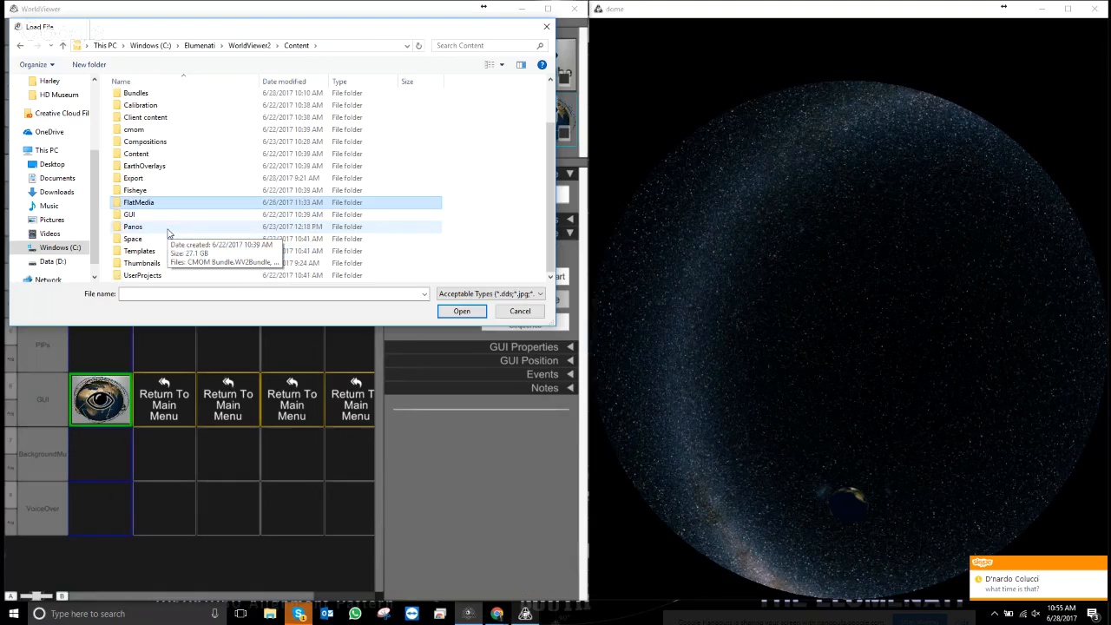
double_click(139, 215)
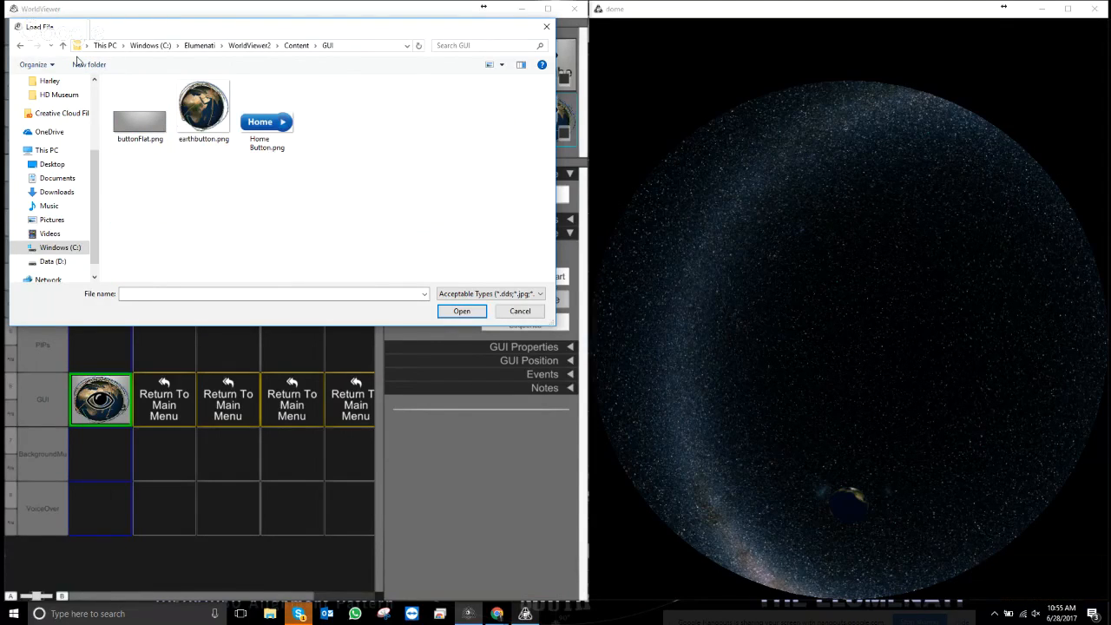
- Load logo-color-trans from Pictures > Elumenati > Elumenati_logo_pack > horizontal
click(50, 220)
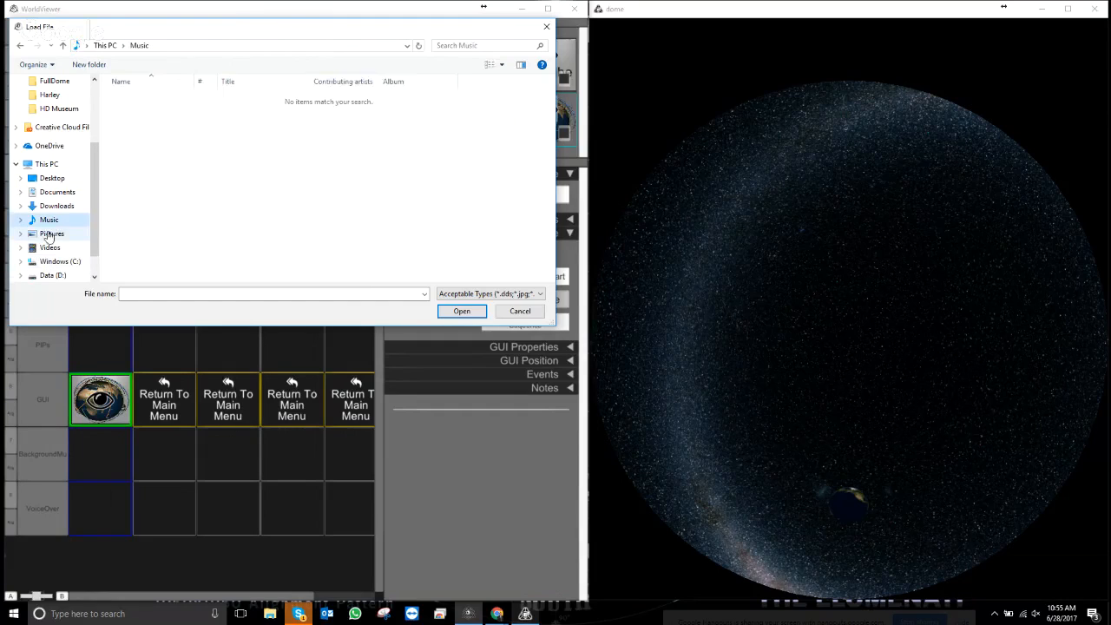
click(49, 234)
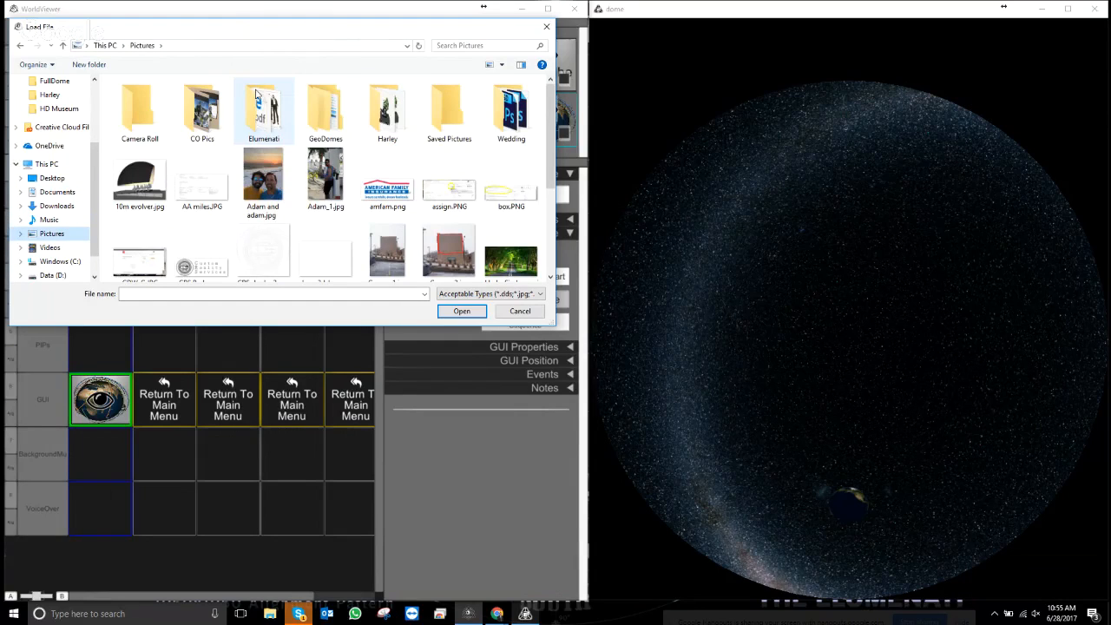
click(276, 115)
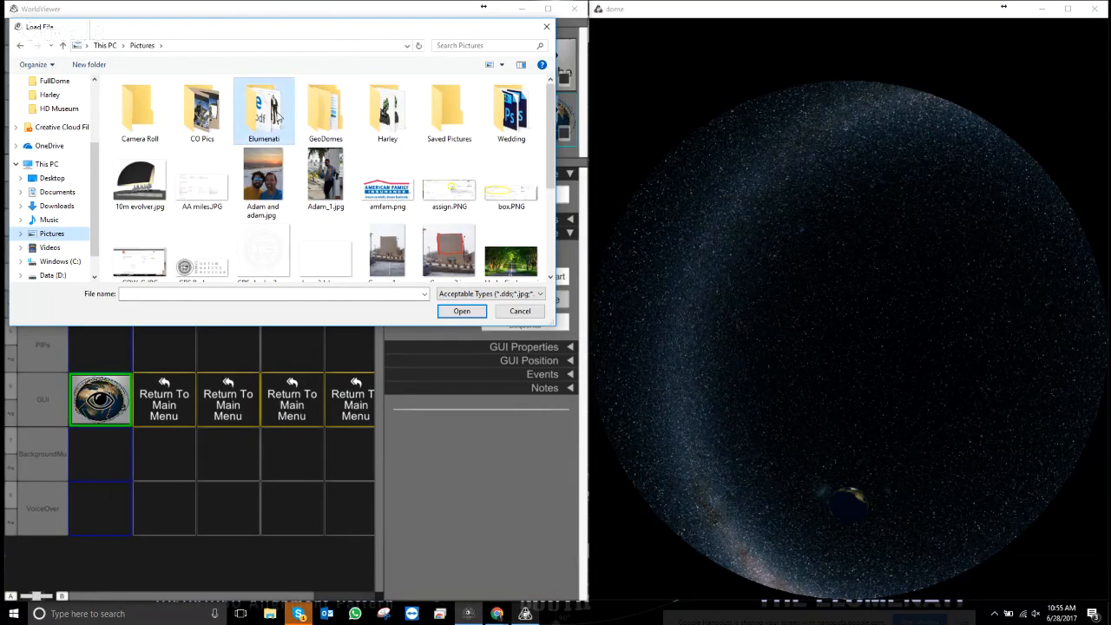
double_click(278, 117)
double_click(140, 108)
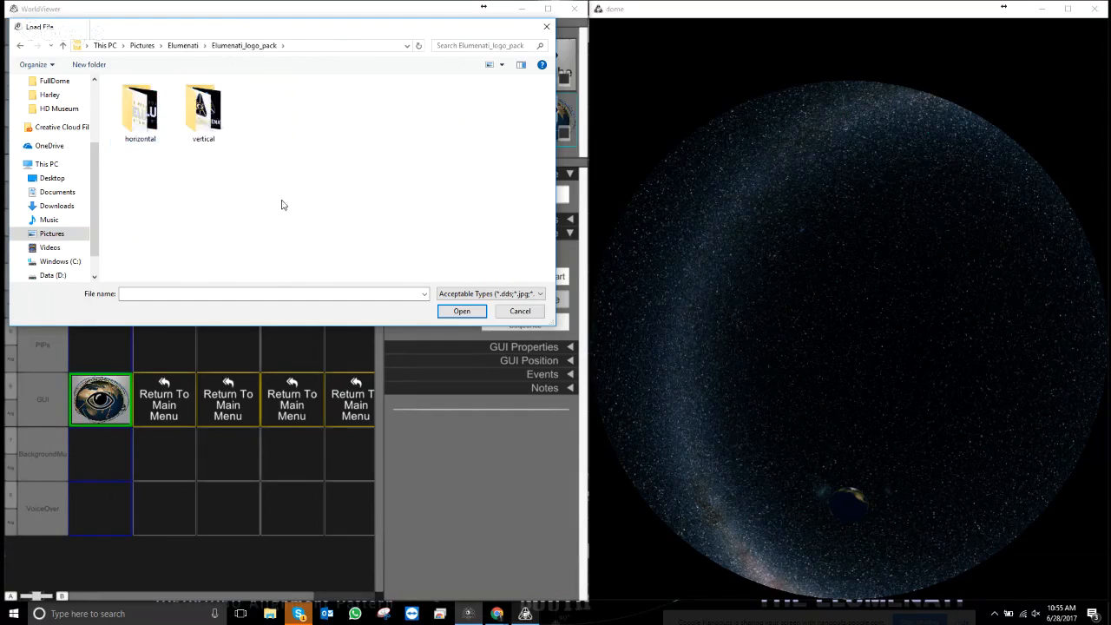
double_click(140, 109)
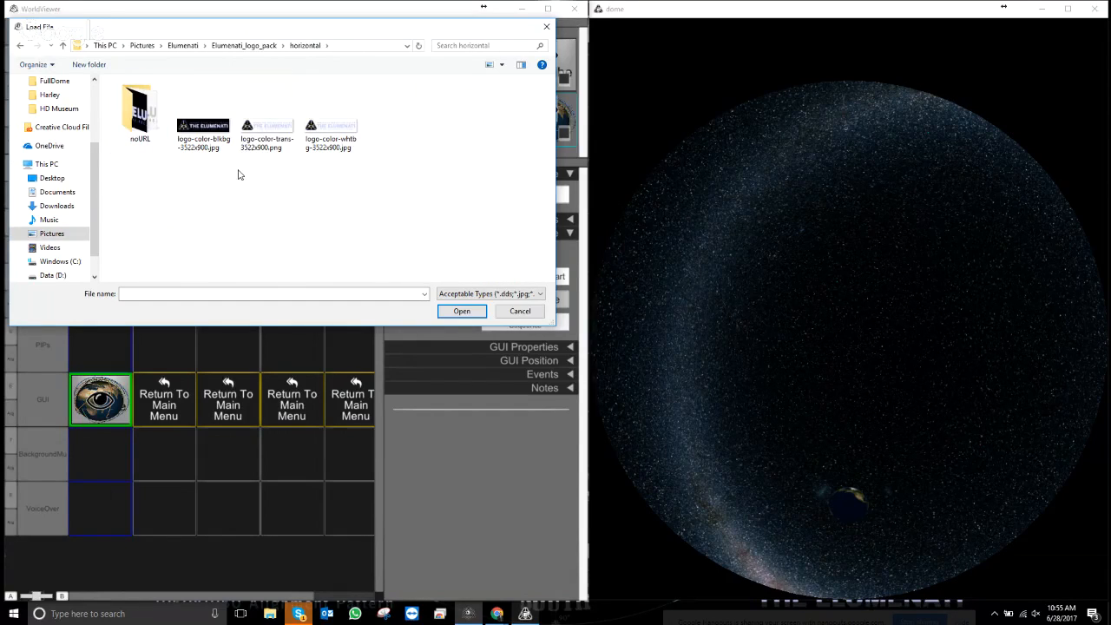
double_click(282, 128)
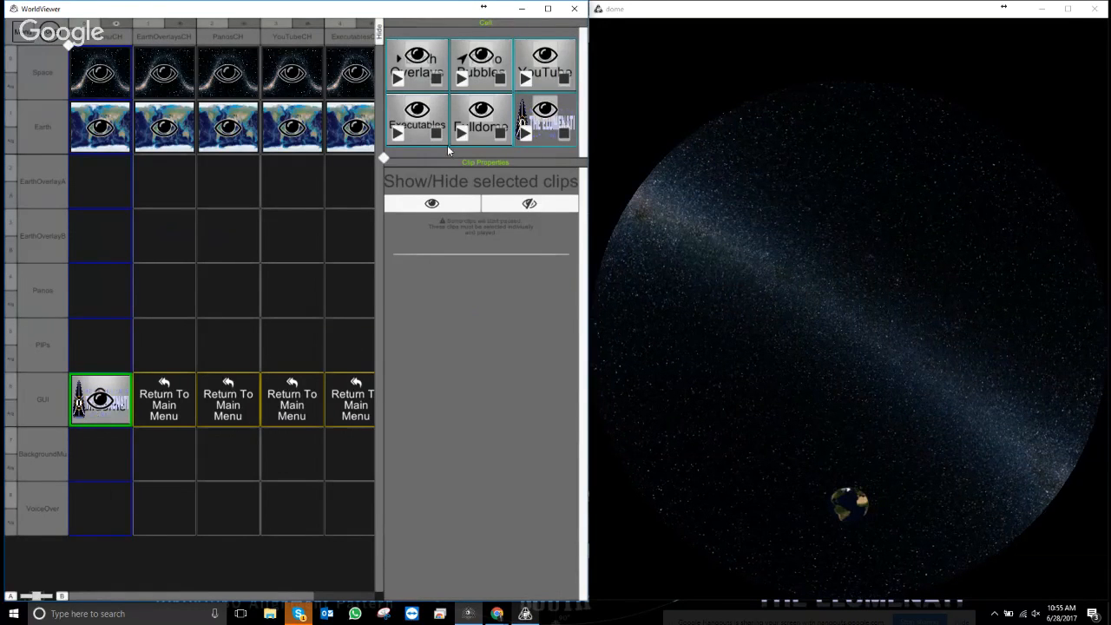
- Retitle the logo clip to 'ElumenatiLogoGUI'
click(544, 108)
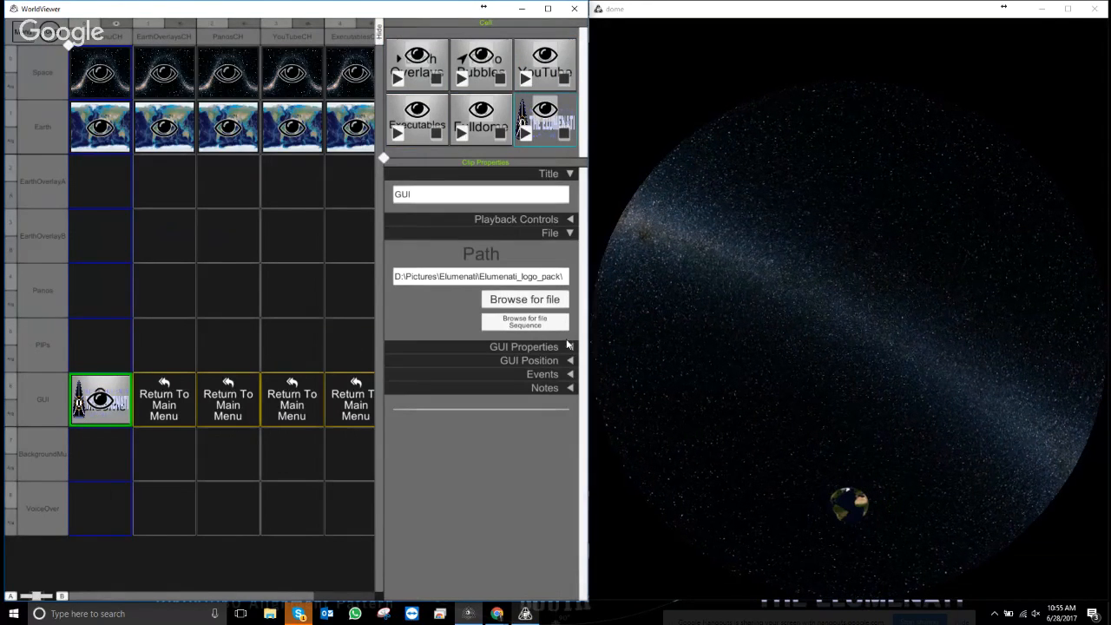
drag(443, 195, 323, 164)
text(El)
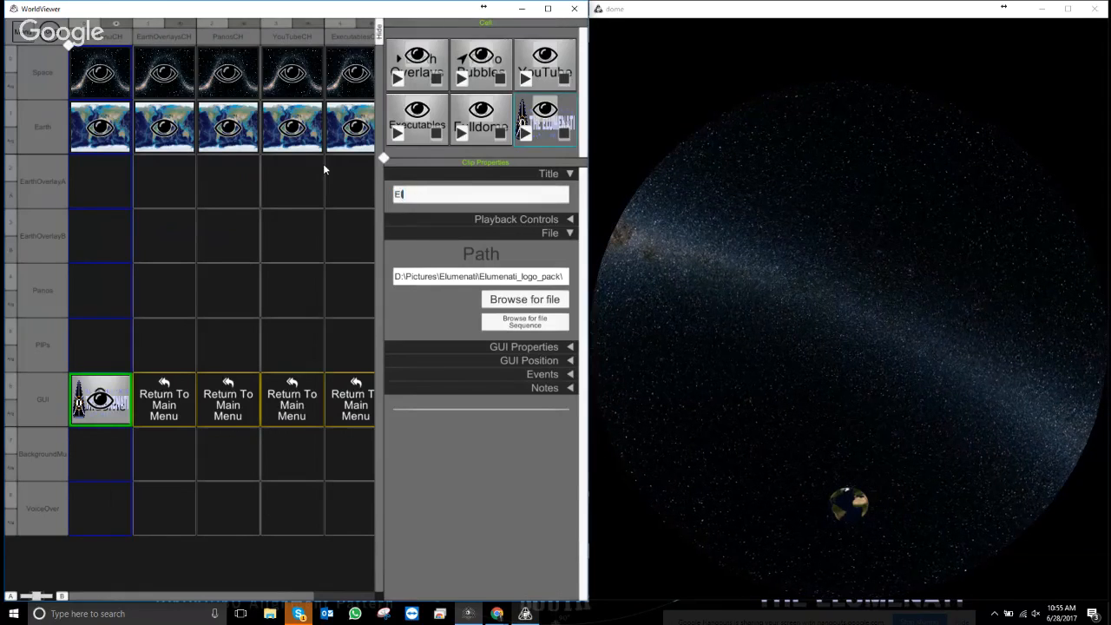
text(umenati)
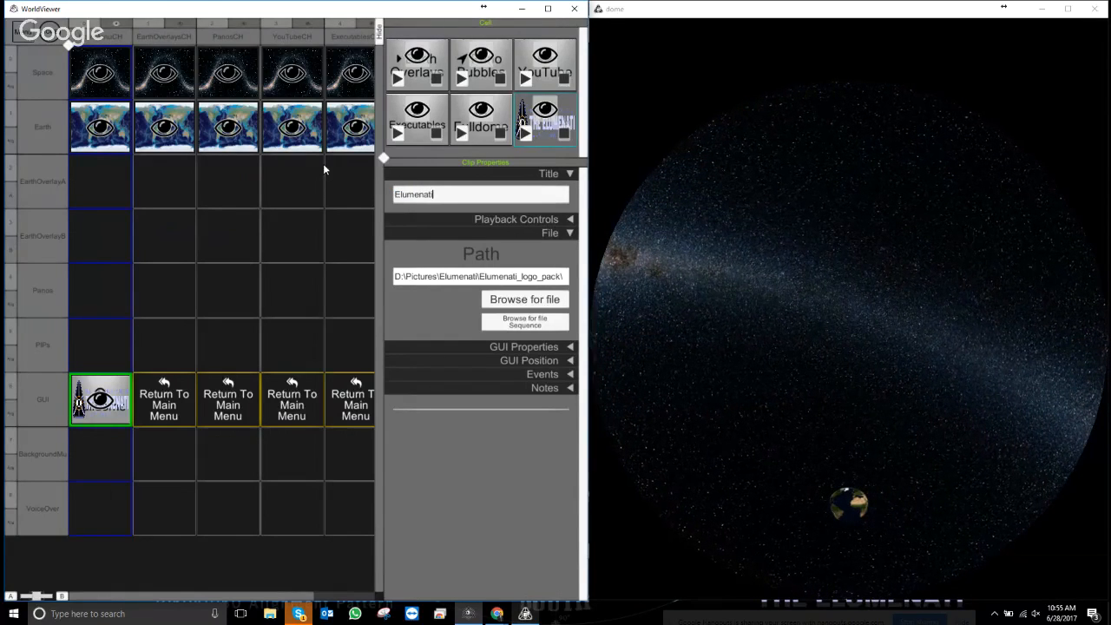
text(LogoGUI)
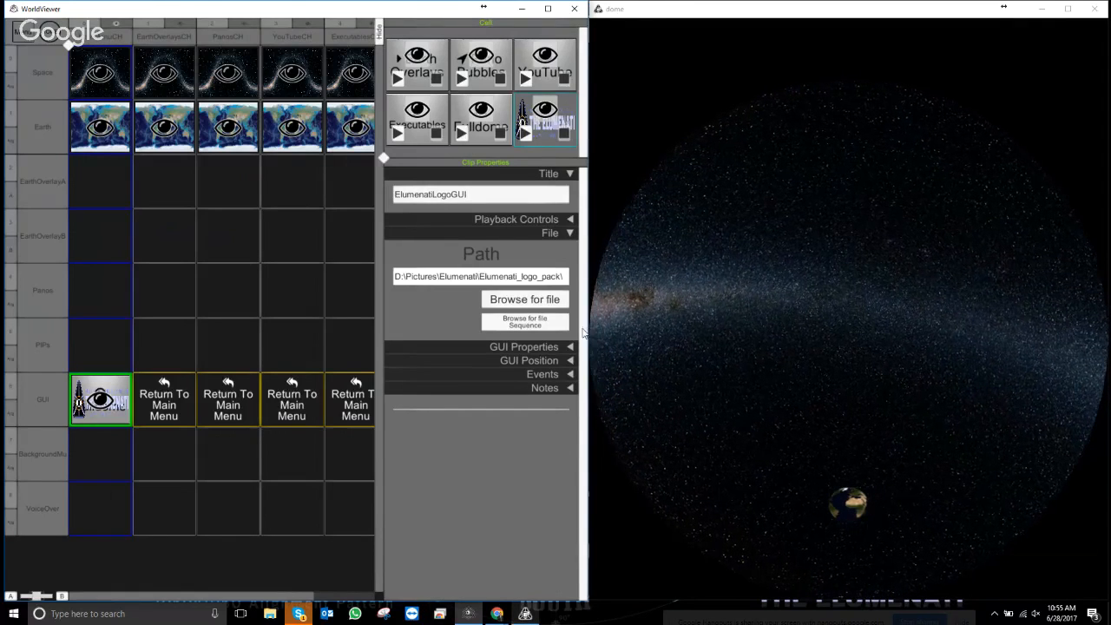
- Move the logo to the top of the menu layout and preview it in presentation view
click(569, 233)
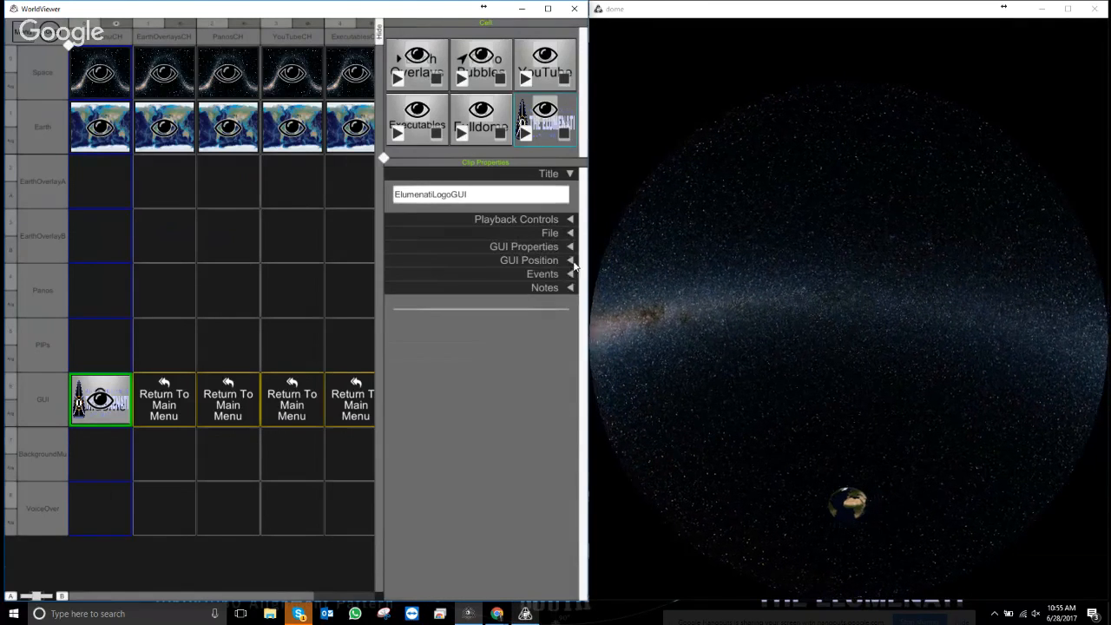
click(571, 248)
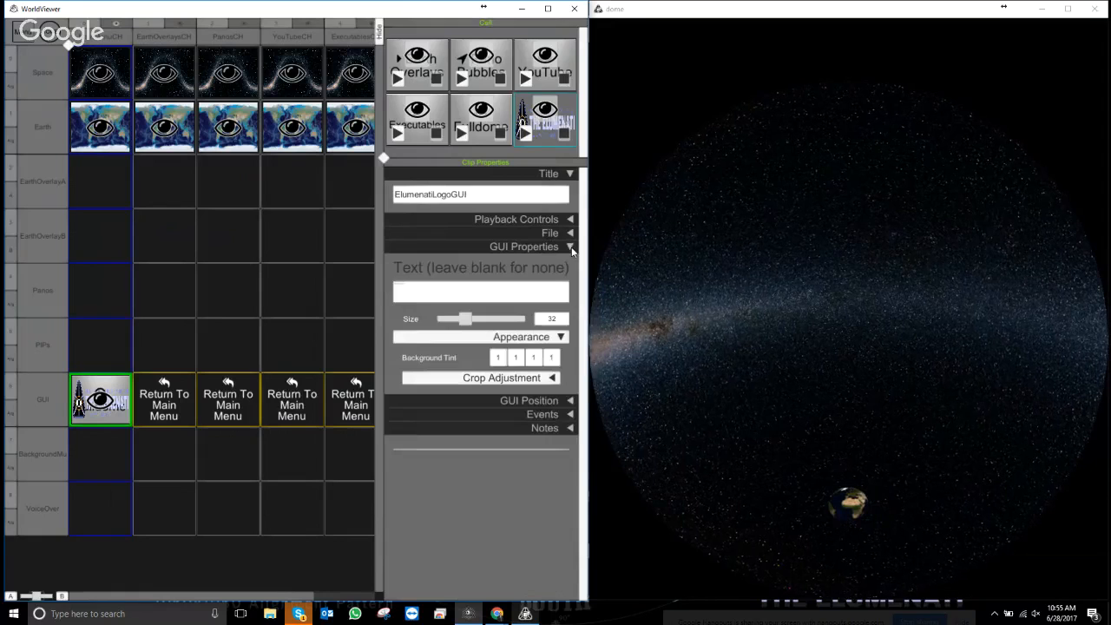
click(571, 248)
click(571, 261)
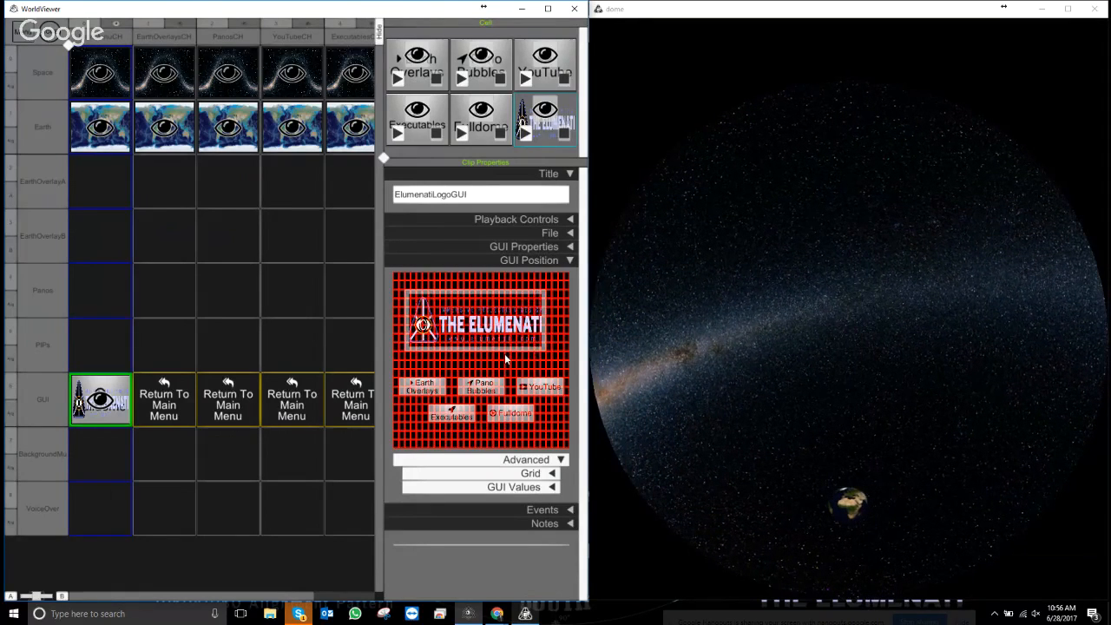
drag(503, 347, 487, 305)
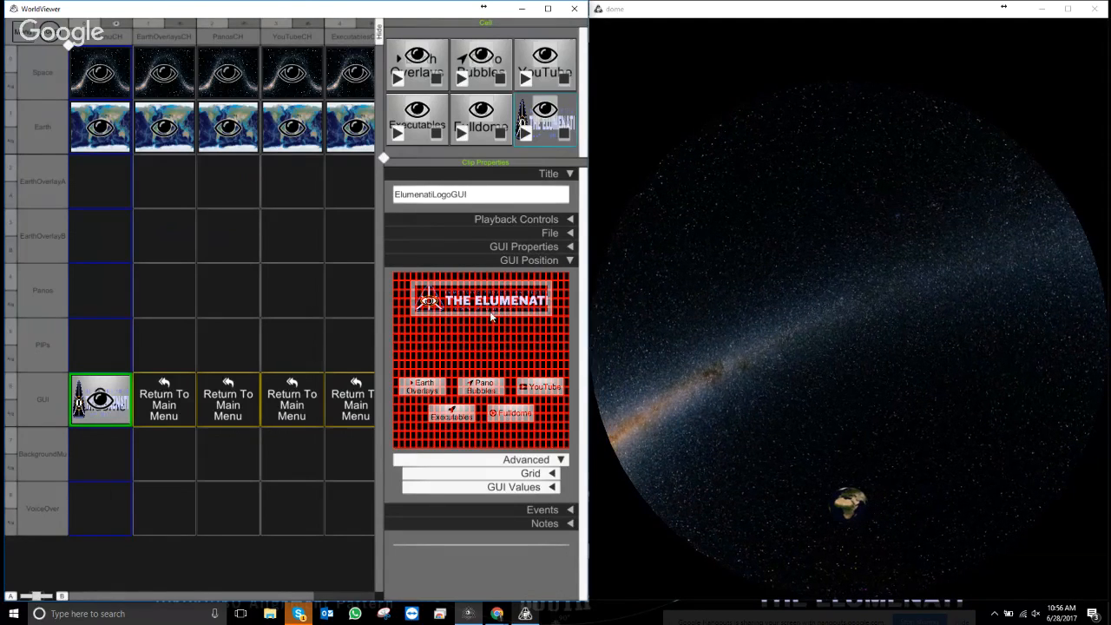
key(Escape)
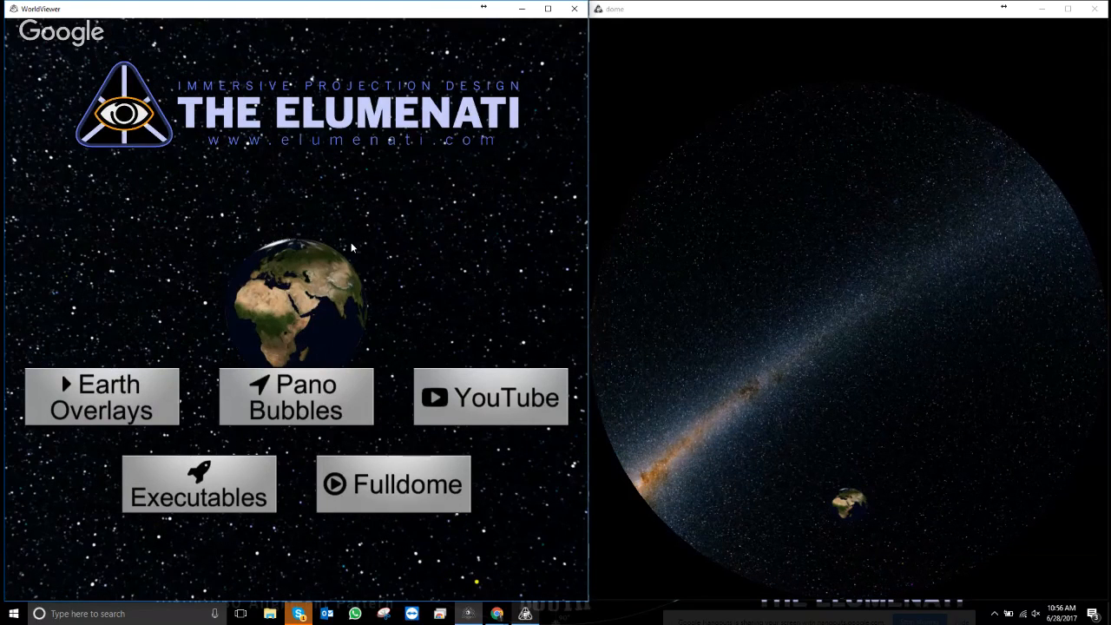
- Turn on Show this chapter for EarthOverlaysCH, preview it zooming into Earth, then return to the grid
key(Escape)
click(150, 38)
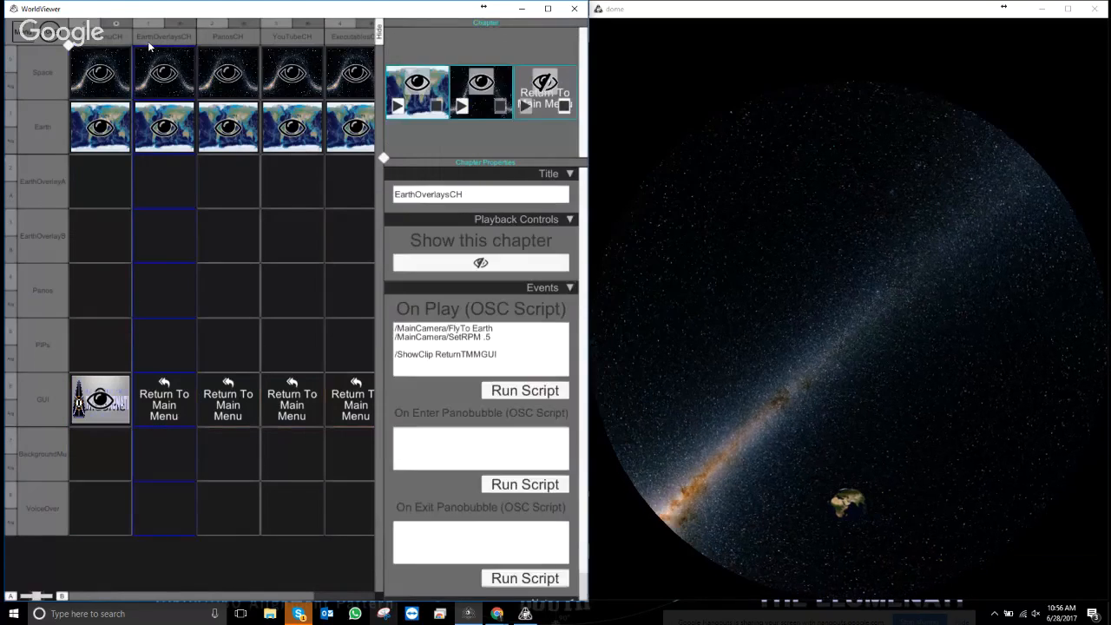
click(177, 25)
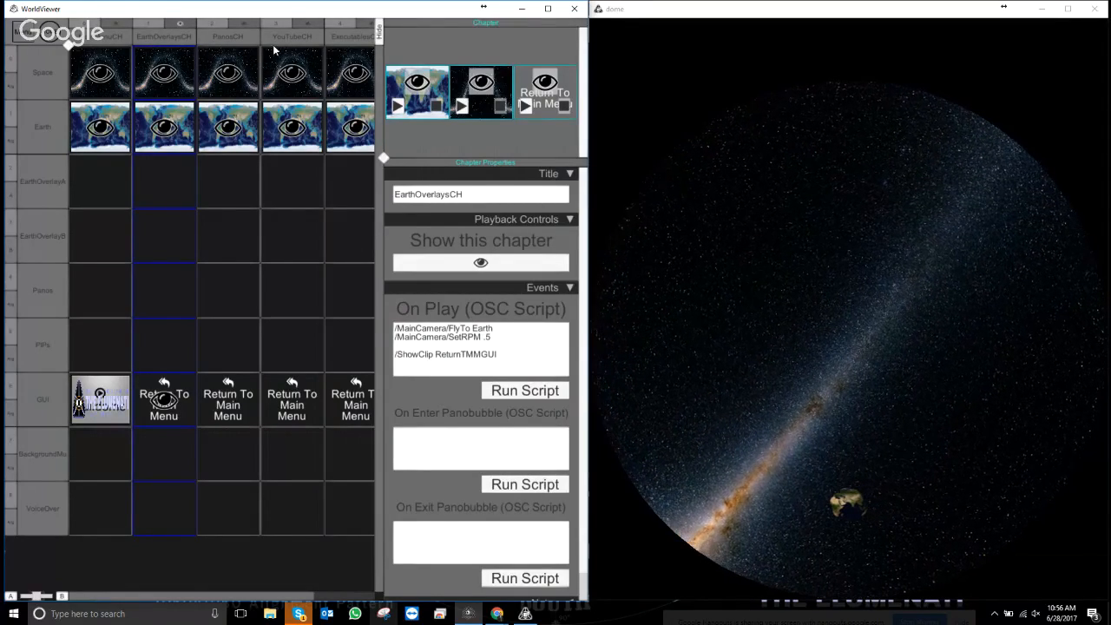
key(Escape)
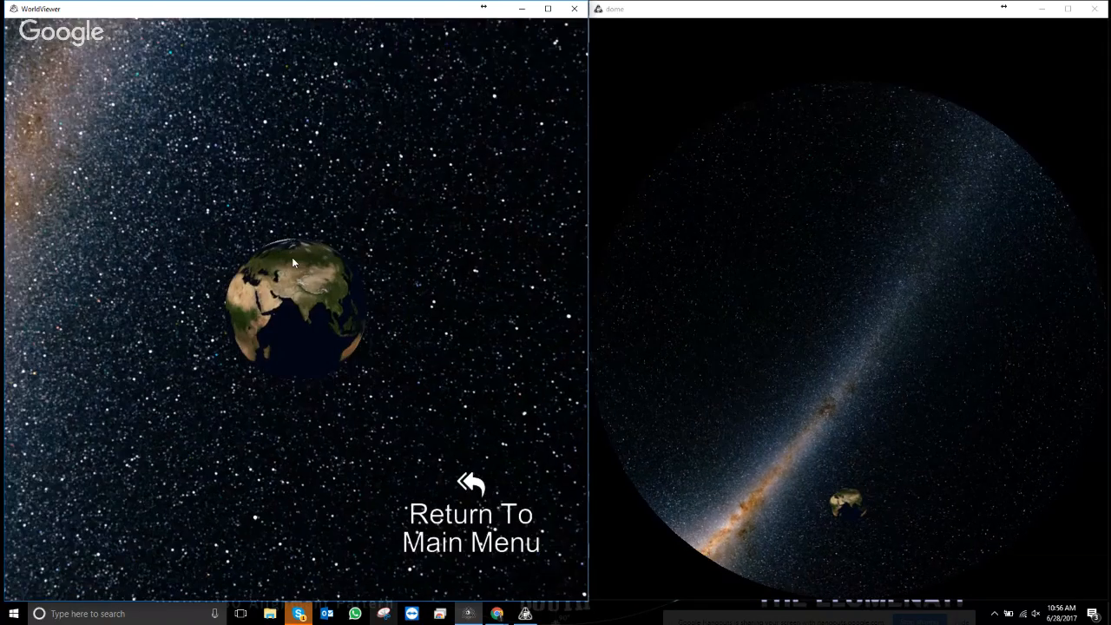
scroll(290, 262, up, 5)
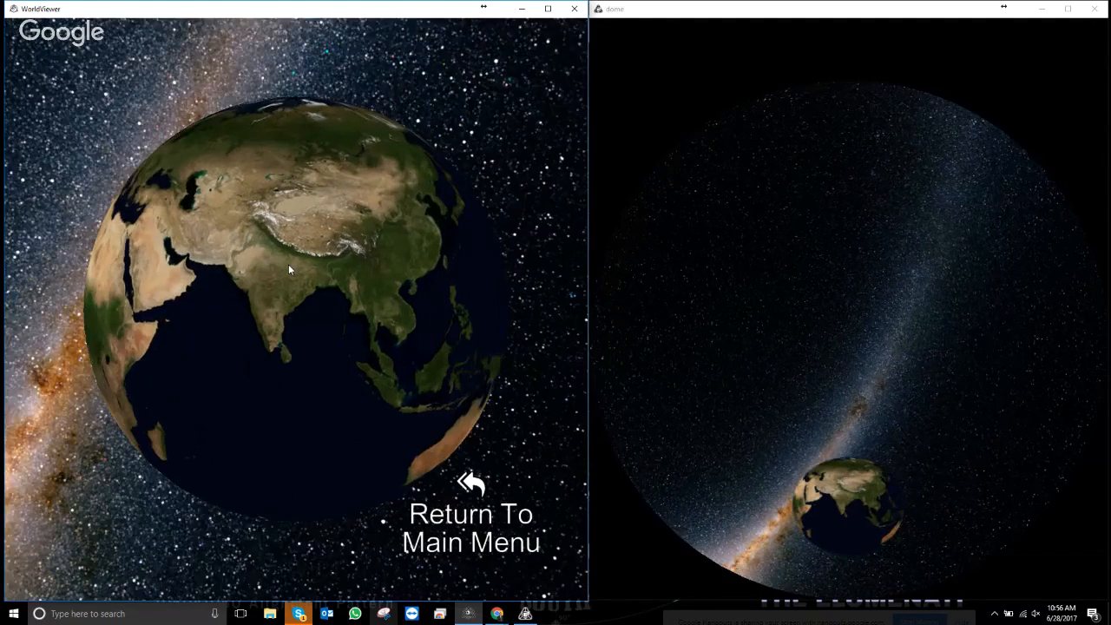
key(Escape)
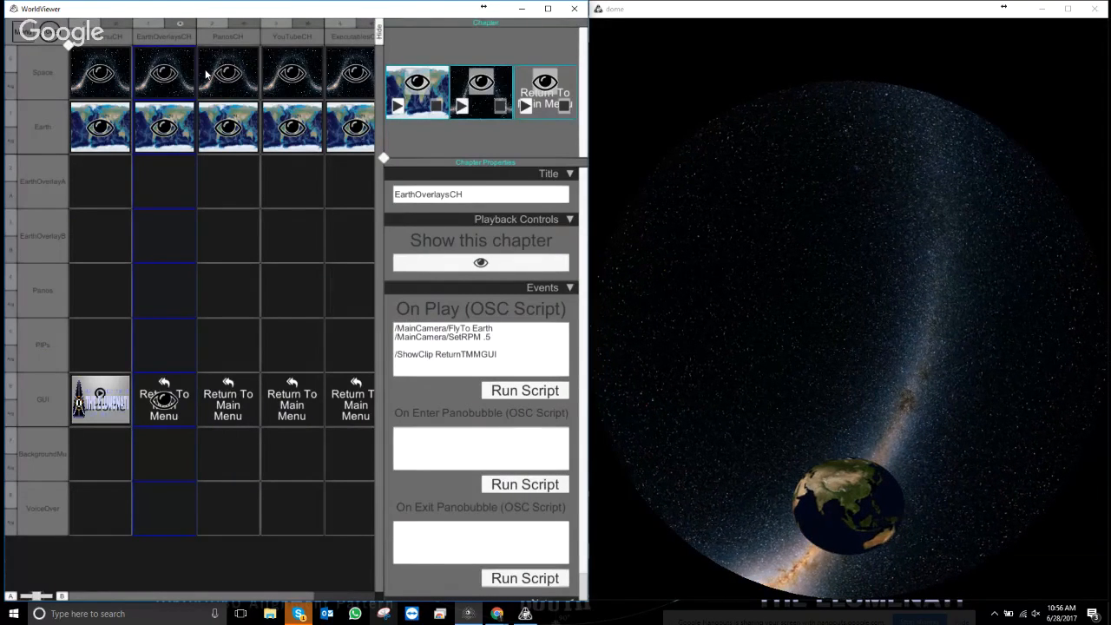
- Load the EarthOverlays/Image_Sequence/ThermohalineAlpha frames into EarthOverlayA as an Earth Overlay image-sequence clip
right_click(174, 181)
click(215, 211)
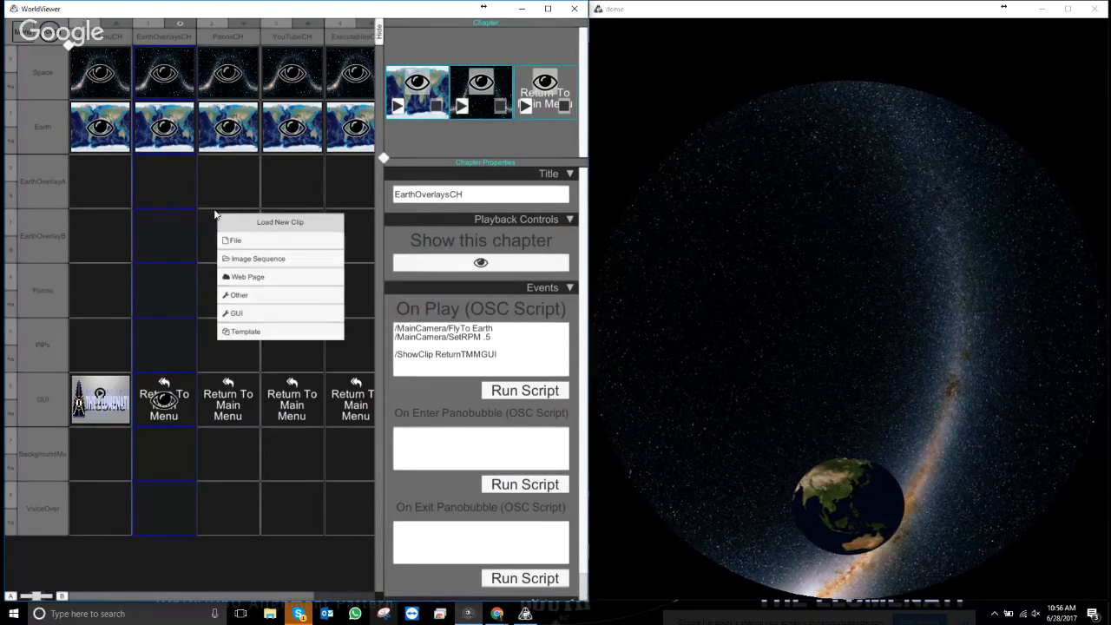
click(264, 258)
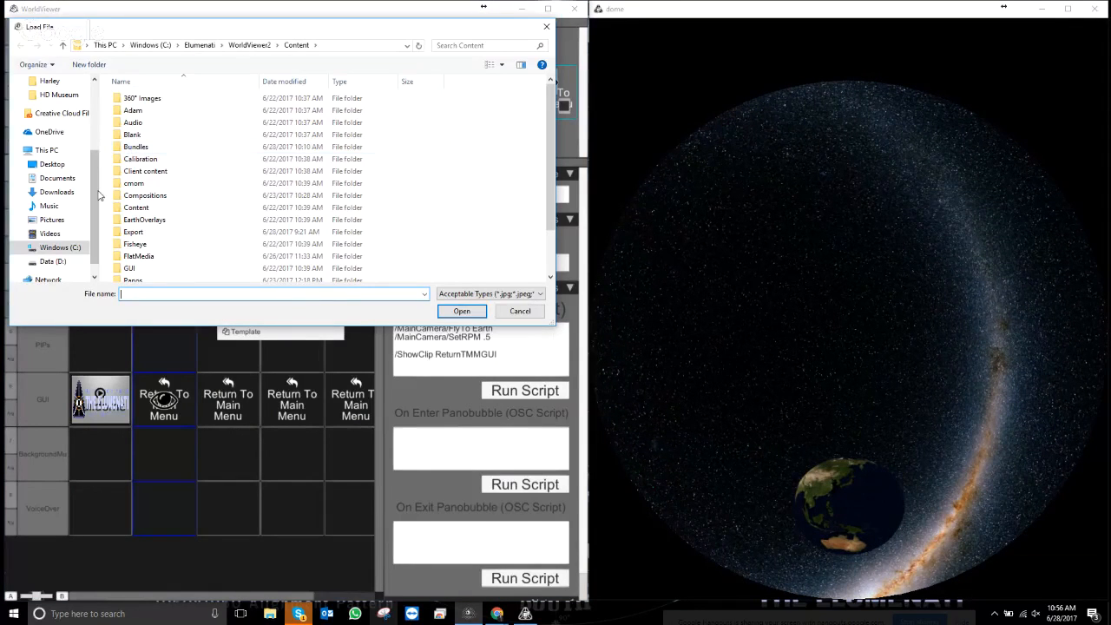
double_click(156, 221)
double_click(143, 100)
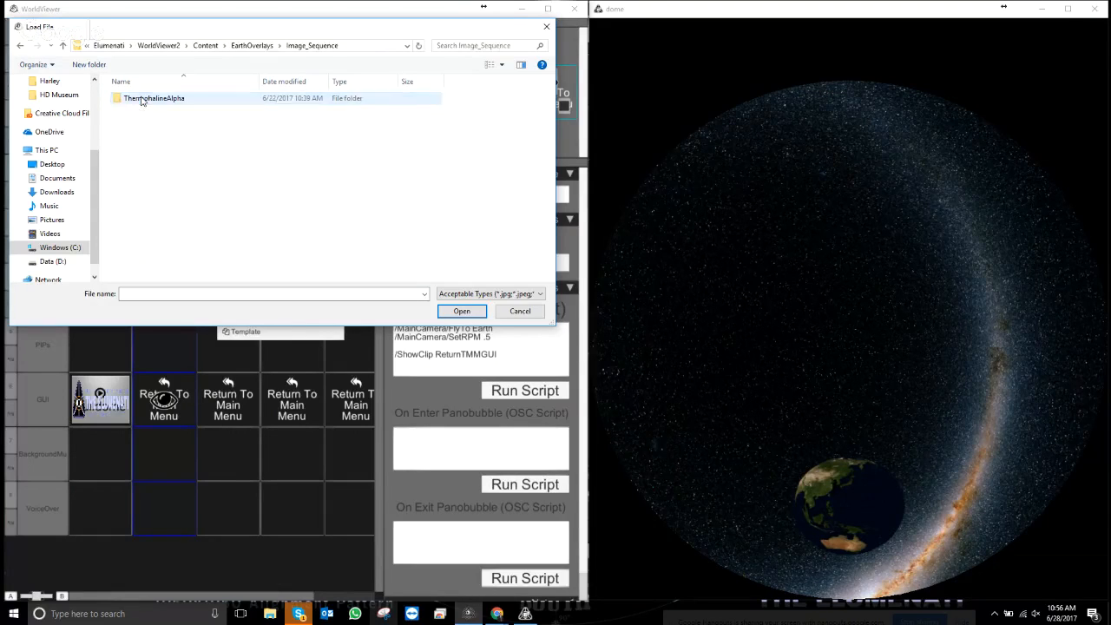
double_click(145, 99)
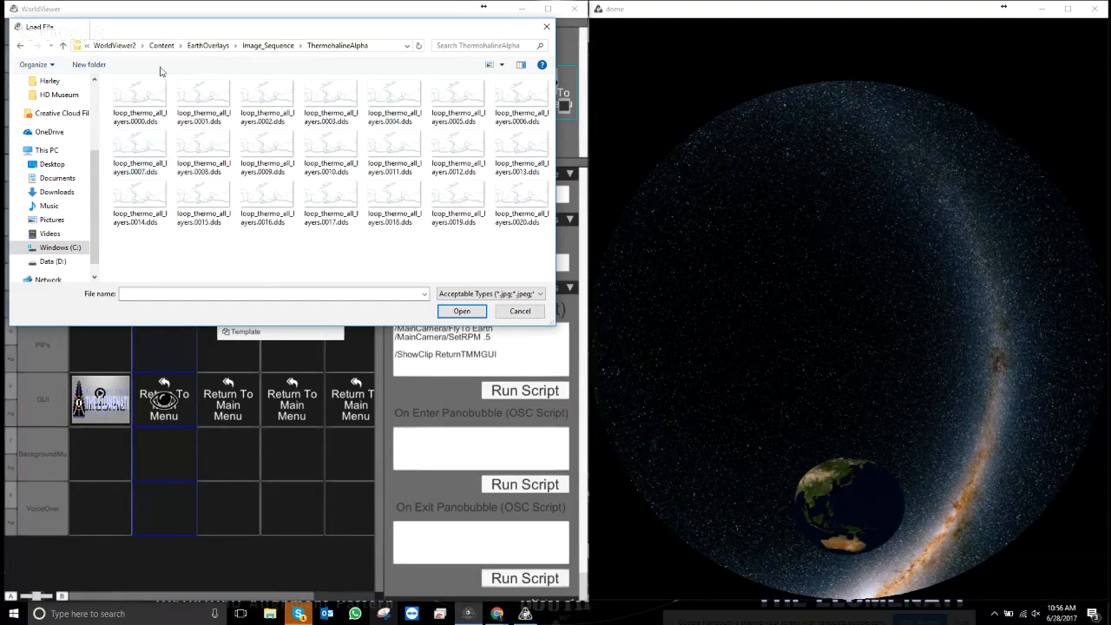
click(334, 195)
click(464, 312)
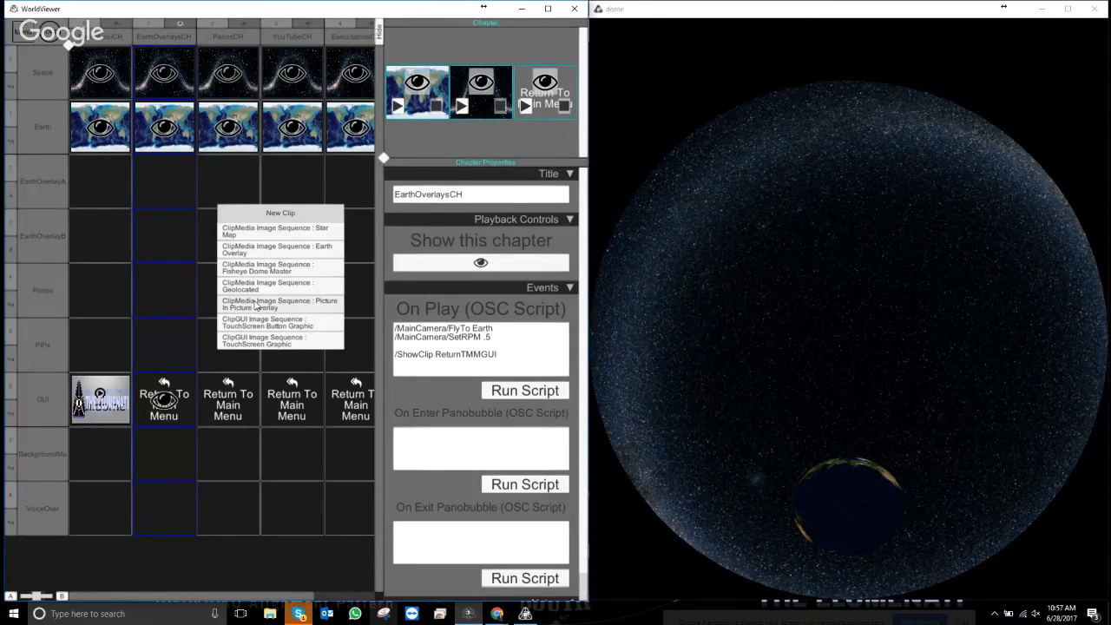
click(271, 251)
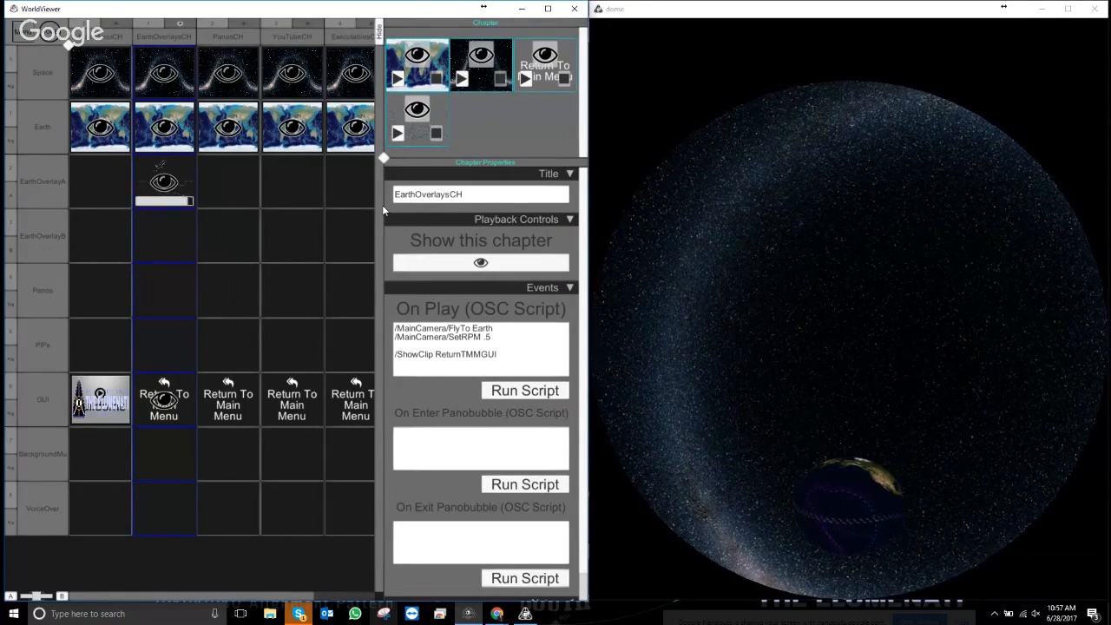
- Preview the thermohaline overlay on the globe, spinning it to bring the Americas into view
key(Escape)
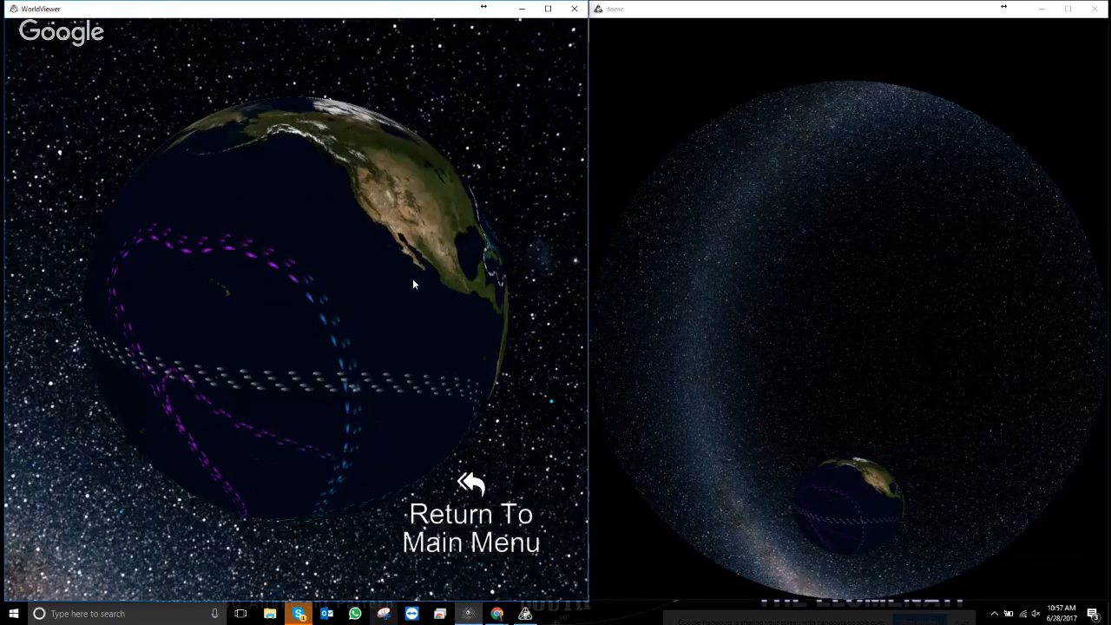
drag(412, 278, 242, 254)
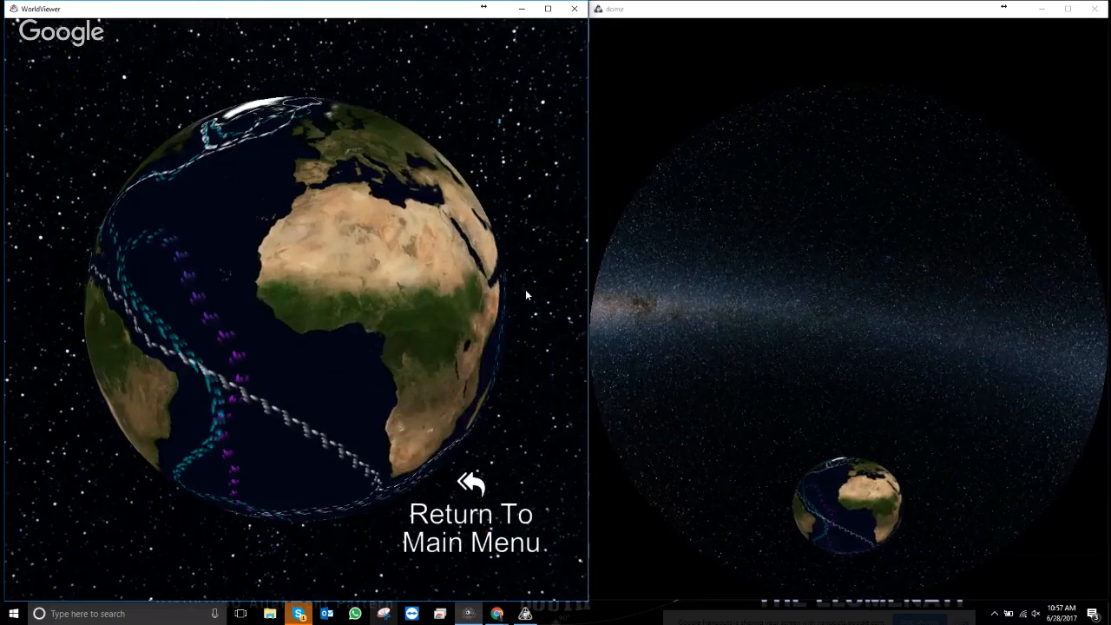
scroll(332, 331, down, 3)
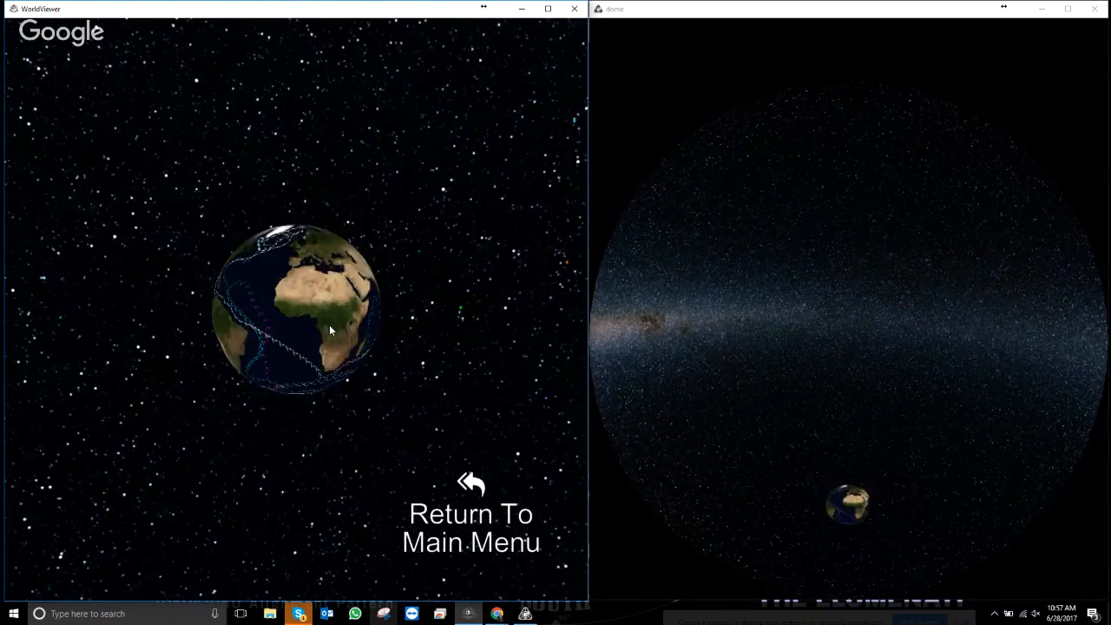
scroll(334, 333, up, 1)
scroll(331, 326, up, 5)
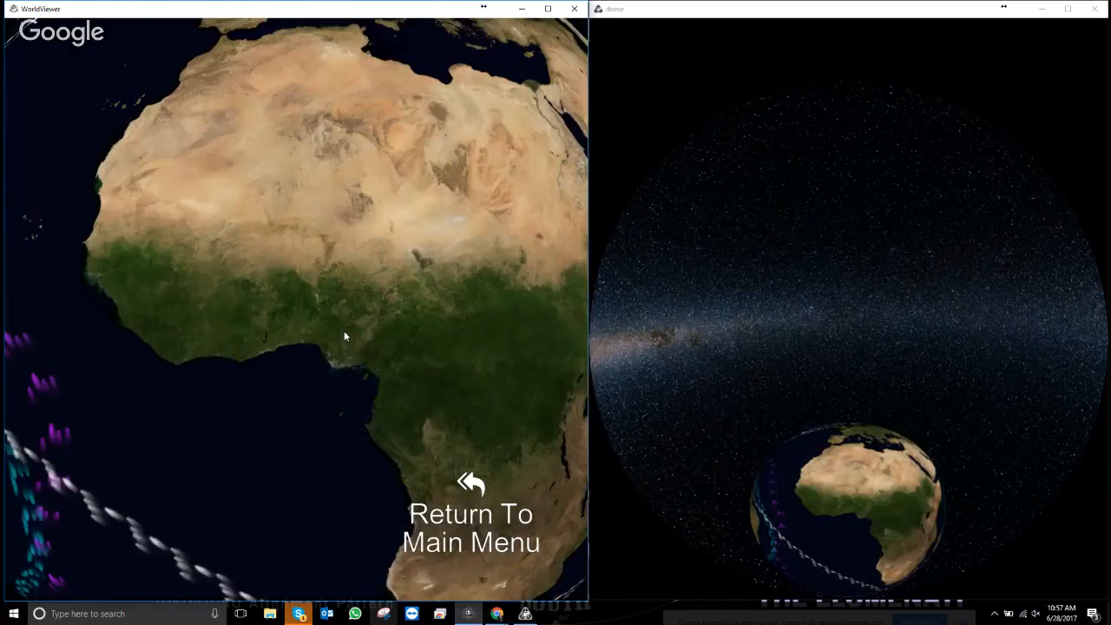
scroll(339, 336, down, 5)
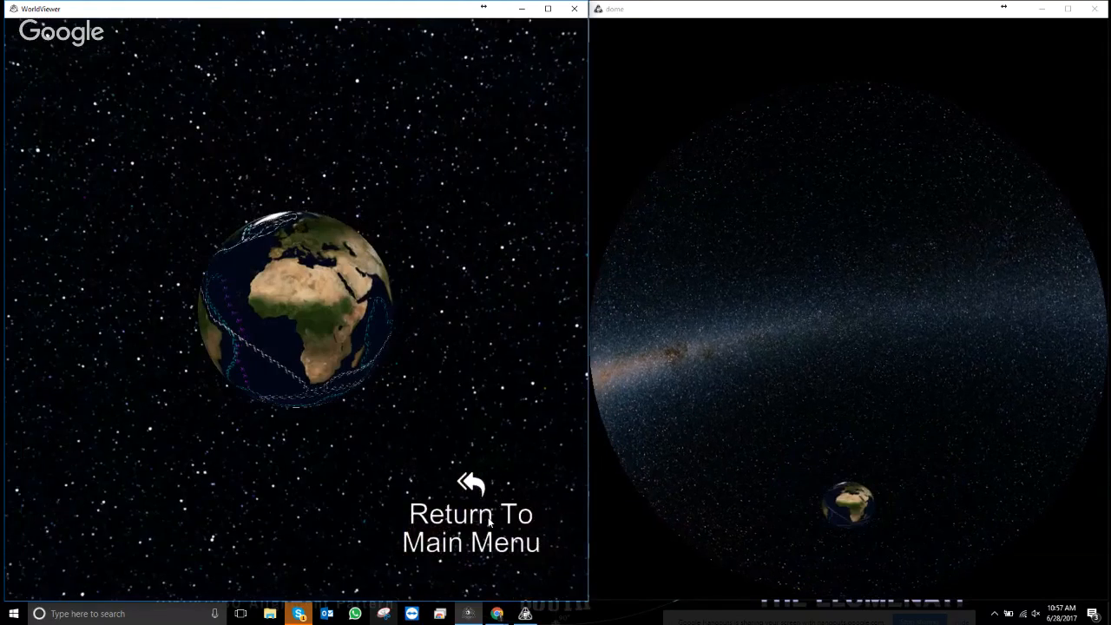
- Return to the main menu, reopen Earth Overlays, then go back to the main menu
click(491, 521)
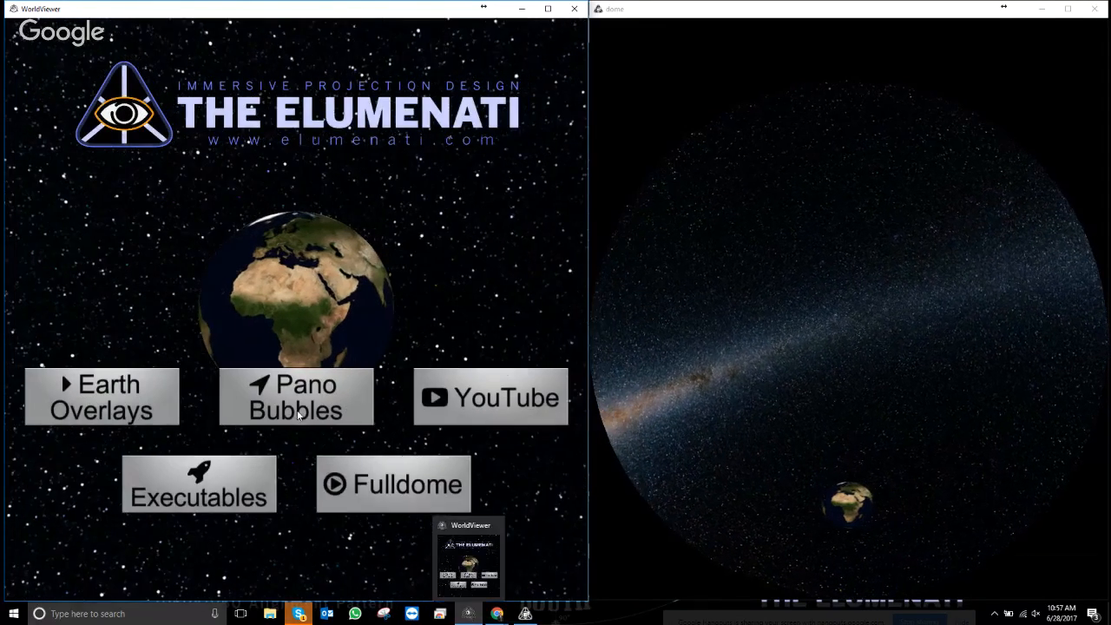
click(108, 396)
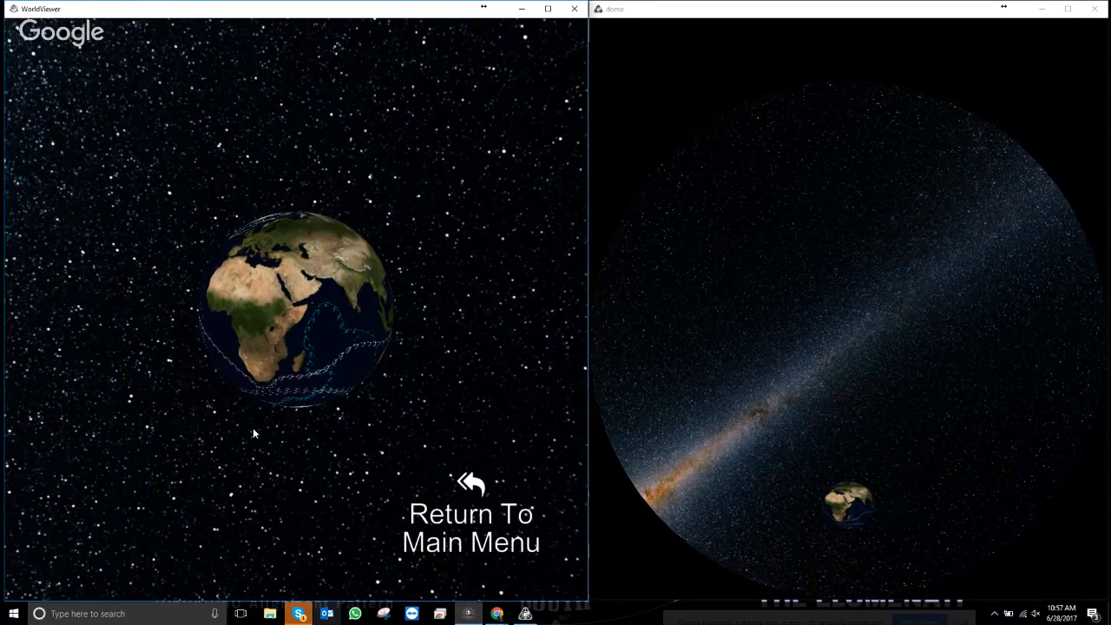
click(469, 487)
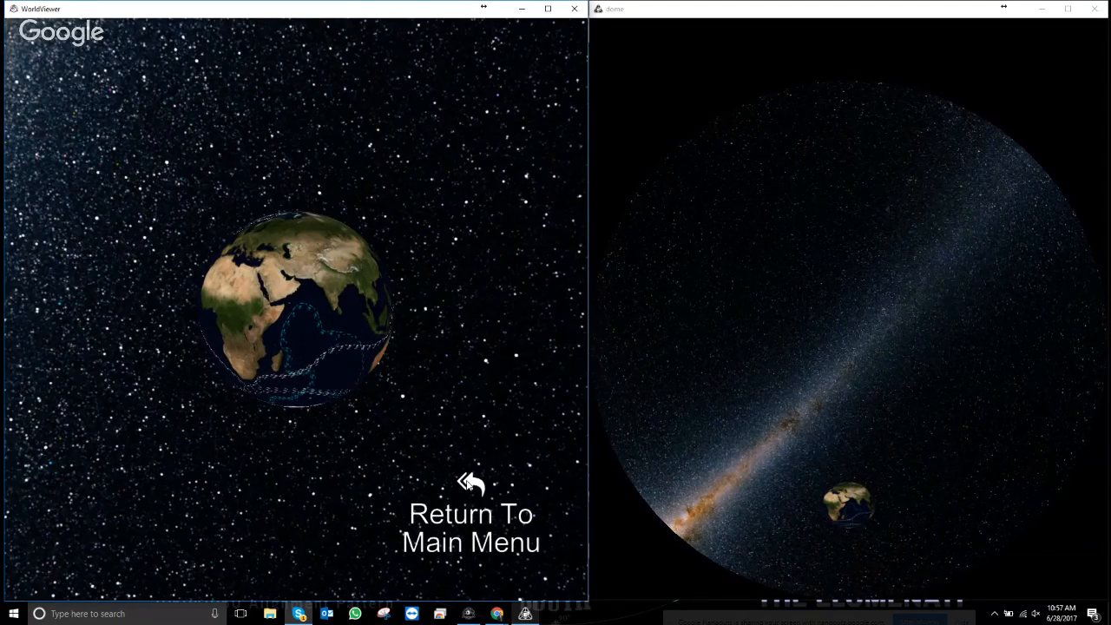
click(469, 485)
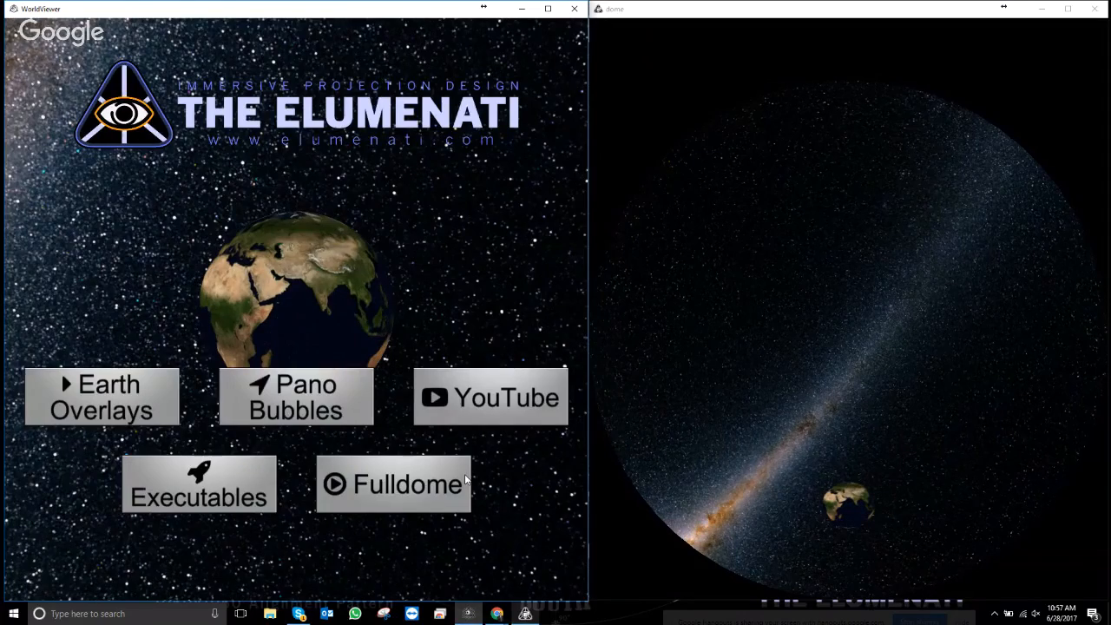
- Open Fulldome from the main menu, then switch from the show to the editor grid
click(466, 480)
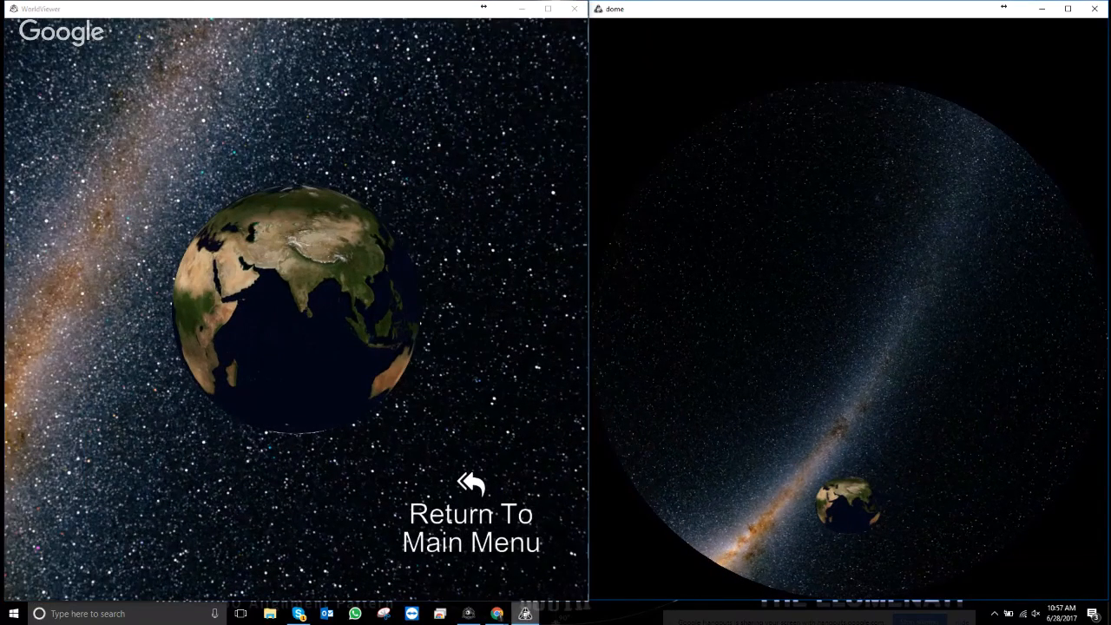
click(258, 309)
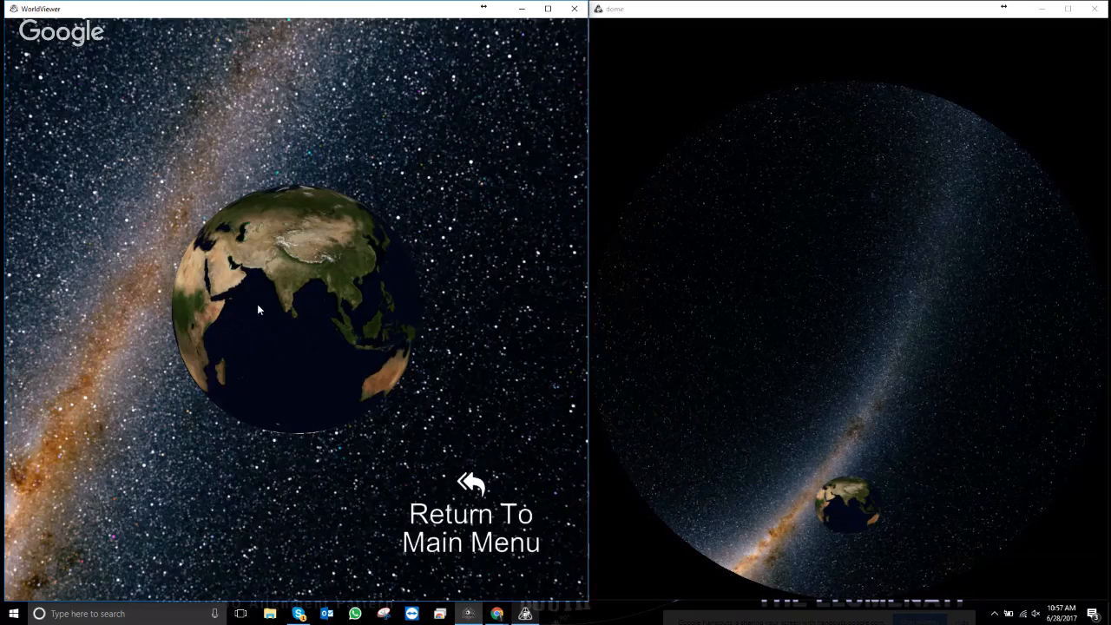
key(Escape)
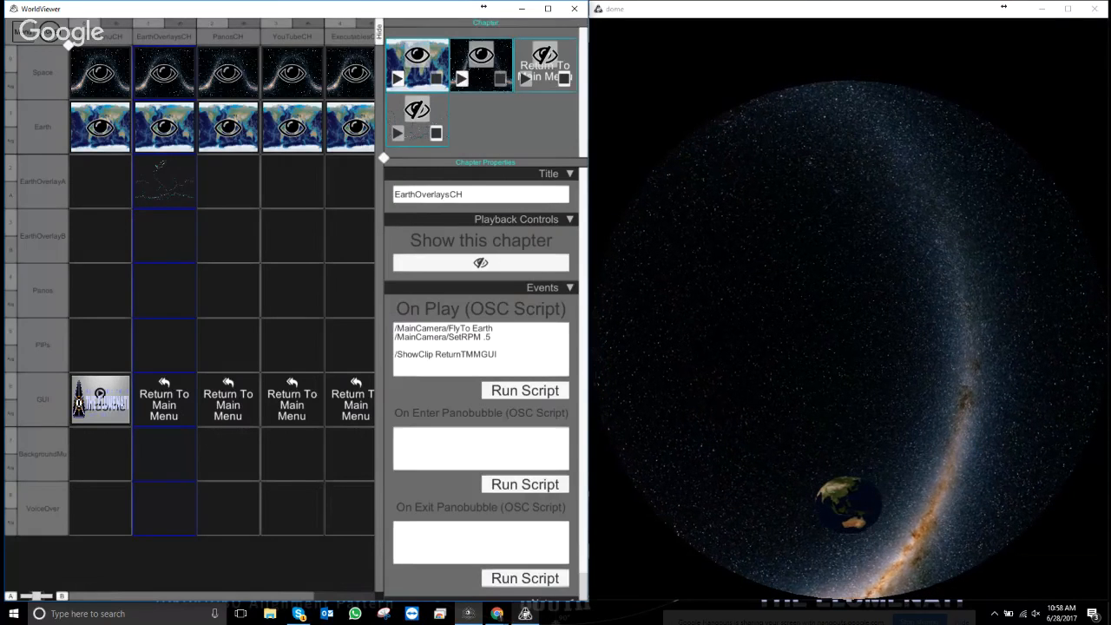
- Load 'Disney's The BFG - 360 Dream Tree.mp4' from the Panos folder into PanosCH as a Geolocated clip
right_click(230, 286)
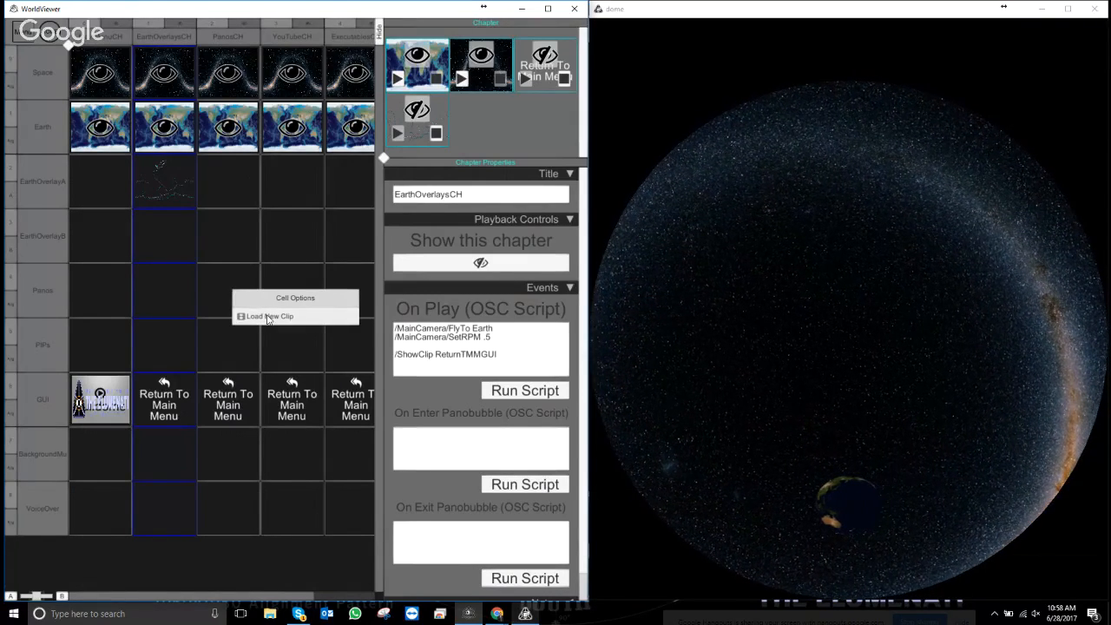
click(268, 317)
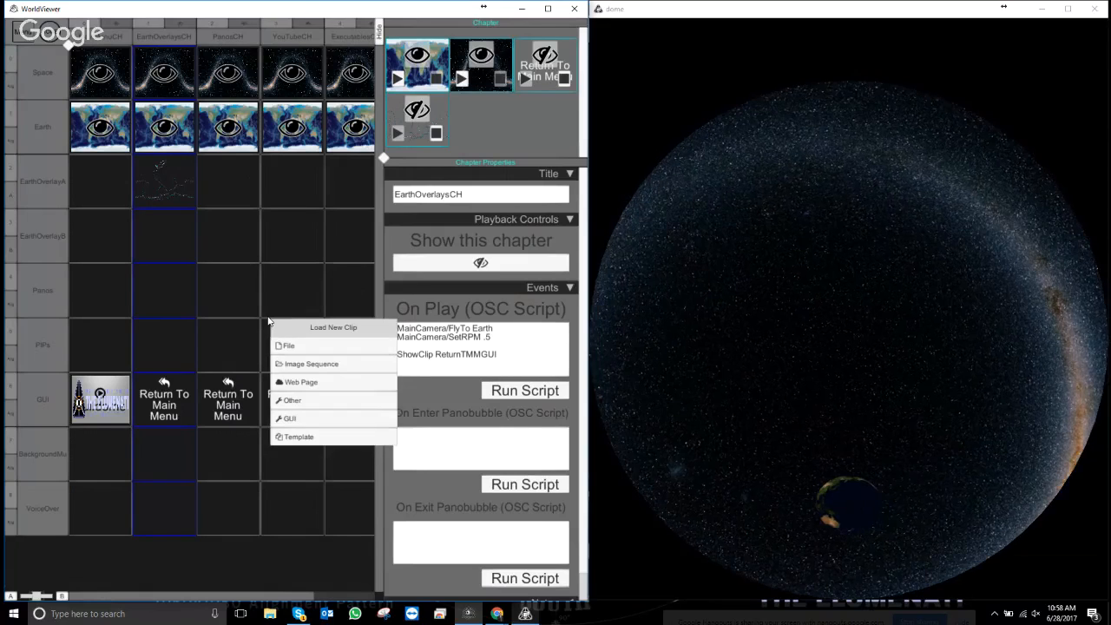
click(318, 351)
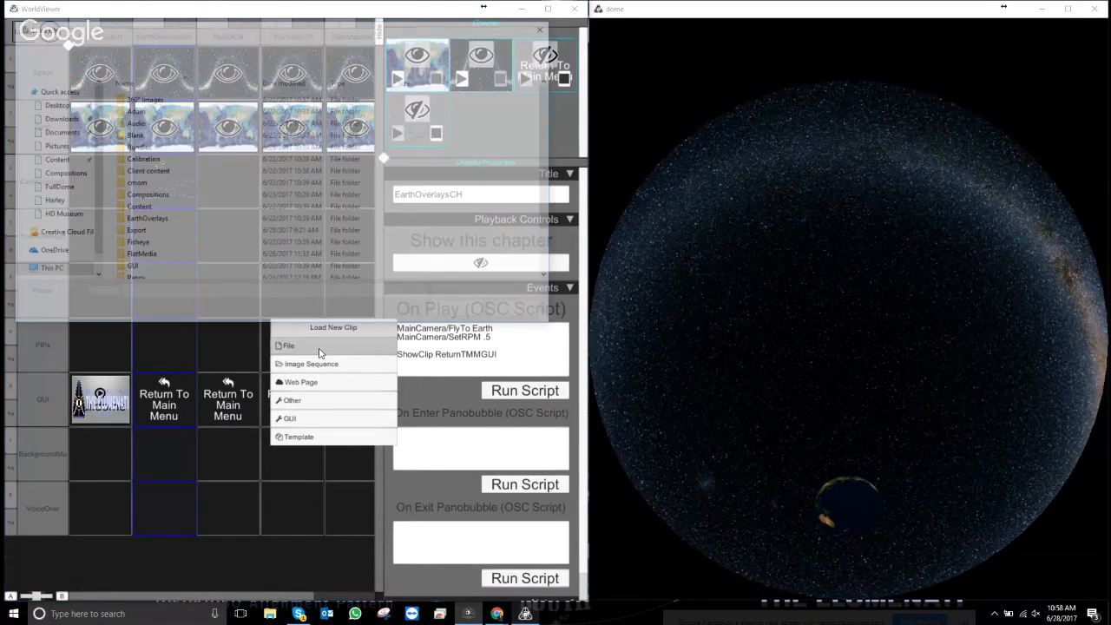
scroll(163, 257, down, 1)
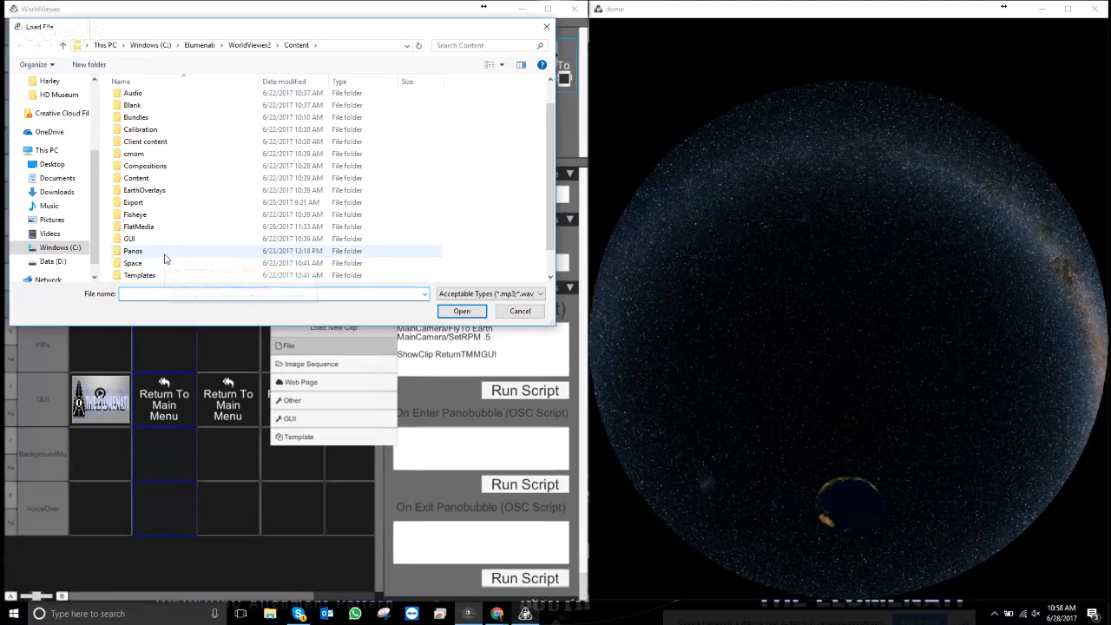
double_click(139, 251)
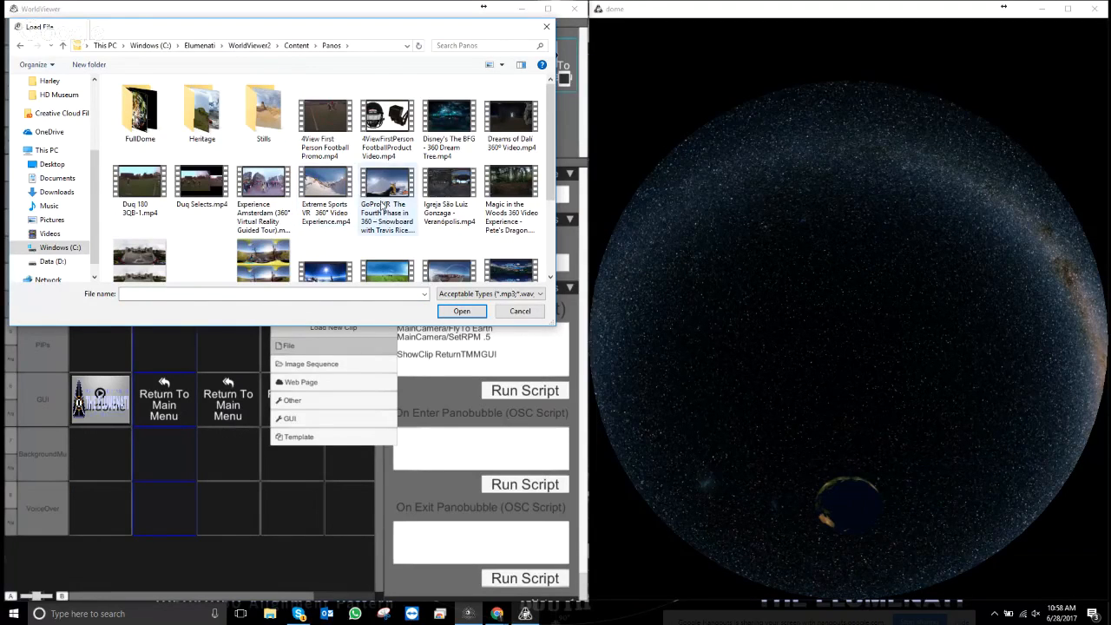
scroll(499, 178, down, 1)
scroll(406, 215, up, 1)
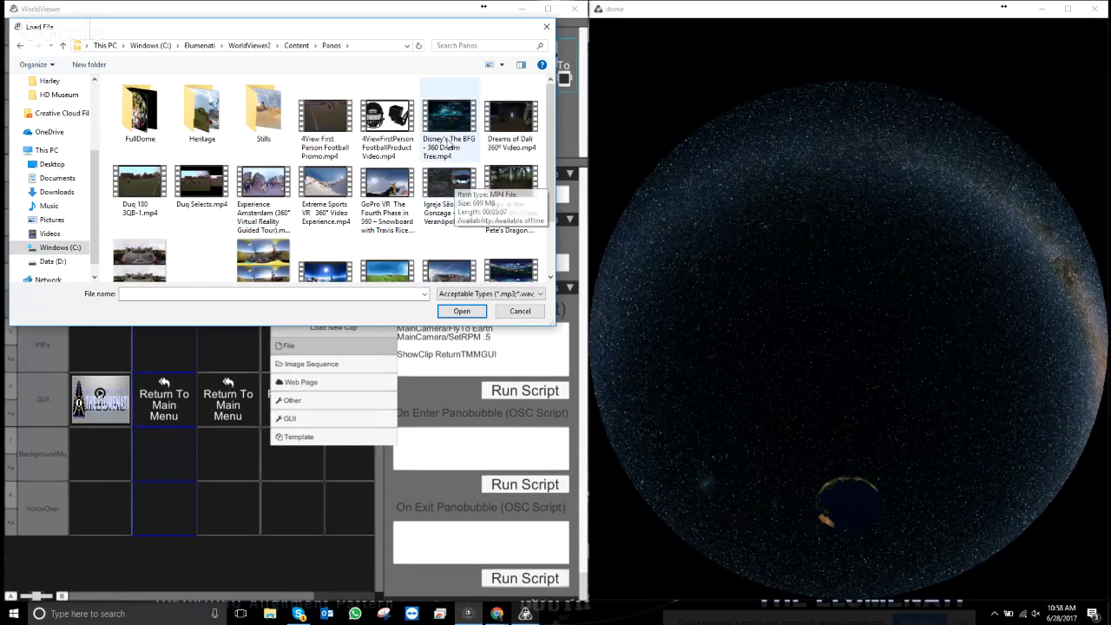
click(439, 117)
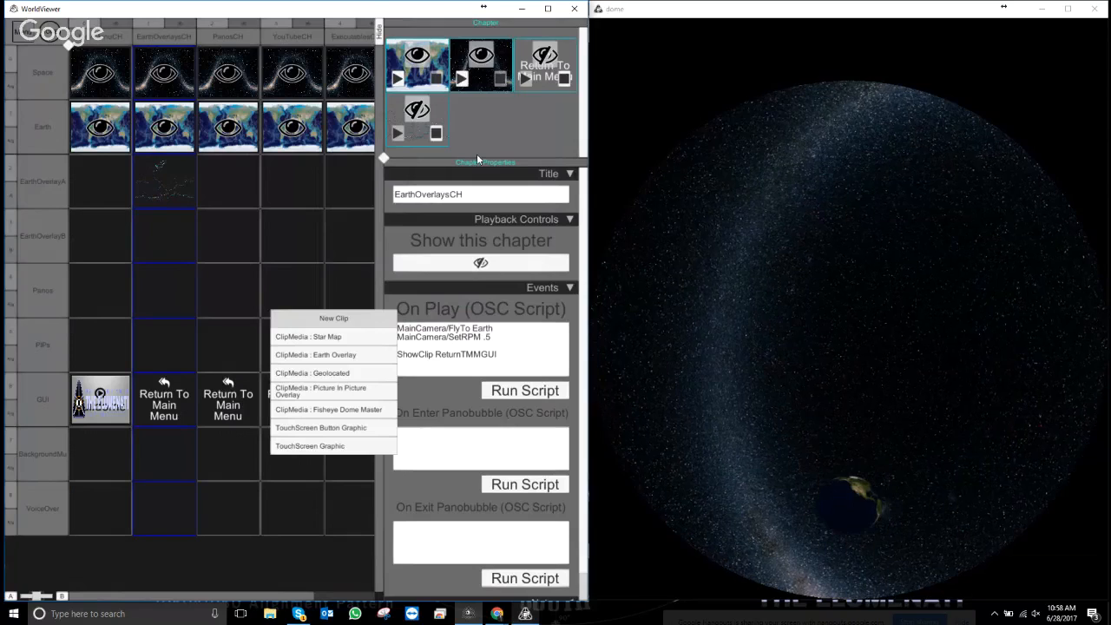
click(333, 379)
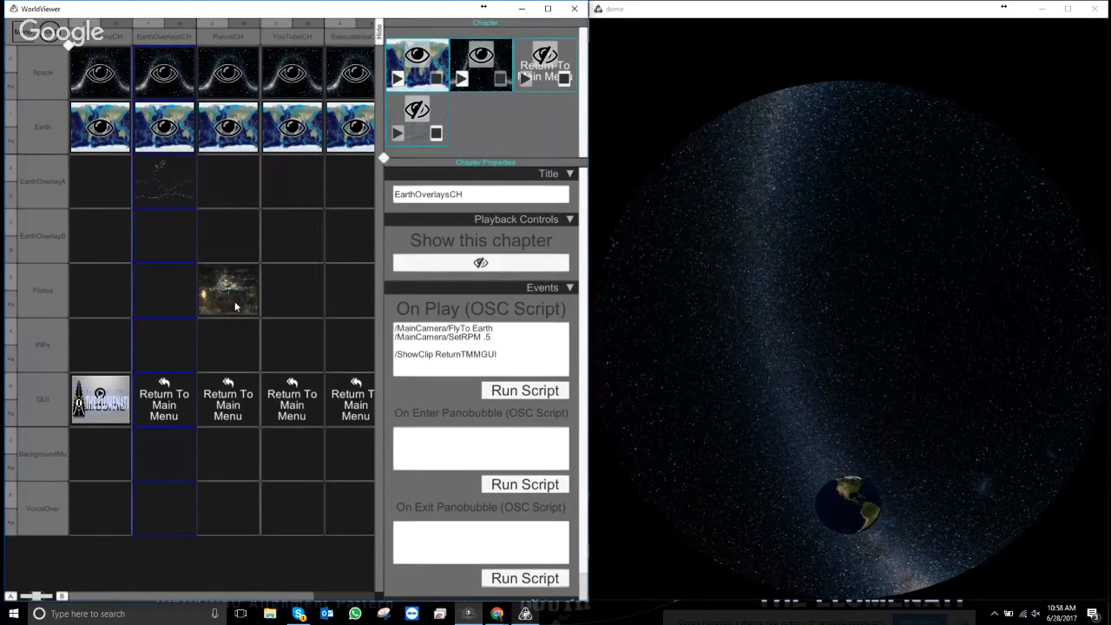
- Rename the new BFG pano clip to 'BFGPB'
click(234, 303)
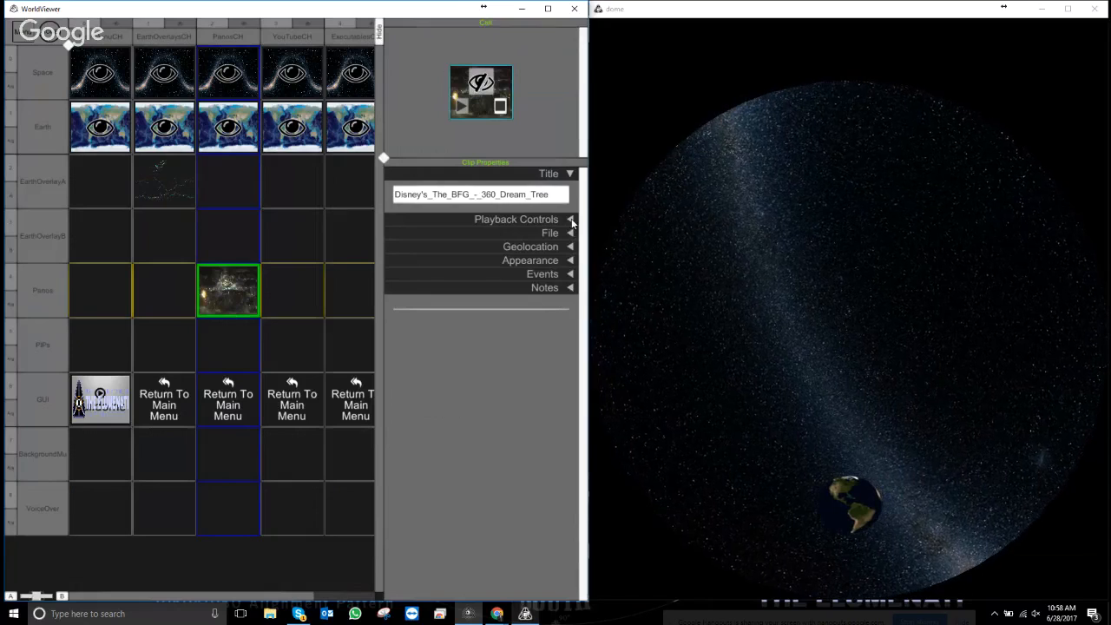
click(558, 199)
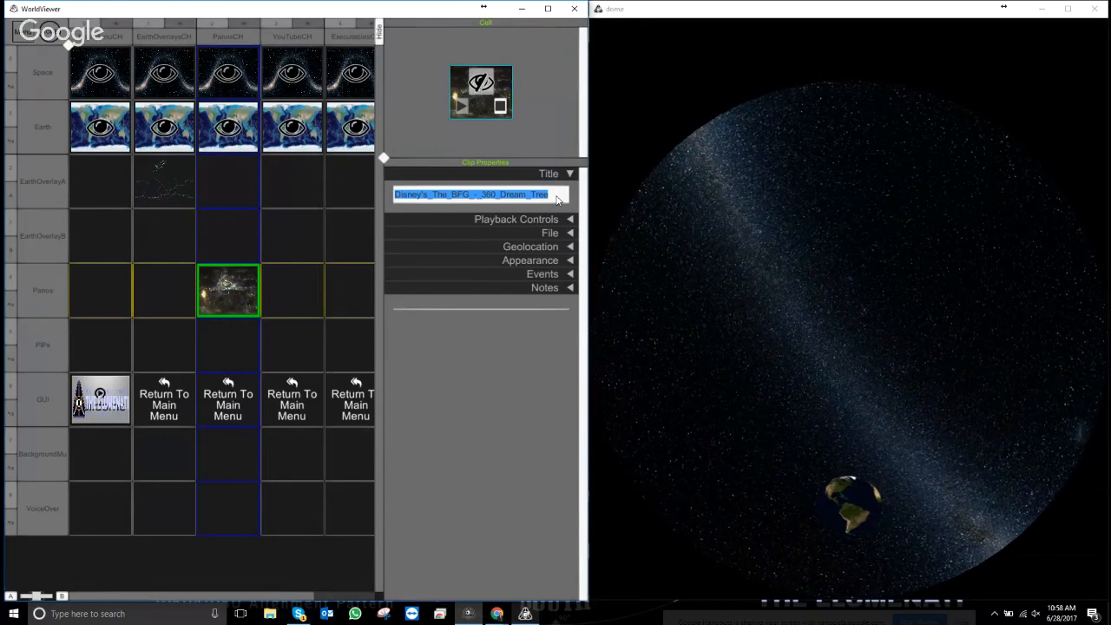
text(BFTG)
key(BackSpace)
key(BackSpace)
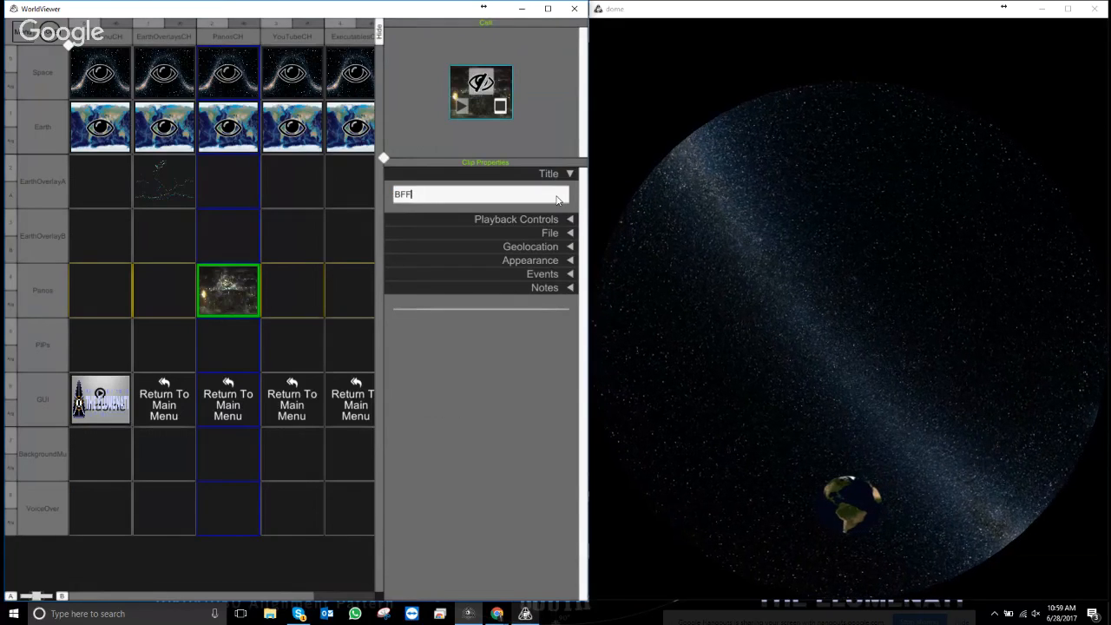
text(G)
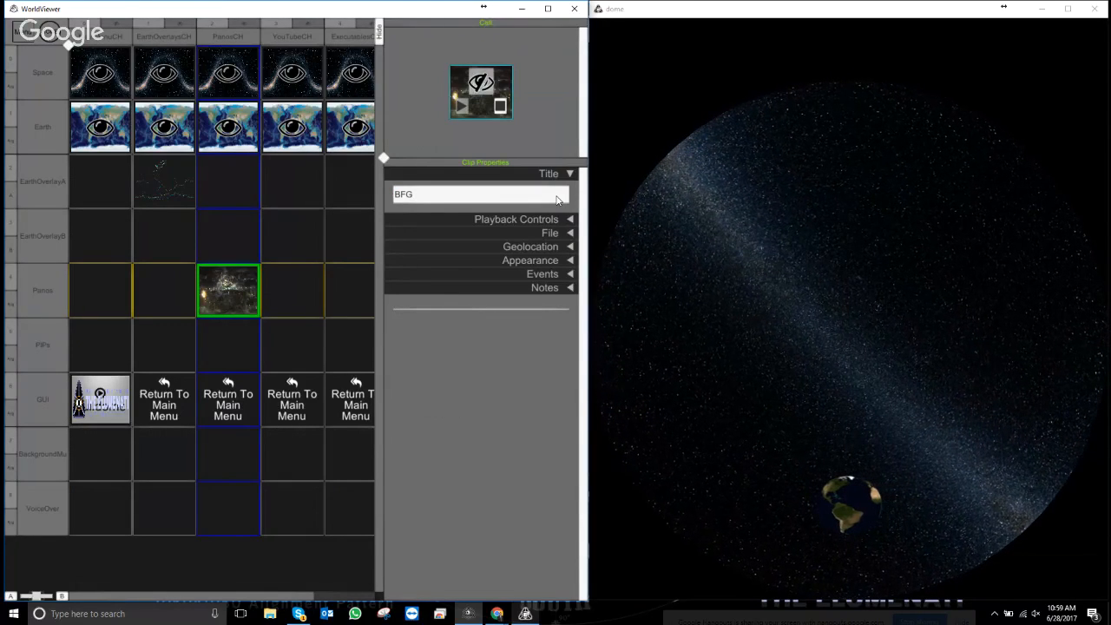
text(PB)
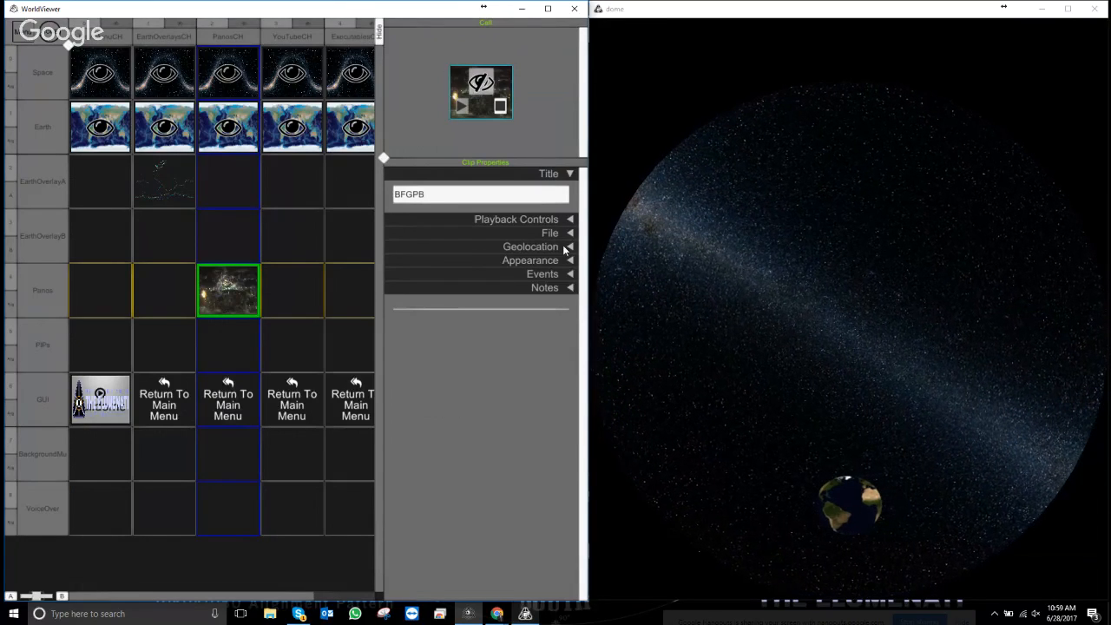
- Aim the dome view at the clip using Look At in Playback Controls
click(570, 220)
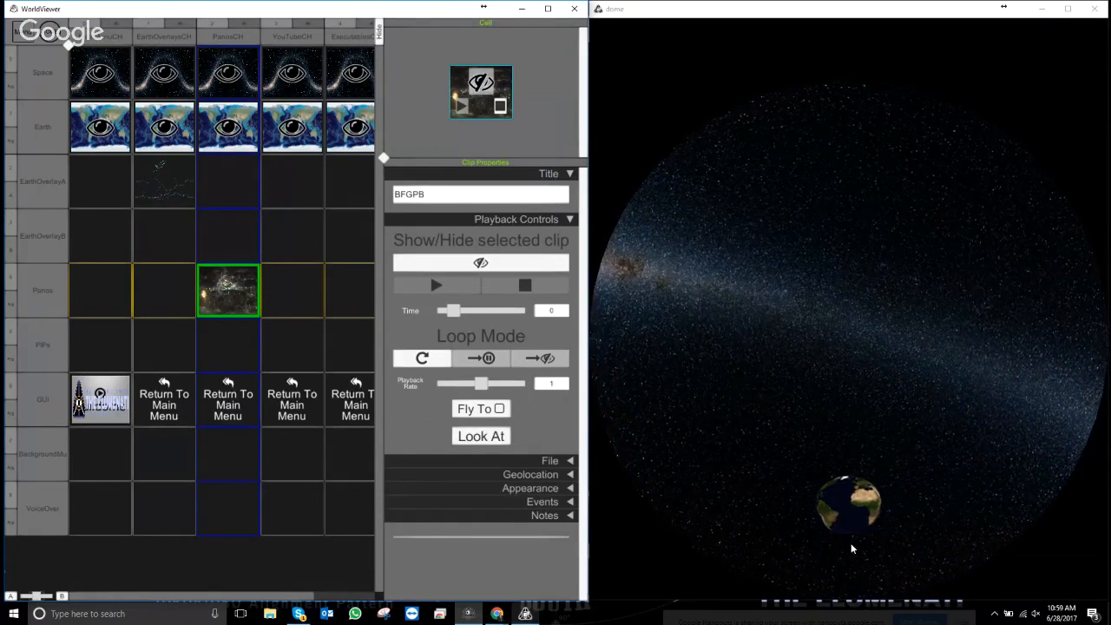
click(480, 441)
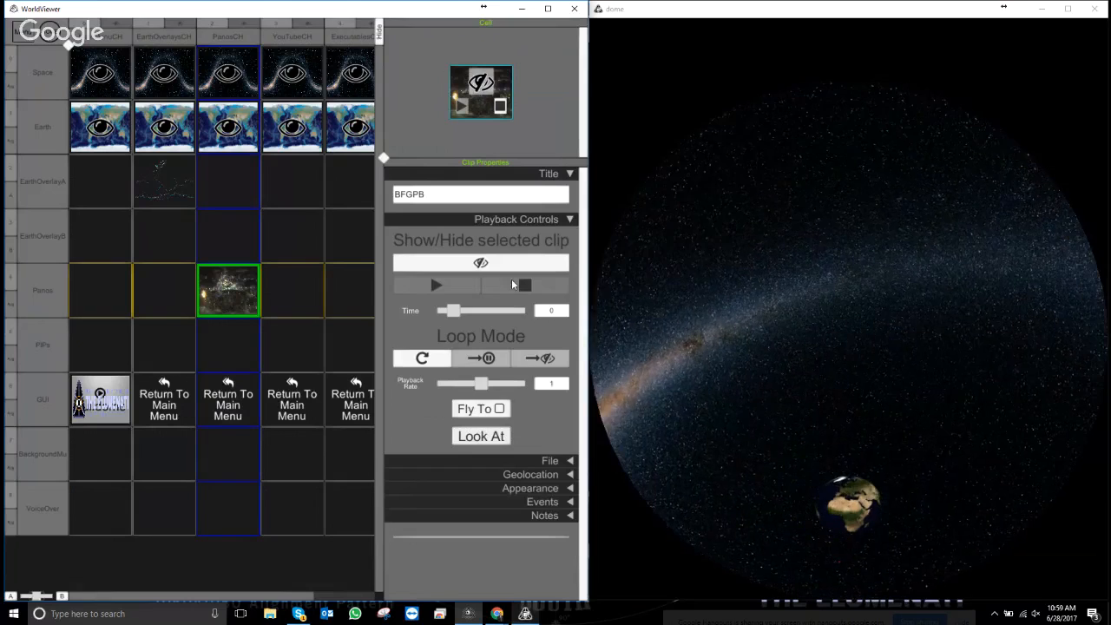
click(565, 220)
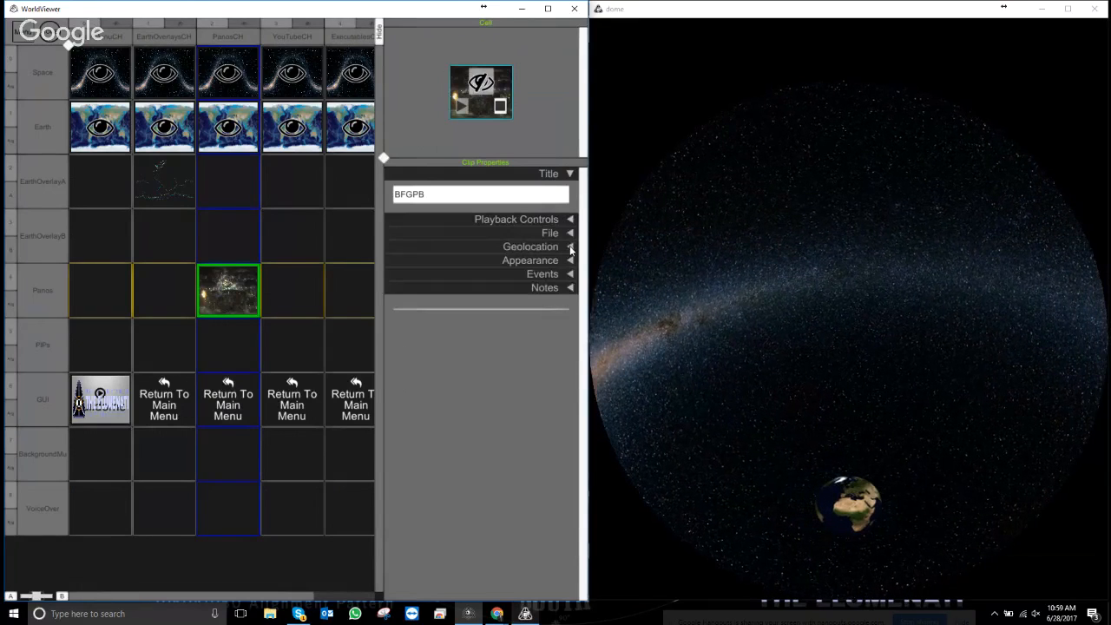
- Change BFGPB's location name from Luxor, Egypt to 'London, England' (51.50735, -0.1277583)
click(570, 248)
click(459, 298)
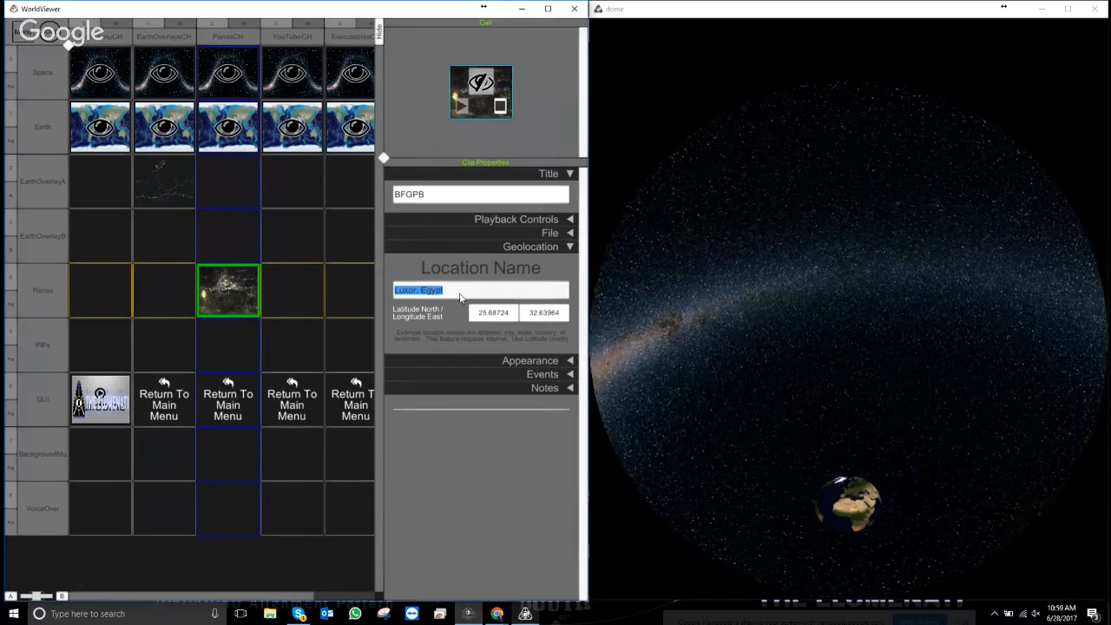
text(Lon)
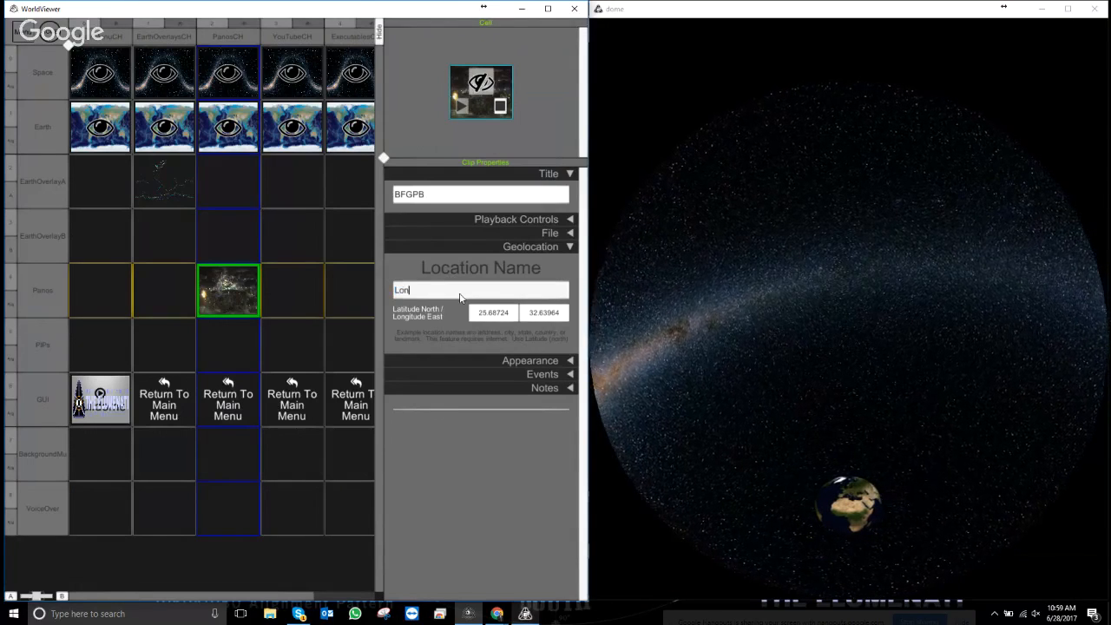
text(don  England)
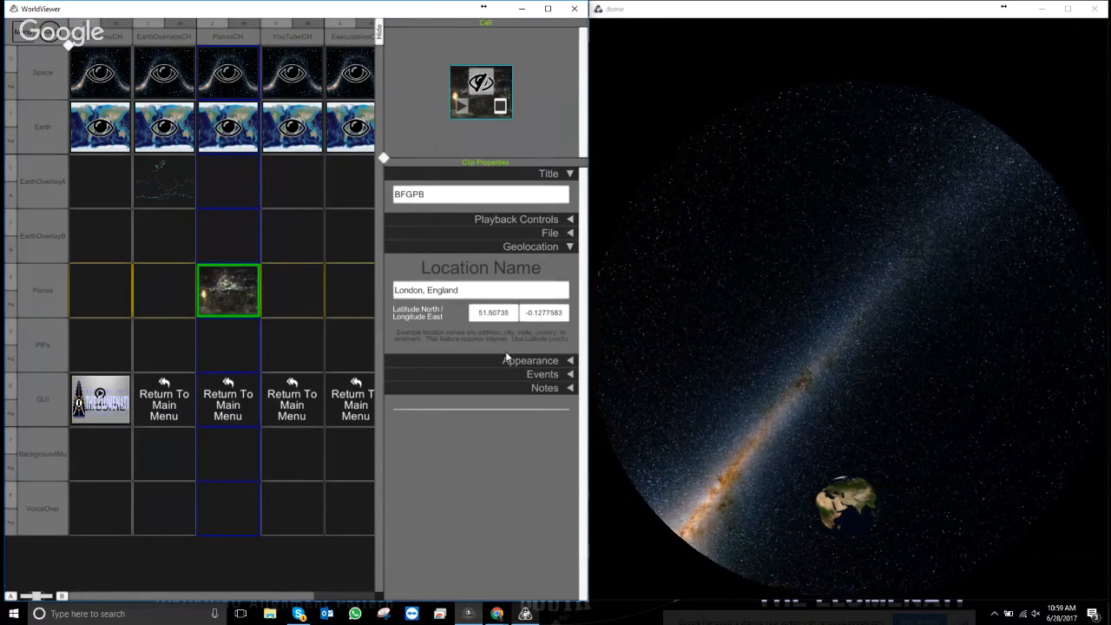
click(491, 292)
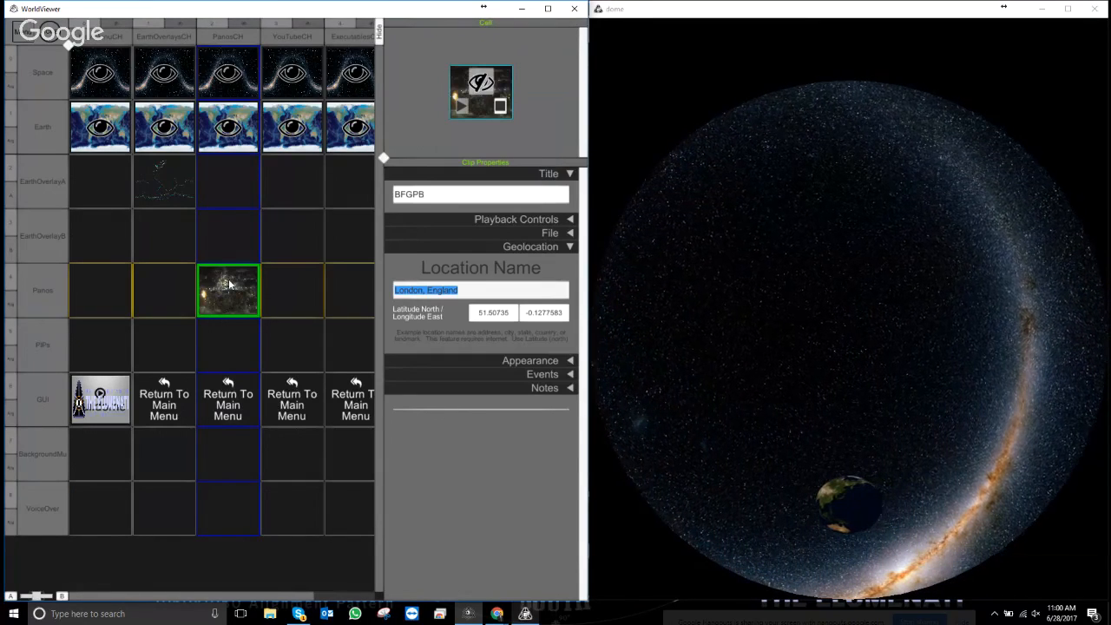
- Open BFGPB's advanced appearance options, preview the spinning globe in the show, then return to the editor
click(569, 246)
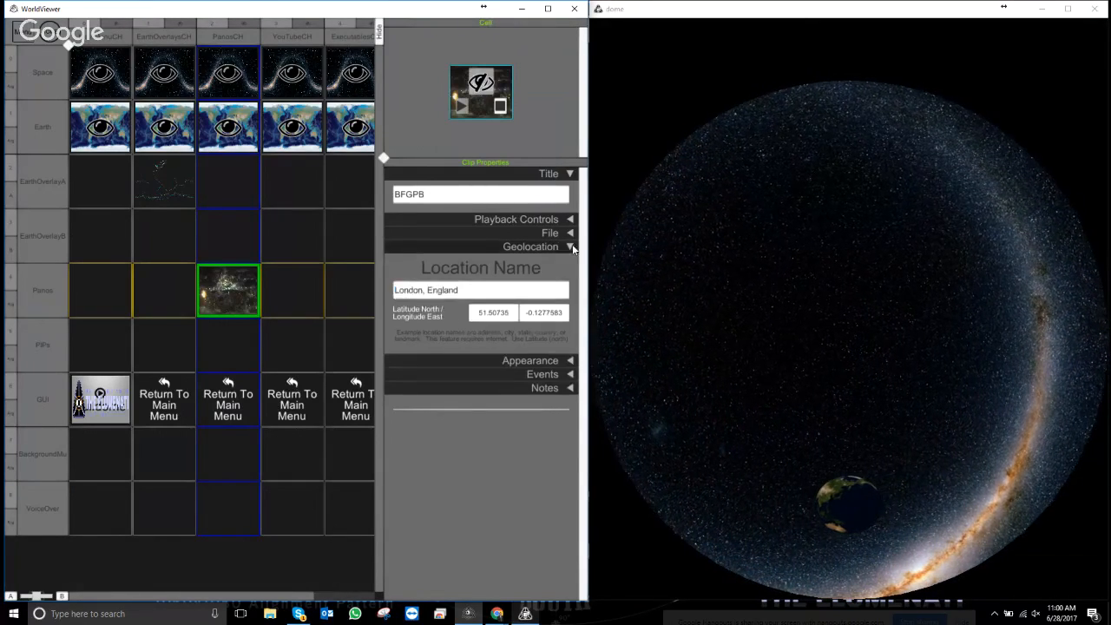
click(569, 259)
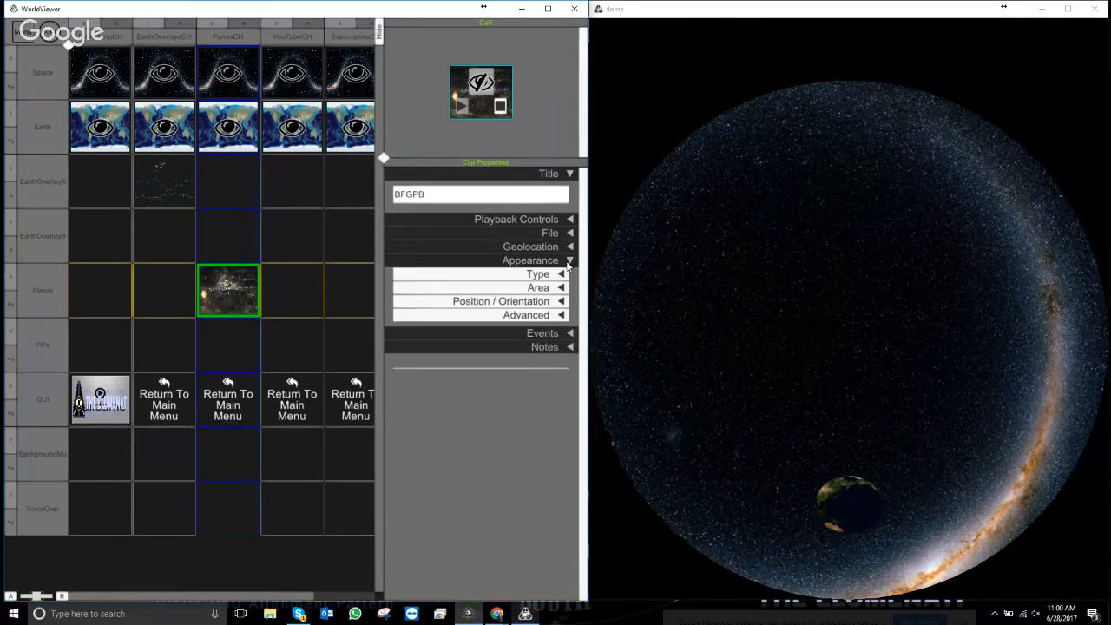
click(560, 316)
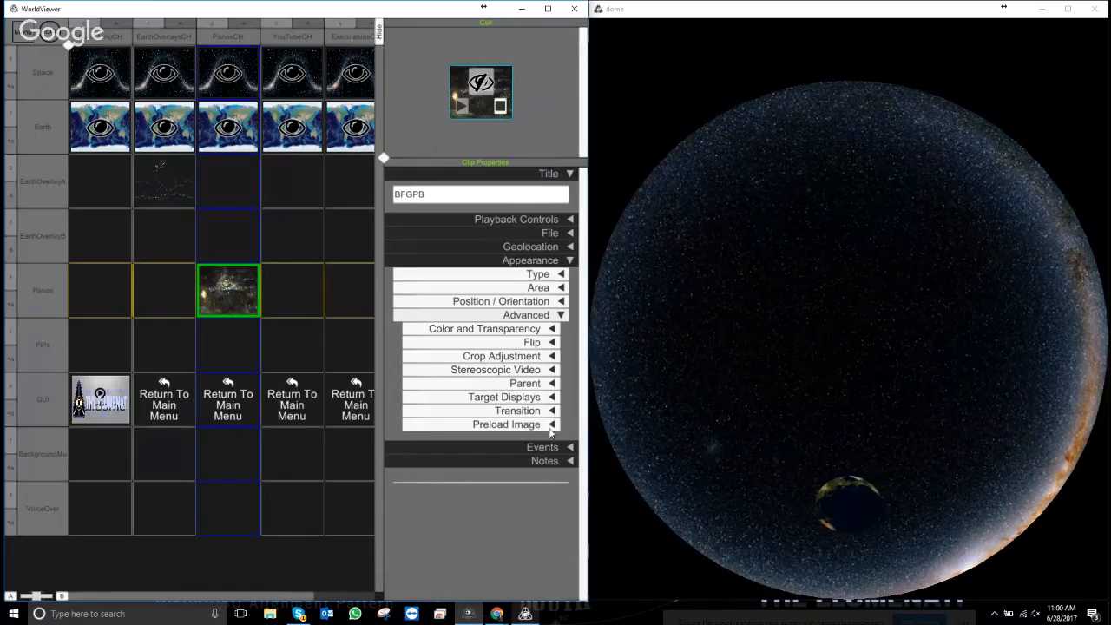
key(Escape)
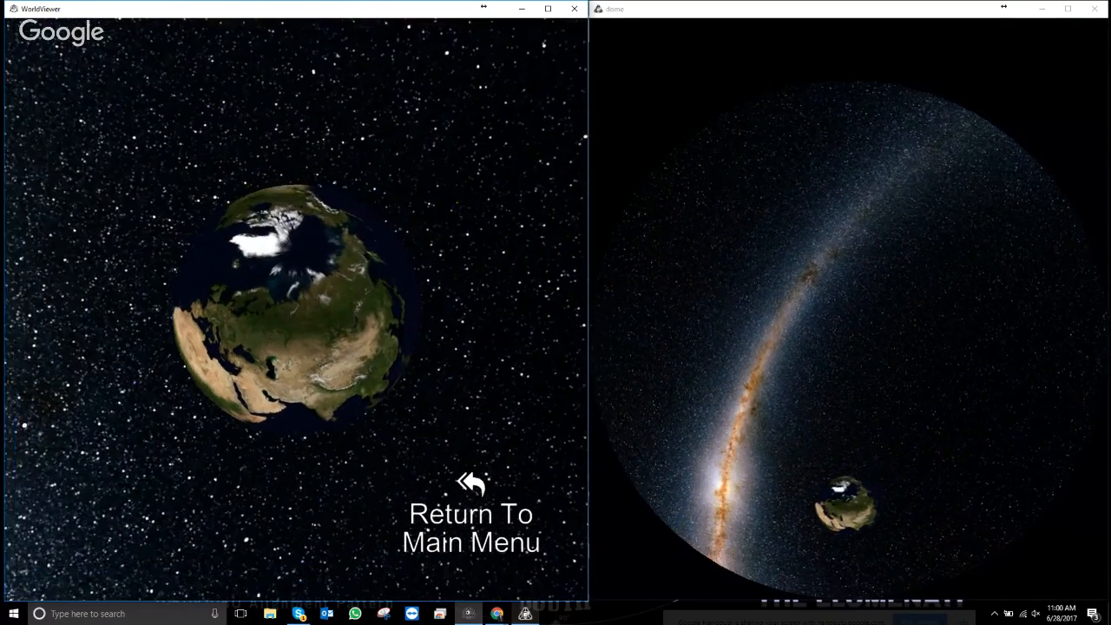
key(Escape)
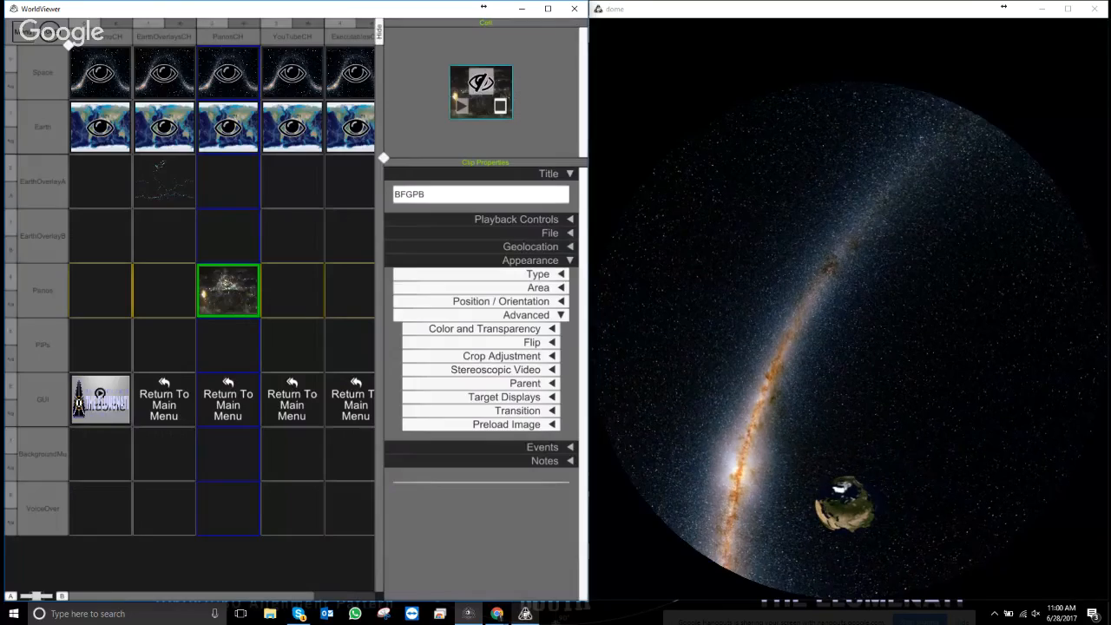
- Enable Fly To so BFGPB plays in the BFG Dream Tree panorama, and expand Preload Image
click(567, 220)
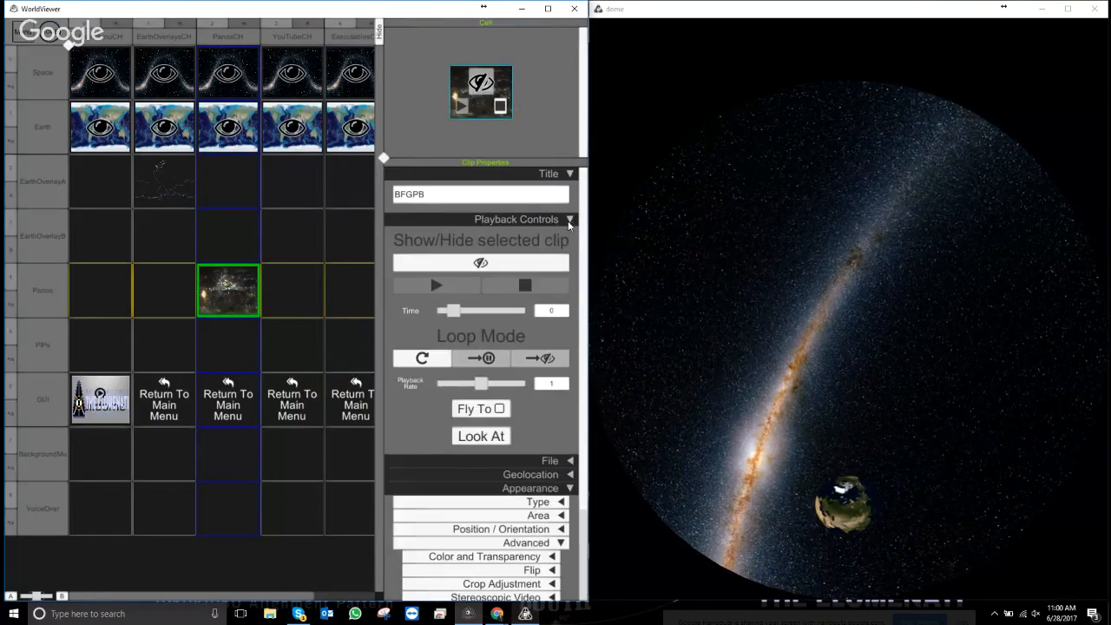
click(500, 408)
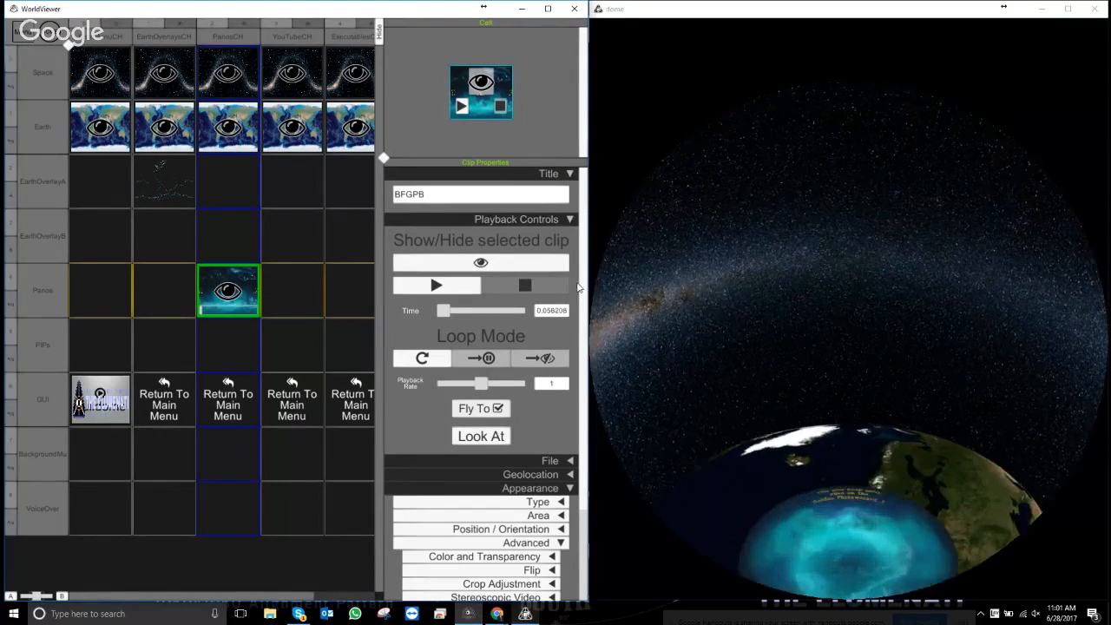
scroll(556, 364, down, 3)
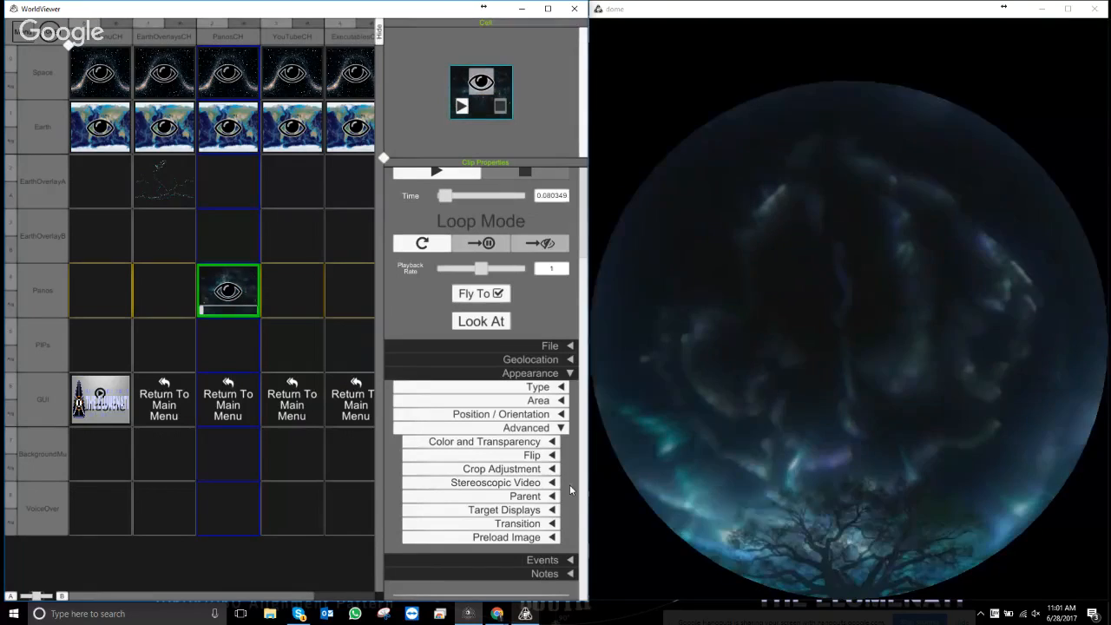
click(550, 537)
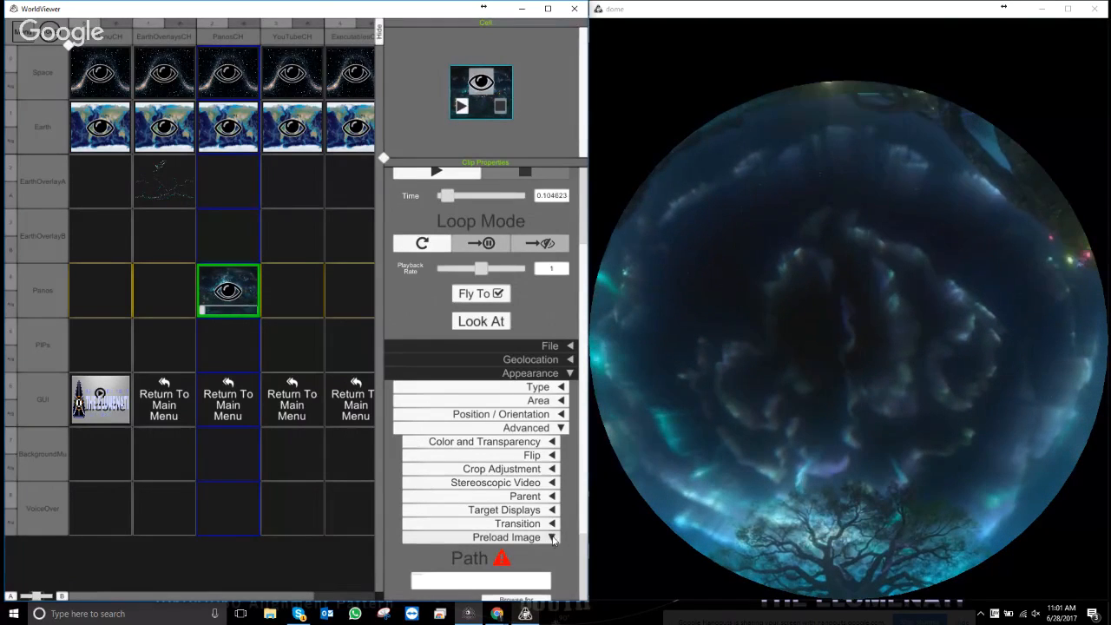
scroll(583, 510, down, 3)
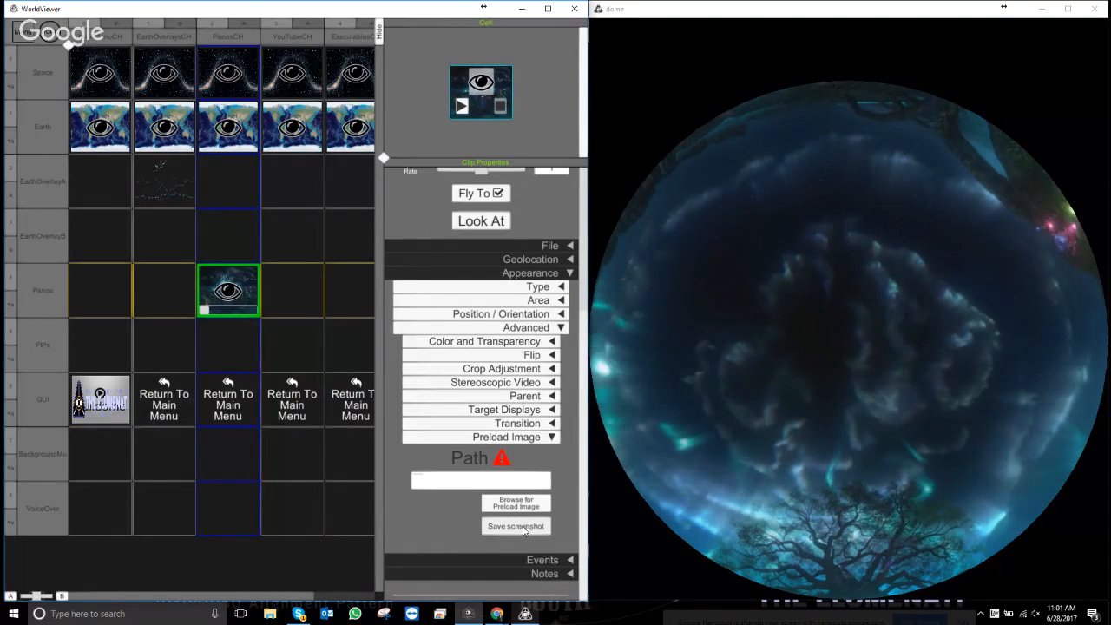
- Save a BFG.png dome screenshot in Content\Thumbnails, then switch BFGPB's Fly To off
click(524, 529)
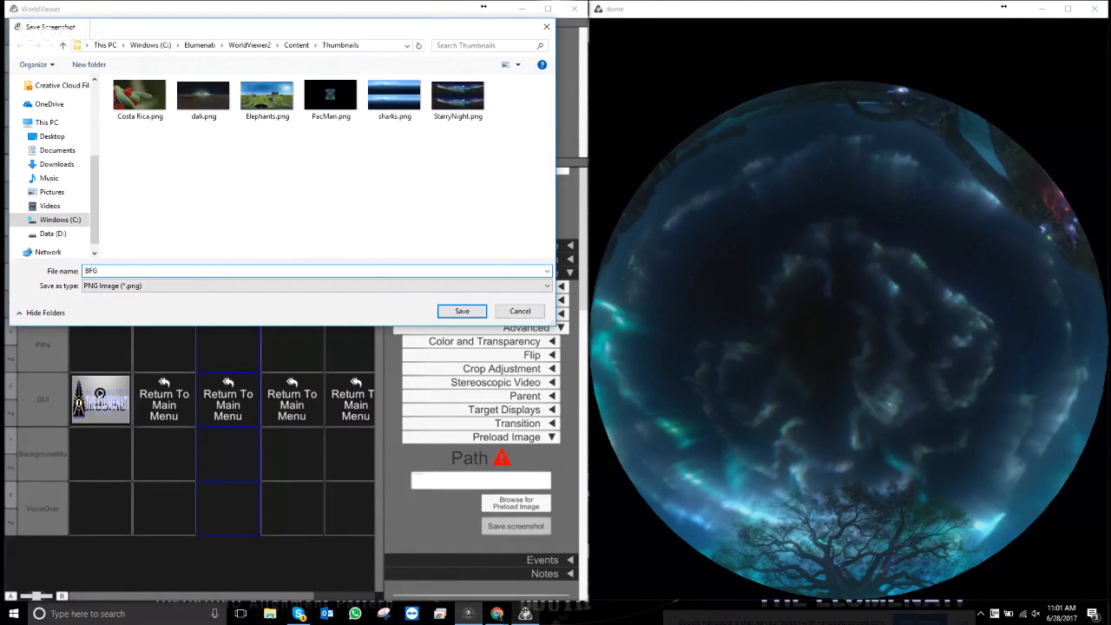
click(463, 310)
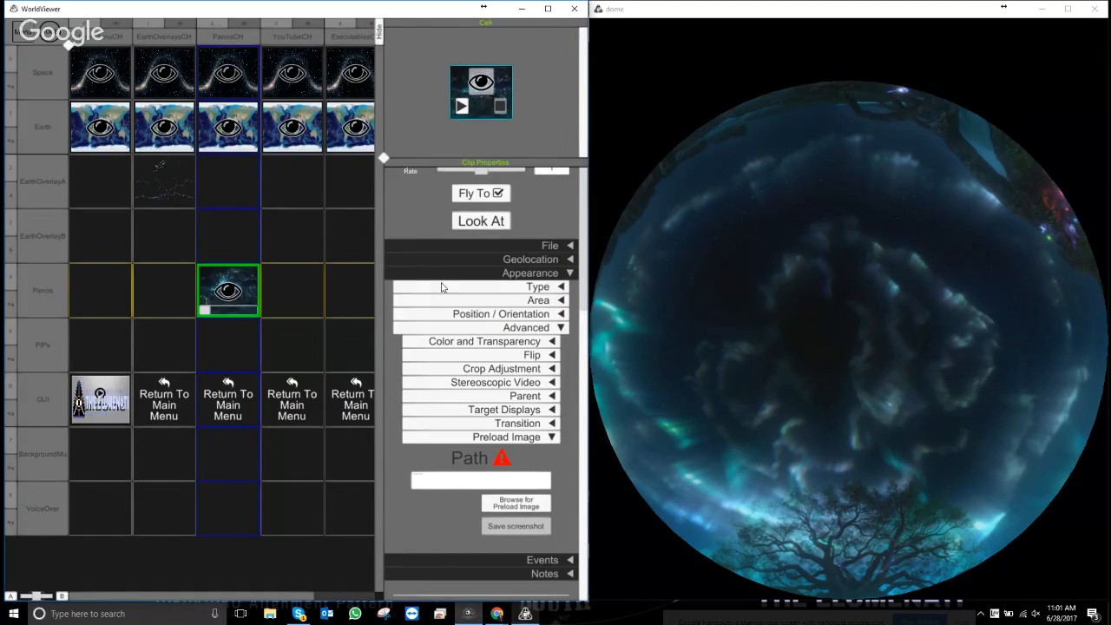
click(569, 273)
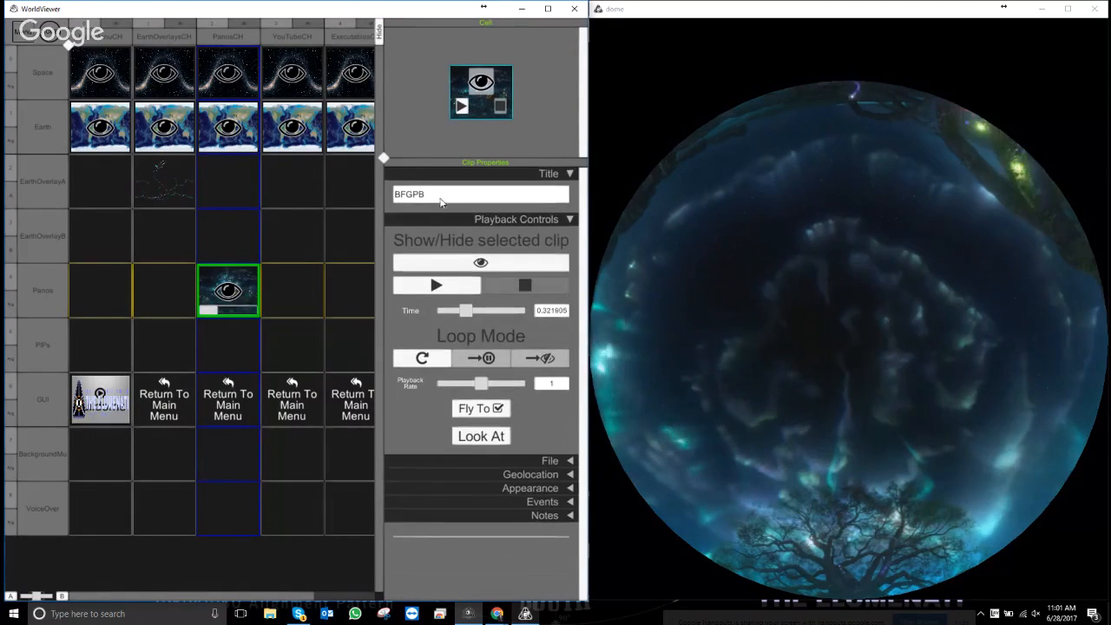
click(498, 408)
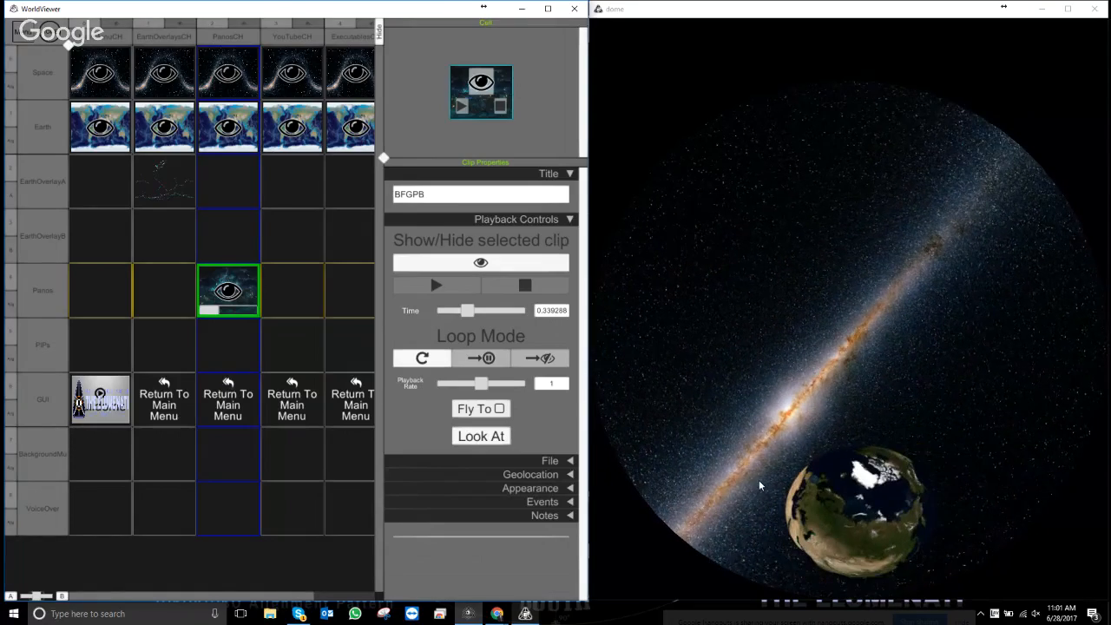
key(Escape)
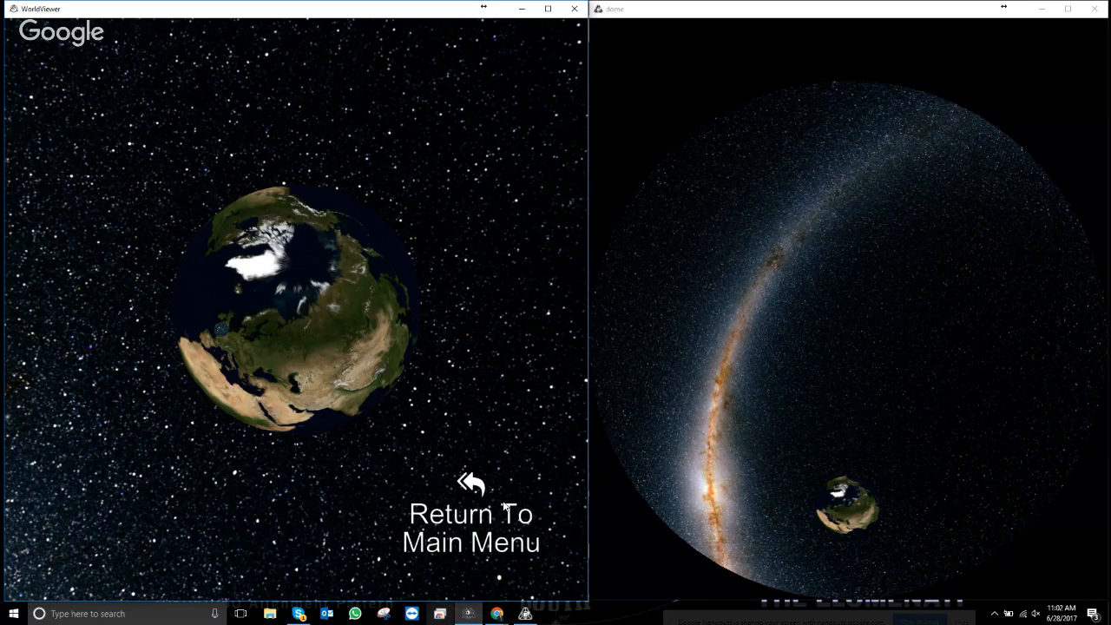
click(477, 489)
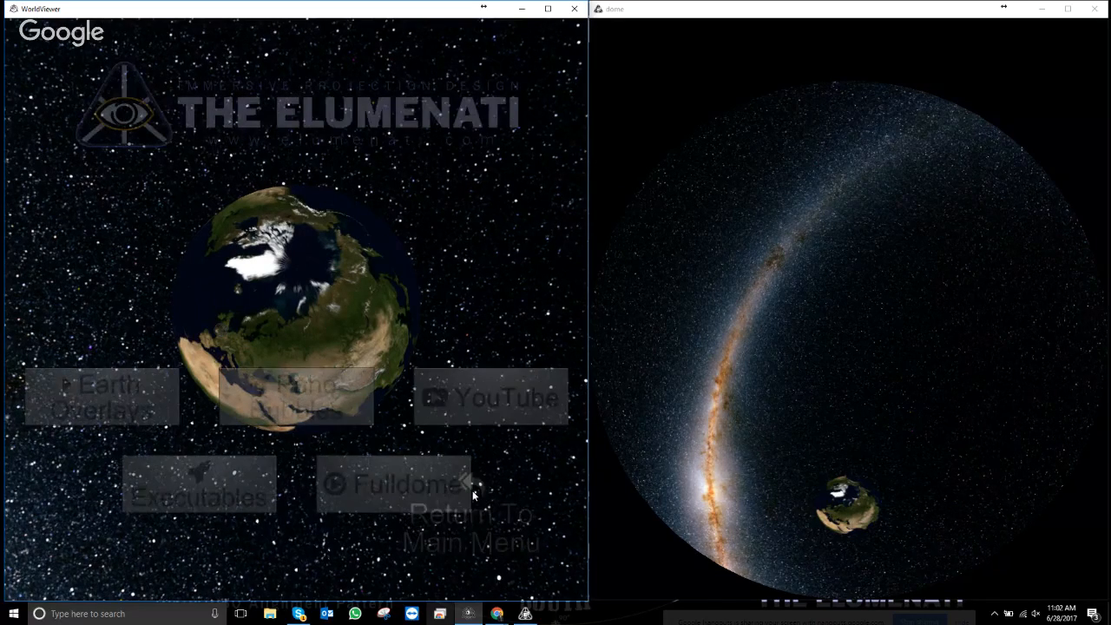
click(361, 405)
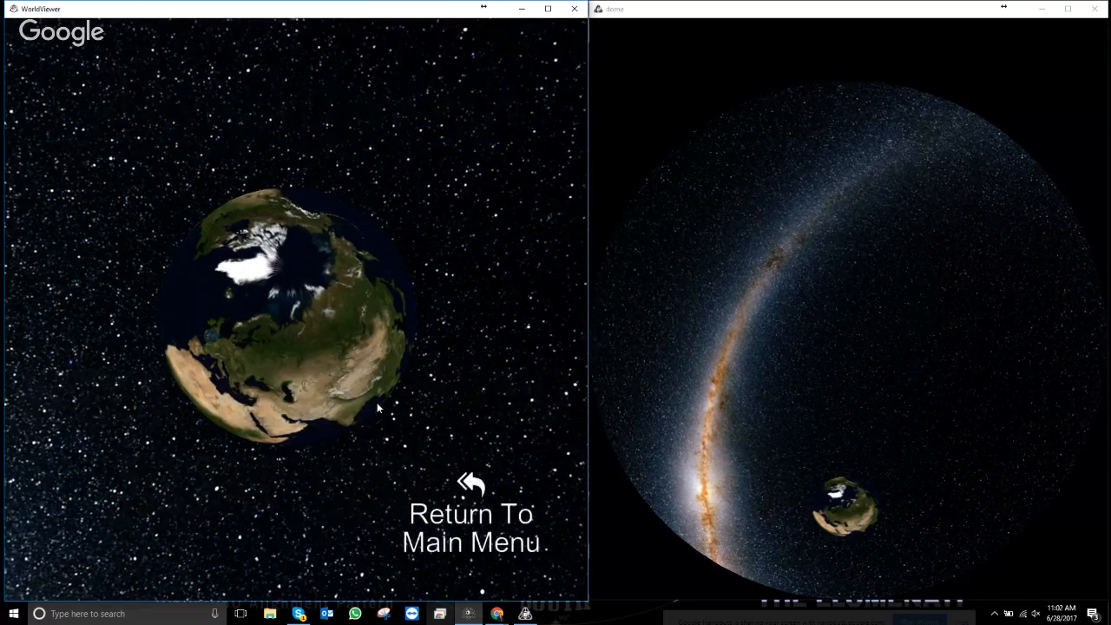
key(Escape)
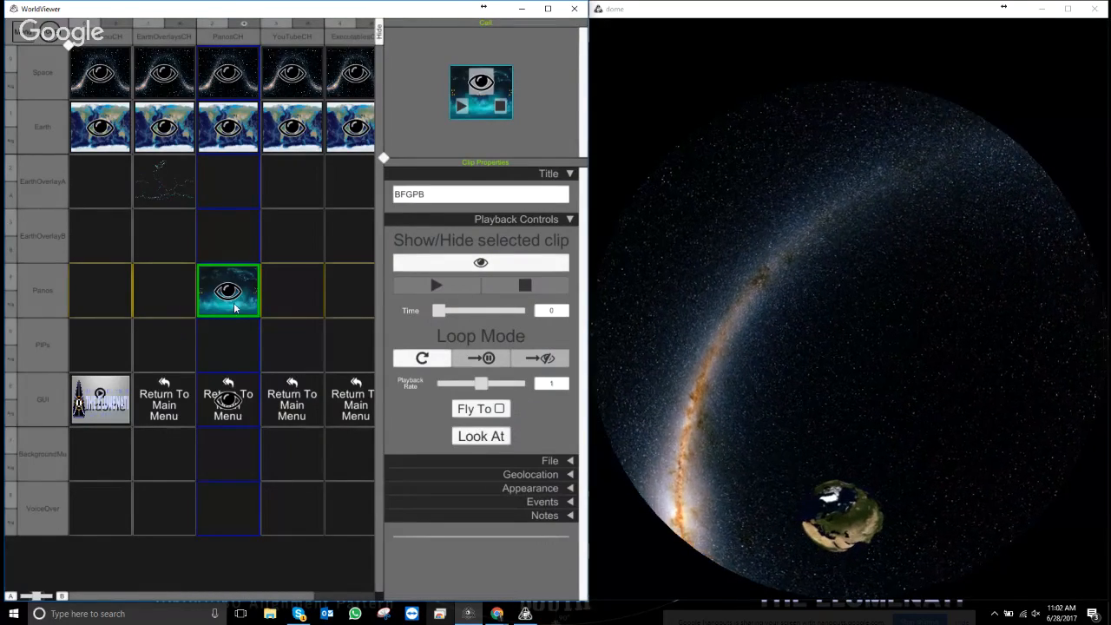
- Load 'Surrounded by Wild Elephants in 4k 360.mp4' from Content\Panos as a new Panos clip
right_click(234, 307)
click(281, 426)
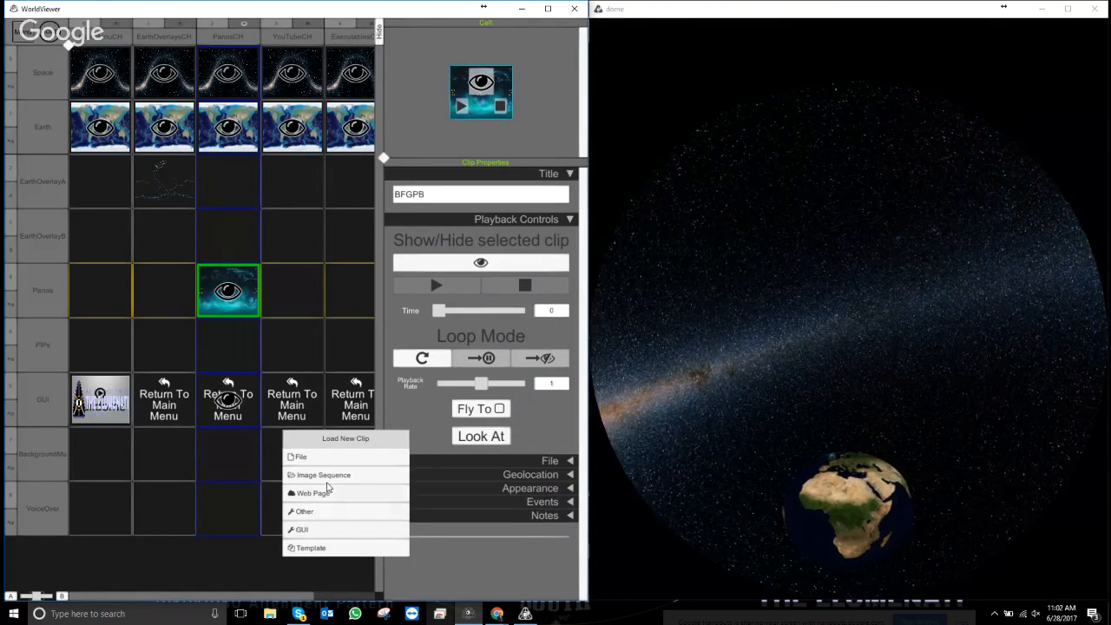
click(323, 457)
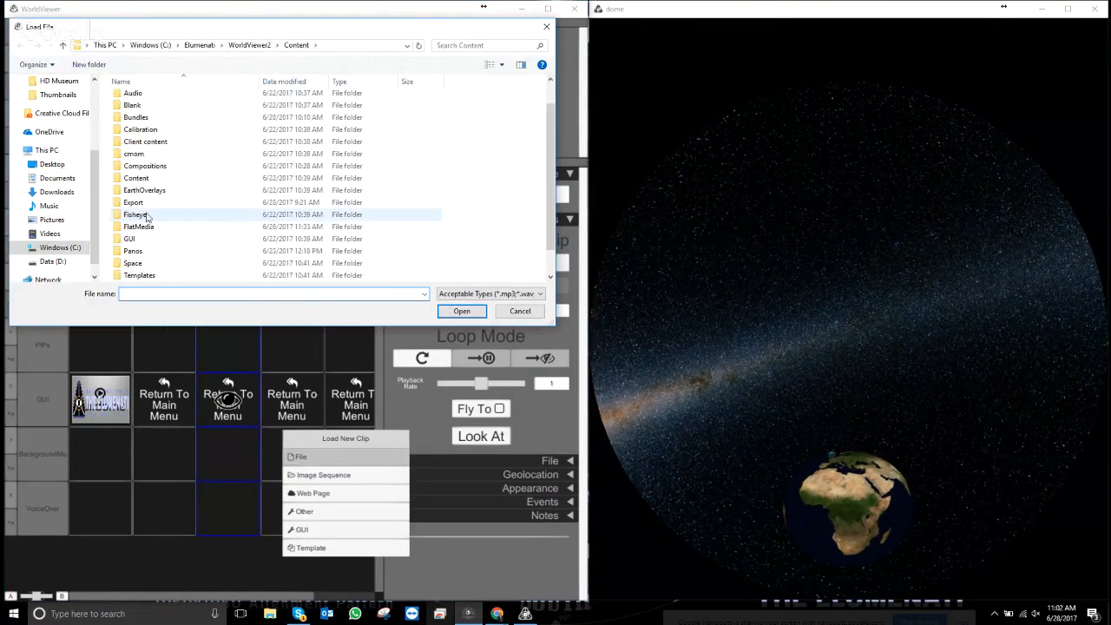
double_click(139, 251)
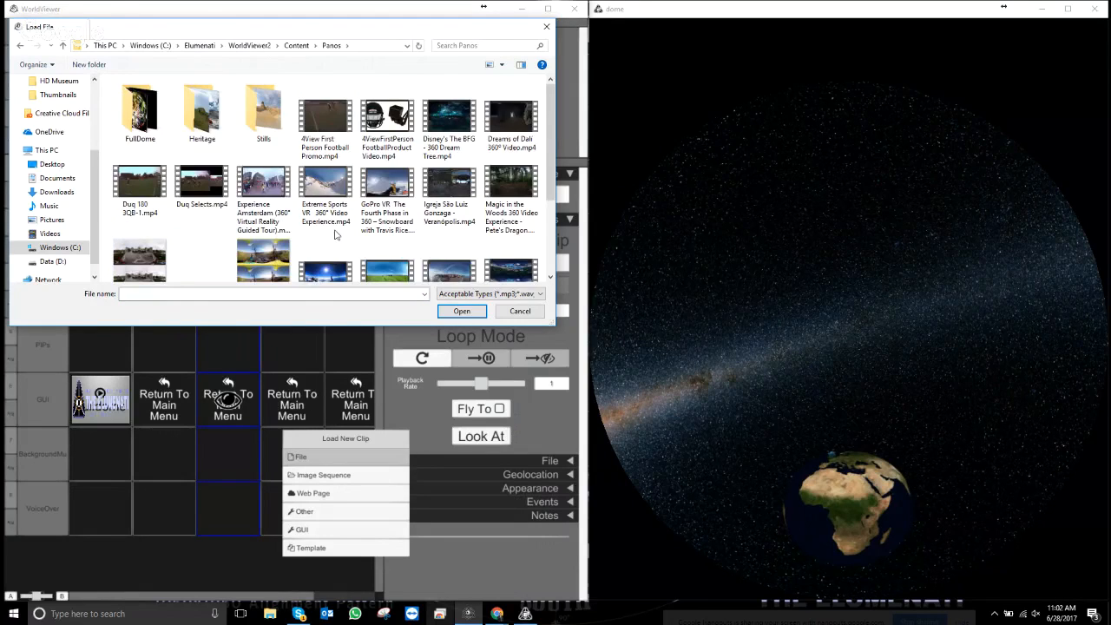
scroll(334, 234, down, 2)
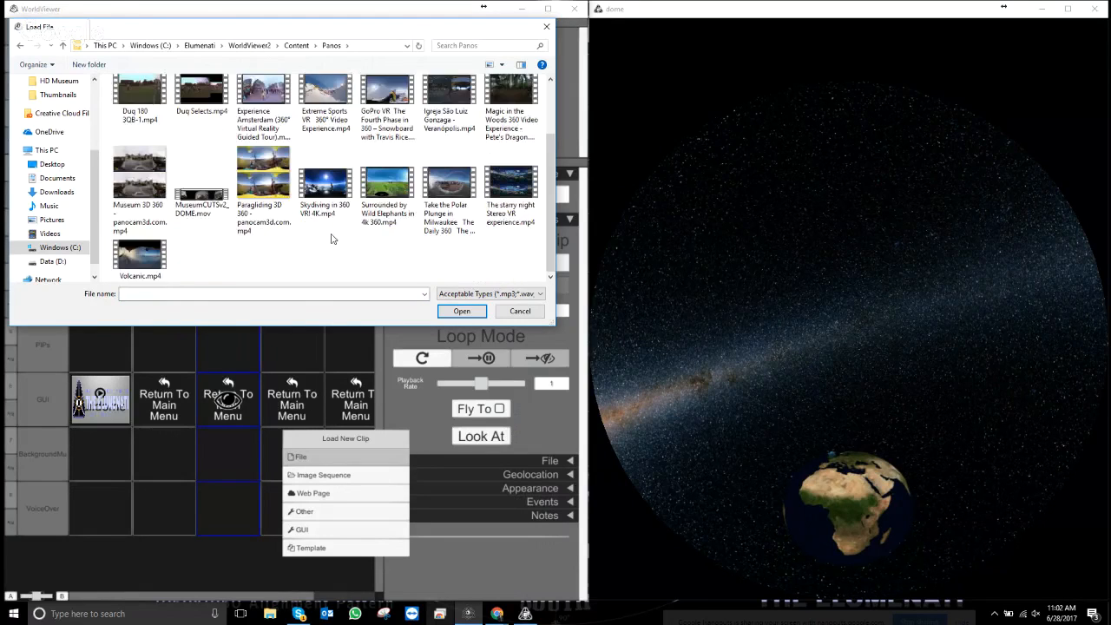
double_click(380, 183)
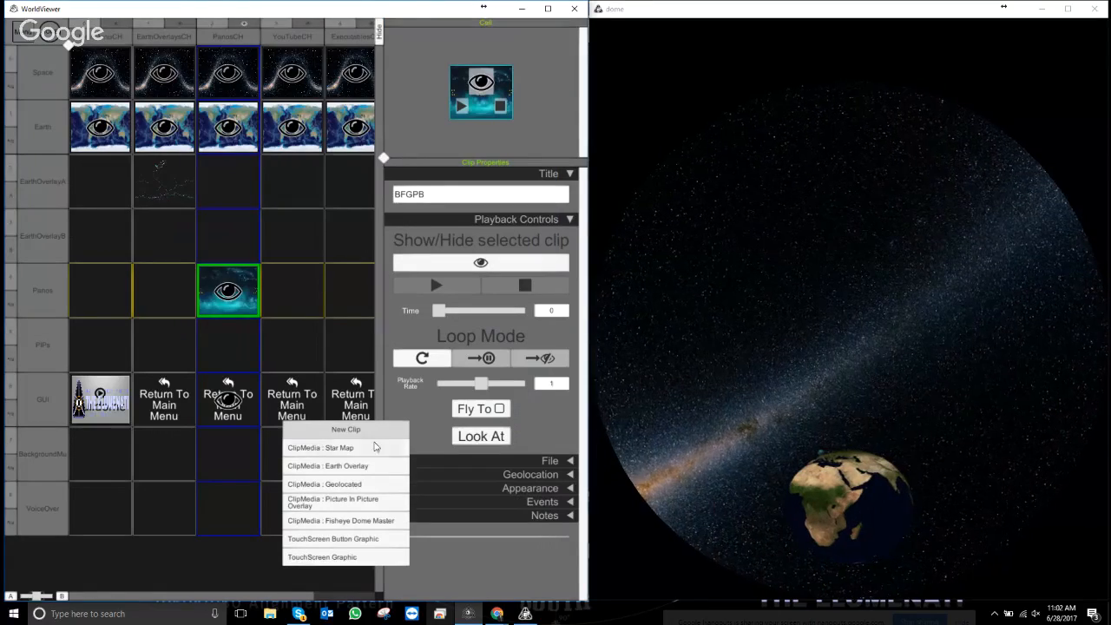
- Pick the clip type for the elephants video and title the new clip ElephantsPB
click(343, 502)
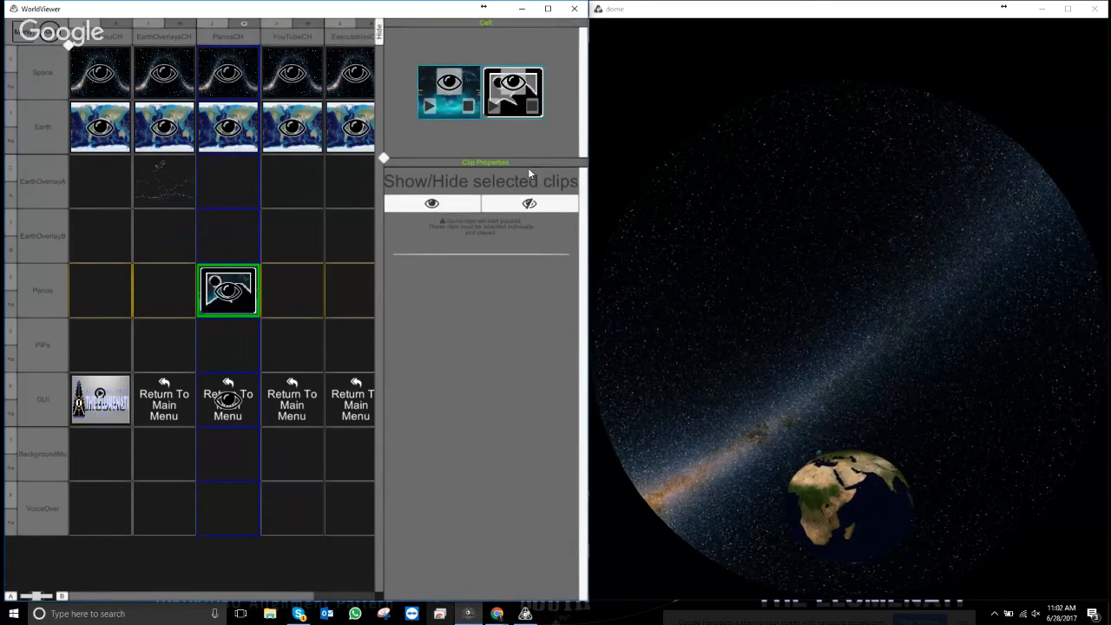
click(512, 111)
click(557, 197)
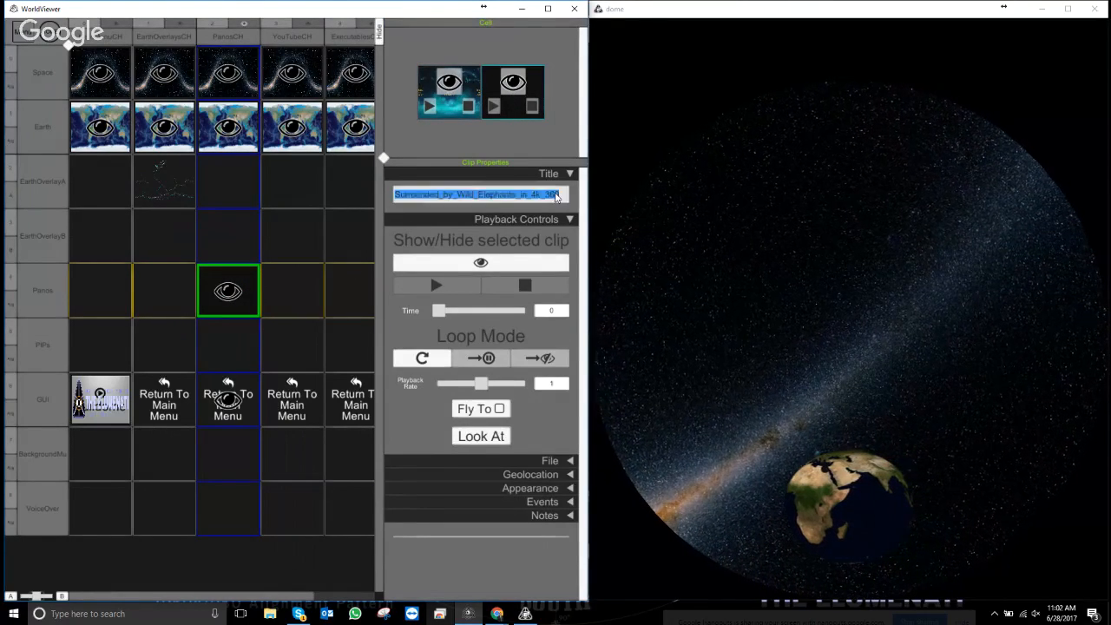
text(e)
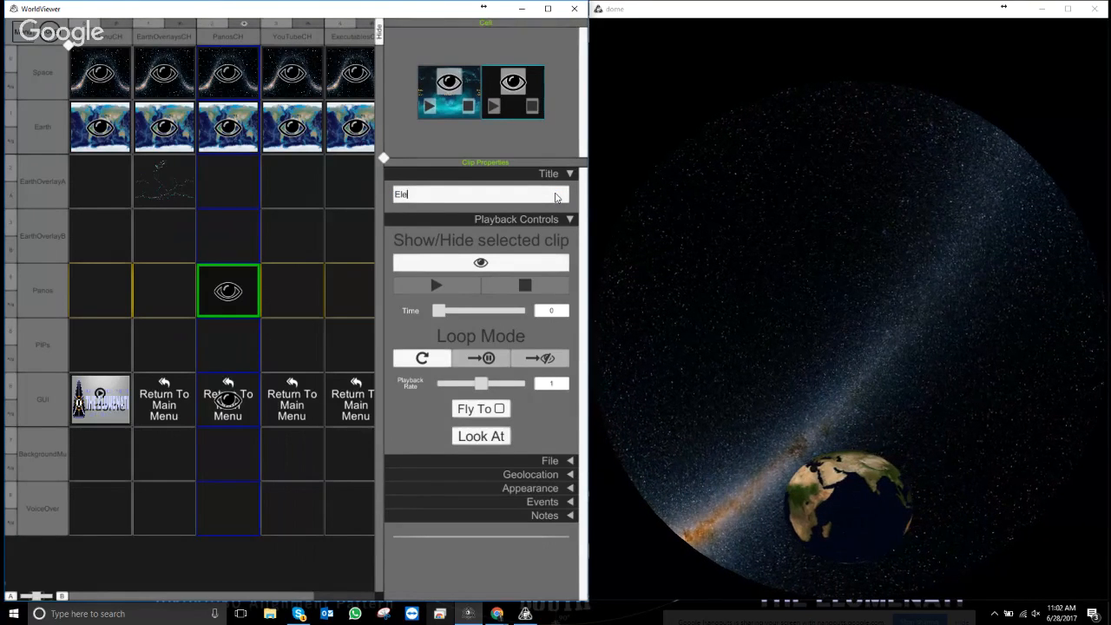
text(lephantsPB)
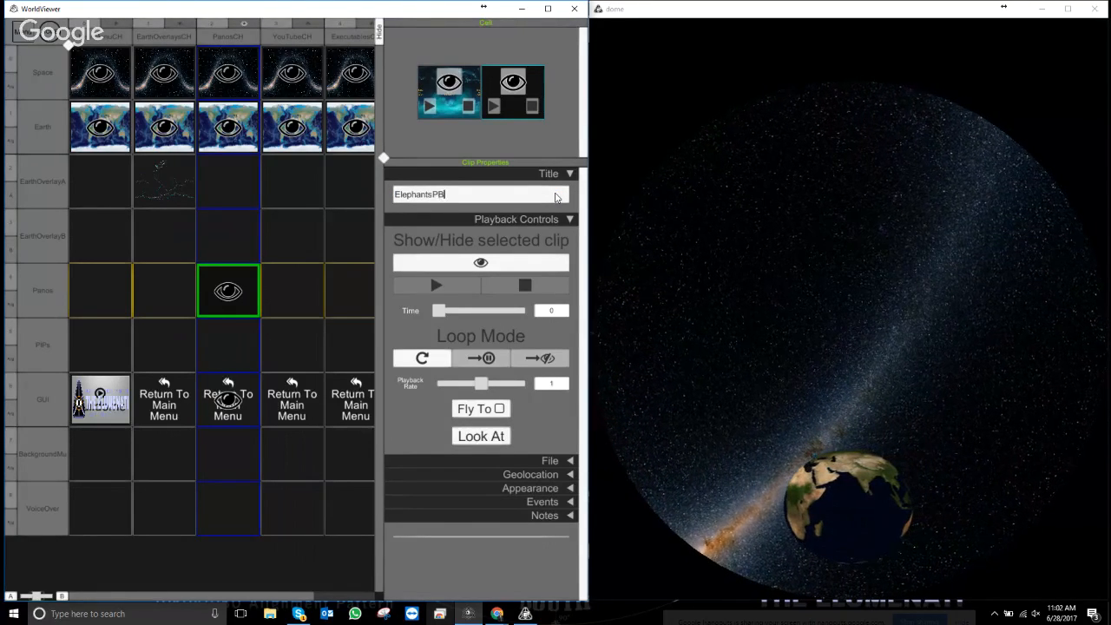
- Set the clip's Geolocation Location Name to South Africa
click(570, 220)
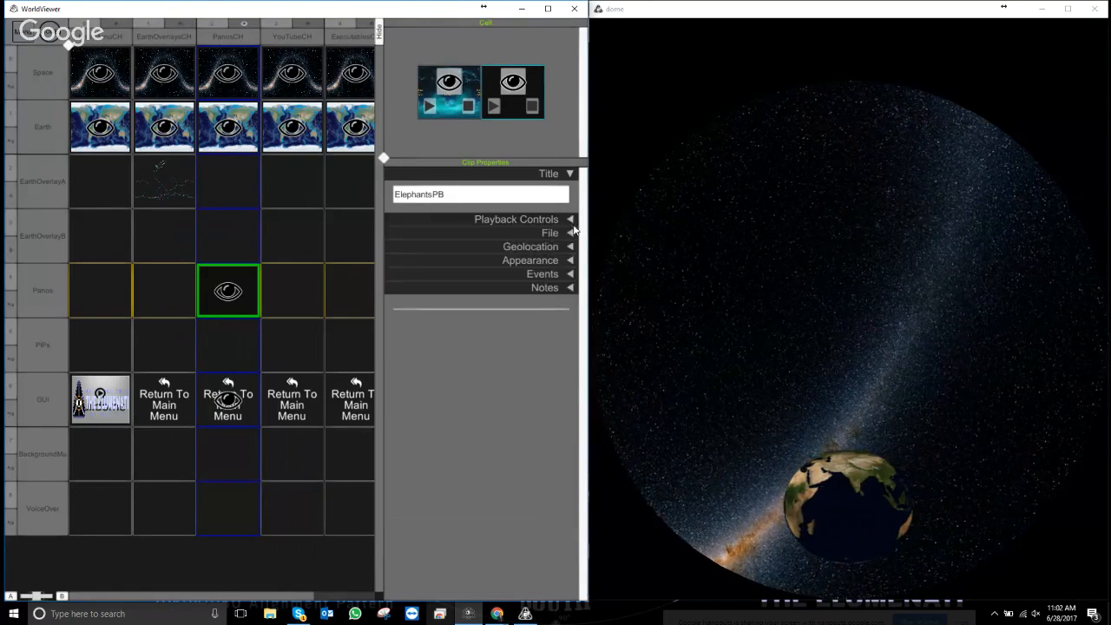
click(570, 247)
click(505, 291)
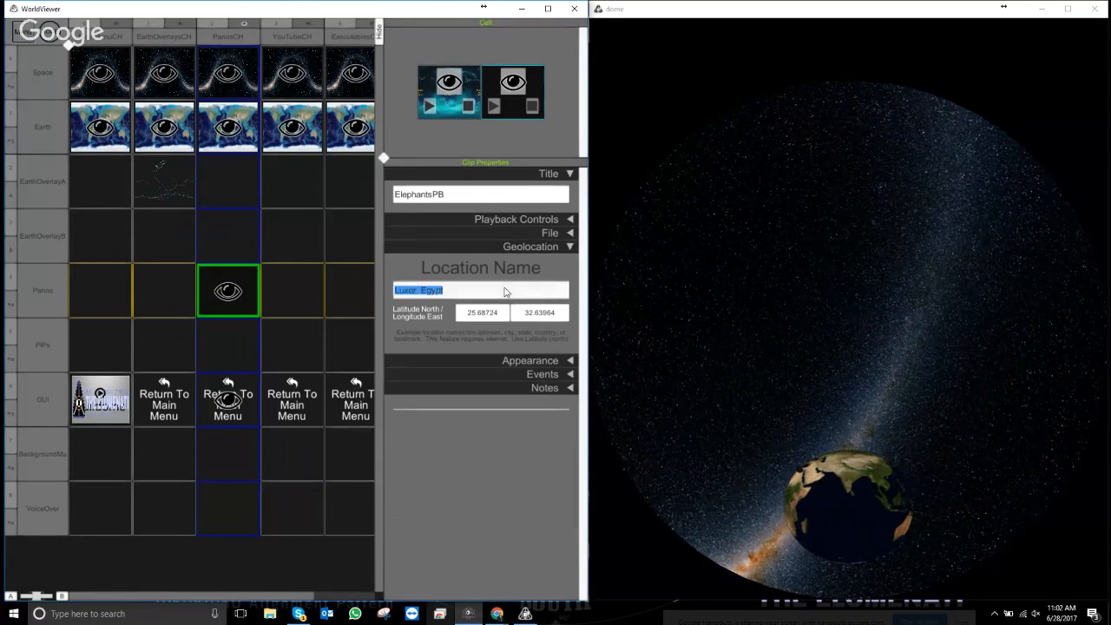
text(South Africa)
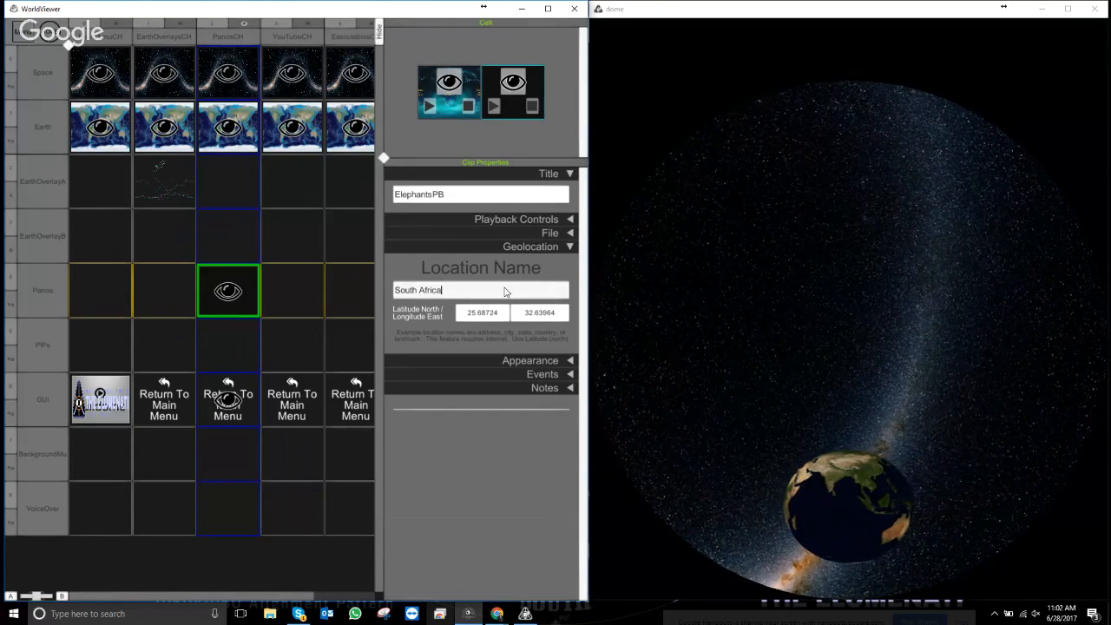
click(570, 246)
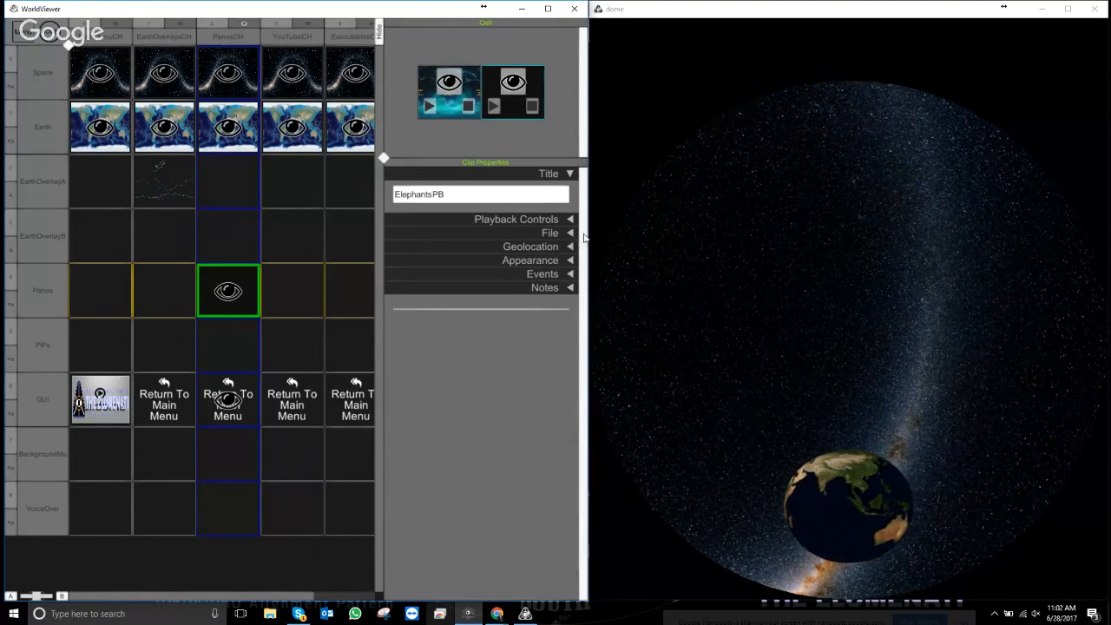
click(566, 220)
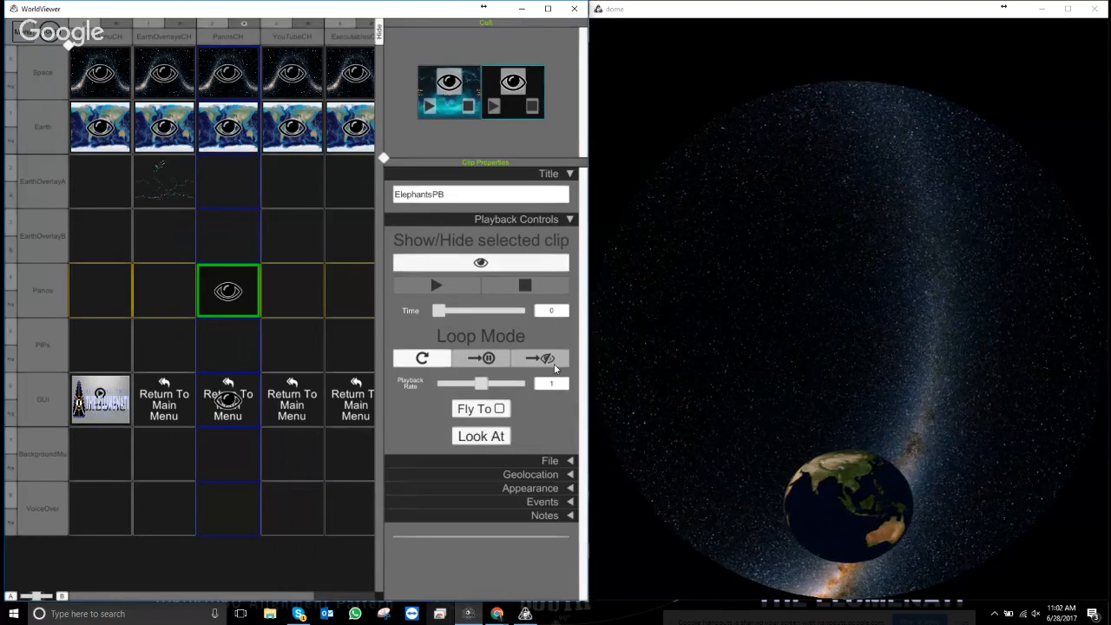
- Enable Fly To, set playback rate to about 1.437 and play ElephantsPB from time 0.295
click(499, 408)
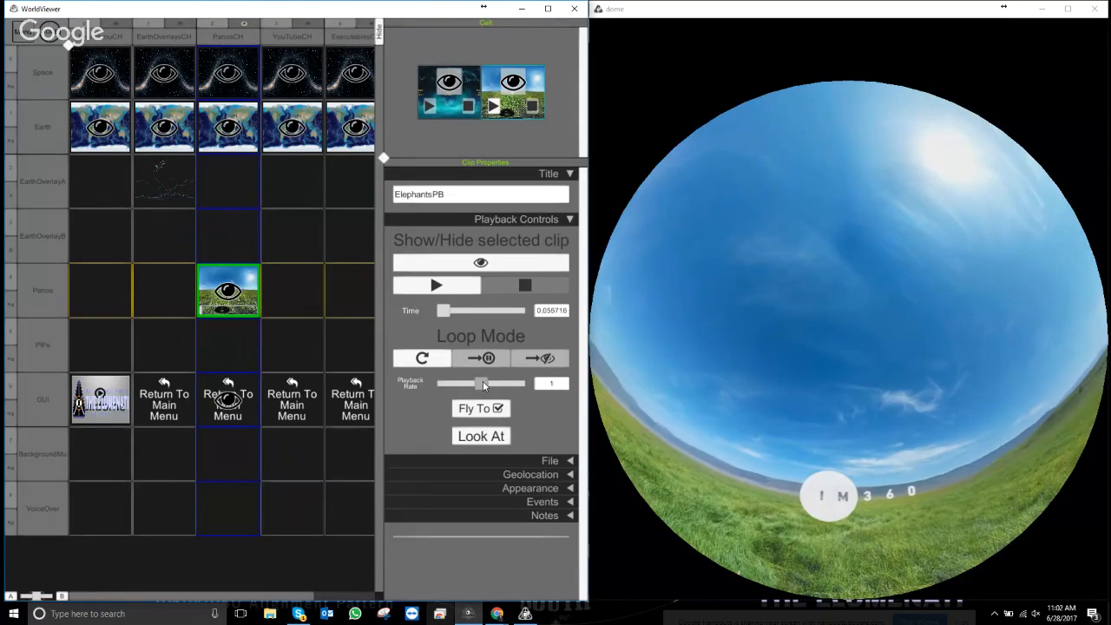
drag(483, 381, 506, 383)
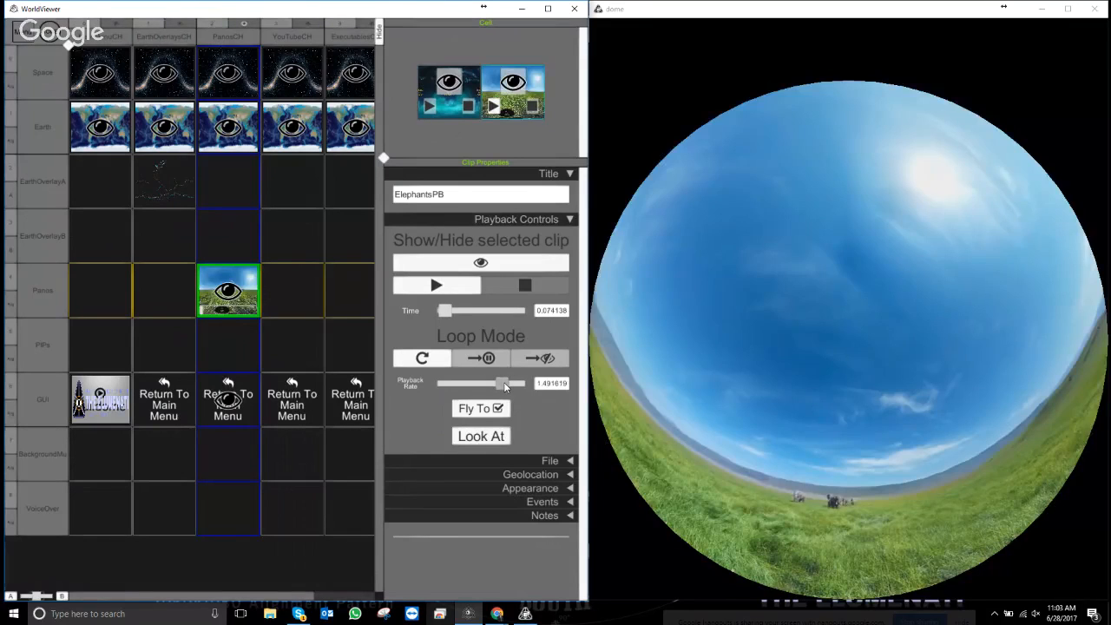
drag(508, 384, 502, 384)
click(476, 289)
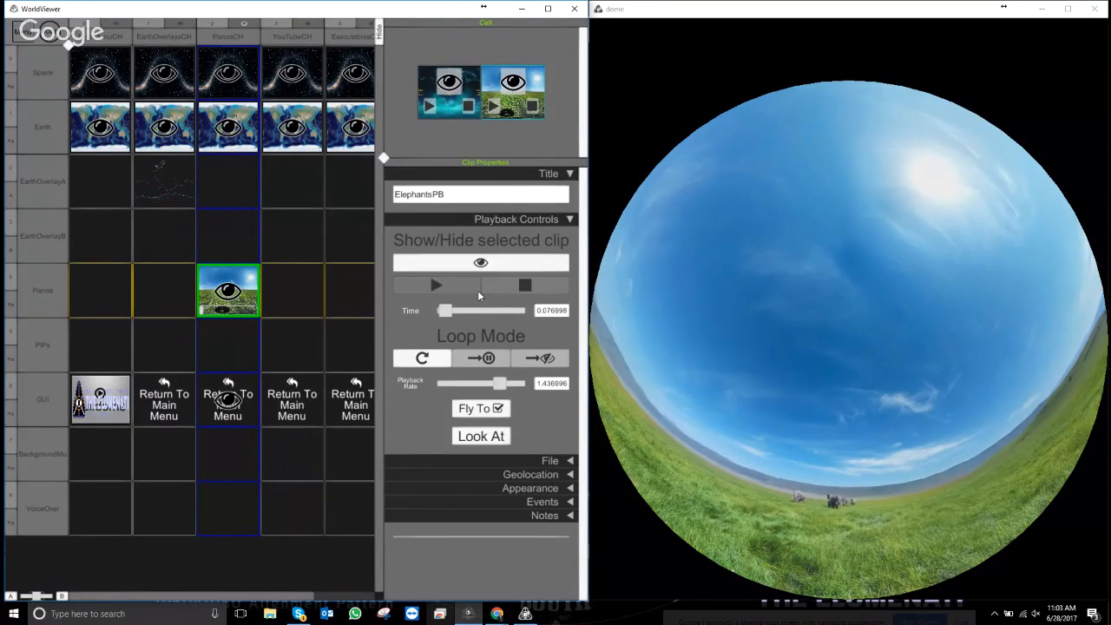
drag(450, 314, 473, 316)
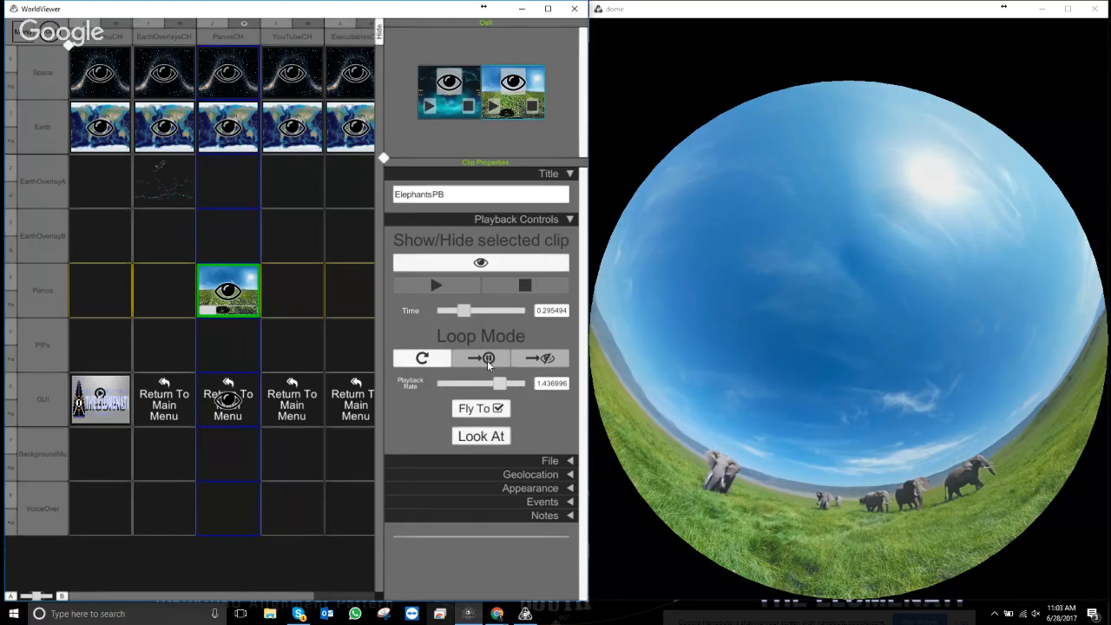
- Set ElephantsPB's Loop Mode to hide the clip when it finishes
click(547, 359)
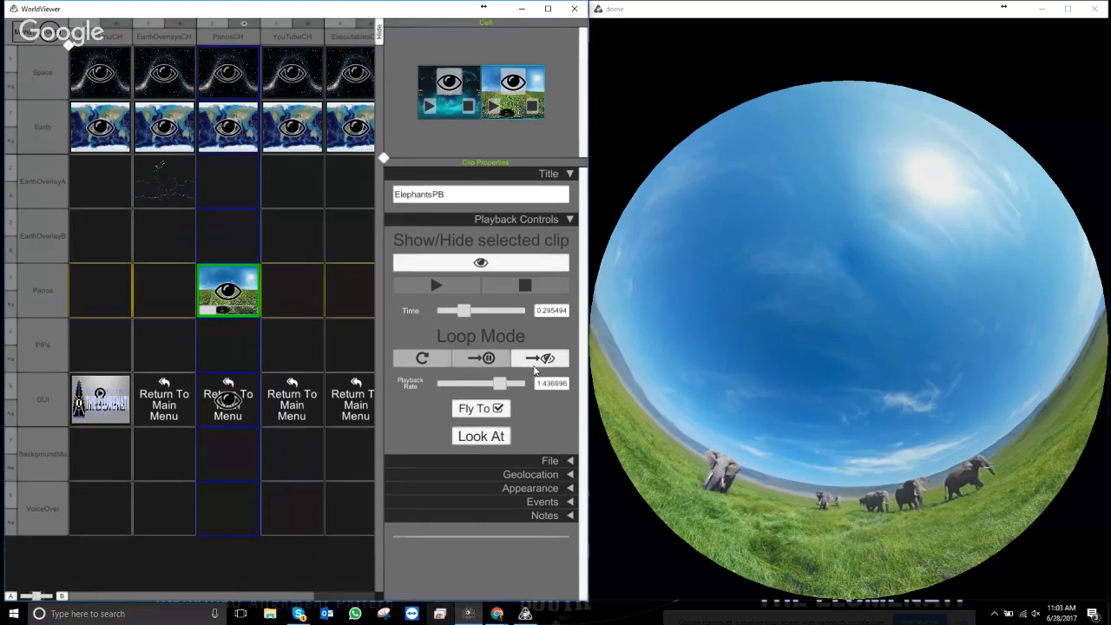
click(490, 360)
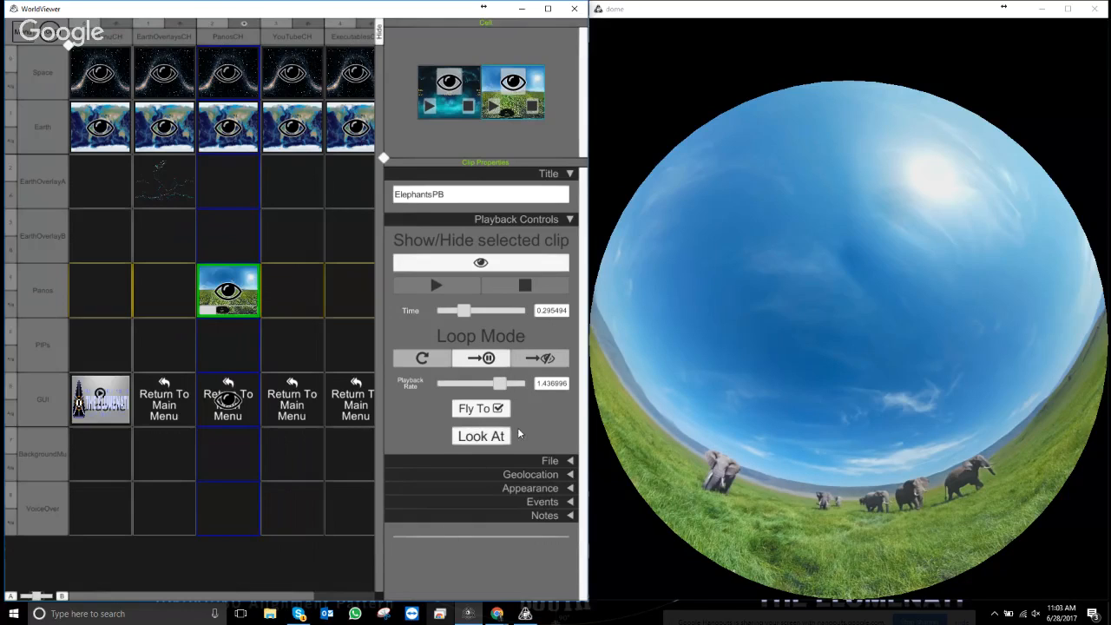
click(525, 361)
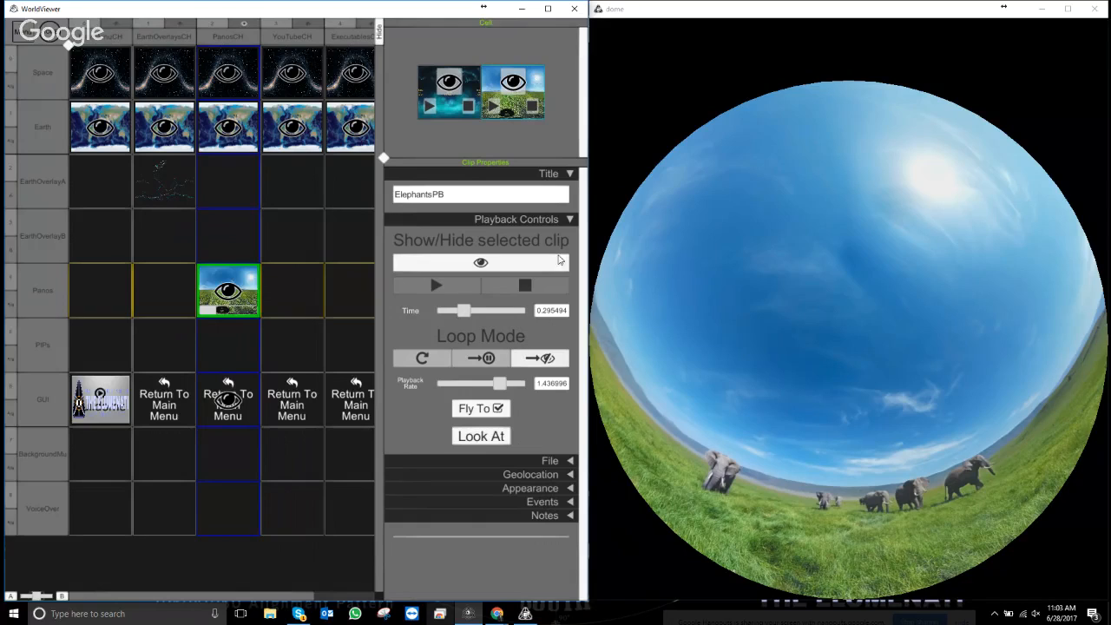
- Expand ElephantsPB's Appearance > Advanced > Preload Image settings
click(570, 515)
click(567, 501)
click(567, 501)
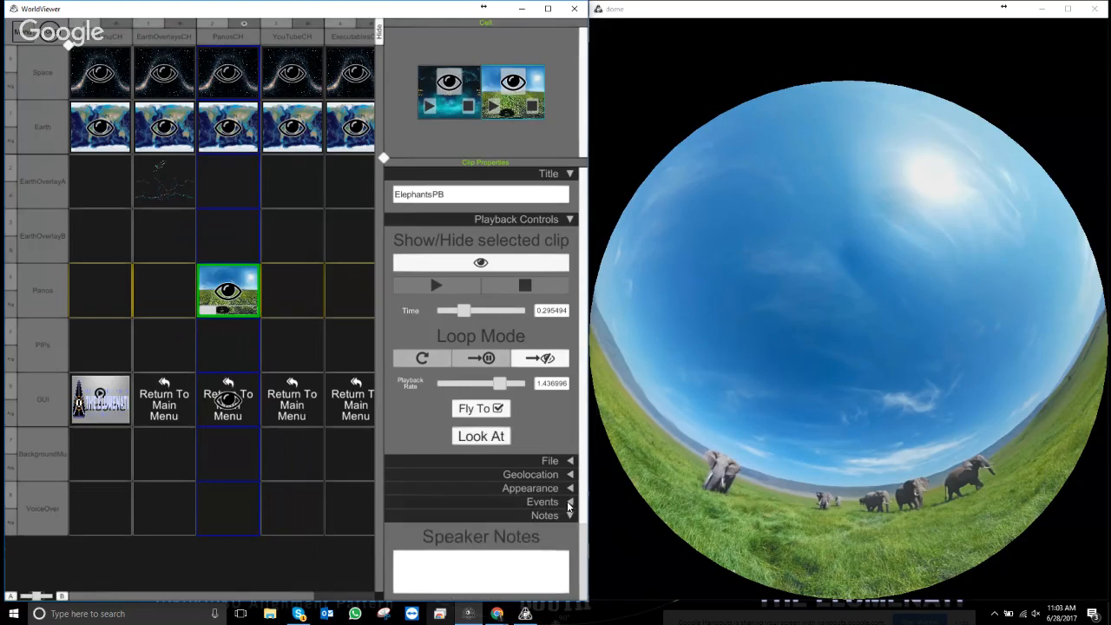
click(570, 516)
click(569, 488)
click(561, 542)
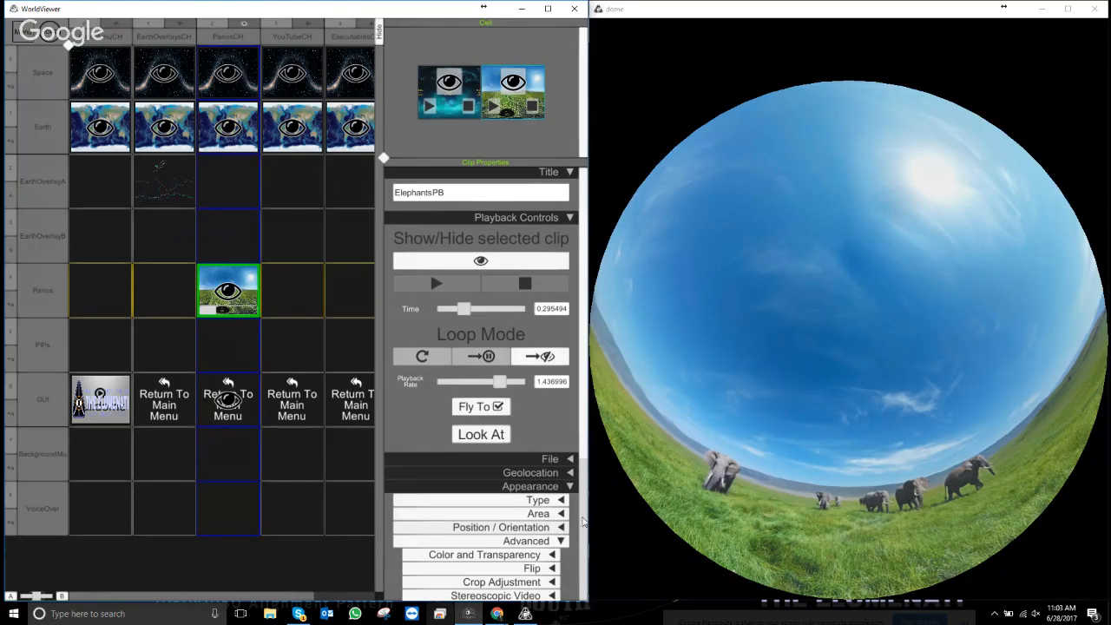
drag(583, 436, 580, 539)
- Save a dome screenshot over Elephants.png in Thumbnails as the preload image, confirming replacement
click(516, 590)
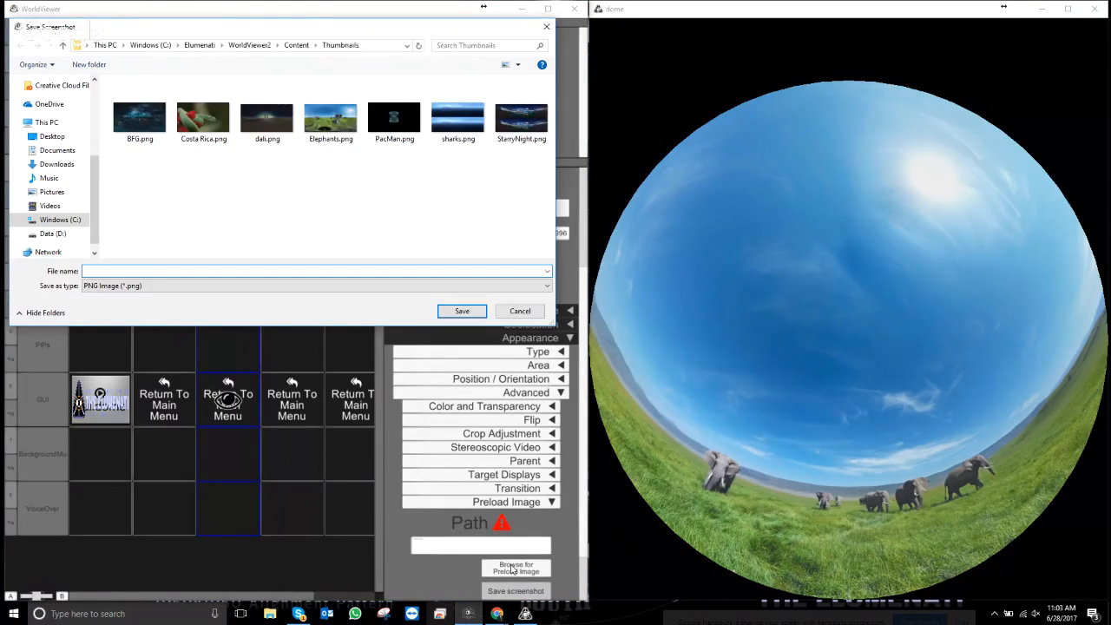
click(319, 127)
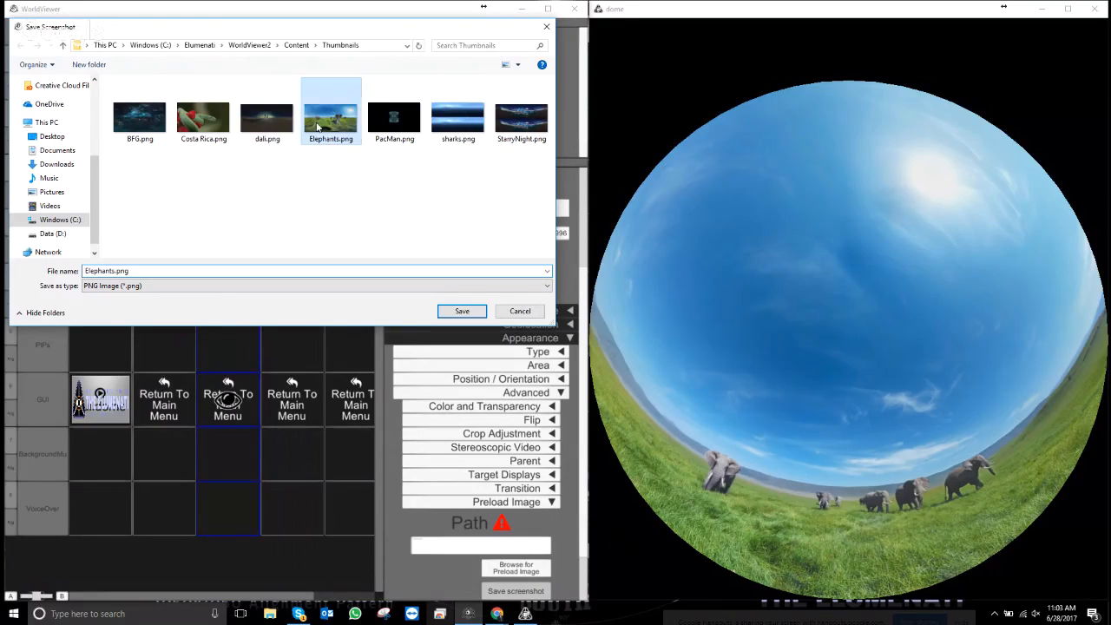
click(452, 311)
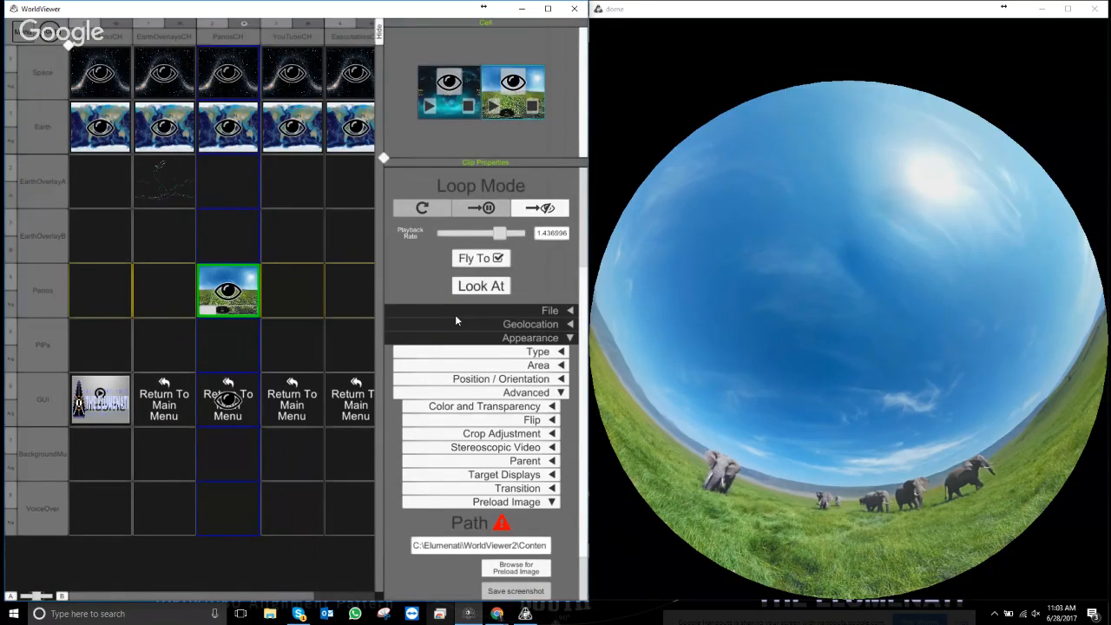
click(569, 338)
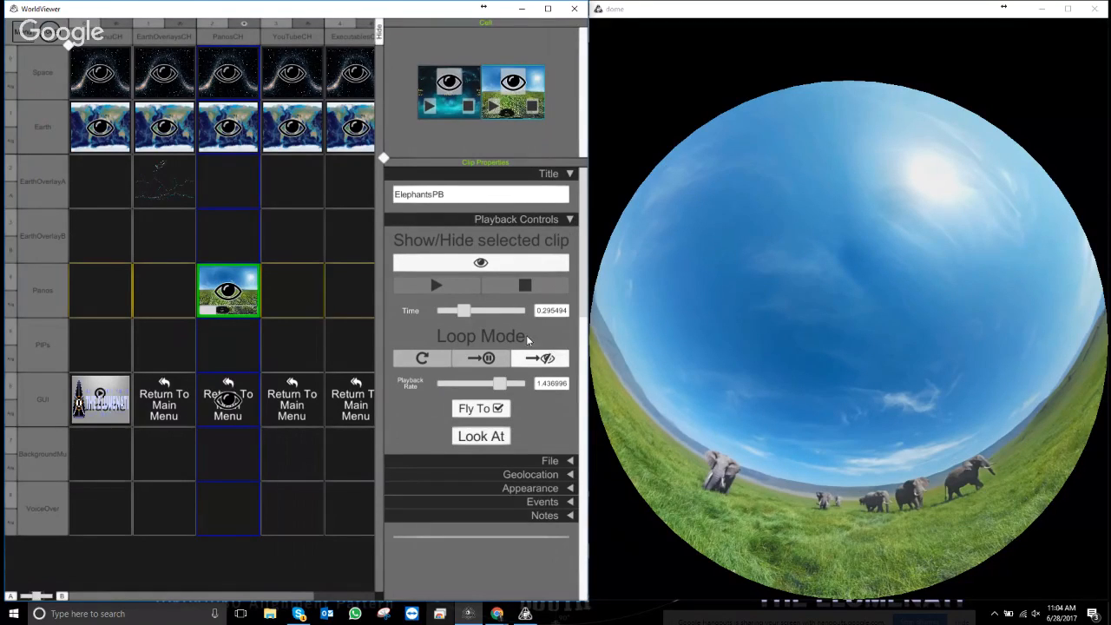
- Check the Fly To OSC command, then set ElephantsPB's Loop Mode to pause at end
right_click(499, 409)
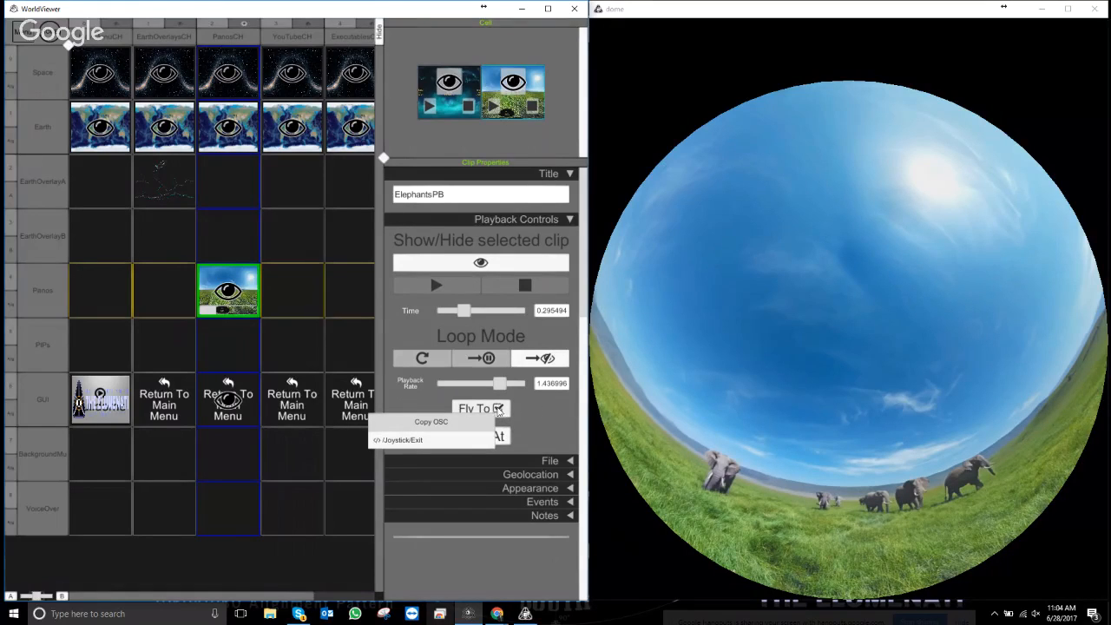
click(380, 441)
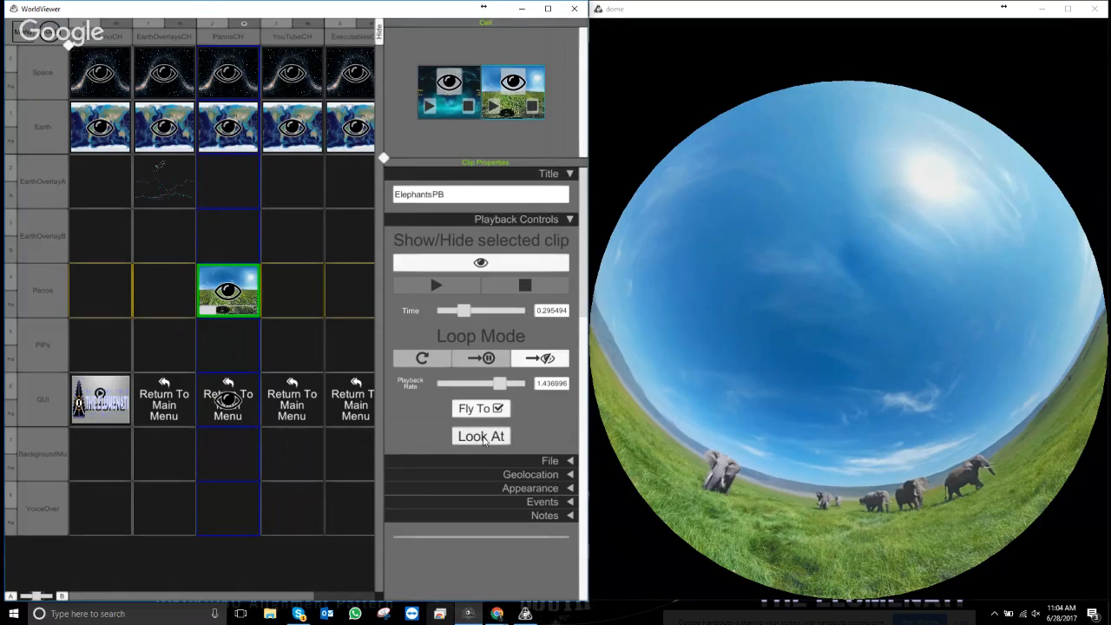
click(571, 501)
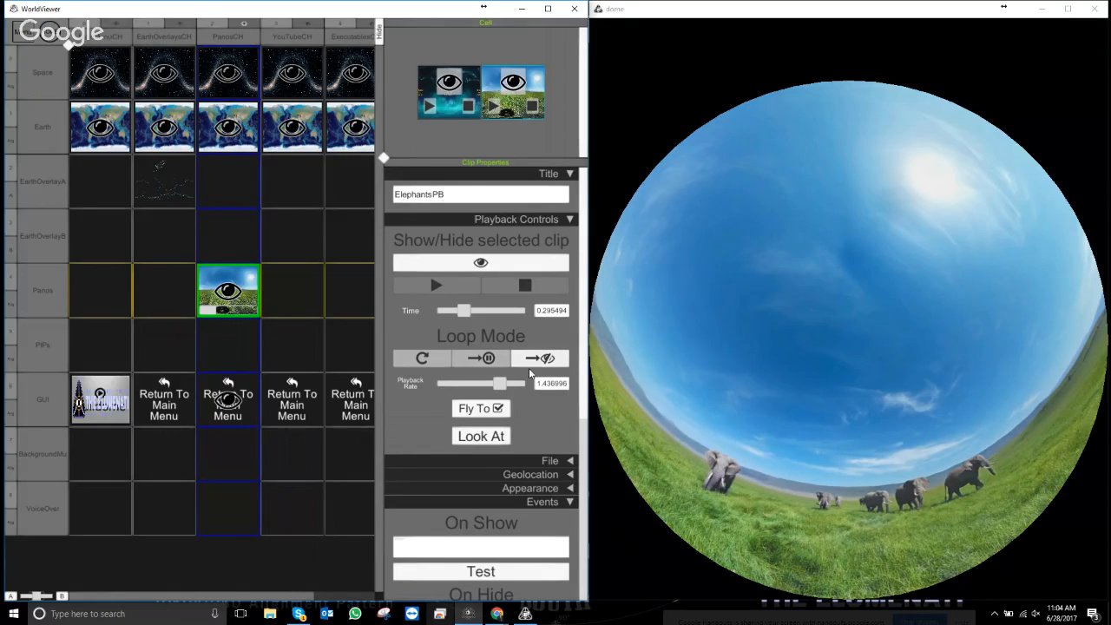
click(487, 361)
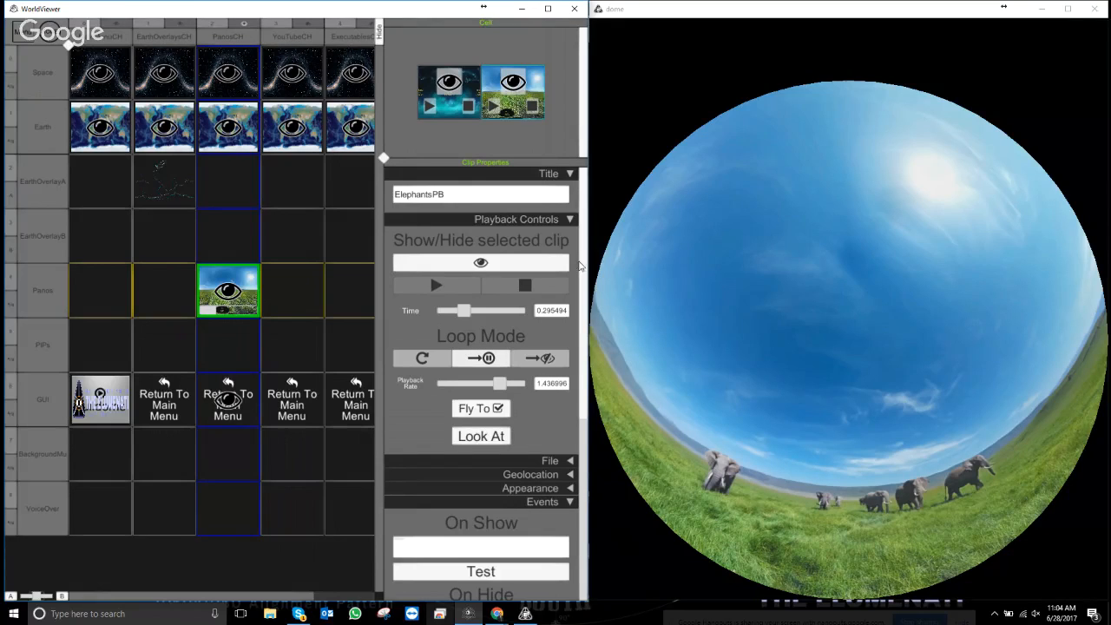
- Set the On Pause event to /Joystick/Exit and view the Look At OSC command
scroll(586, 375, down, 3)
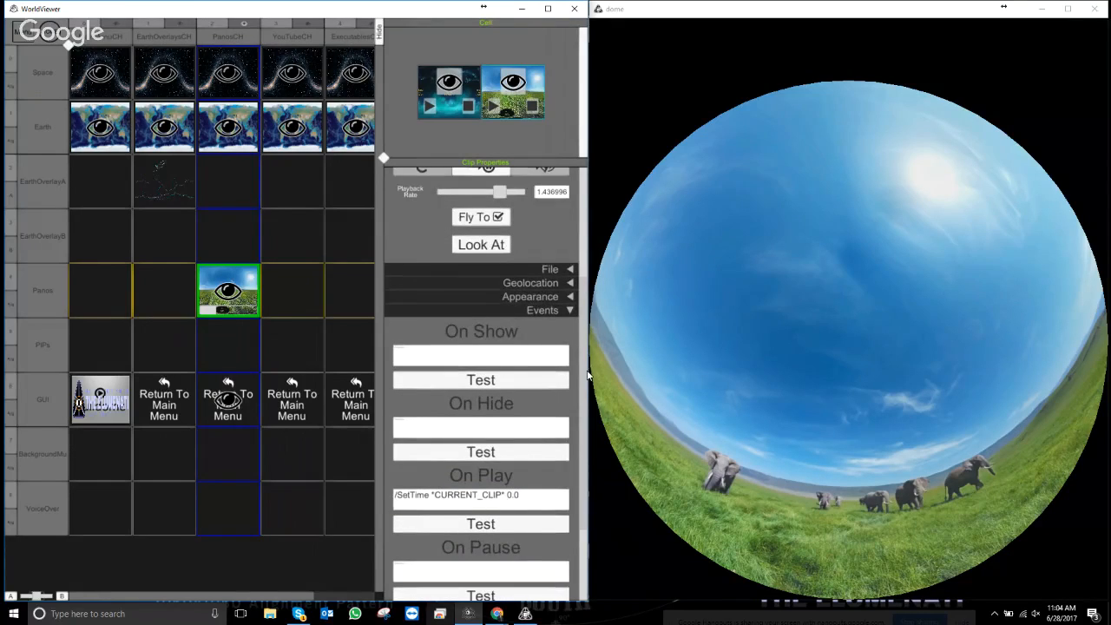
scroll(587, 375, down, 2)
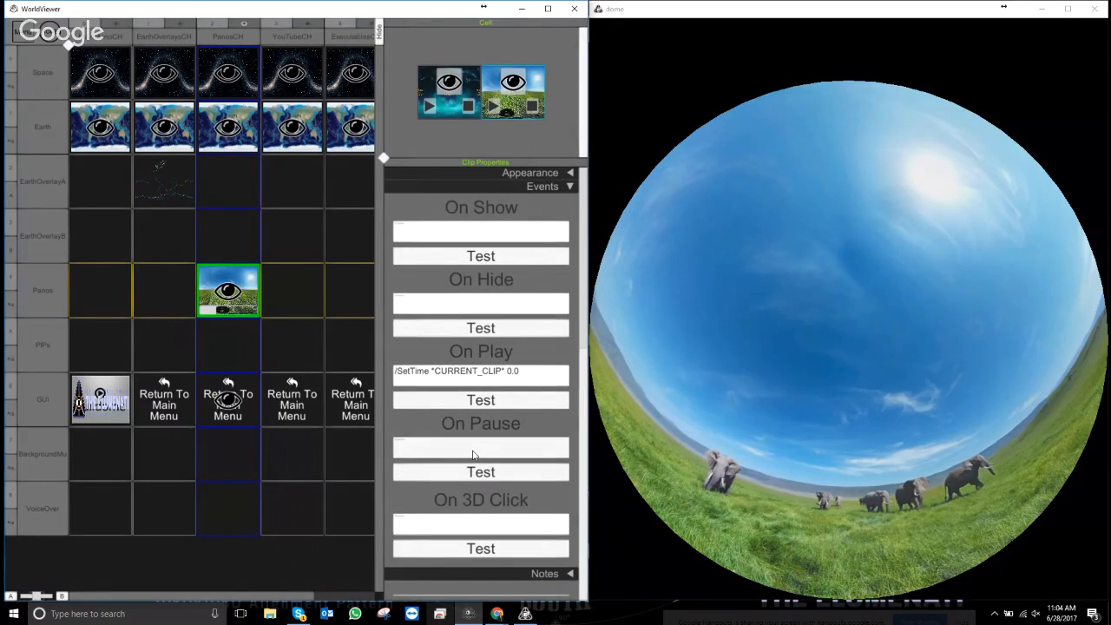
right_click(473, 454)
click(408, 482)
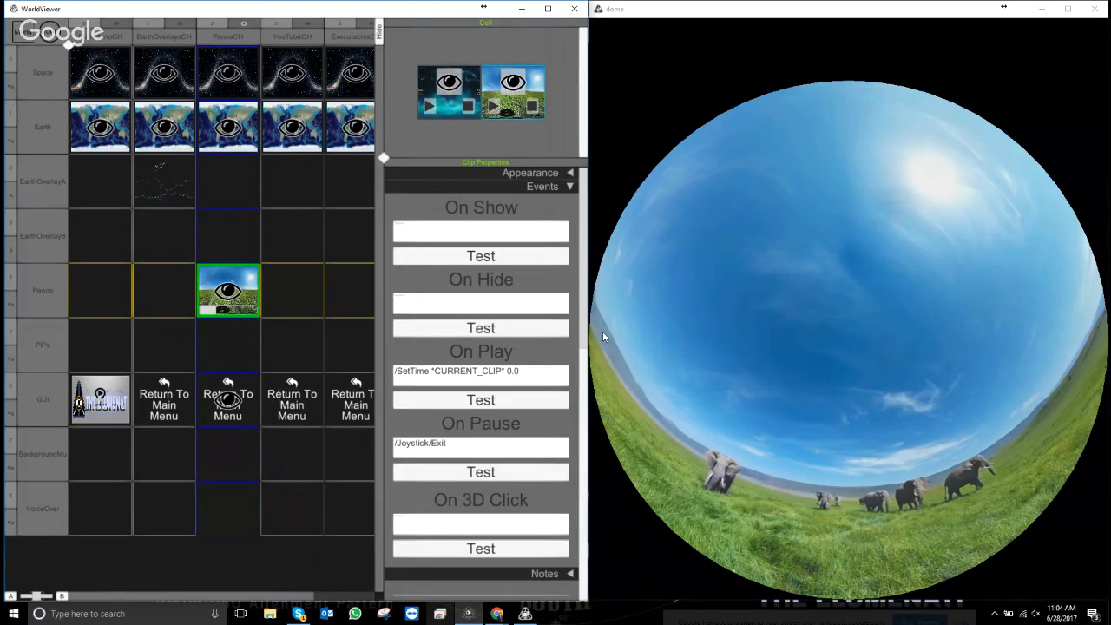
click(568, 187)
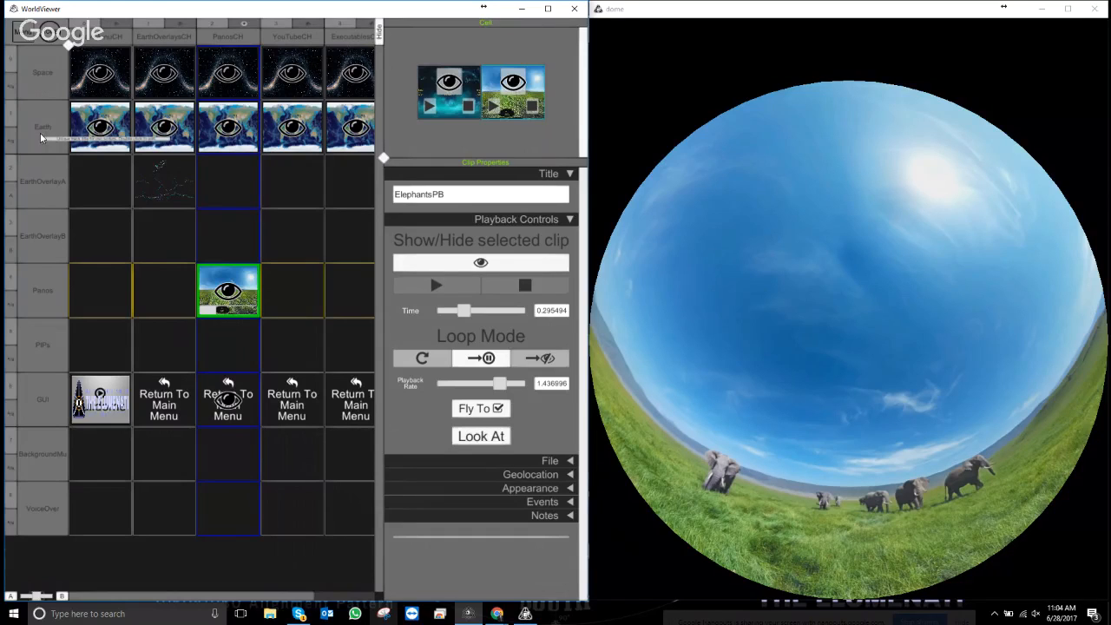
right_click(498, 435)
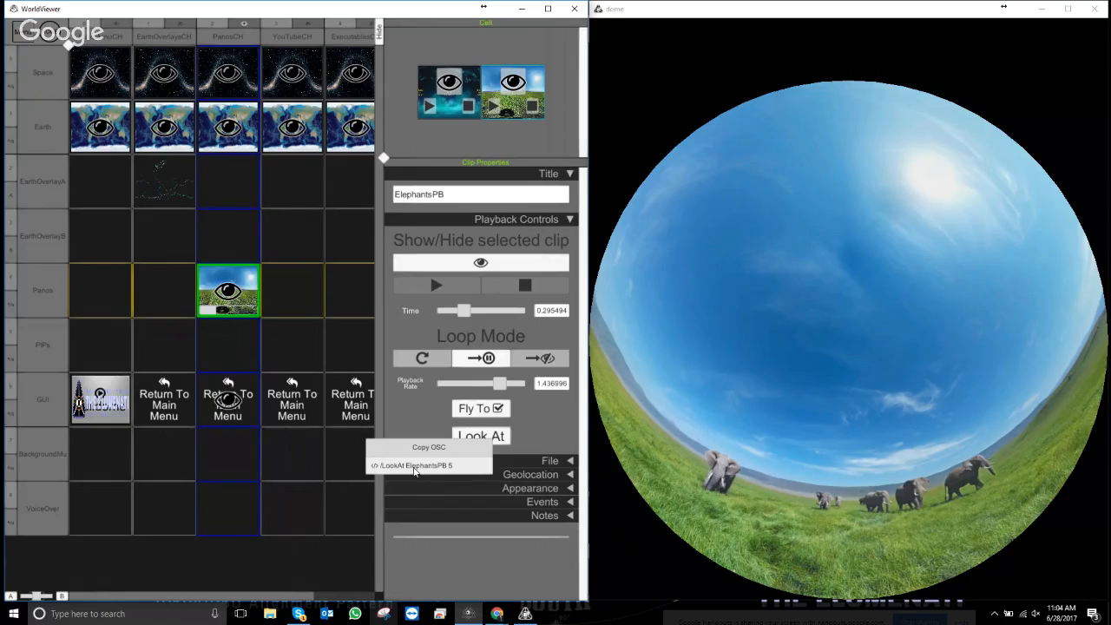
click(414, 467)
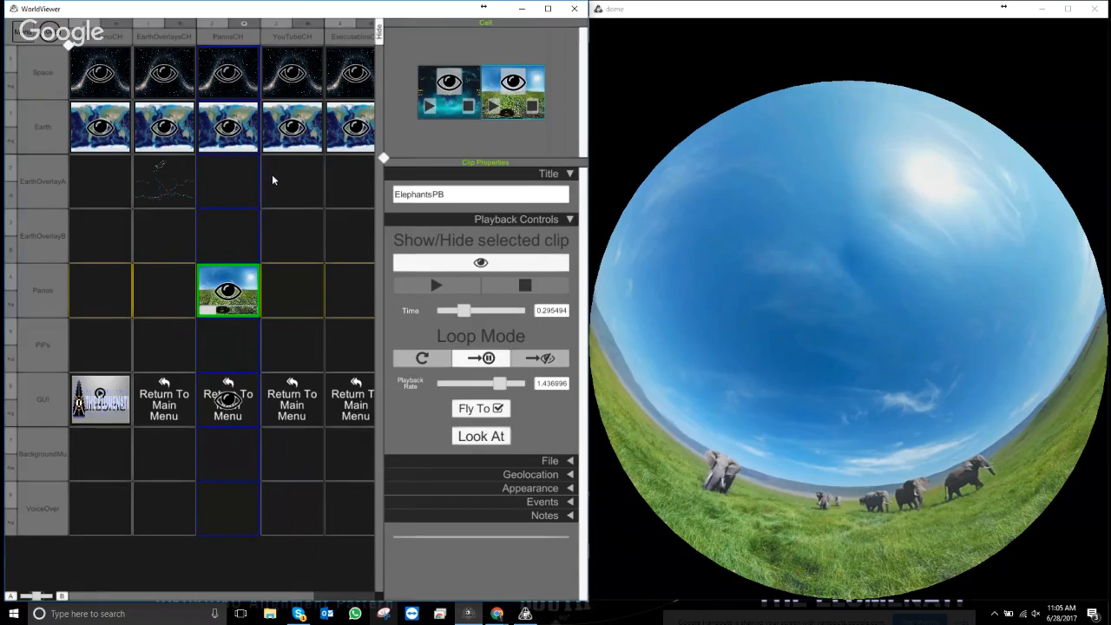
- Select the YouTubeCH chapter and show it, replacing the elephants panorama with space and Earth
click(291, 38)
click(313, 24)
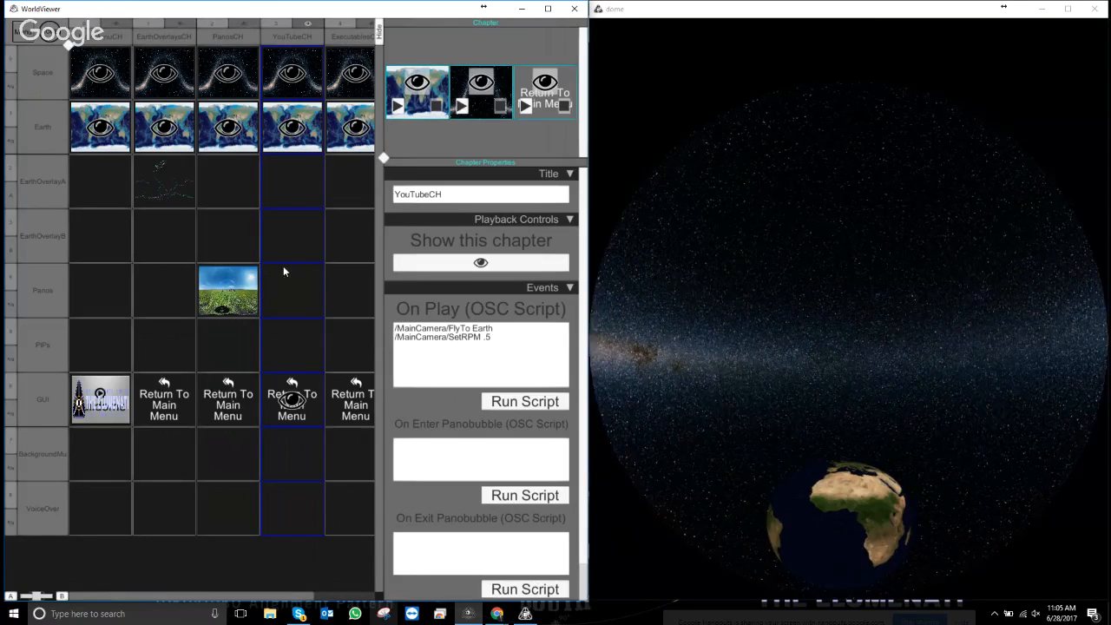
- Switch to Chrome and load youtube.com in a new tab
click(495, 614)
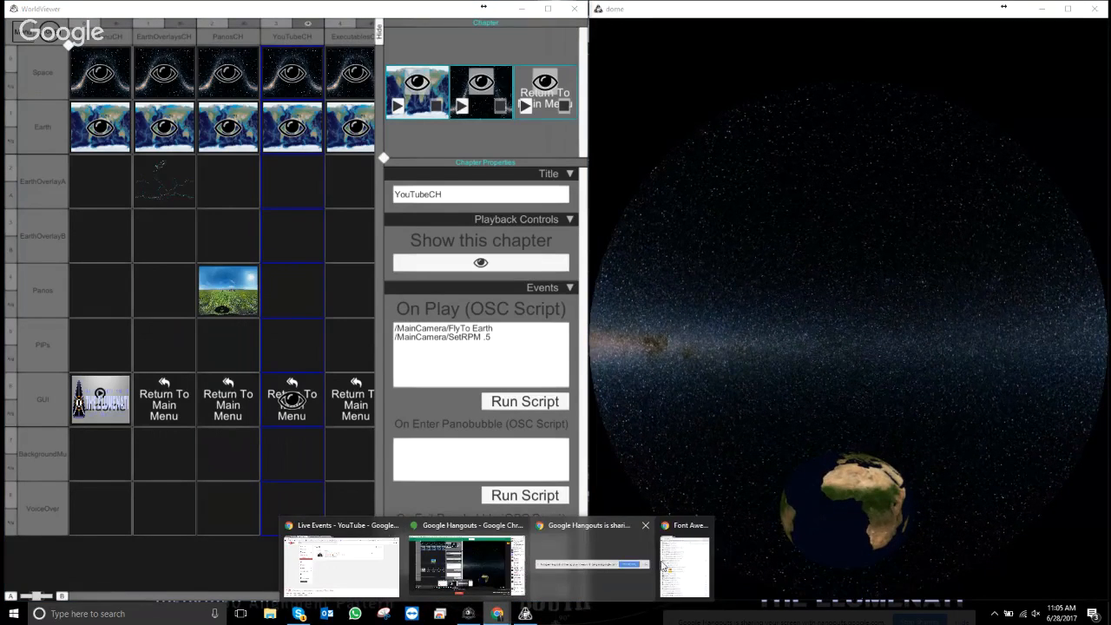
click(684, 565)
click(781, 20)
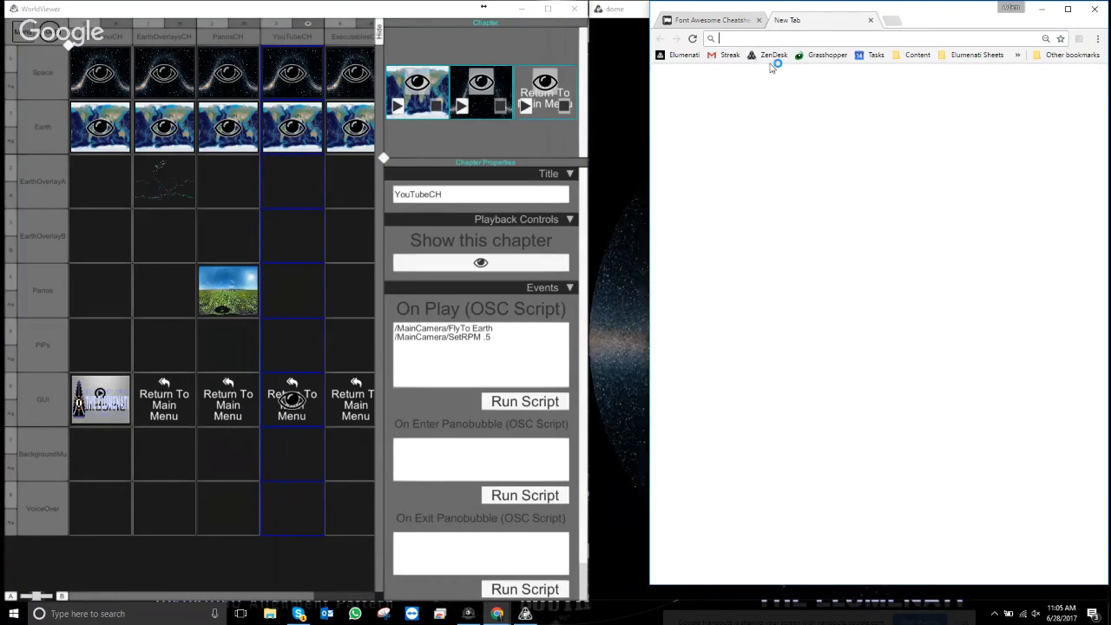
text(Yout)
text(ubec)
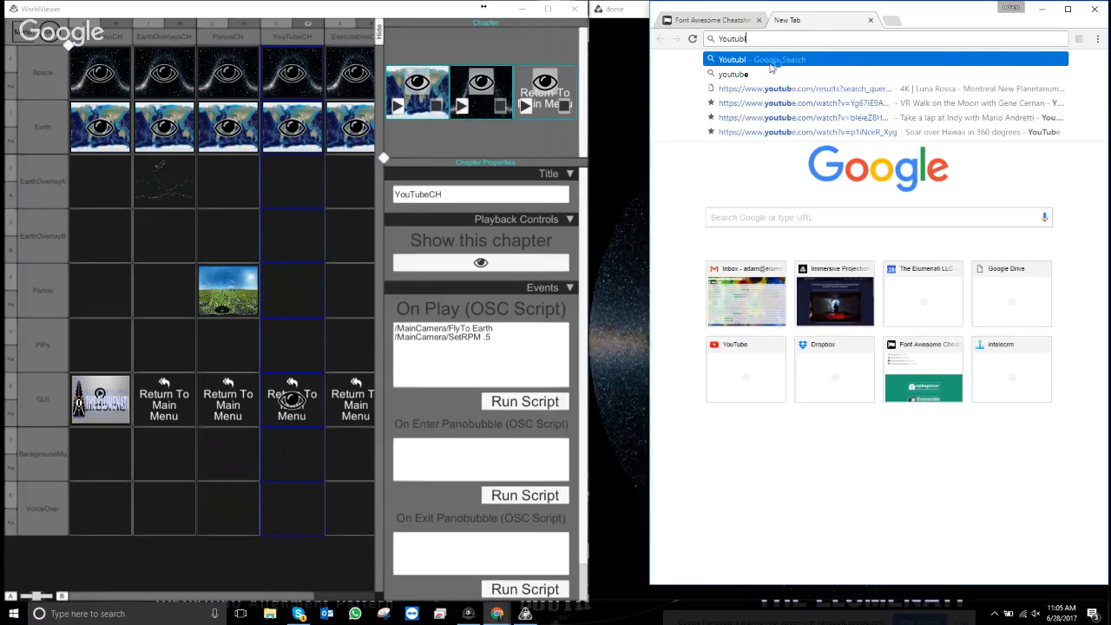
key(BackSpace)
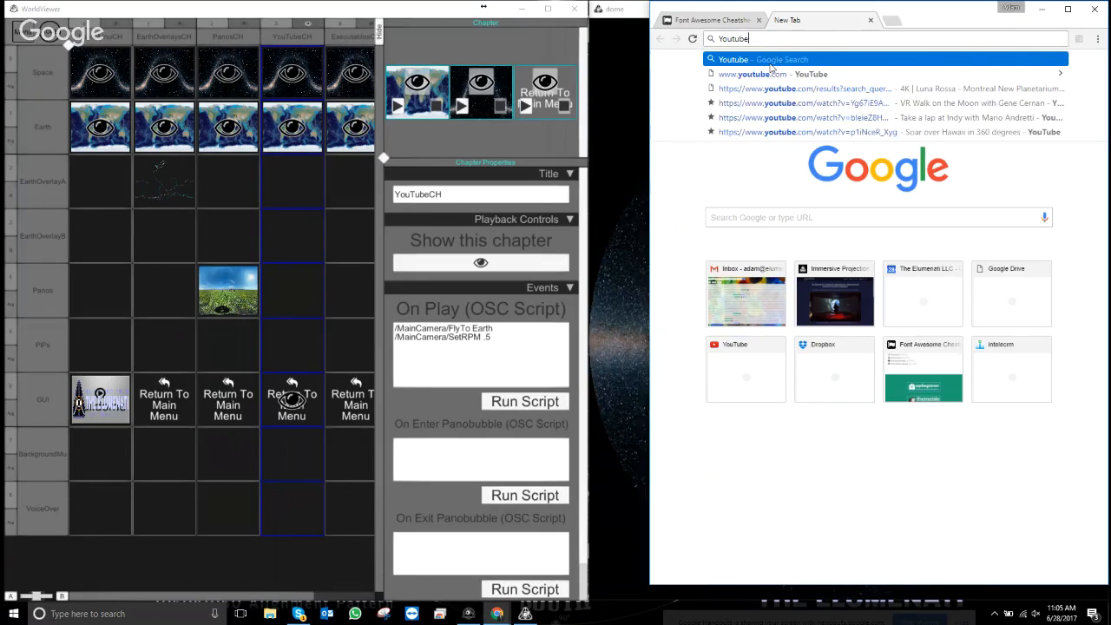
key(Down)
key(Return)
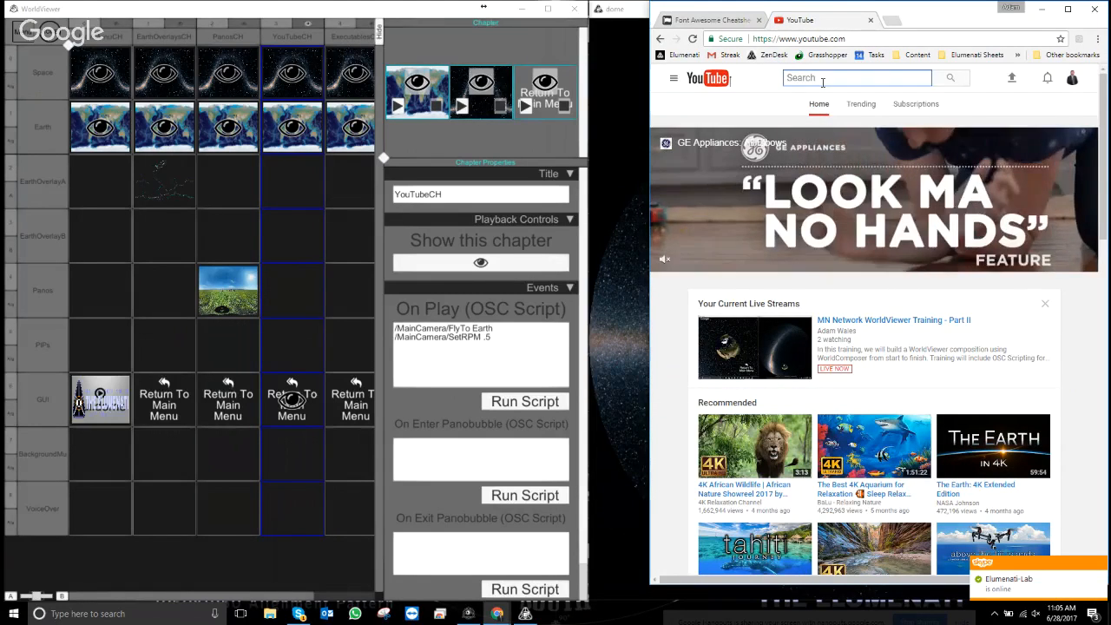
- Search YouTube for '360° 4k video' and browse the results
text(360°)
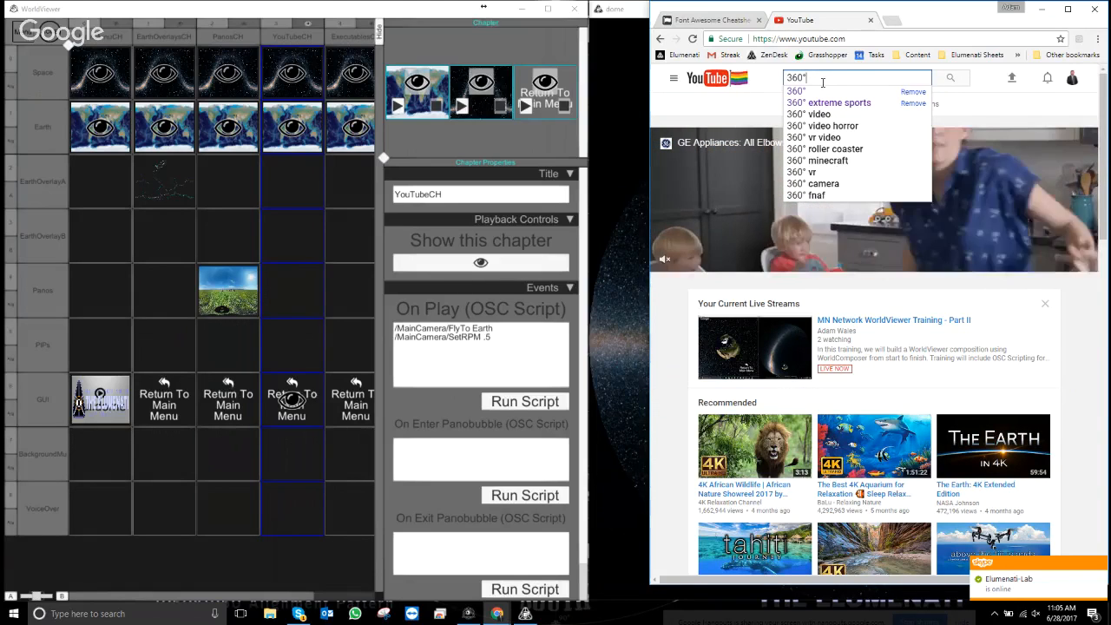
text( v)
key(BackSpace)
text(4)
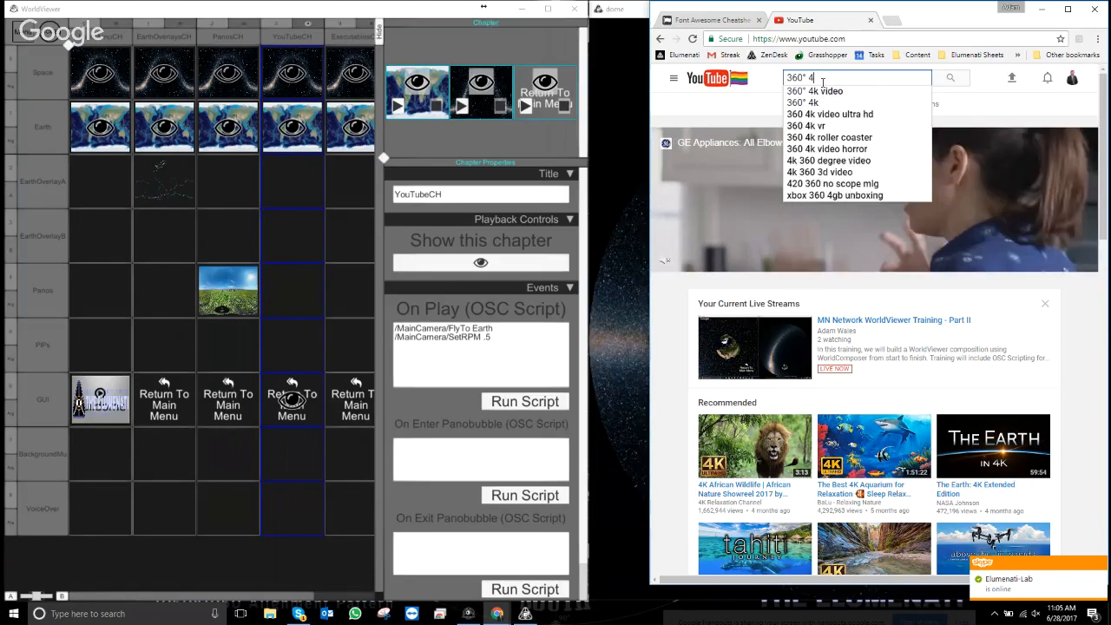
text(k video)
key(Return)
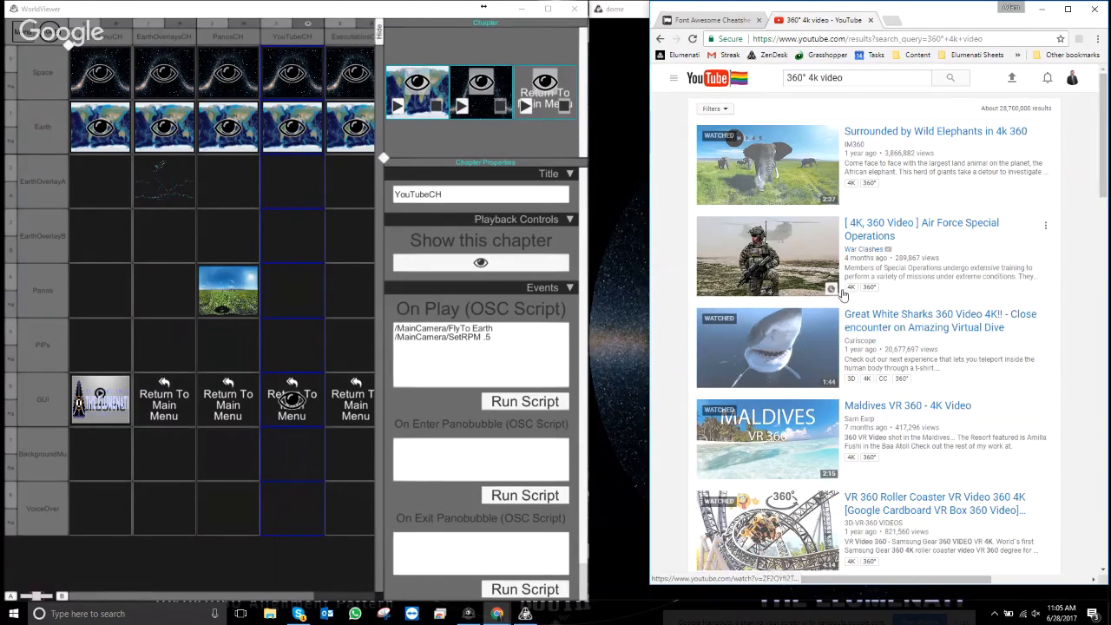
scroll(803, 275, down, 5)
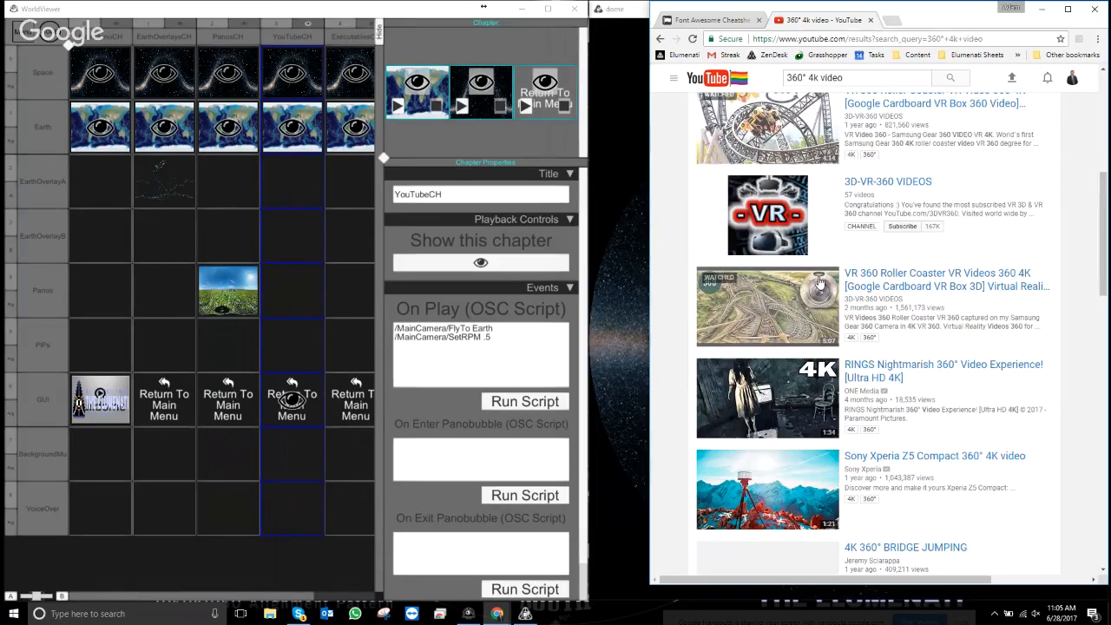
scroll(820, 282, down, 2)
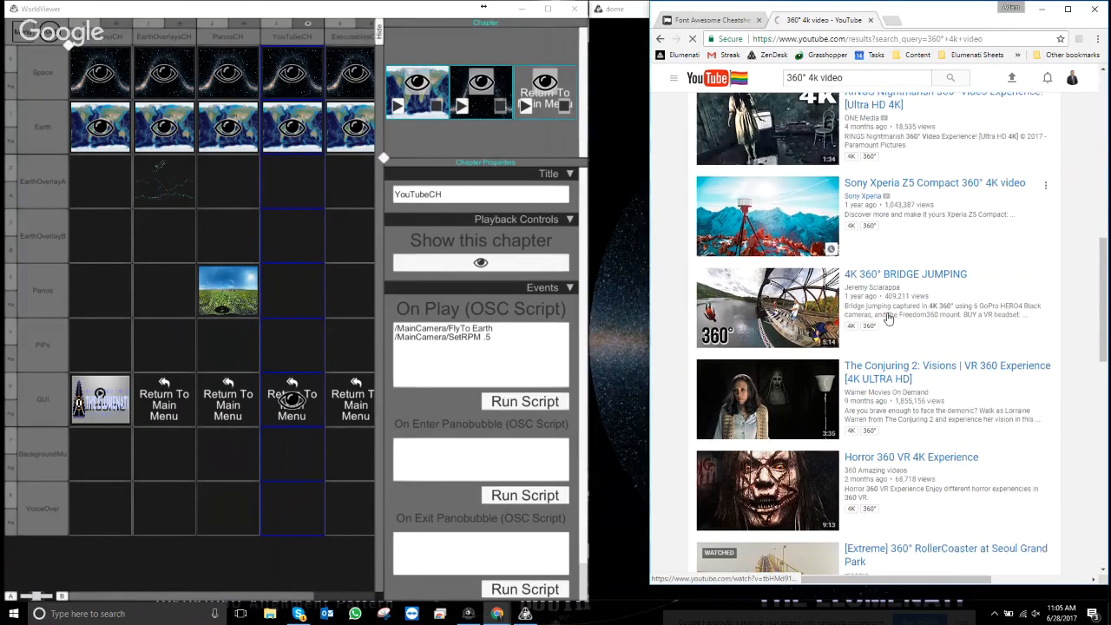
scroll(894, 318, down, 2)
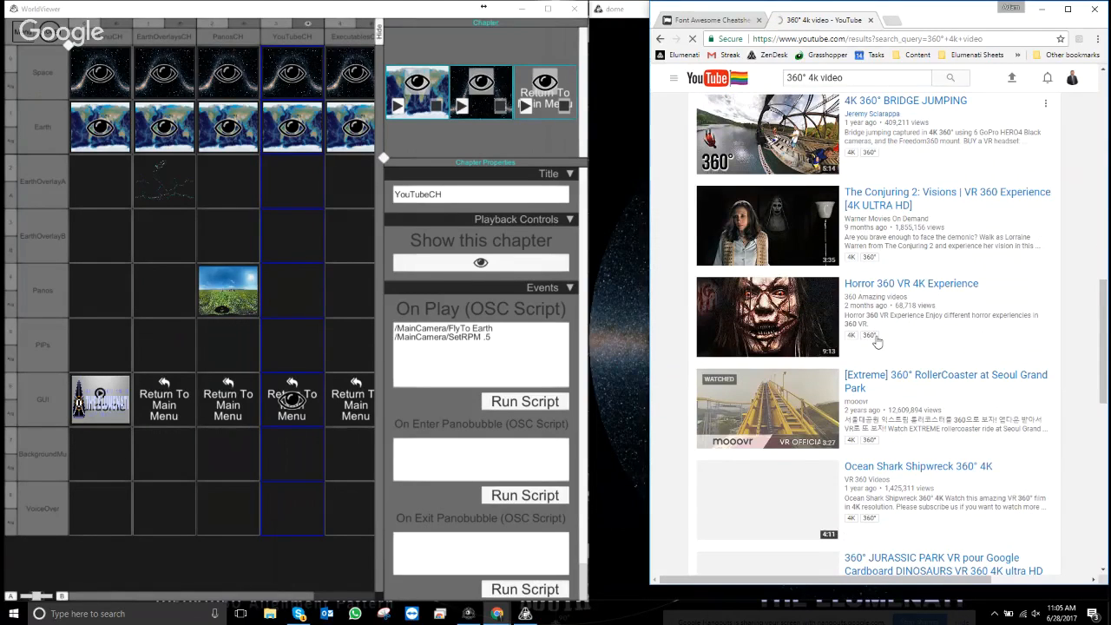
scroll(829, 263, up, 4)
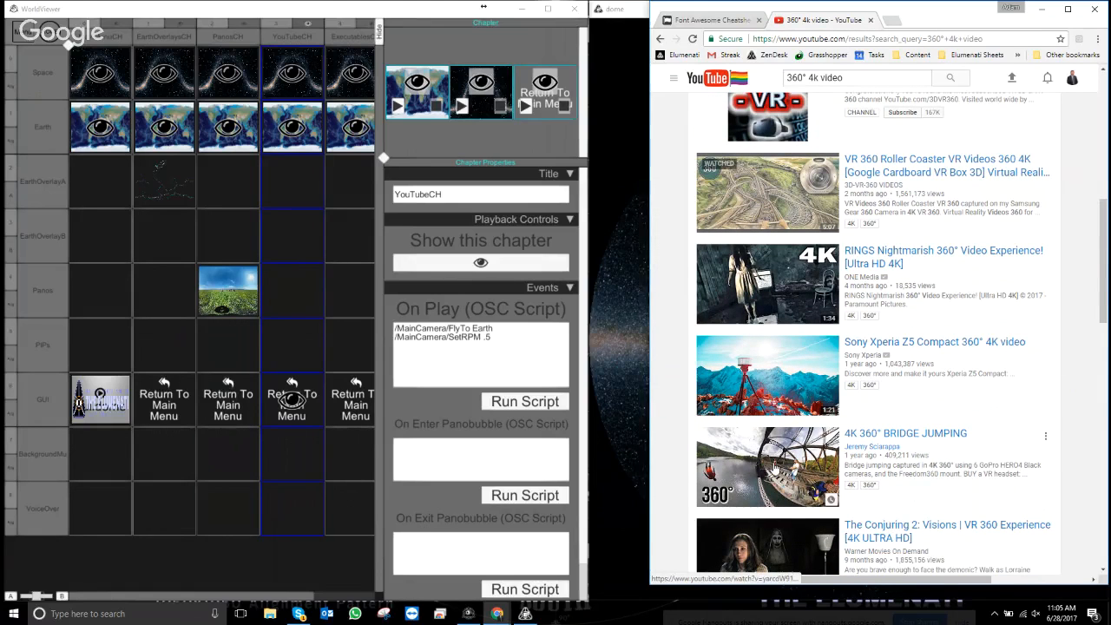
scroll(786, 443, up, 4)
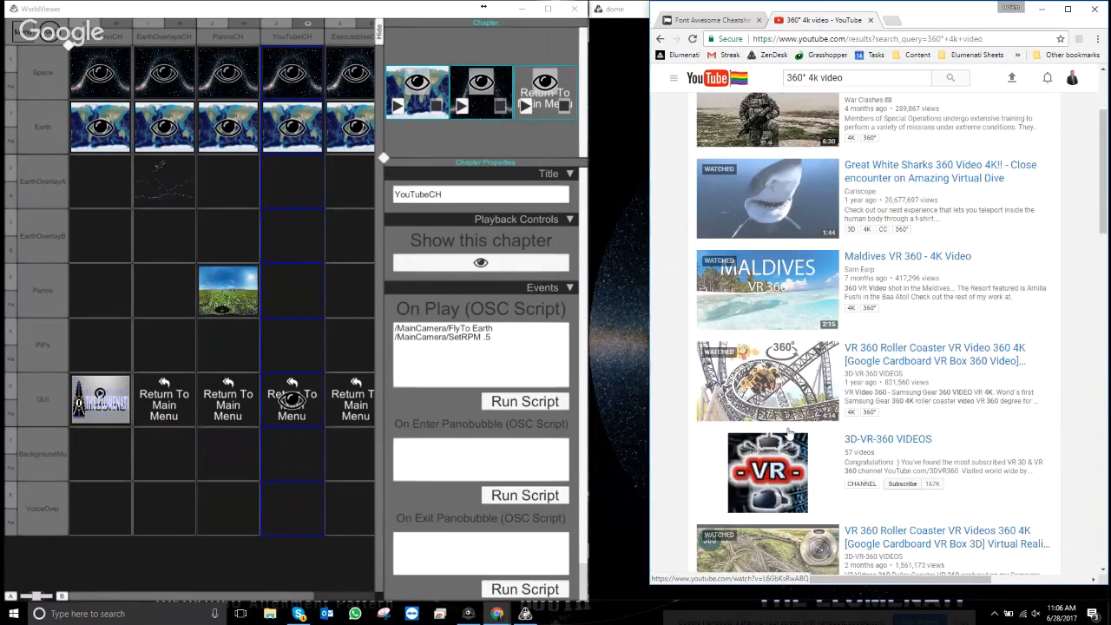
scroll(788, 433, up, 2)
- Open the Great White Sharks 360 video, copy its URL, pause it and minimize the browser
click(951, 463)
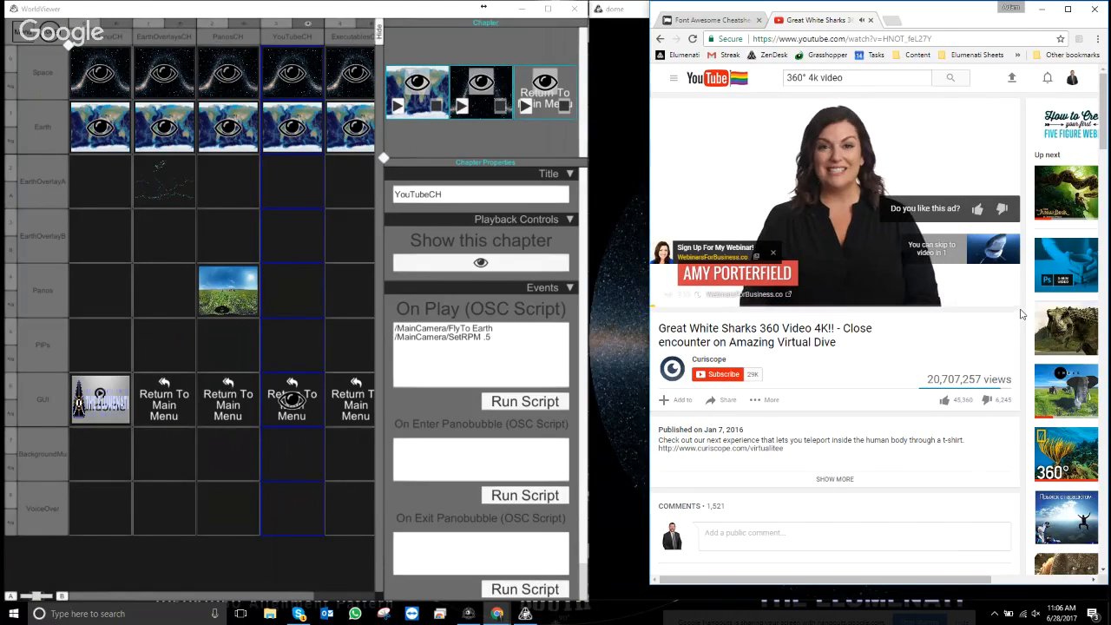
click(987, 250)
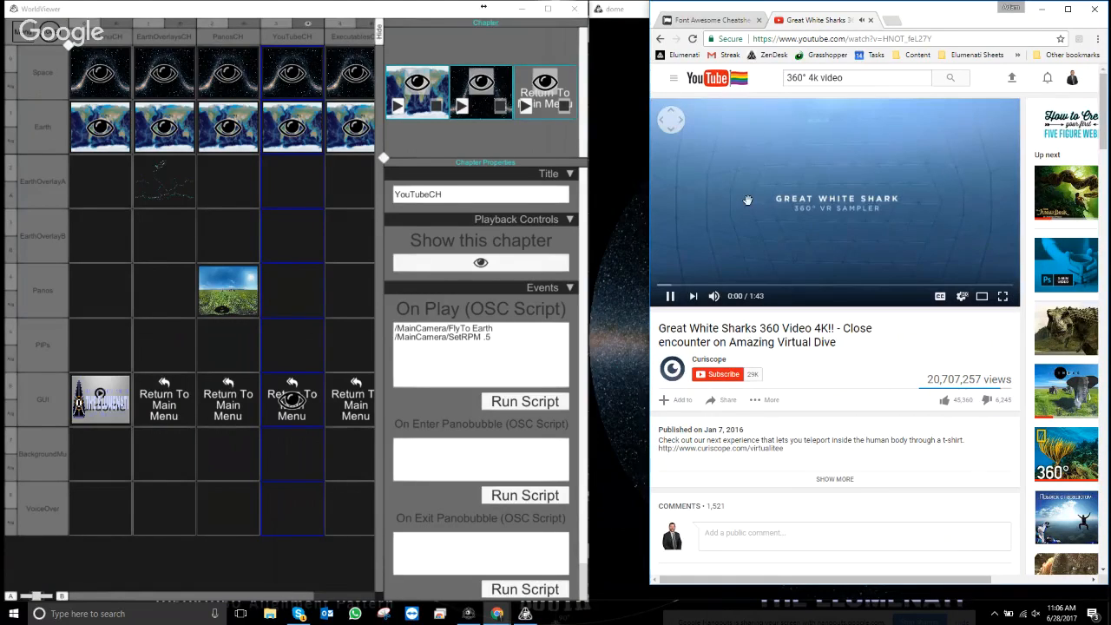
right_click(821, 179)
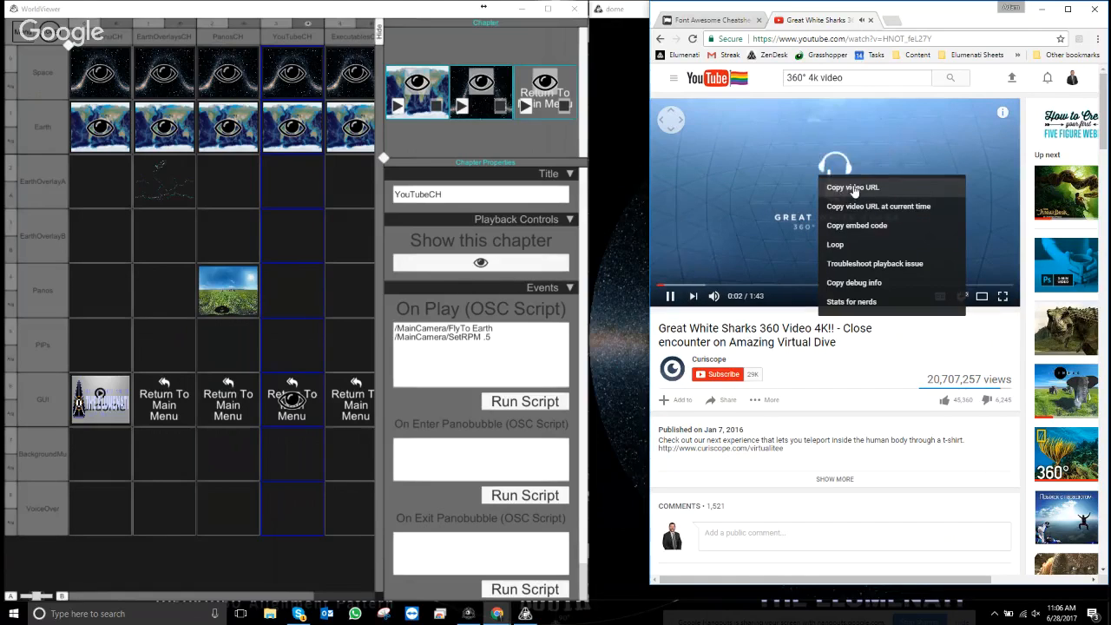
click(853, 187)
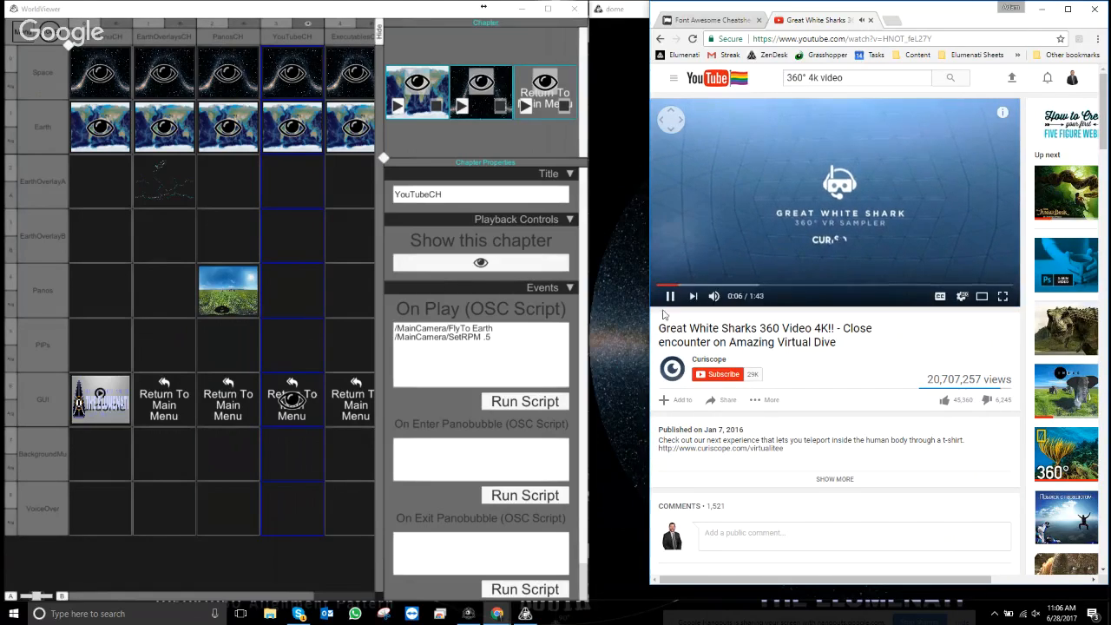
click(669, 296)
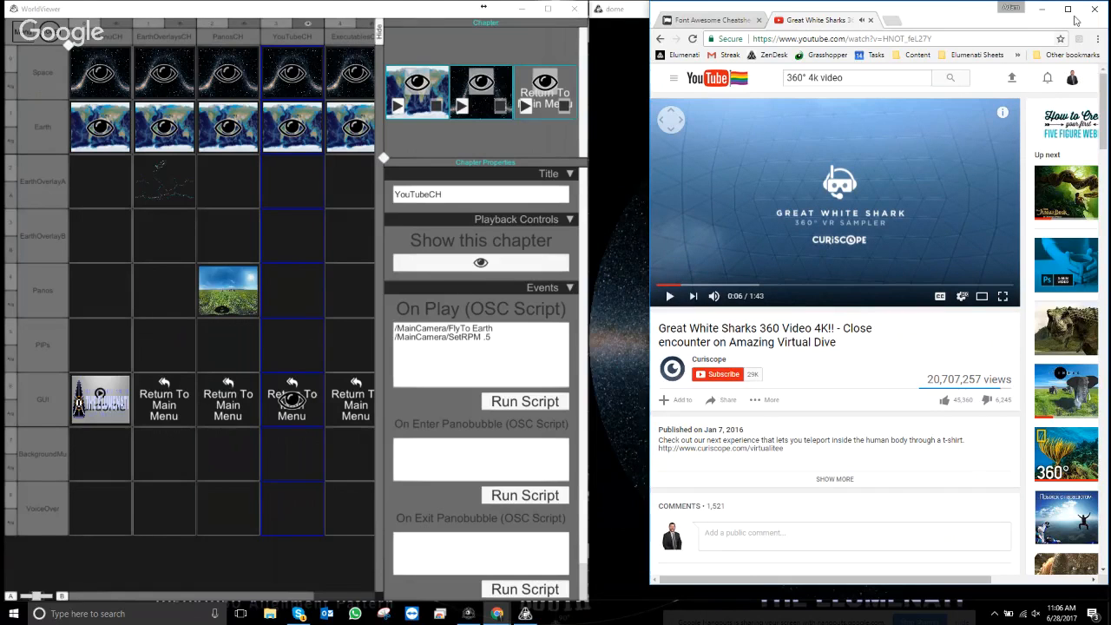
click(1042, 9)
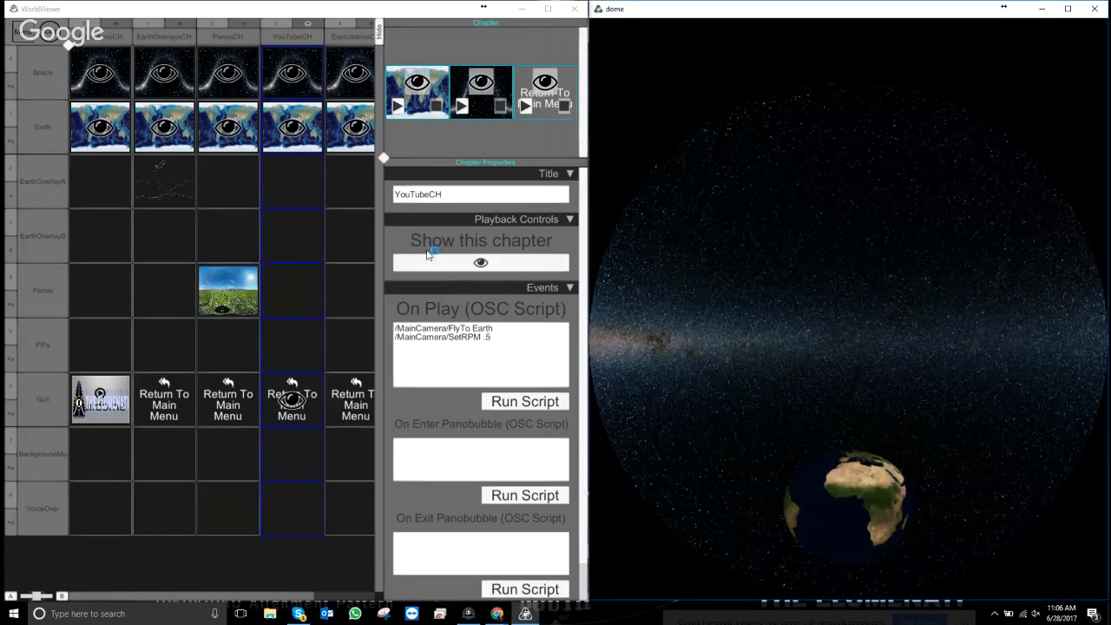
- Load a new clip into the empty YouTubeCH Panos cell from System > ClipOnlineVideo > ClipOnlineVideo_Panobubble template
click(299, 289)
right_click(301, 285)
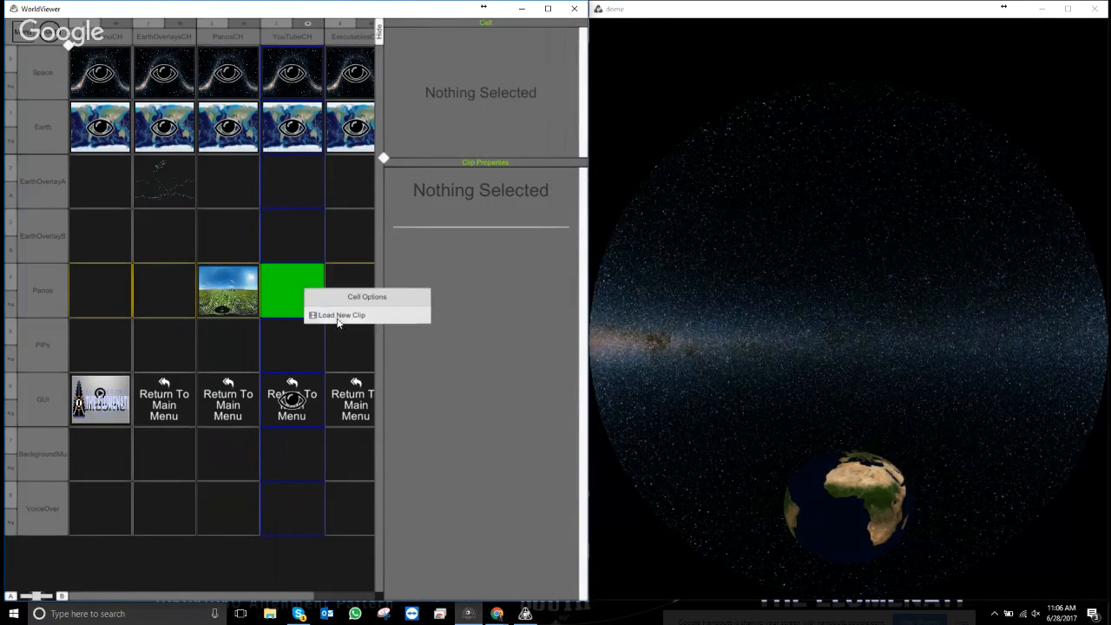
click(339, 319)
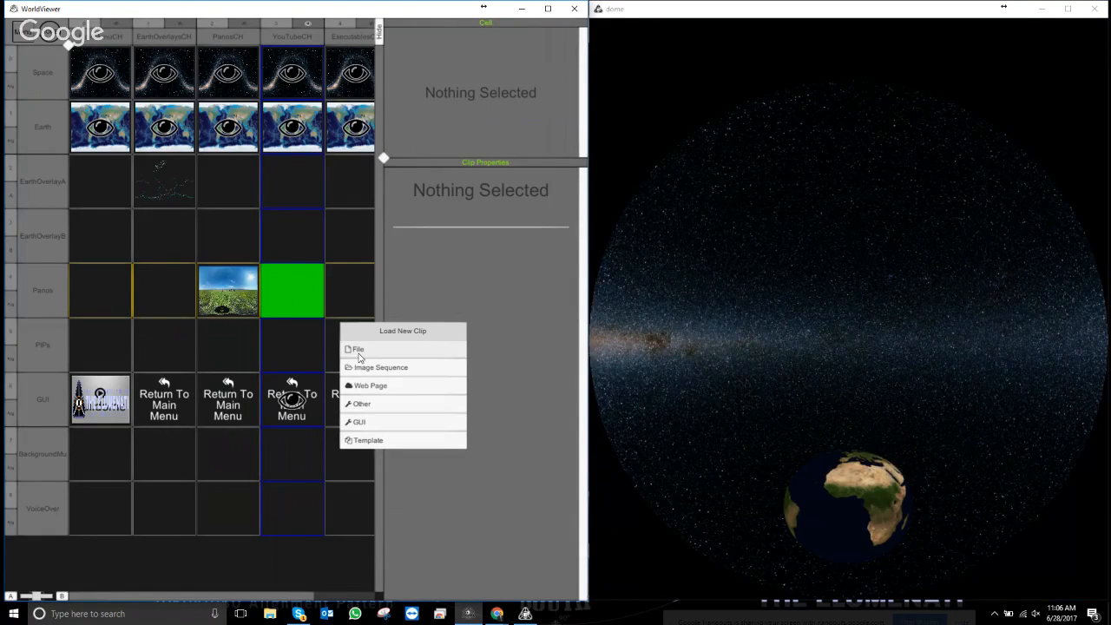
click(369, 441)
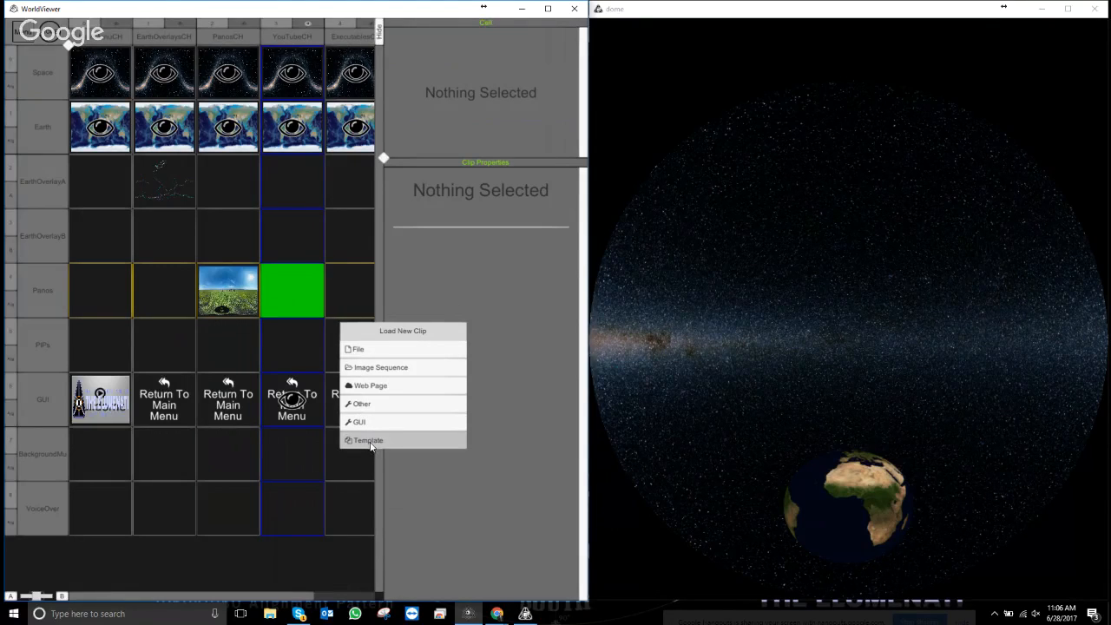
double_click(135, 99)
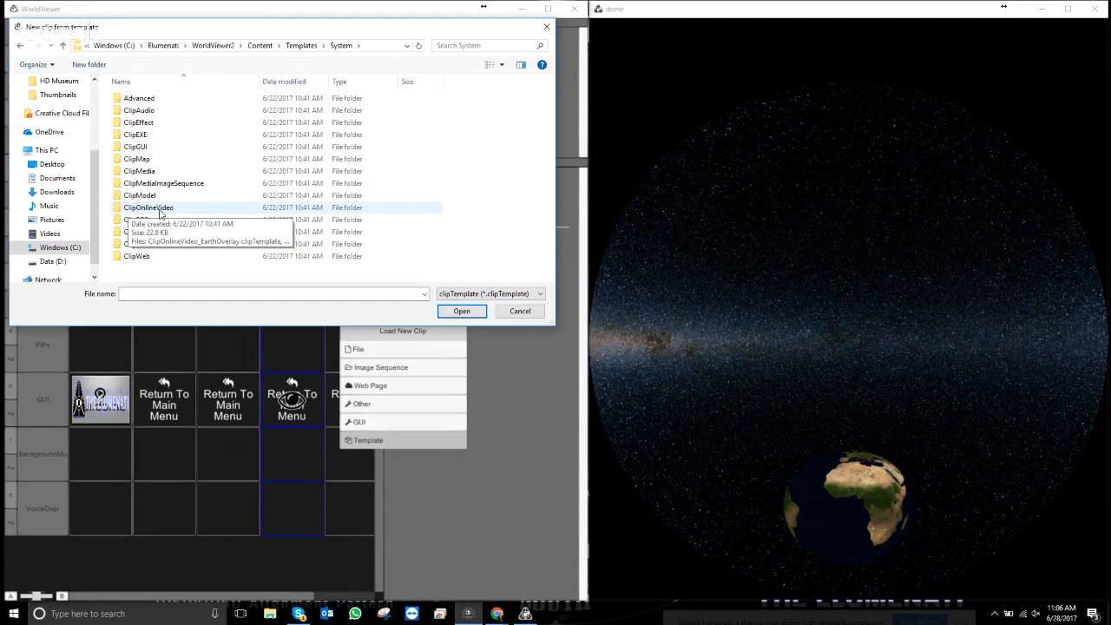
double_click(154, 210)
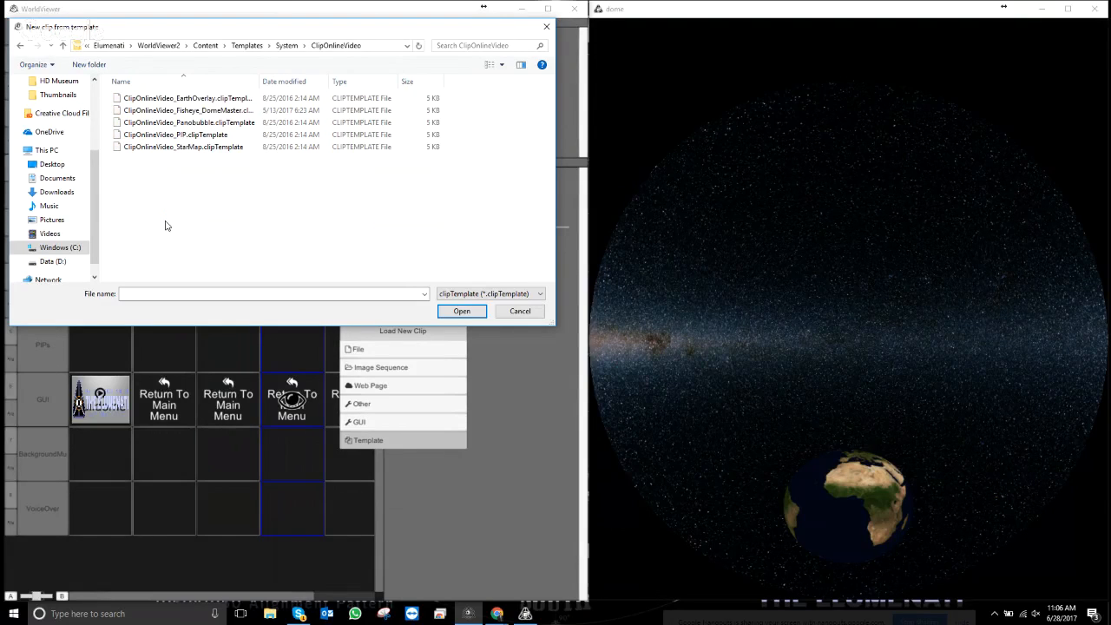
double_click(209, 124)
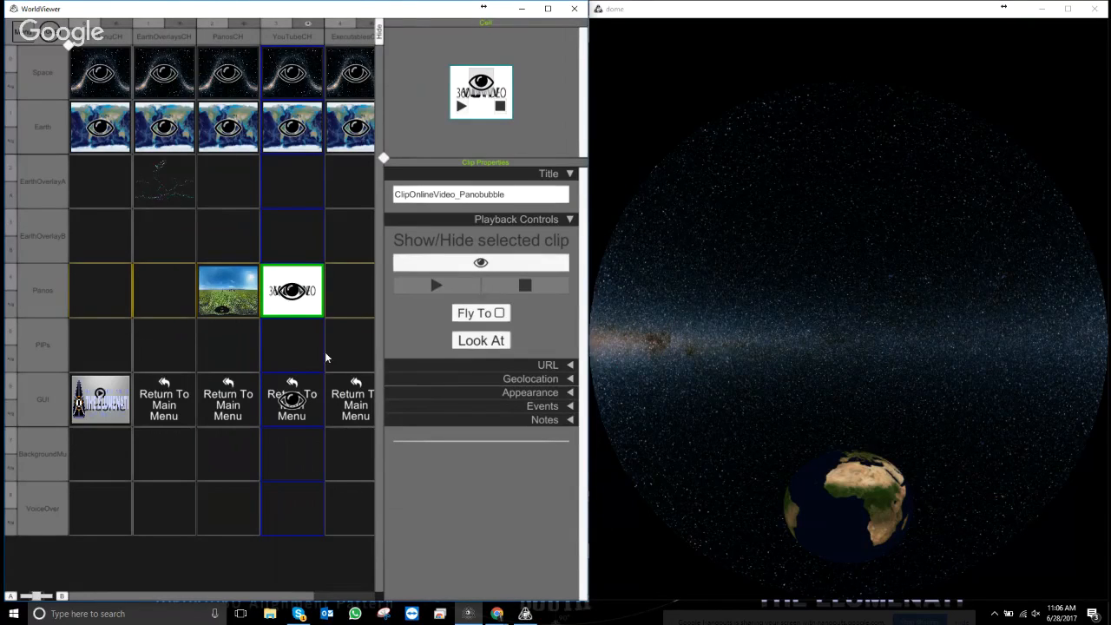
- Rename the clip to SharksPB and paste the copied YouTube sharks link as its URL
click(521, 198)
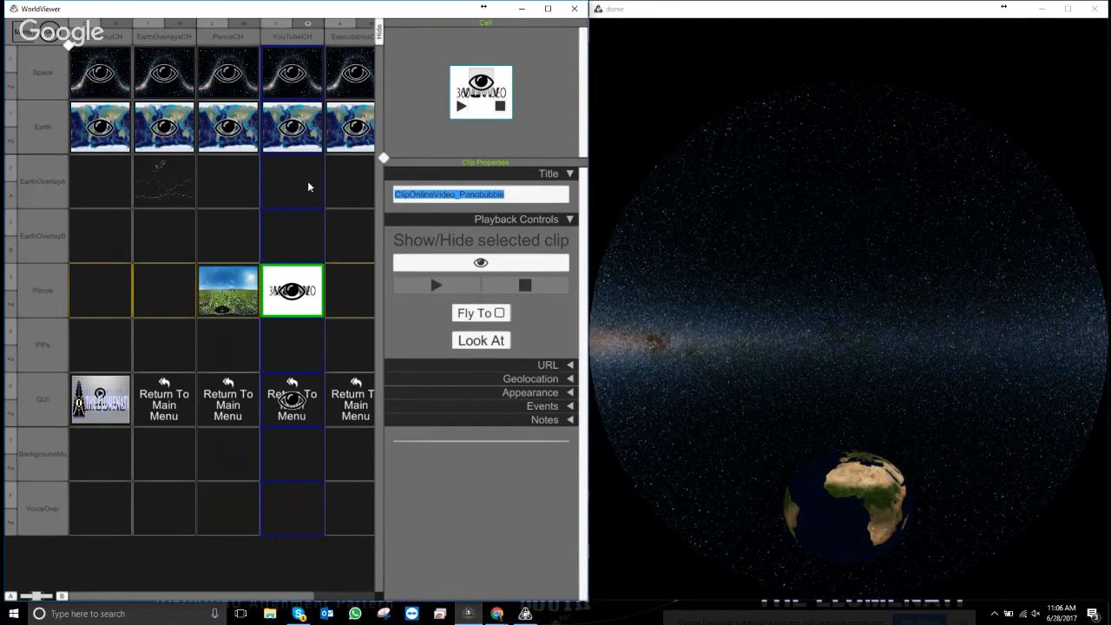
text(Sharks)
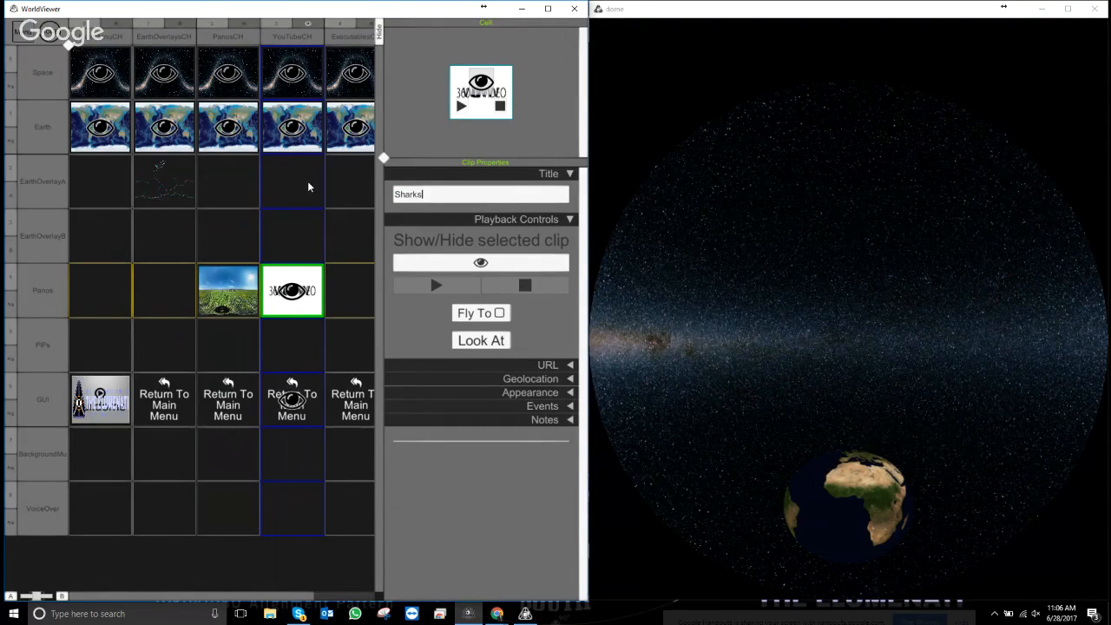
text(PB)
click(570, 365)
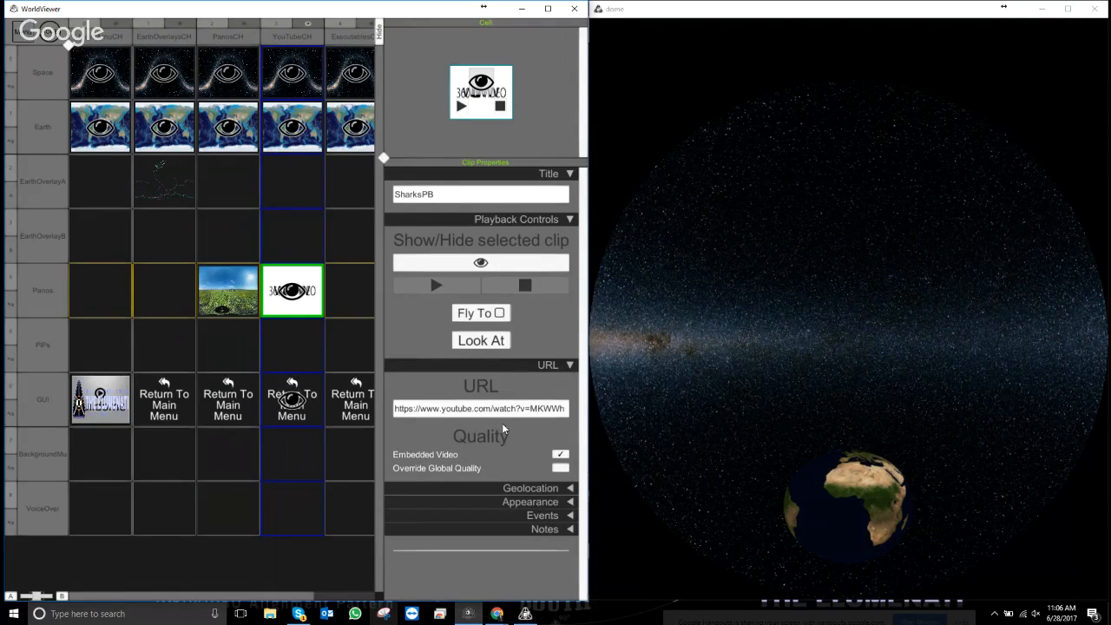
right_click(479, 413)
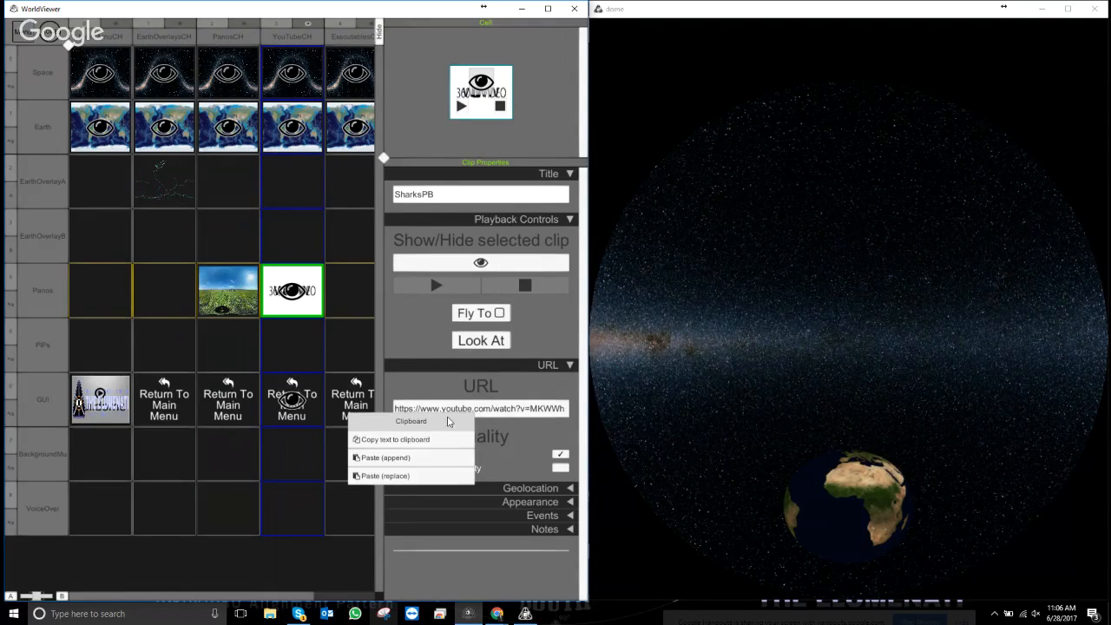
click(400, 476)
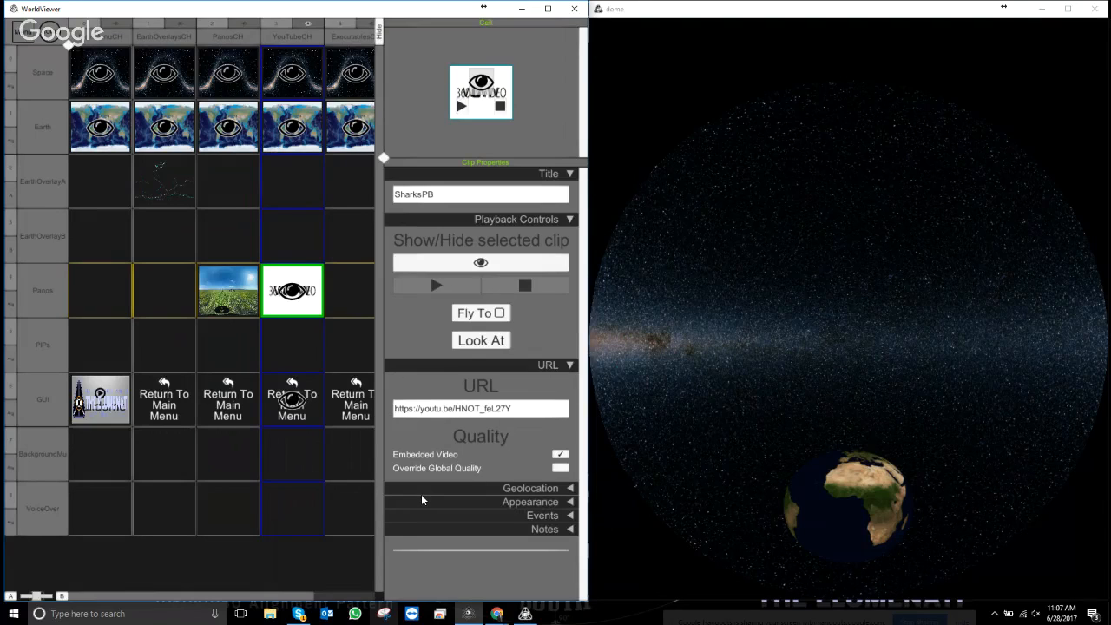
click(570, 365)
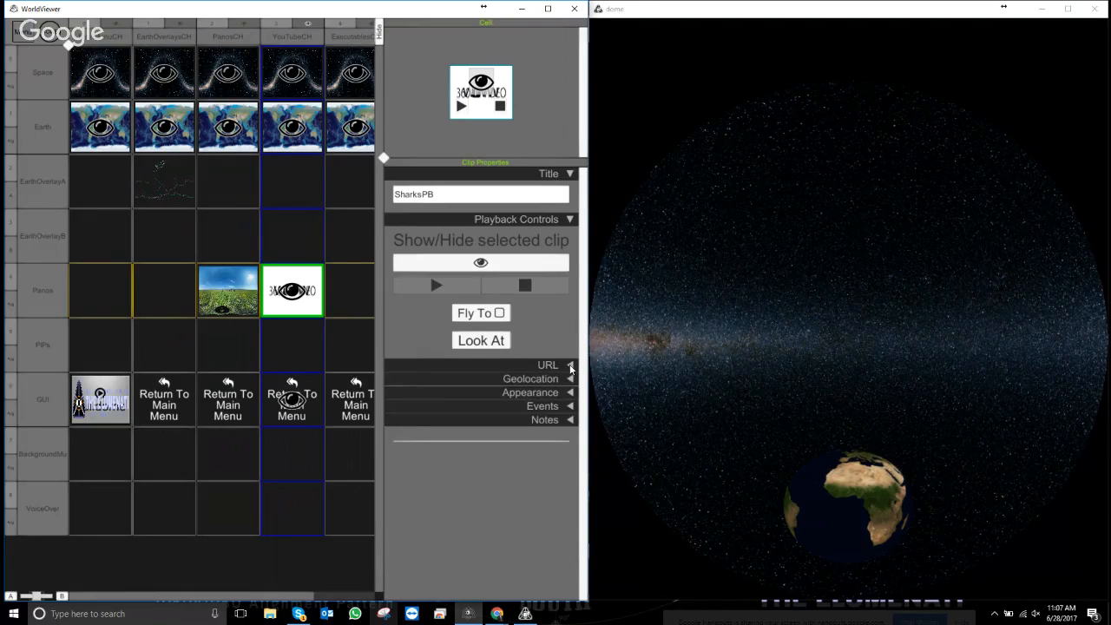
click(570, 365)
click(570, 365)
- Change the geolocation name from Tahiti to 'Long Beach, CA', giving coordinates 33.77005, -118.1937
click(570, 378)
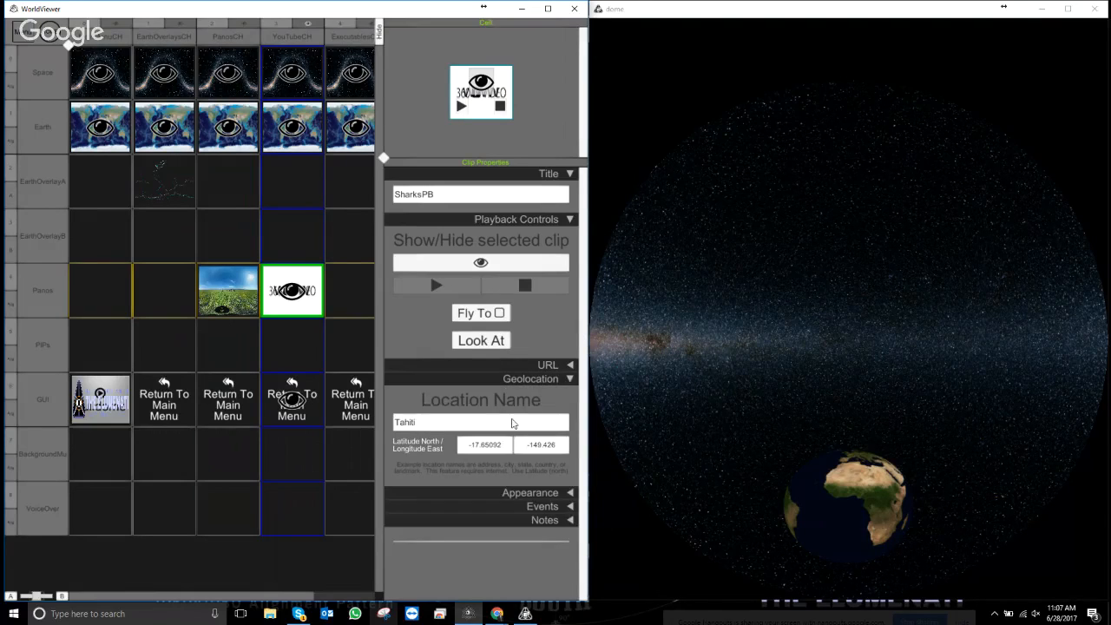
click(457, 422)
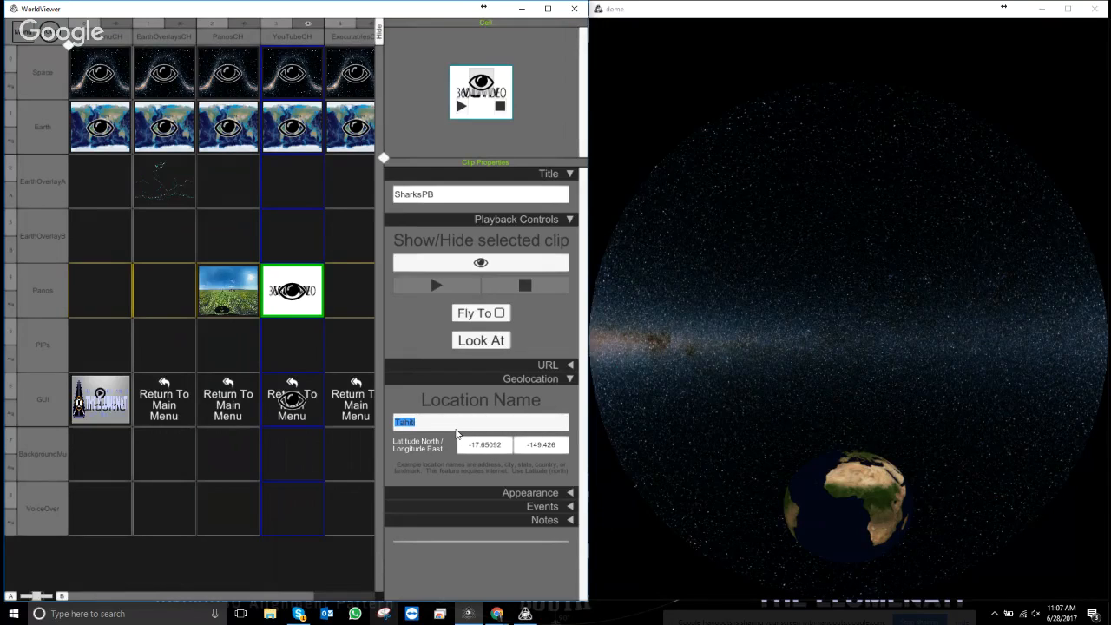
text(Long Beach)
text(, CA)
key(Return)
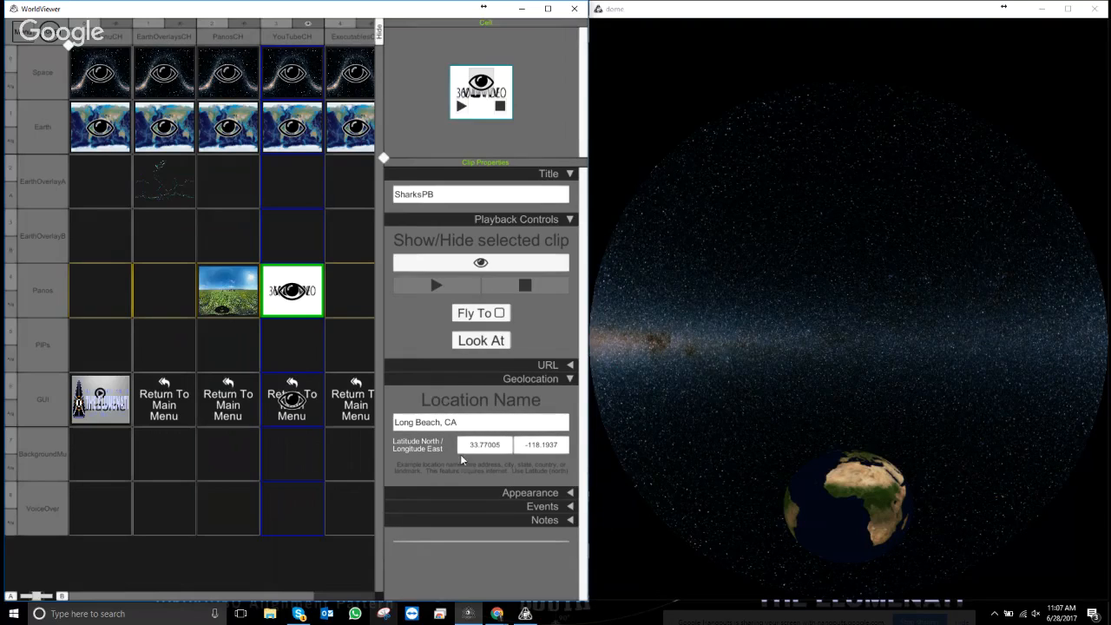
click(570, 379)
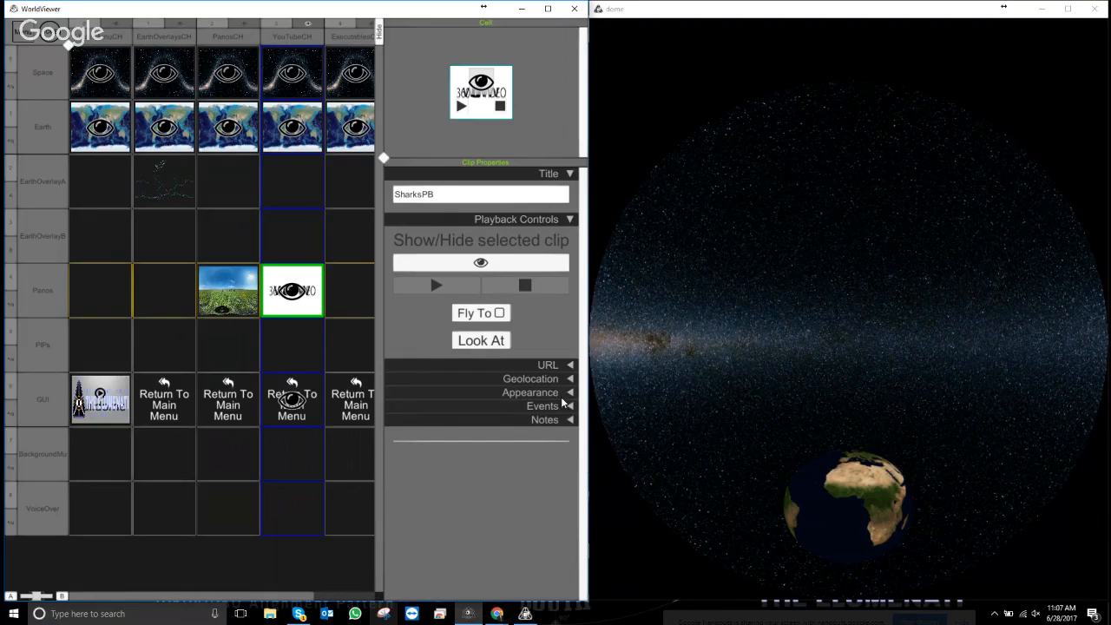
- Turn on Fly To for SharksPB and expand its Appearance settings
click(499, 312)
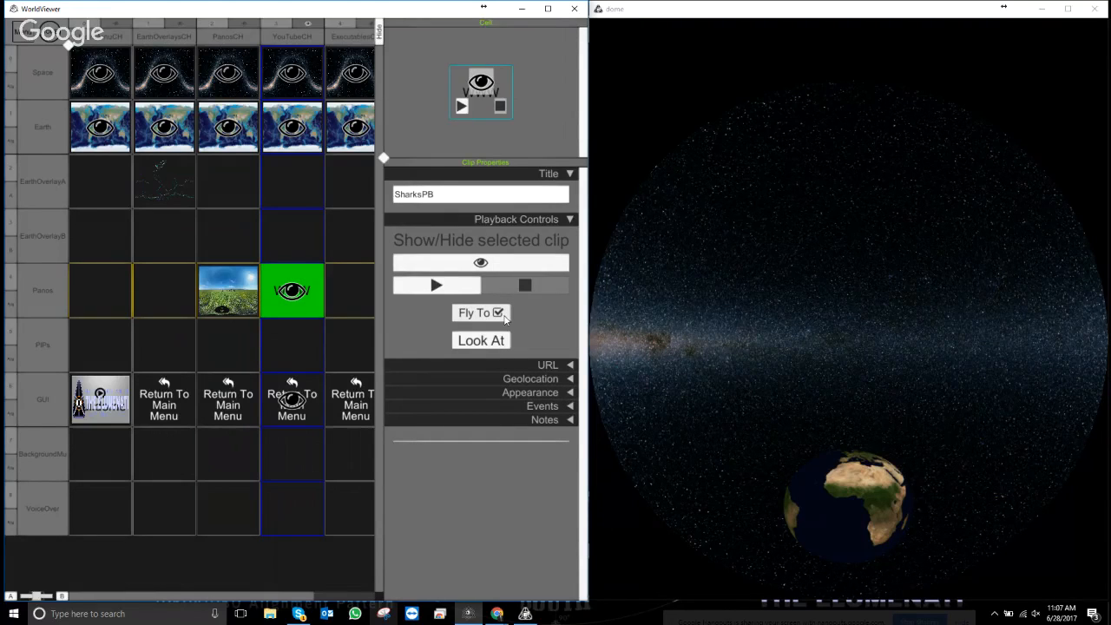
click(569, 393)
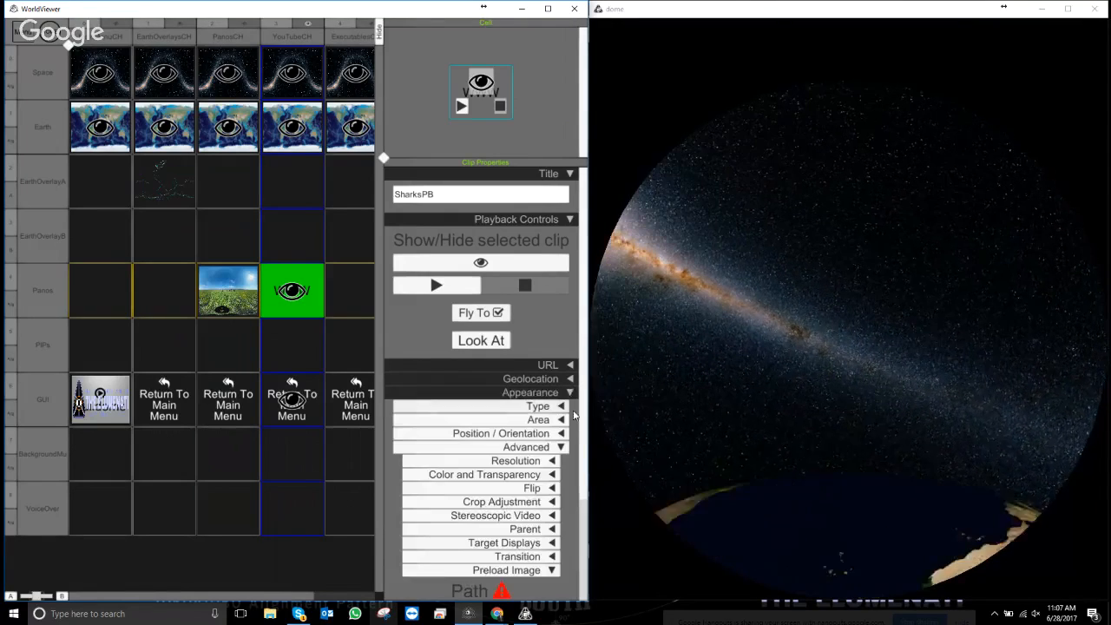
scroll(582, 392, down, 3)
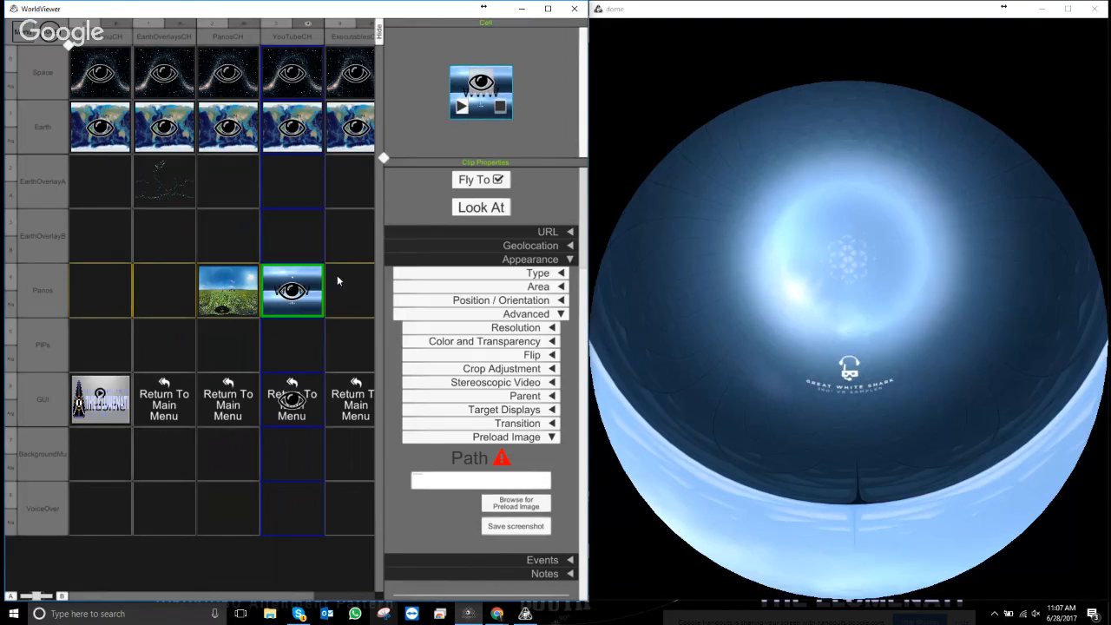
scroll(583, 264, up, 3)
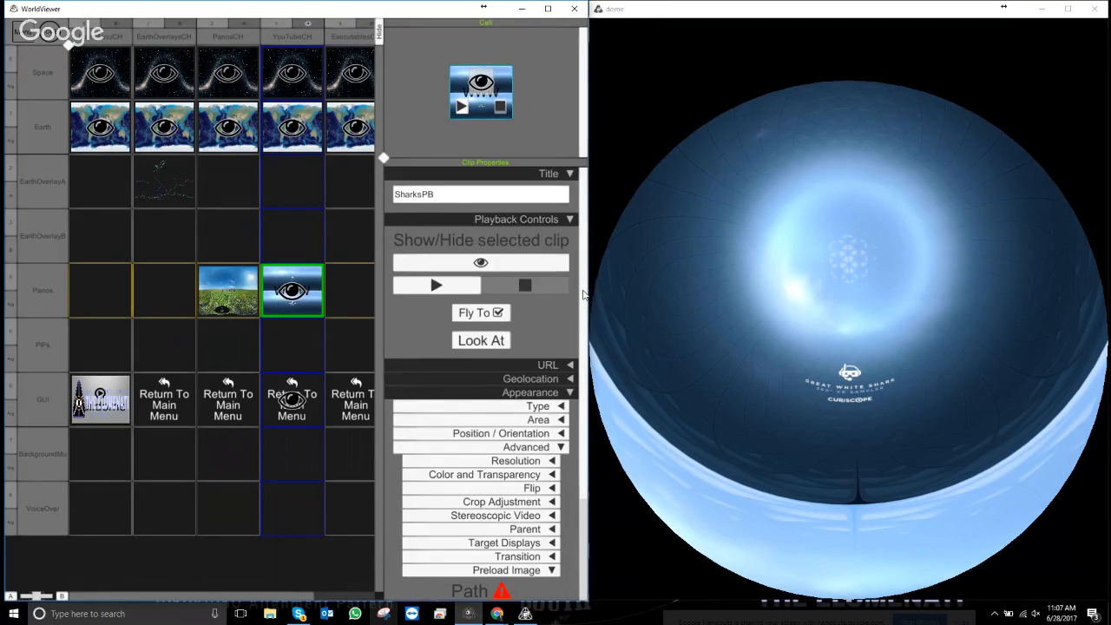
scroll(584, 295, down, 3)
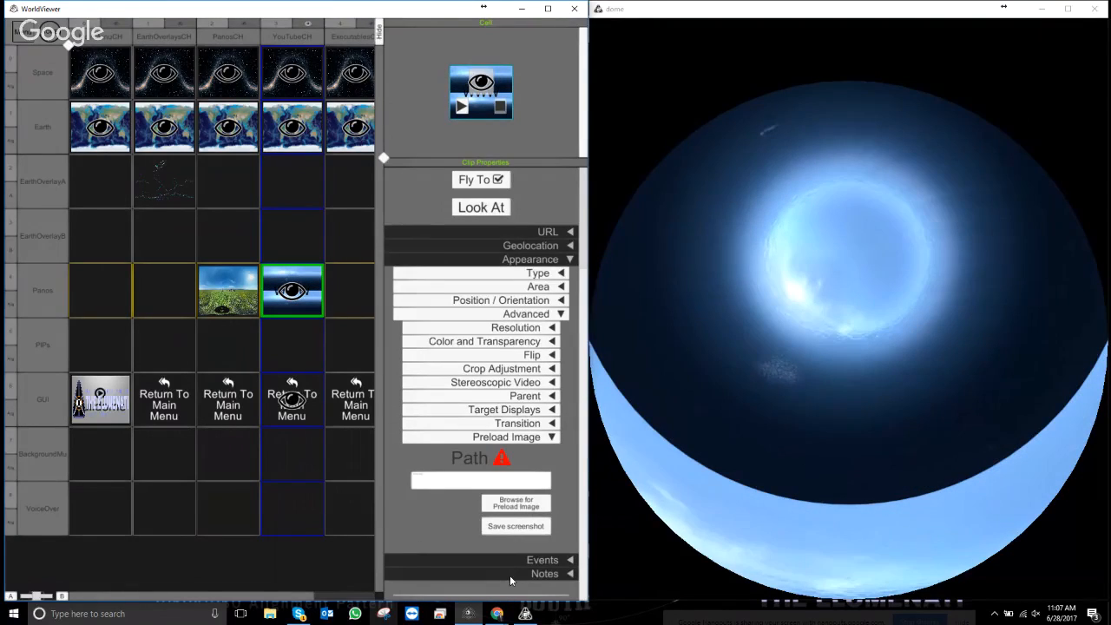
- Save a dome screenshot named Sharks2 as the clip's preload image
click(514, 526)
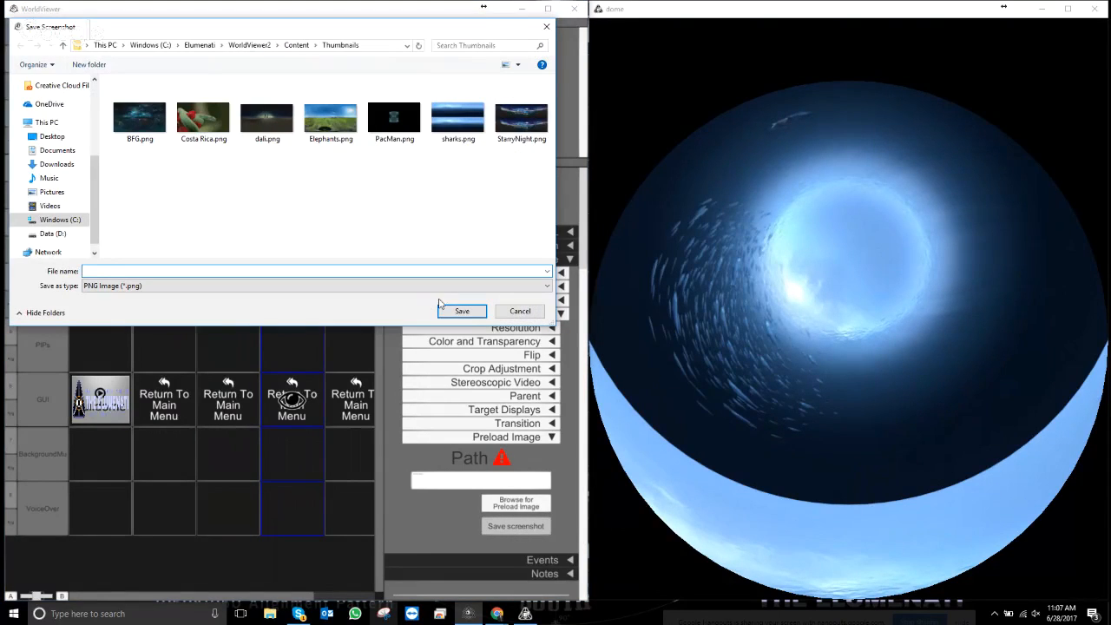
text(Sharks)
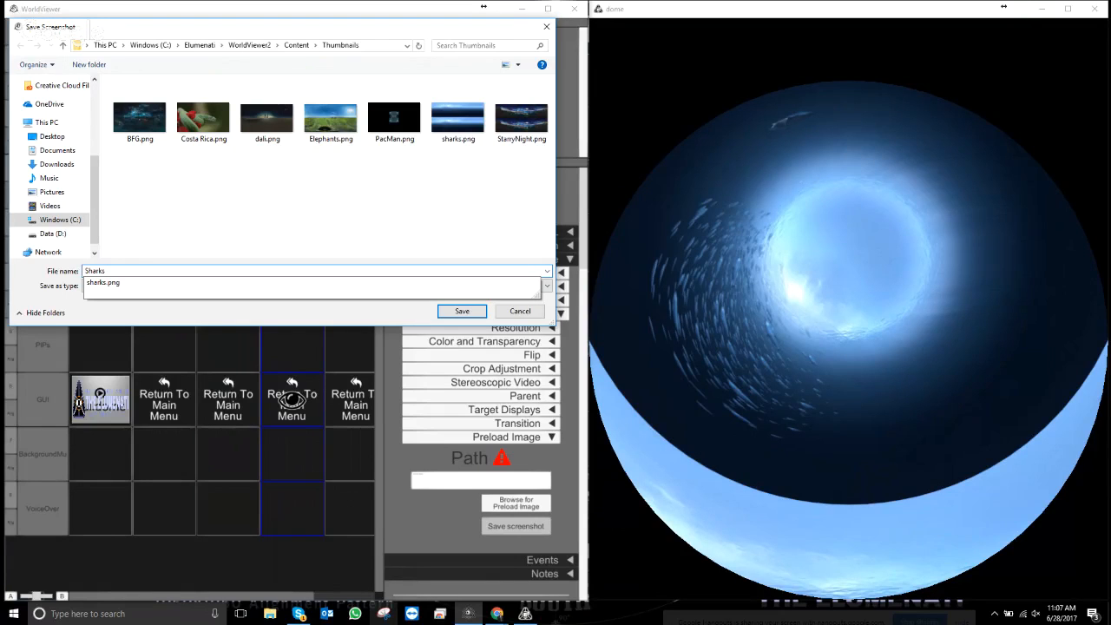
text(2)
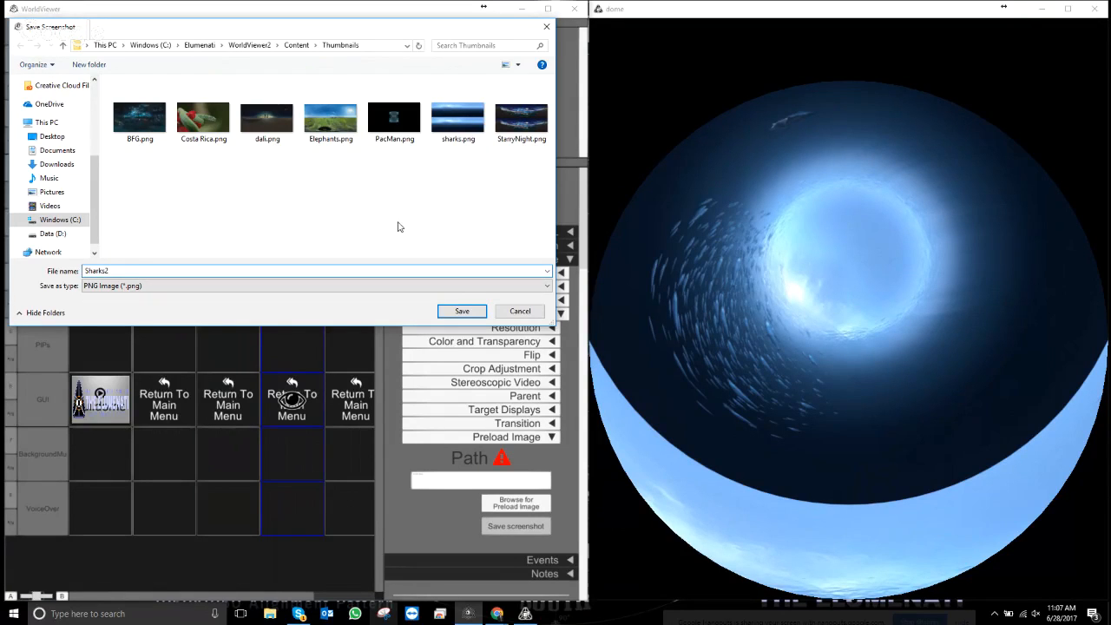
click(468, 313)
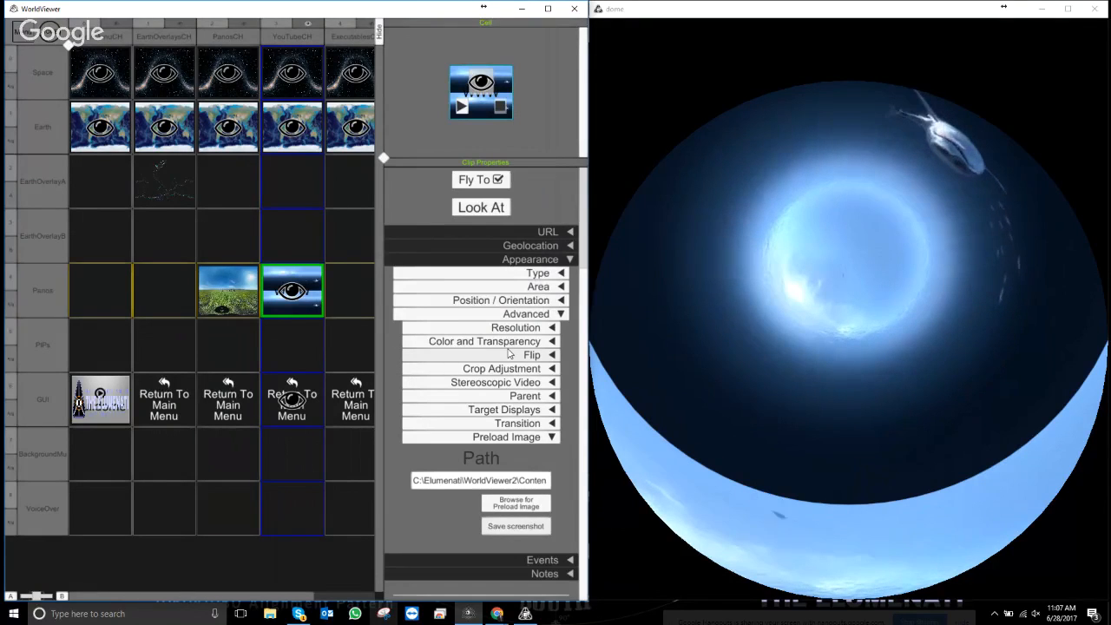
click(523, 527)
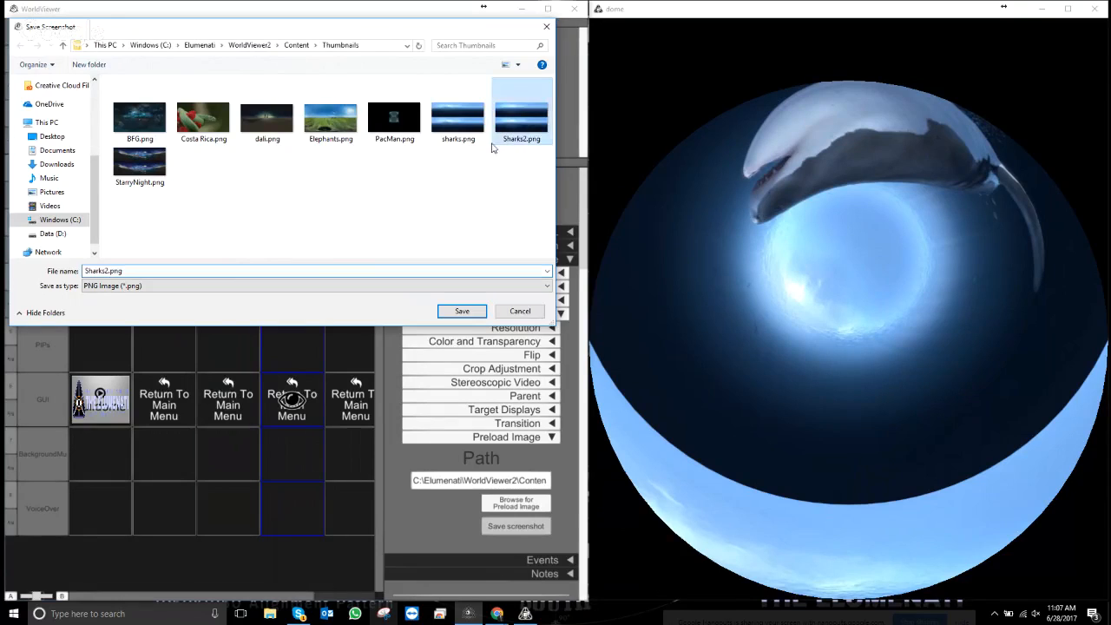
click(463, 314)
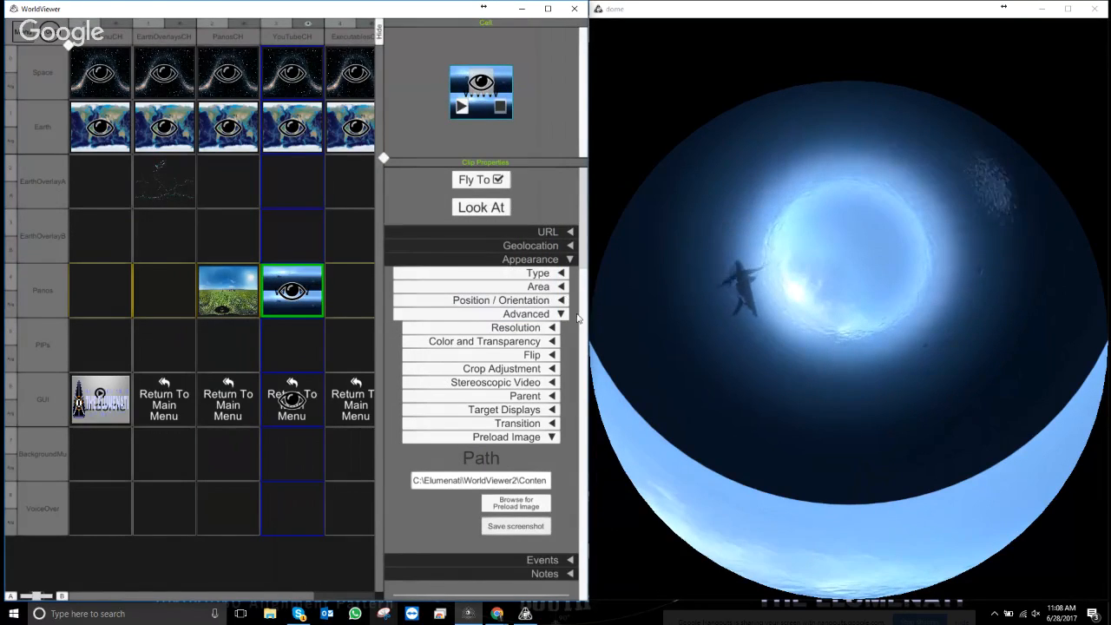
- Collapse Appearance and toggle SharksPB's Fly To off and back on
click(560, 258)
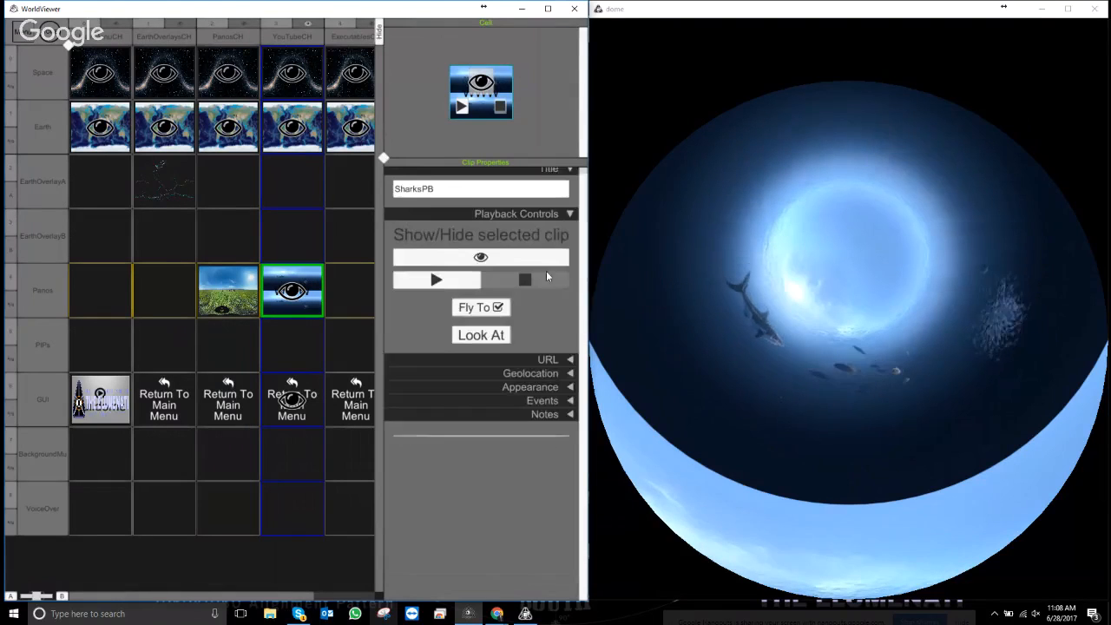
click(499, 314)
click(503, 321)
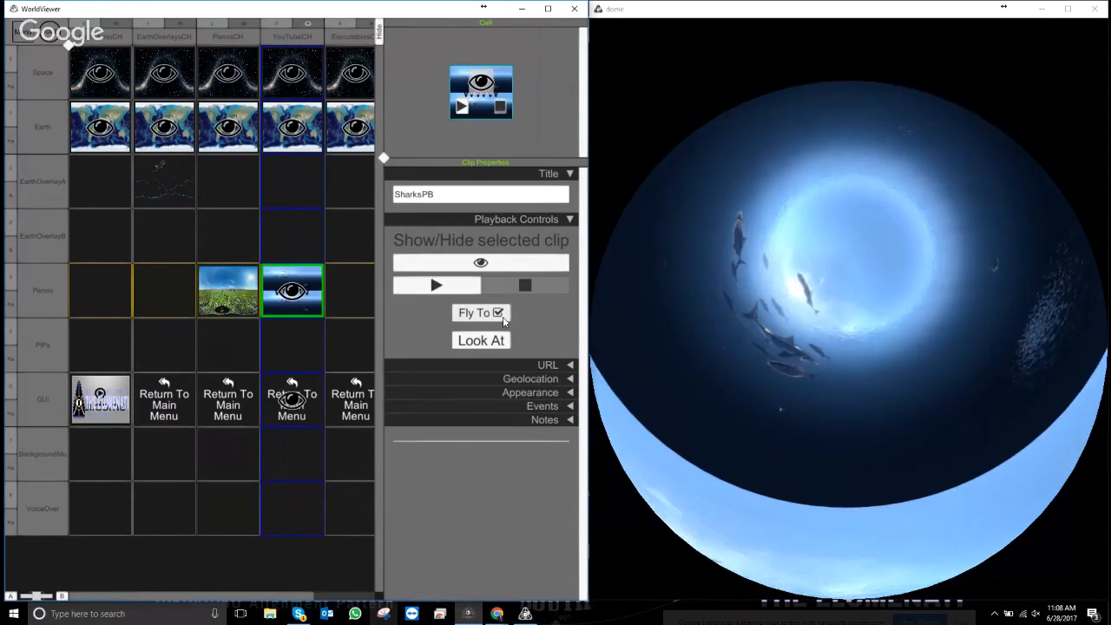
click(504, 321)
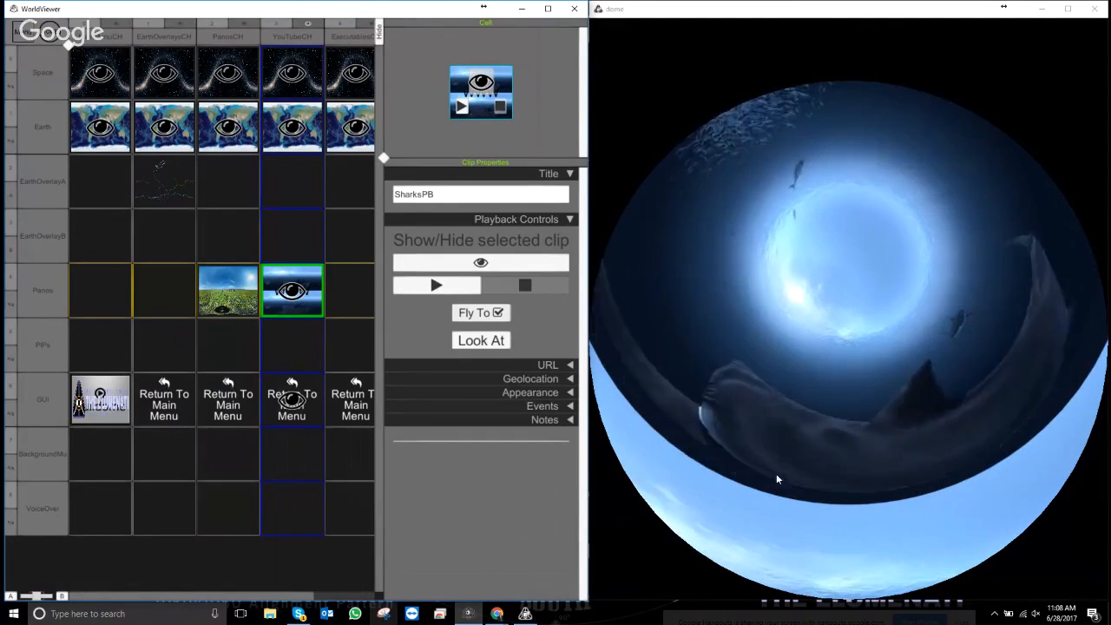
- Reopen Appearance and expand the clip's Area settings, briefly checking Position / Orientation
click(539, 392)
scroll(558, 294, down, 3)
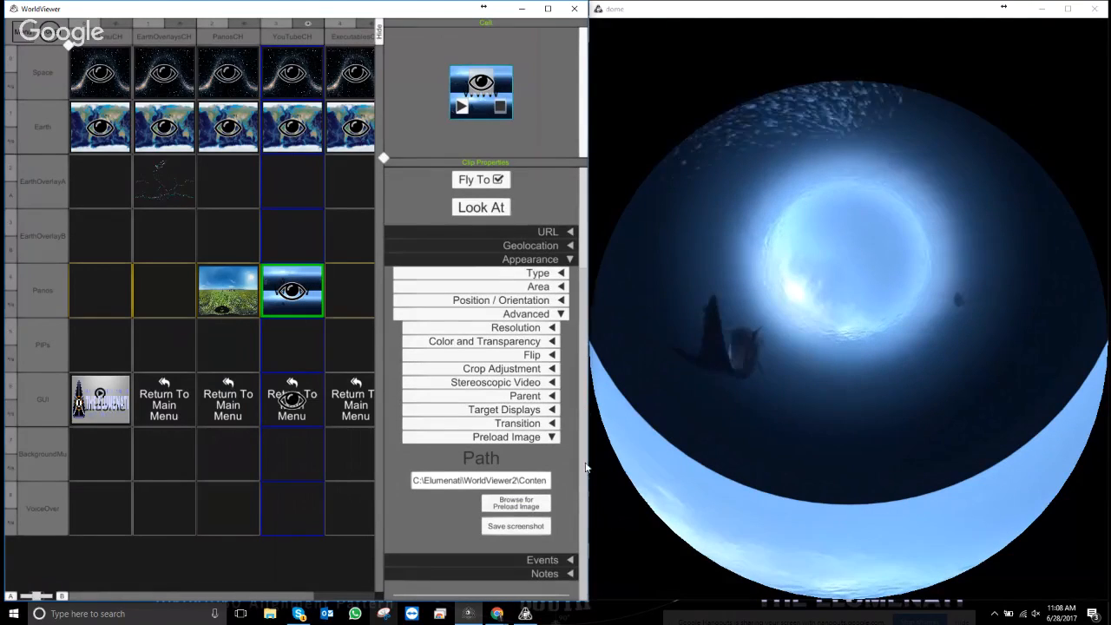
click(556, 300)
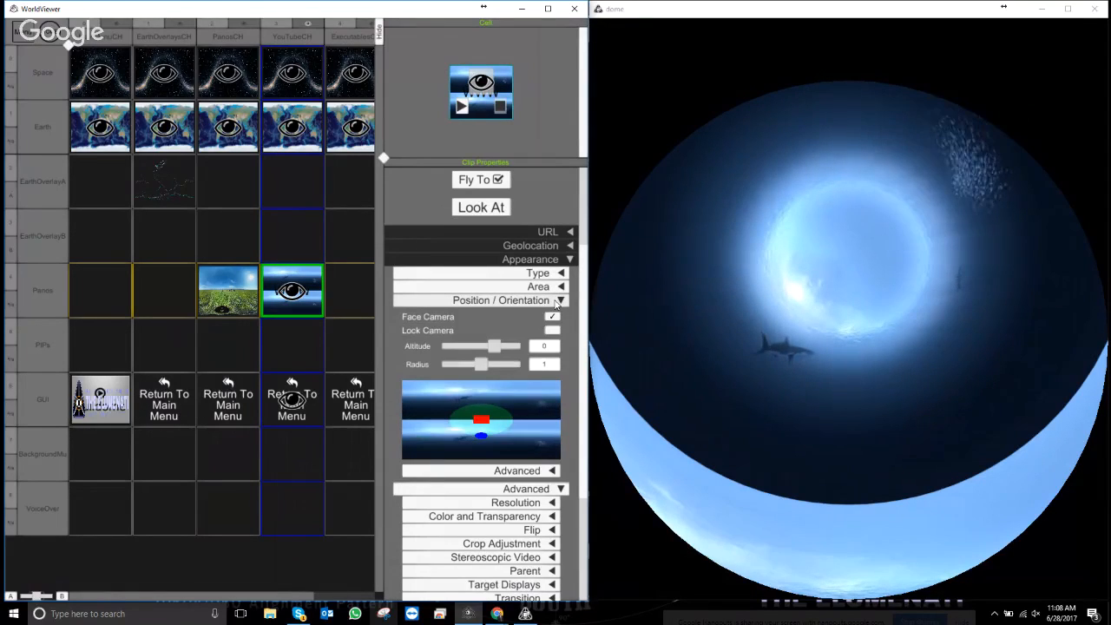
click(556, 300)
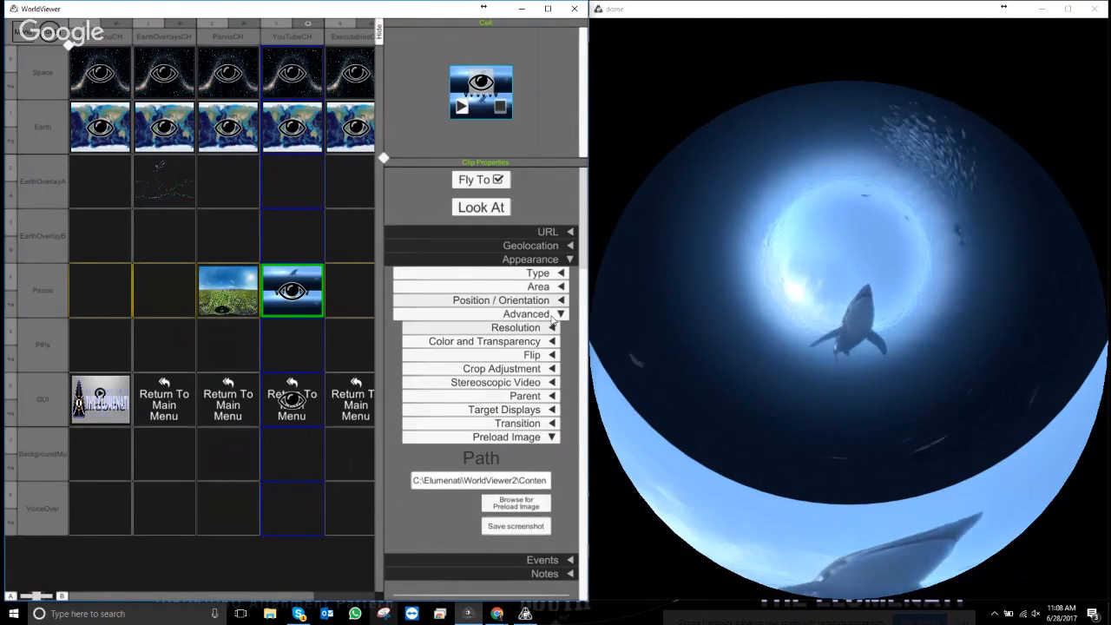
click(561, 287)
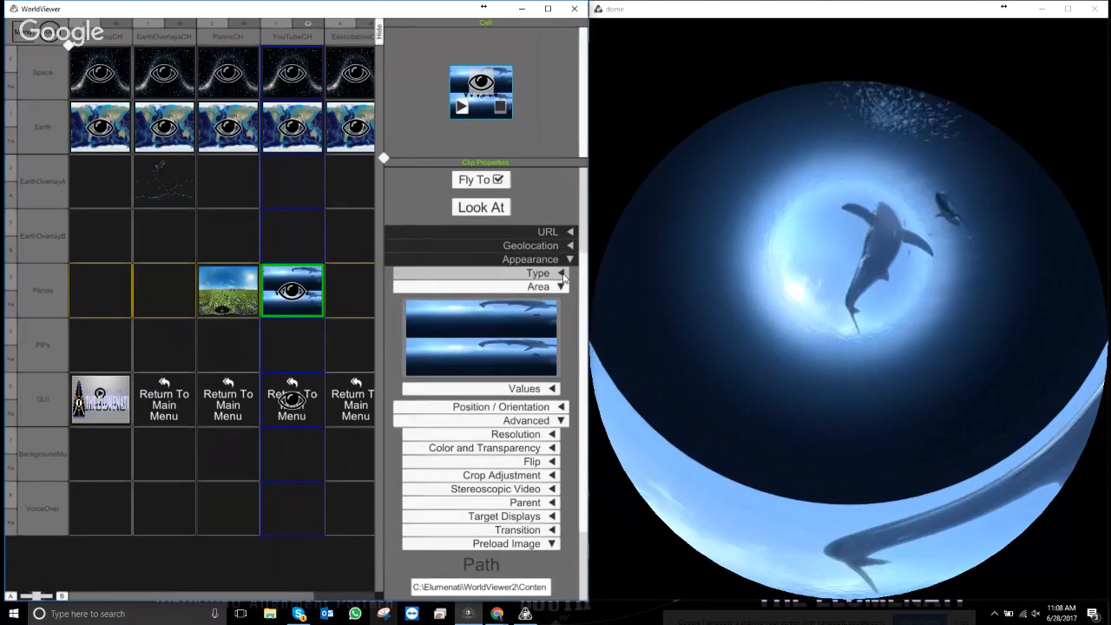
- Set SharksPB's projection type to Fisheye and reveal the area's numeric values
click(561, 274)
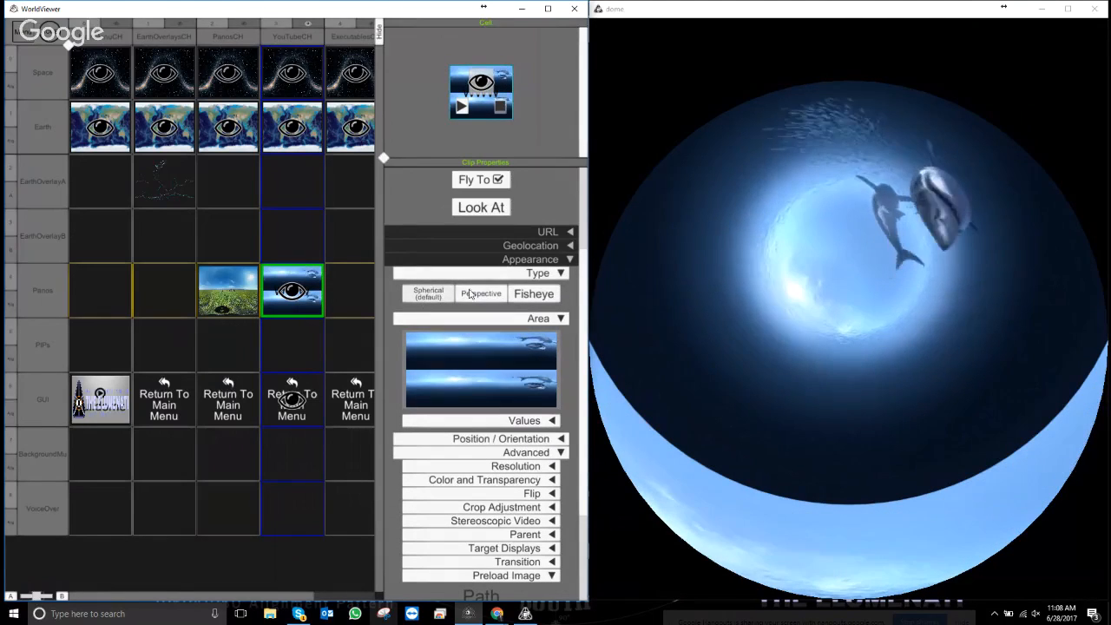
click(526, 295)
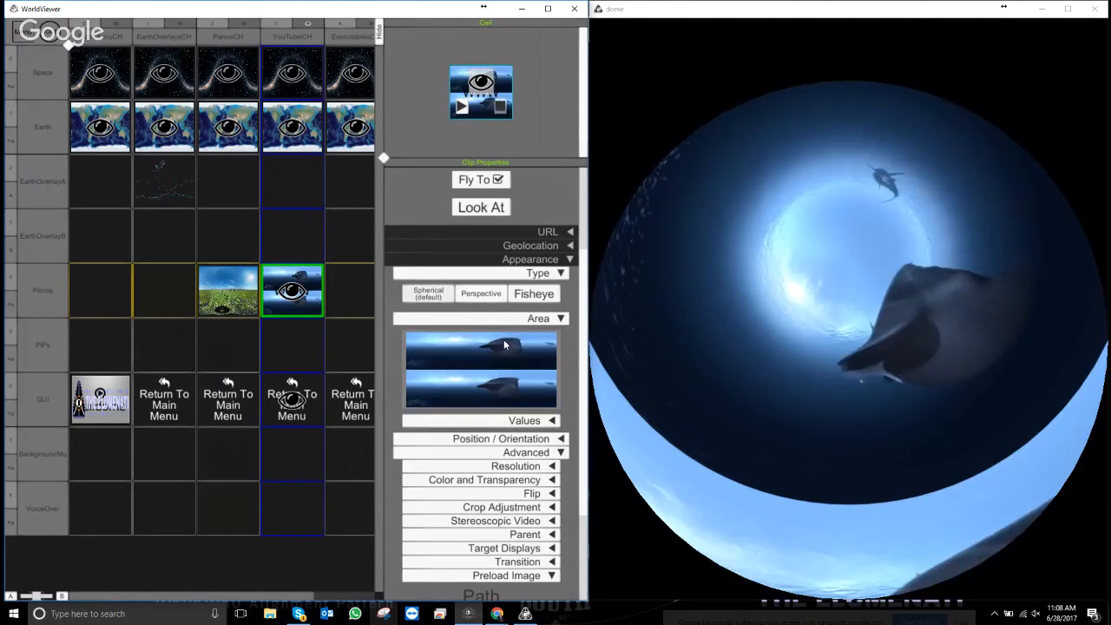
click(542, 420)
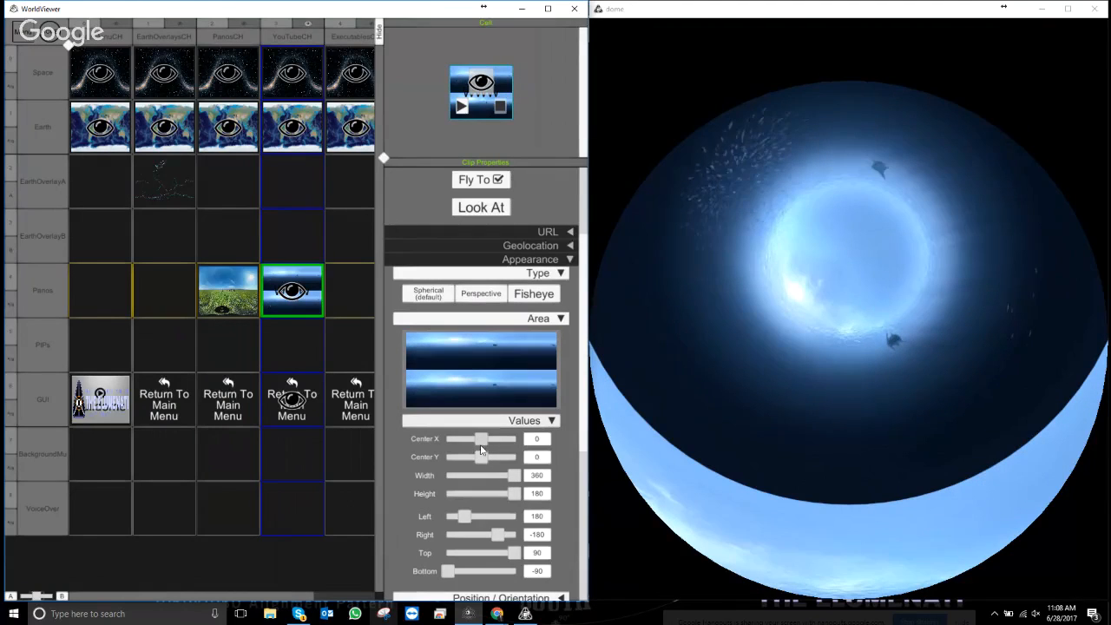
- Adjust the area sliders to Center X 37.753 while keeping full 360 by 180 coverage
mouse_move(478, 437)
mouse_down()
mouse_move(467, 456)
mouse_move(480, 456)
mouse_up()
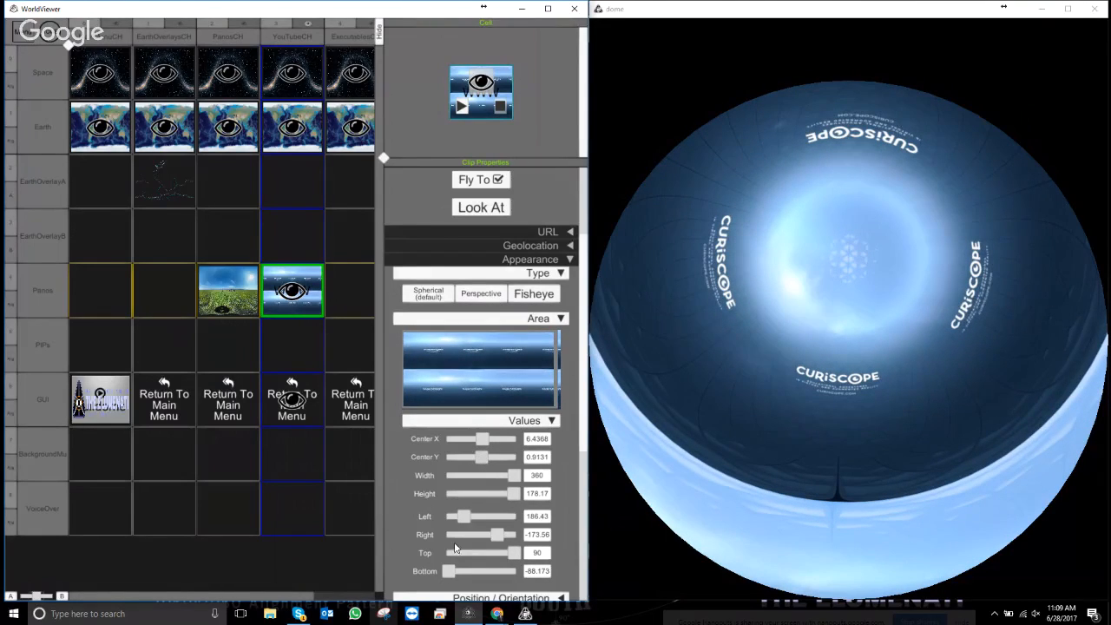
drag(515, 552, 522, 556)
mouse_move(455, 573)
mouse_down()
mouse_move(424, 576)
mouse_move(487, 570)
mouse_move(438, 571)
mouse_up()
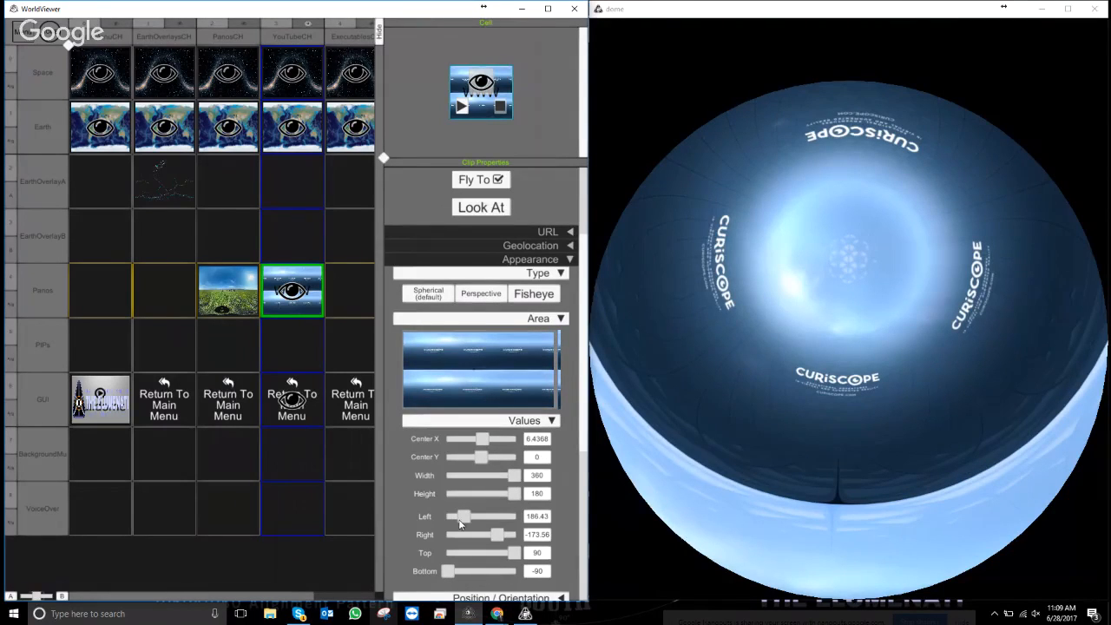
drag(460, 522, 457, 526)
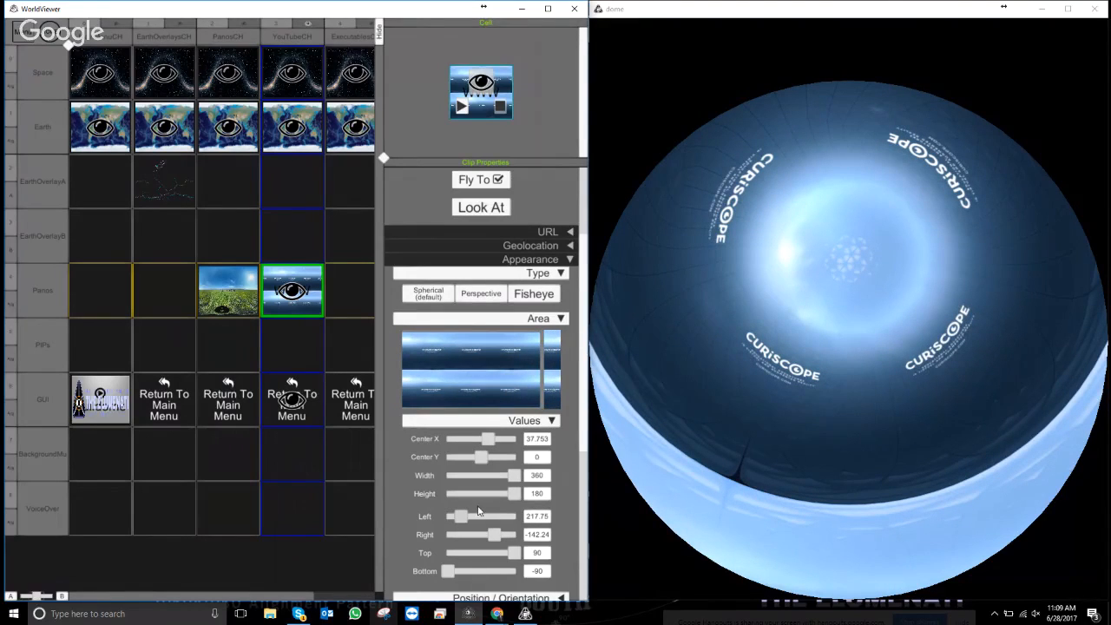
mouse_move(515, 492)
mouse_down()
mouse_move(494, 476)
mouse_move(513, 478)
mouse_up()
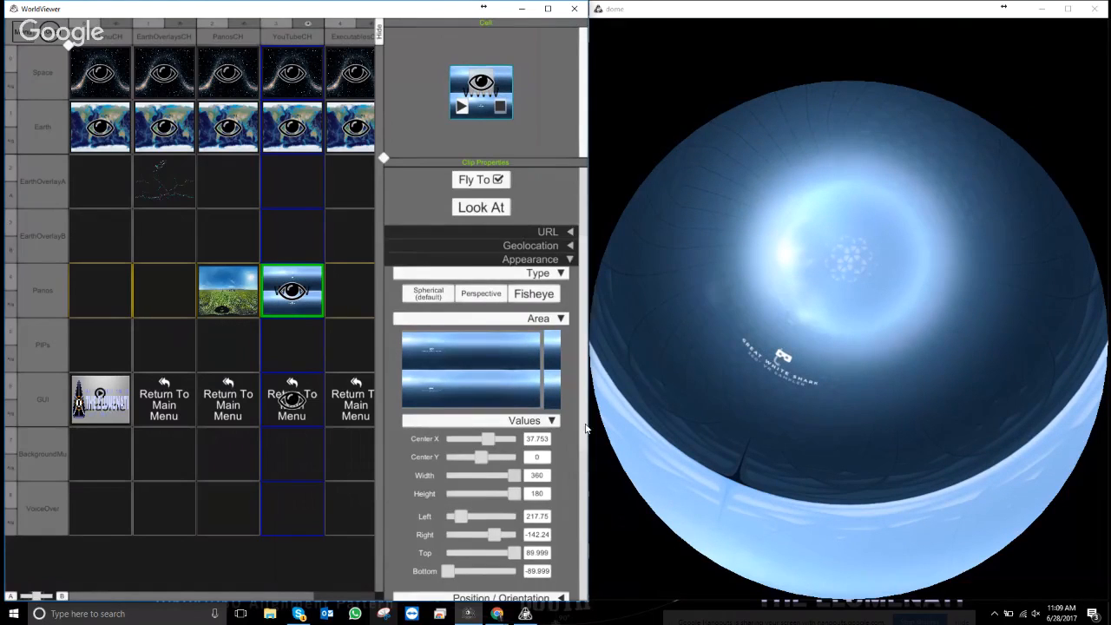
scroll(587, 428, down, 5)
click(822, 395)
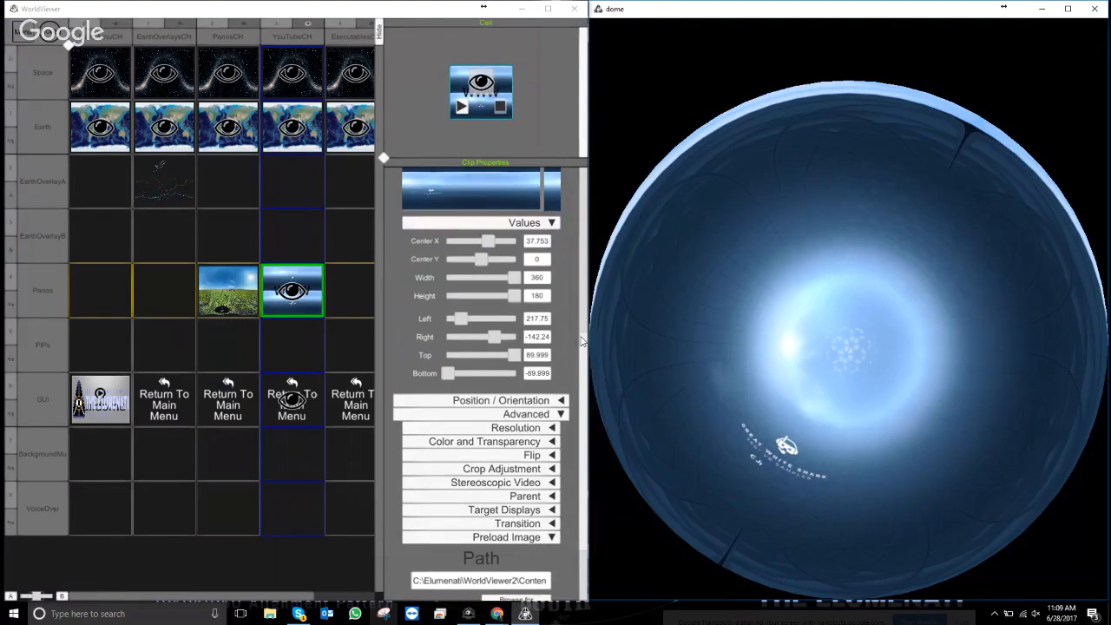
- Expand Crop Adjustment and drag the X Max crop to 0.1910, leaving Y Max at 0
scroll(580, 342, up, 5)
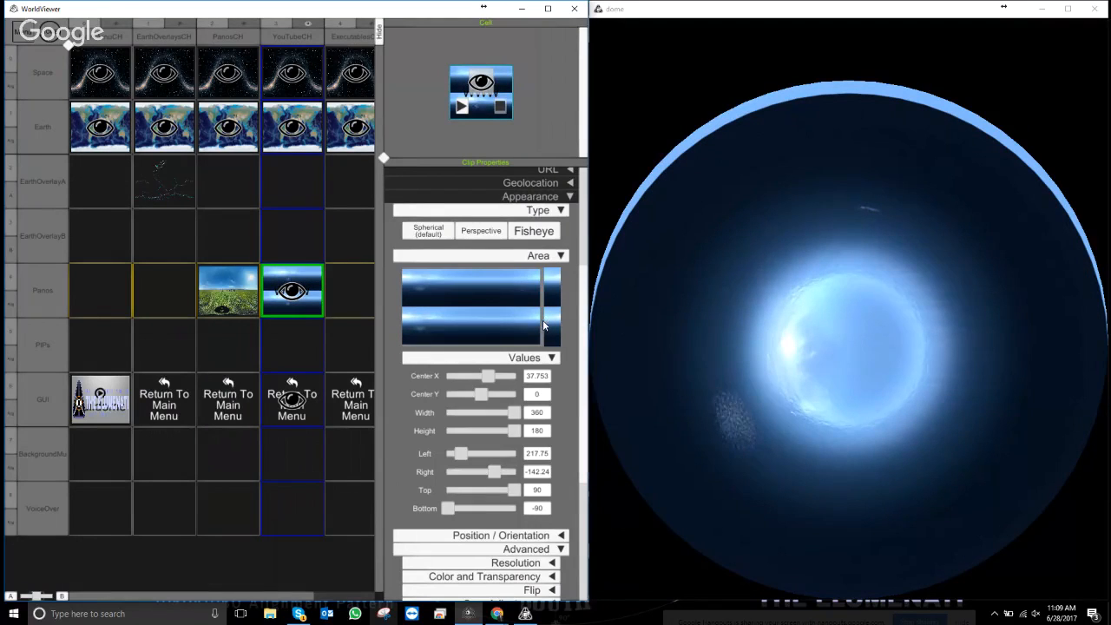
scroll(559, 362, down, 5)
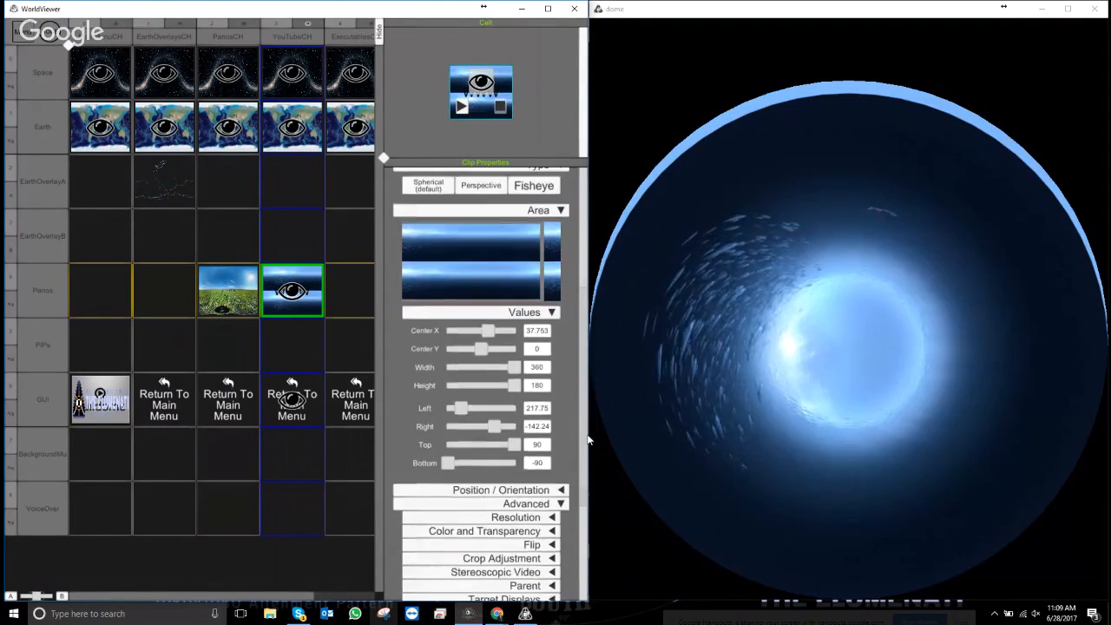
click(516, 407)
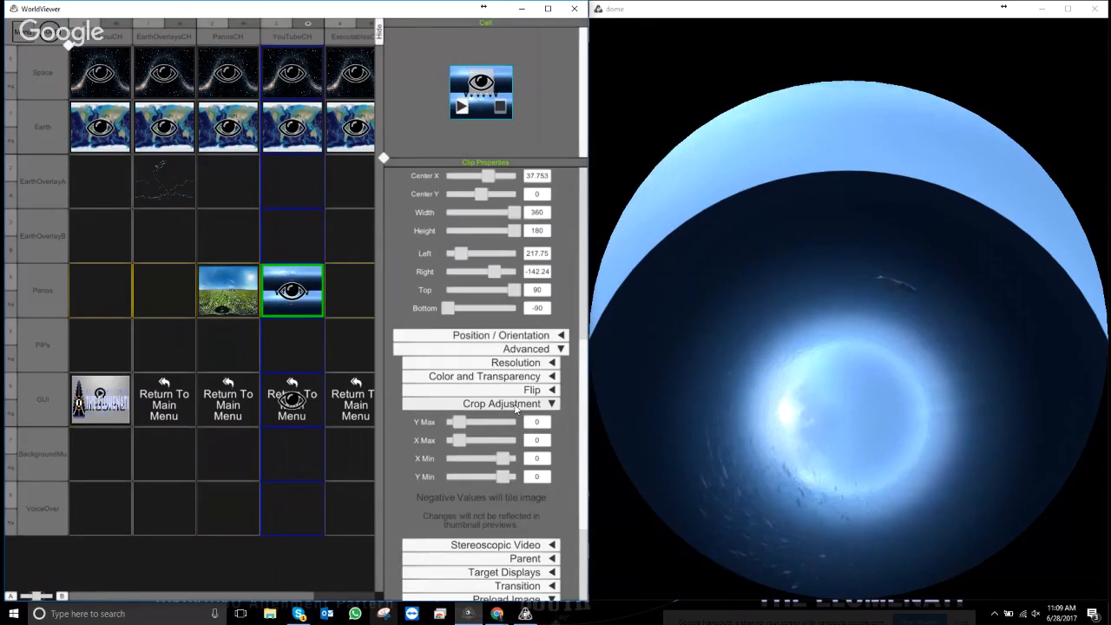
drag(460, 439, 406, 432)
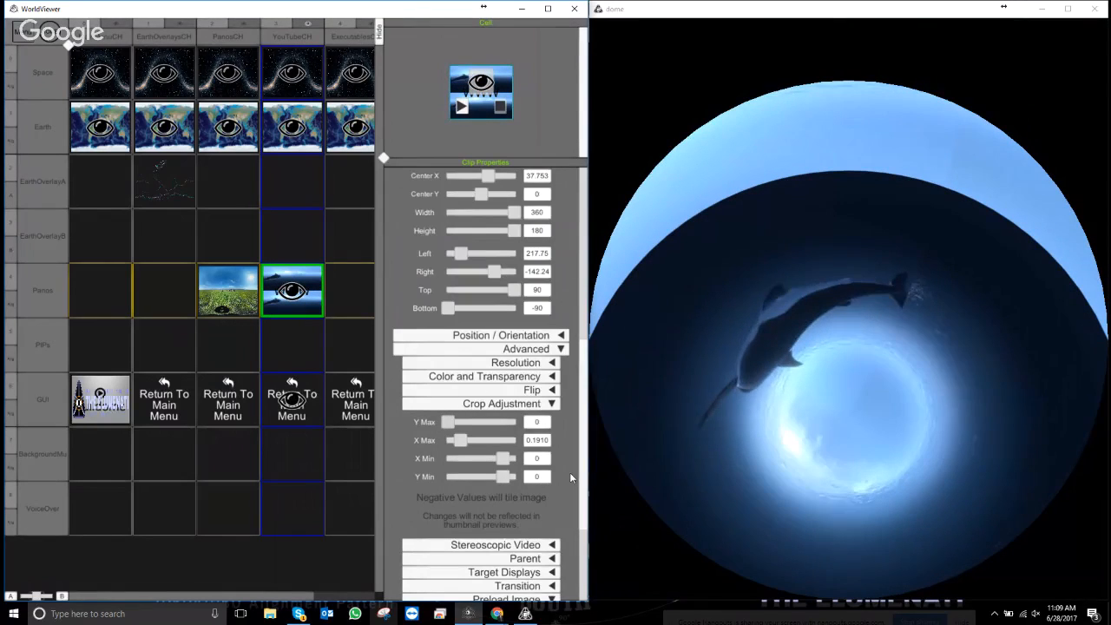
drag(582, 408, 586, 430)
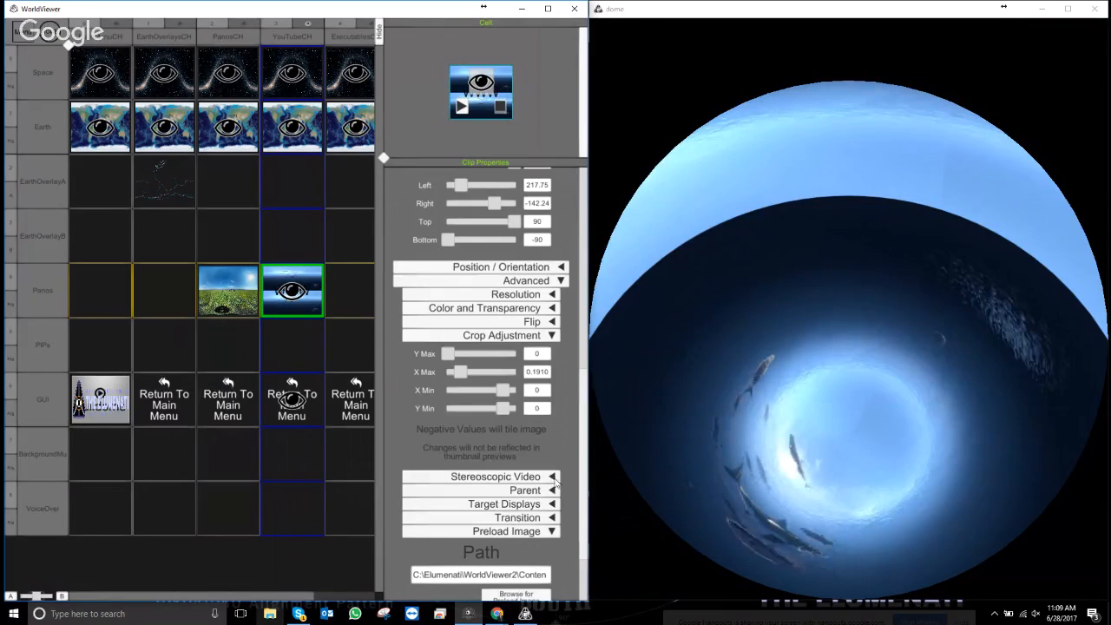
- Mark the shark video as Stereo with Over/Under frame packing
click(514, 477)
click(516, 497)
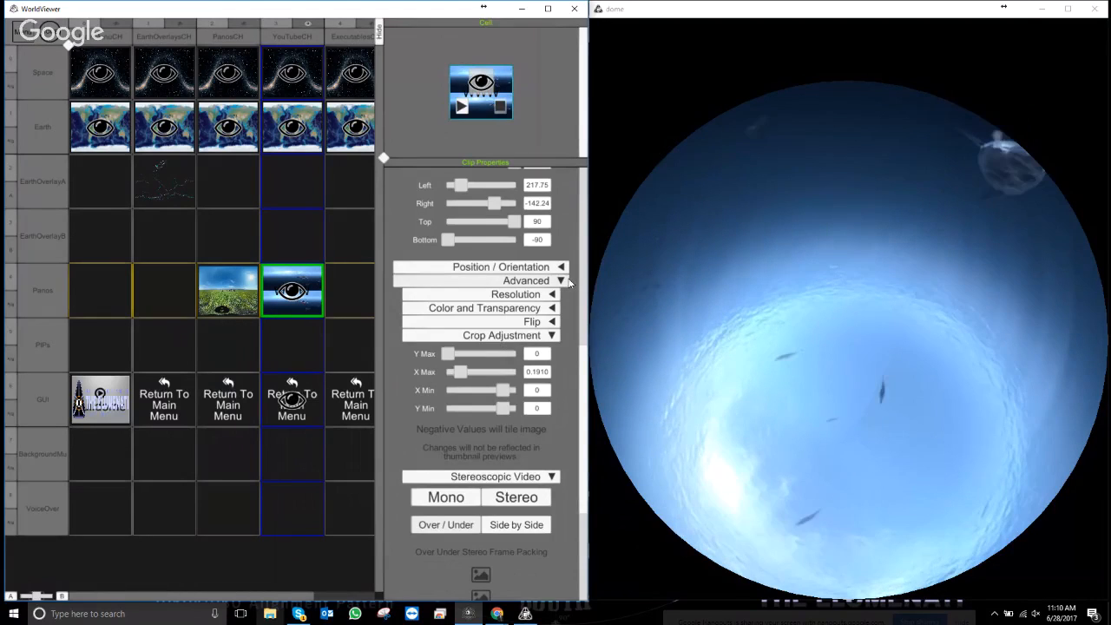
drag(583, 287, 582, 413)
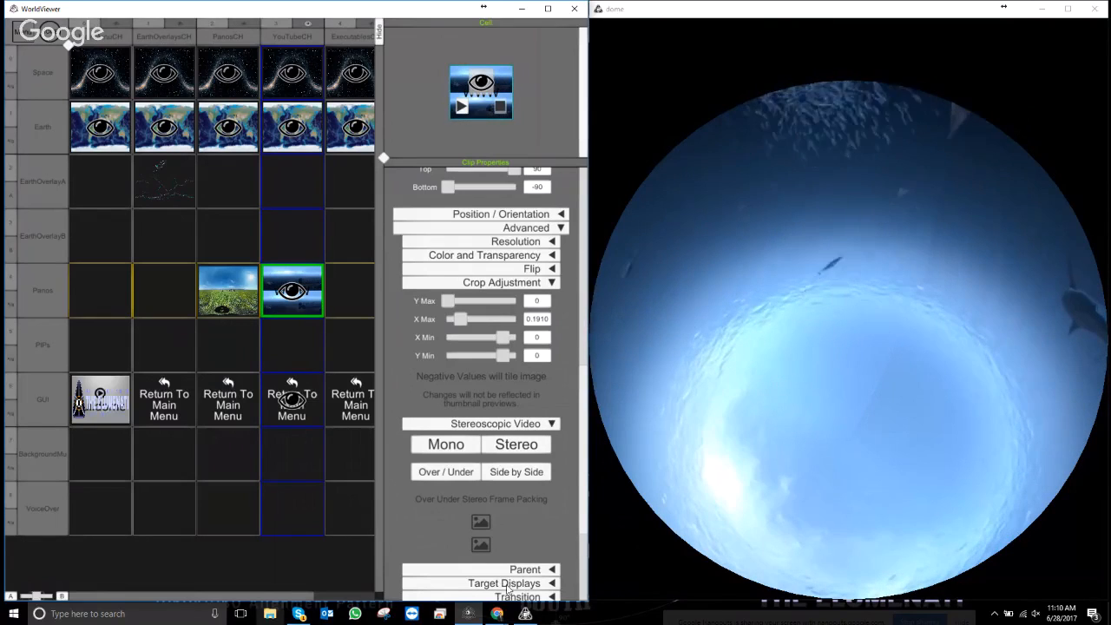
click(511, 473)
click(445, 473)
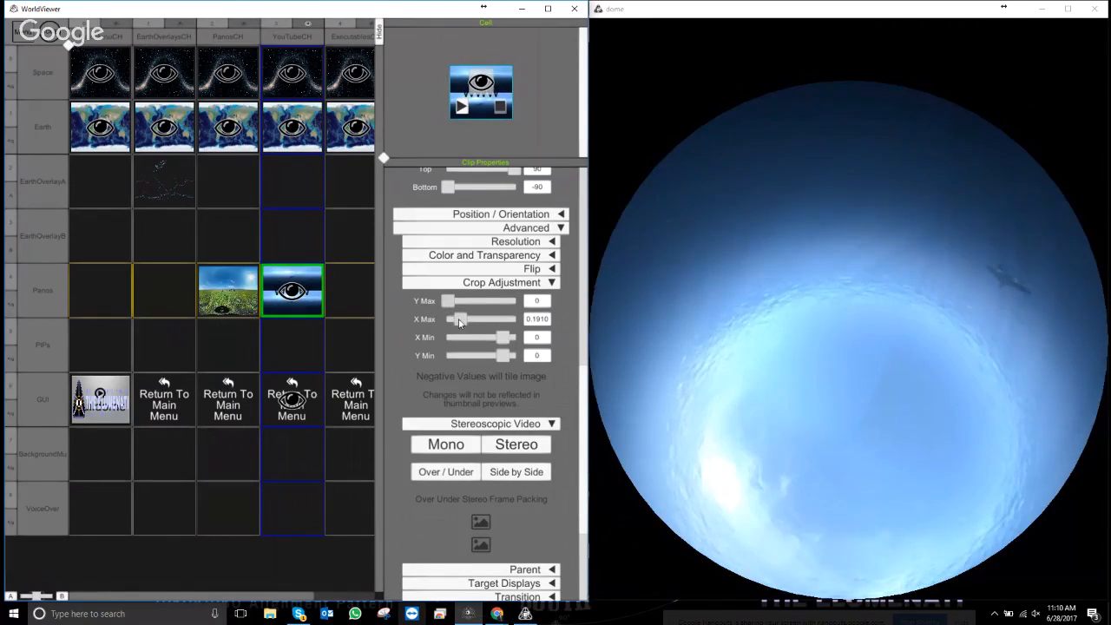
- Reset the X Max crop to 0 and collapse the Type and Appearance sections
drag(459, 322, 430, 321)
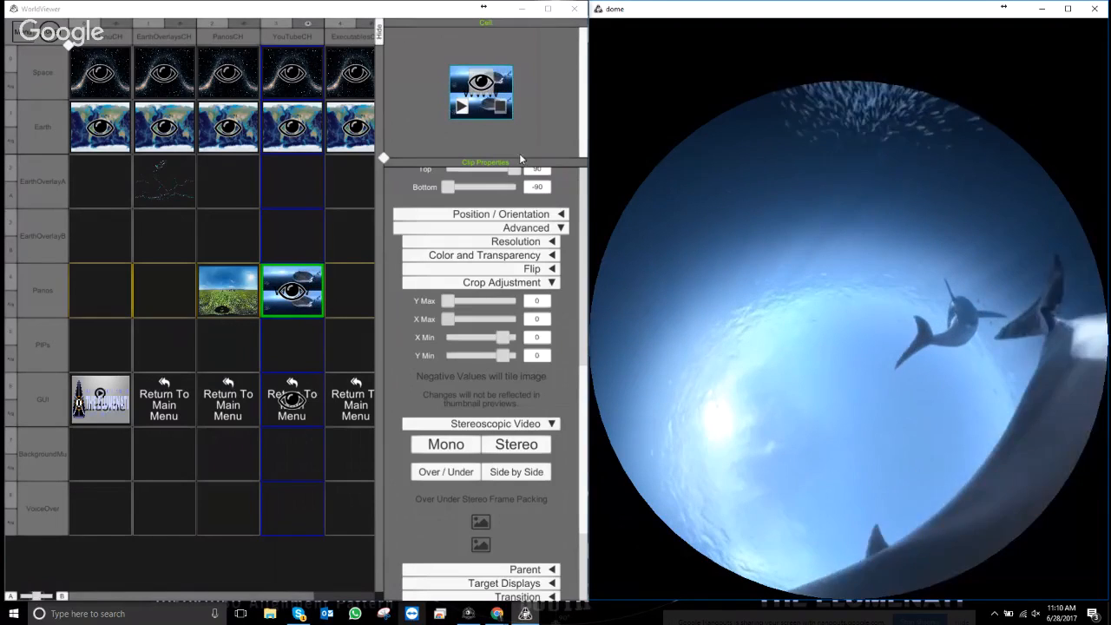
drag(586, 434, 584, 267)
click(560, 319)
click(560, 331)
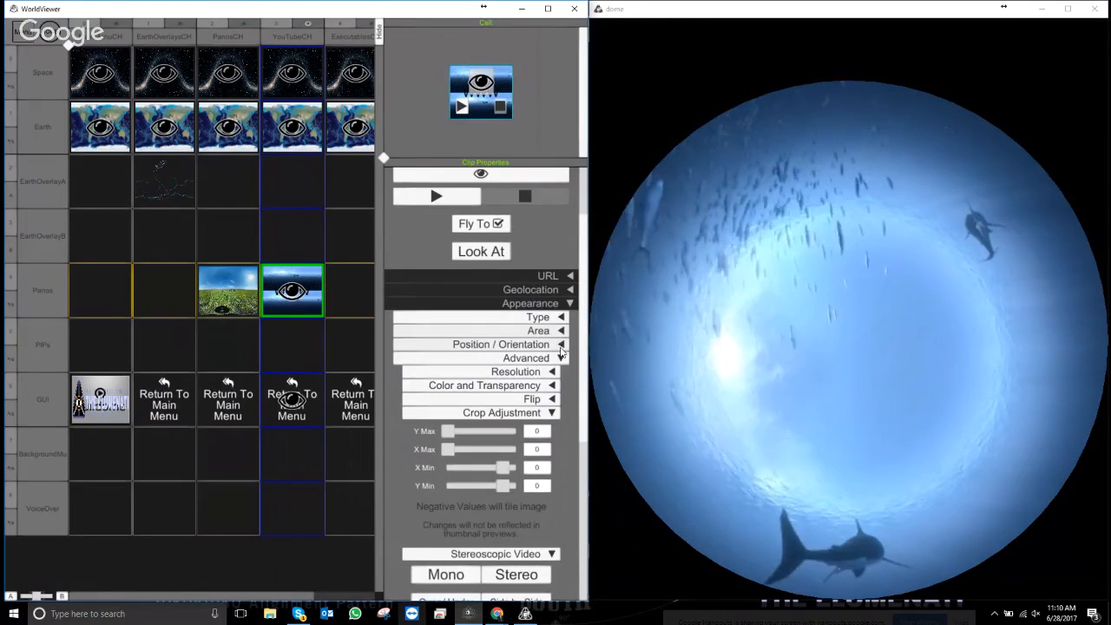
- Load a second clip into the SharksPB Panos cell from the System ClipOnlineVideo_Panobubble template
click(569, 240)
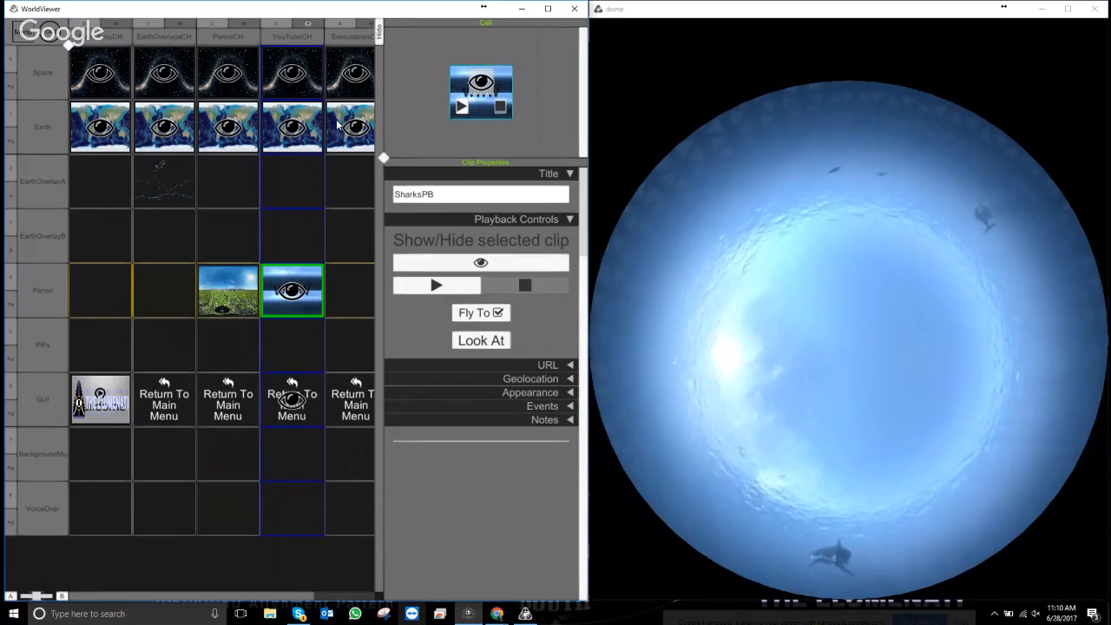
right_click(304, 310)
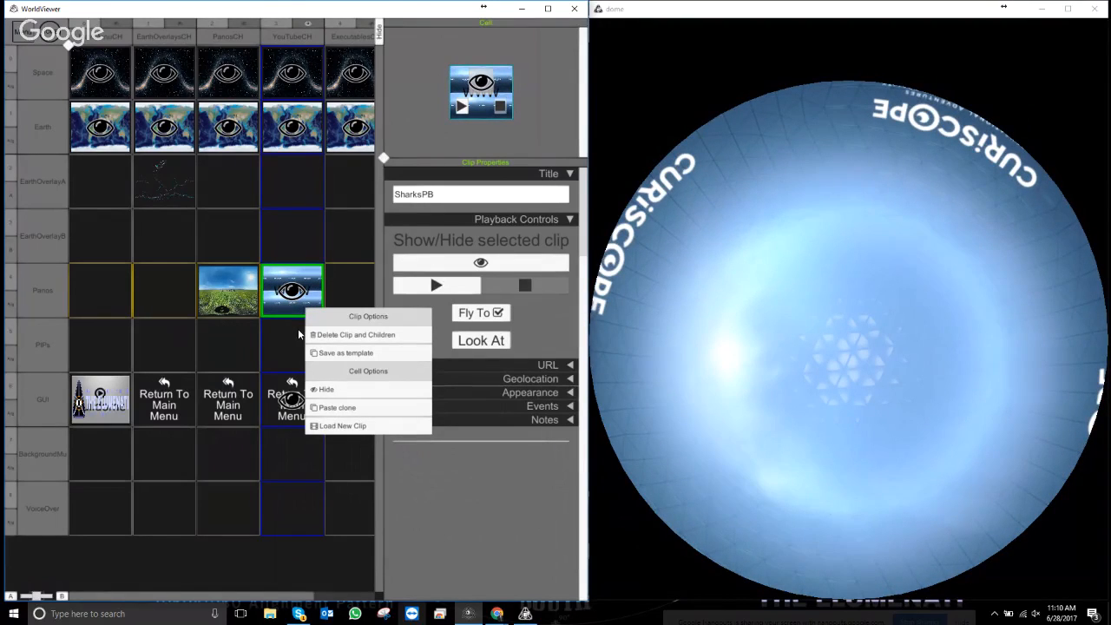
click(347, 426)
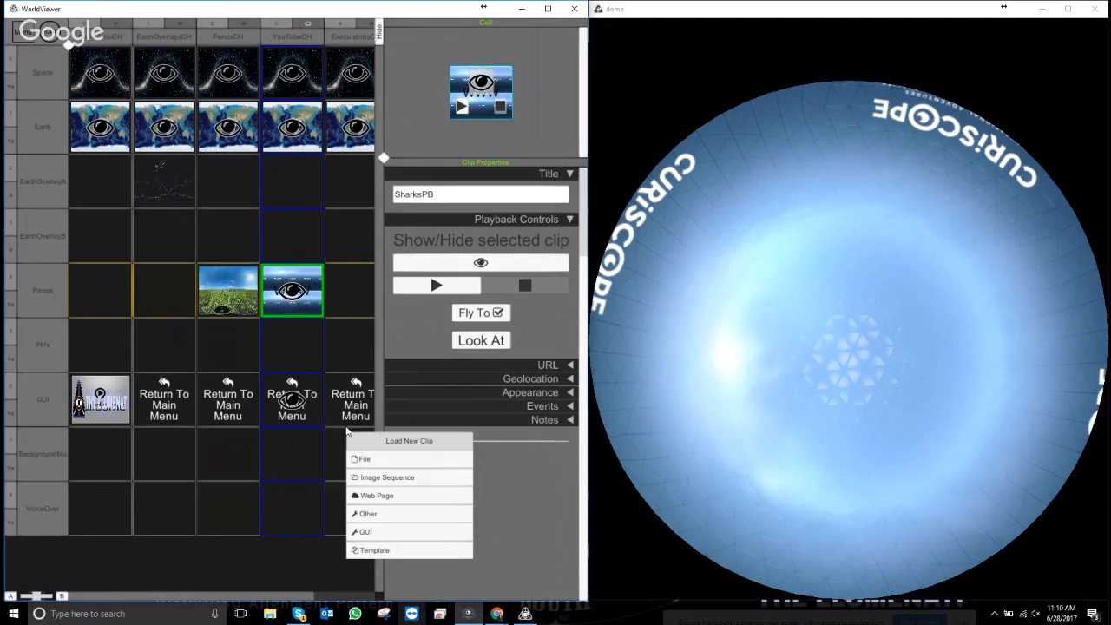
click(375, 550)
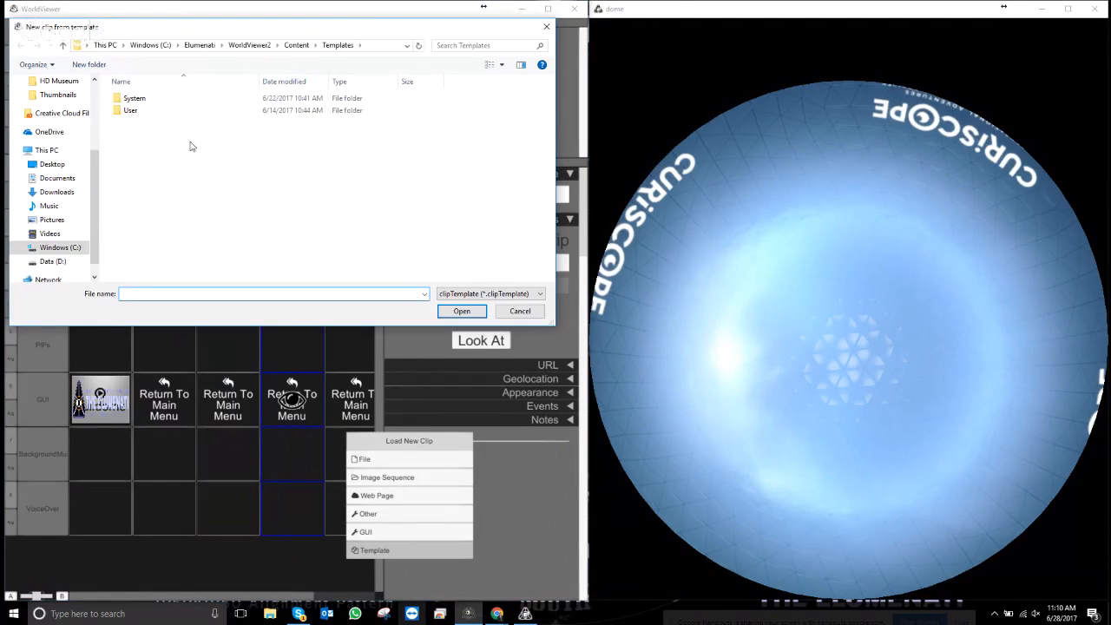
double_click(133, 101)
double_click(139, 217)
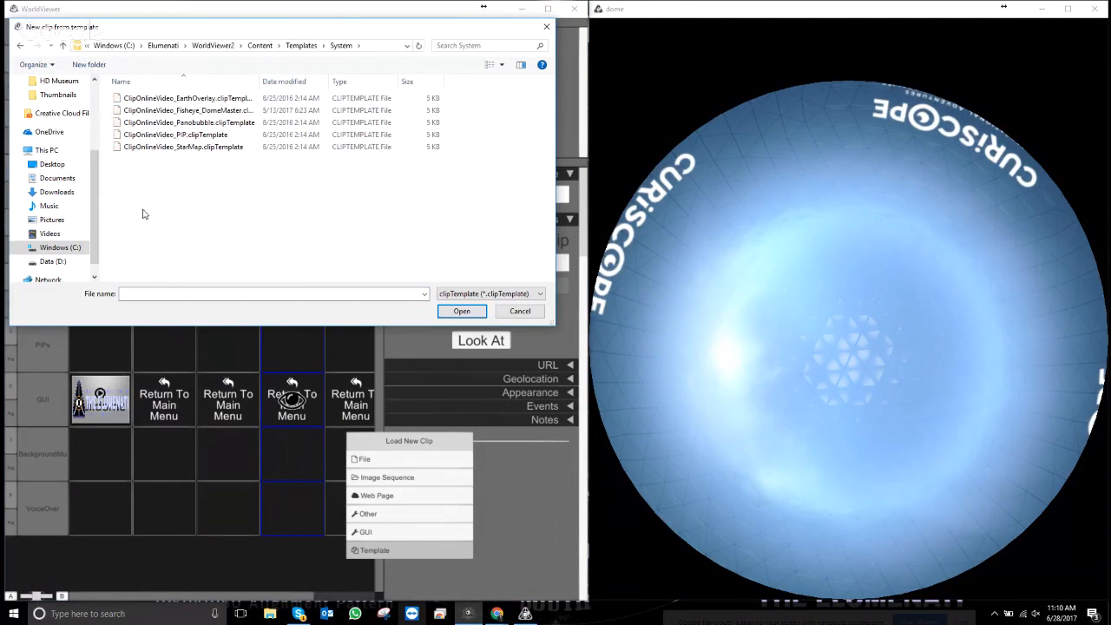
double_click(204, 123)
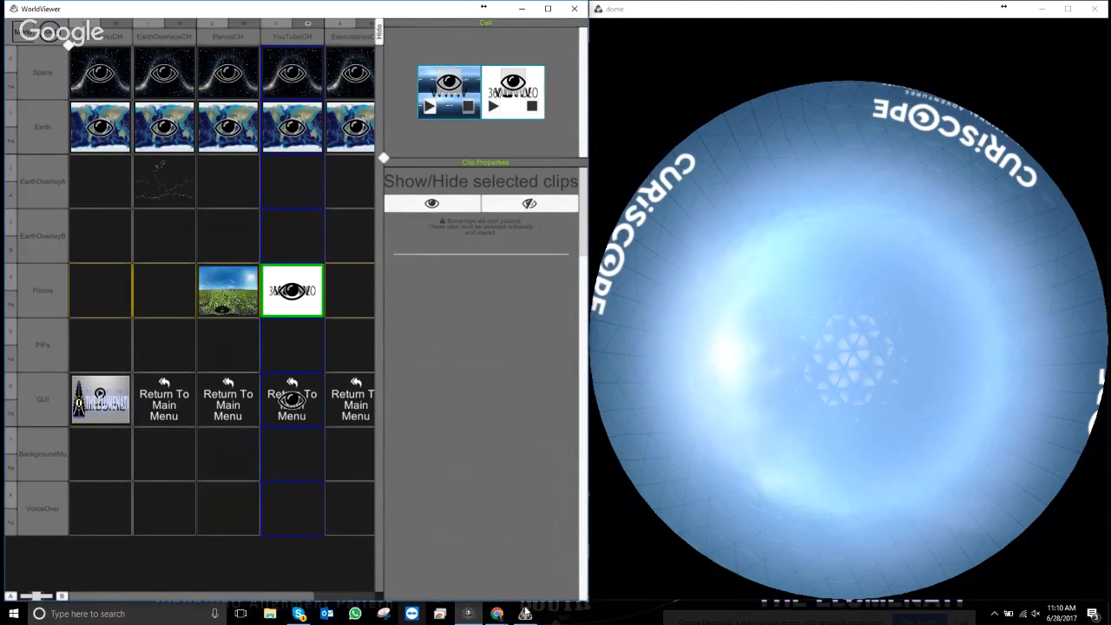
click(496, 614)
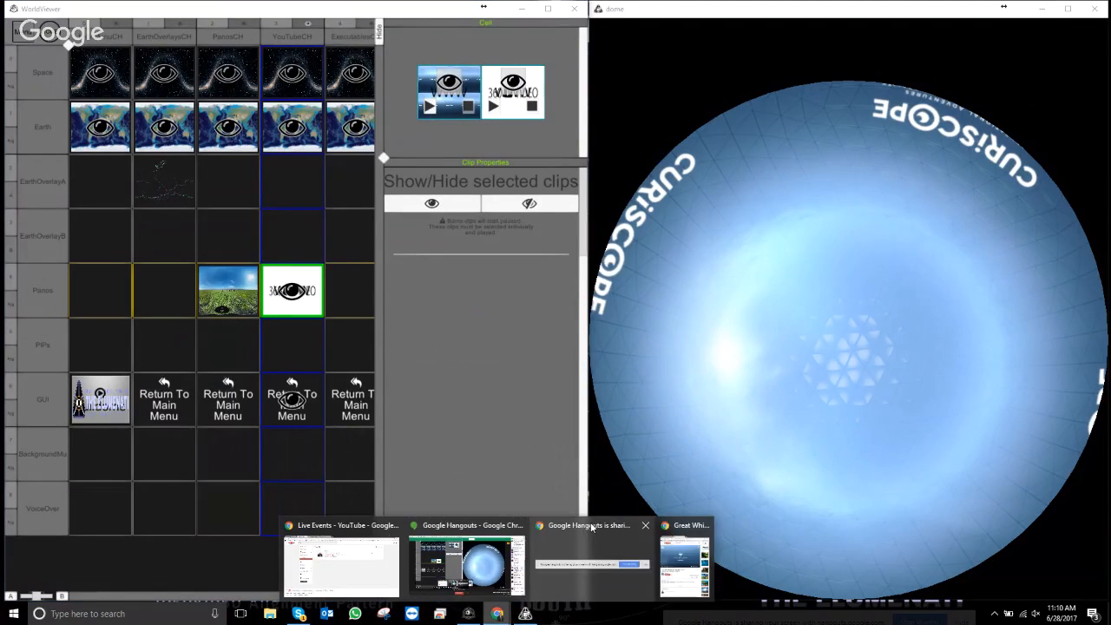
- Copy the URL of YouTube's Surrounded by Wild Elephants in 4k 360 video
click(676, 554)
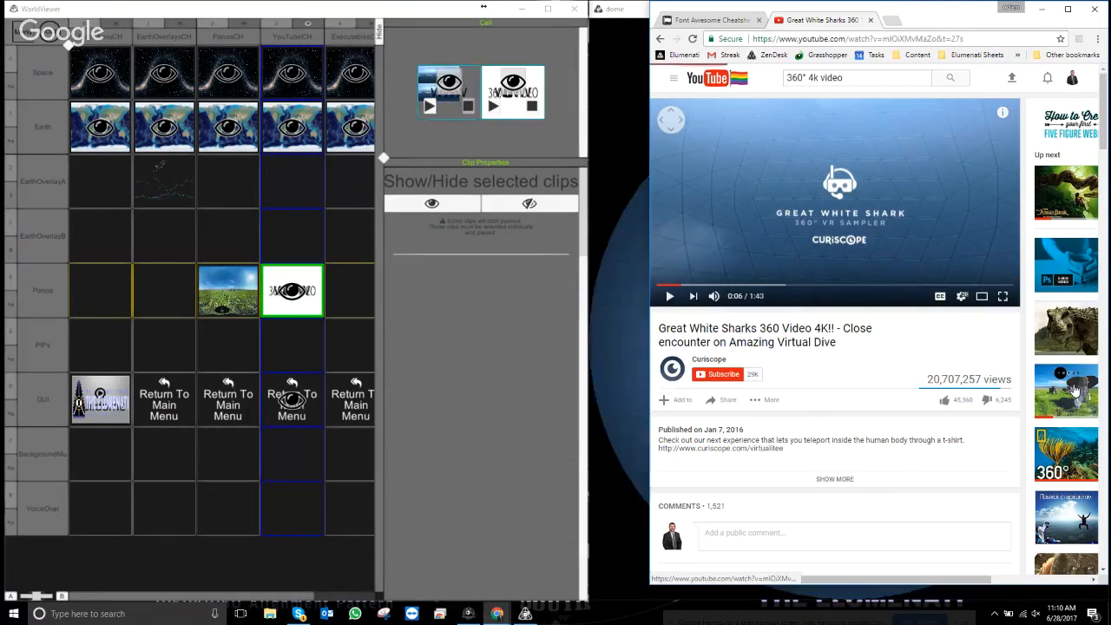
click(1074, 393)
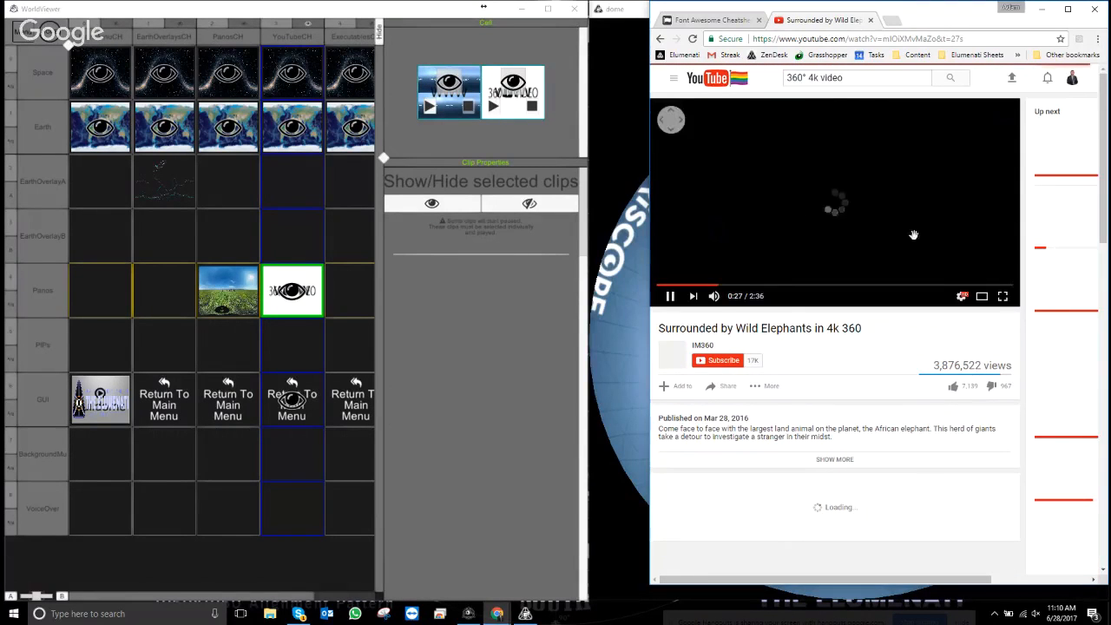
right_click(872, 194)
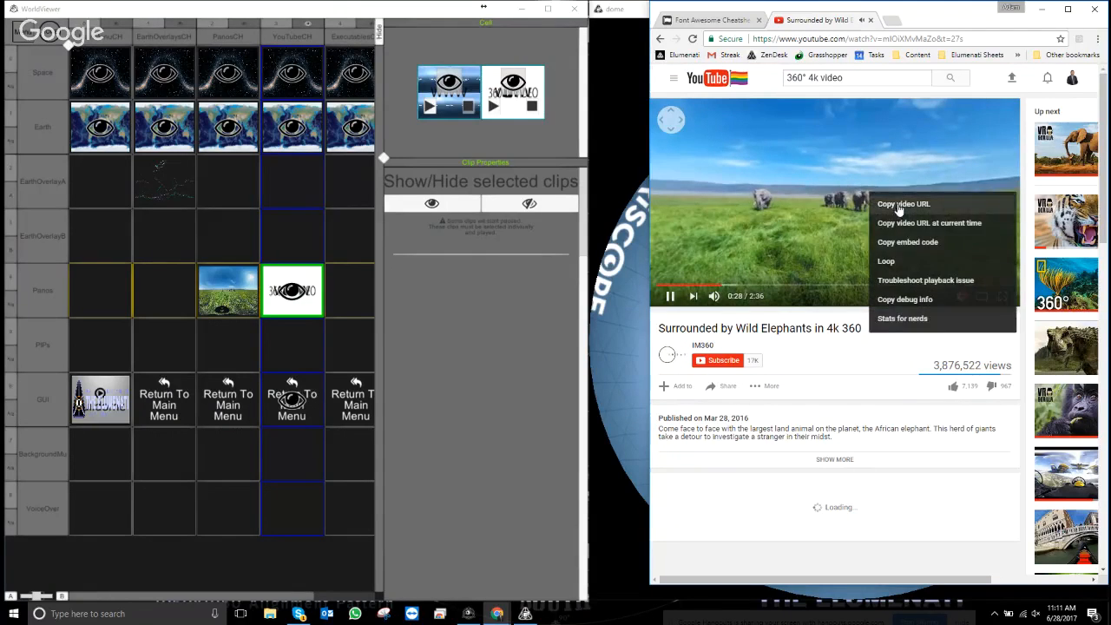
click(901, 205)
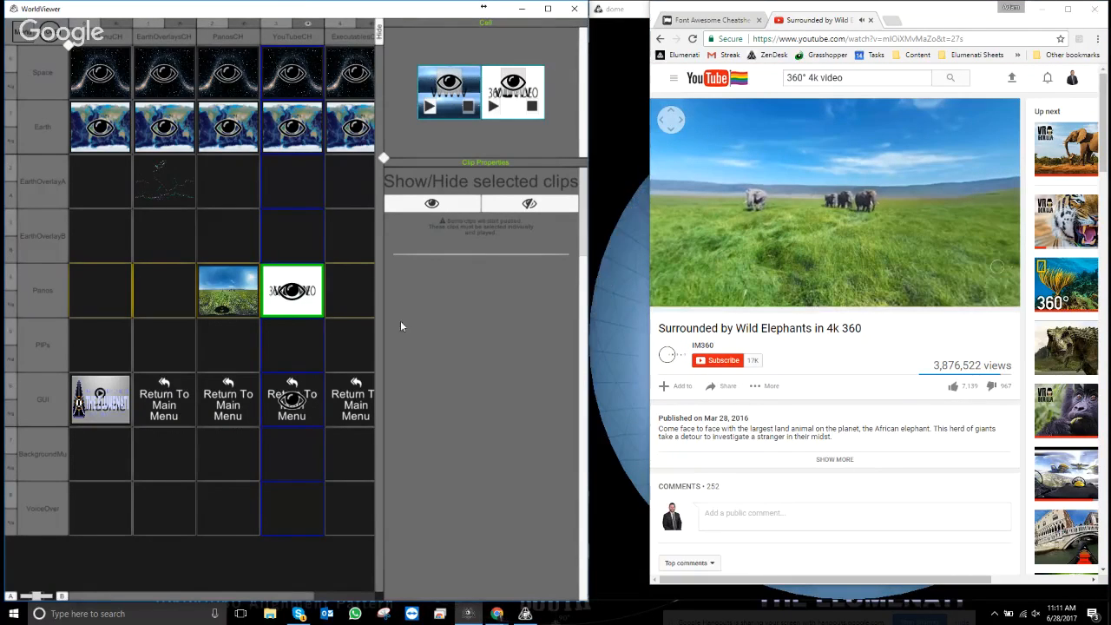
click(507, 108)
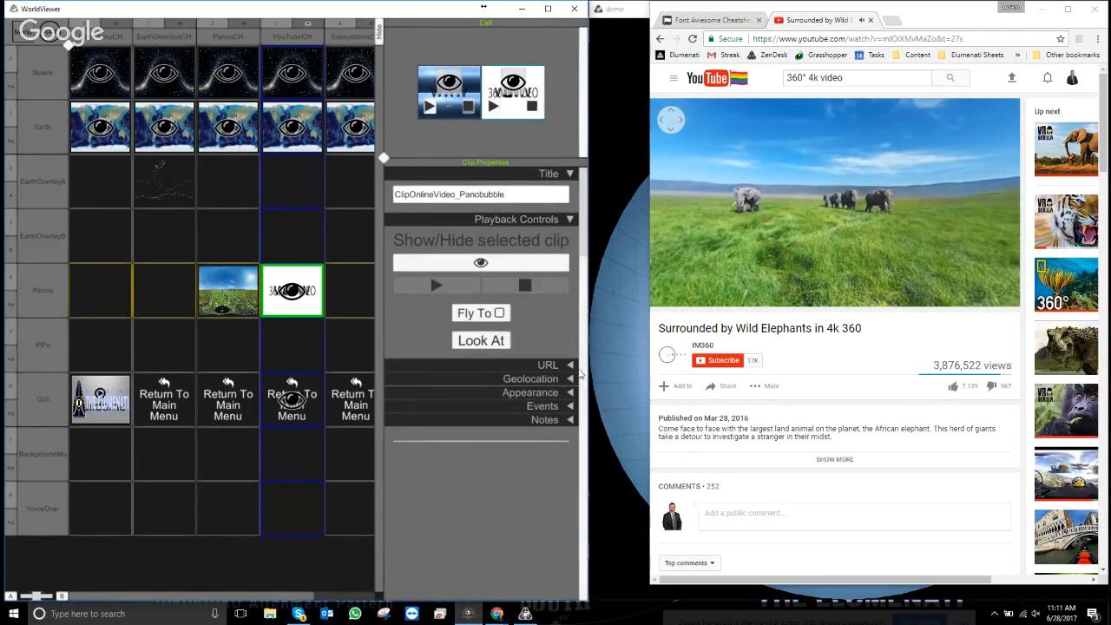
click(564, 365)
right_click(434, 409)
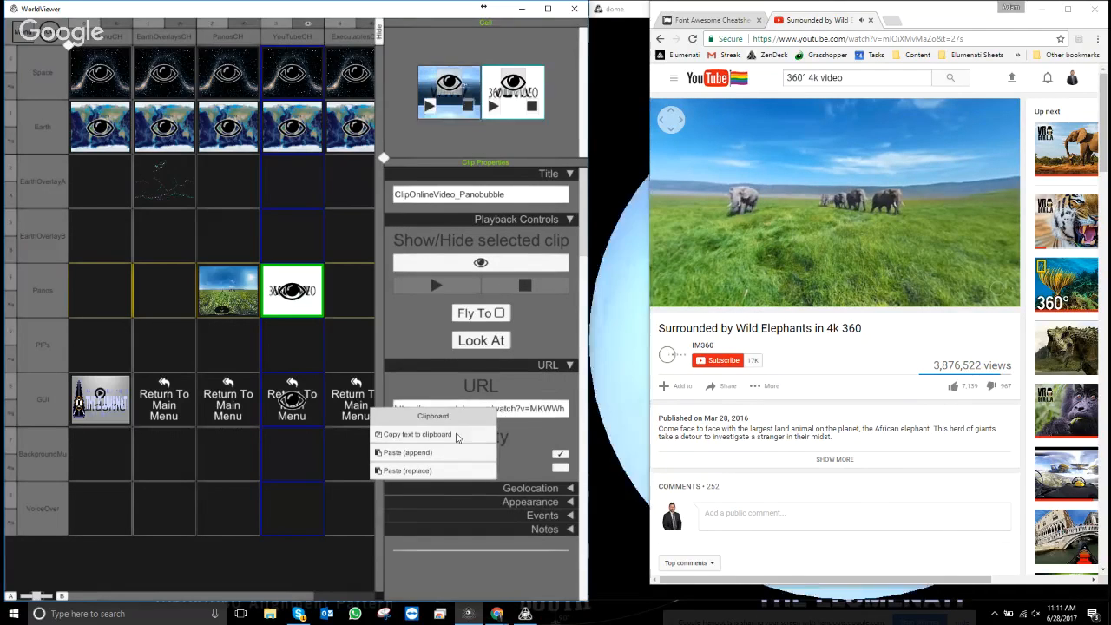
click(408, 471)
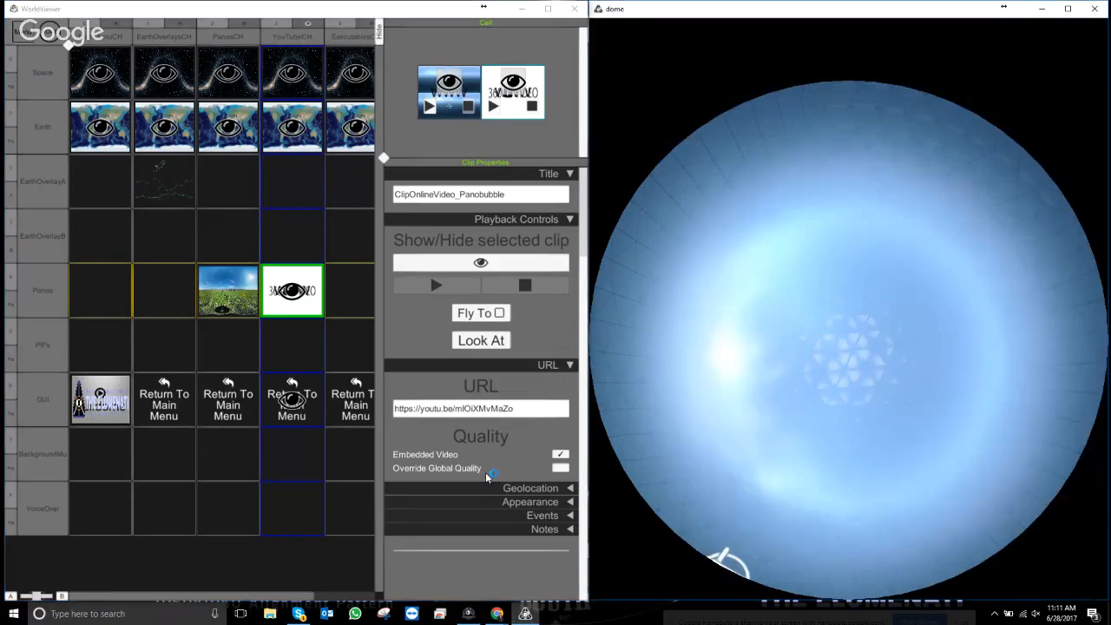
- Turn on Fly To for the elephant clip and set Elephants.png from Thumbnails as its preload image
click(499, 313)
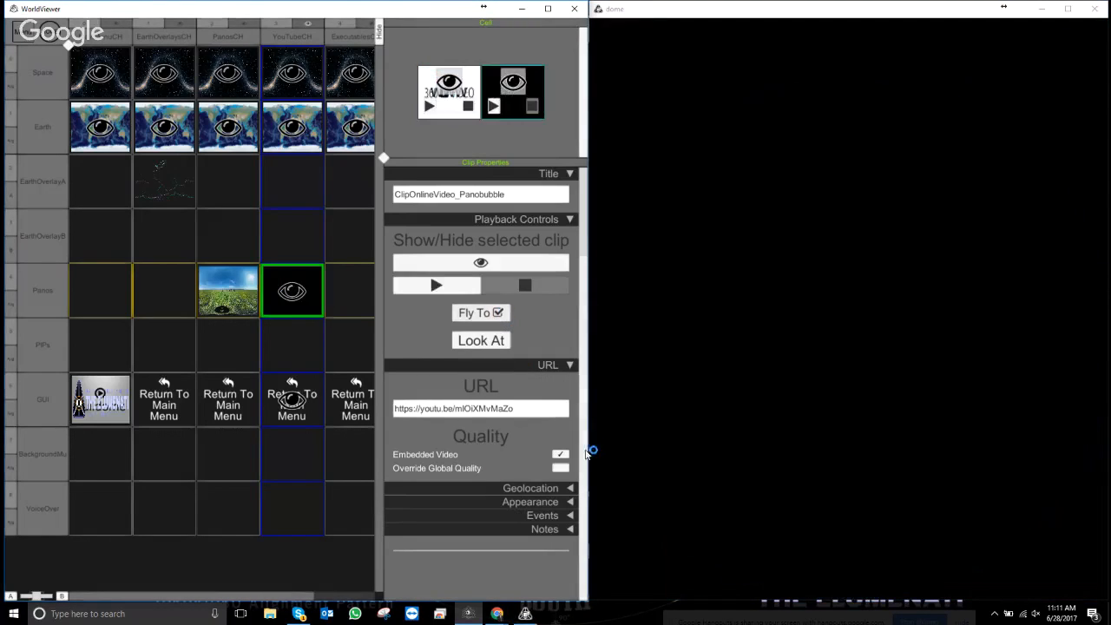
click(570, 365)
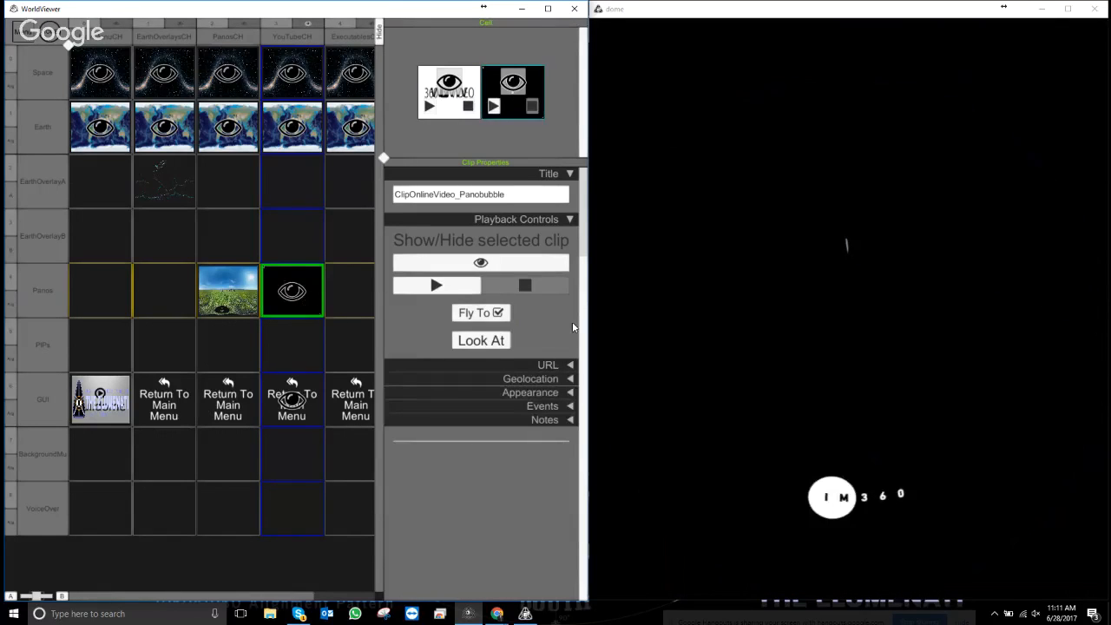
click(570, 392)
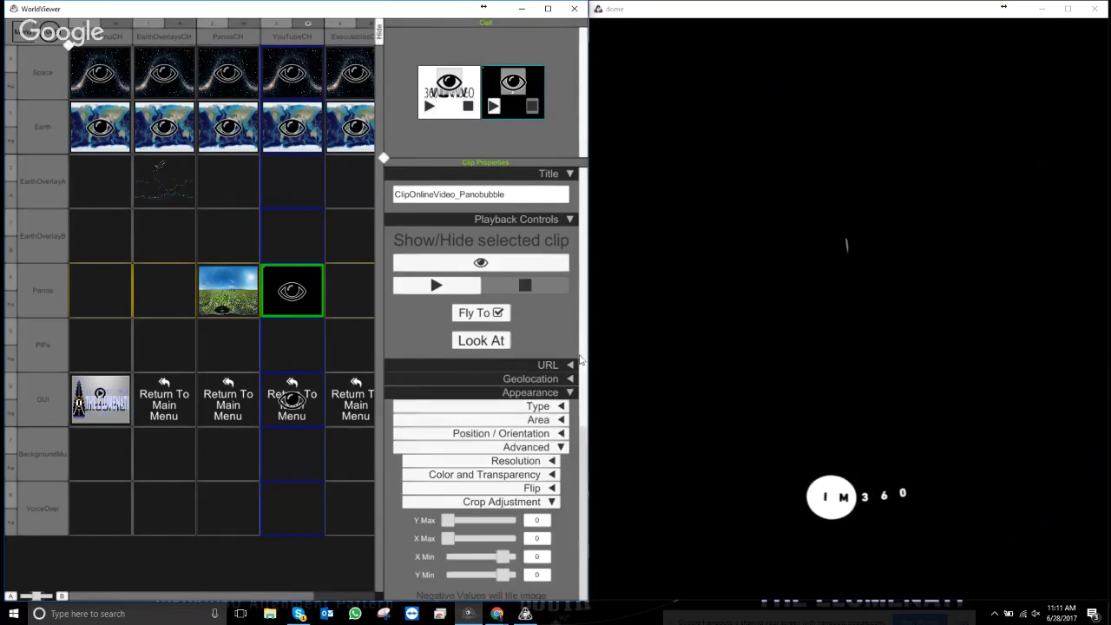
scroll(569, 521, down, 5)
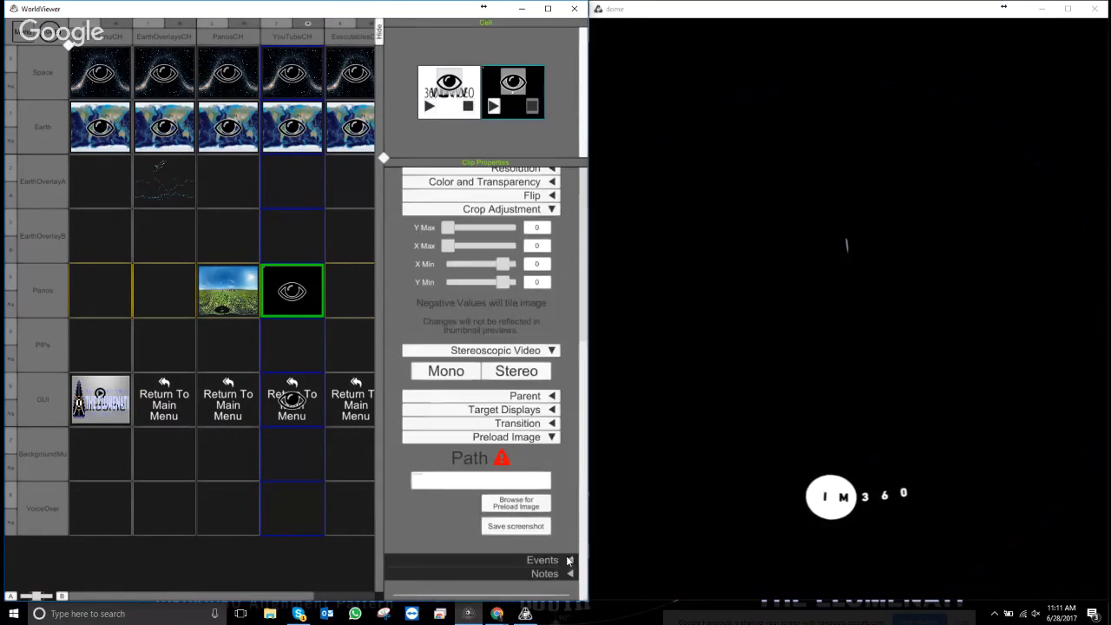
click(520, 505)
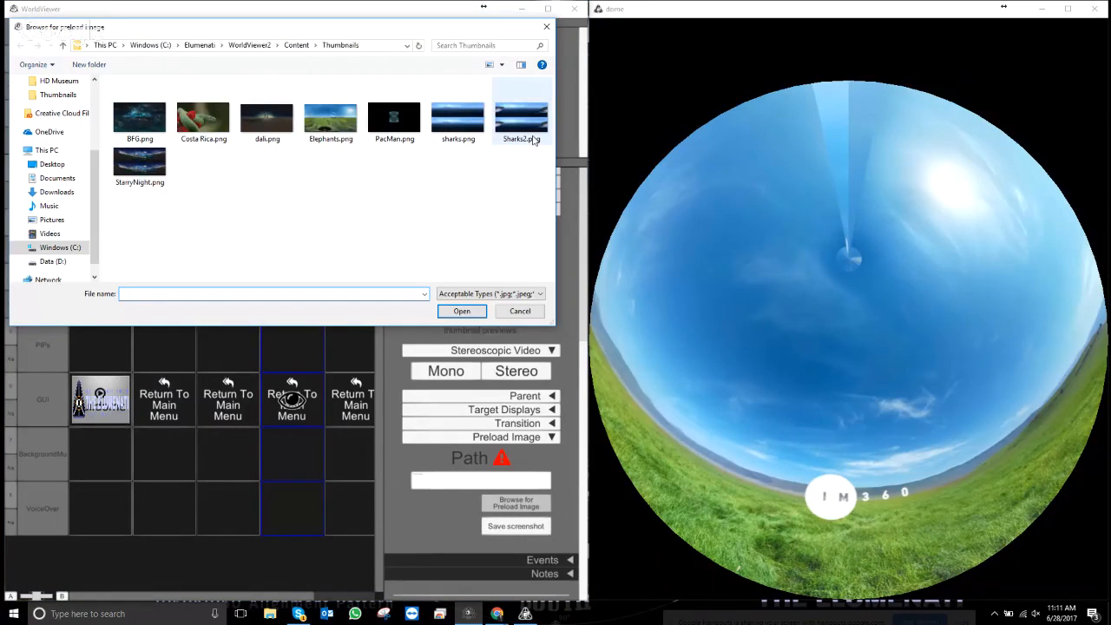
click(330, 120)
click(461, 312)
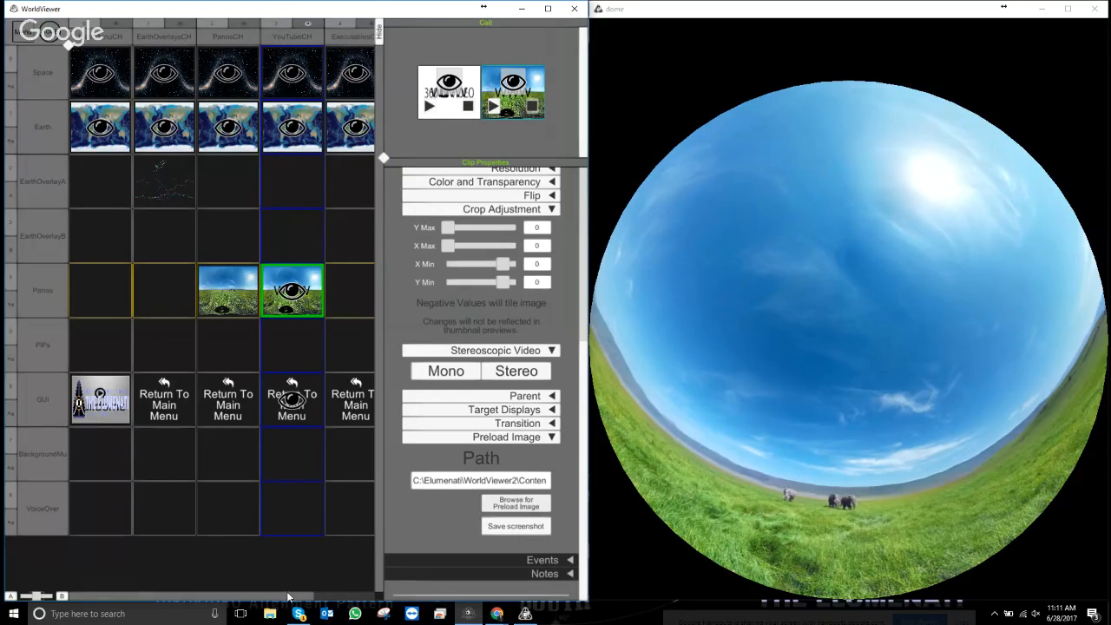
drag(288, 597, 361, 601)
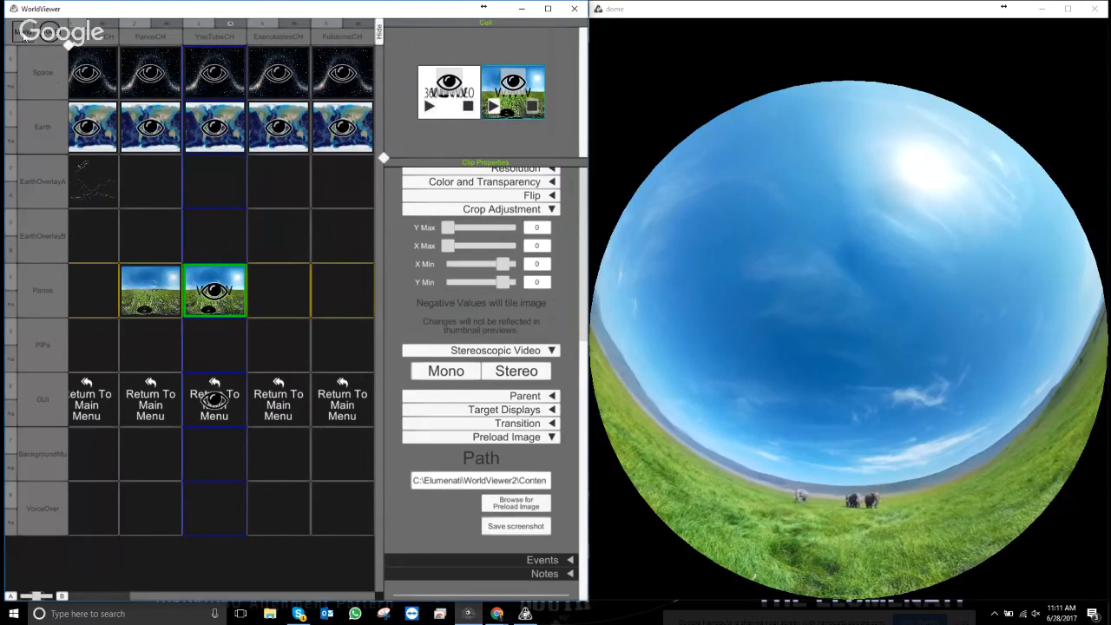
- Save the composition under the name LiveDemo.wv2
click(44, 41)
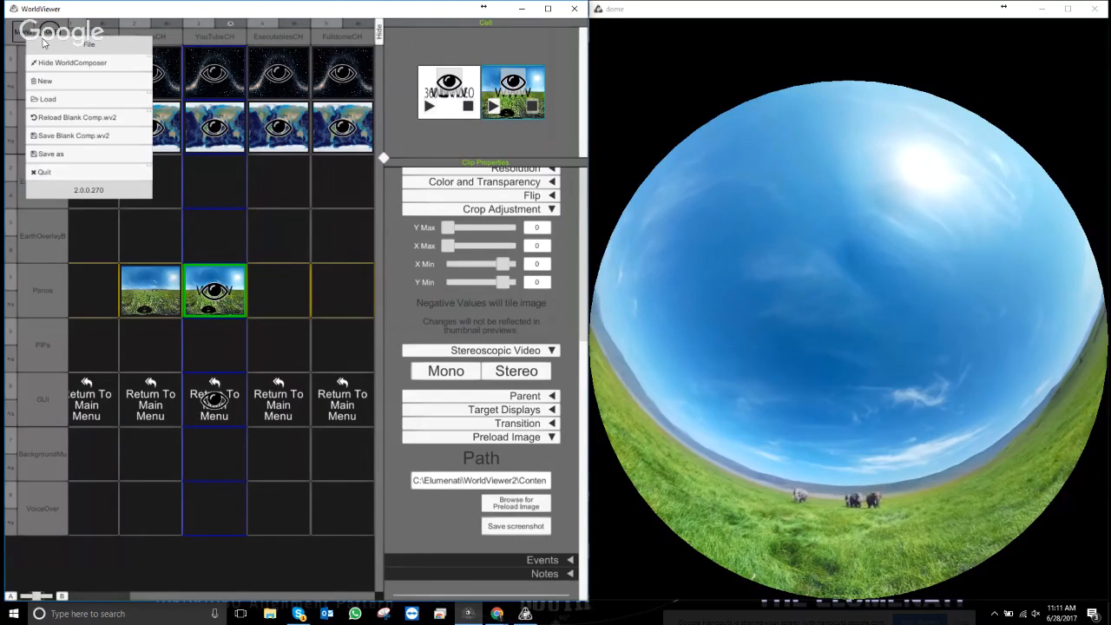
click(72, 155)
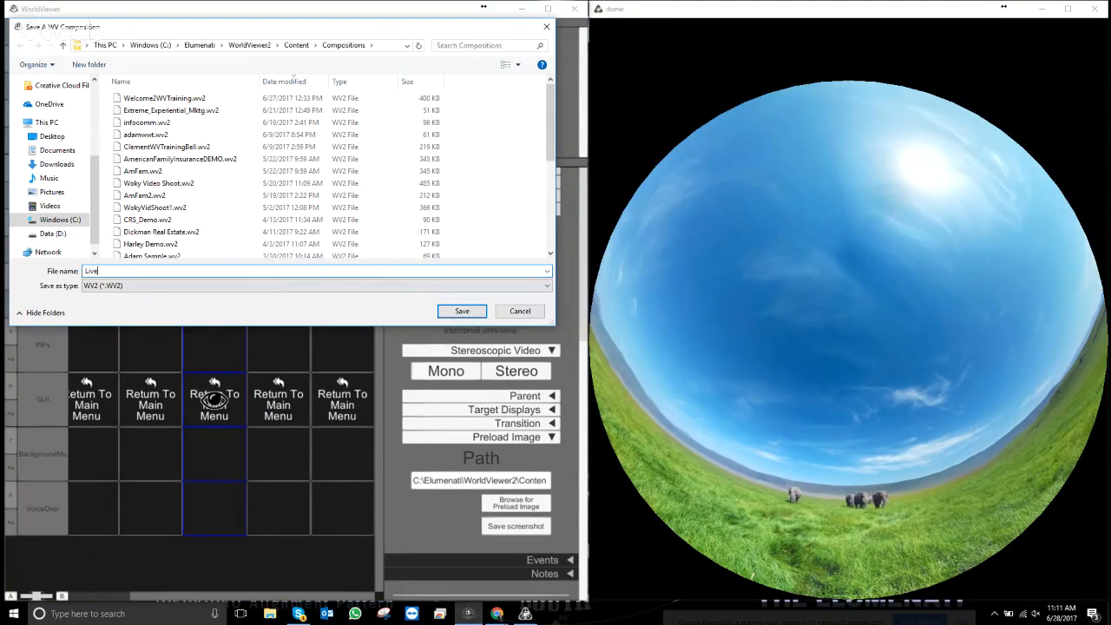
text(LiveDemo)
click(458, 311)
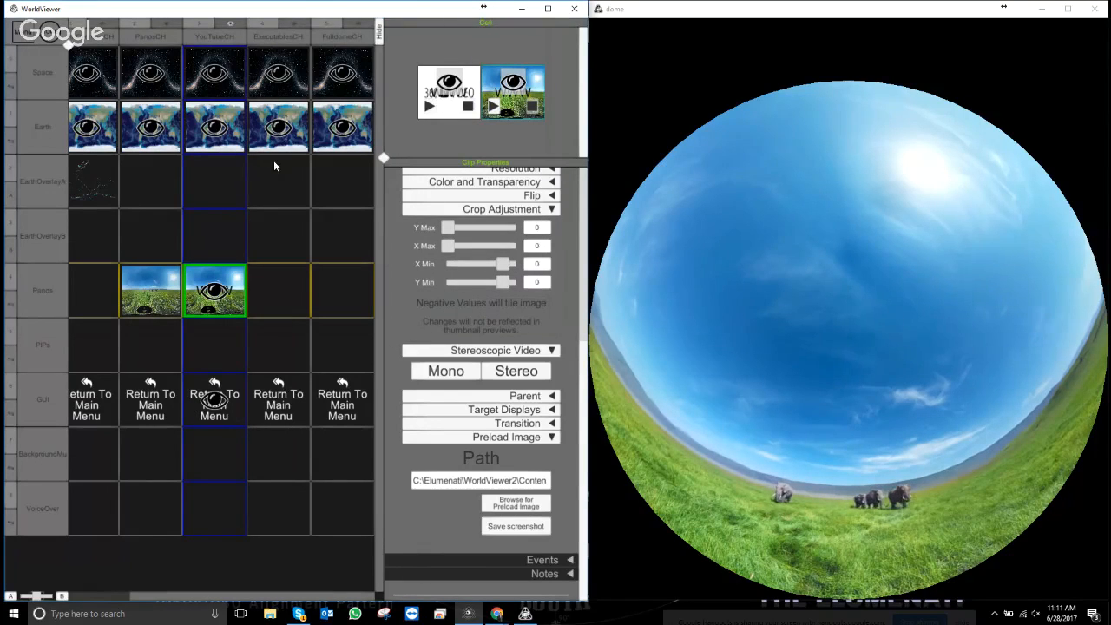
click(33, 37)
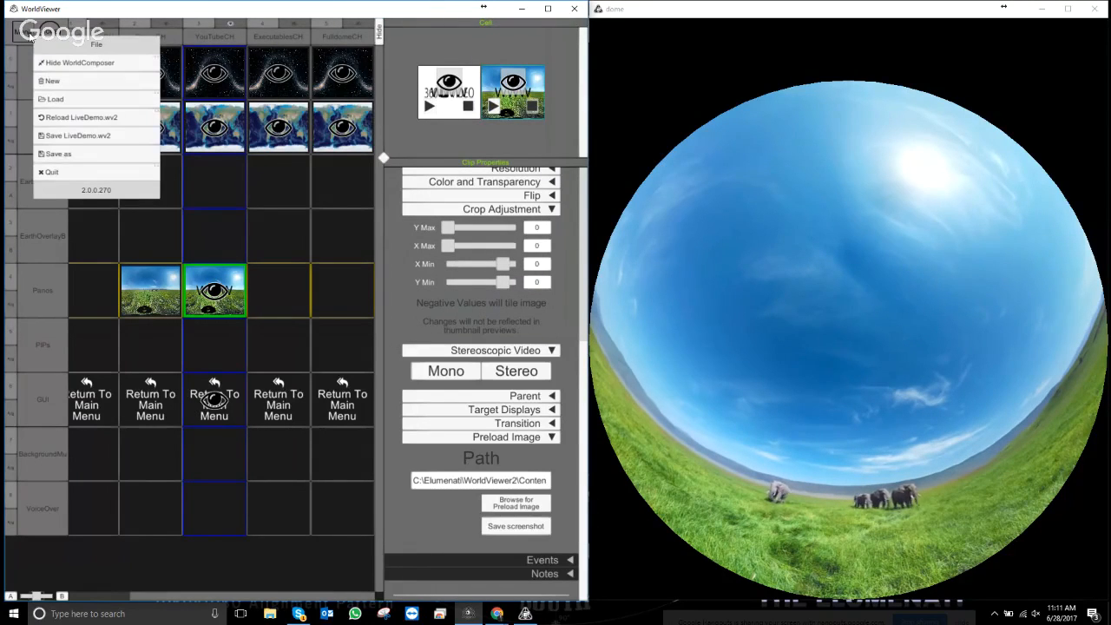
click(66, 139)
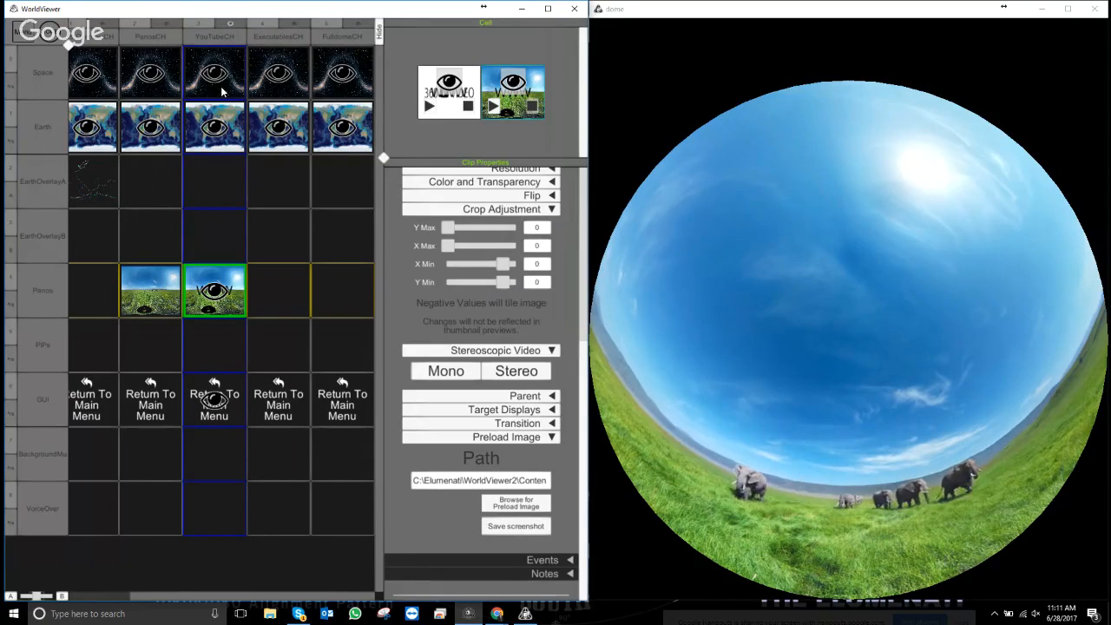
- Trigger the ExecutablesCH chapter so the dome returns to the starfield with Earth
click(295, 29)
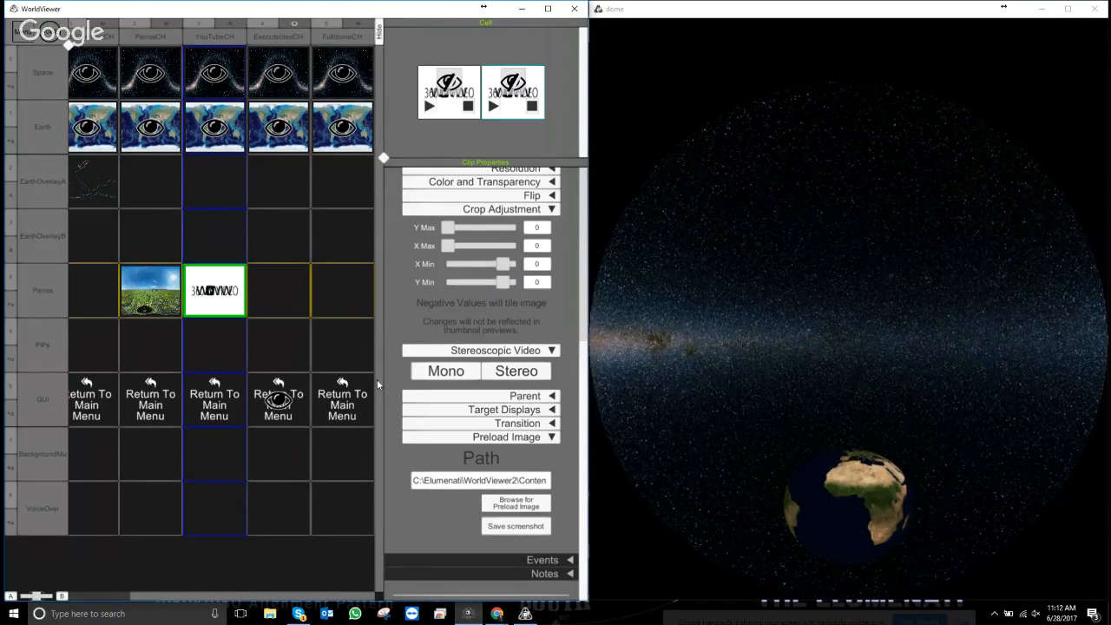
- Duplicate ExecutablesCH and change the new Chapter_0 copy's title to WWTCH
right_click(286, 392)
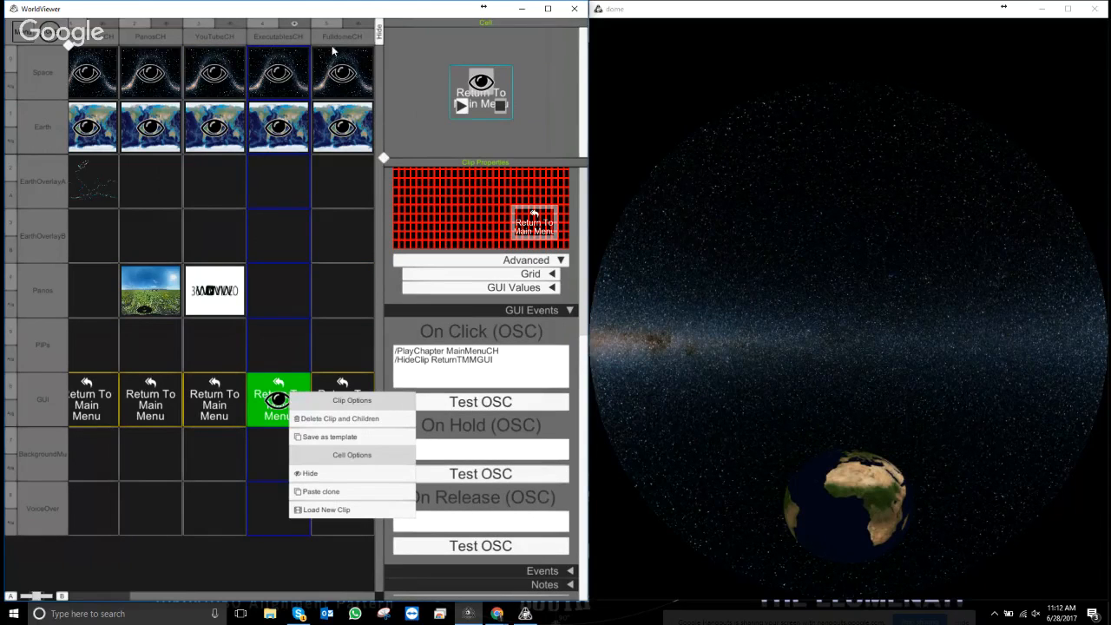
click(282, 37)
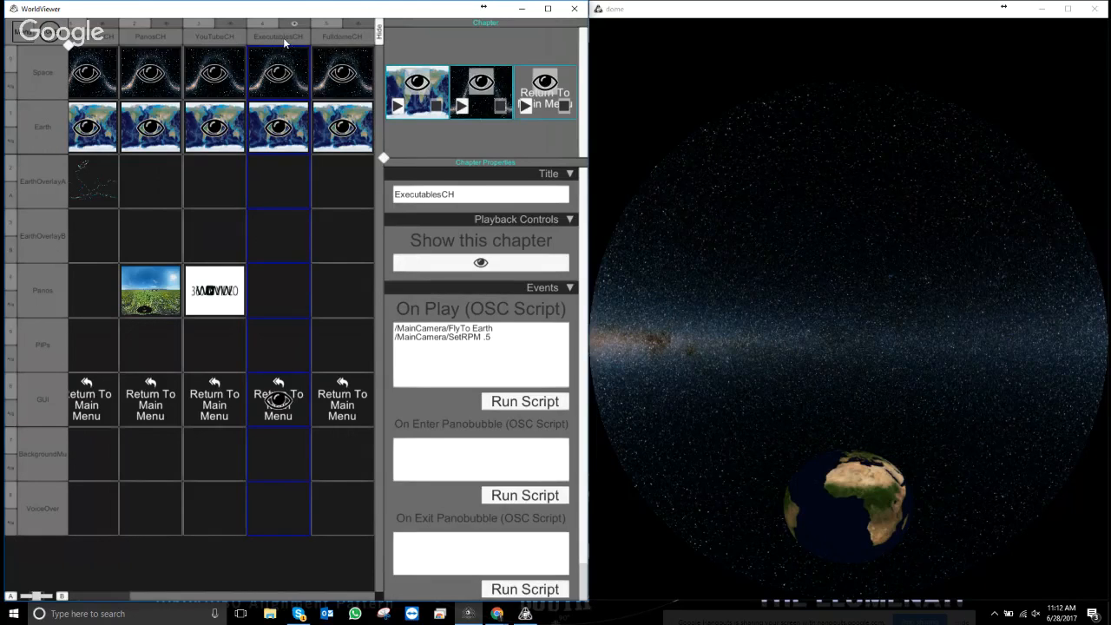
right_click(283, 42)
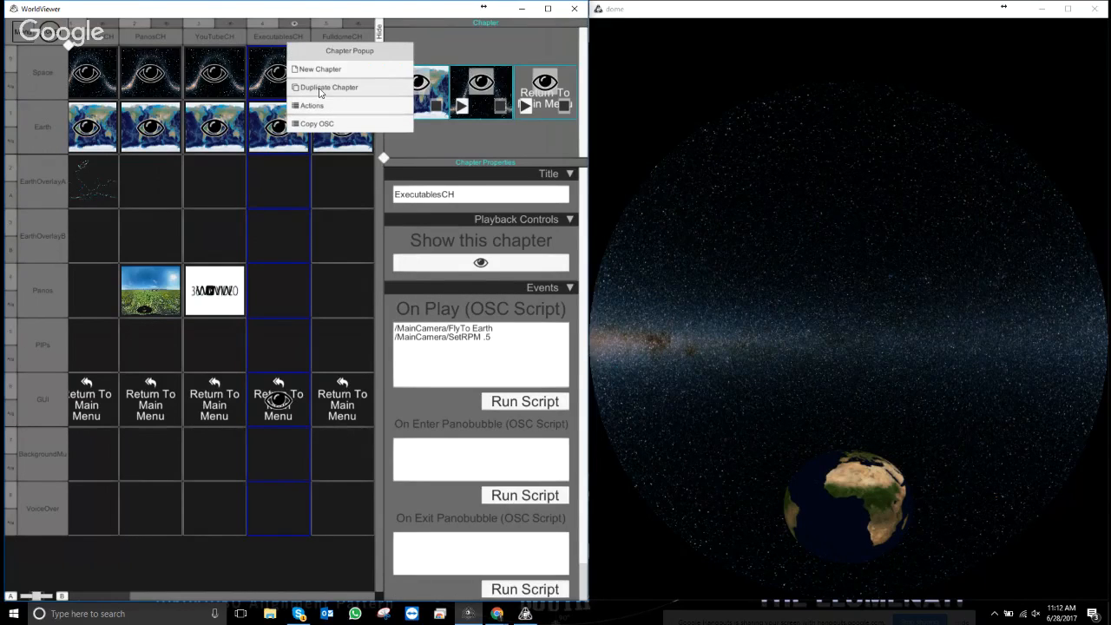
click(321, 87)
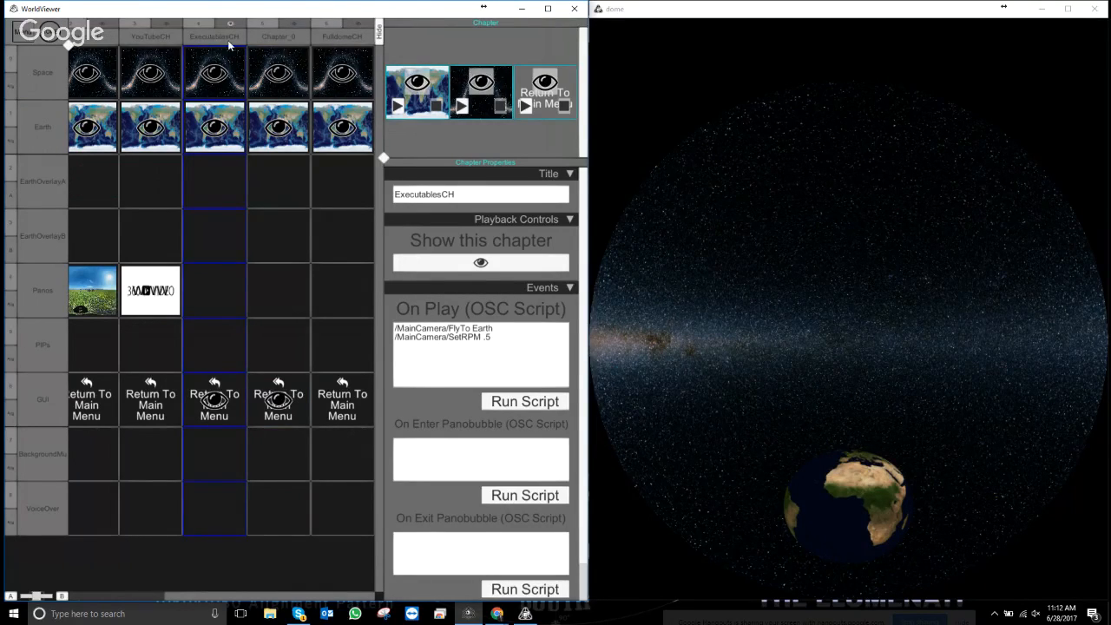
click(278, 37)
click(282, 38)
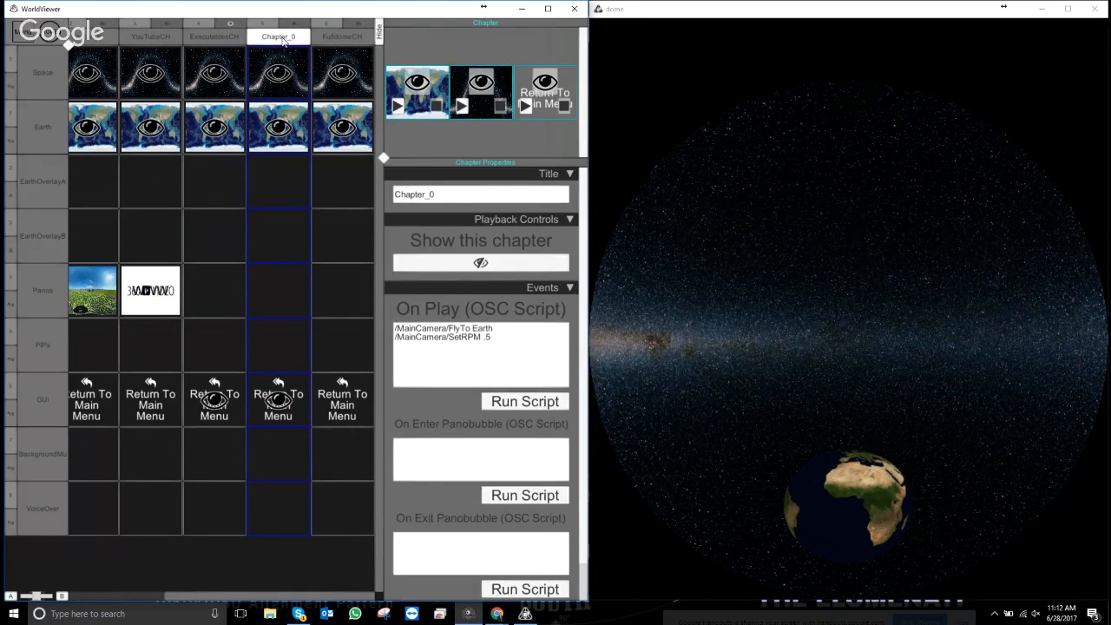
click(398, 194)
click(398, 194)
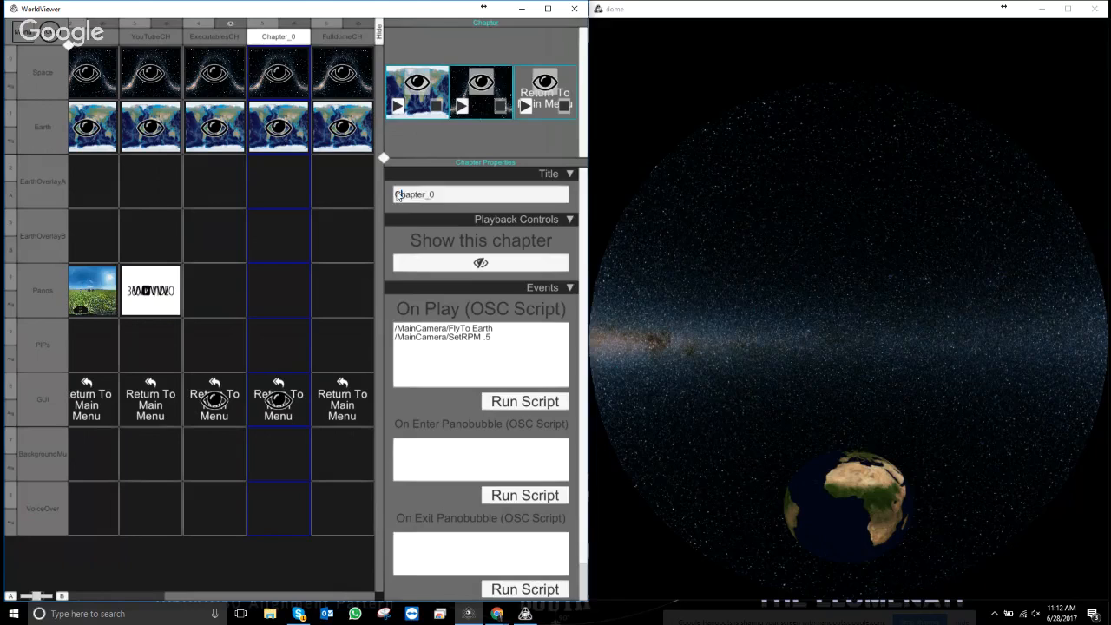
drag(440, 191, 358, 189)
text(WWTCH)
click(272, 369)
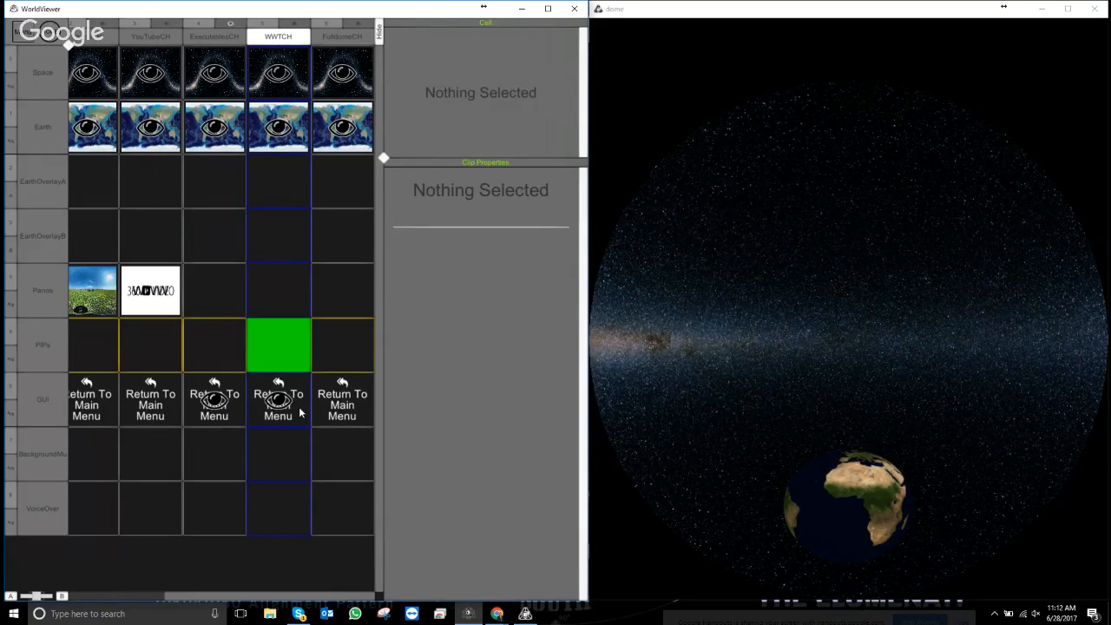
- Remove the Return To Main Menu clip from WWTCH's GUI cell
right_click(300, 409)
click(341, 438)
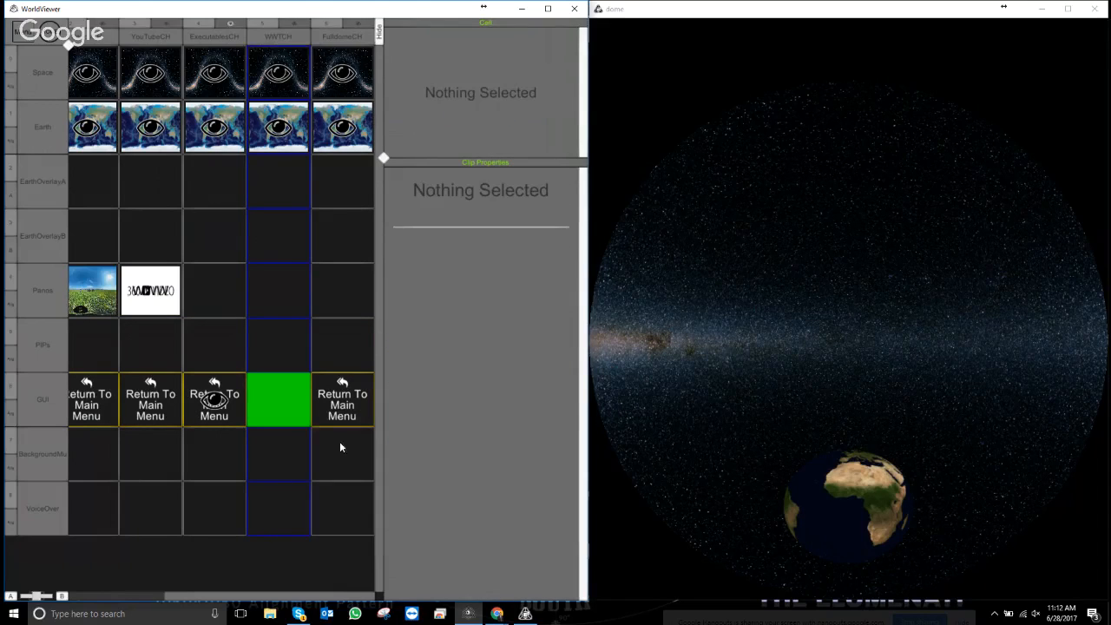
right_click(288, 406)
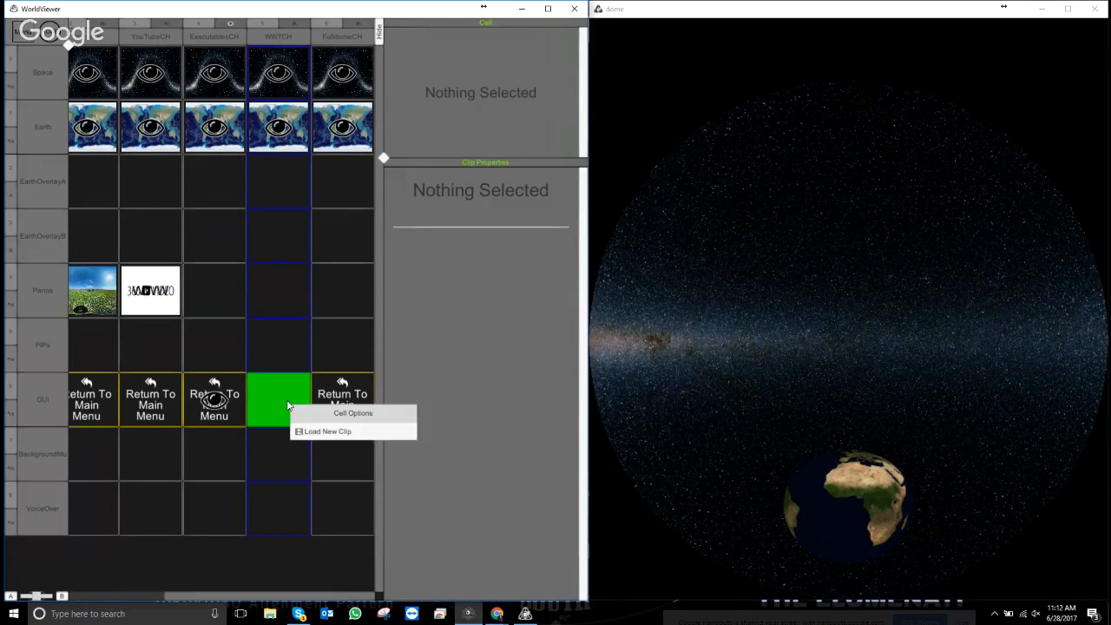
- Inspect FulldomeCH's return-to-menu clip options, including its OSC show command
right_click(336, 397)
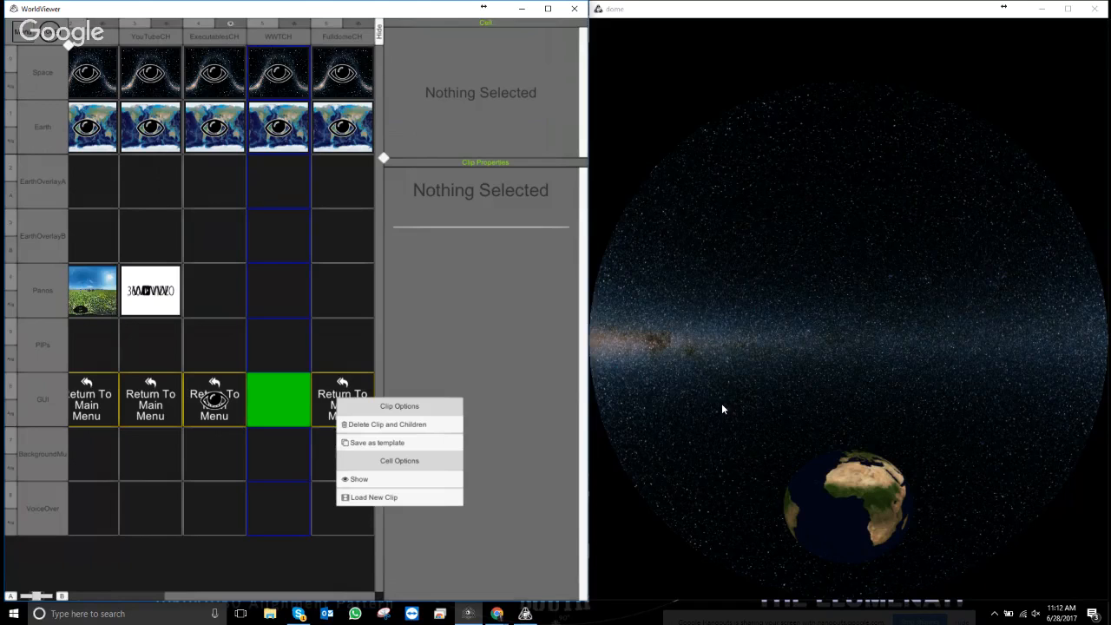
click(353, 385)
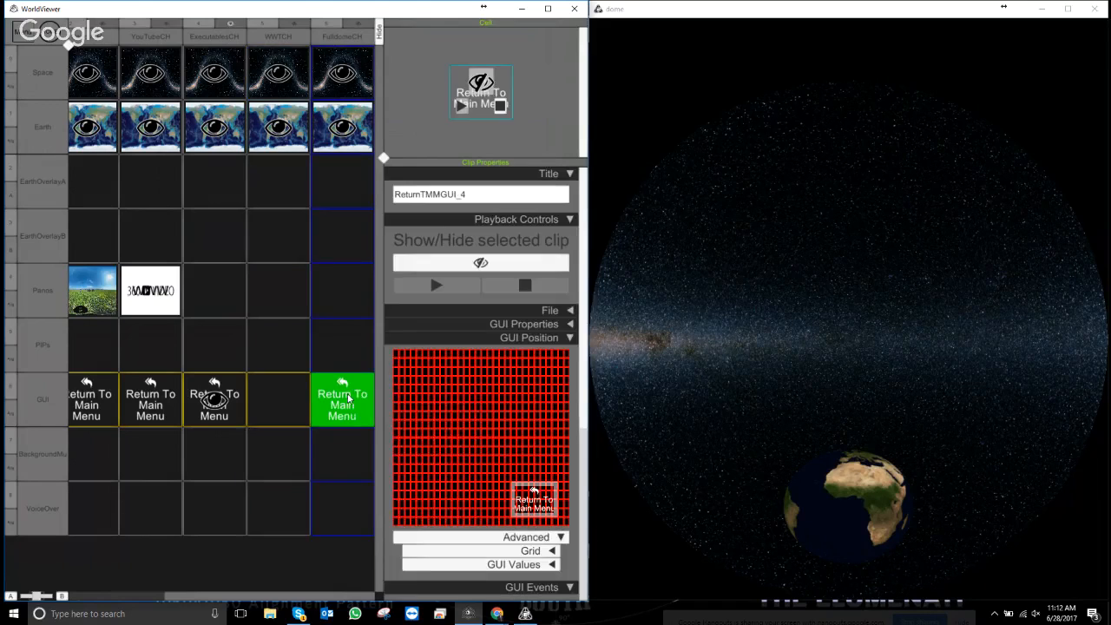
right_click(349, 398)
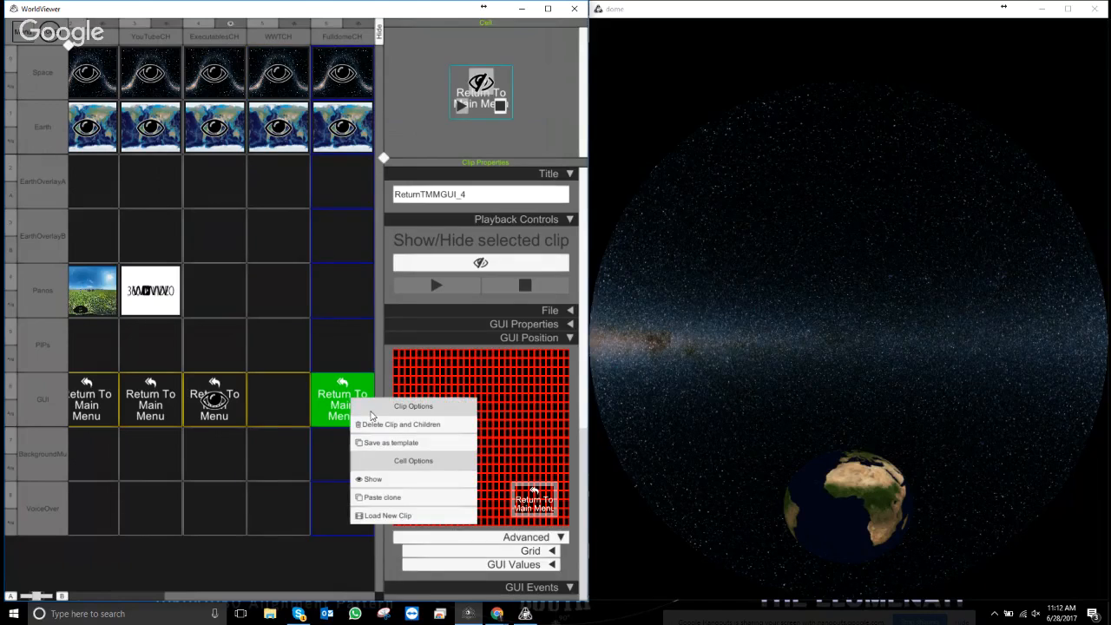
right_click(323, 403)
click(486, 98)
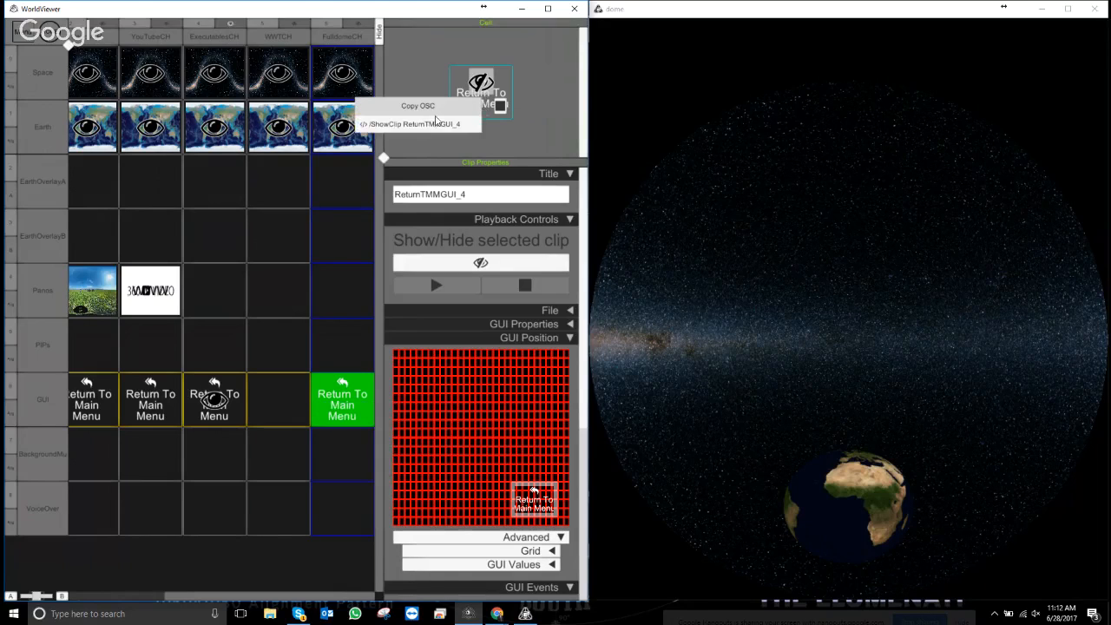
right_click(486, 103)
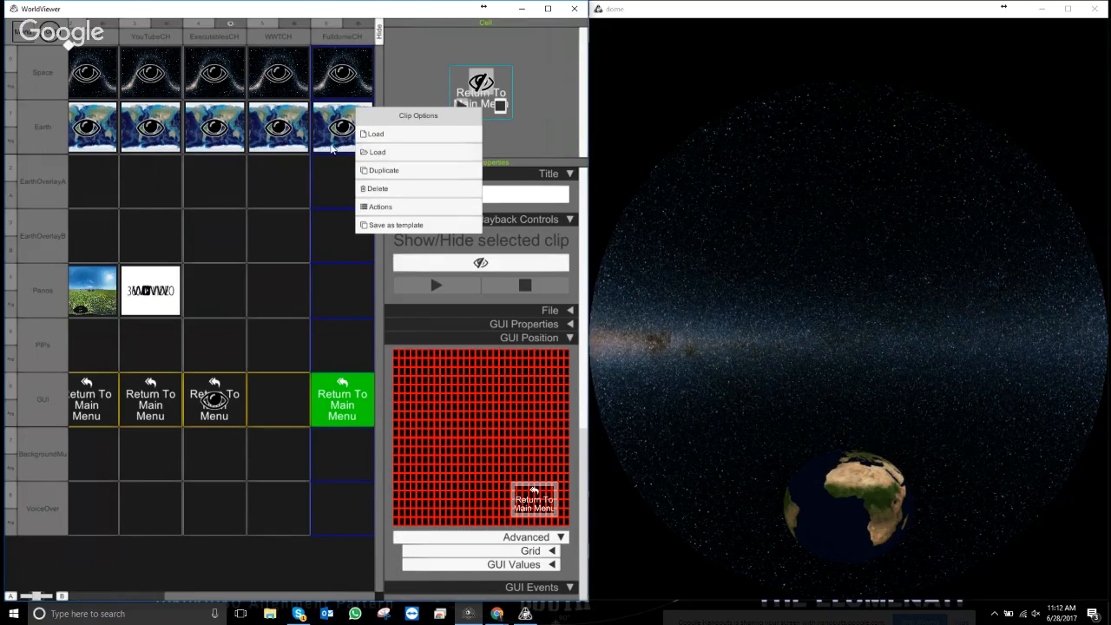
click(284, 38)
- Duplicate WWTCH, move the Chapter_0 copy in front of it, and title it UniviewCH
right_click(285, 37)
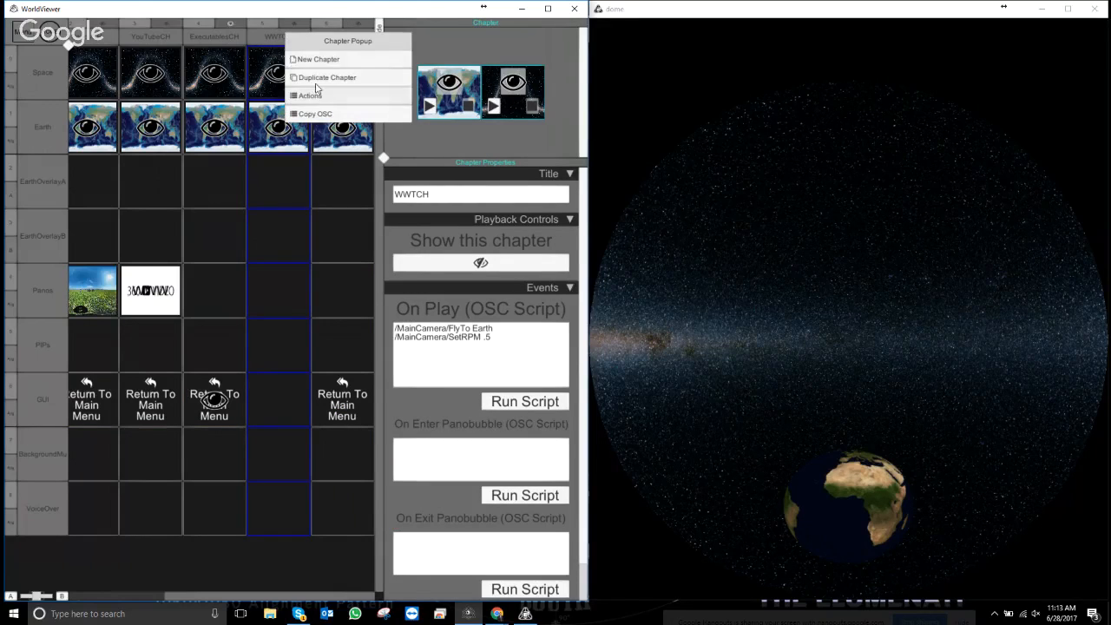
click(318, 79)
click(285, 39)
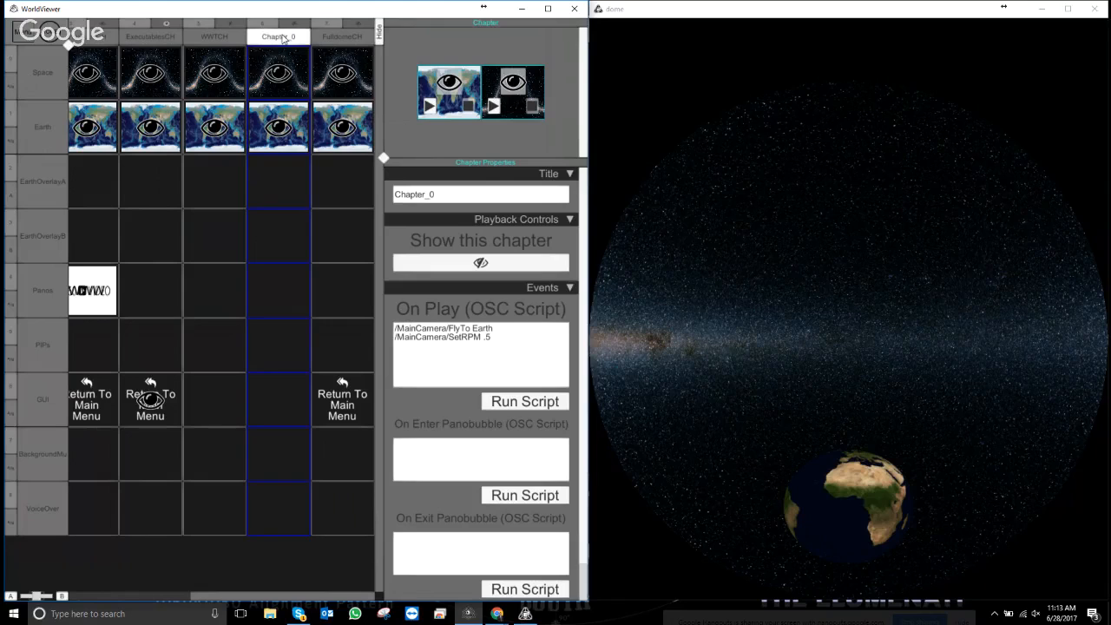
drag(285, 39, 203, 33)
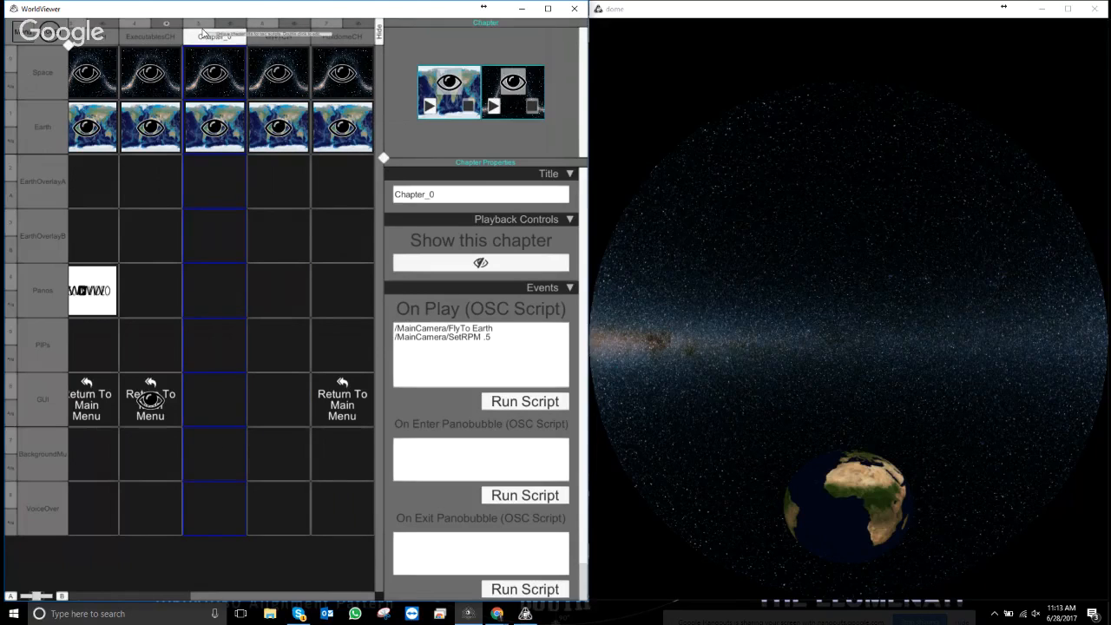
click(396, 187)
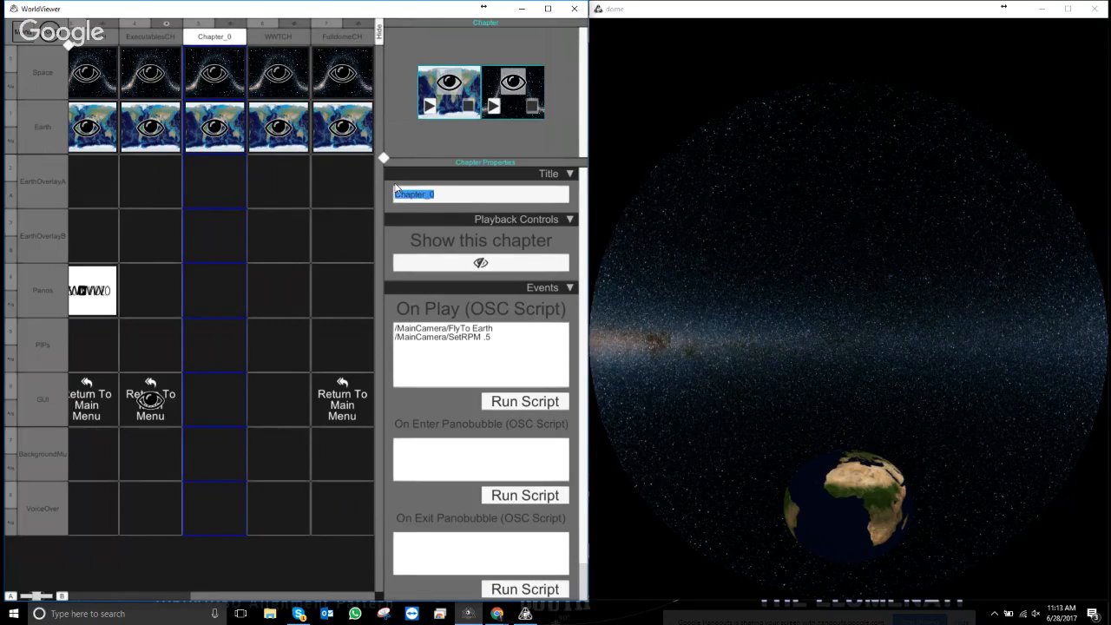
text(UniviewCH)
click(225, 98)
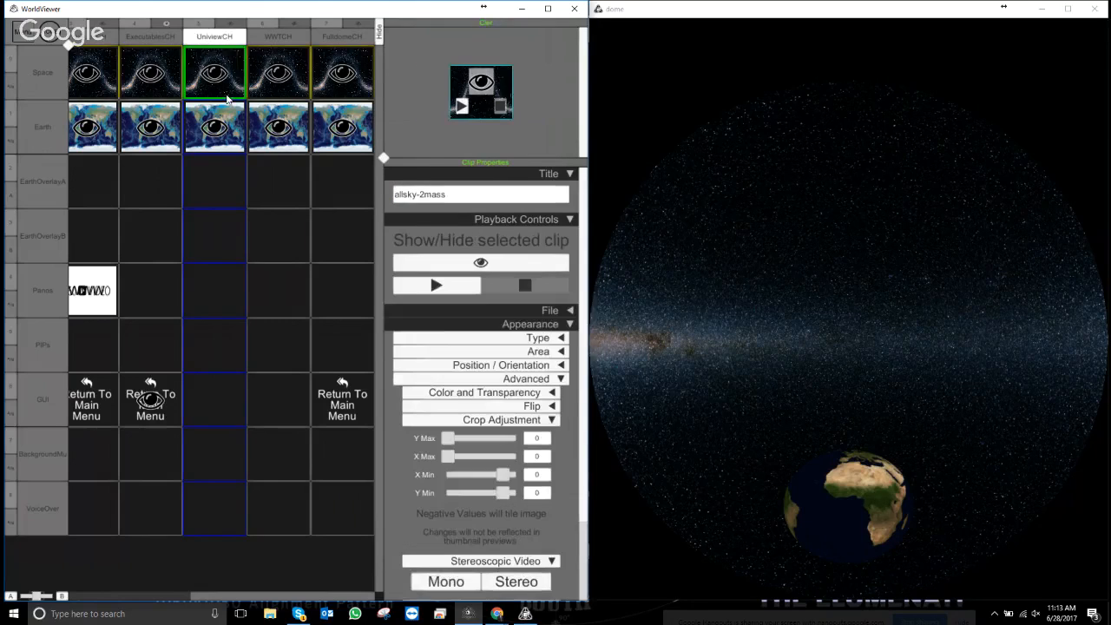
click(159, 37)
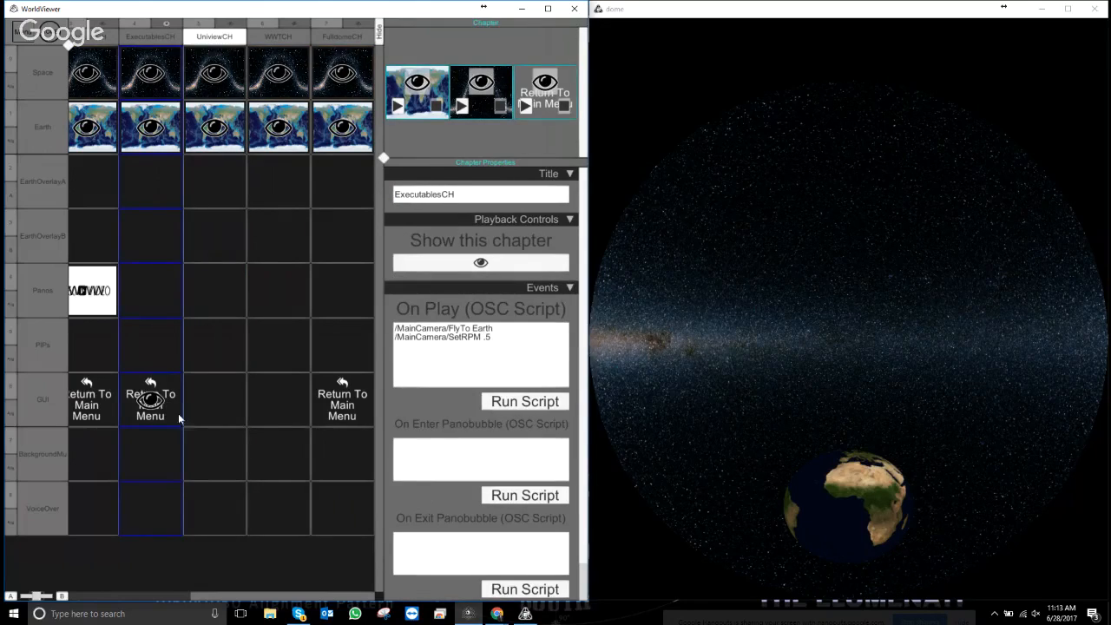
- Paste clones of ExecutablesCH's Return To Main Menu clip into the UniviewCH and WWTCH GUI cells
right_click(170, 418)
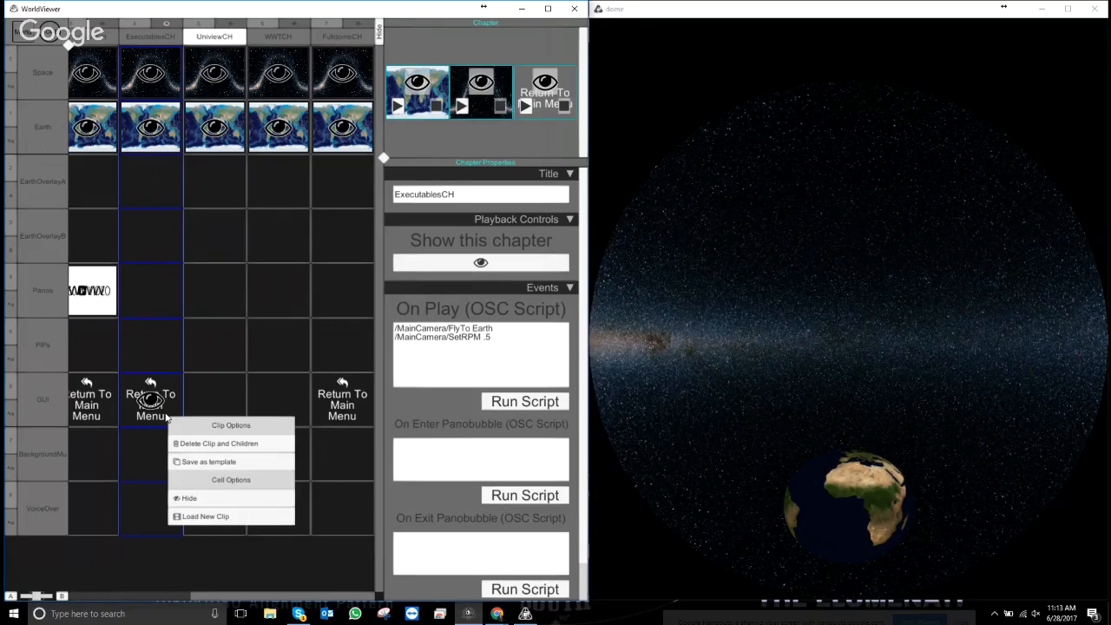
click(159, 41)
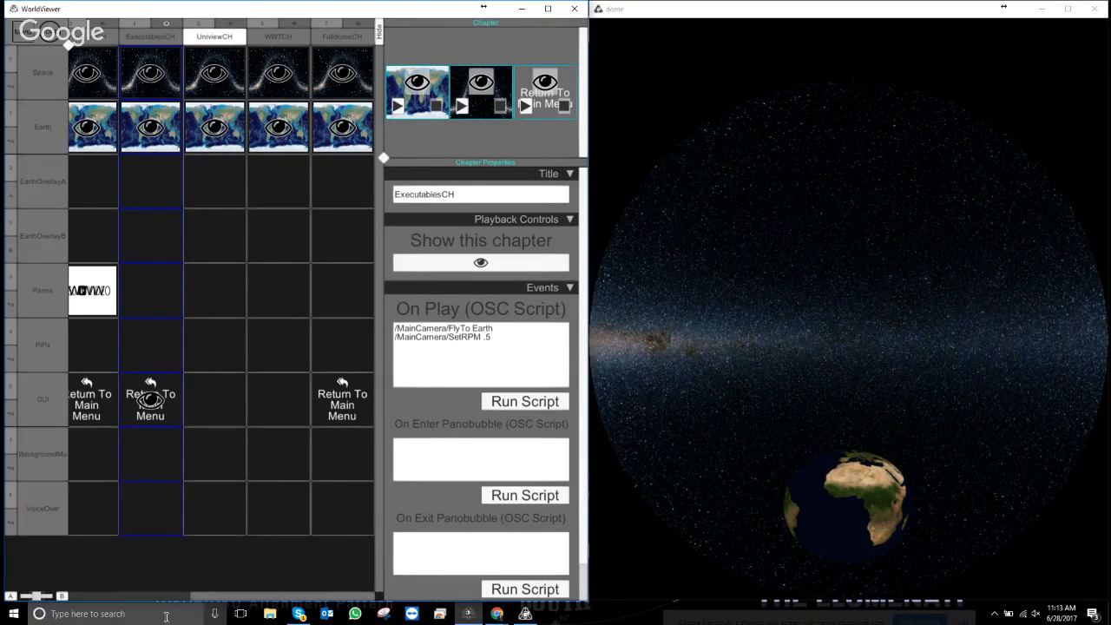
drag(255, 597, 196, 596)
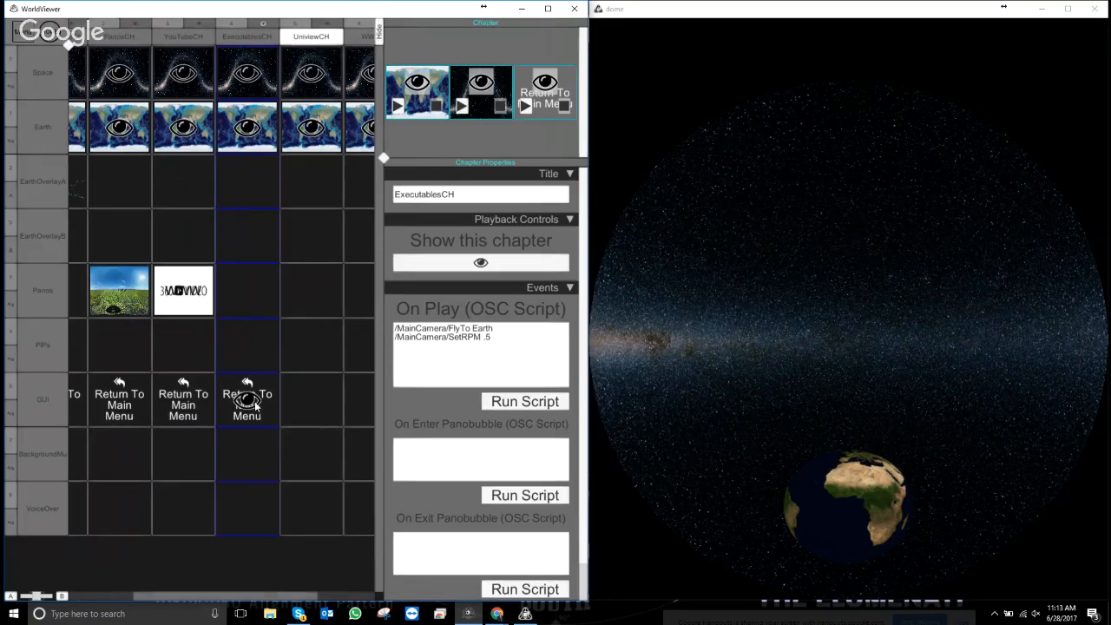
right_click(257, 406)
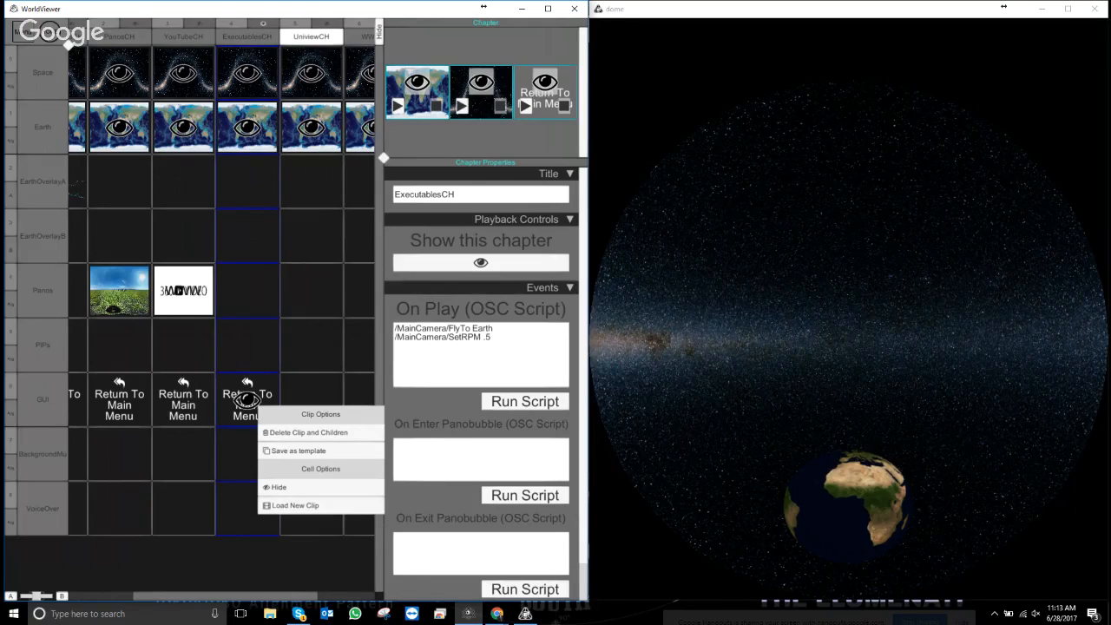
drag(289, 597, 332, 597)
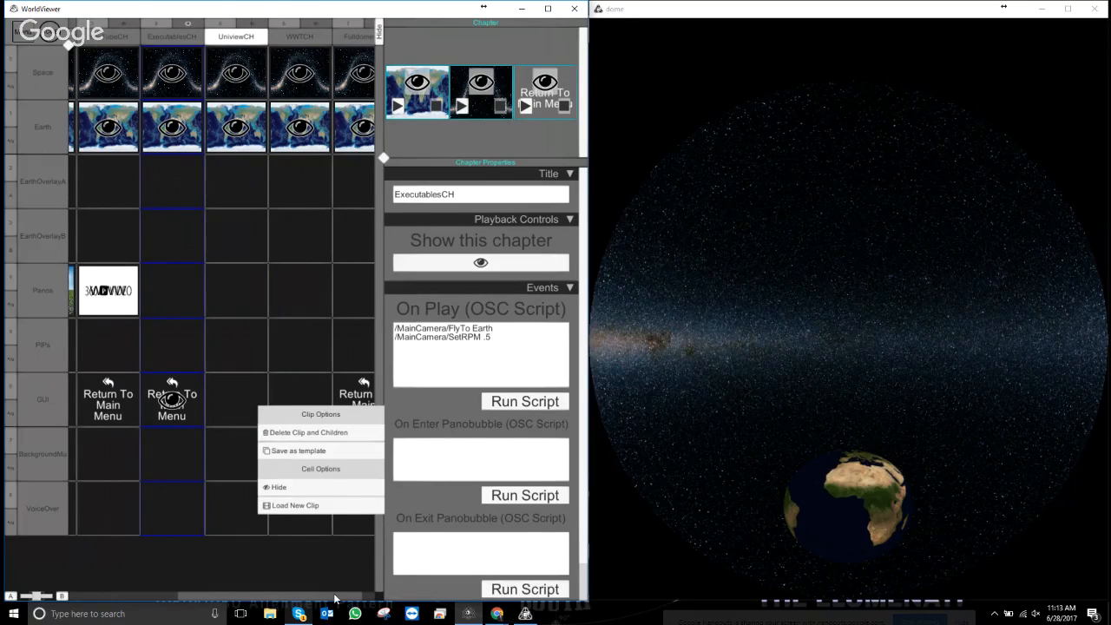
click(177, 397)
right_click(261, 404)
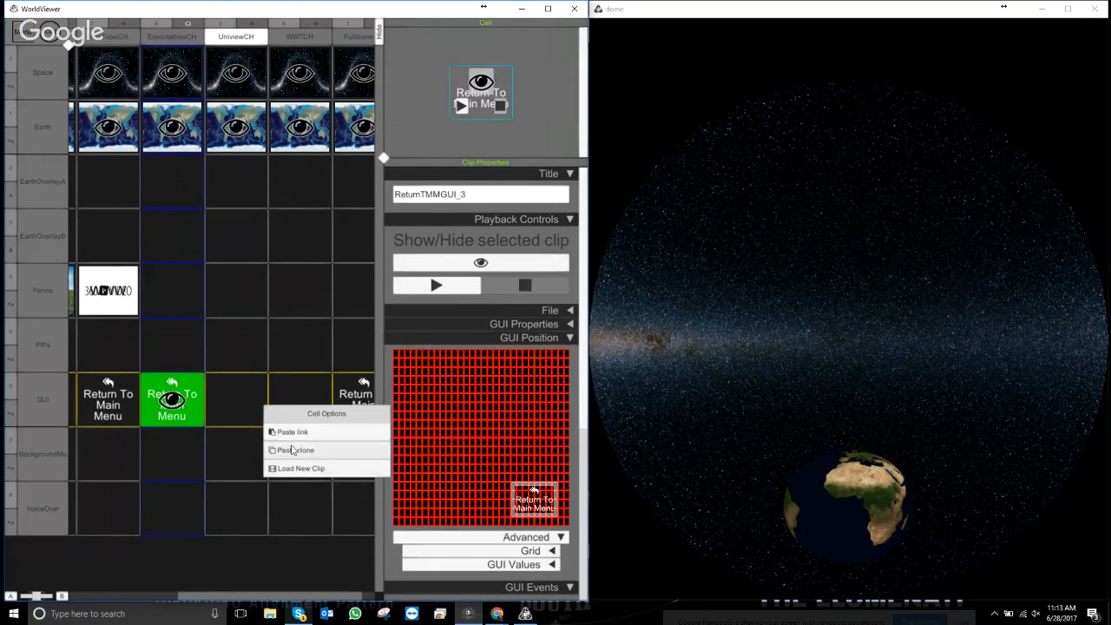
click(281, 449)
right_click(290, 413)
click(314, 457)
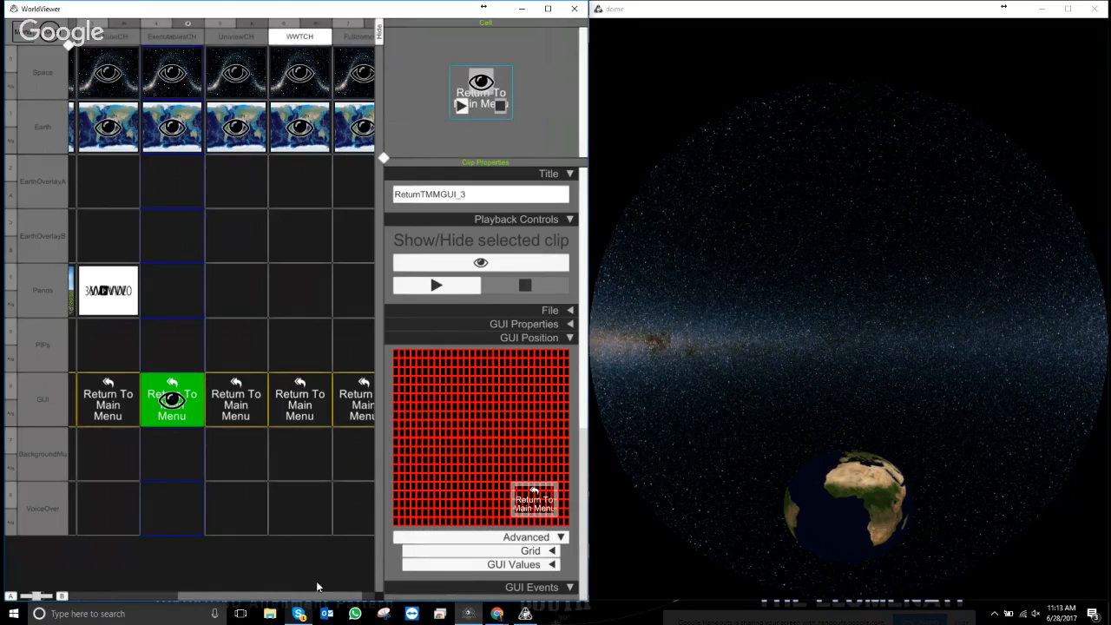
- Choose Load New Clip for the green GUI cell in the ExecutablesCH column
drag(312, 597, 211, 597)
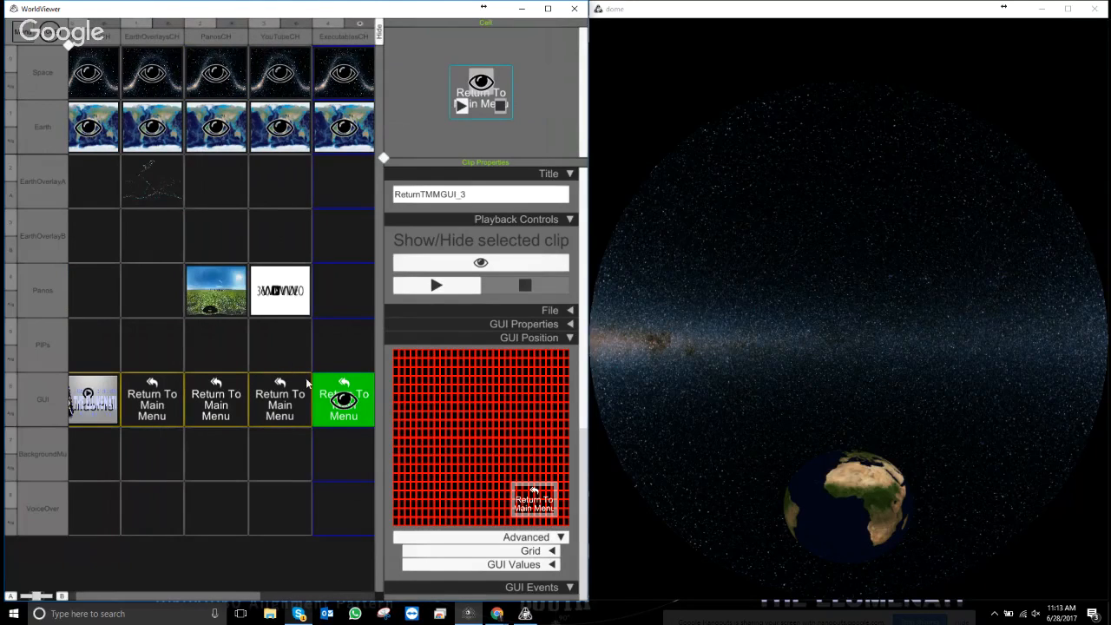
right_click(341, 424)
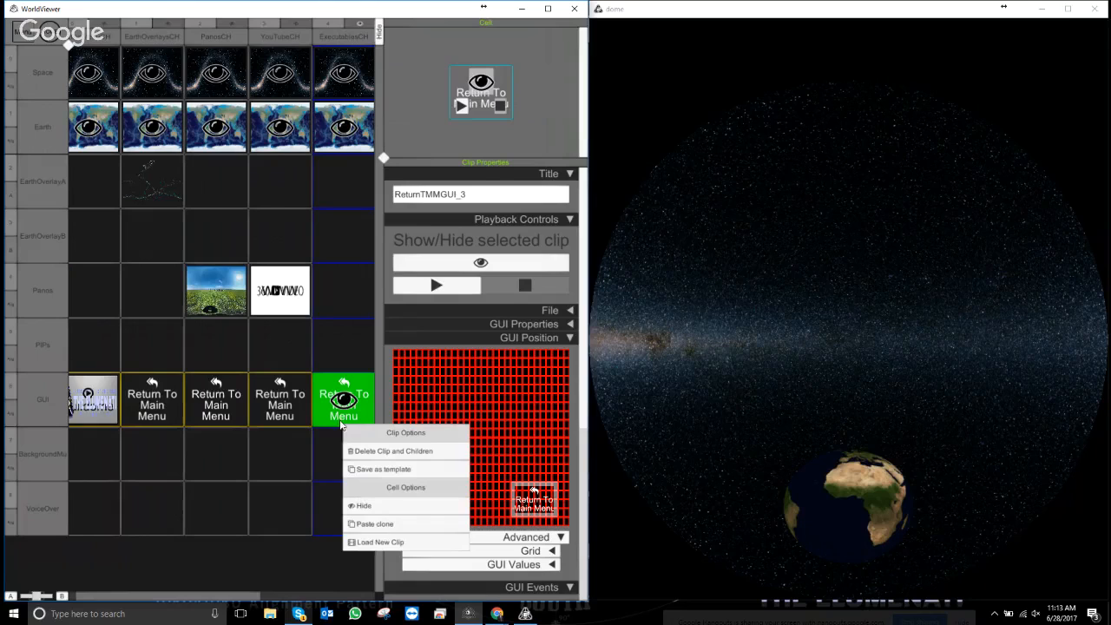
click(378, 542)
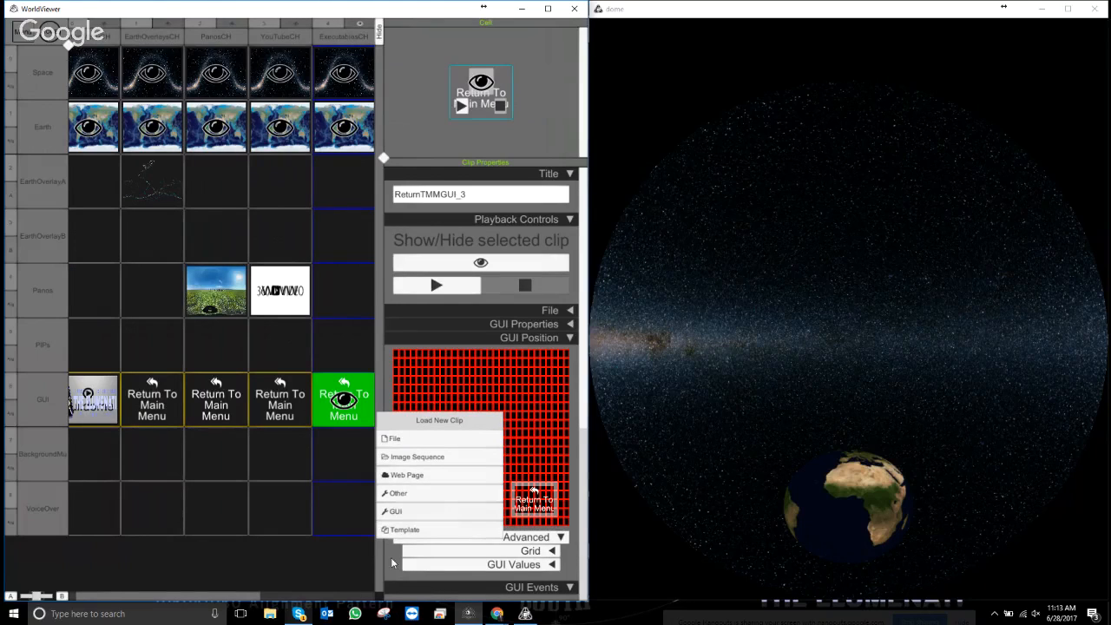
- Load a GUI TouchScreen Button Graphic clip into the ExecutablesCH GUI cell
click(408, 513)
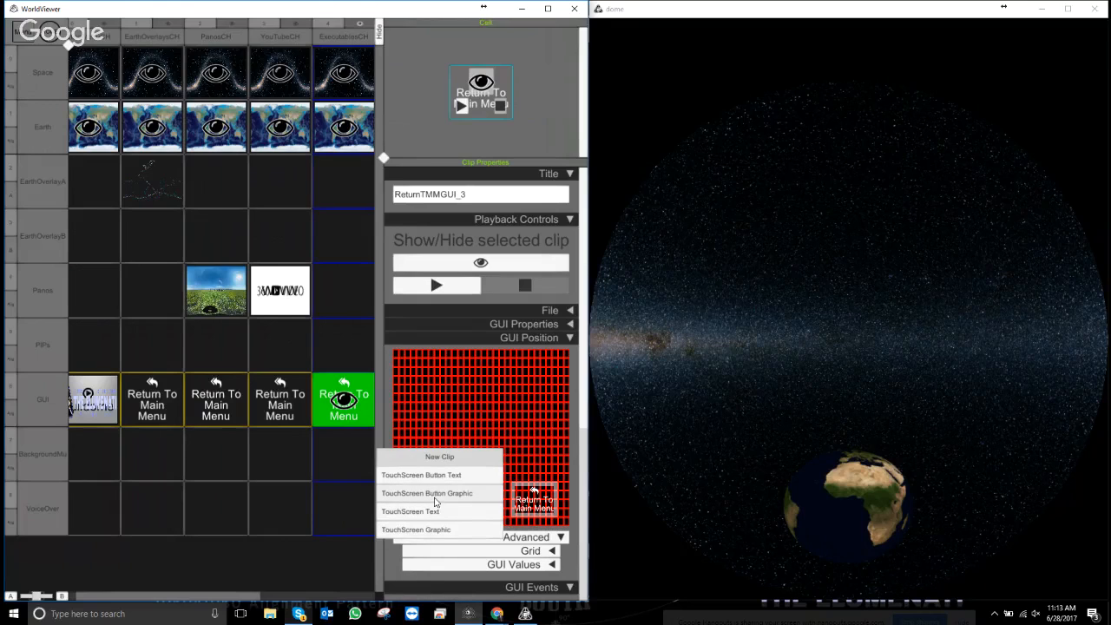
click(436, 493)
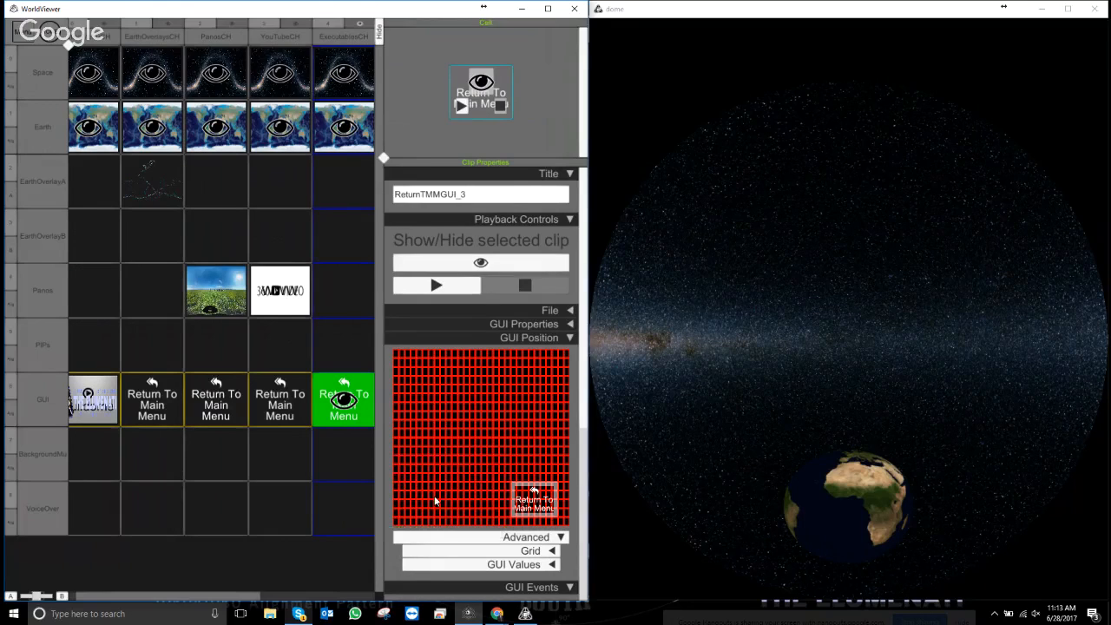
click(510, 110)
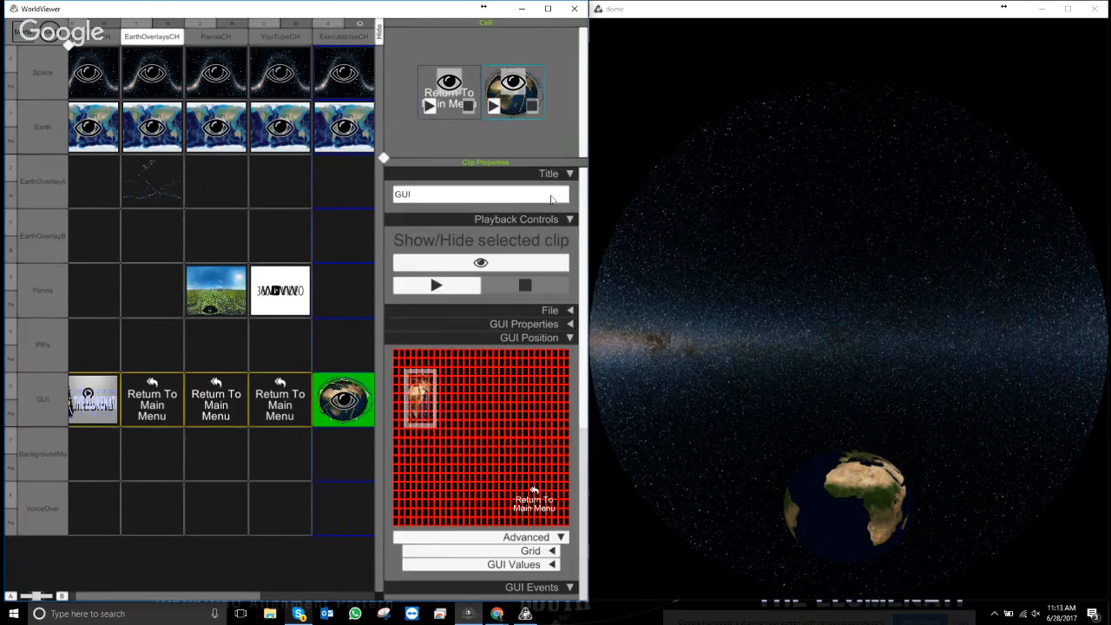
- Set the button's file to the blue globe image in FlatMedia\Stills
click(568, 220)
click(569, 233)
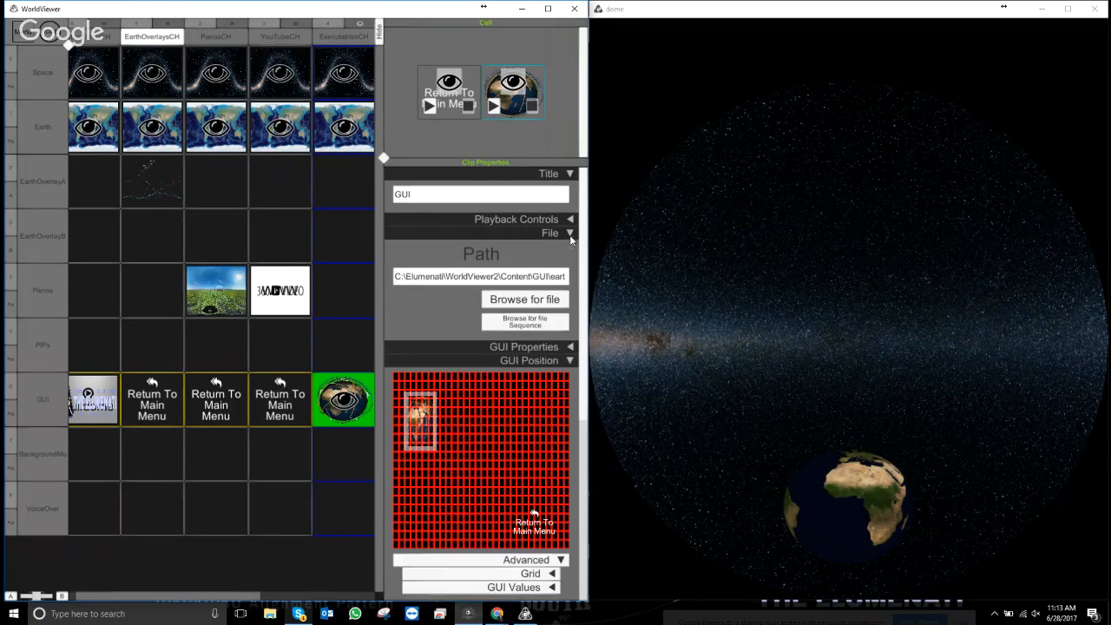
click(515, 298)
scroll(161, 245, down, 2)
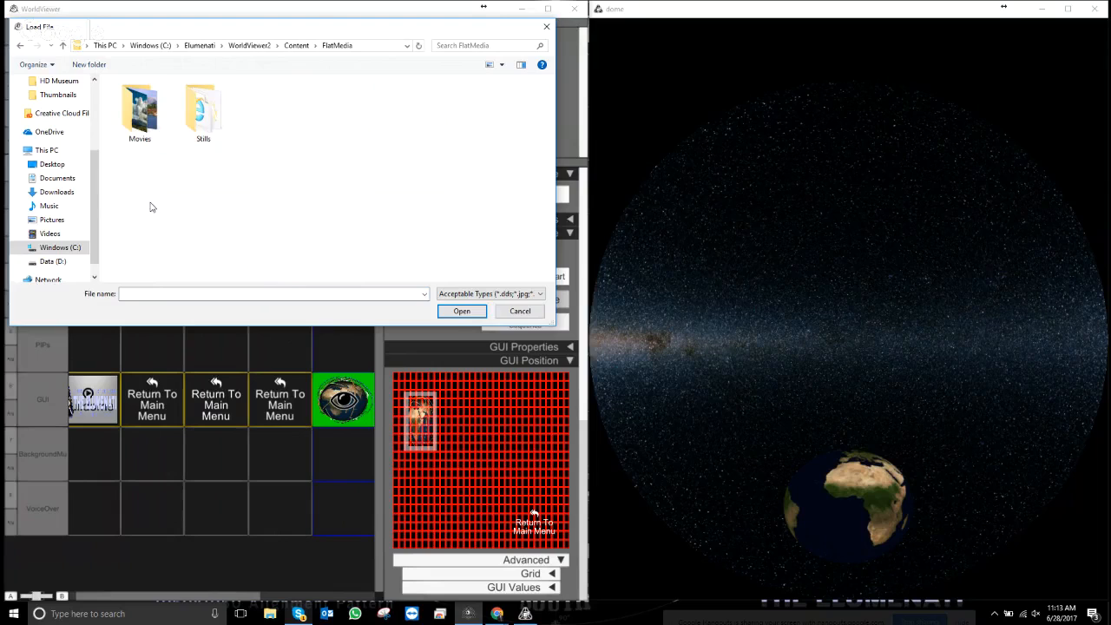
double_click(201, 109)
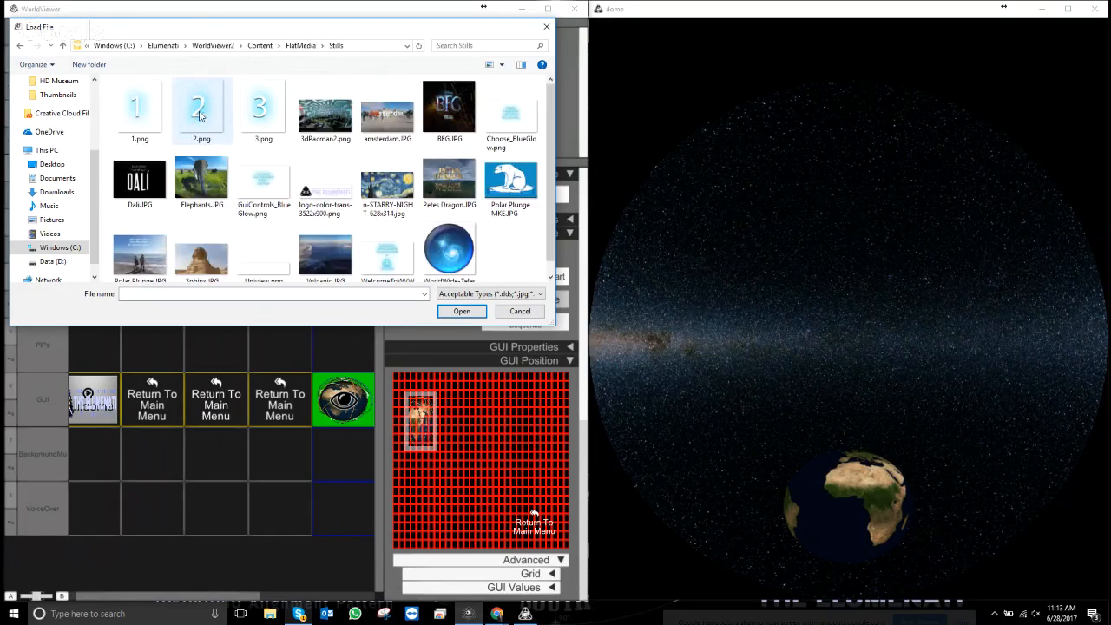
double_click(461, 253)
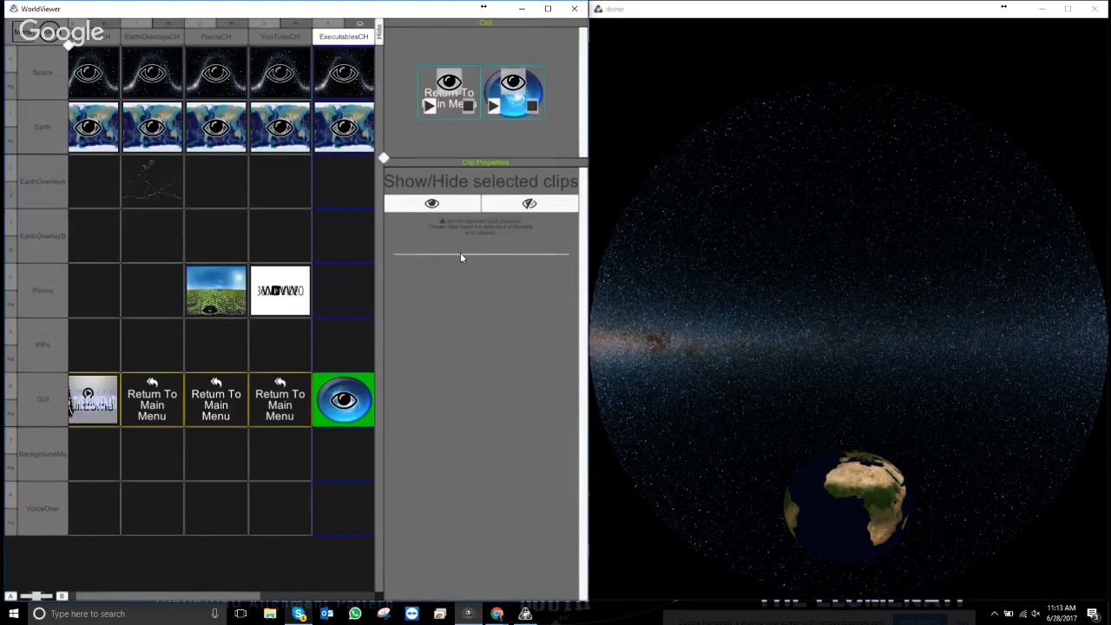
click(524, 110)
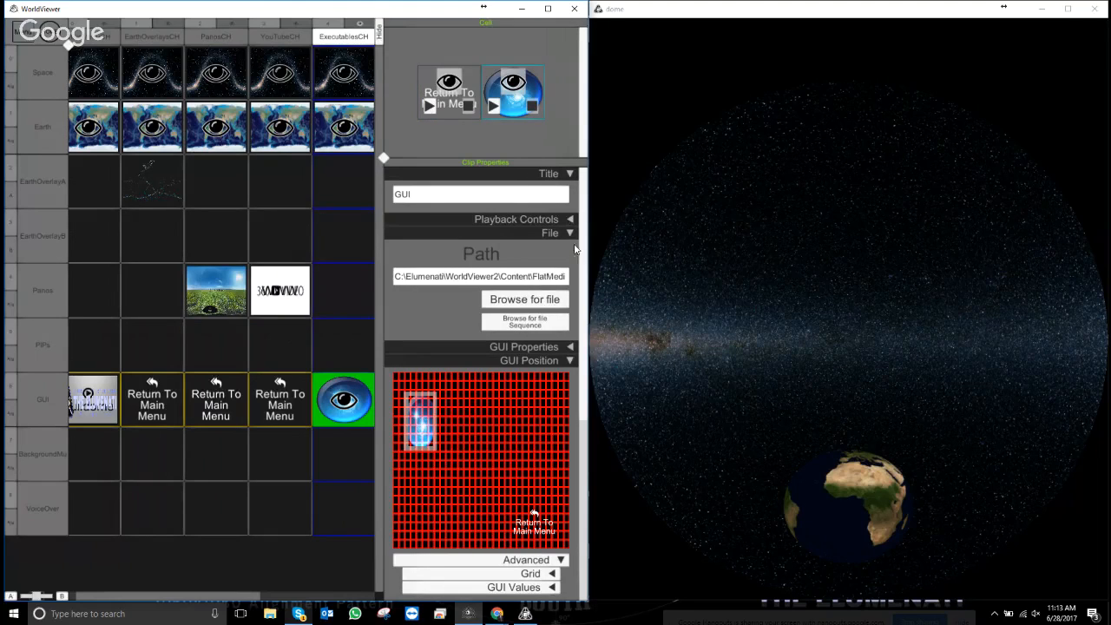
- Enlarge the globe button in the GUI Position layout and bring its GUI Events settings into view
drag(440, 420, 436, 459)
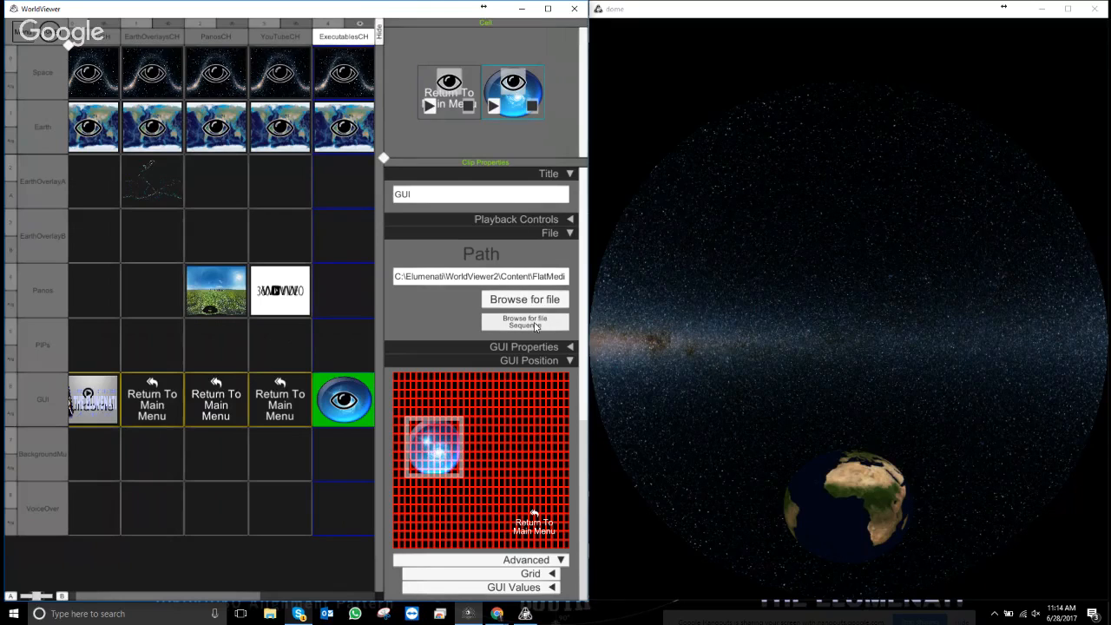
click(570, 235)
click(572, 260)
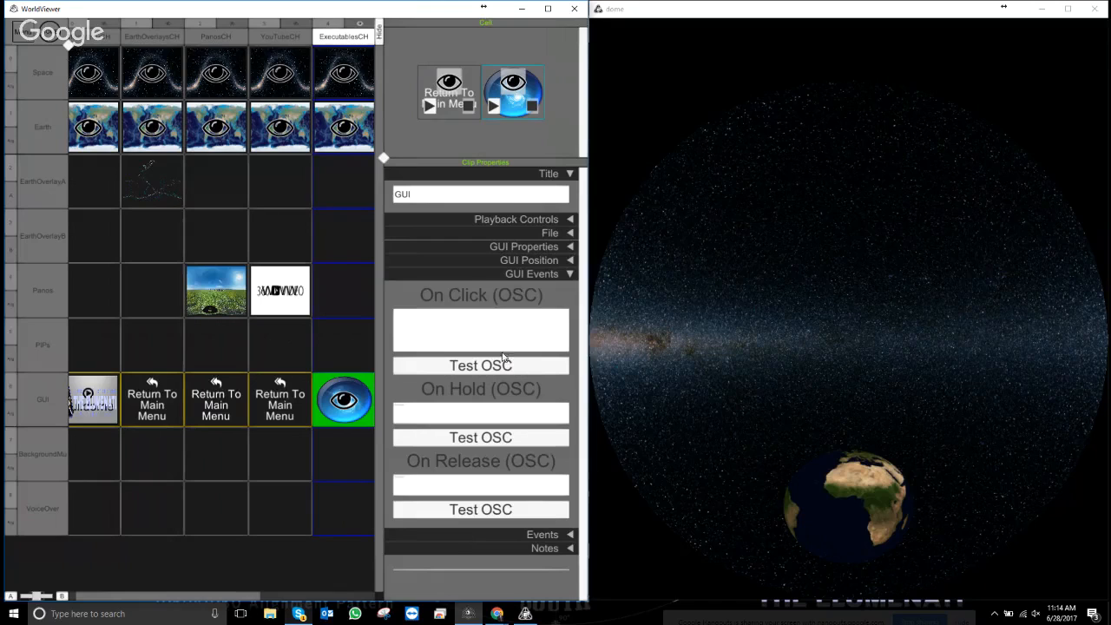
- Enter /PlayChapter WWTCH as the globe button's On Click OSC command
click(569, 247)
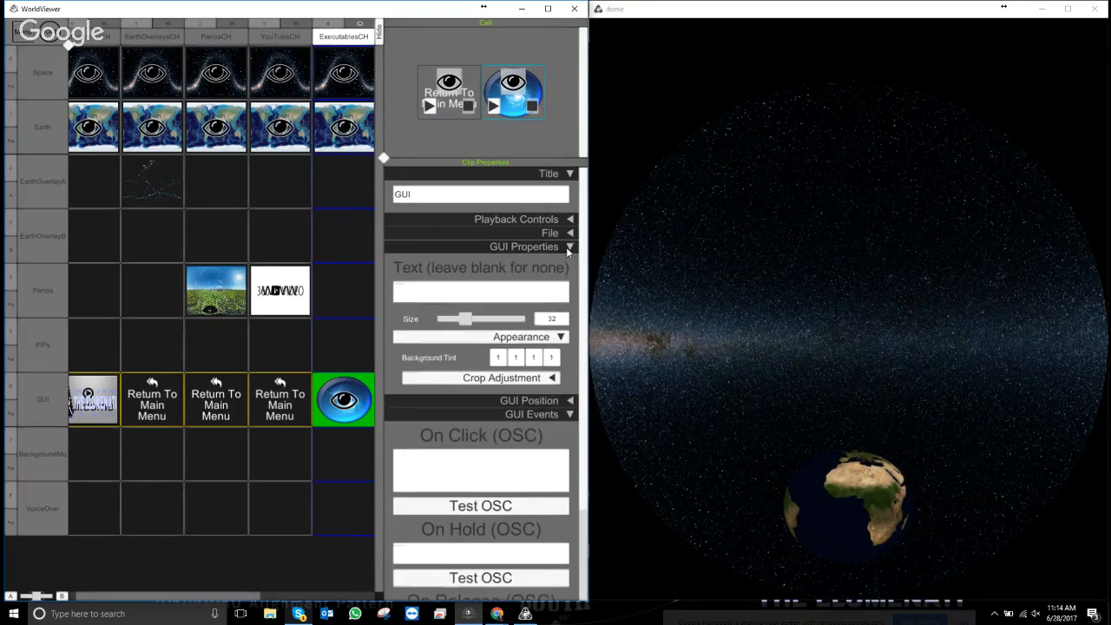
click(570, 246)
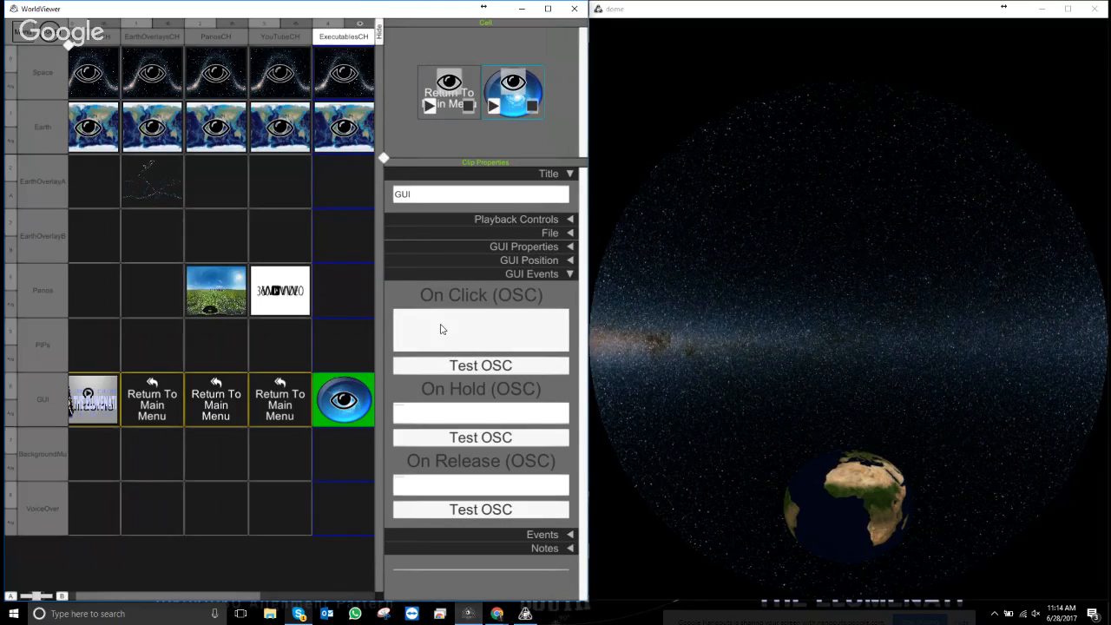
drag(186, 595, 239, 595)
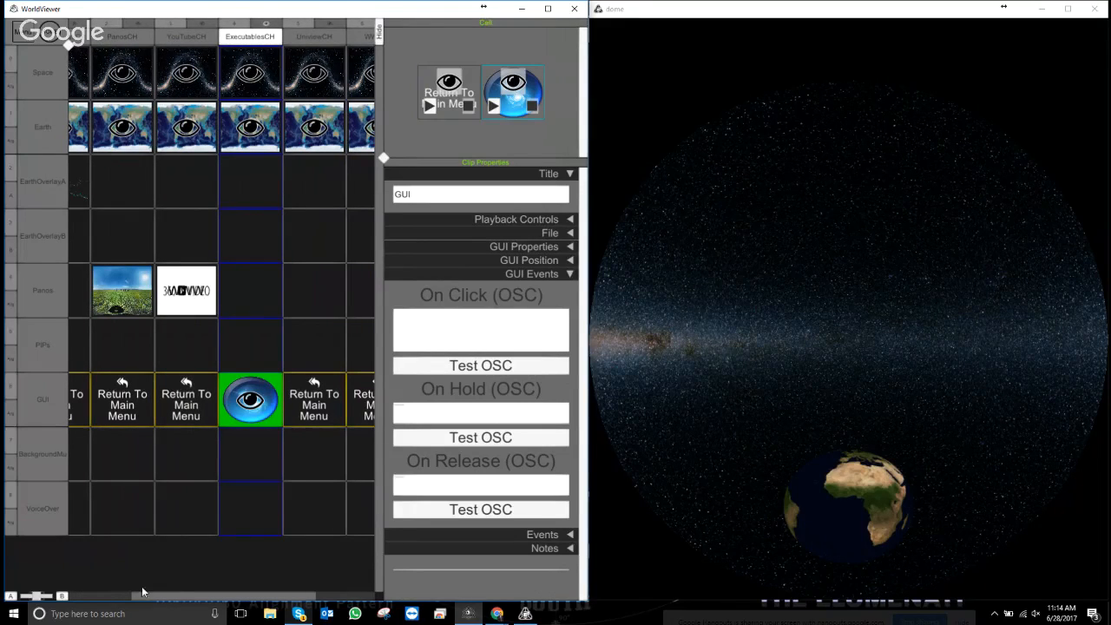
drag(183, 599, 229, 597)
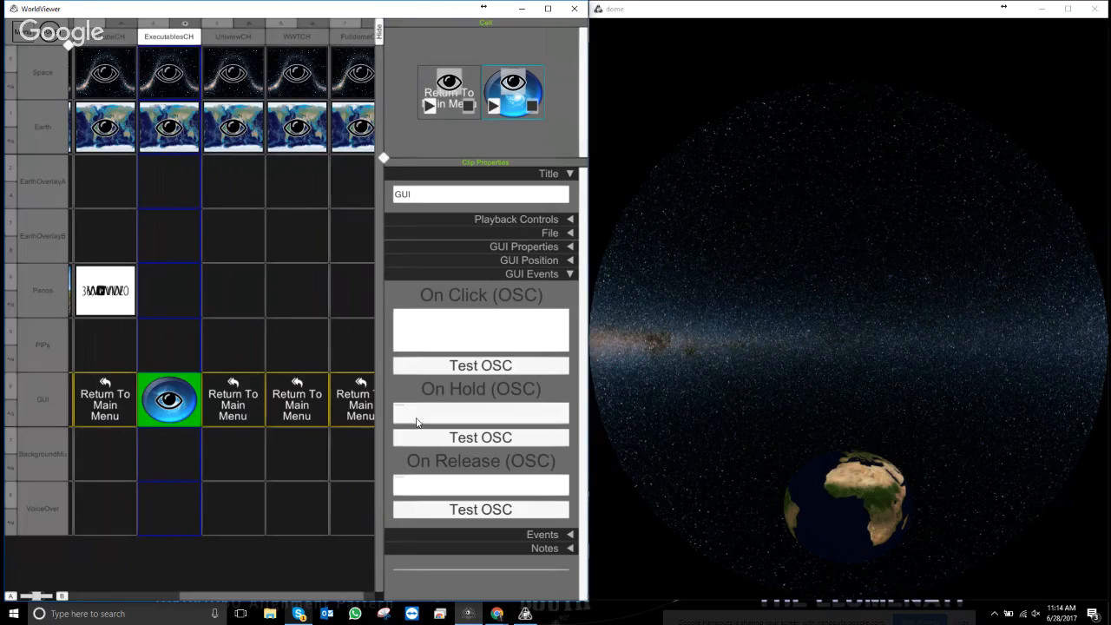
click(449, 322)
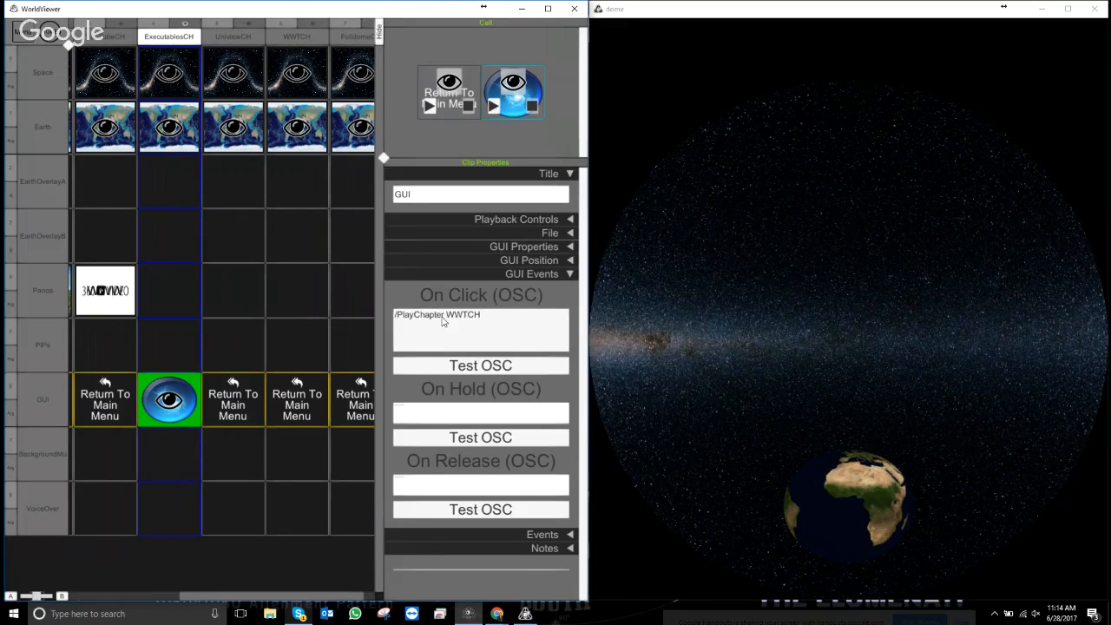
key(Return)
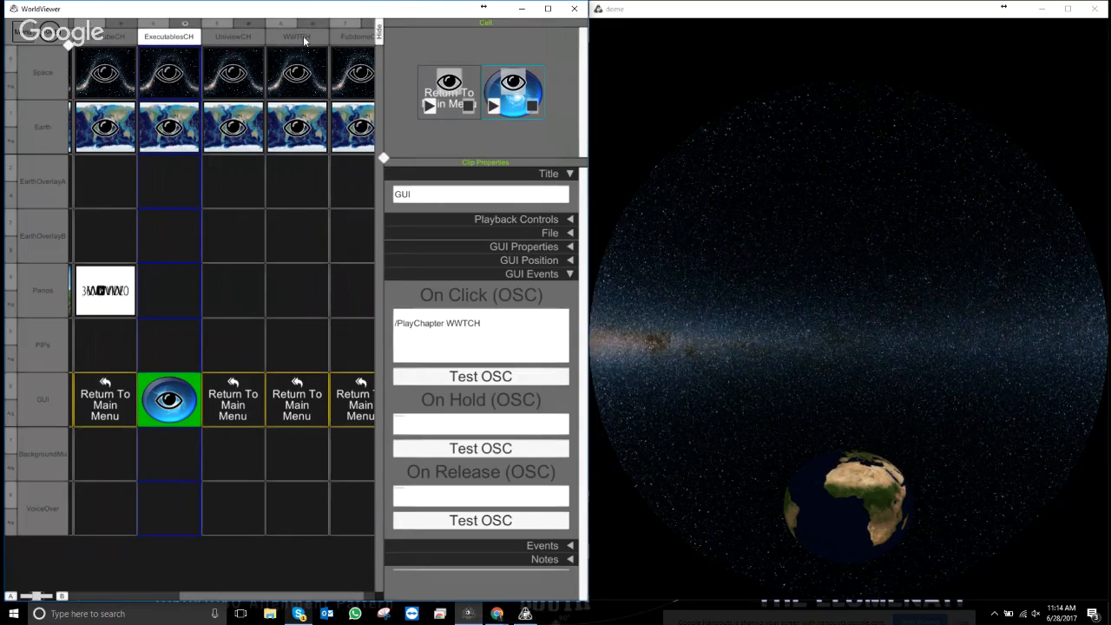
- Duplicate the globe button clip and select the copy
right_click(518, 106)
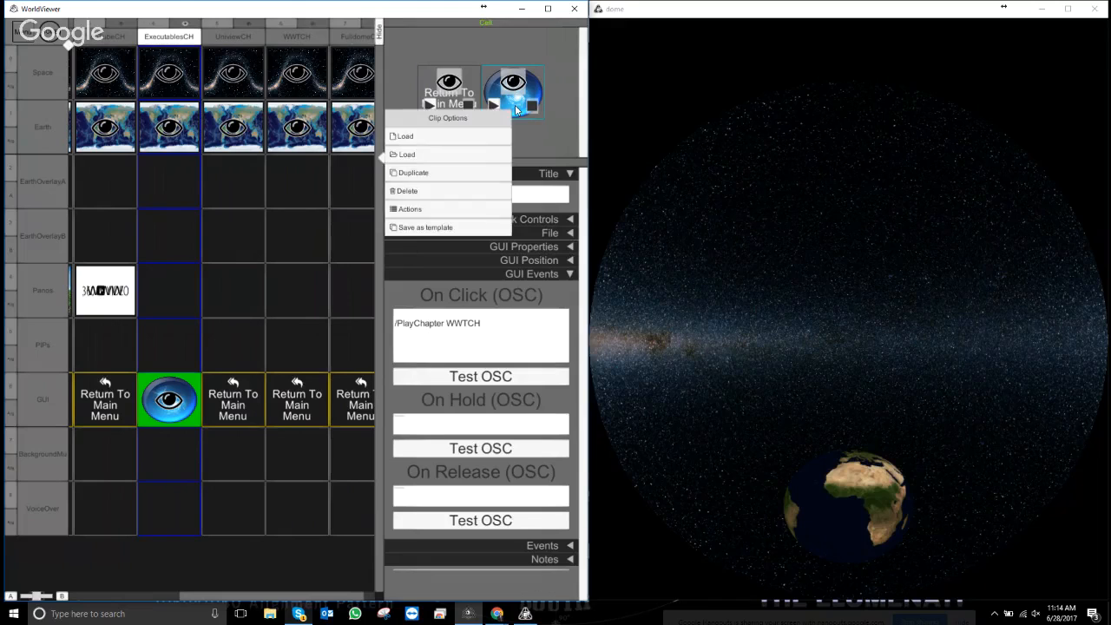
click(410, 172)
click(536, 116)
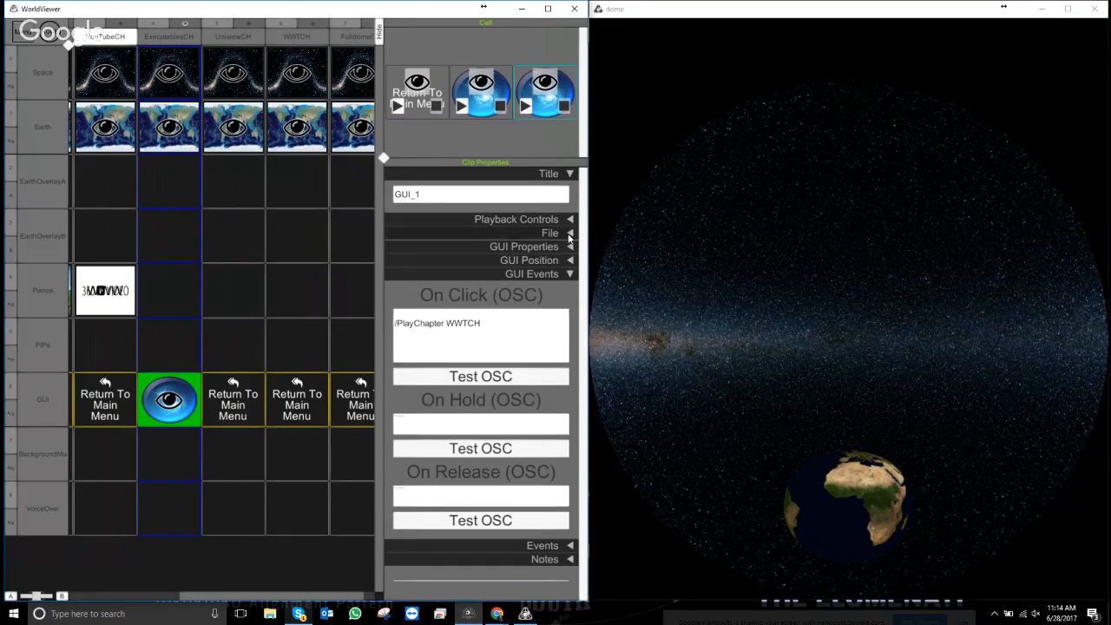
click(570, 235)
- Replace the copy's image with Uniview.png from Content\FlatMedia\Stills
click(524, 298)
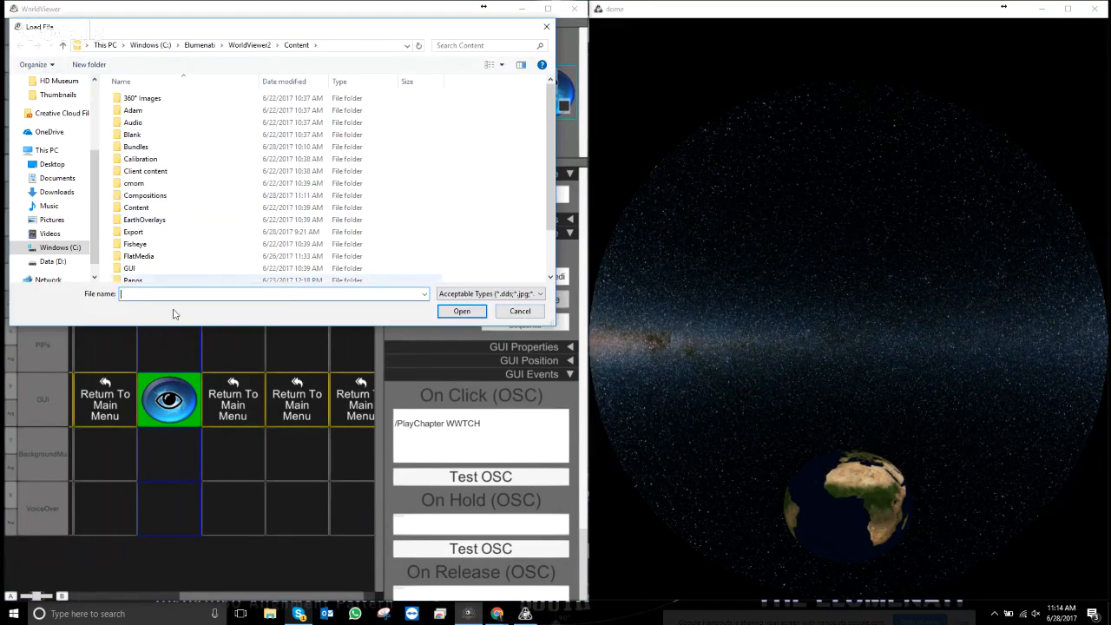
scroll(168, 276, down, 1)
double_click(161, 241)
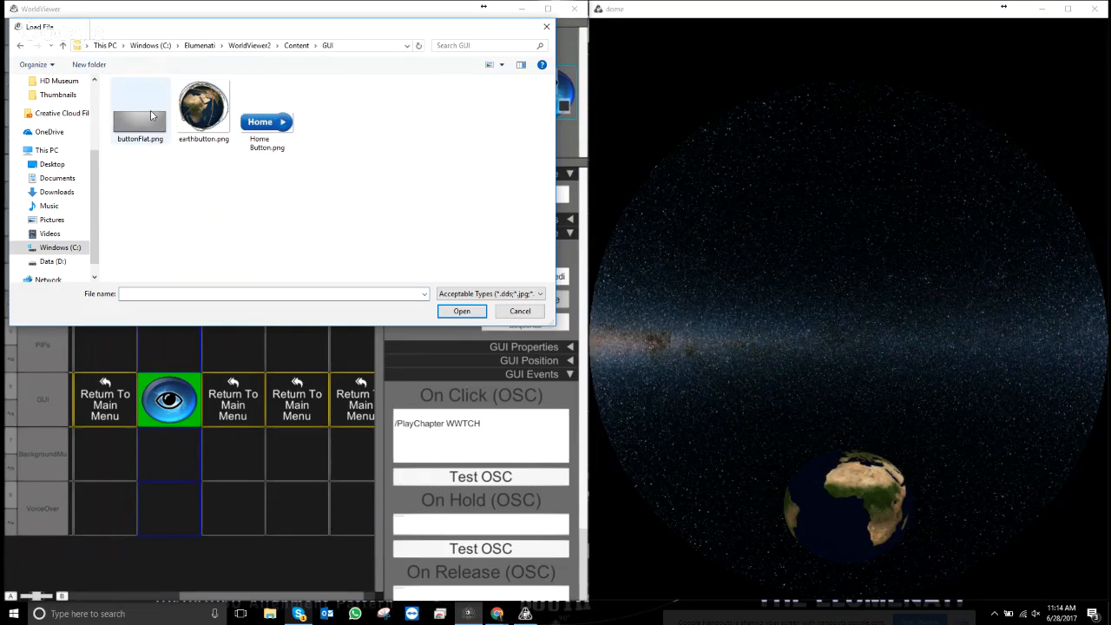
click(249, 45)
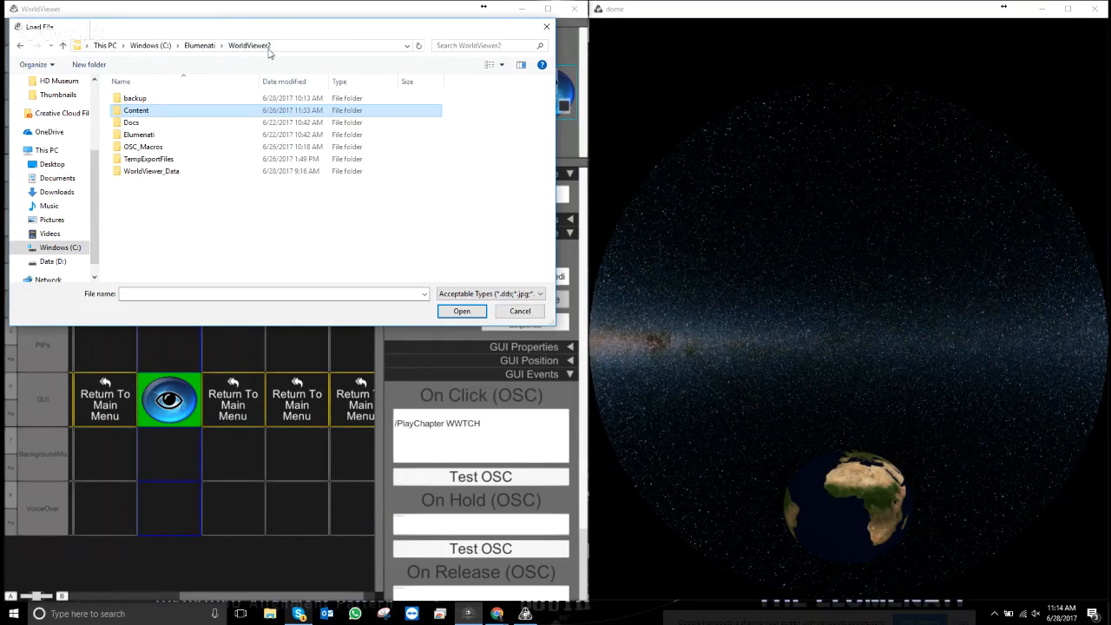
double_click(146, 116)
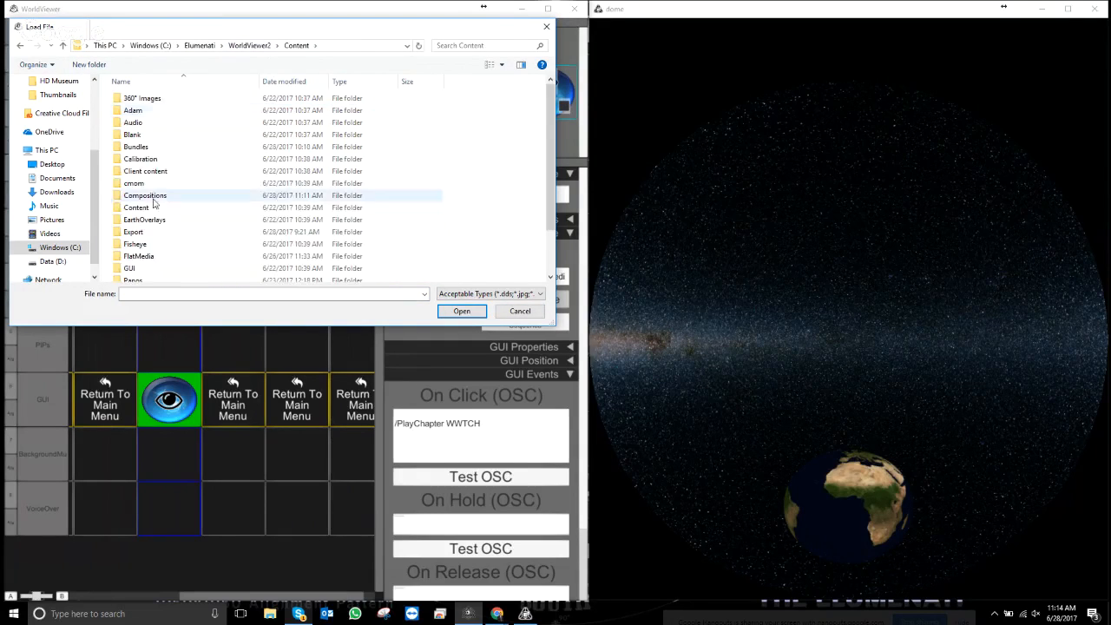
double_click(143, 259)
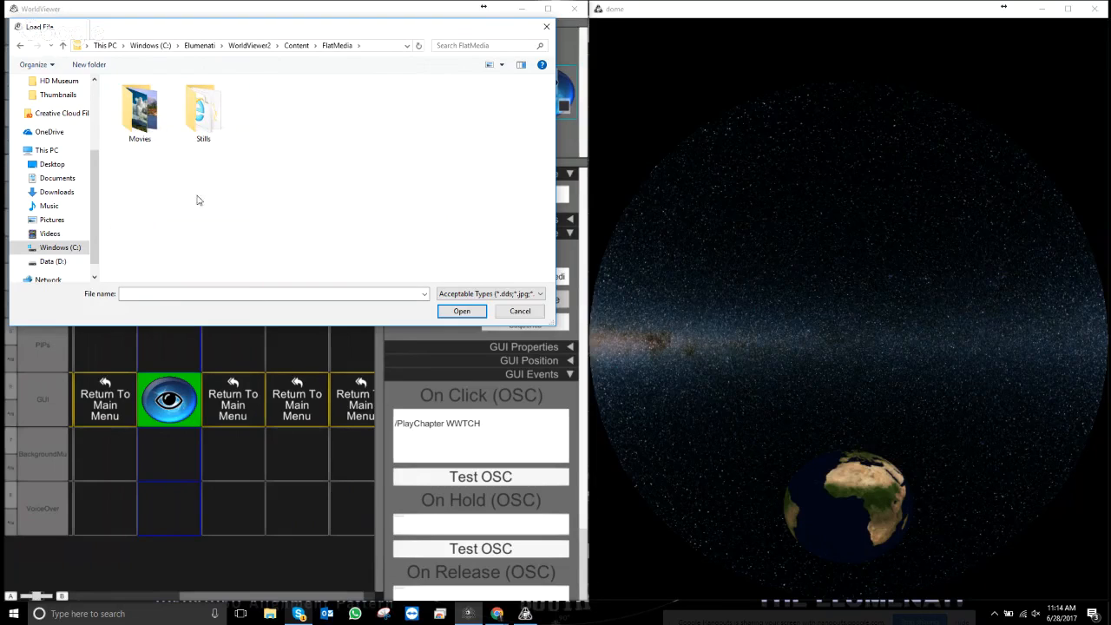
click(205, 121)
double_click(205, 120)
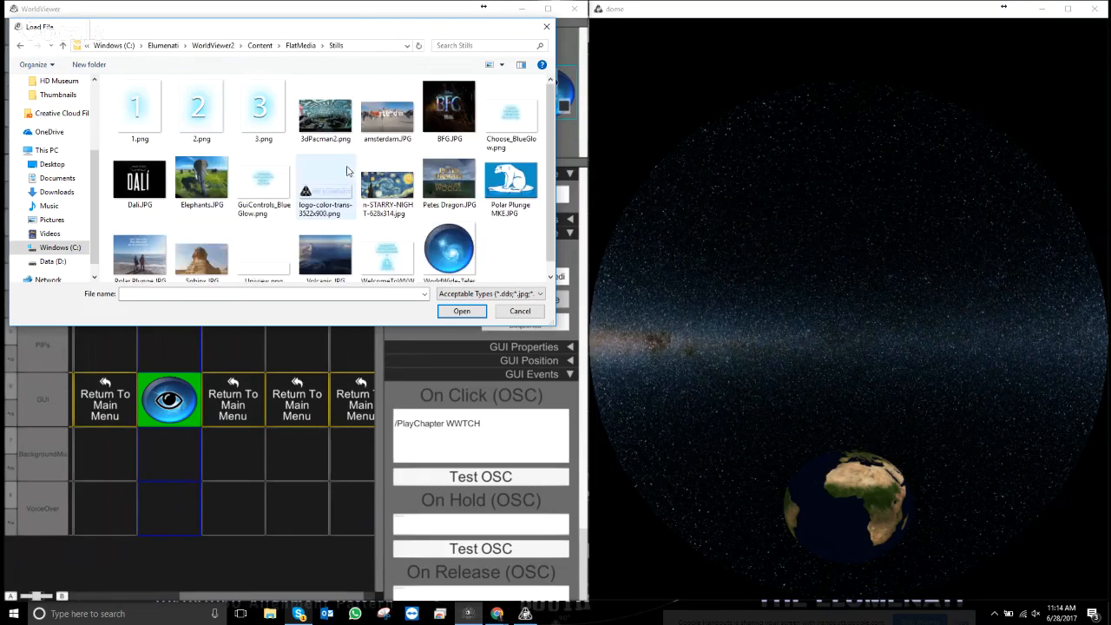
scroll(260, 199, down, 1)
click(264, 263)
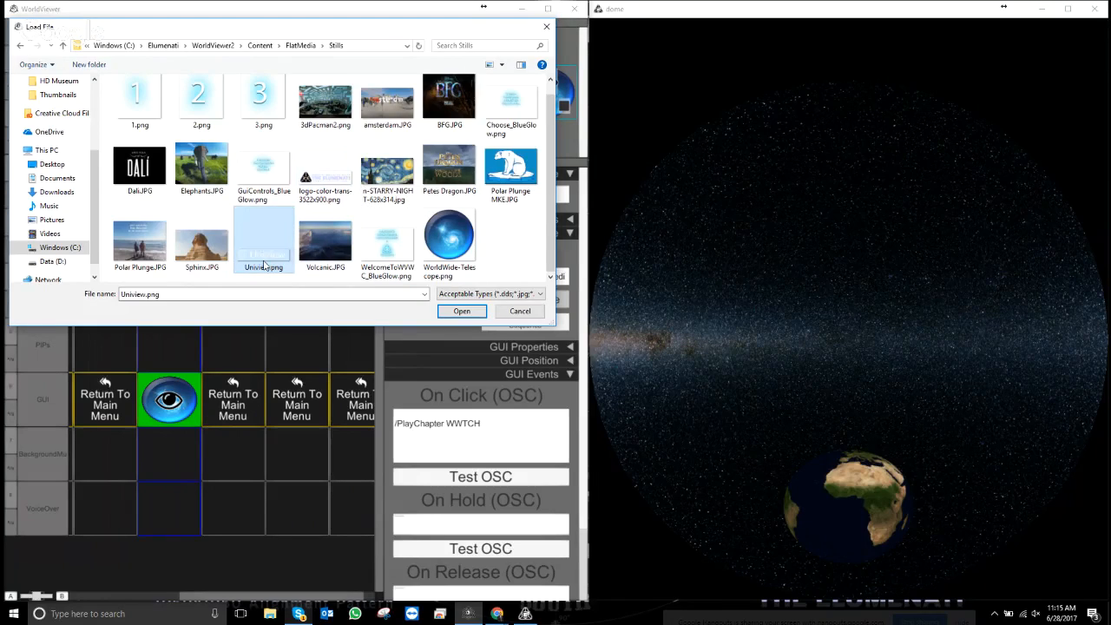
double_click(265, 263)
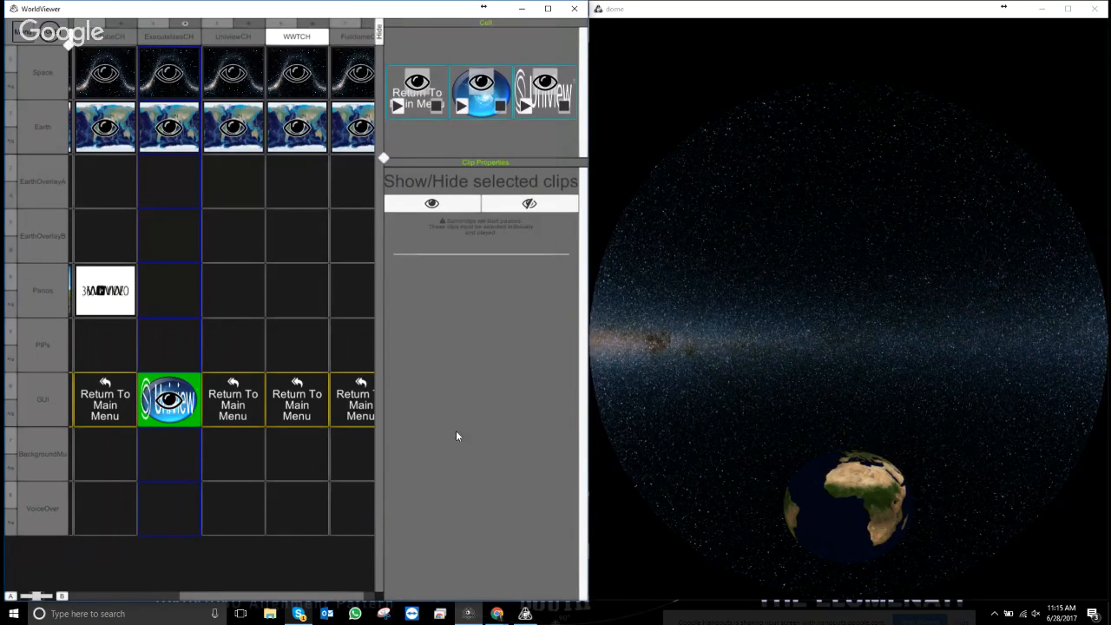
click(547, 101)
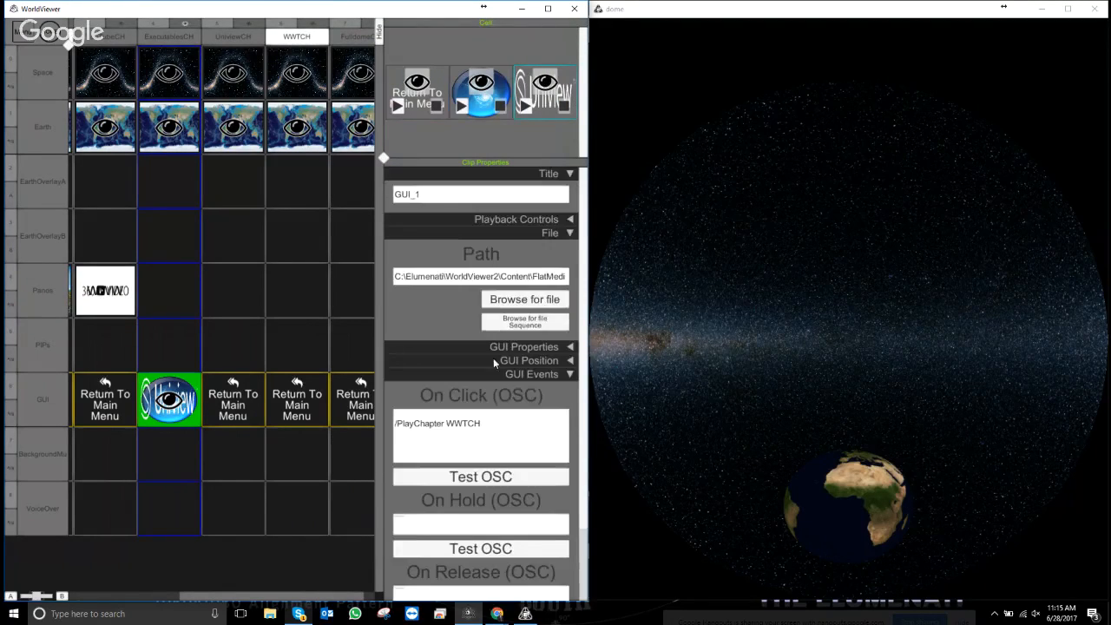
- Move the Uniview button to the right of the globe and widen it
click(569, 234)
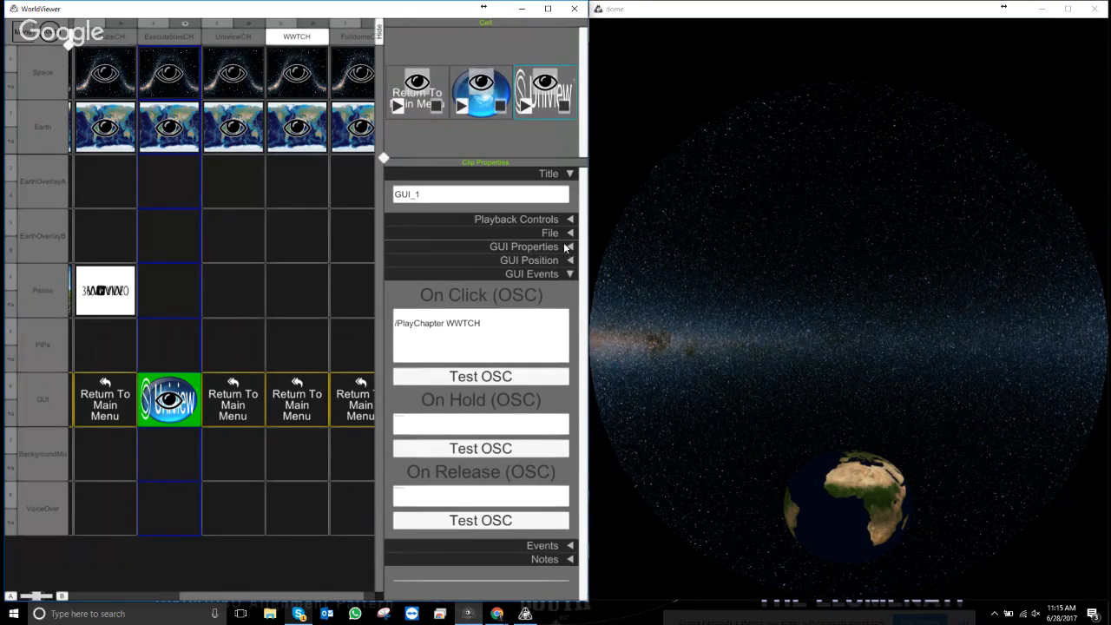
click(568, 248)
click(567, 248)
click(570, 261)
drag(426, 358, 496, 358)
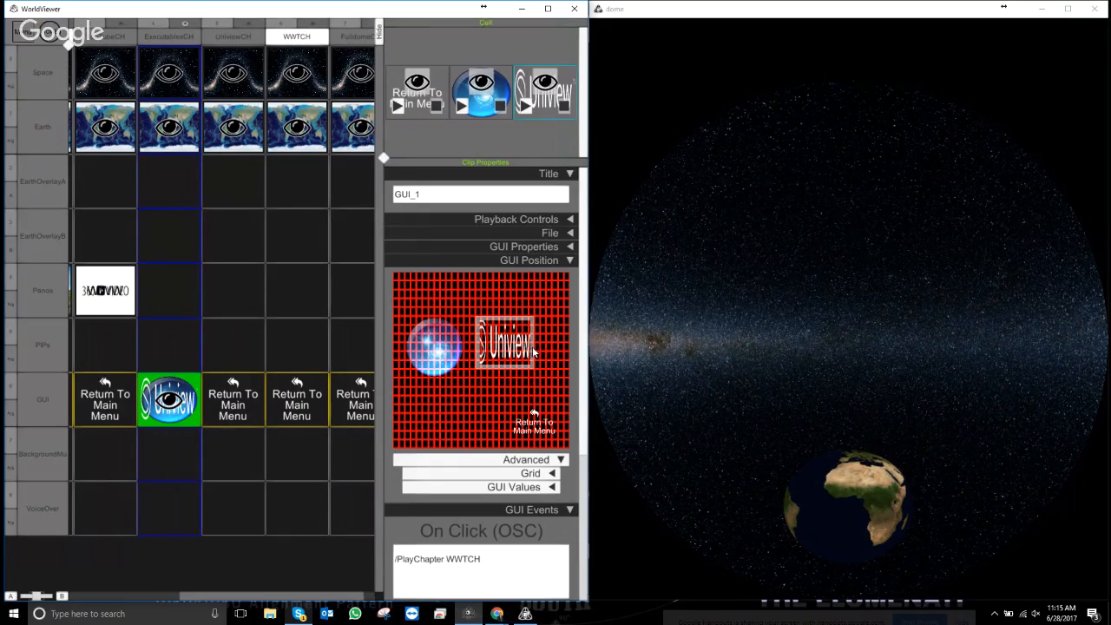
drag(535, 351, 565, 351)
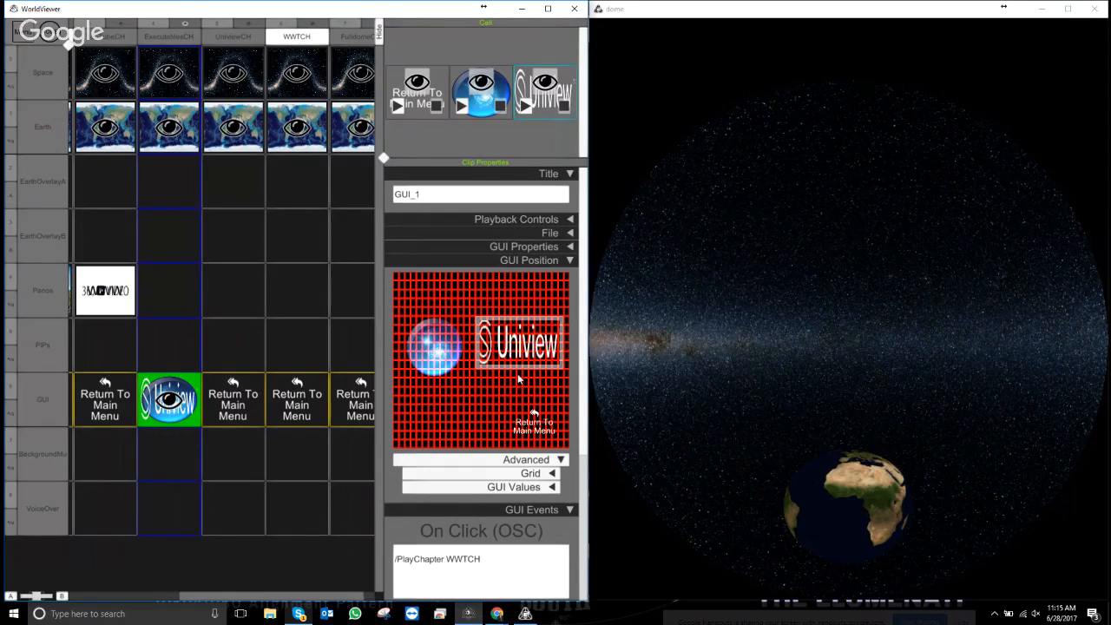
- Change the On Click message to /PlayChapter UniviewCH
click(570, 261)
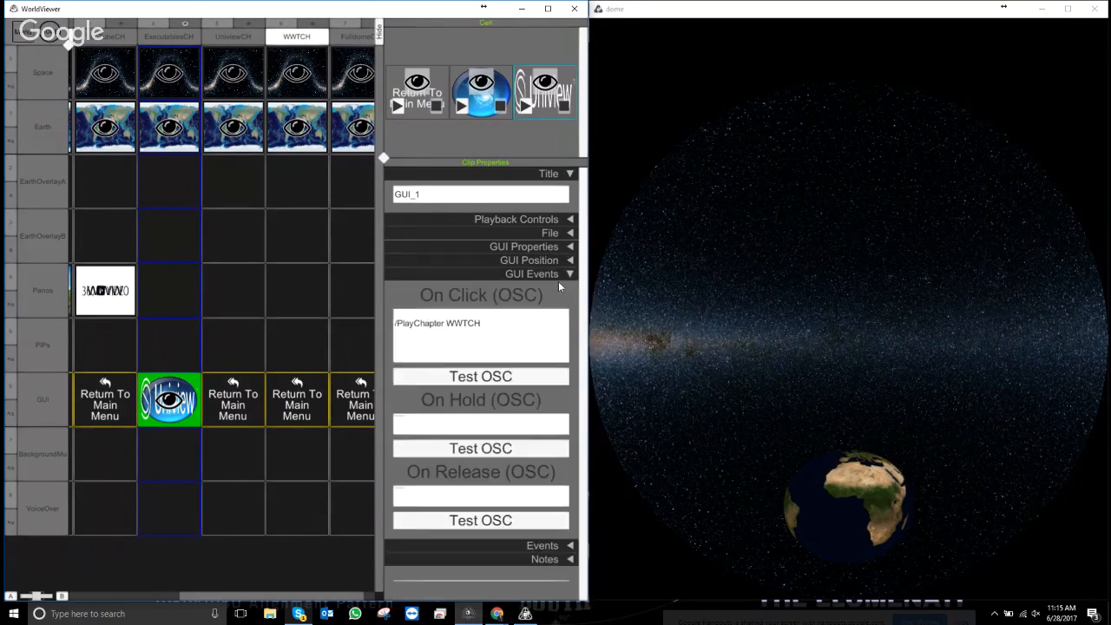
click(454, 328)
drag(446, 326, 467, 327)
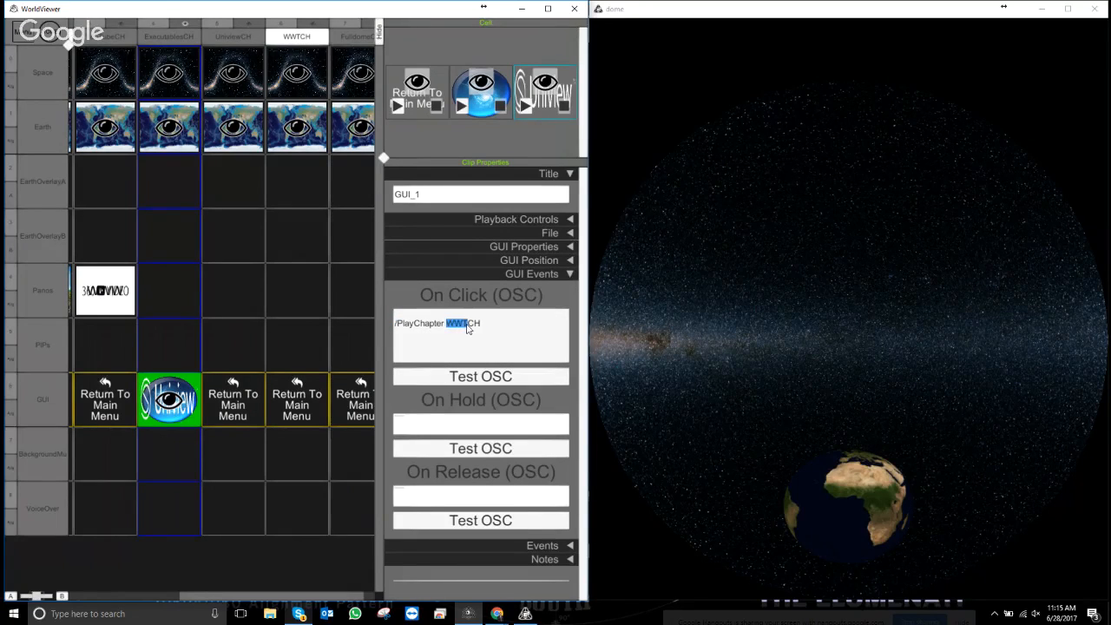
text(Unive)
key(BackSpace)
text(iew)
click(470, 296)
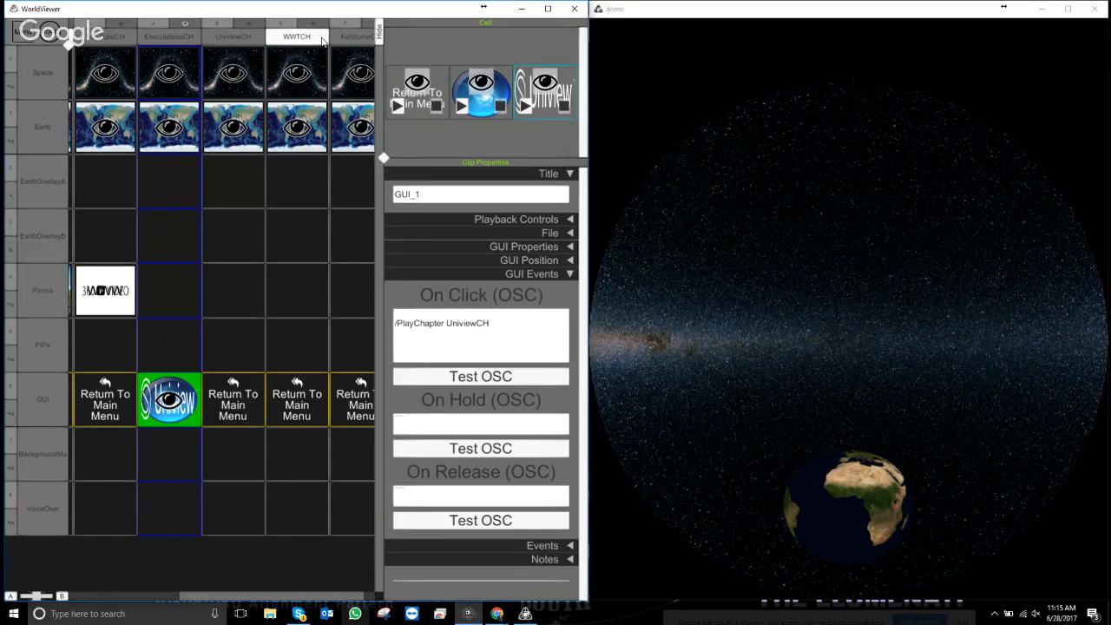
- Start the WWTCH chapter and inspect its EarthHD clip
click(289, 38)
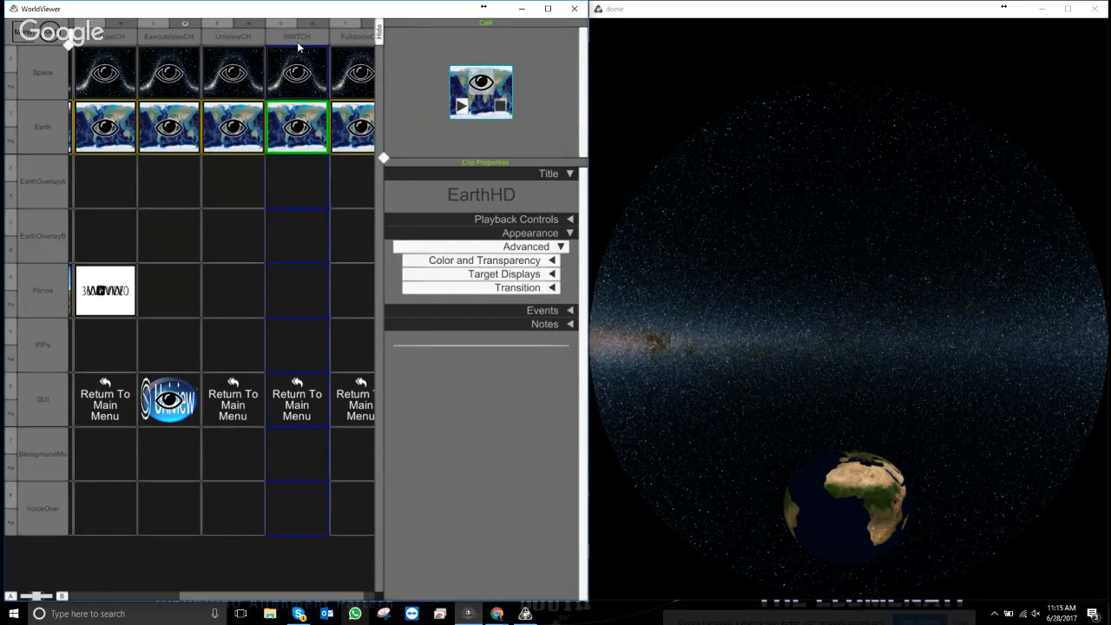
click(297, 44)
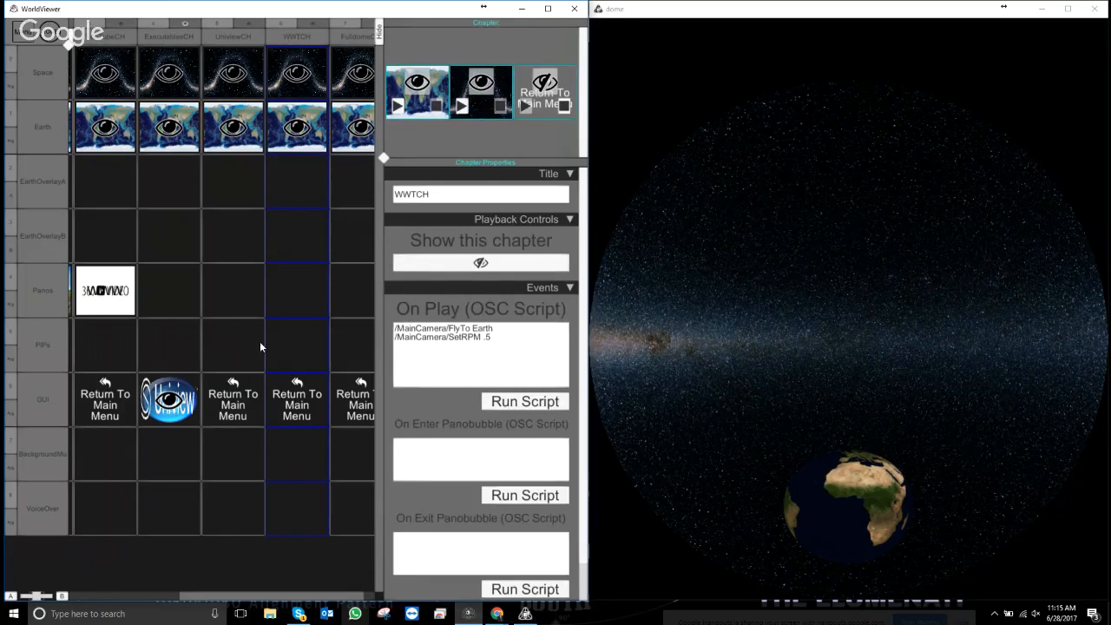
click(317, 131)
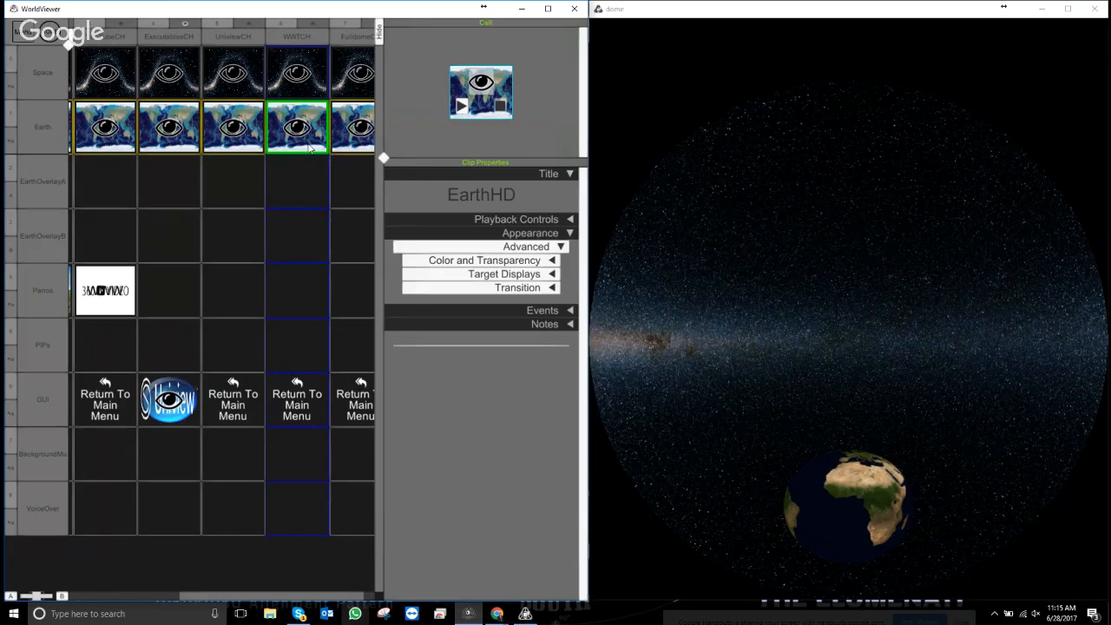
- Remove the Earth clips from the ExecutablesCH, UniviewCH and WWTCH columns
click(170, 147)
right_click(171, 149)
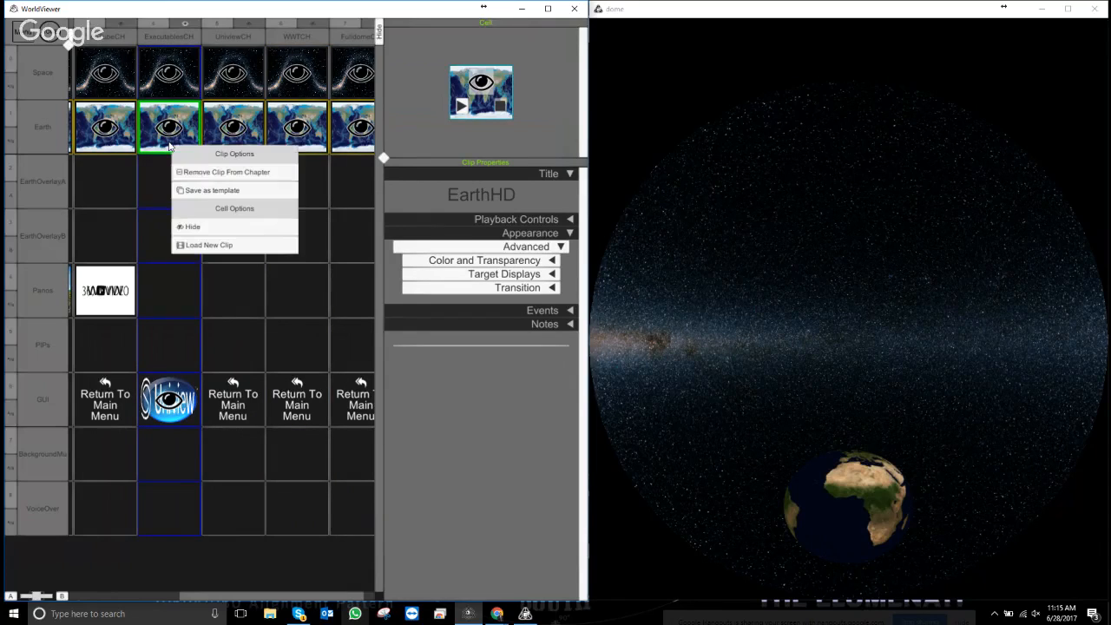
click(200, 177)
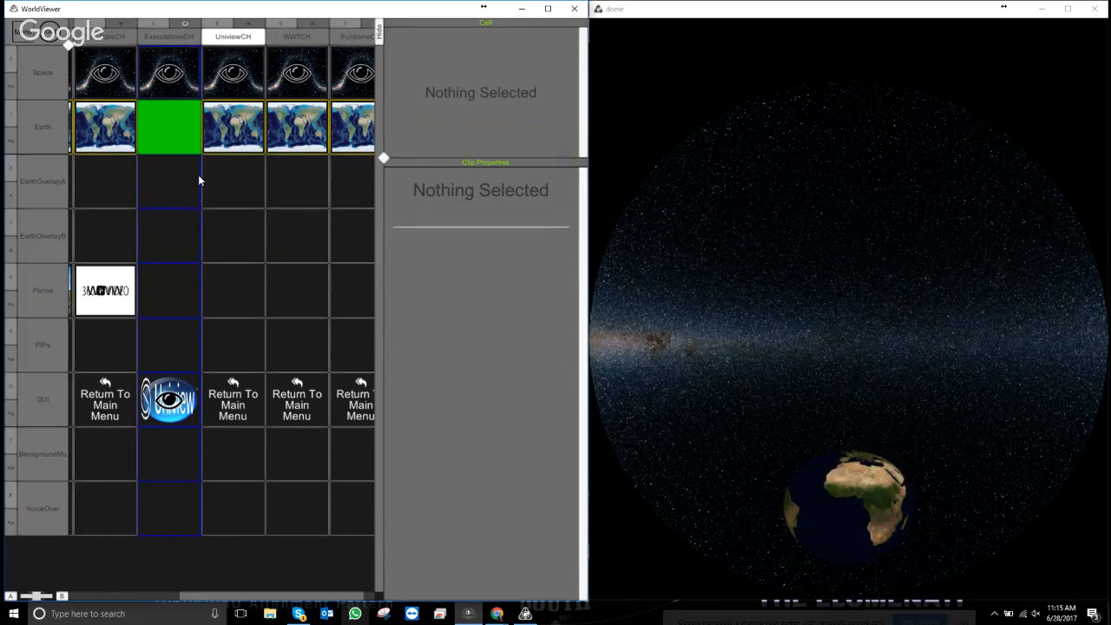
right_click(243, 150)
click(274, 178)
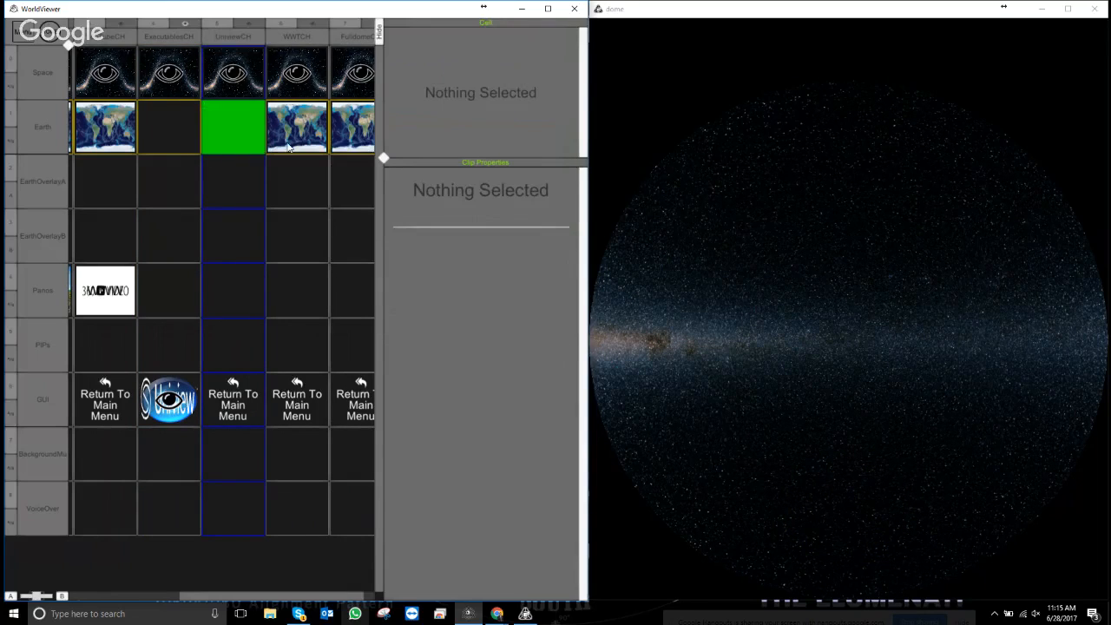
click(288, 148)
right_click(290, 148)
click(328, 177)
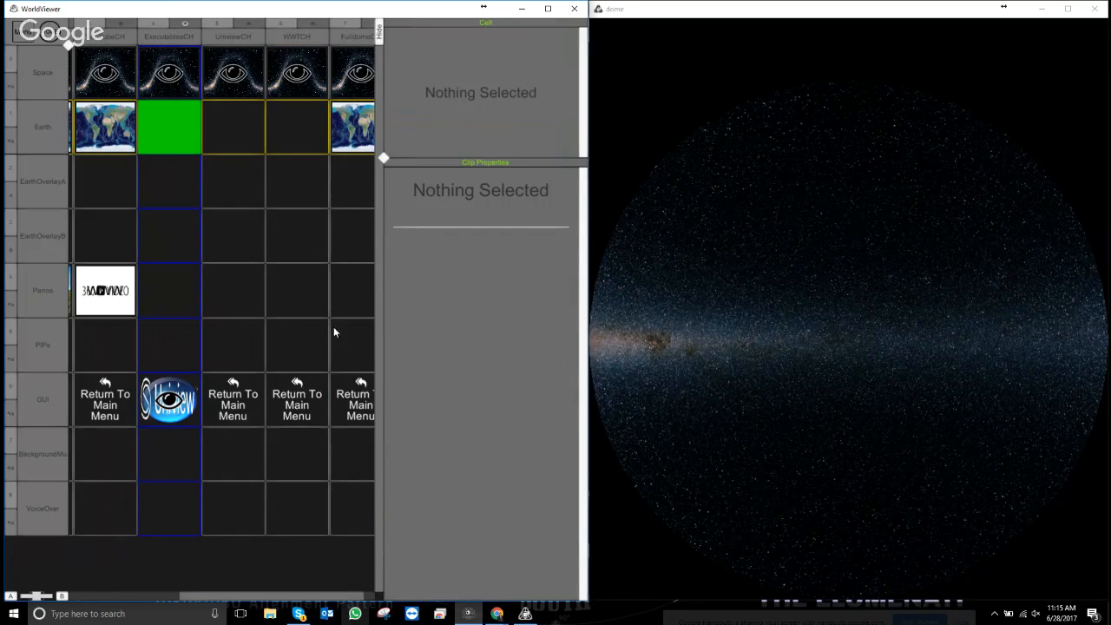
click(250, 130)
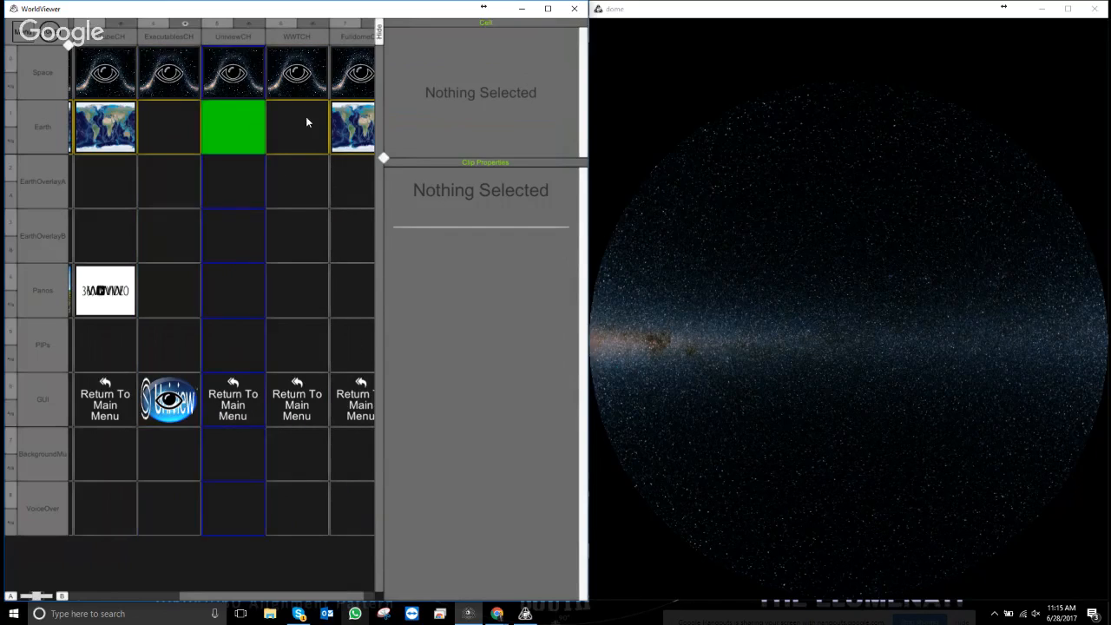
click(300, 131)
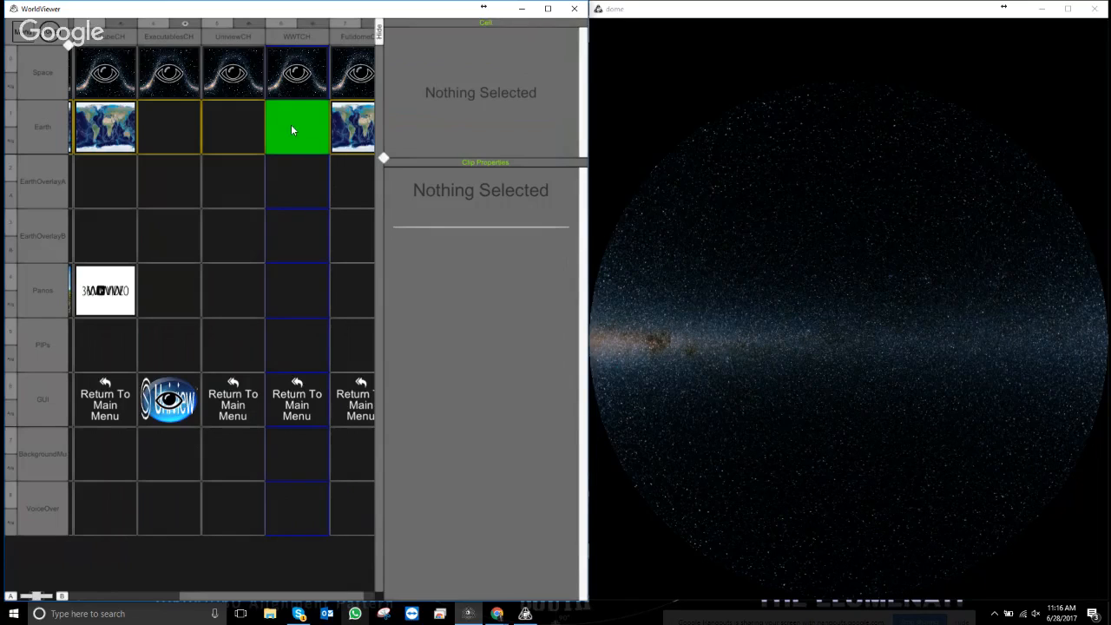
right_click(293, 132)
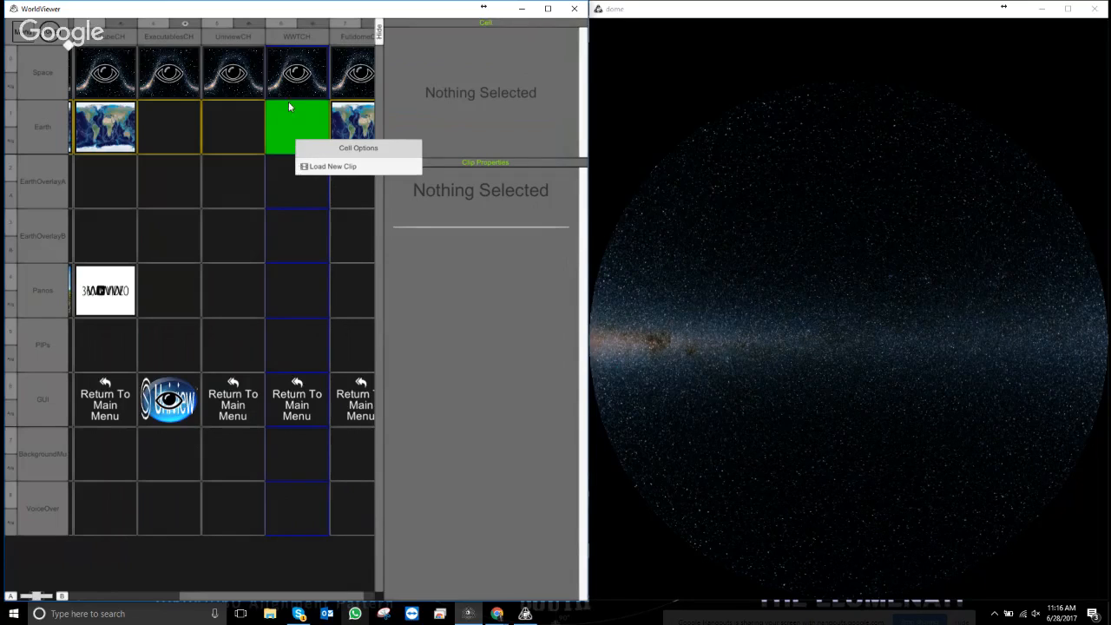
- Load the System\ClipEXE\clipexe template into WWTCH's empty Earth cell
click(334, 167)
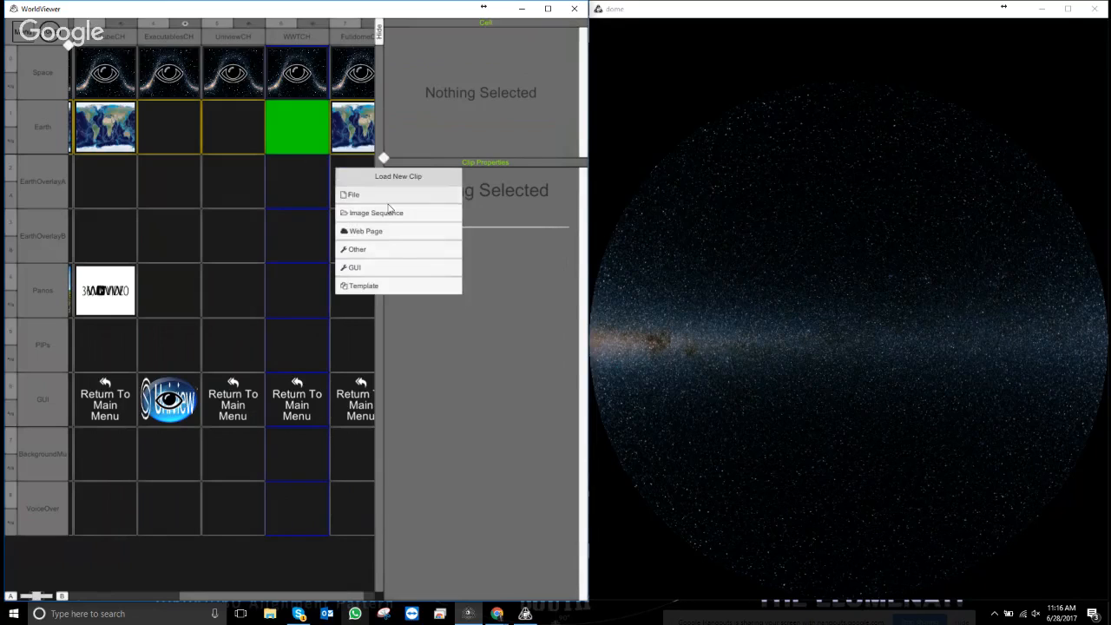
click(375, 287)
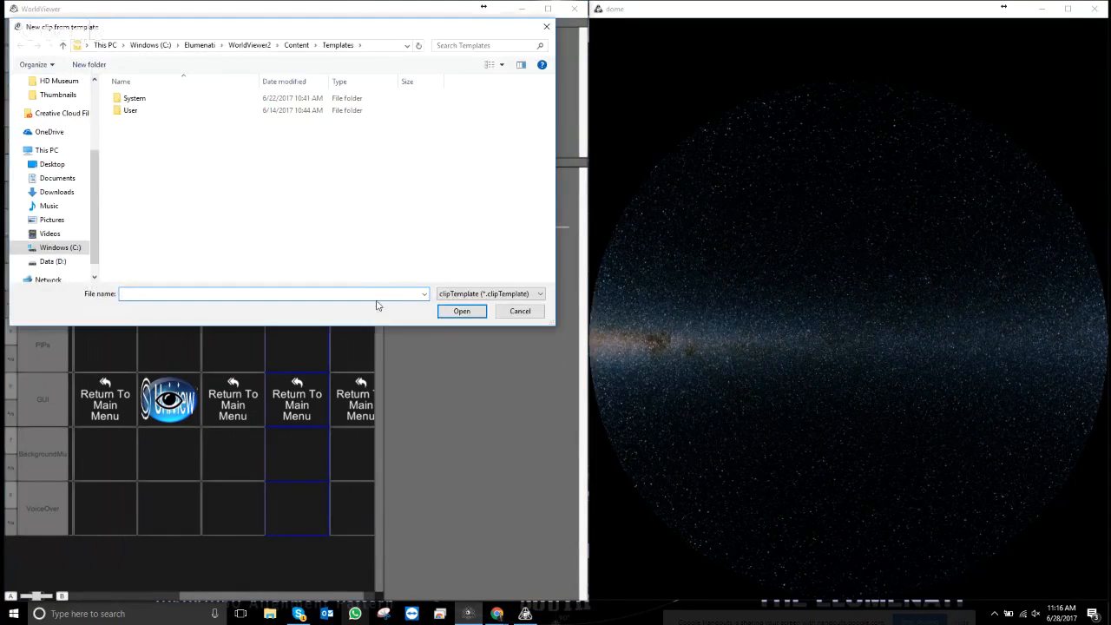
double_click(141, 99)
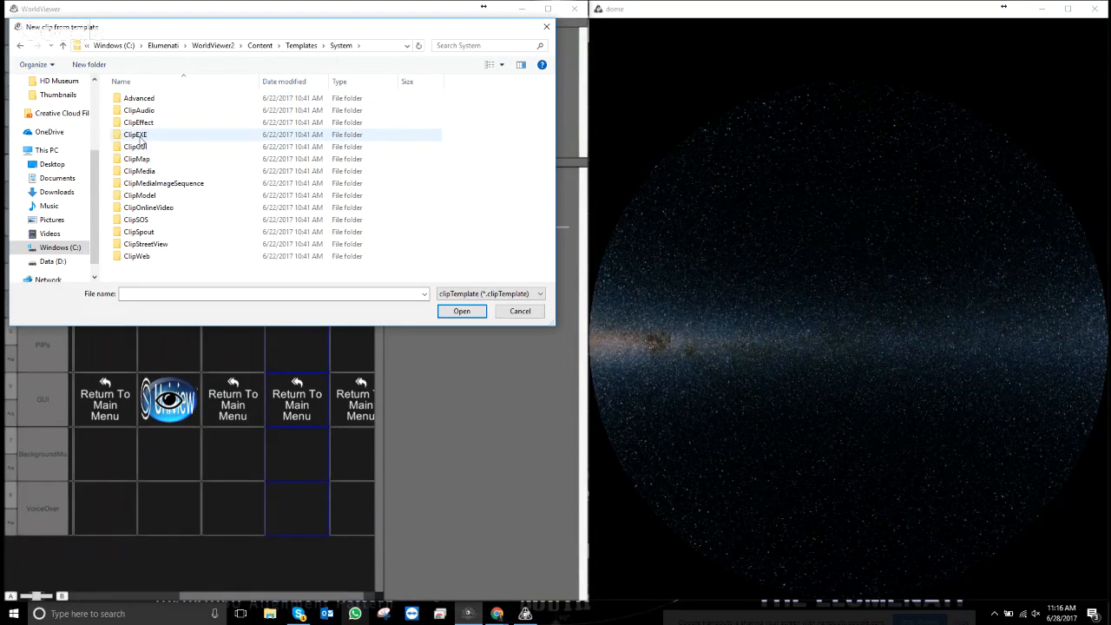
click(137, 138)
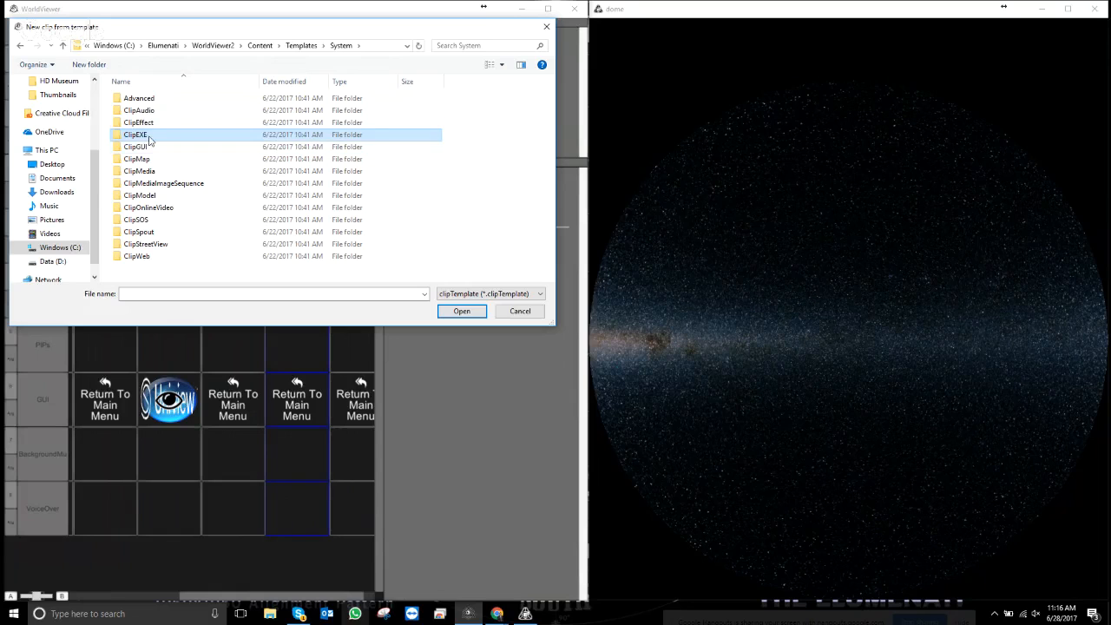
double_click(149, 139)
click(137, 102)
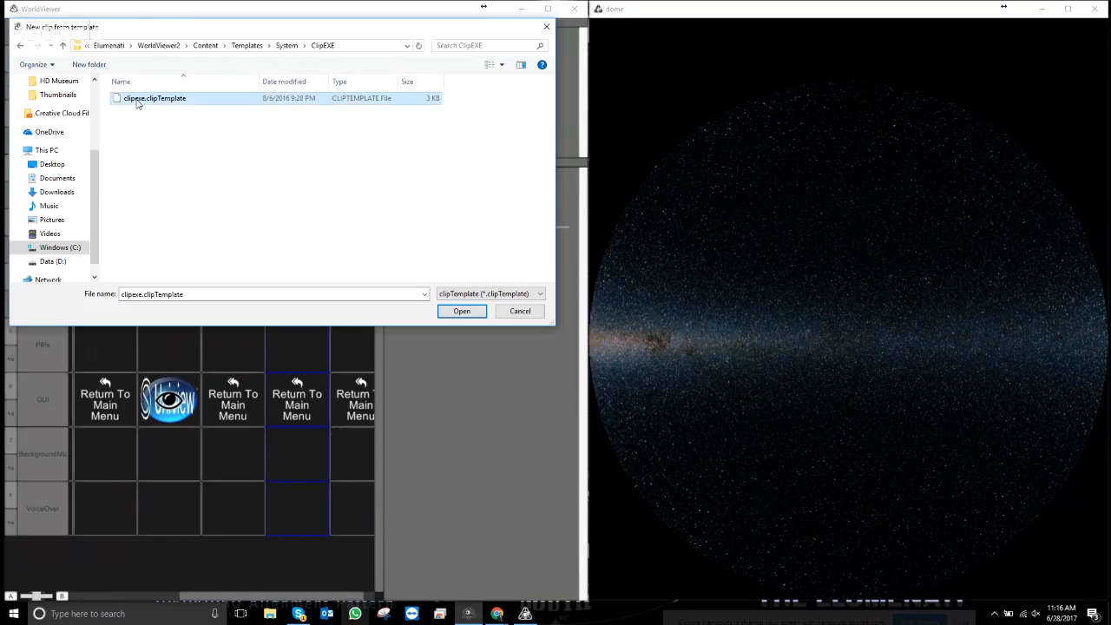
double_click(137, 99)
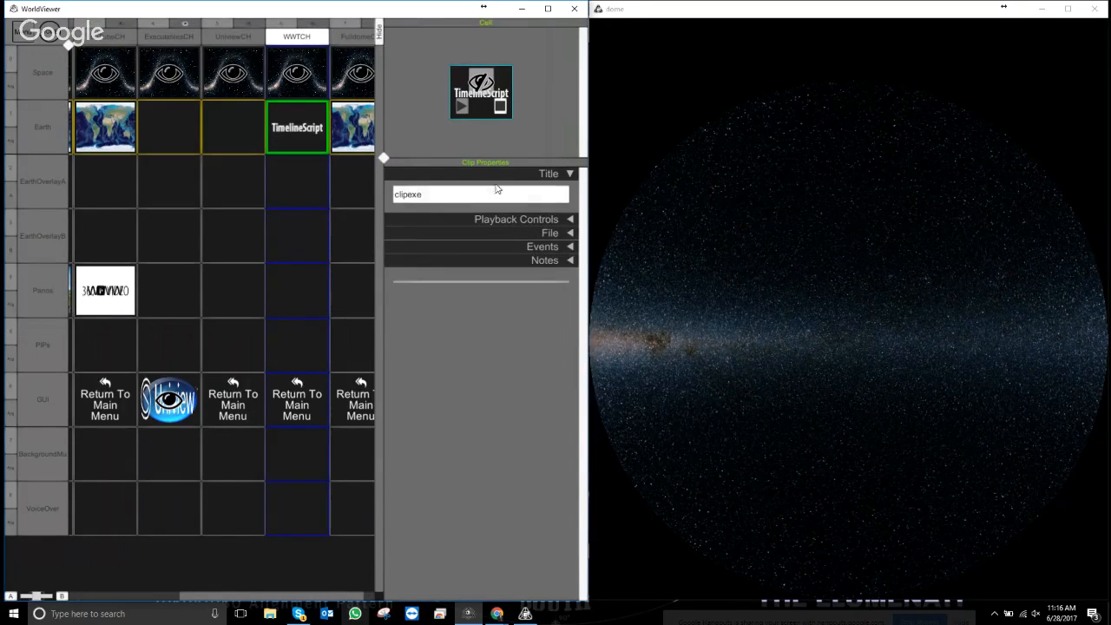
- Title the new clip WWTLauncher
click(465, 195)
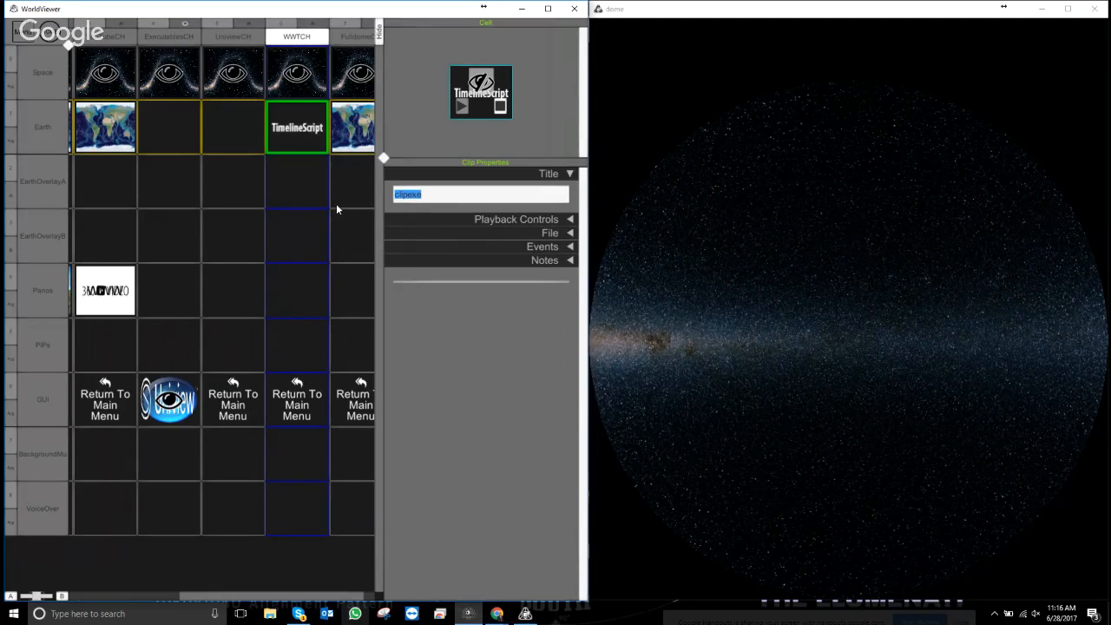
text(UniviewL)
text(au)
key(BackSpace)
key(BackSpace)
key(BackSpace)
key(BackSpace)
key(BackSpace)
key(BackSpace)
key(BackSpace)
key(BackSpace)
key(BackSpace)
key(BackSpace)
text(WWTLua)
key(BackSpace)
key(BackSpace)
text(auncher)
- Set the WWTLauncher path to WWTExplorer.exe in the Microsoft WorldWide Telescope folder
click(567, 234)
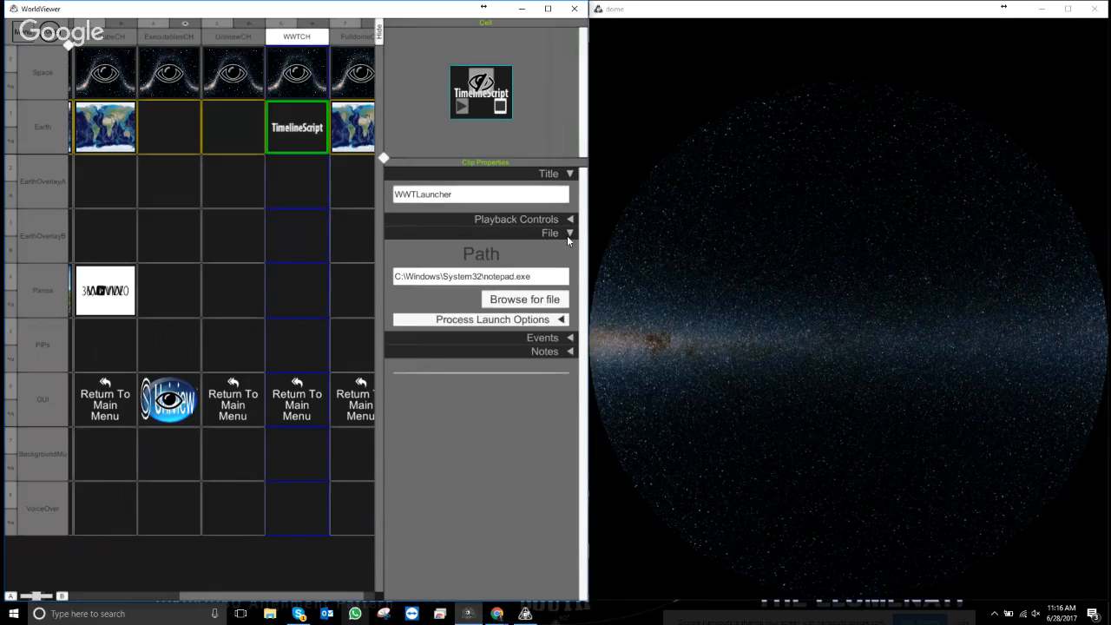
click(526, 304)
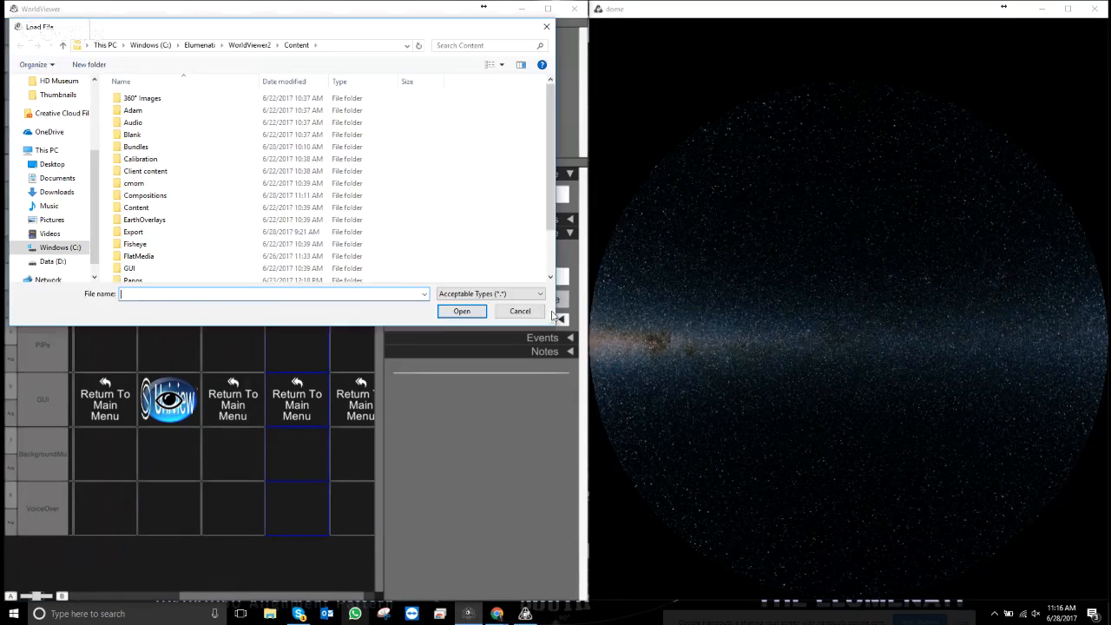
click(70, 248)
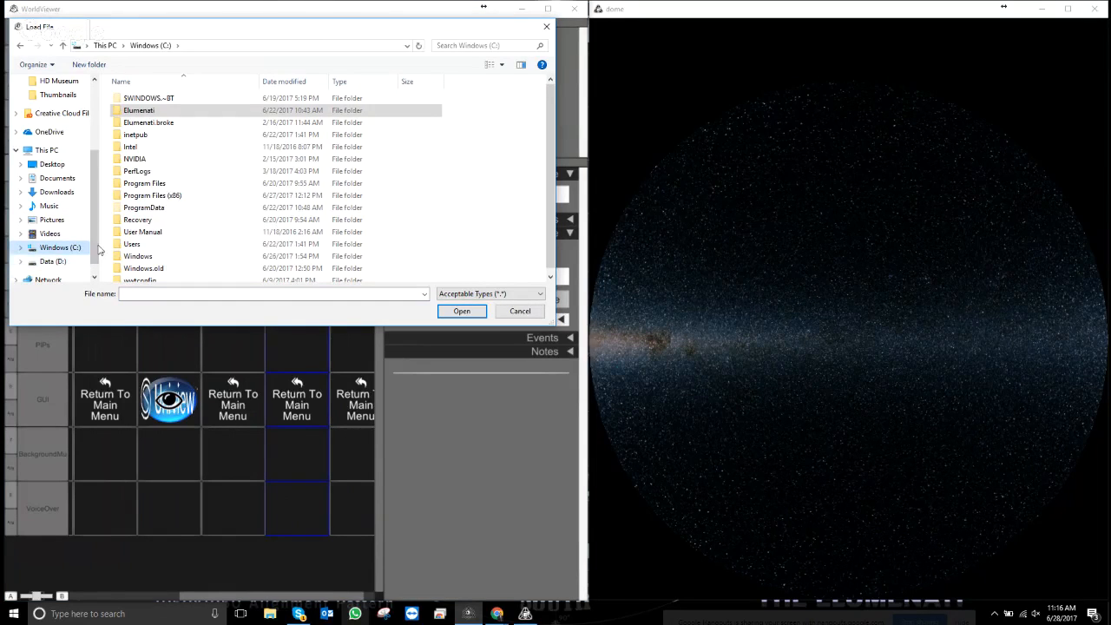
scroll(147, 228, down, 1)
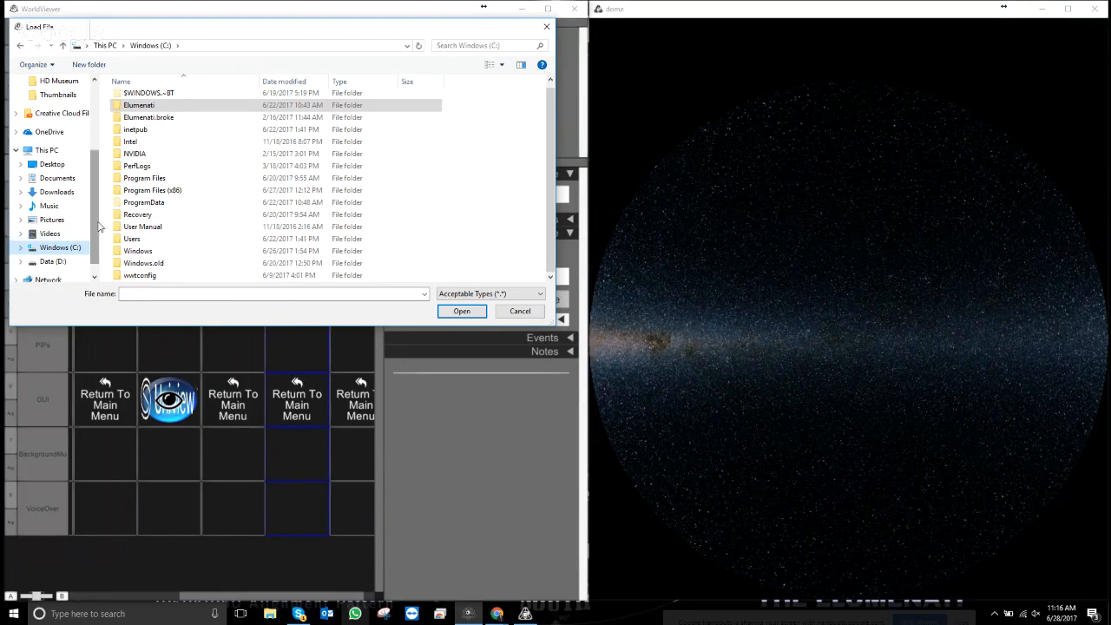
double_click(145, 206)
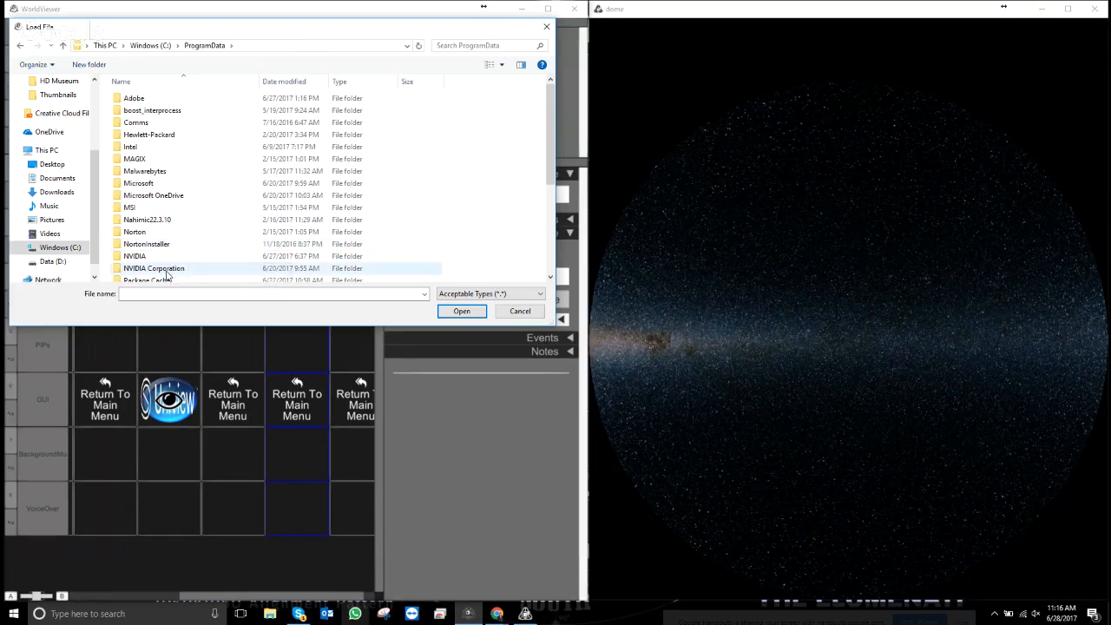
scroll(168, 276, down, 2)
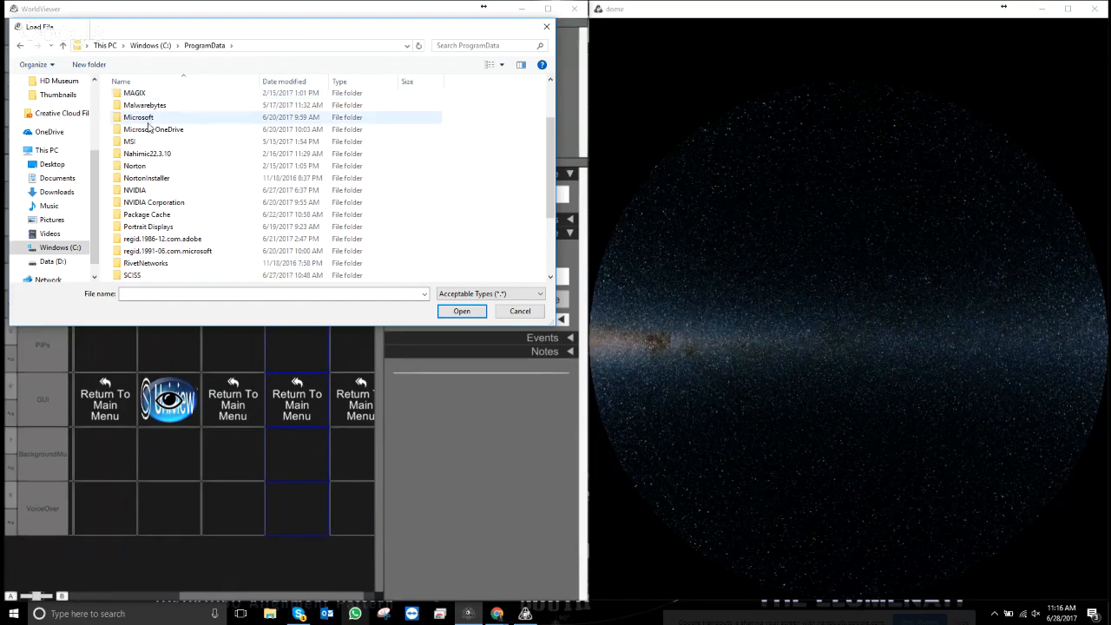
click(150, 45)
click(145, 196)
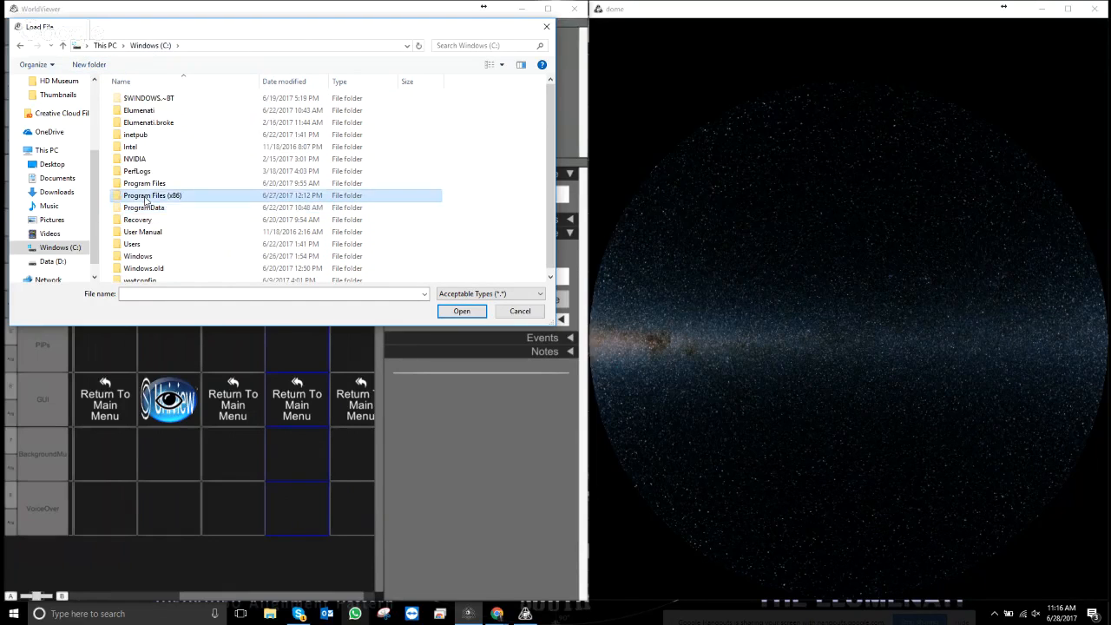
double_click(145, 196)
scroll(170, 208, down, 2)
double_click(169, 209)
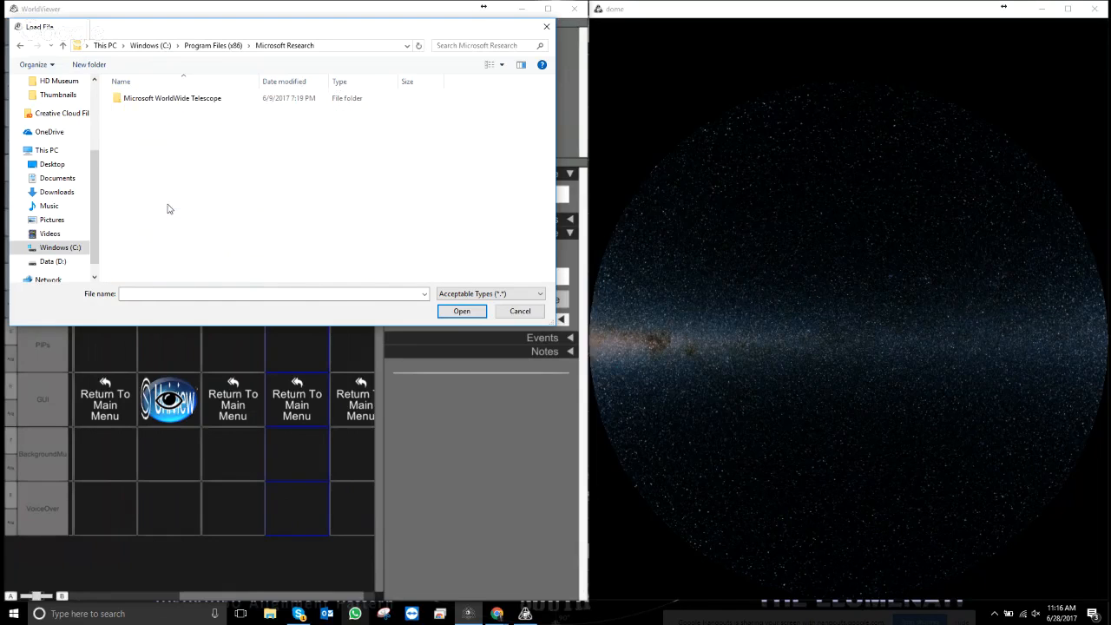
double_click(155, 99)
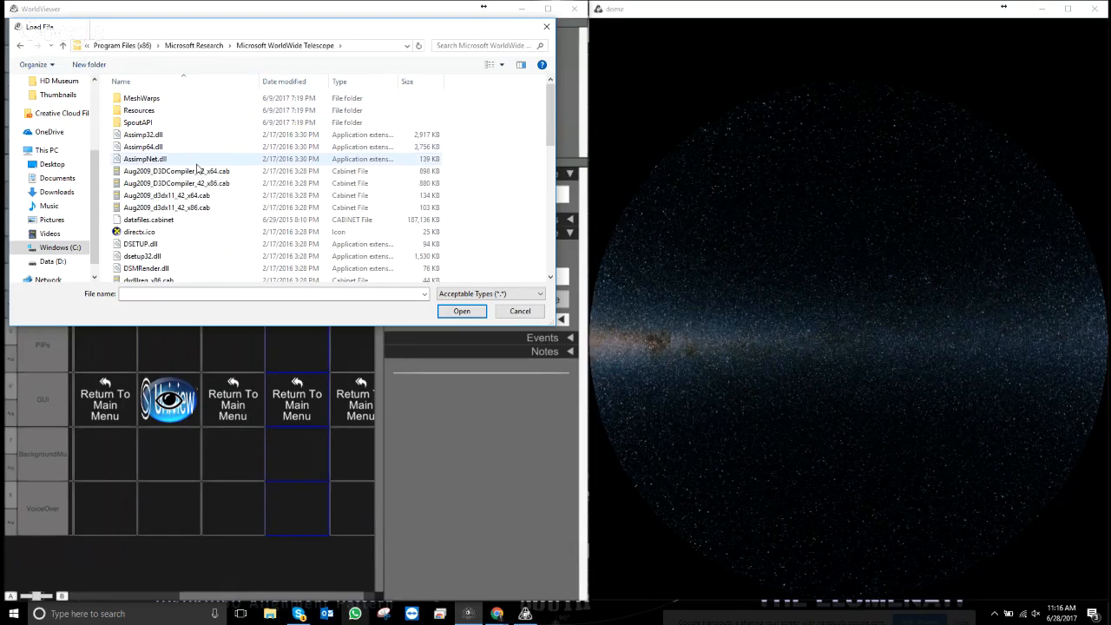
scroll(198, 168, down, 10)
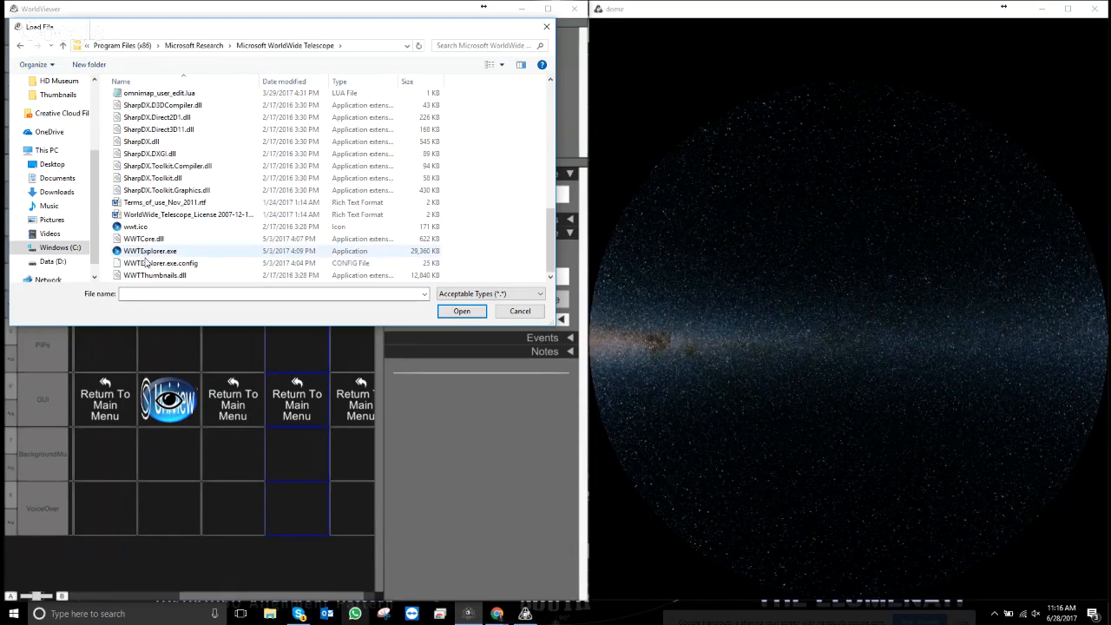
click(147, 250)
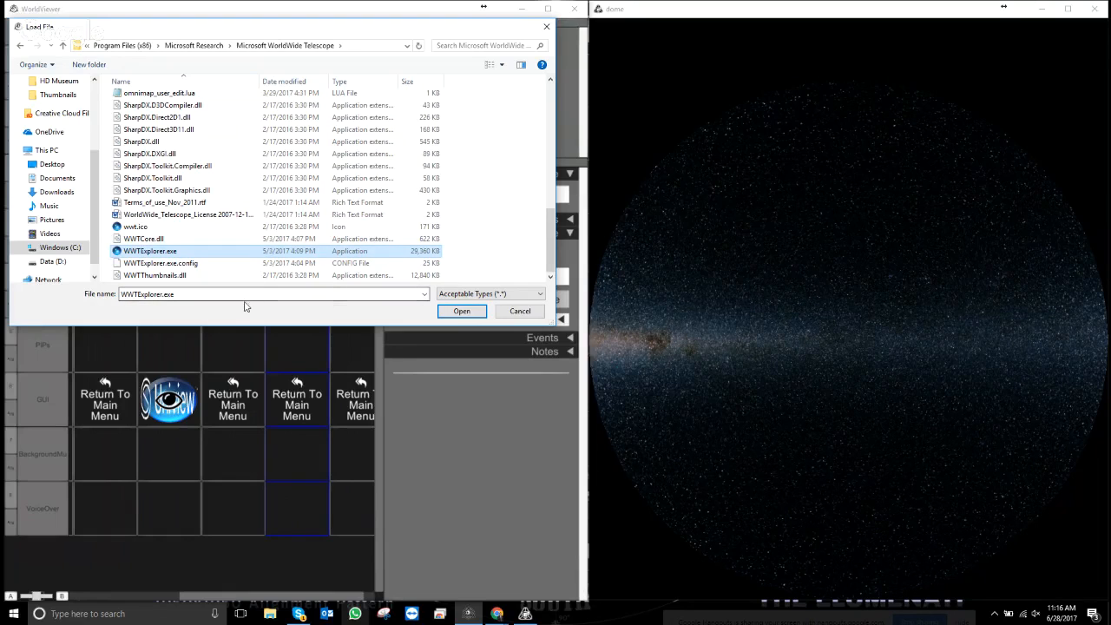
click(462, 311)
- Review the full launch path, Process Launch Options and Events settings
drag(453, 275, 600, 273)
click(601, 272)
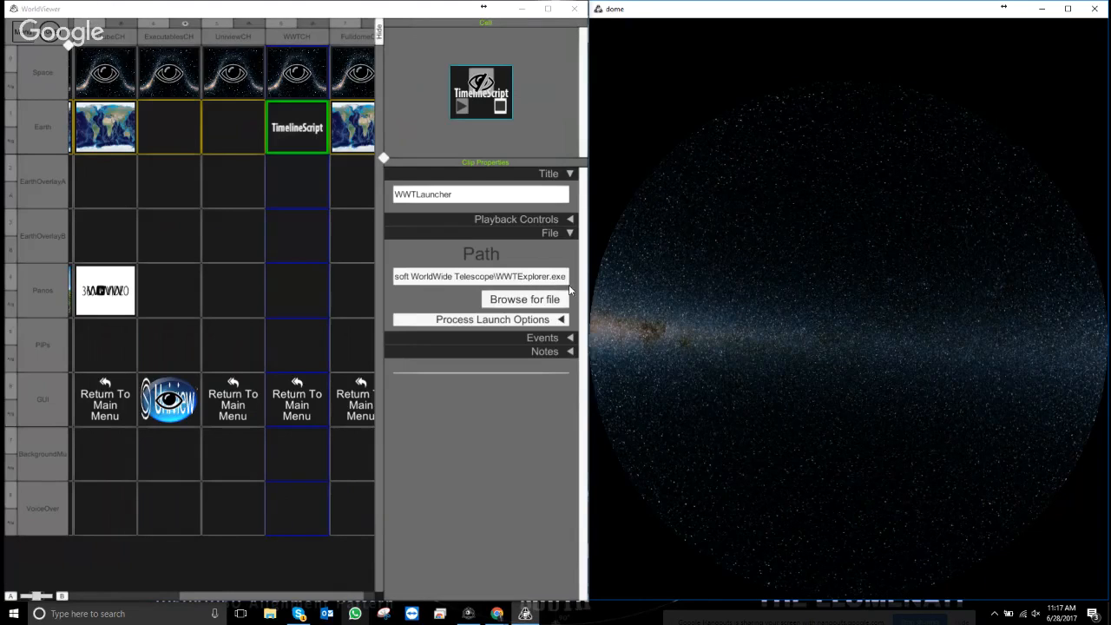
click(560, 320)
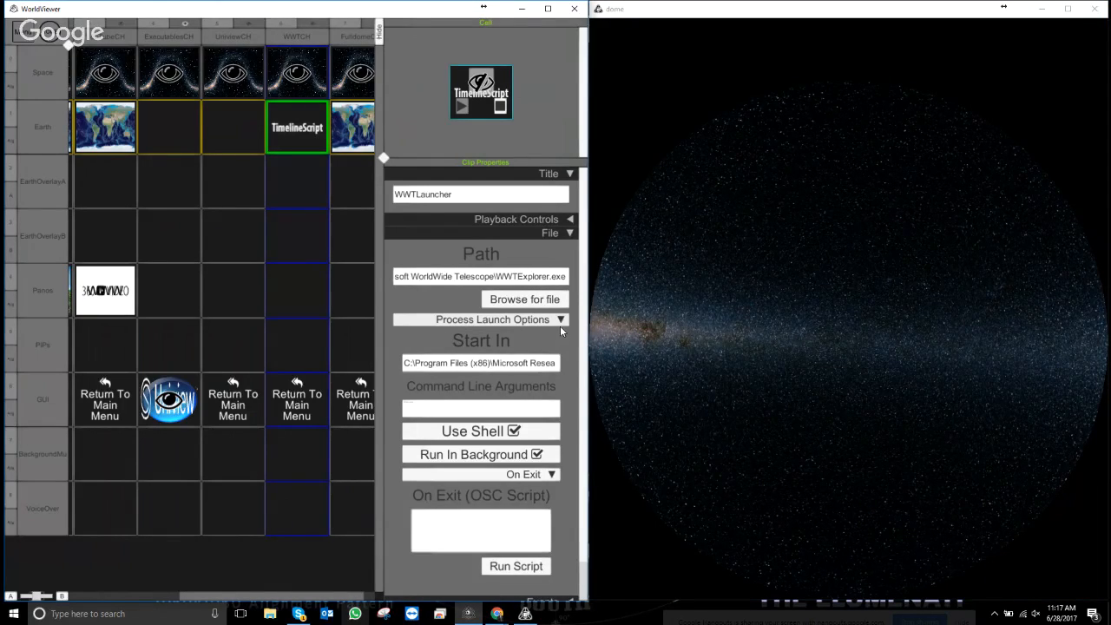
click(561, 320)
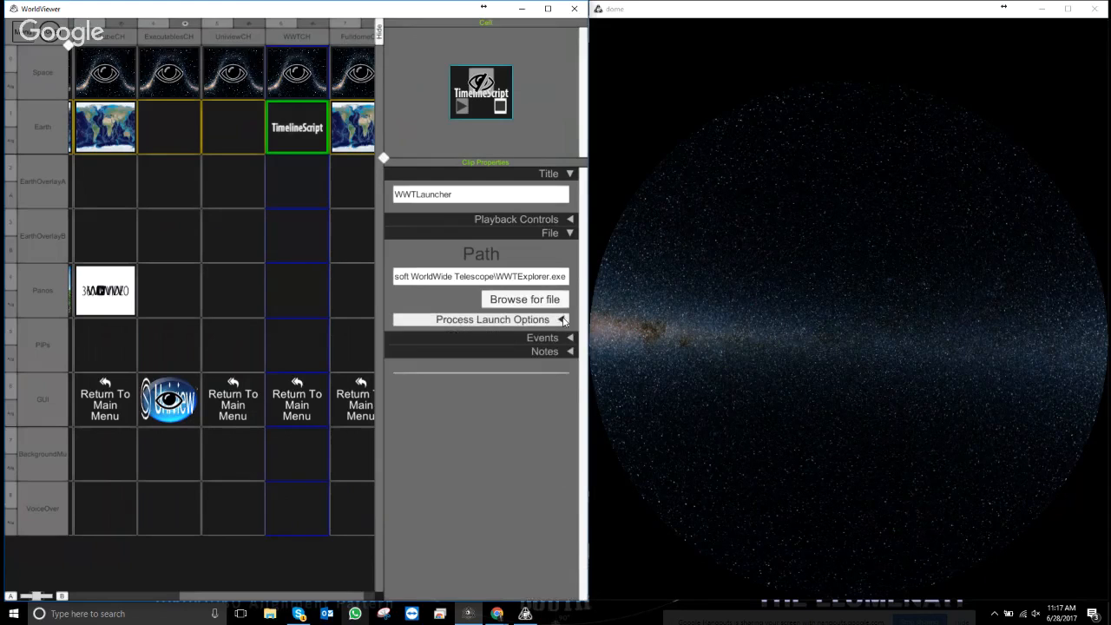
click(569, 340)
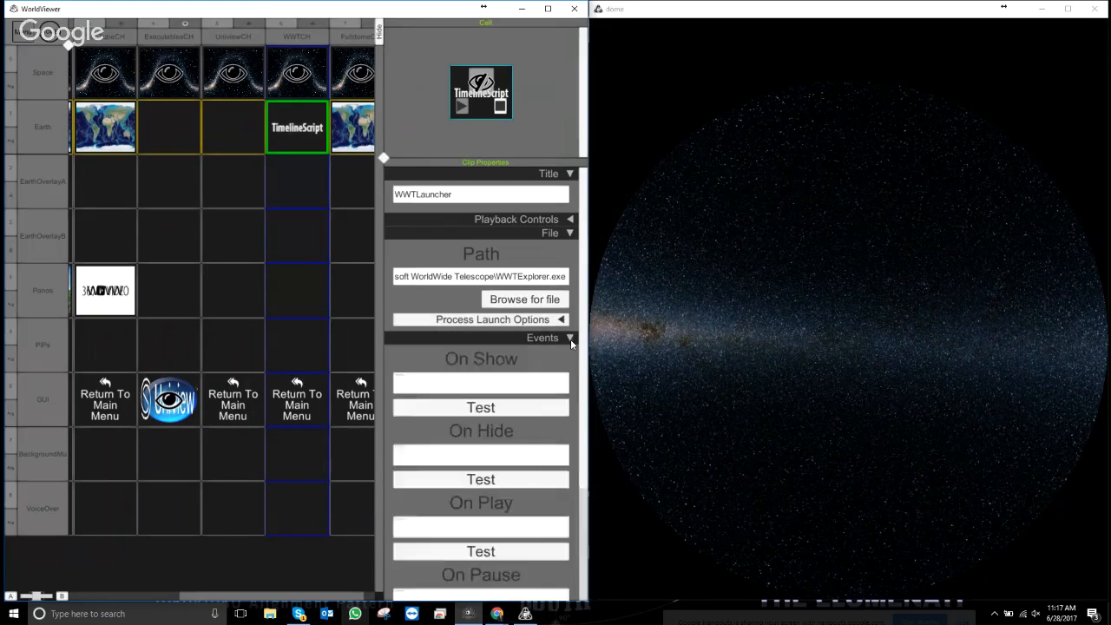
click(569, 340)
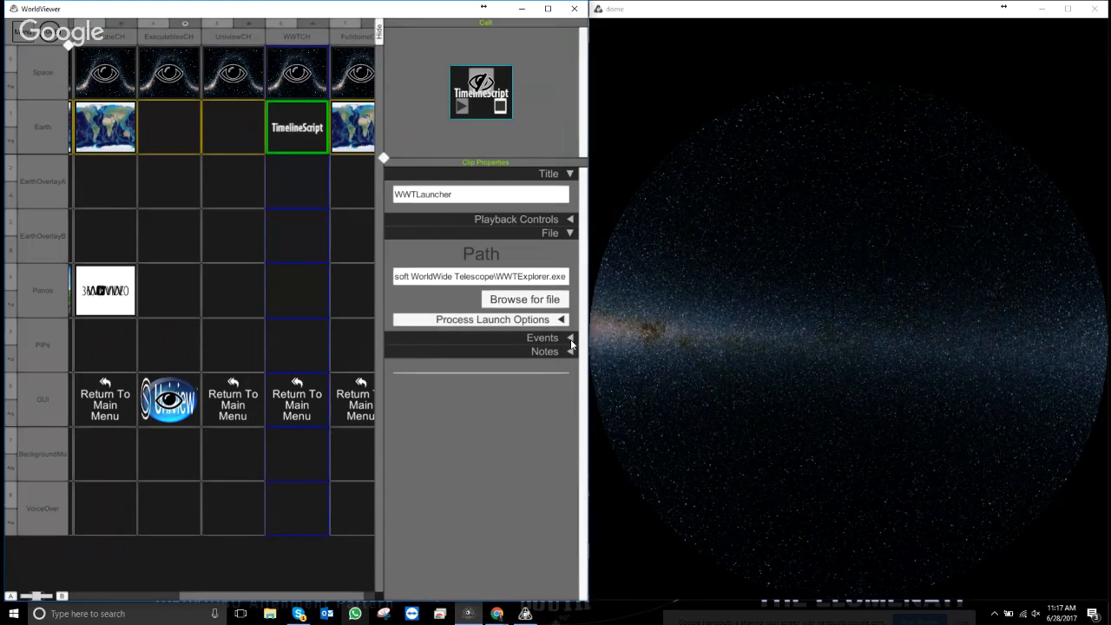
click(299, 181)
- Load the System\ClipSpout\ClipSpout_CubeMapStandard template into WWTCH's EarthOverlayA cell
right_click(284, 179)
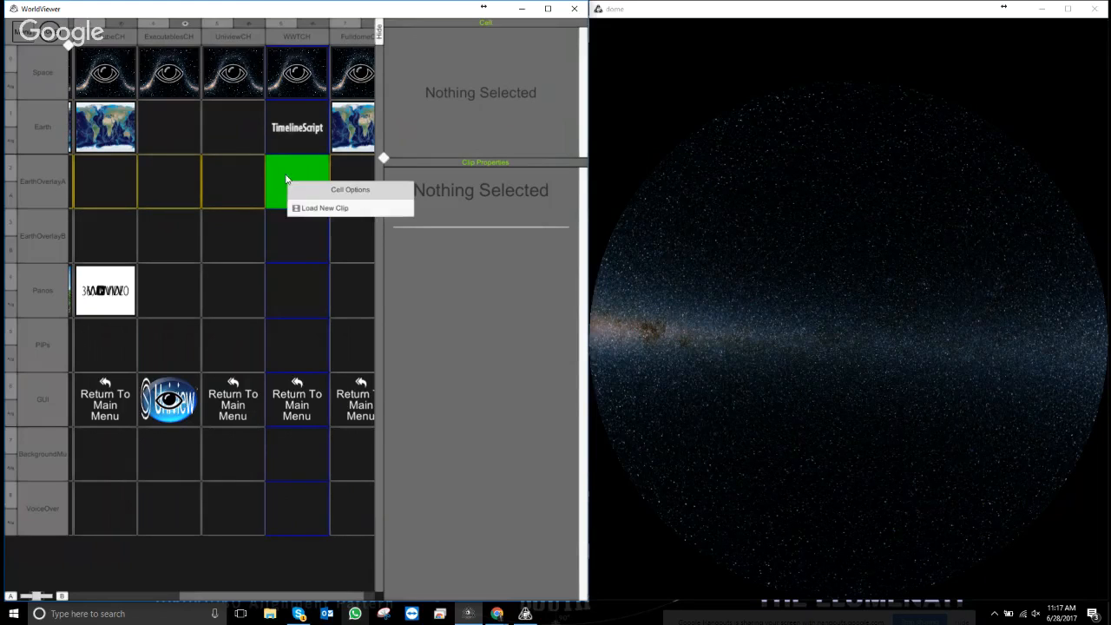
click(338, 209)
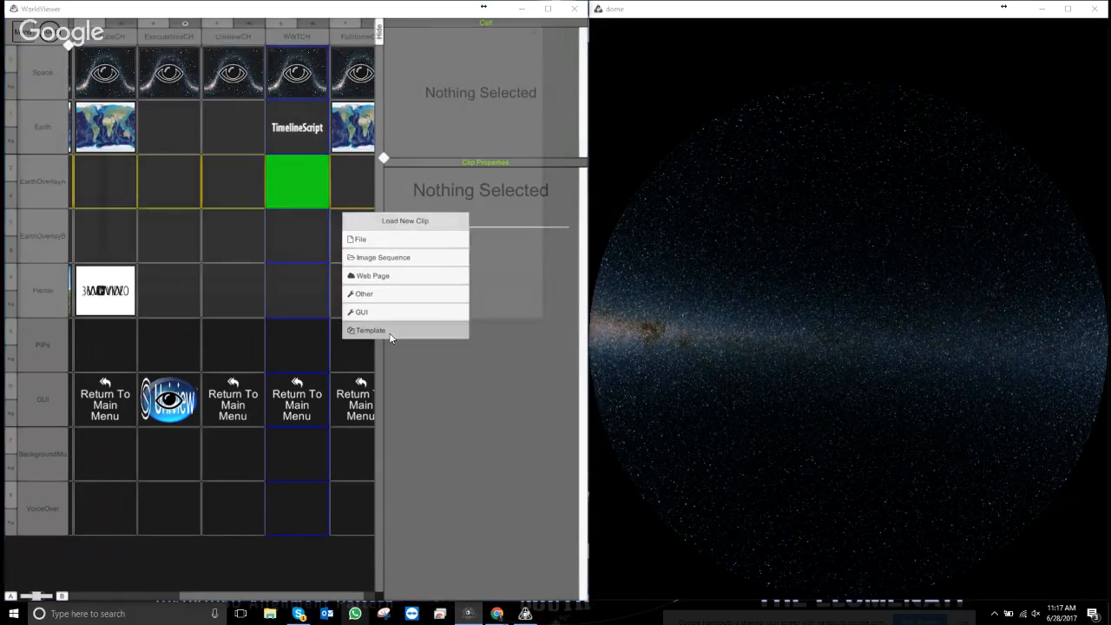
click(389, 333)
double_click(146, 102)
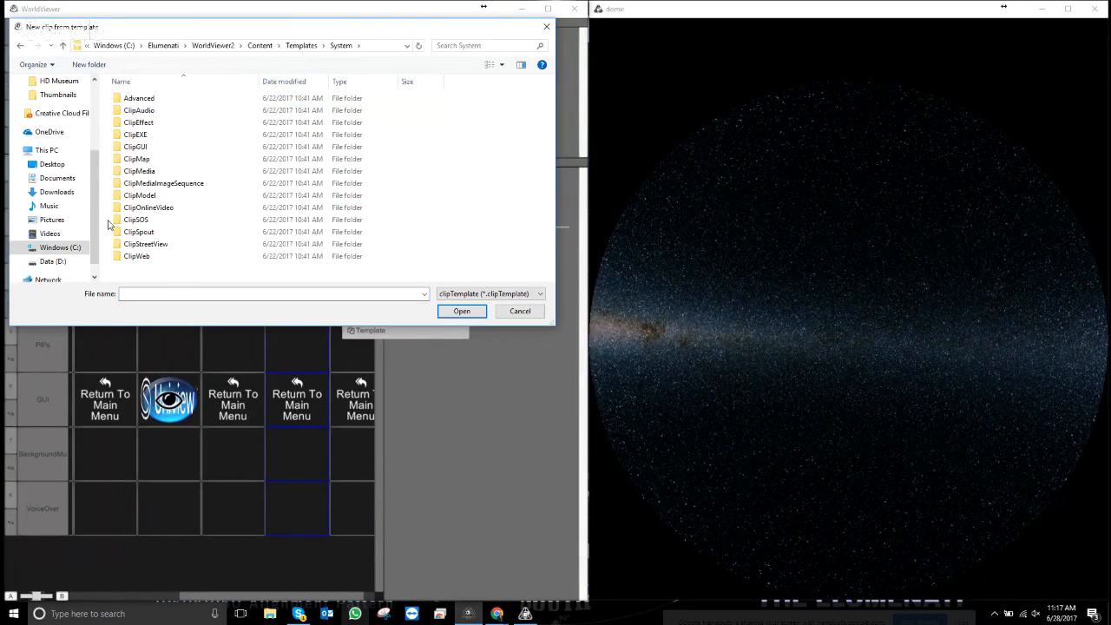
click(144, 233)
double_click(144, 233)
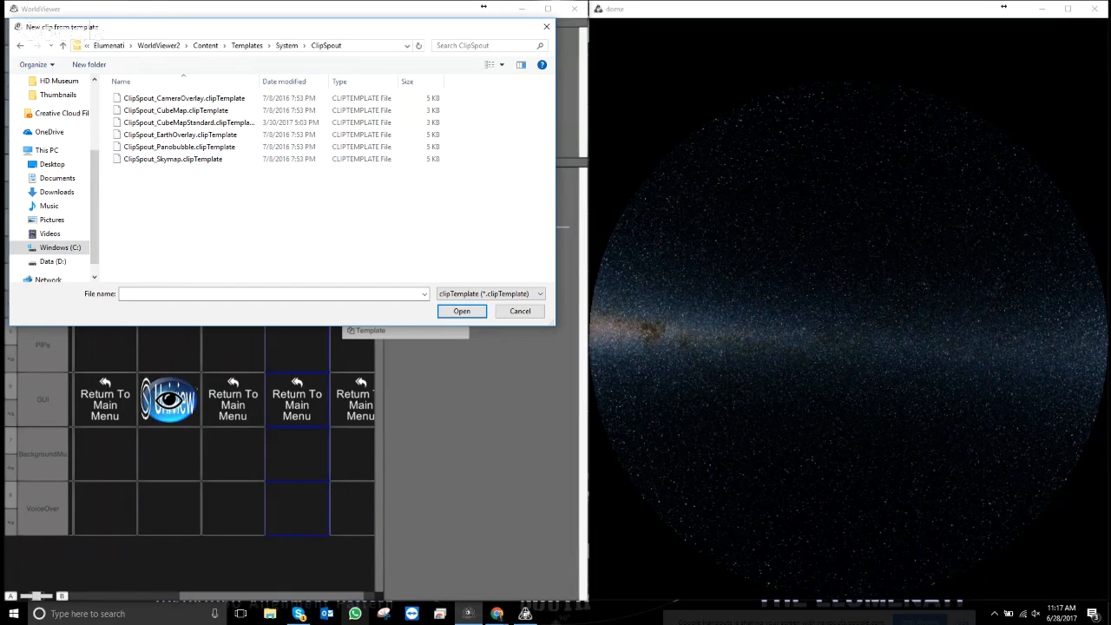
key(alt+Tab)
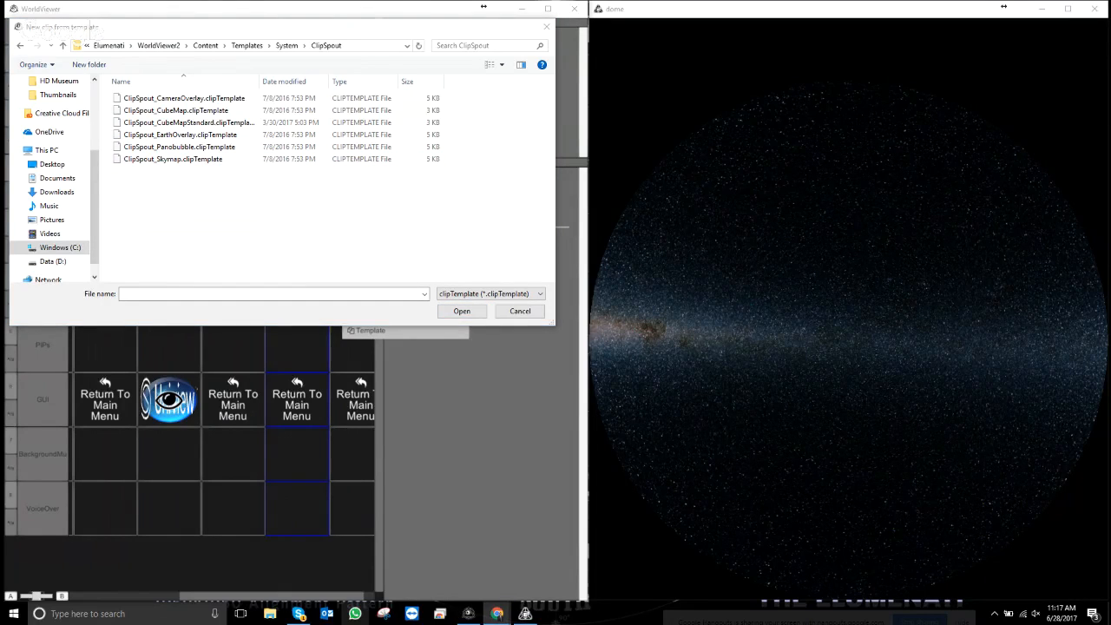
click(205, 124)
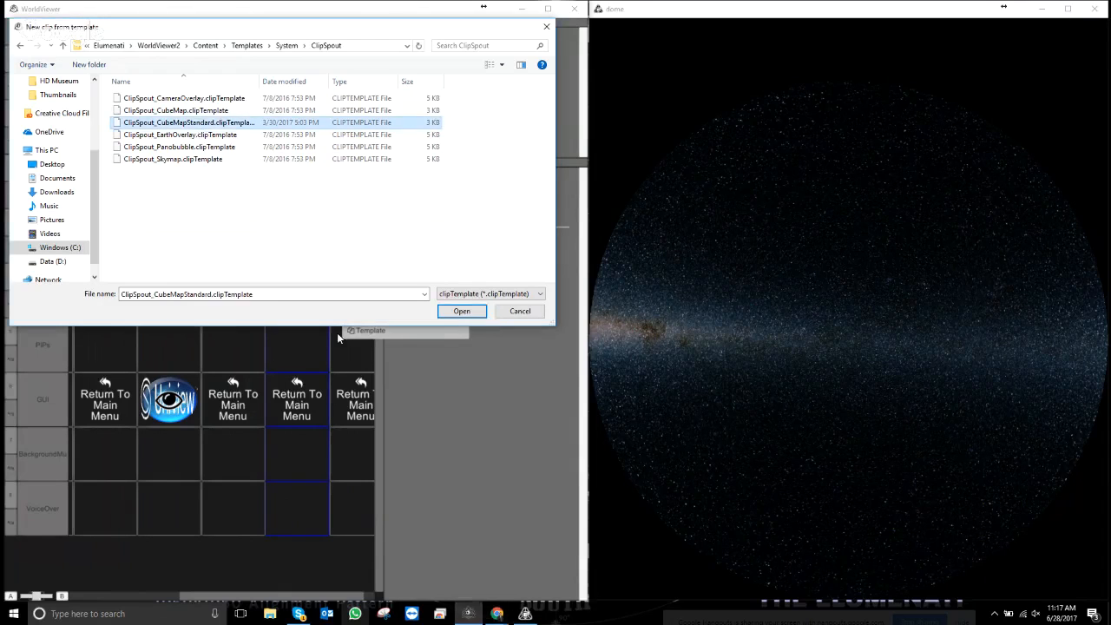
click(462, 311)
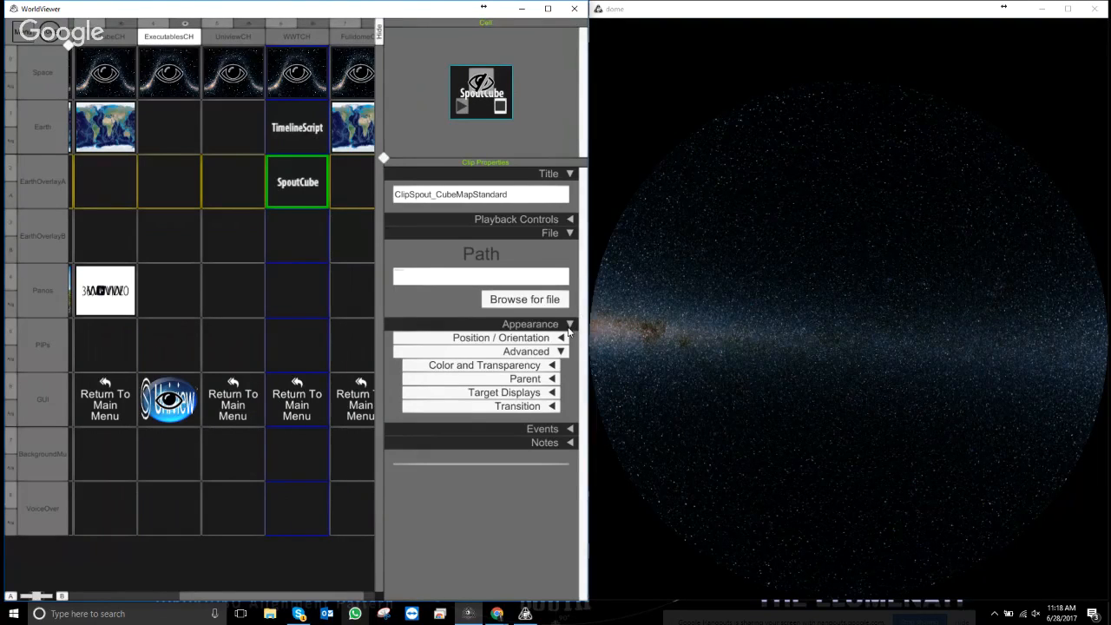
- Inspect the new clip's Appearance and Target Displays settings
click(569, 328)
click(570, 326)
click(552, 393)
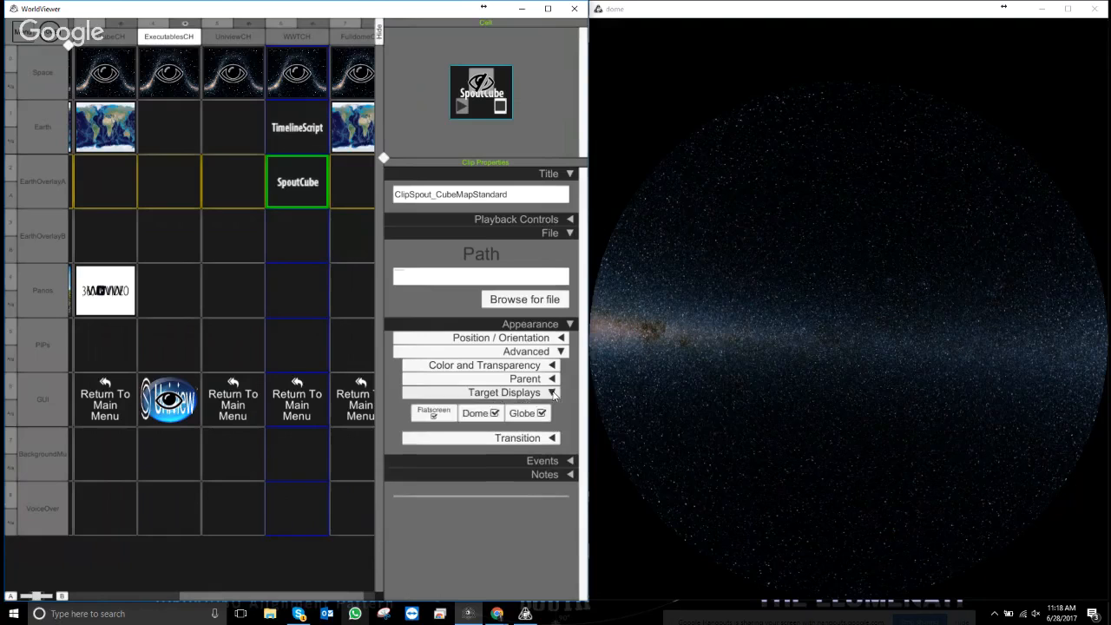
click(552, 392)
click(559, 351)
click(560, 352)
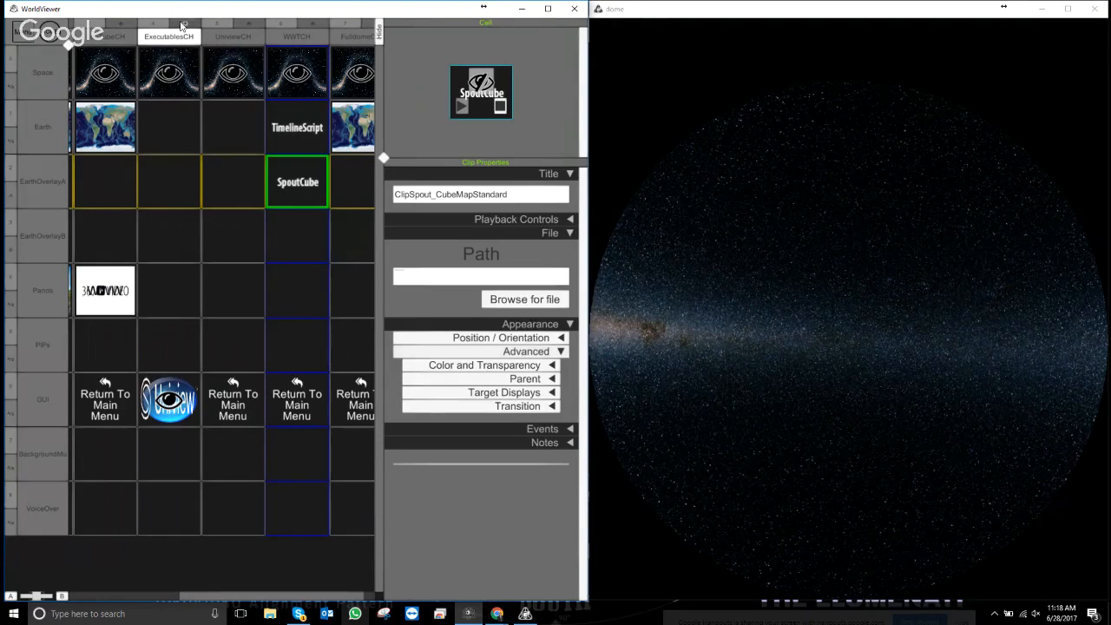
- Leave edit mode and launch WorldWide Telescope from the chapter's globe icon
key(Escape)
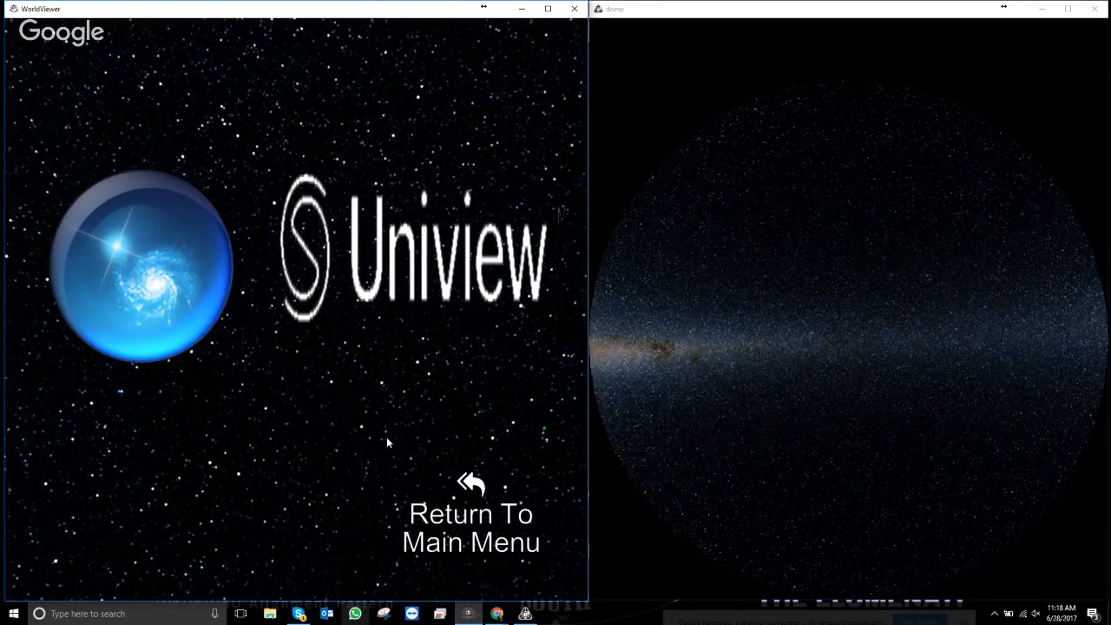
click(158, 257)
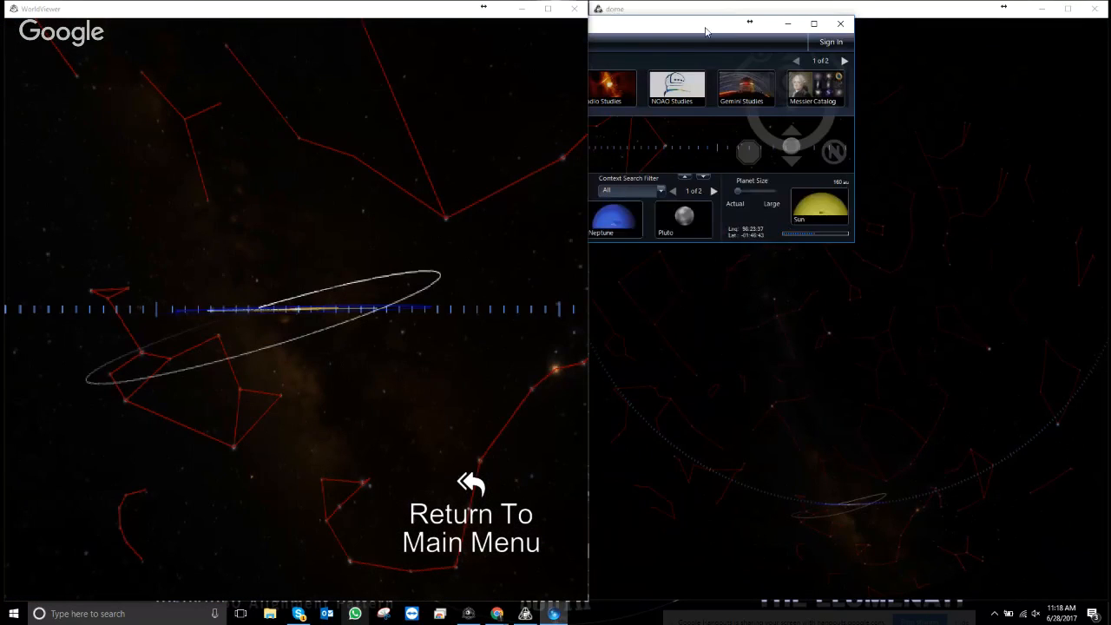
- Move the WWT controls off the dome, view the Crab Nebula, then return to the main menu
drag(707, 27, 707, 0)
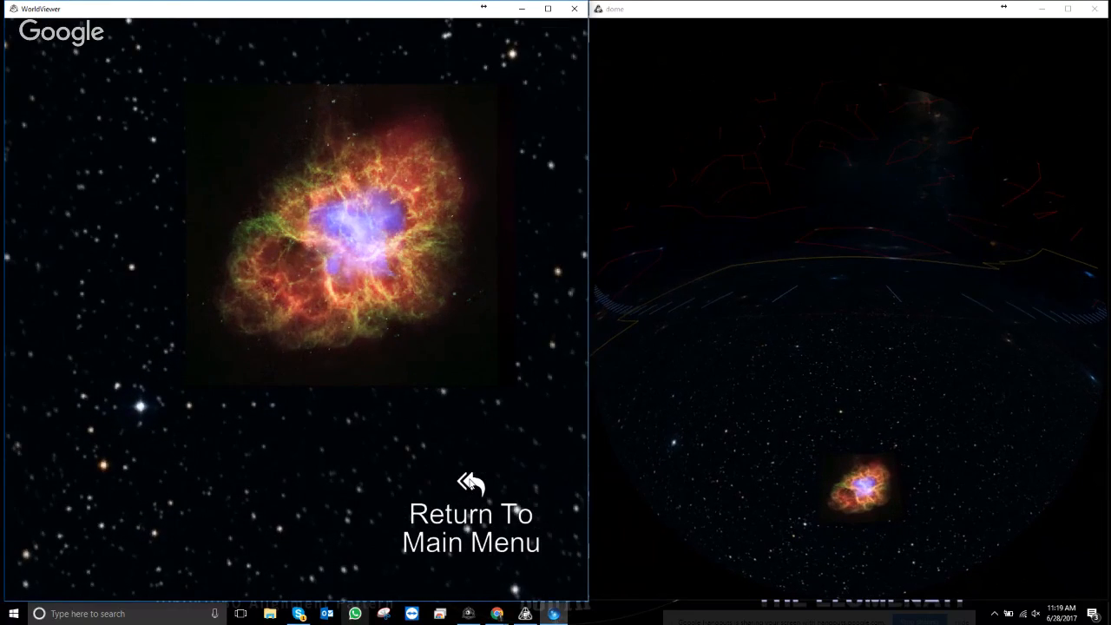
click(469, 483)
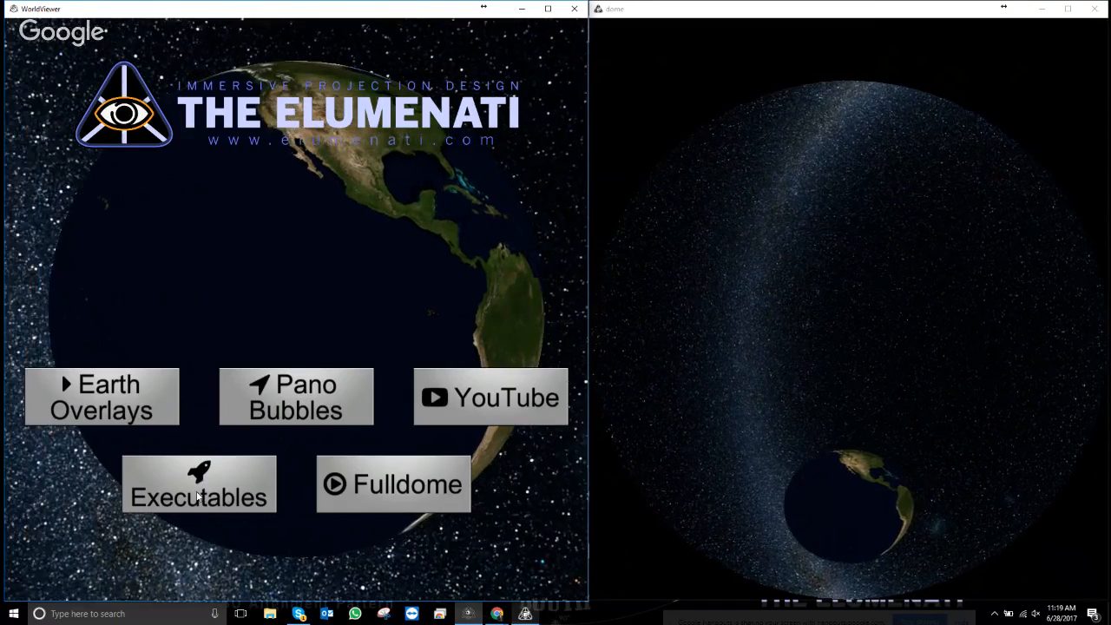
- Load the System\ClipEXE\clipexe template into the UniviewCH Earth cell of Executables
click(198, 496)
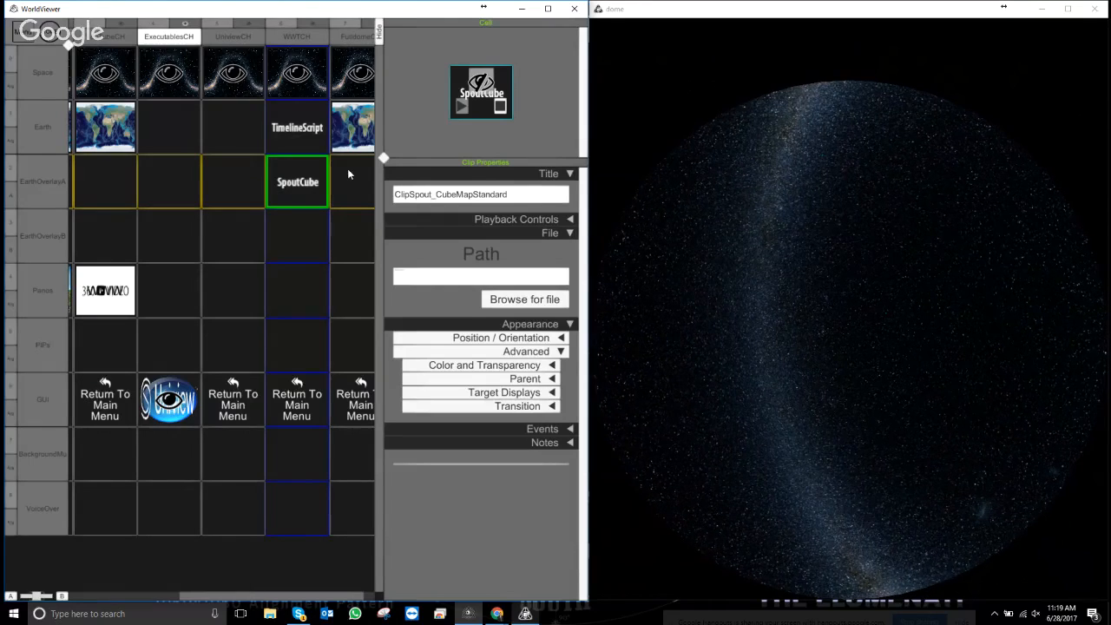
right_click(230, 128)
click(257, 179)
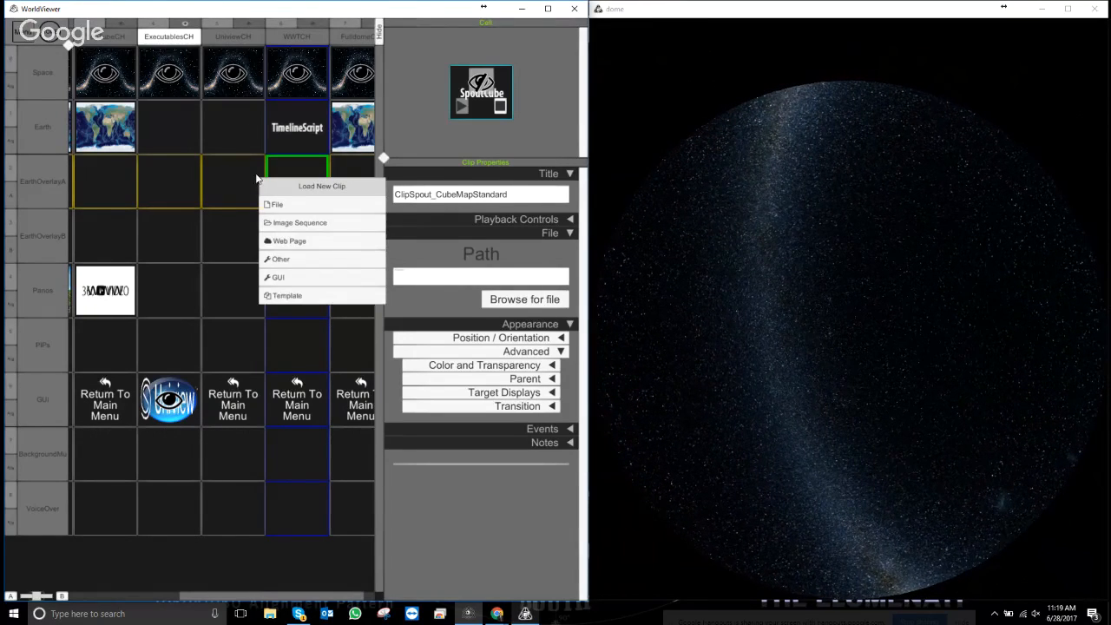
click(287, 295)
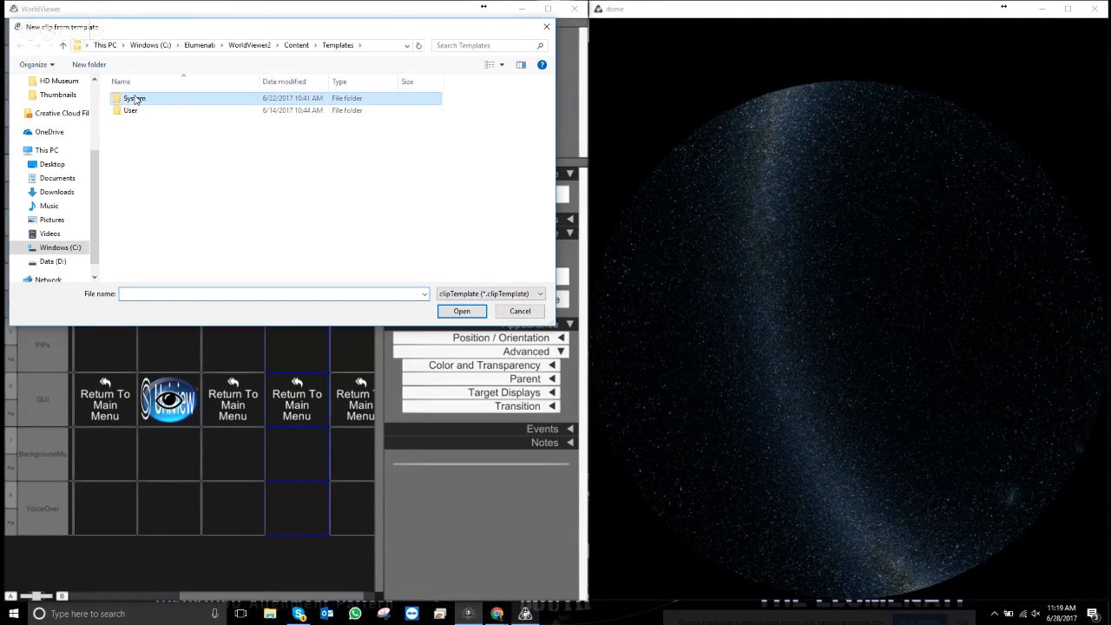
double_click(134, 100)
double_click(139, 136)
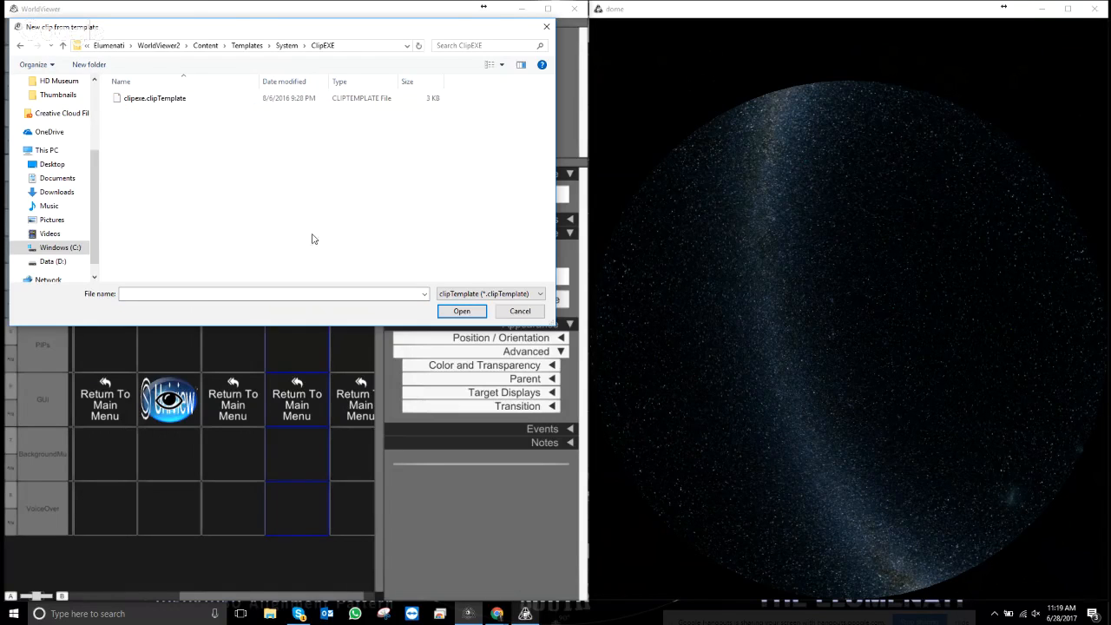
click(148, 101)
double_click(146, 100)
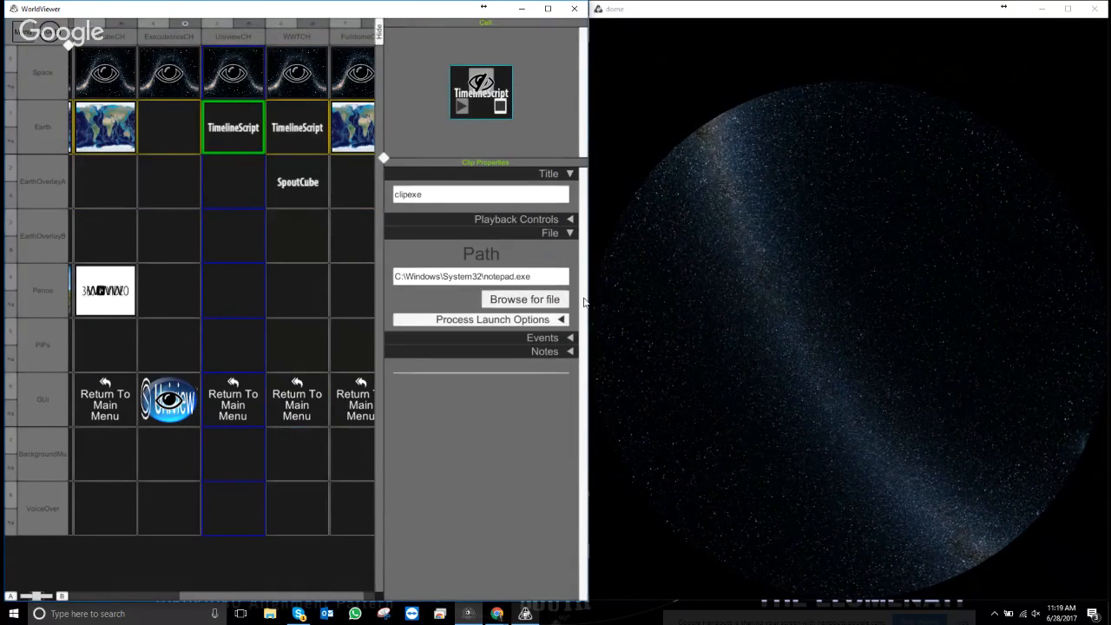
- Set the clip's path to Theater.exe in Program Files (x86)\SCISS\Uniview Theater 2.0\bin
click(524, 299)
scroll(550, 227, down, 2)
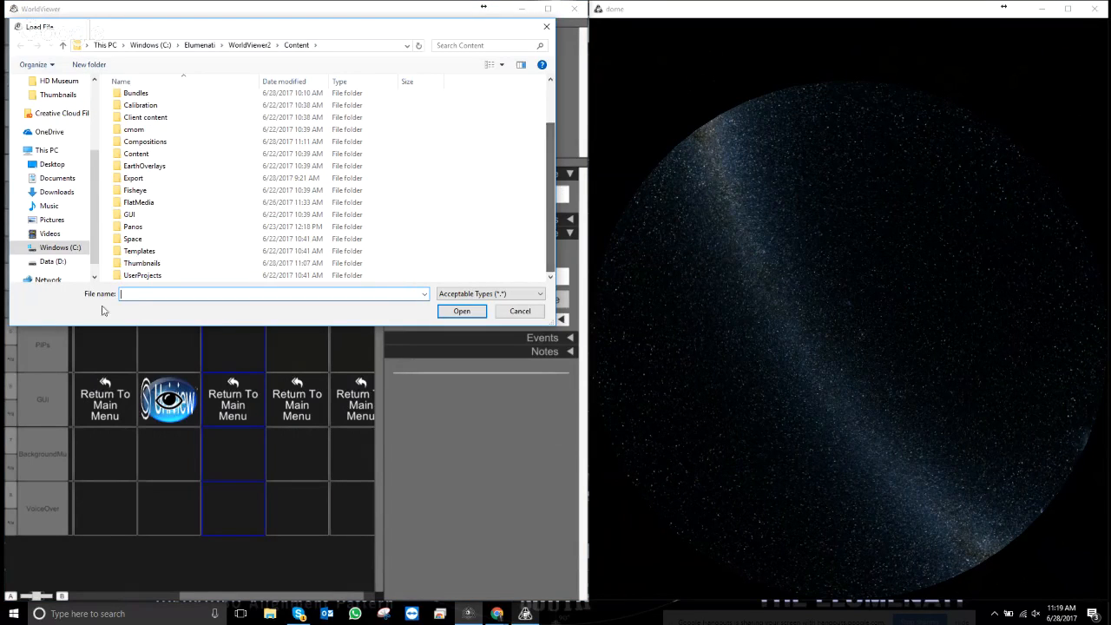
click(50, 250)
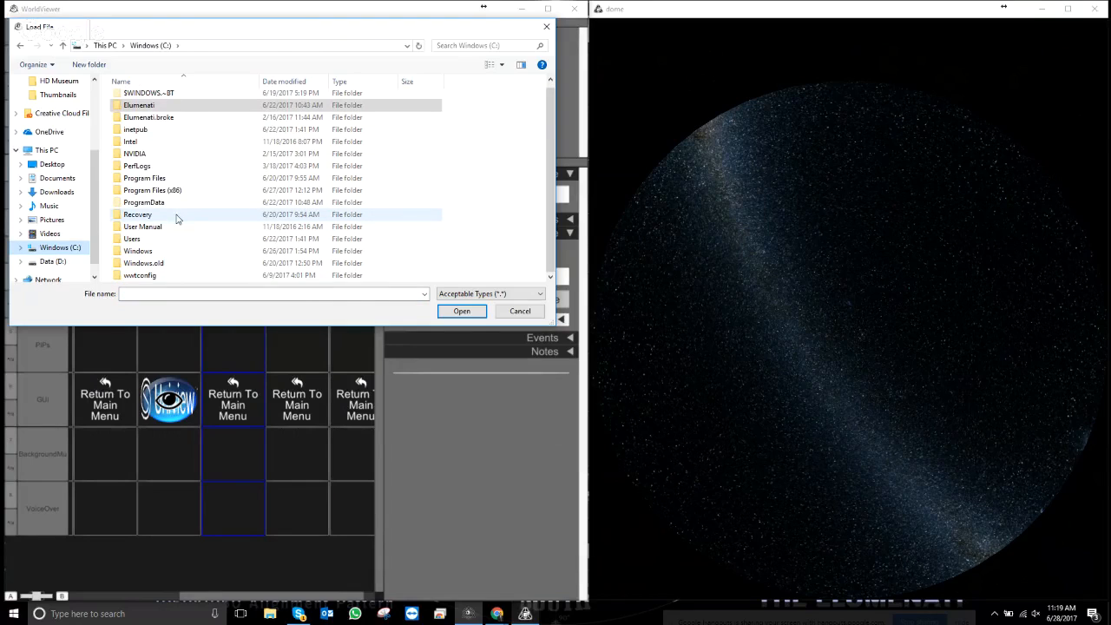
double_click(156, 191)
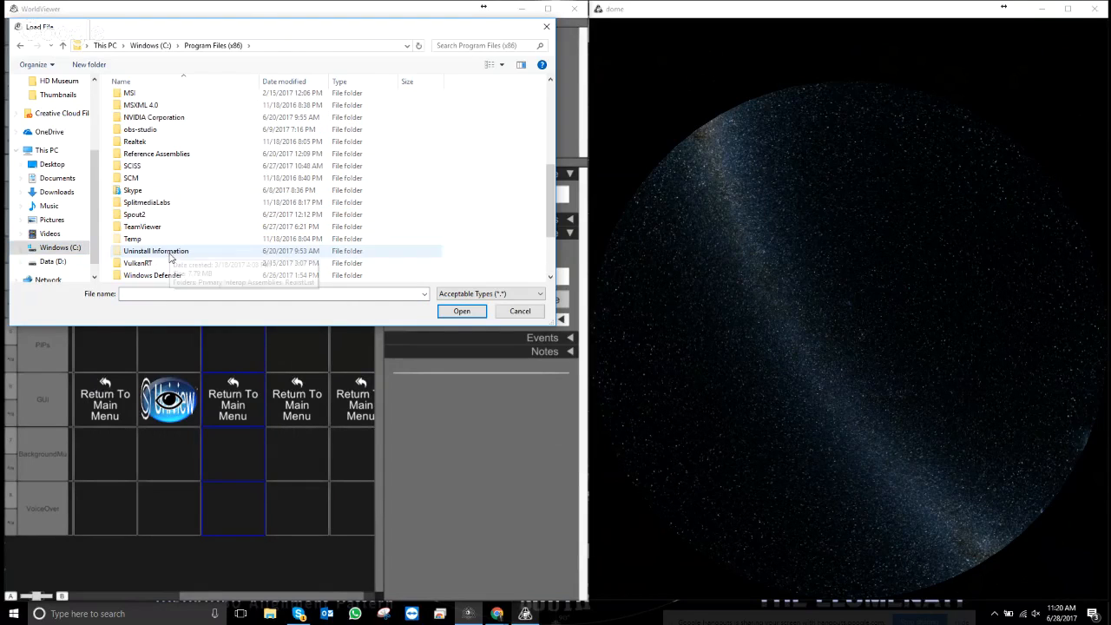
click(138, 169)
double_click(139, 170)
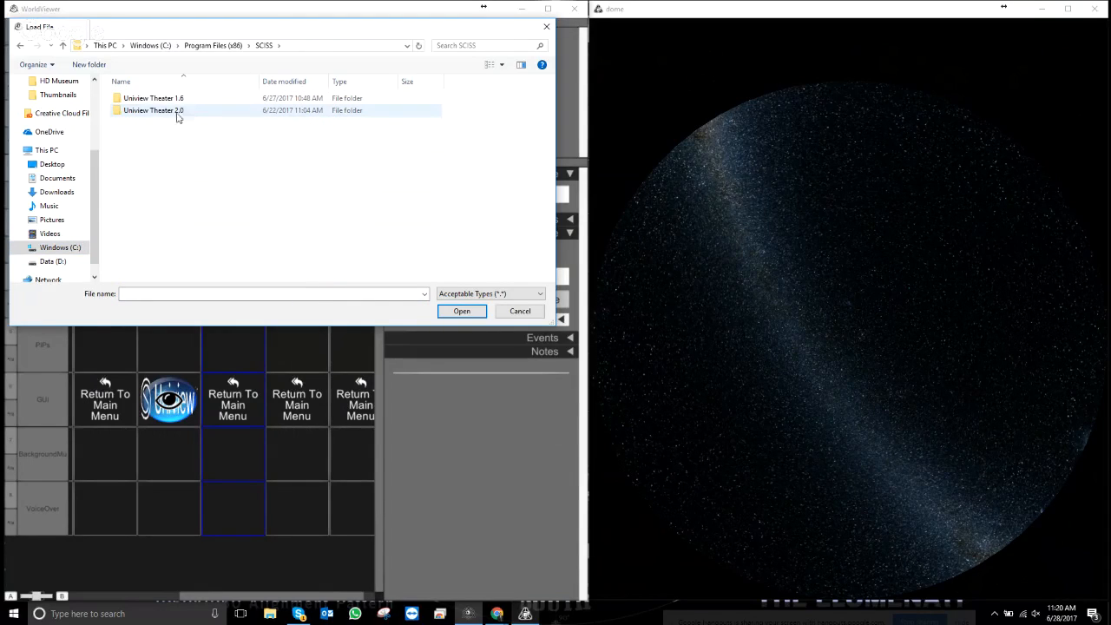
click(157, 112)
double_click(157, 112)
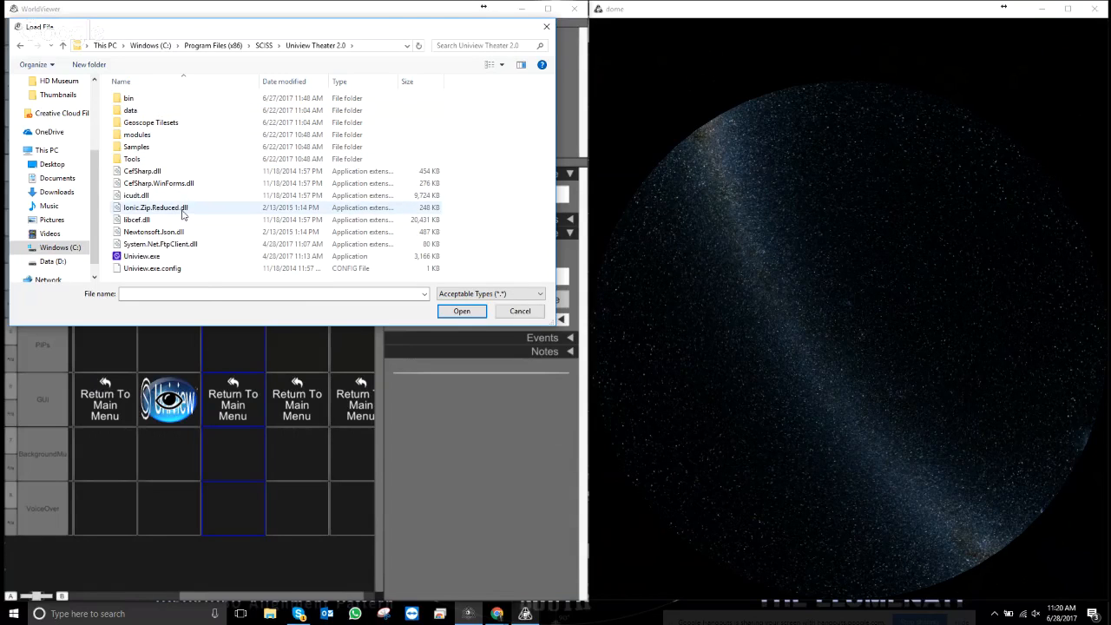
double_click(135, 99)
scroll(143, 208, down, 3)
scroll(143, 208, down, 10)
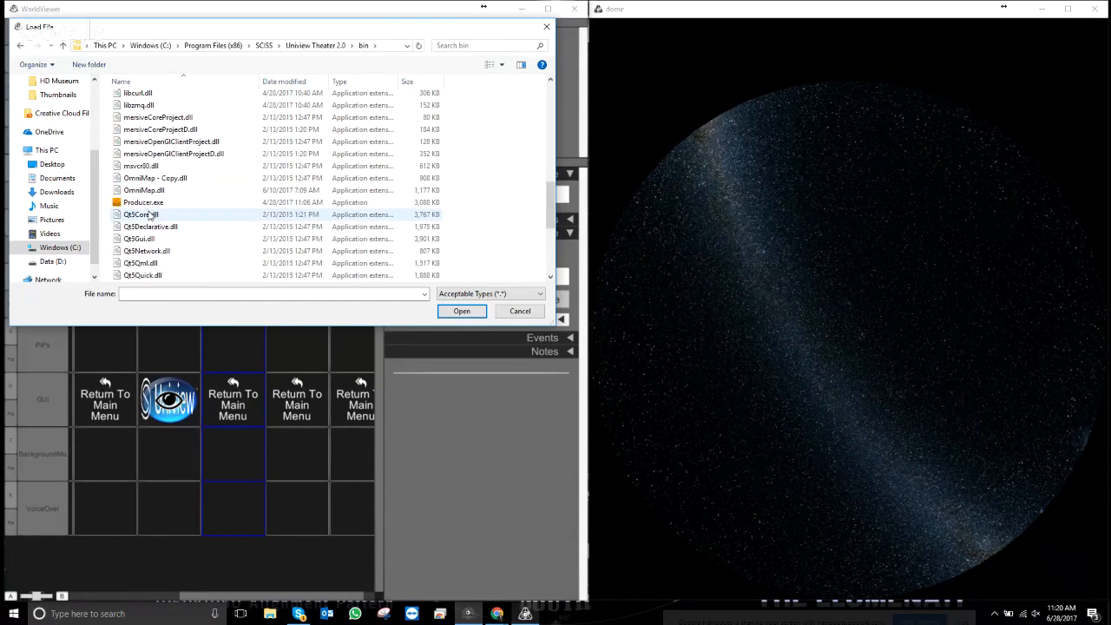
click(134, 251)
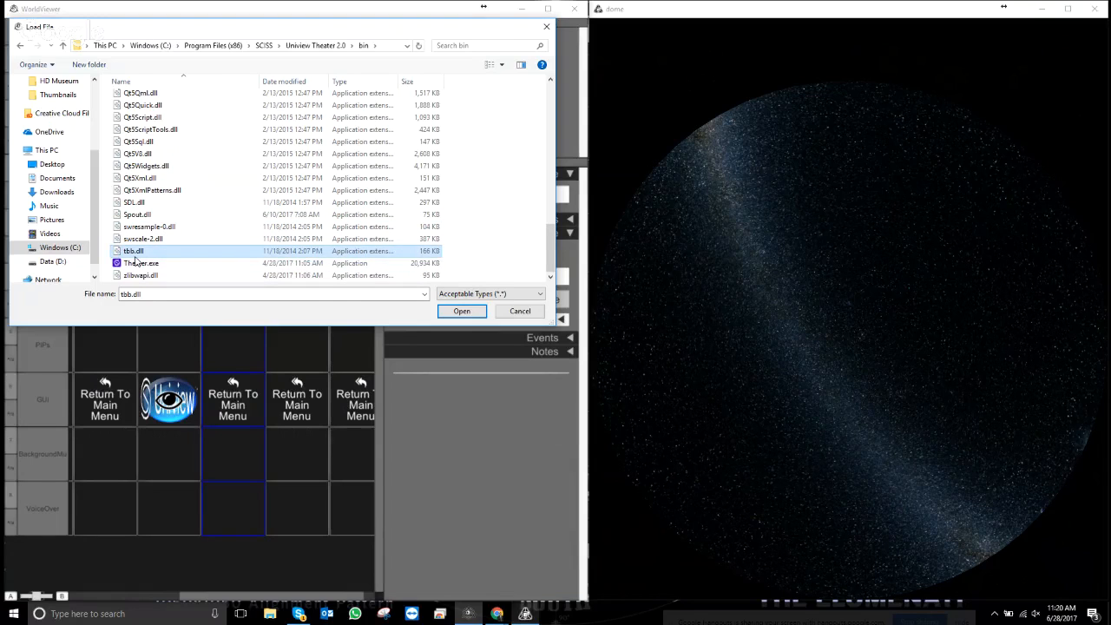
click(141, 263)
click(462, 312)
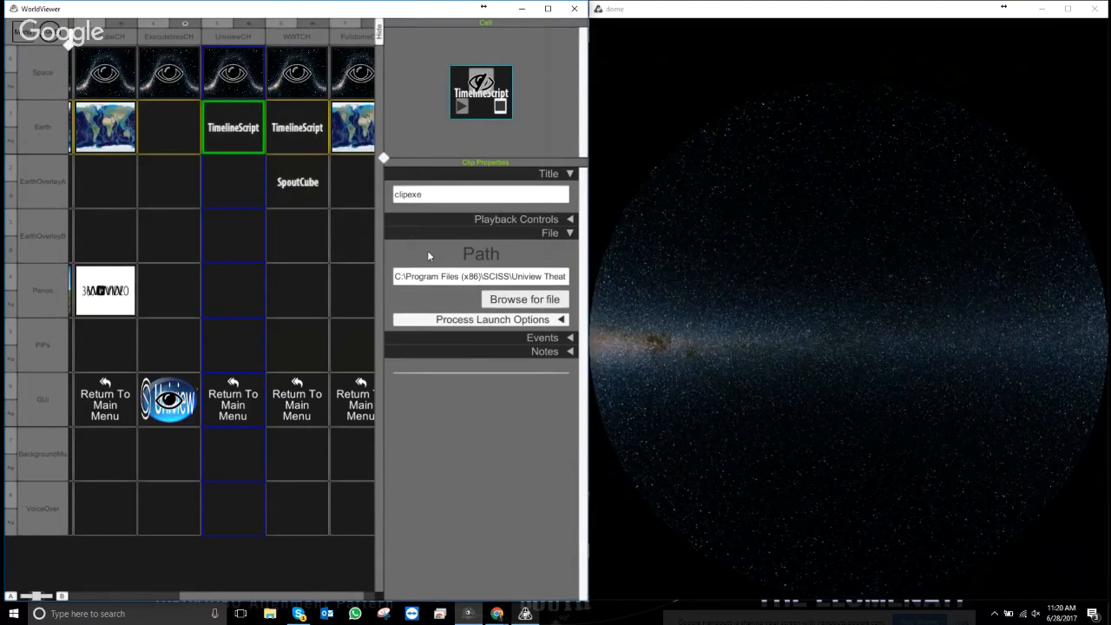
- Load a ClipSpout_CubeMapStandard SpoutCube clip into UniviewCH's EarthOverlayA cell and preview full-window
click(234, 182)
right_click(233, 182)
click(274, 213)
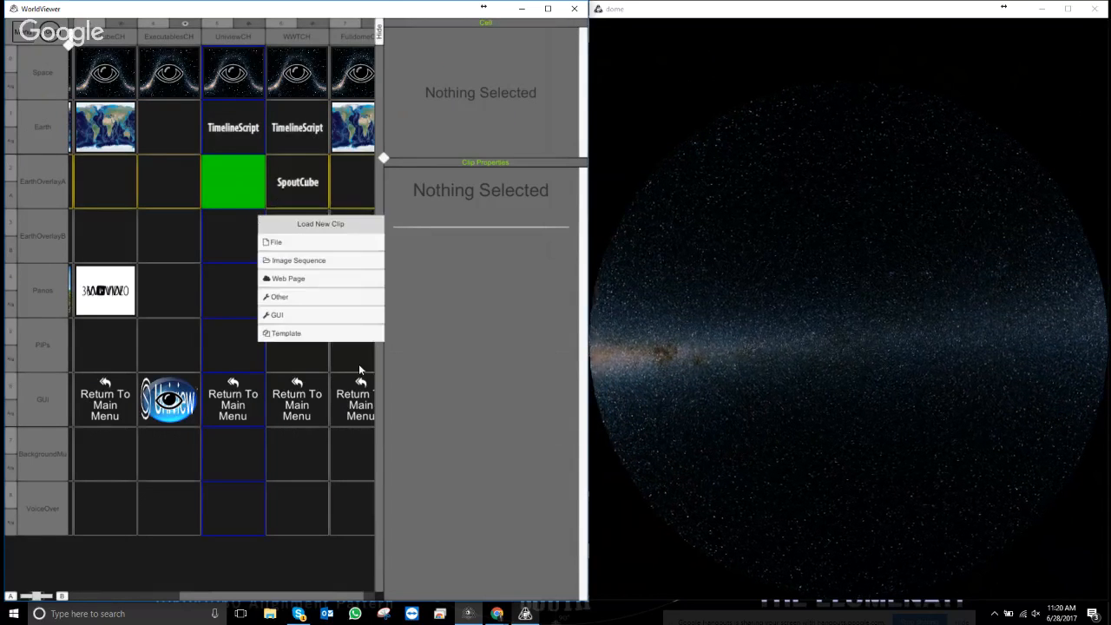
click(287, 332)
double_click(132, 98)
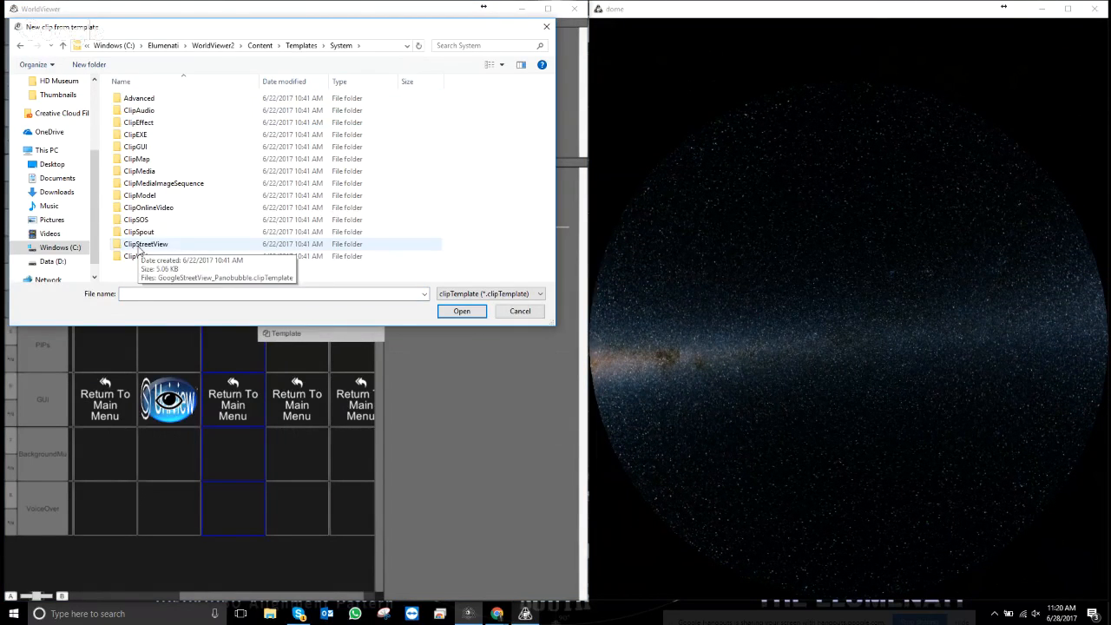
click(142, 233)
double_click(143, 234)
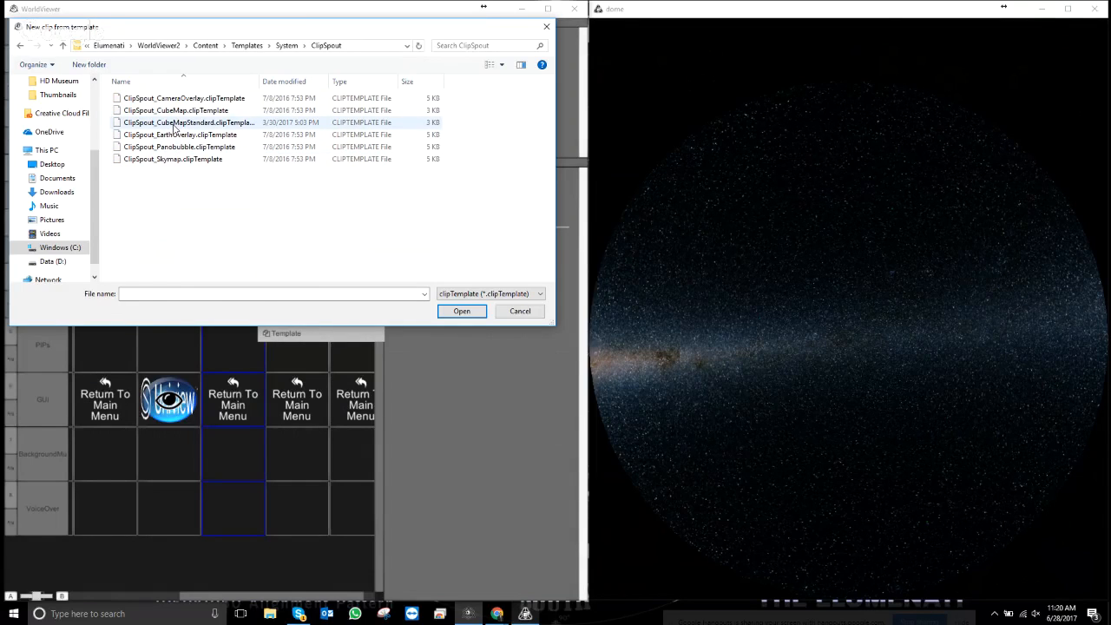
click(174, 127)
double_click(174, 125)
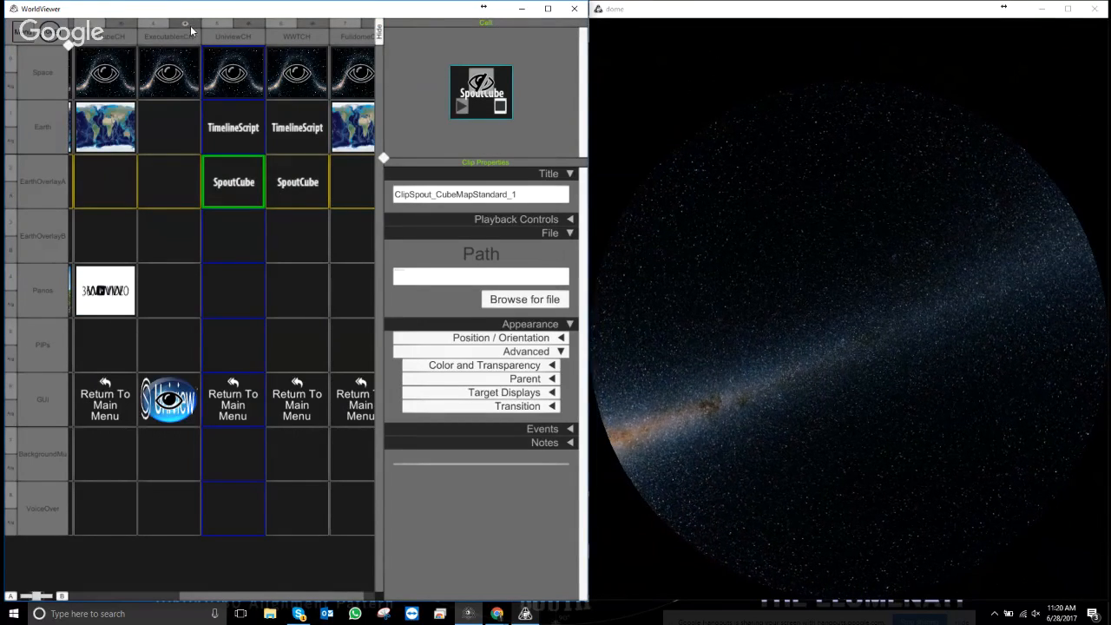
key(Escape)
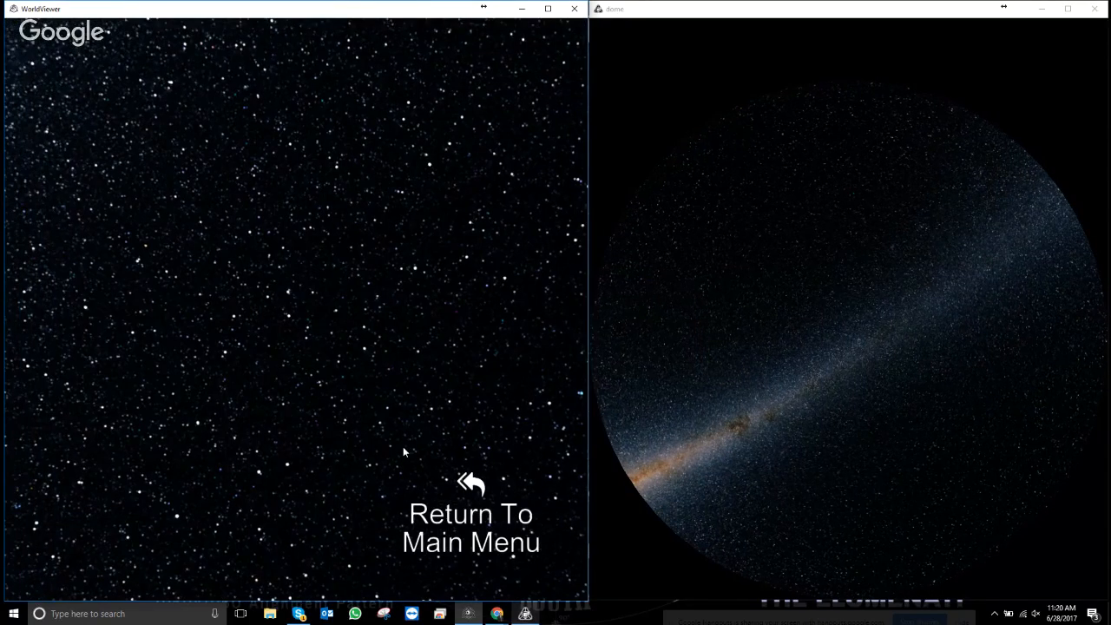
- Set the clipexe clip's file to Uniview.exe in C:\Program Files (x86)\SCISS\Uniview Theater 2.0
key(Escape)
click(233, 127)
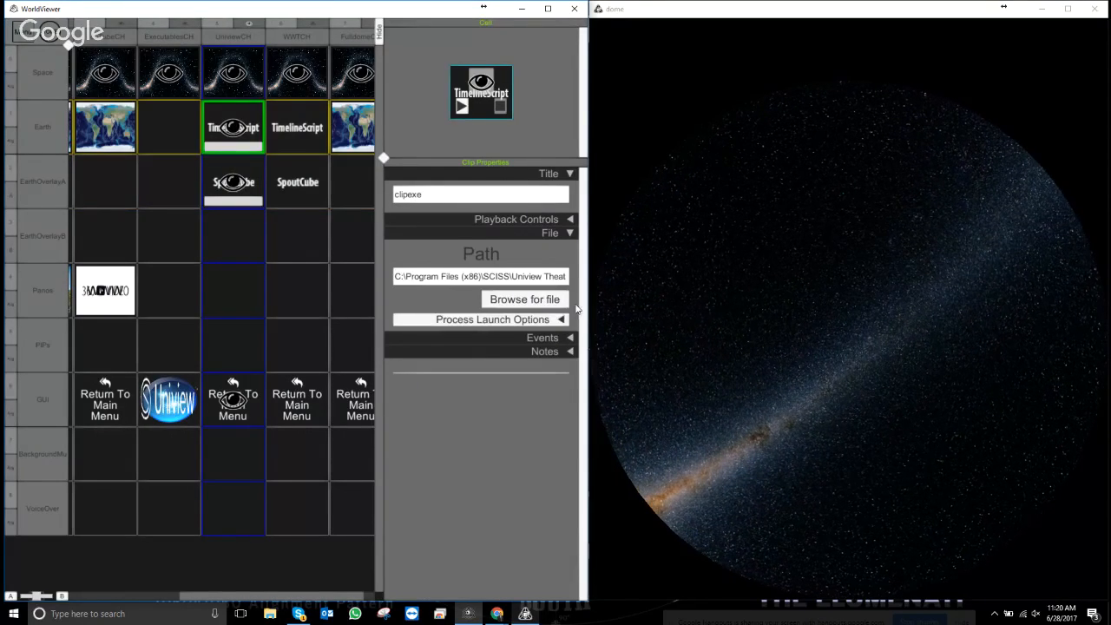
click(521, 299)
click(73, 248)
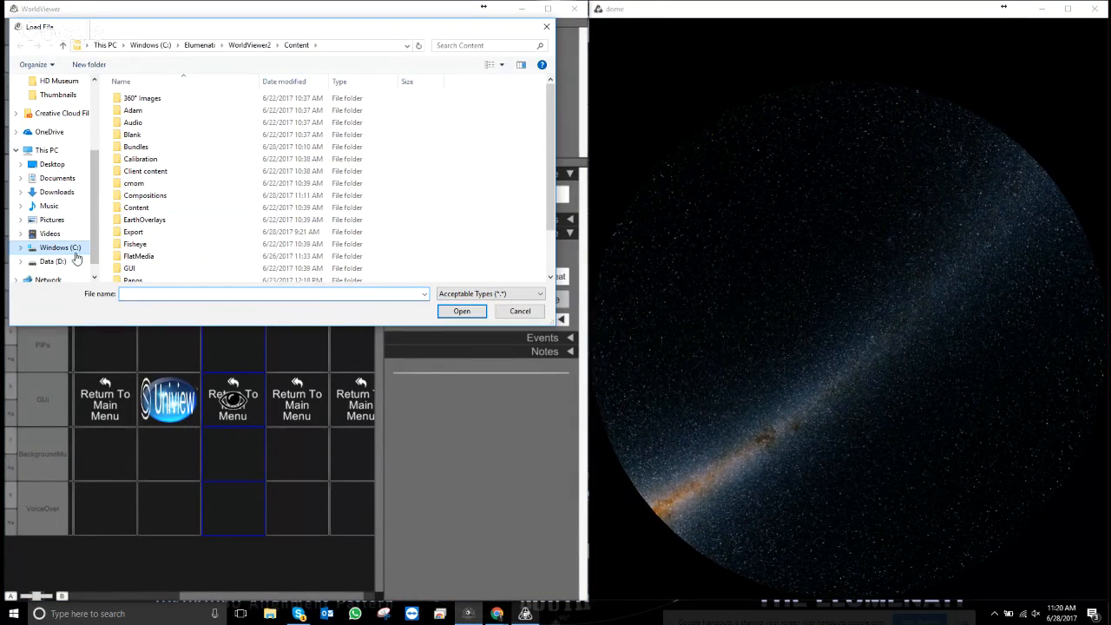
double_click(165, 196)
scroll(167, 202, down, 3)
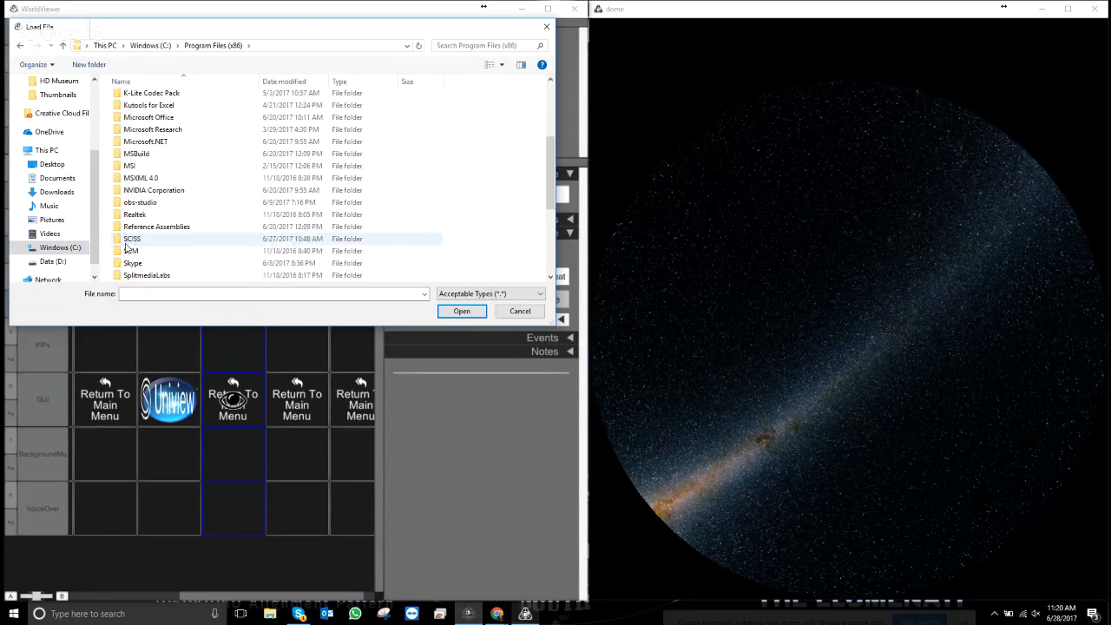
double_click(139, 244)
double_click(137, 111)
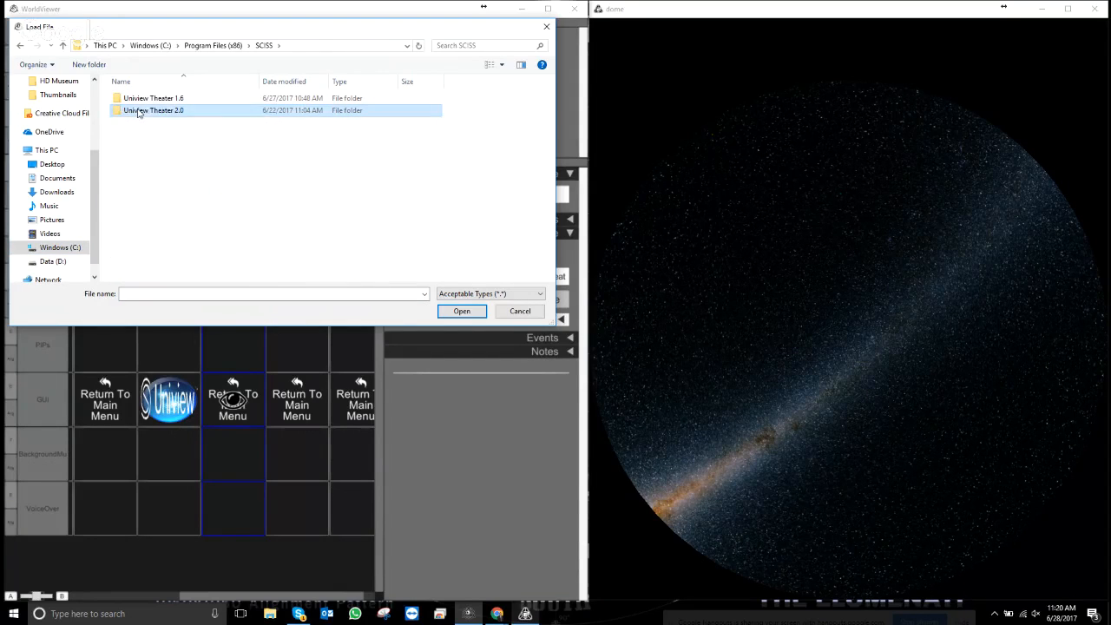
click(145, 258)
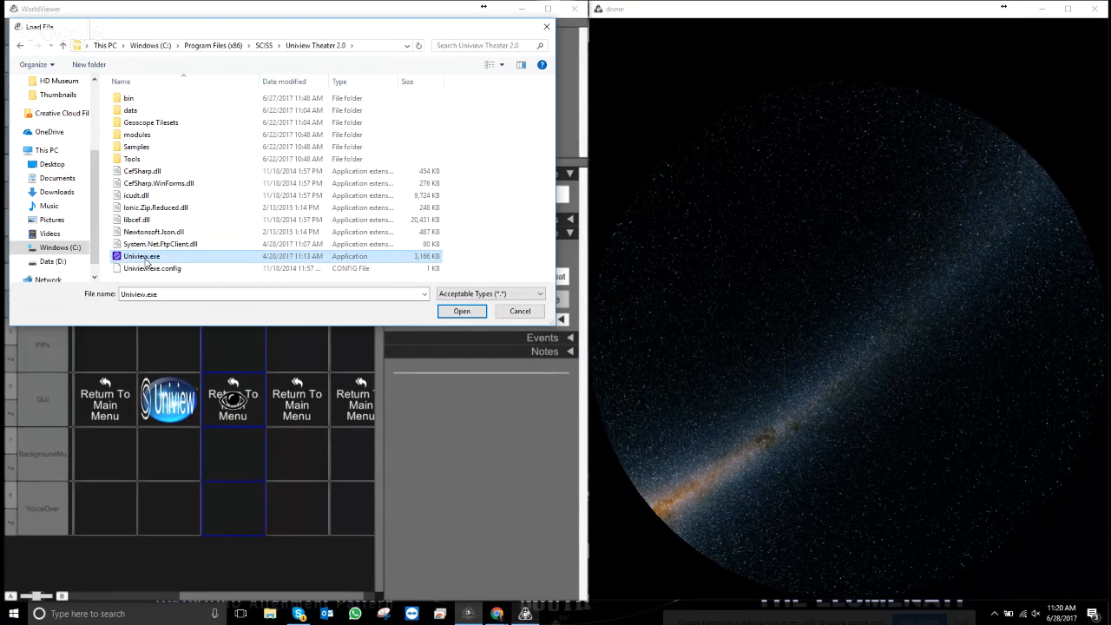
double_click(146, 261)
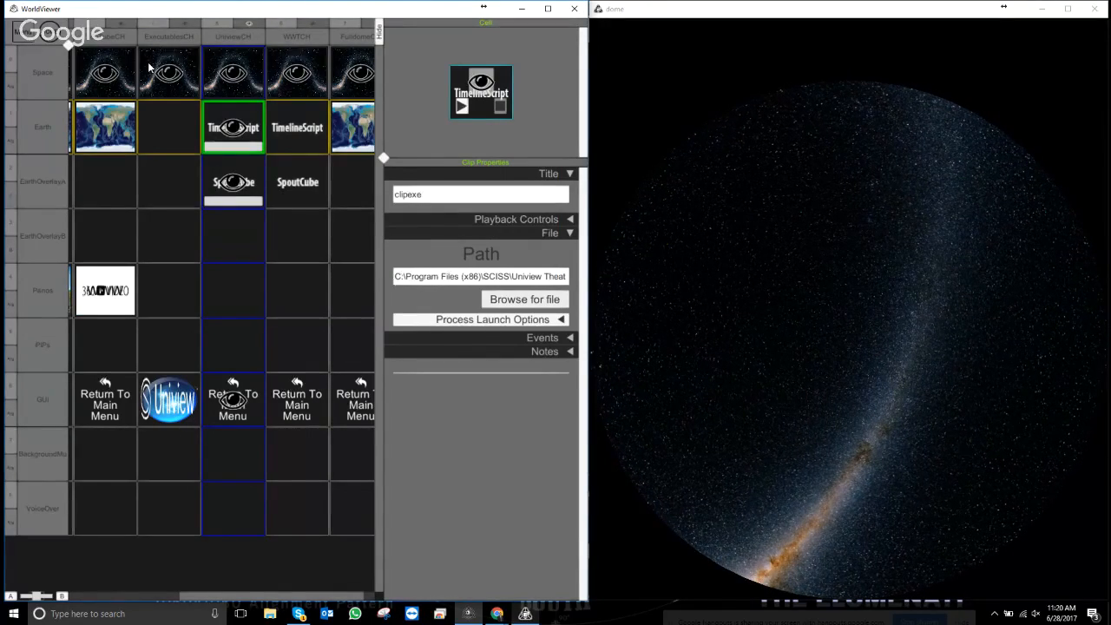
key(Escape)
- From the main menu, run the Executables chapter to launch Uniview, then return to the main menu
click(474, 489)
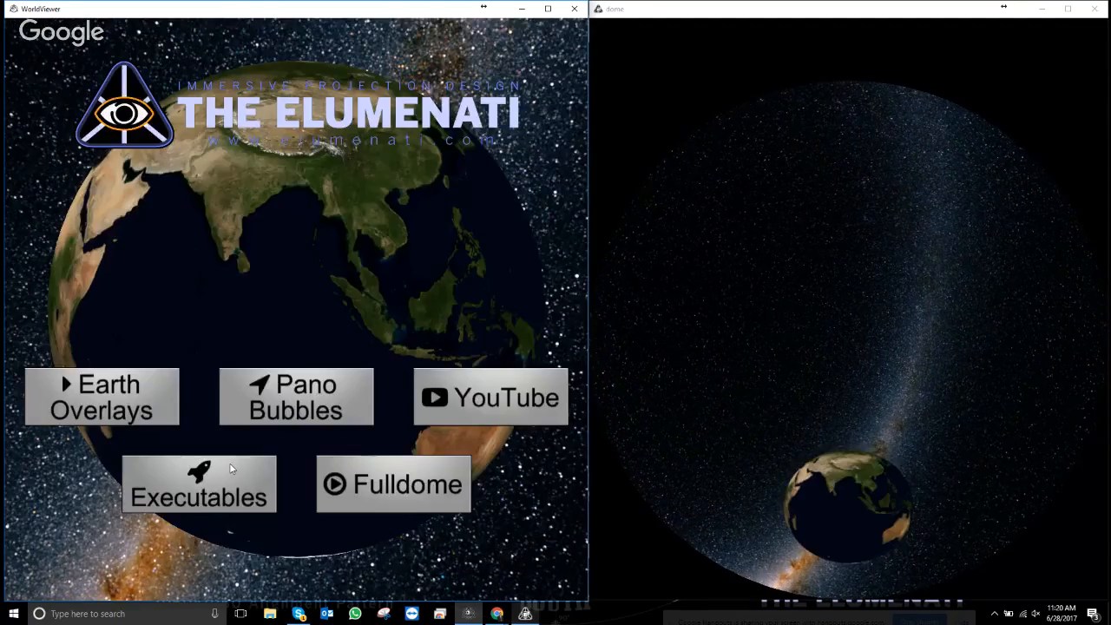
click(231, 469)
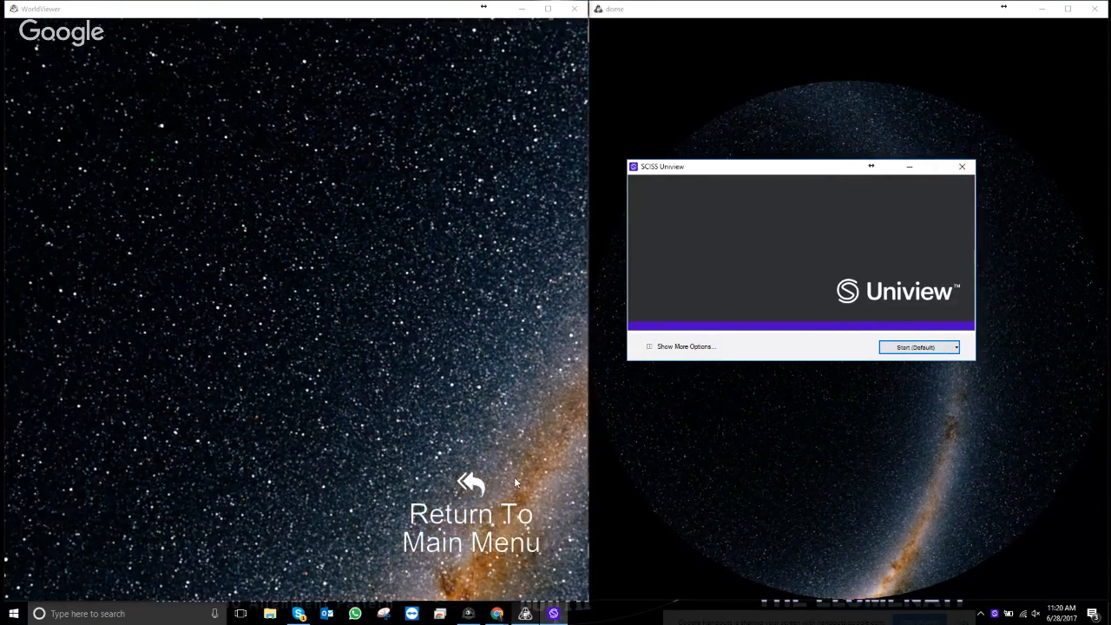
click(470, 484)
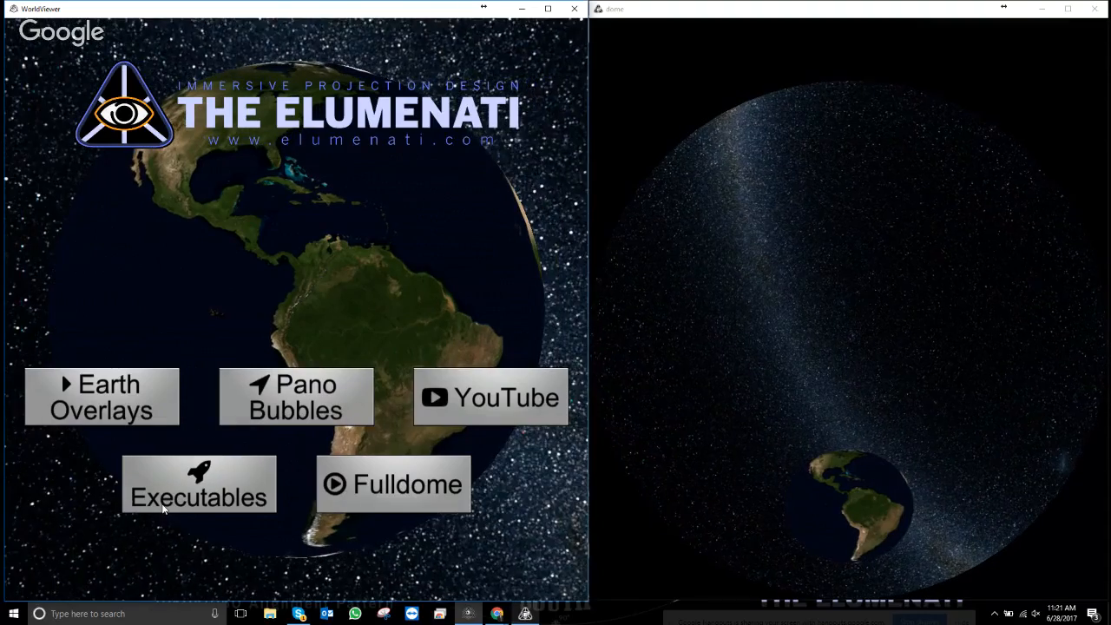
- Launch the Uniview app from the Uniview Theater 2.0 folder in the Start menu's app list
click(13, 613)
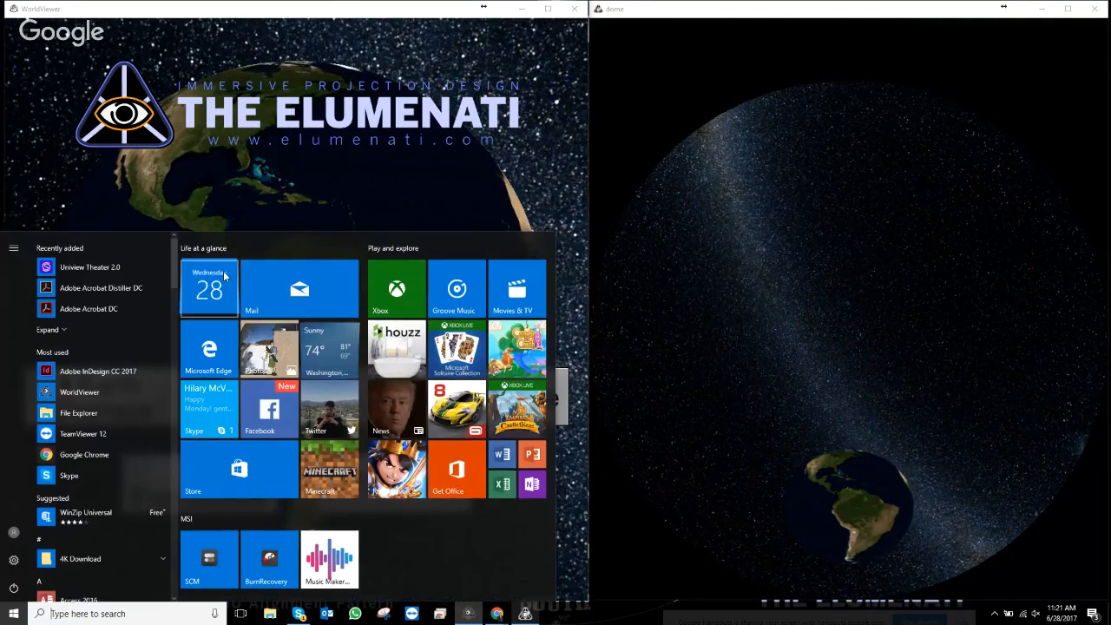
click(13, 613)
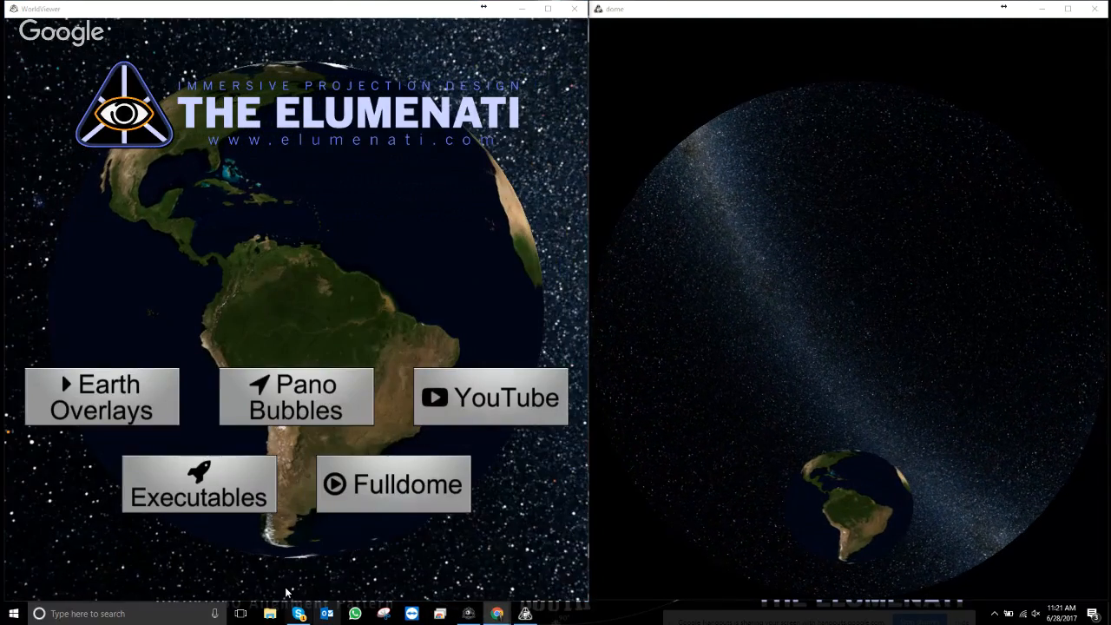
click(13, 614)
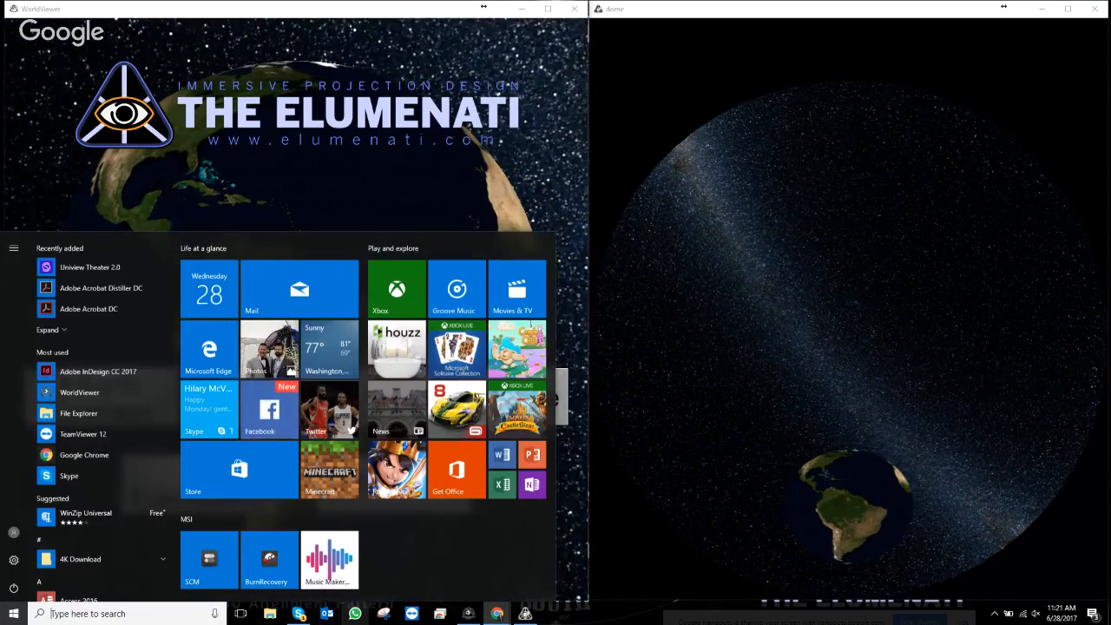
scroll(90, 452, down, 12)
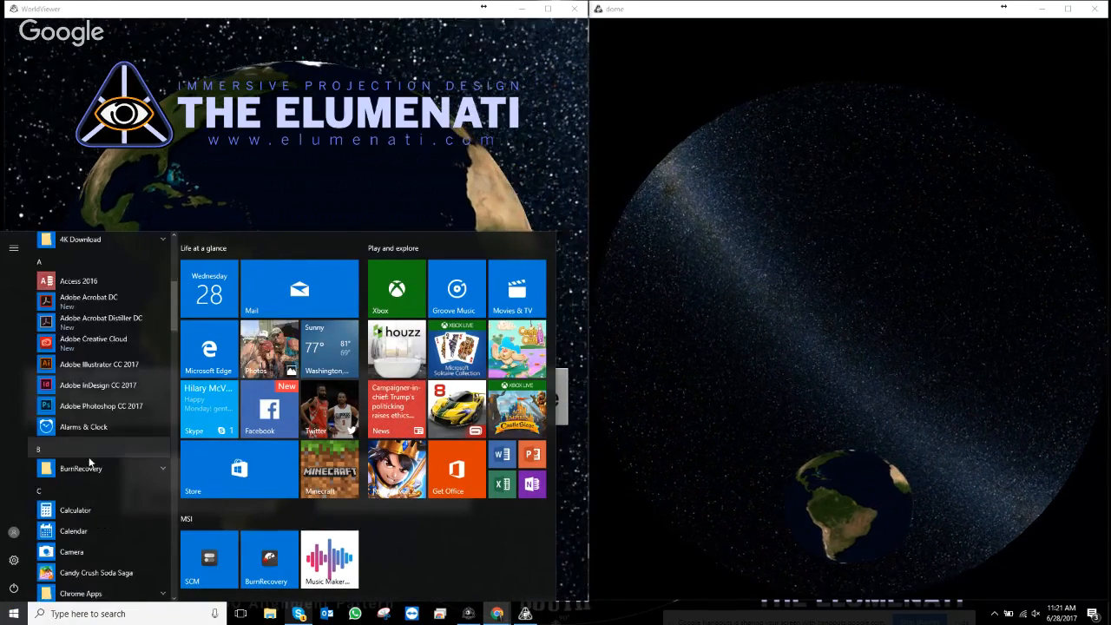
scroll(98, 467, down, 15)
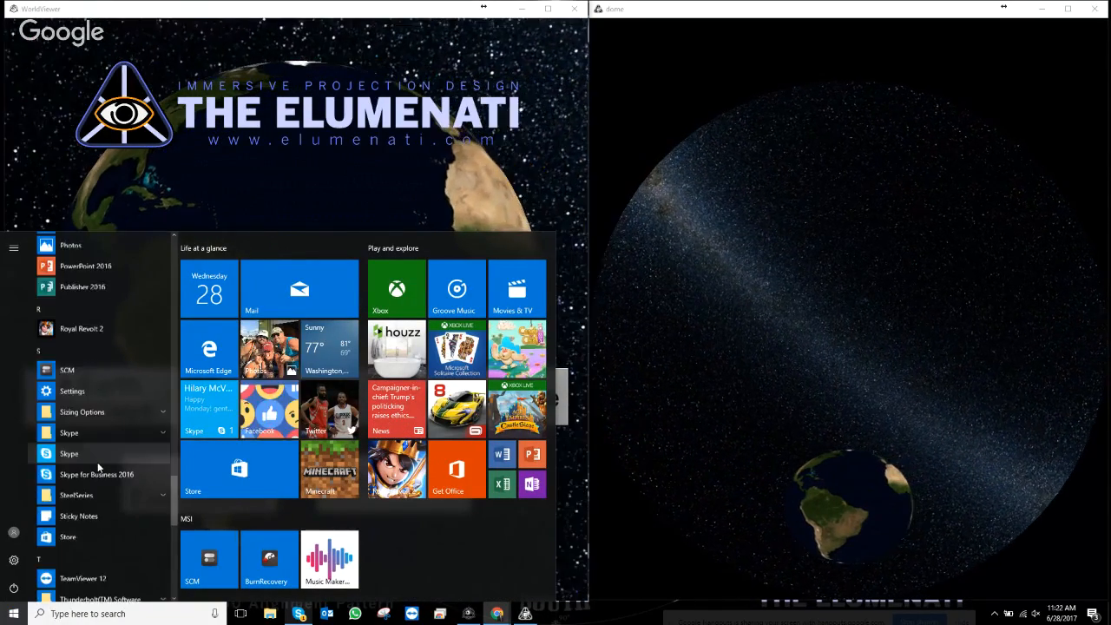
scroll(98, 462, up, 5)
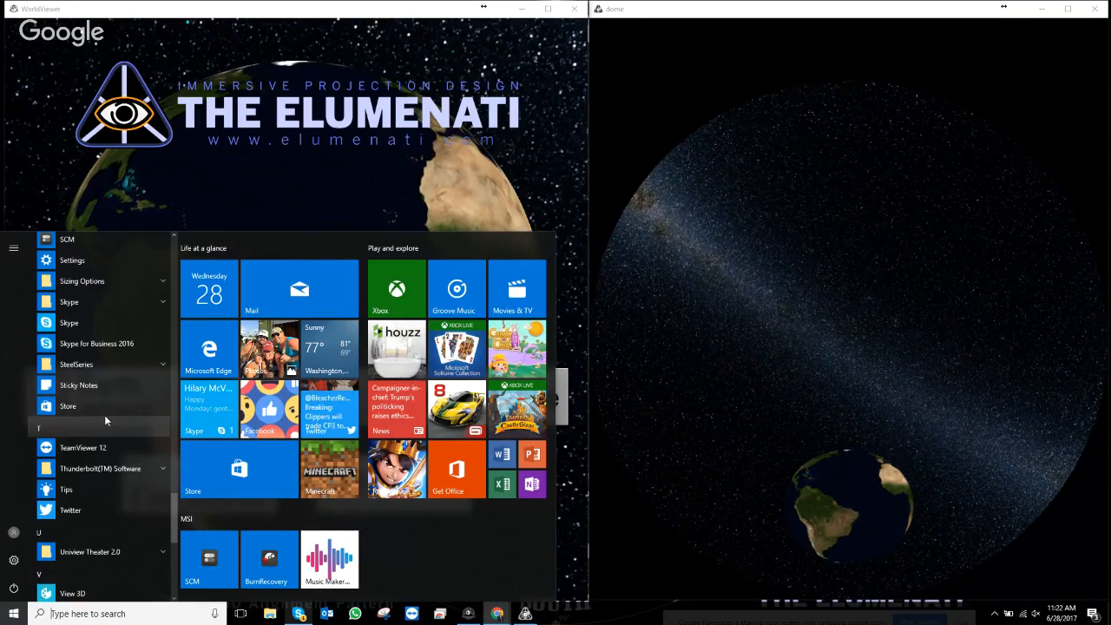
scroll(109, 384, down, 2)
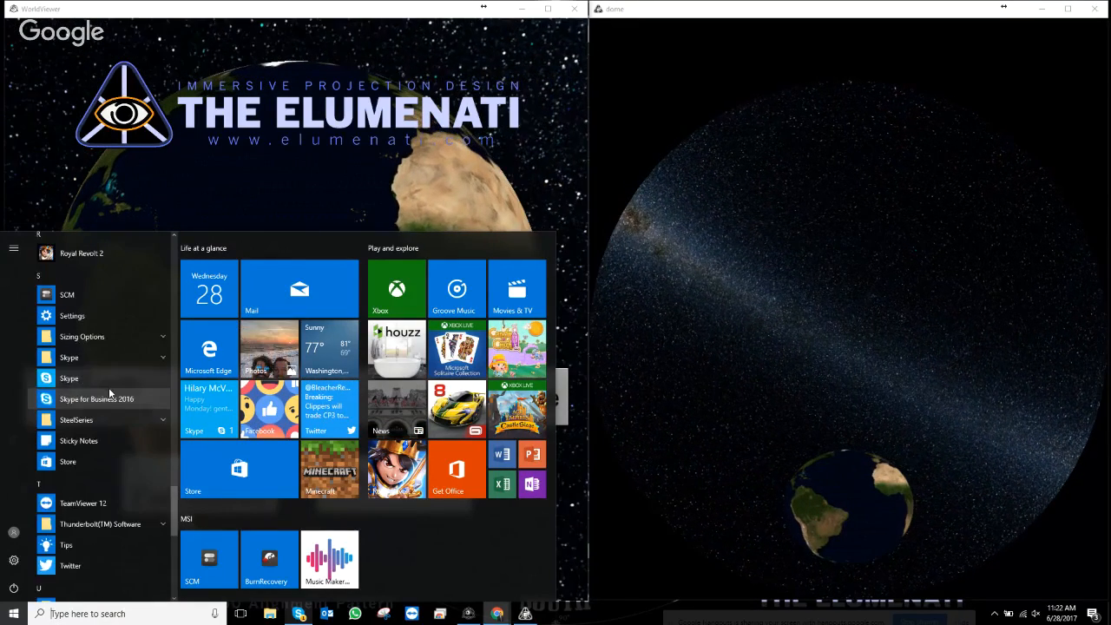
scroll(108, 392, down, 6)
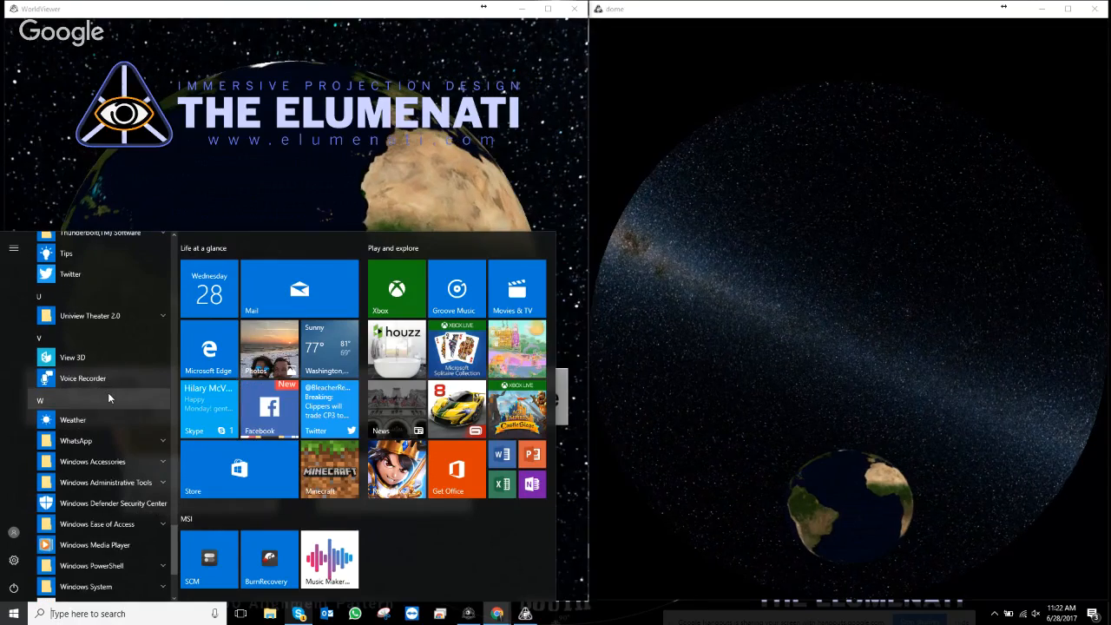
click(104, 315)
click(97, 335)
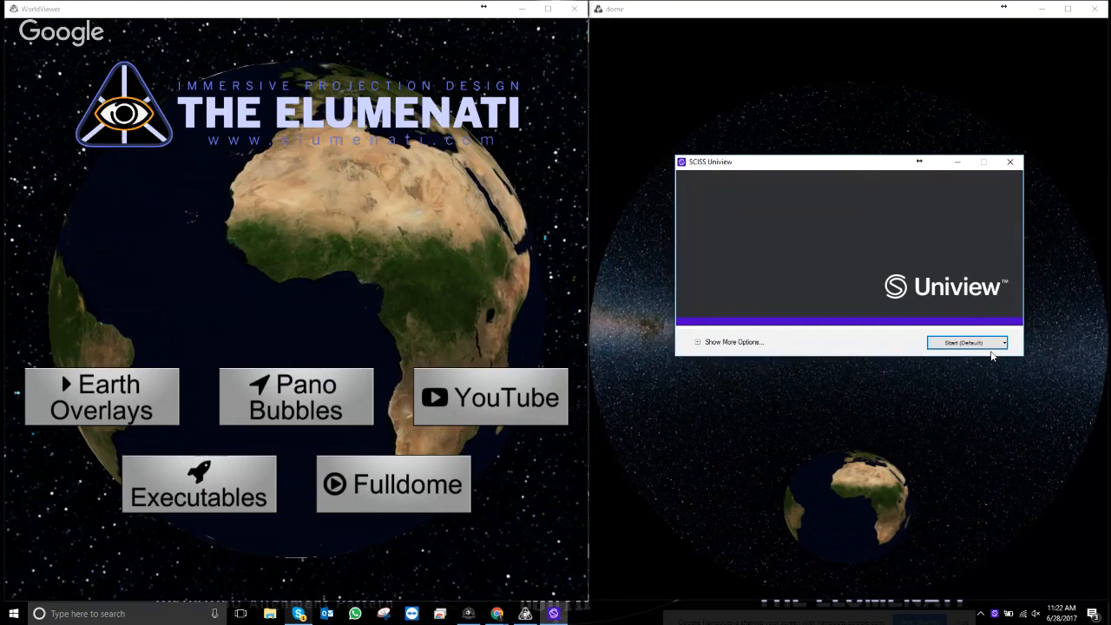
- Review the profiles in Edit Profiles, then start Uniview with the Default profile
click(703, 342)
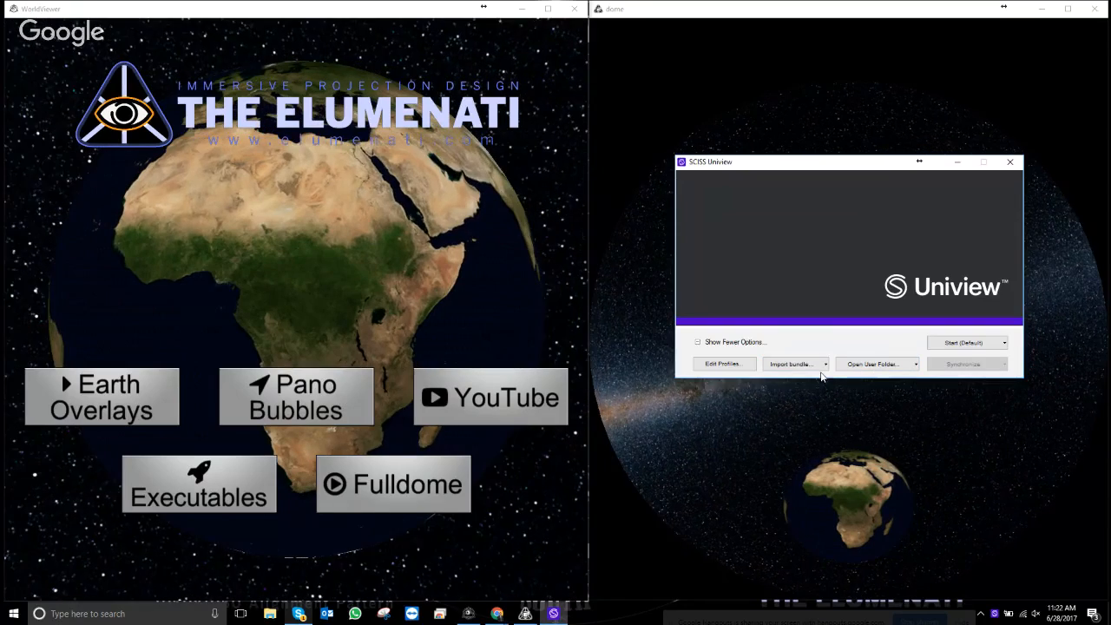
click(1004, 345)
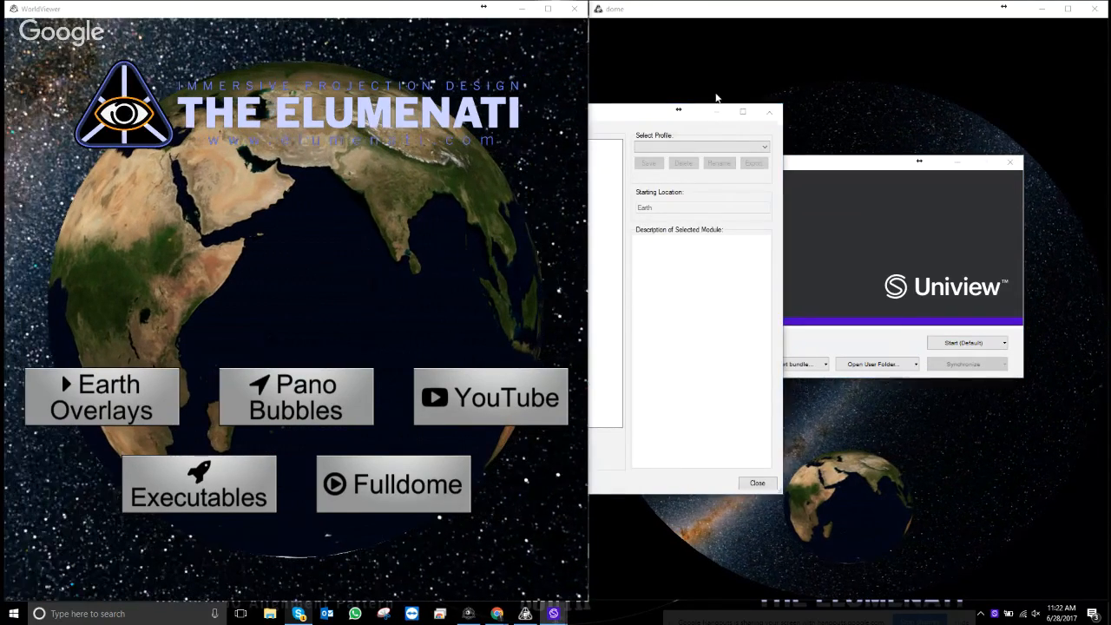
click(769, 114)
click(1003, 343)
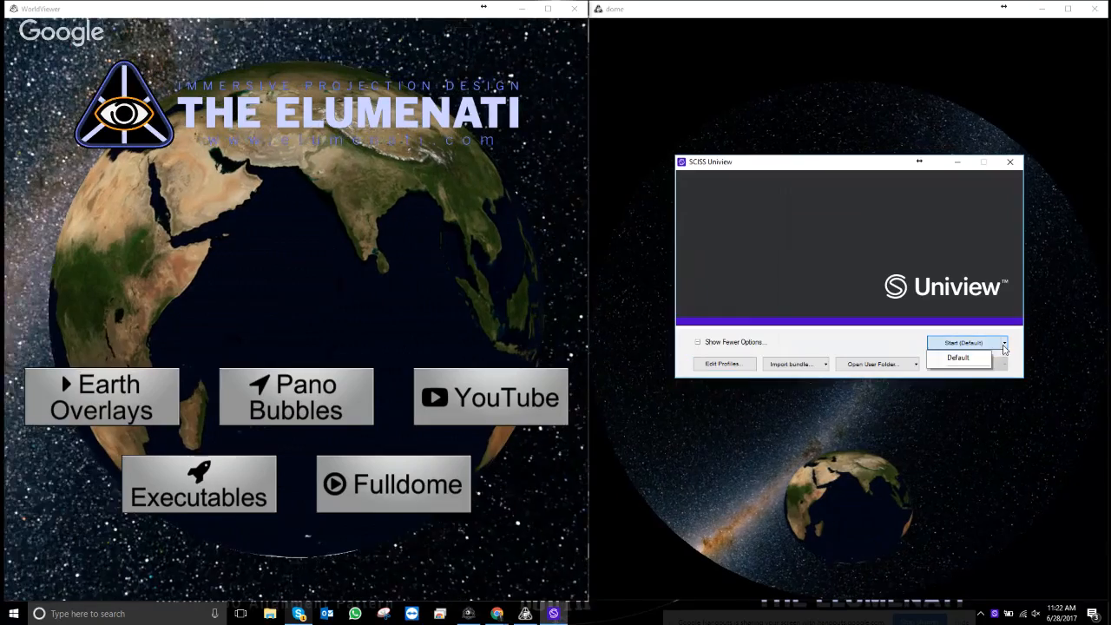
click(958, 358)
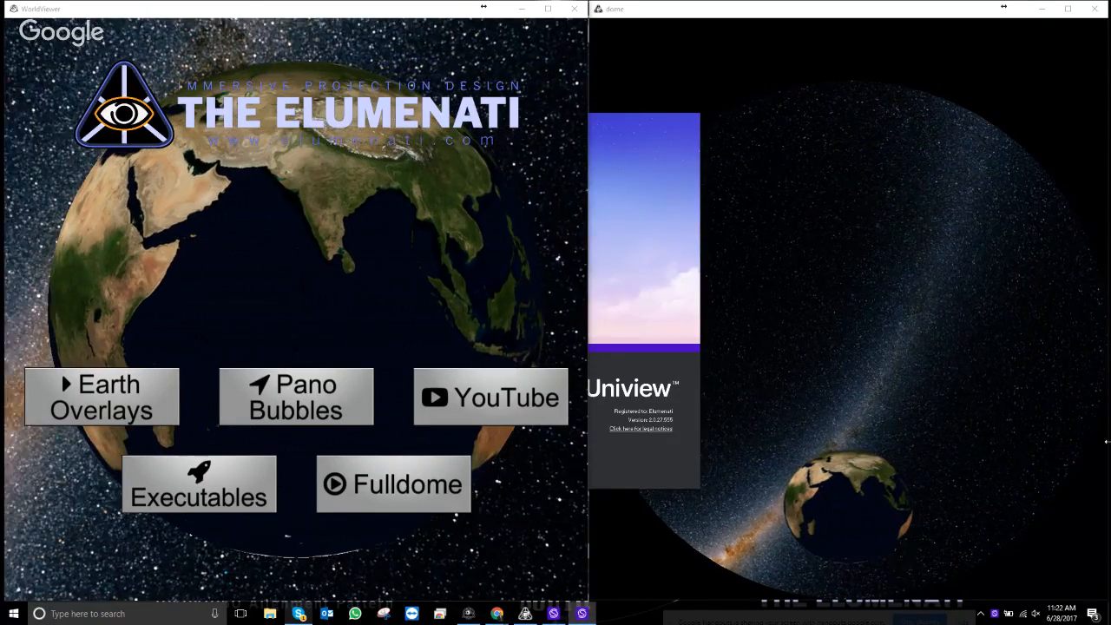
- Close the extra Uniview window, relaunch Uniview via the Executables chapter, and move its window top-left
right_click(582, 614)
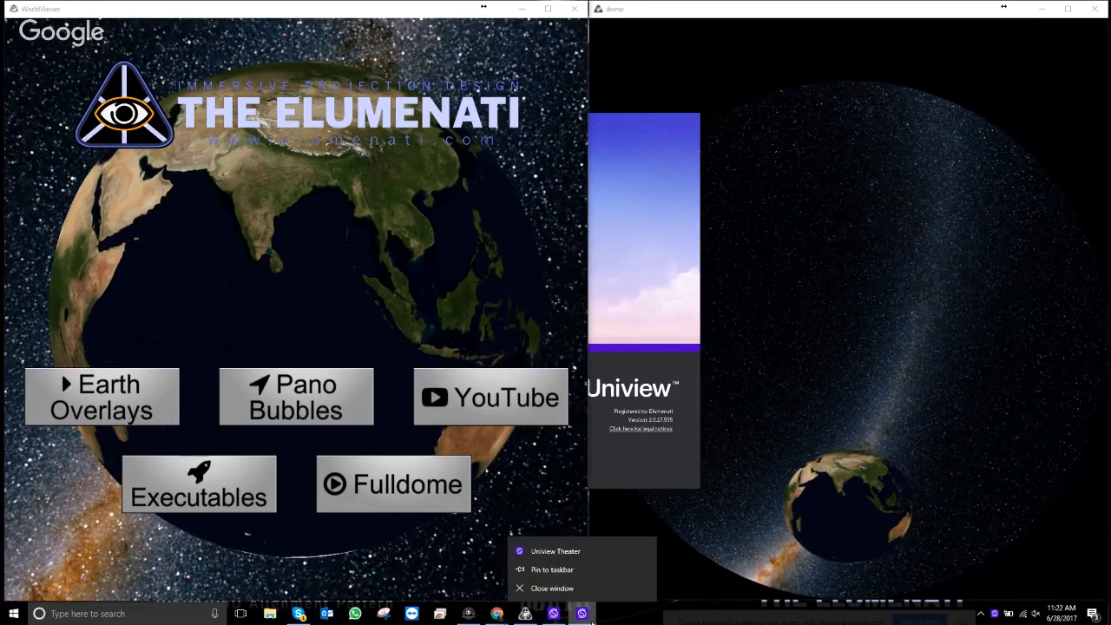
click(555, 587)
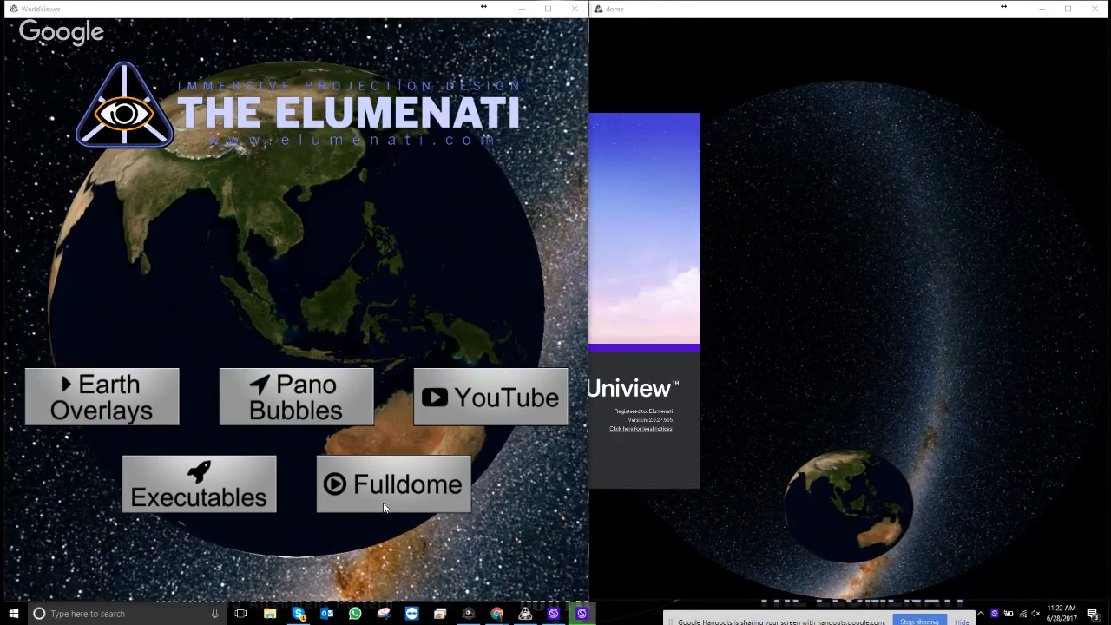
click(193, 483)
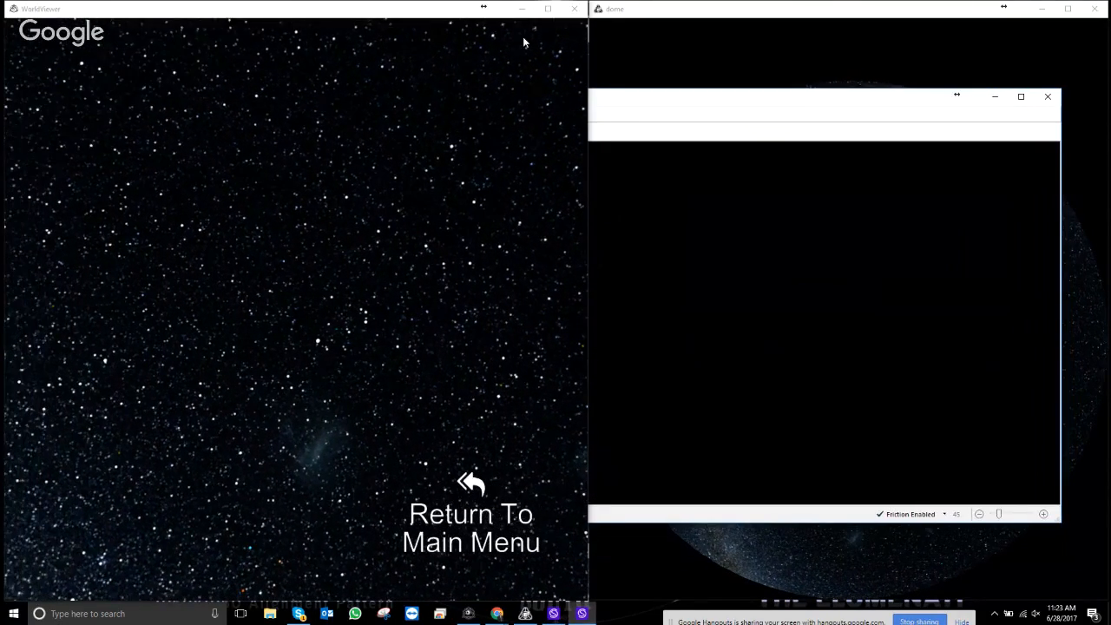
drag(720, 100, 521, 25)
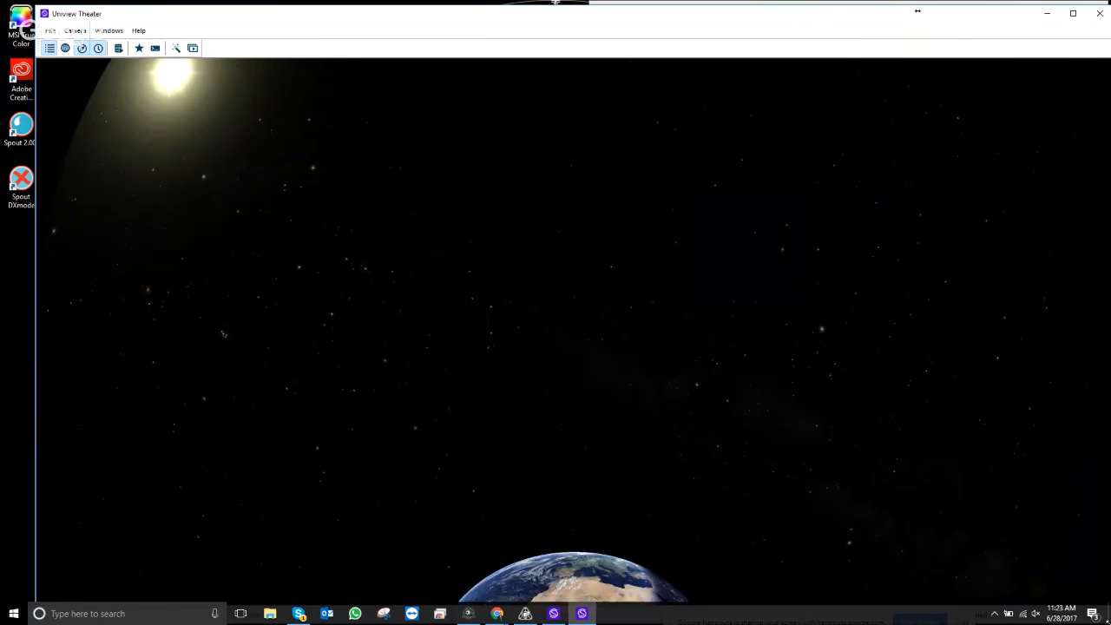
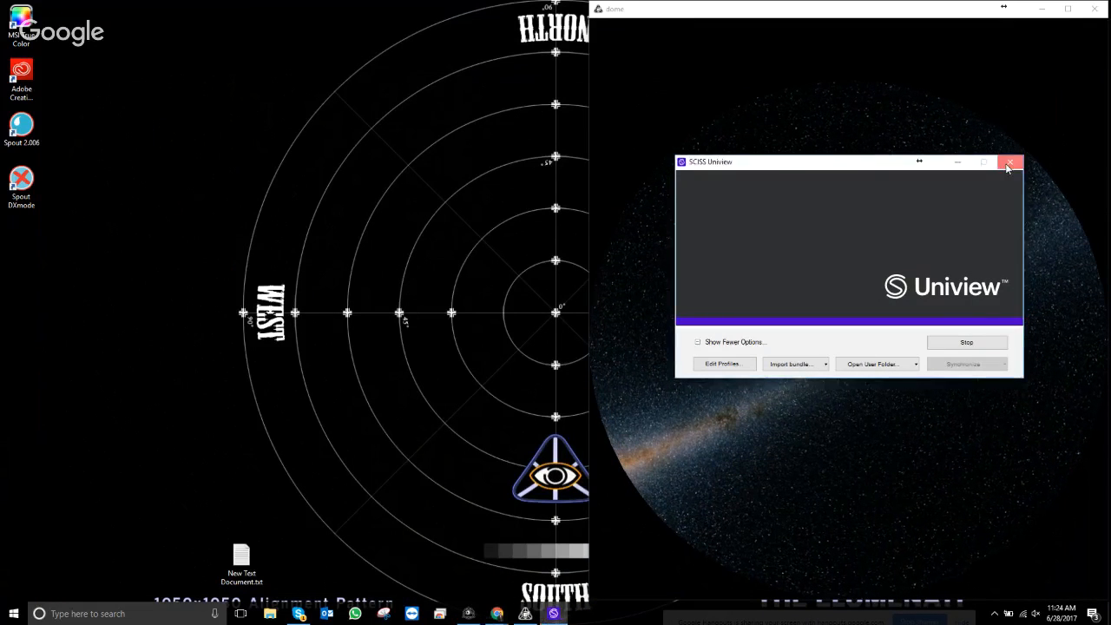
- Close the SCISS Uniview launcher, return WorldViewer to its main menu, and open the editor grid
click(1010, 163)
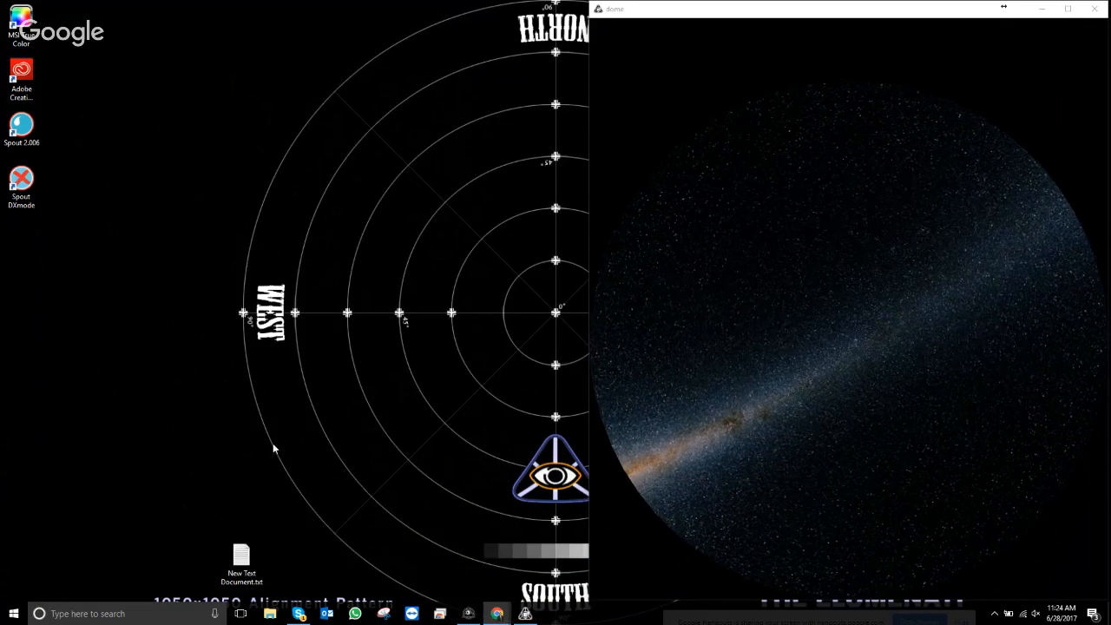
click(468, 614)
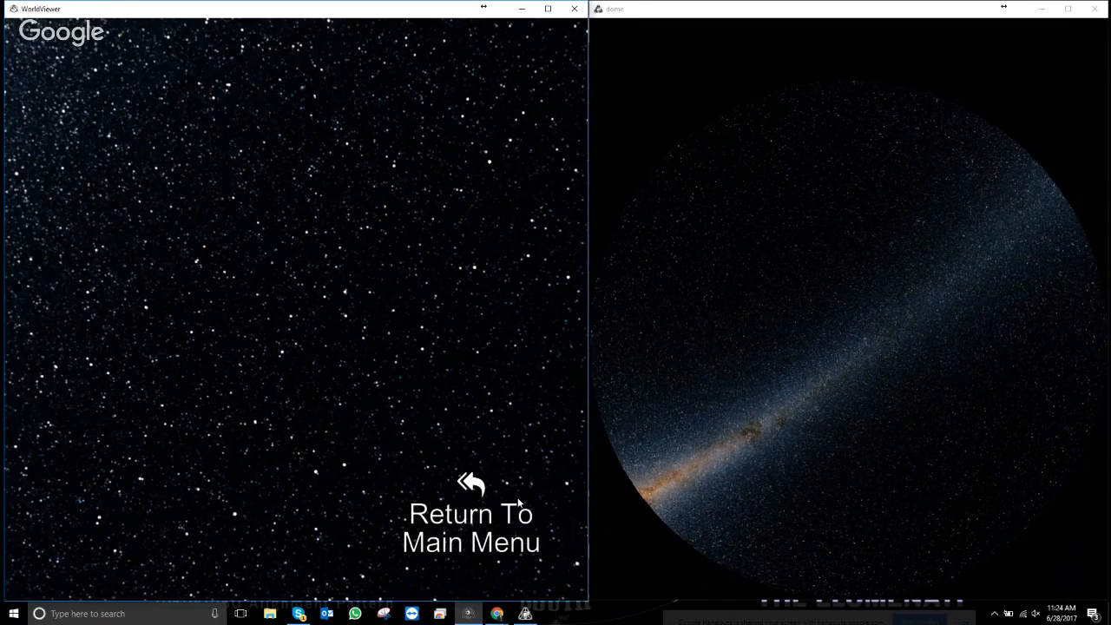
click(512, 512)
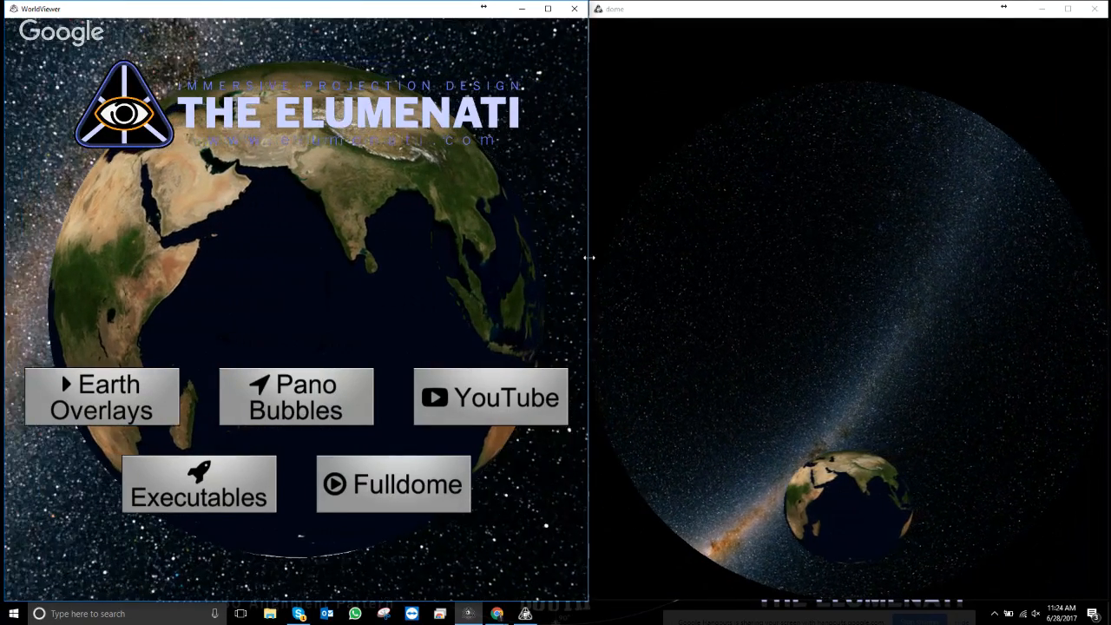
key(Escape)
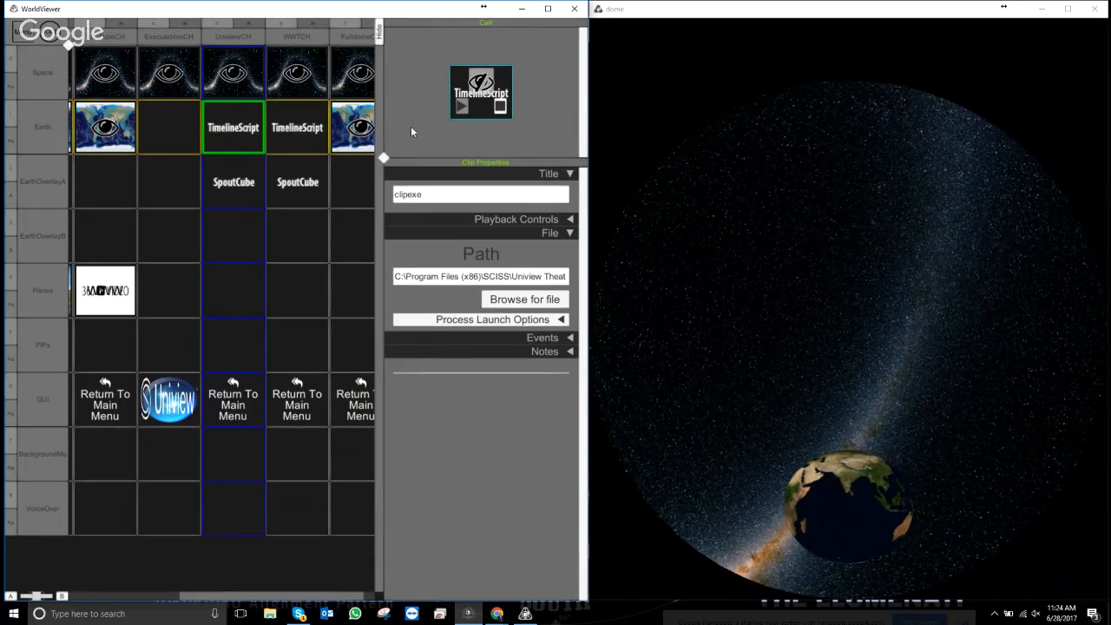
- Load Panos > FullDome's The Dark Matter Mystery video into FulldomeCH/EarthOverlayA as Fisheye Dome Master
drag(344, 597, 363, 598)
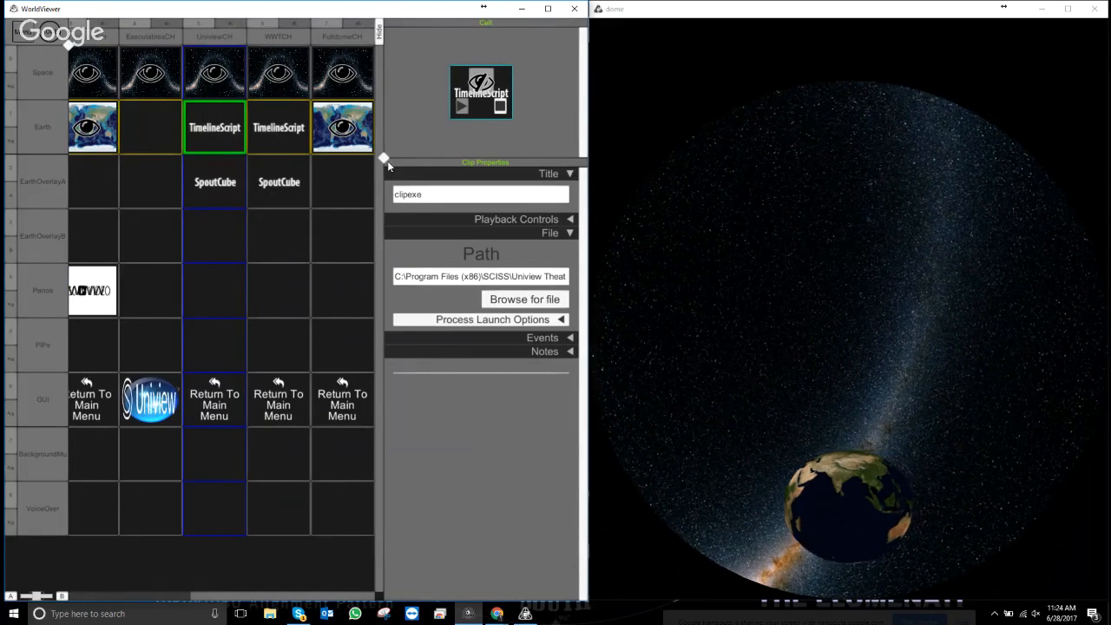
drag(388, 161, 440, 154)
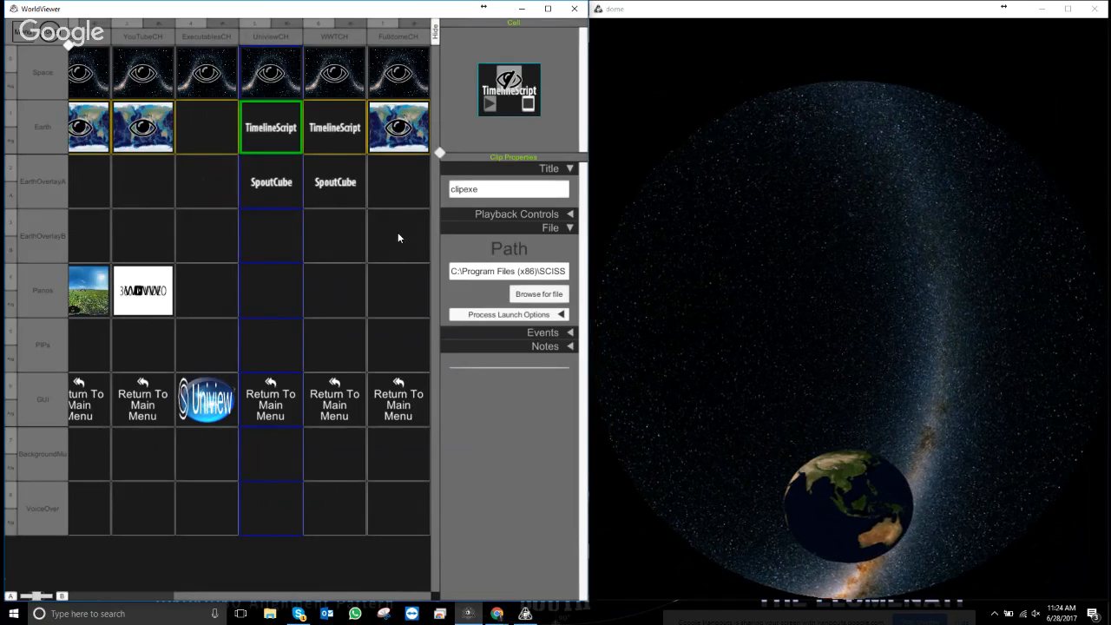
right_click(398, 203)
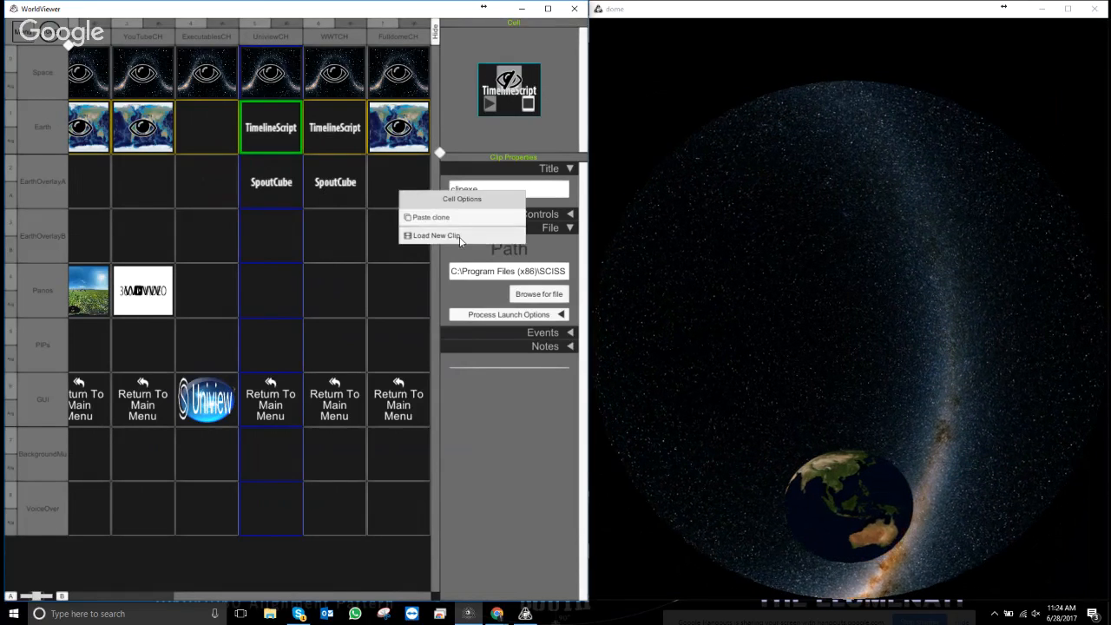
click(433, 237)
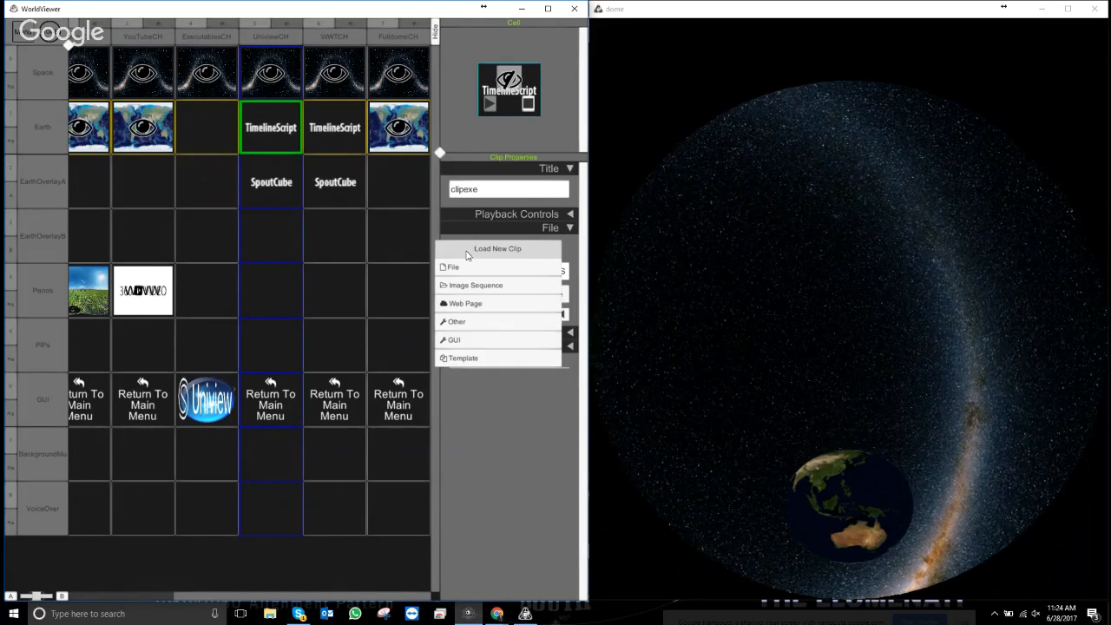
click(469, 269)
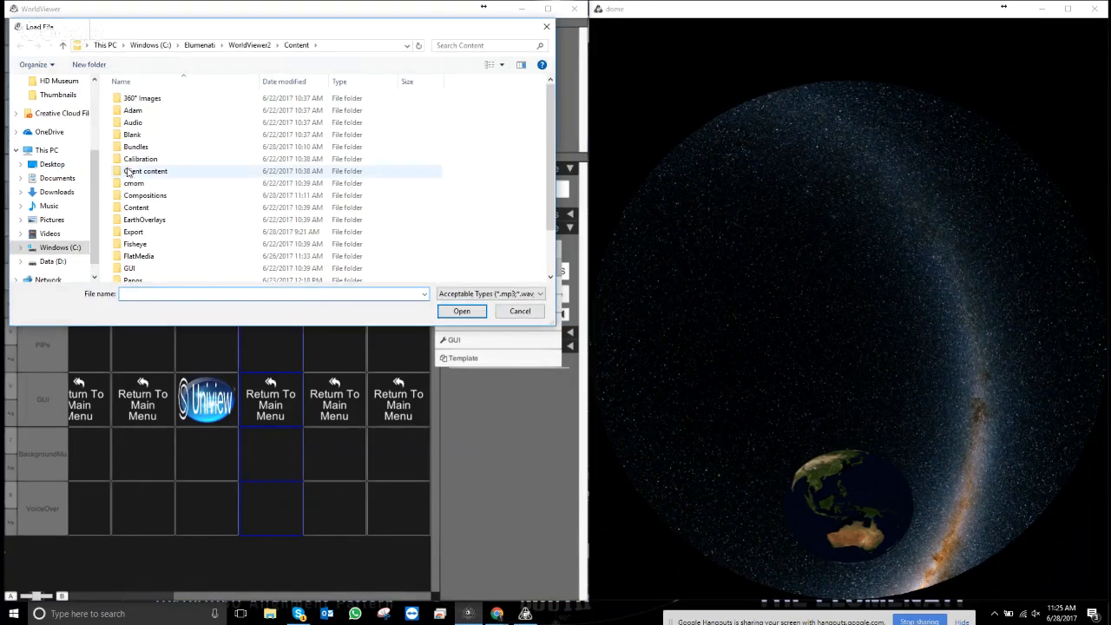
scroll(173, 217, down, 2)
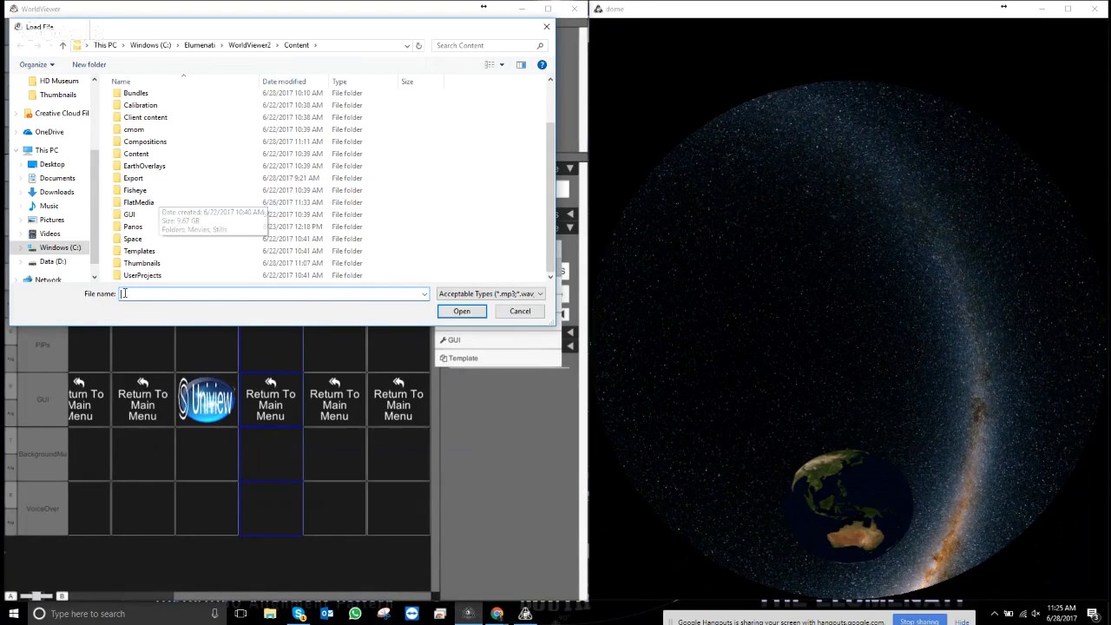
double_click(139, 228)
double_click(143, 103)
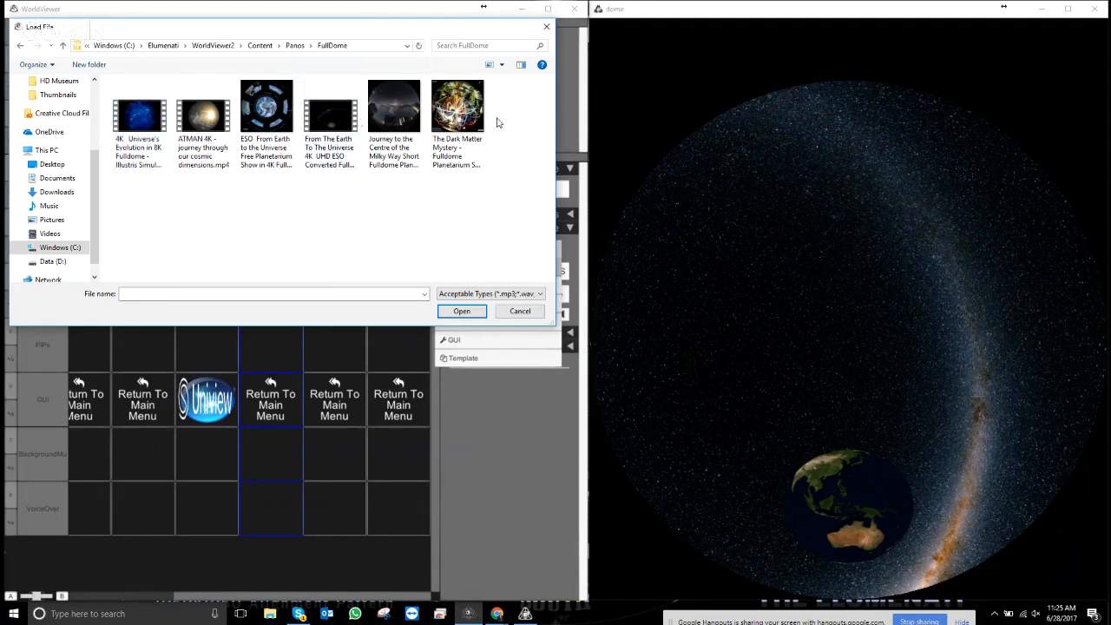
click(451, 107)
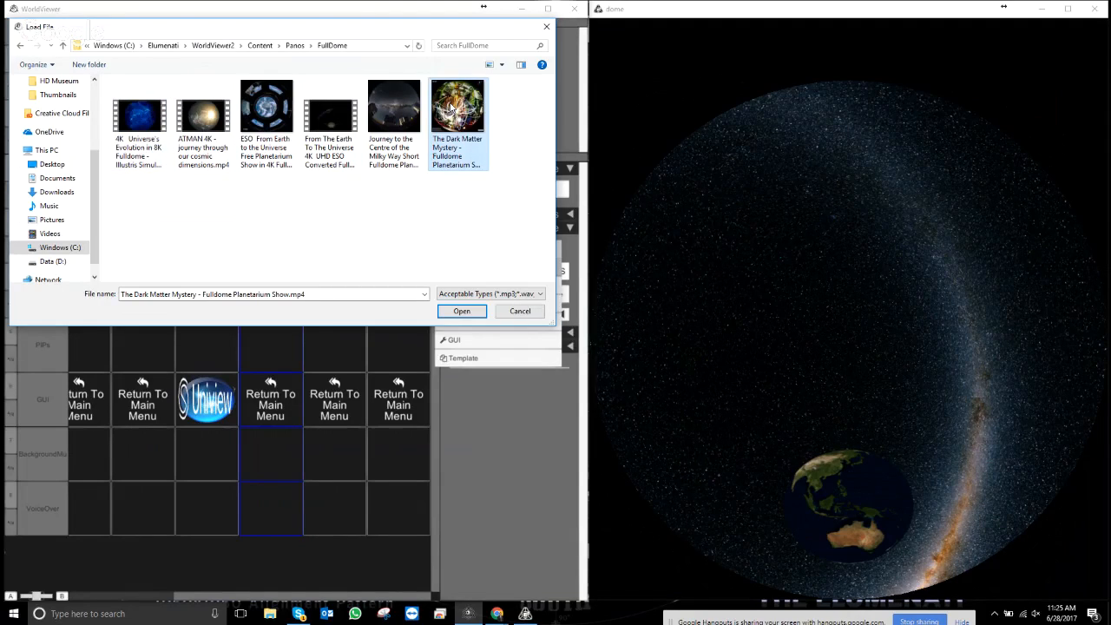
double_click(450, 107)
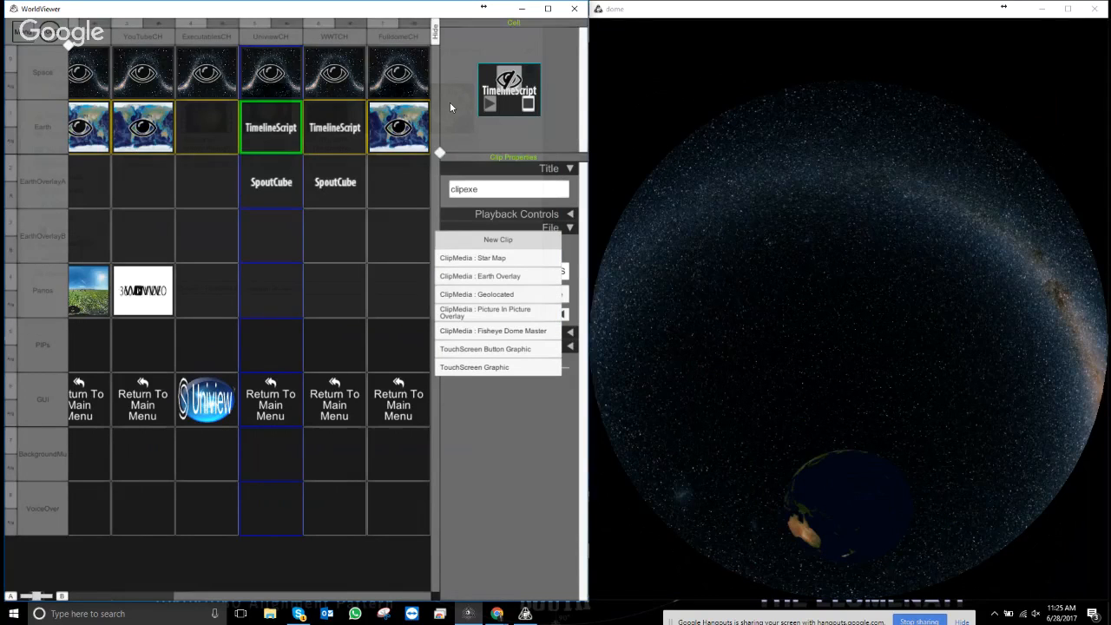
click(514, 335)
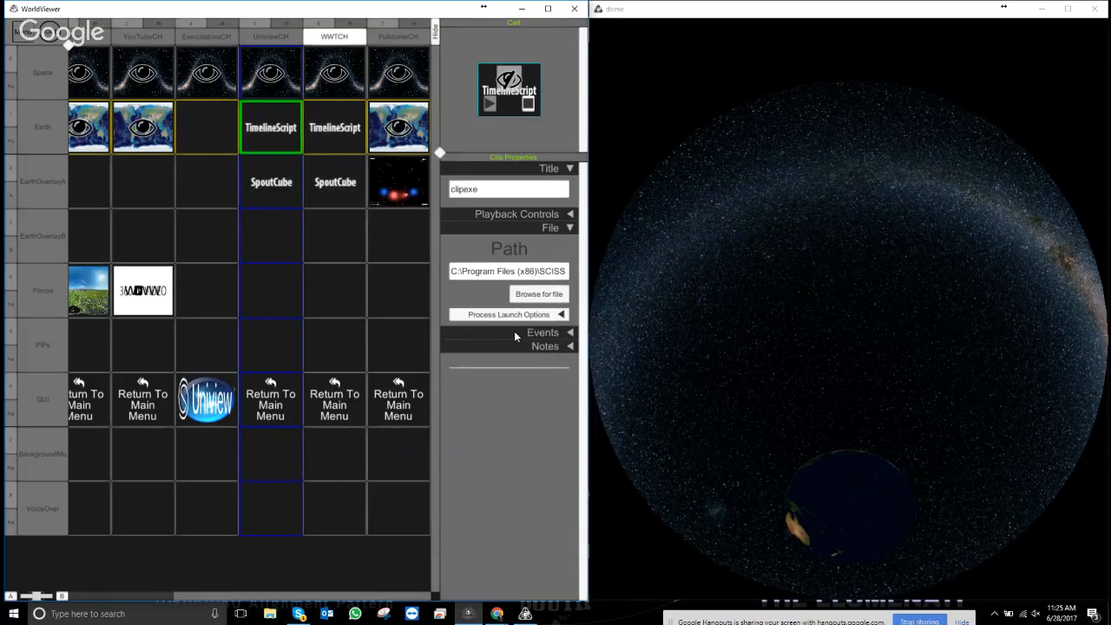
- Select the new Dark Matter Mystery cell, show the FulldomeCH column, and play it on the dome
click(418, 182)
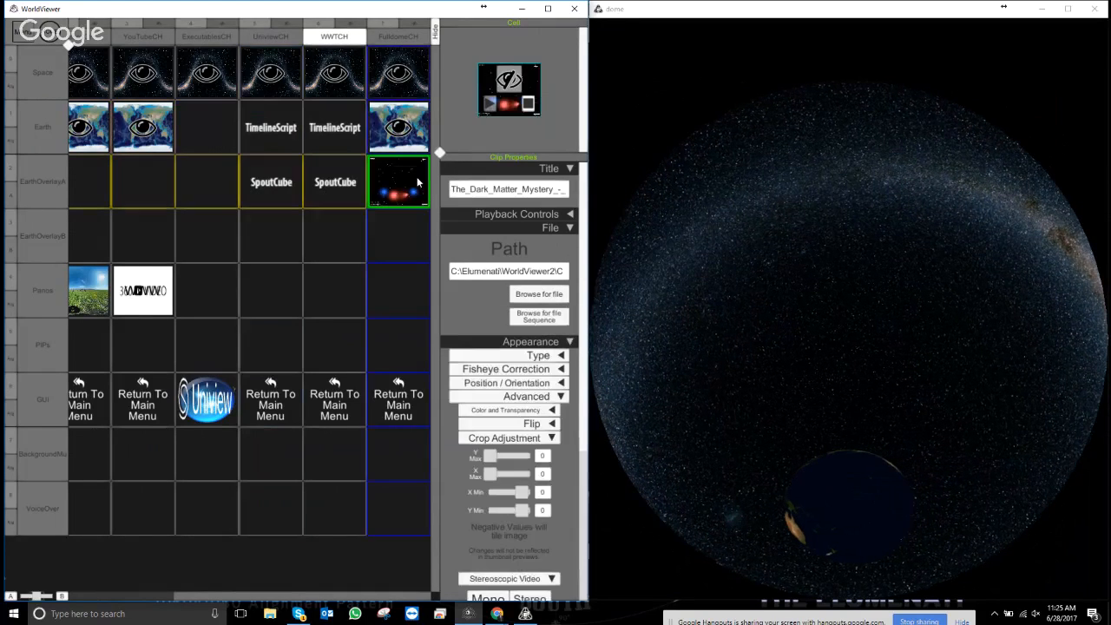
click(414, 24)
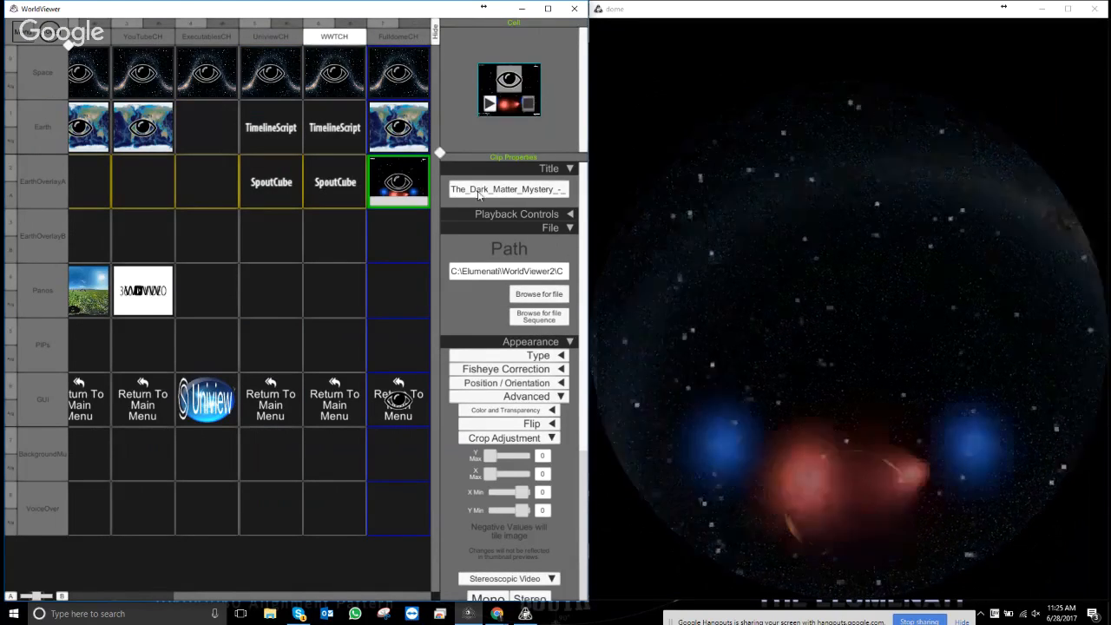
click(491, 107)
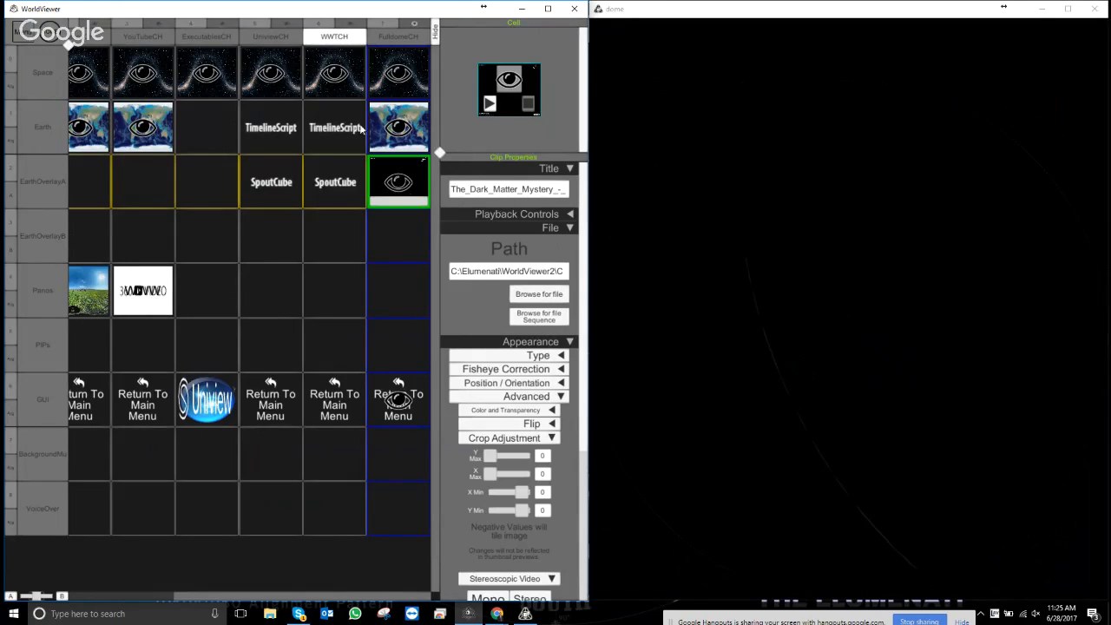
click(511, 84)
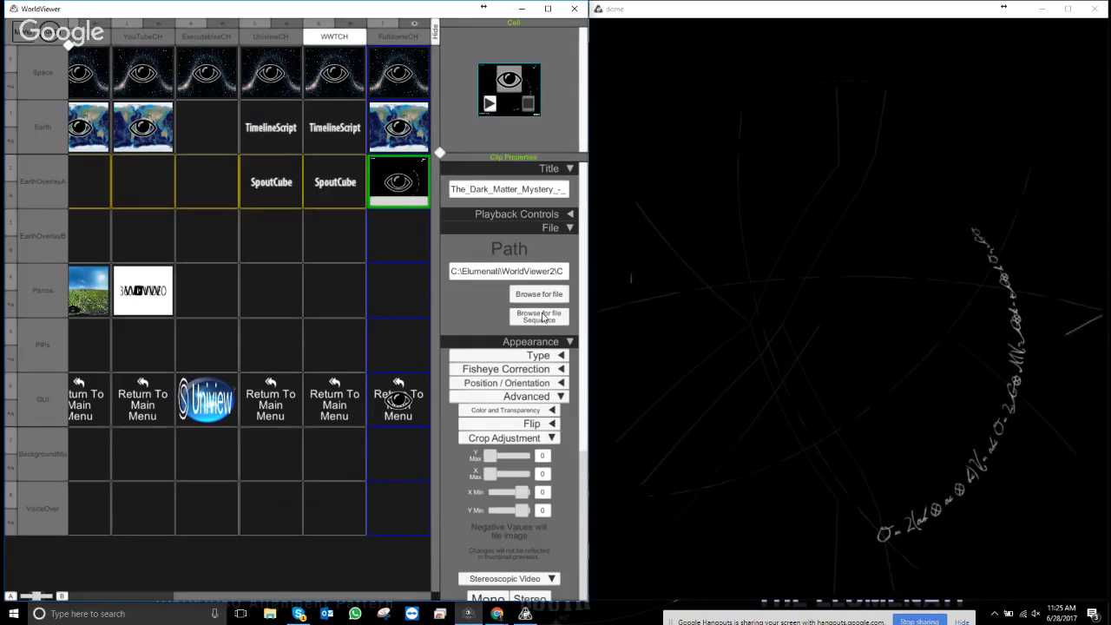
- Scrub the clip's Time slider to about halfway, then expand its Events section
click(571, 228)
click(570, 241)
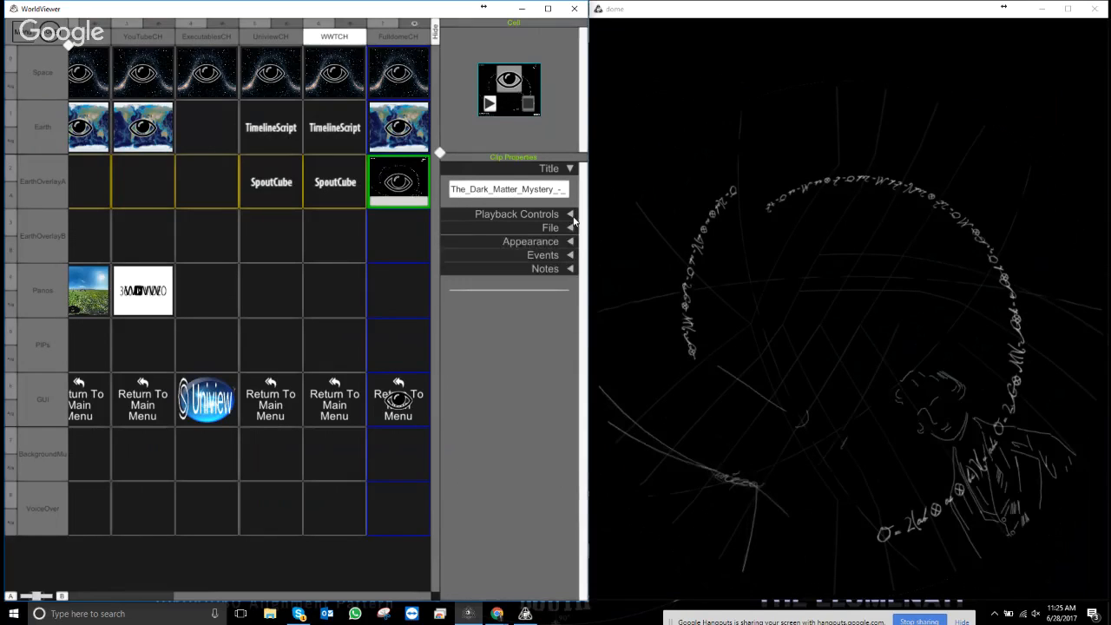
click(571, 241)
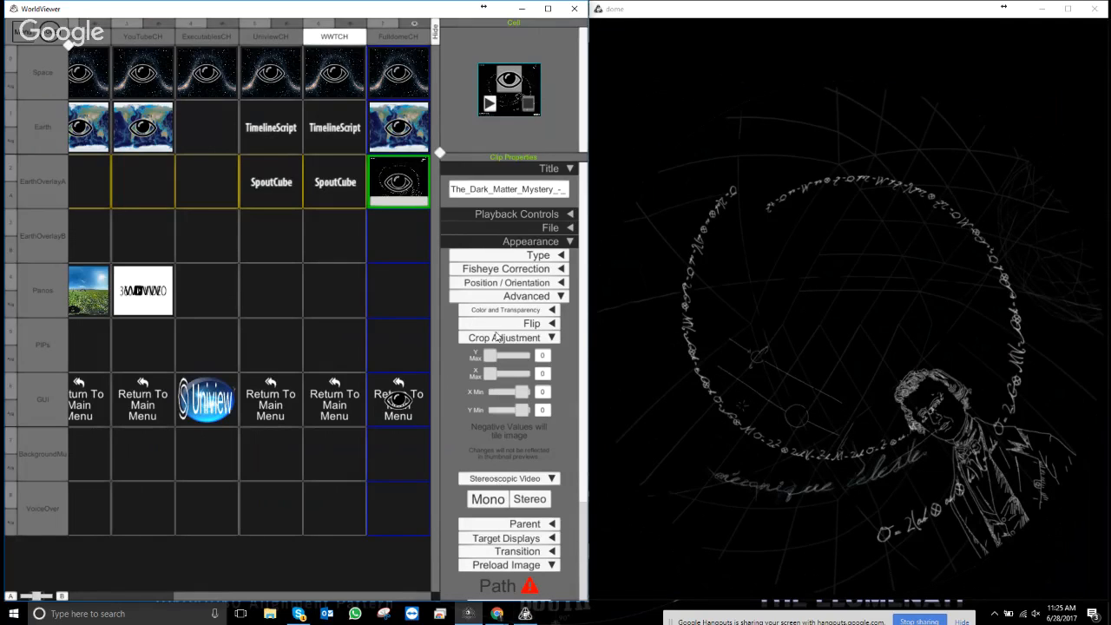
click(569, 242)
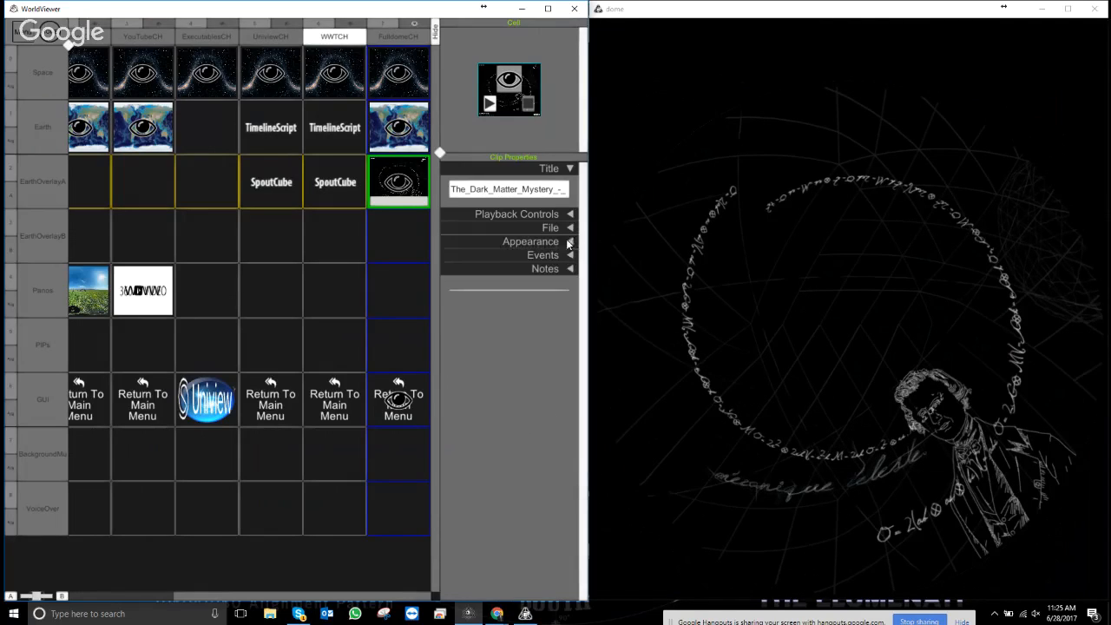
click(568, 229)
click(568, 228)
click(569, 214)
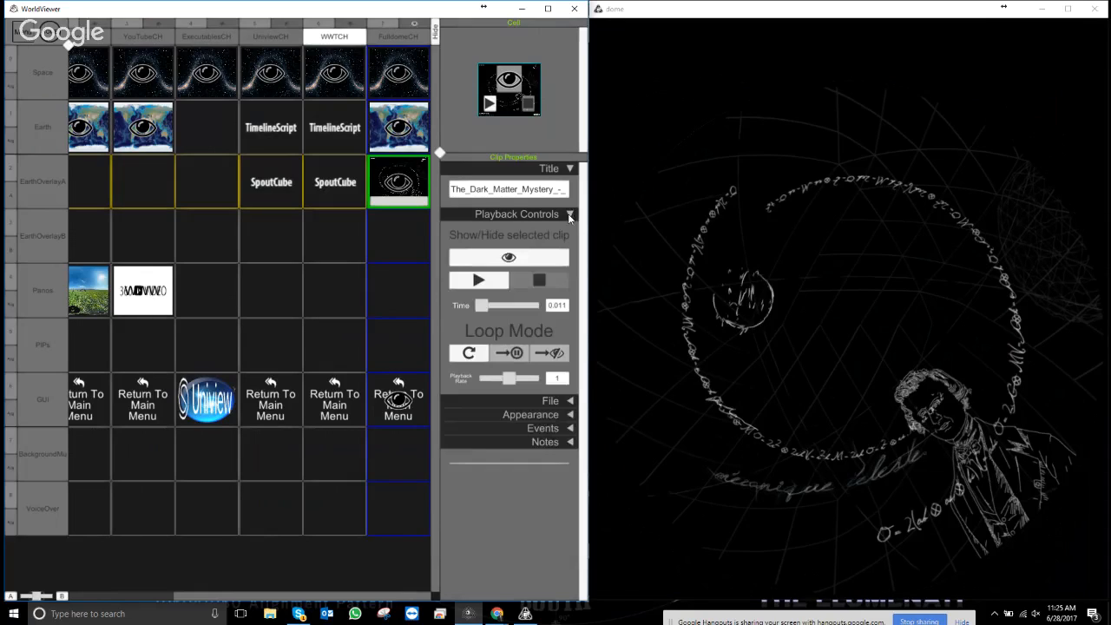
click(489, 303)
drag(500, 307, 514, 305)
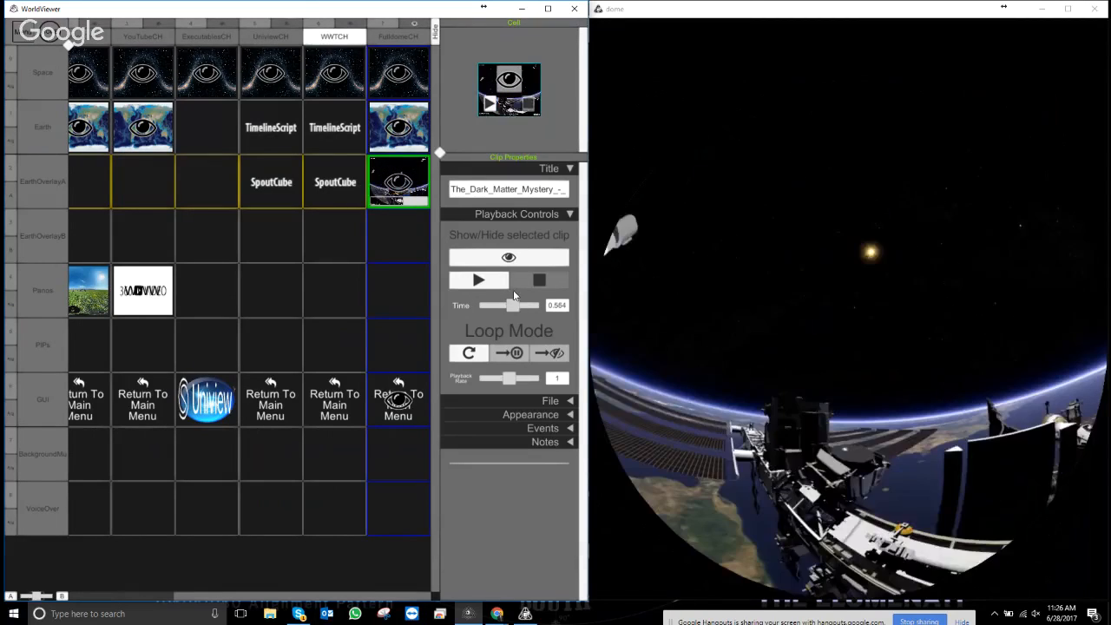
click(567, 215)
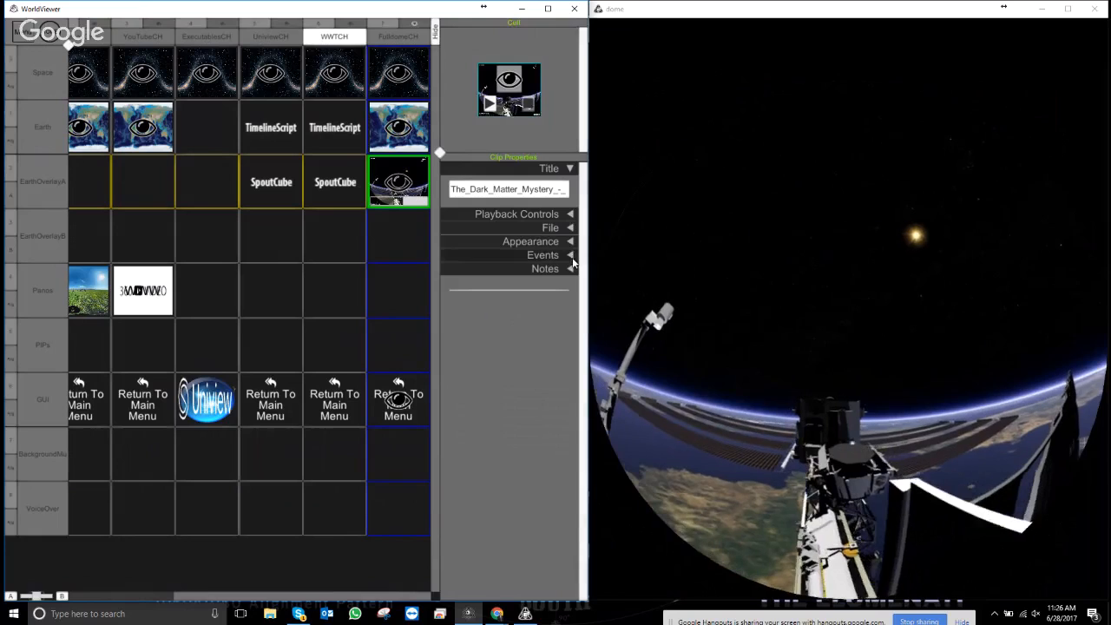
click(571, 256)
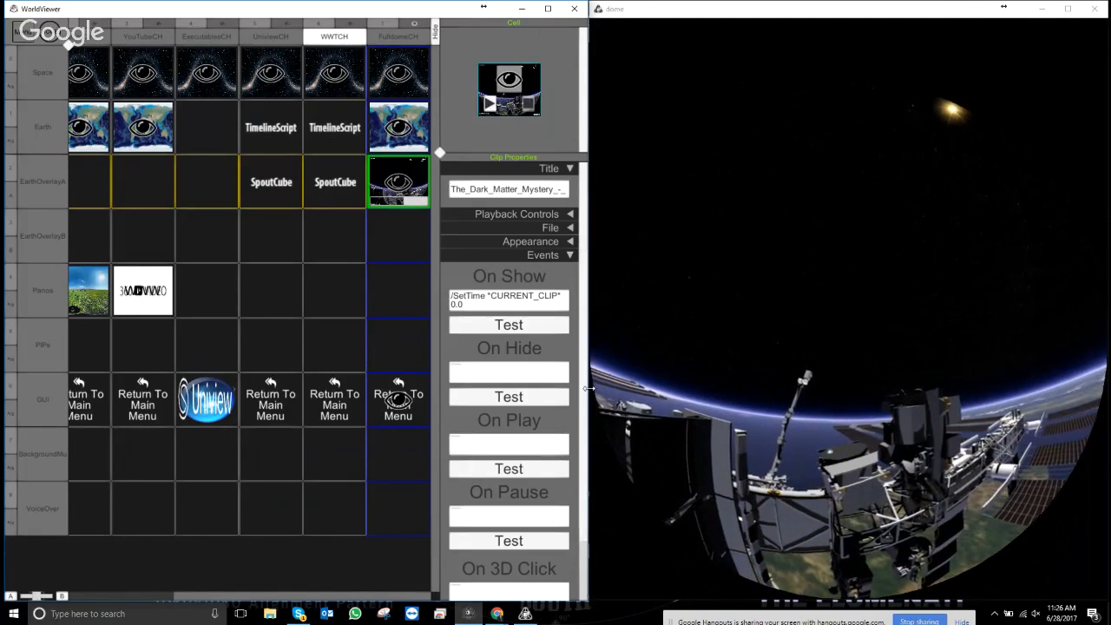
- Enter 577 as the On Show SetTime value and test the jump to 0.577
drag(589, 386, 582, 386)
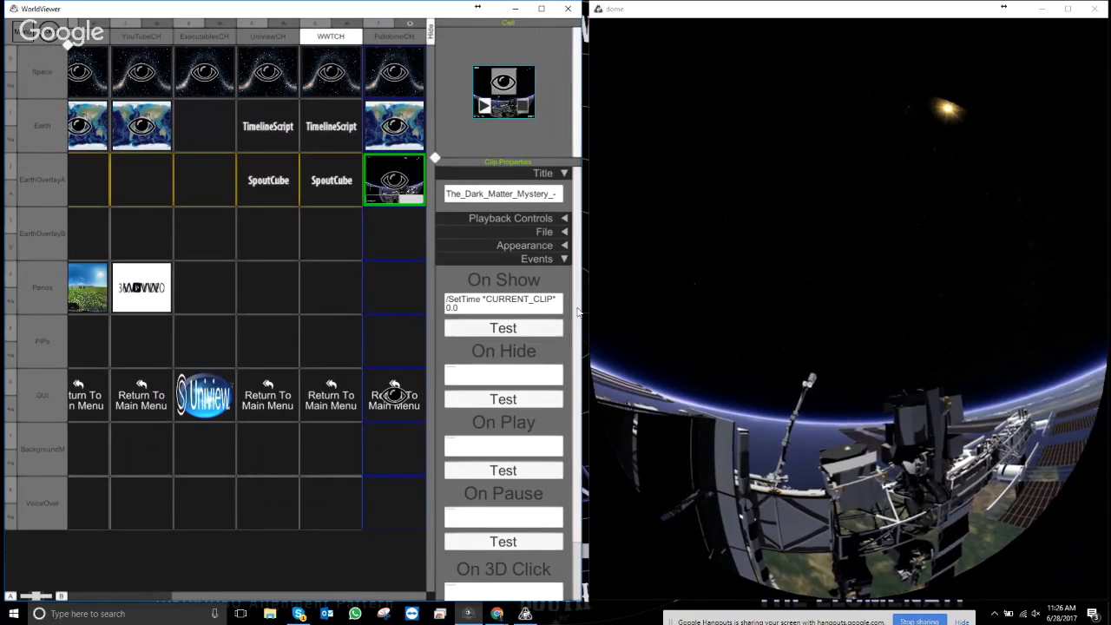
click(563, 219)
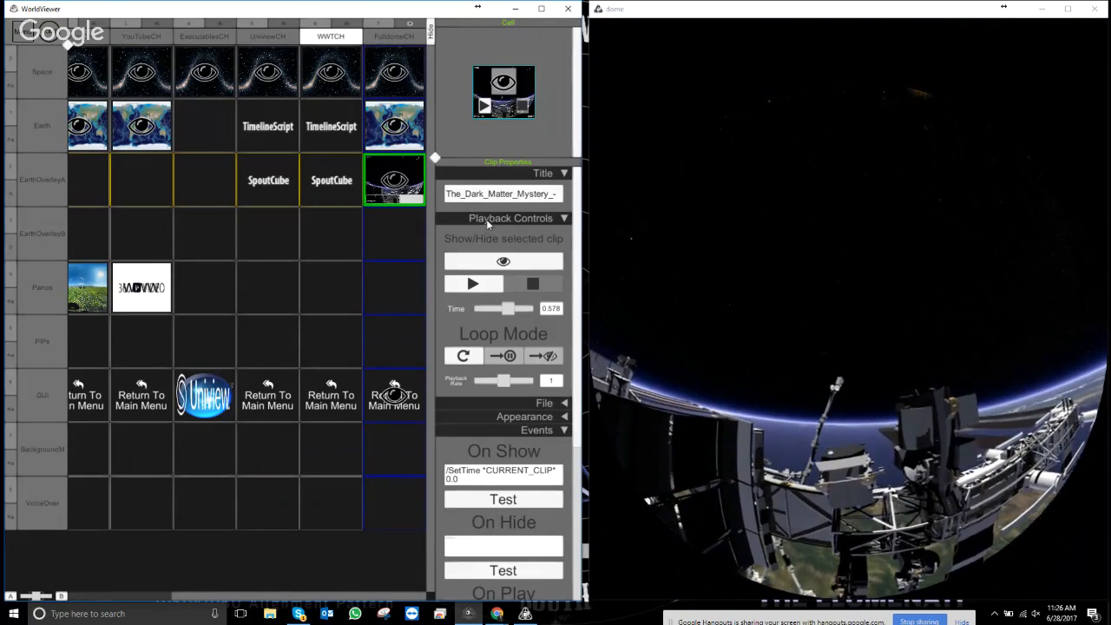
click(466, 487)
click(466, 486)
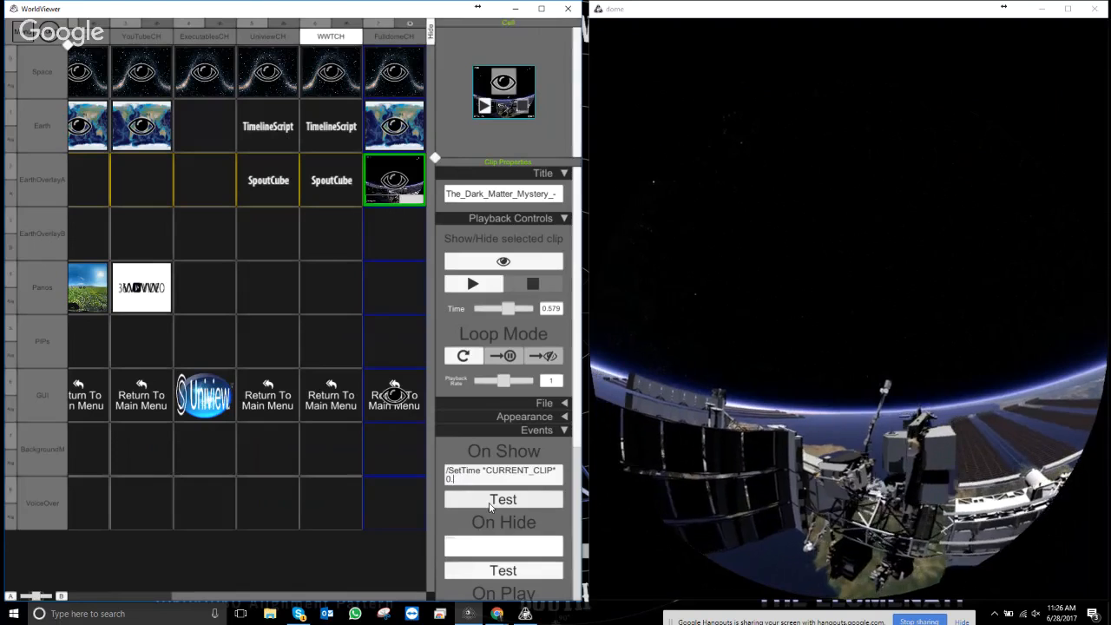
text(577)
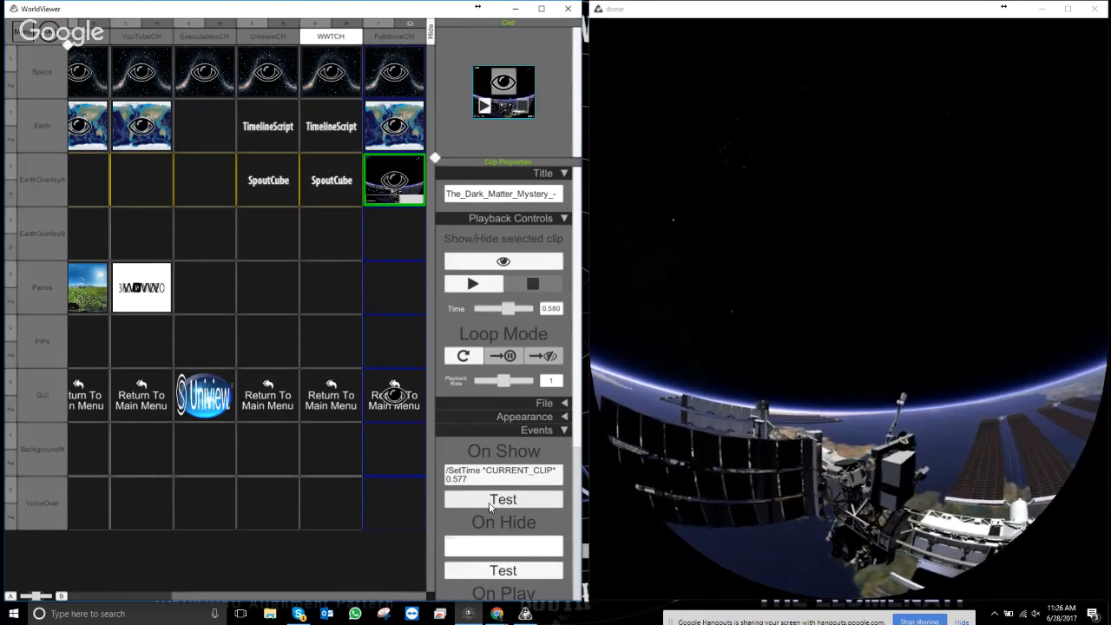
click(492, 500)
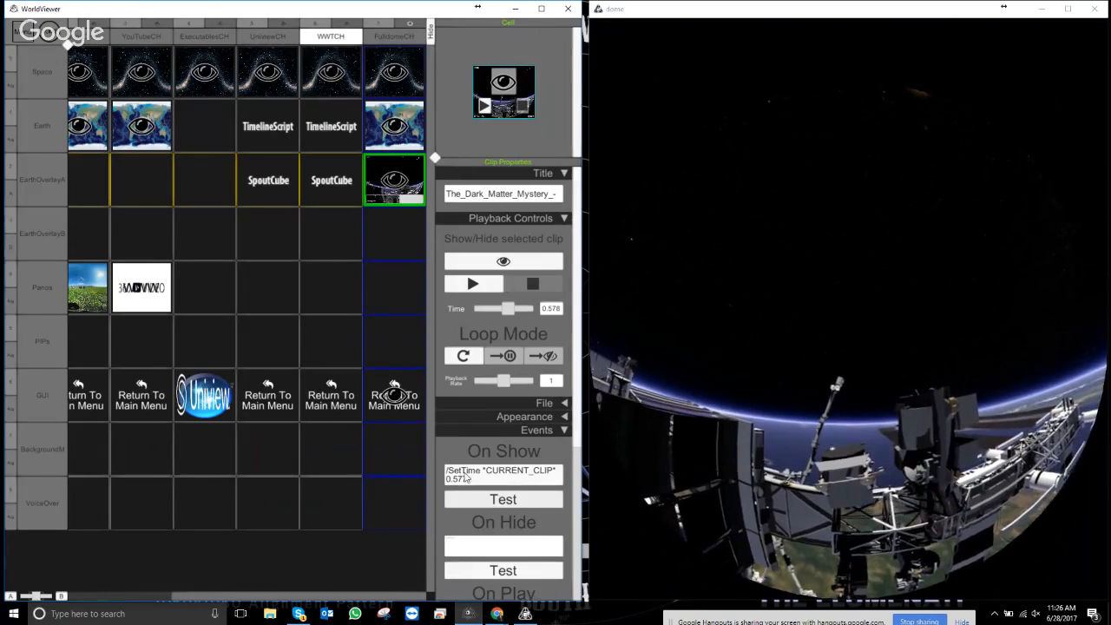
- Change the On Show SetTime value to 0.8 and test it on the dome
click(464, 485)
key(BackSpace)
key(BackSpace)
key(BackSpace)
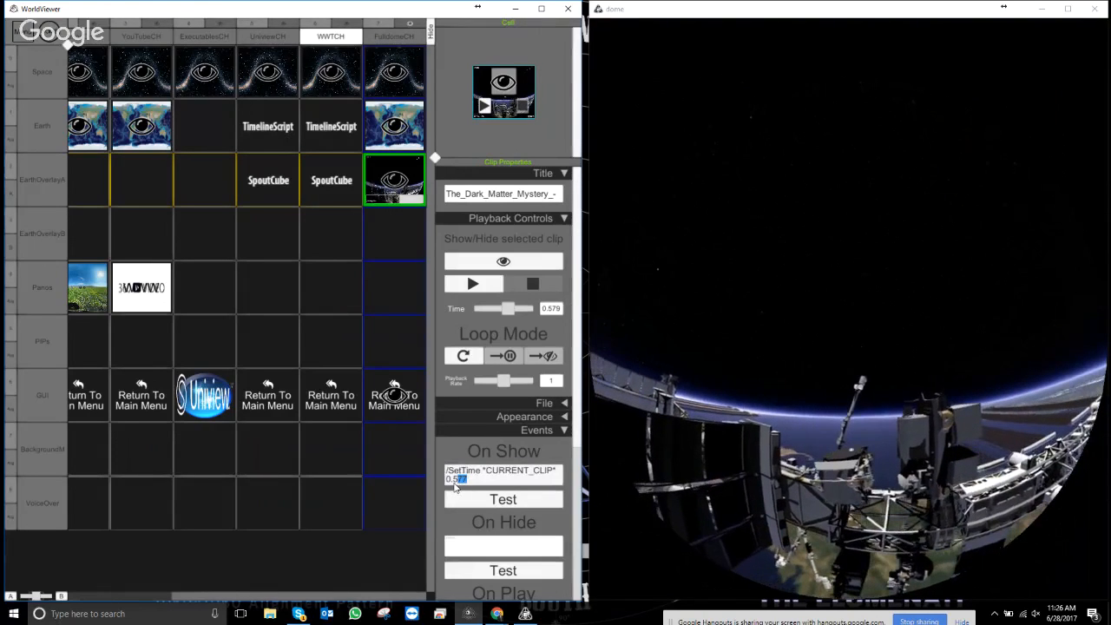
text(8)
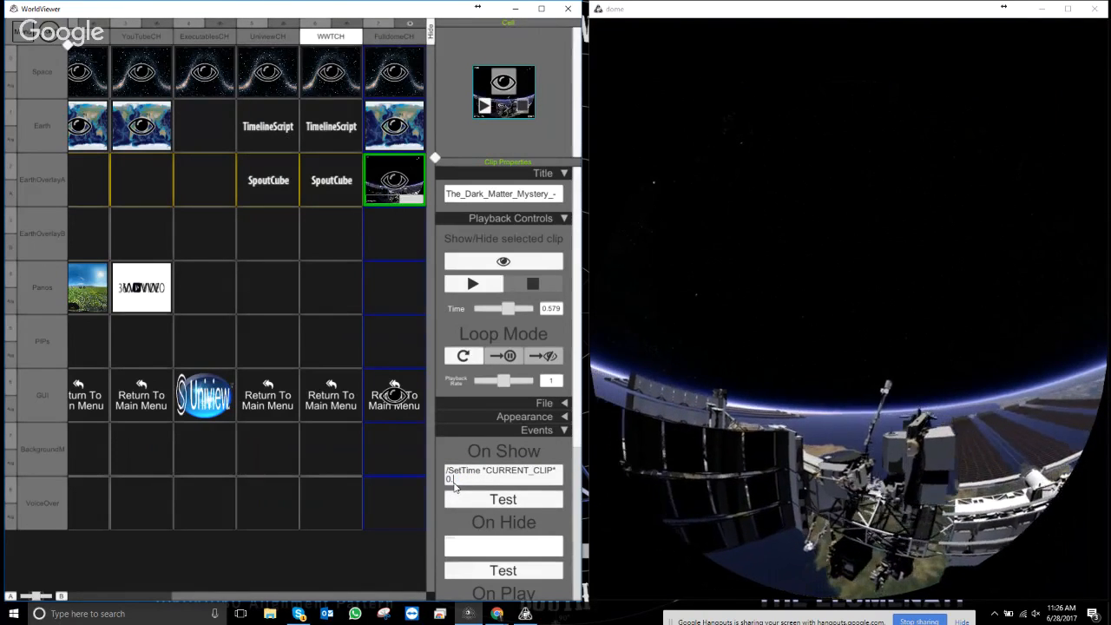
click(519, 503)
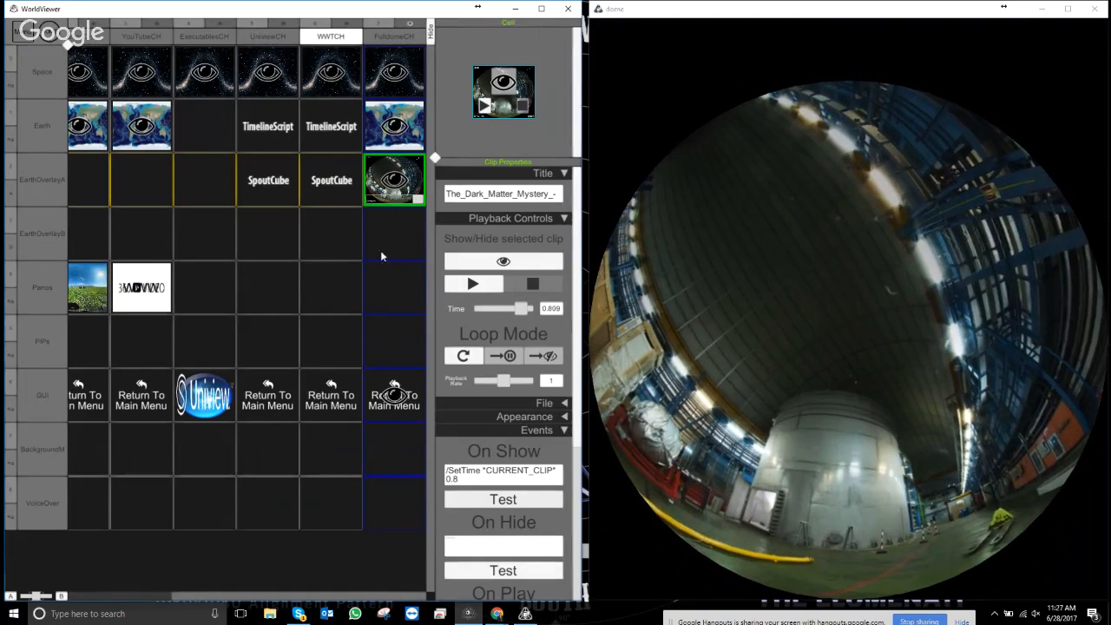
- Resize the grid panes and choose Load New Clip > File for the empty FulldomeCH PiPs cell
right_click(384, 345)
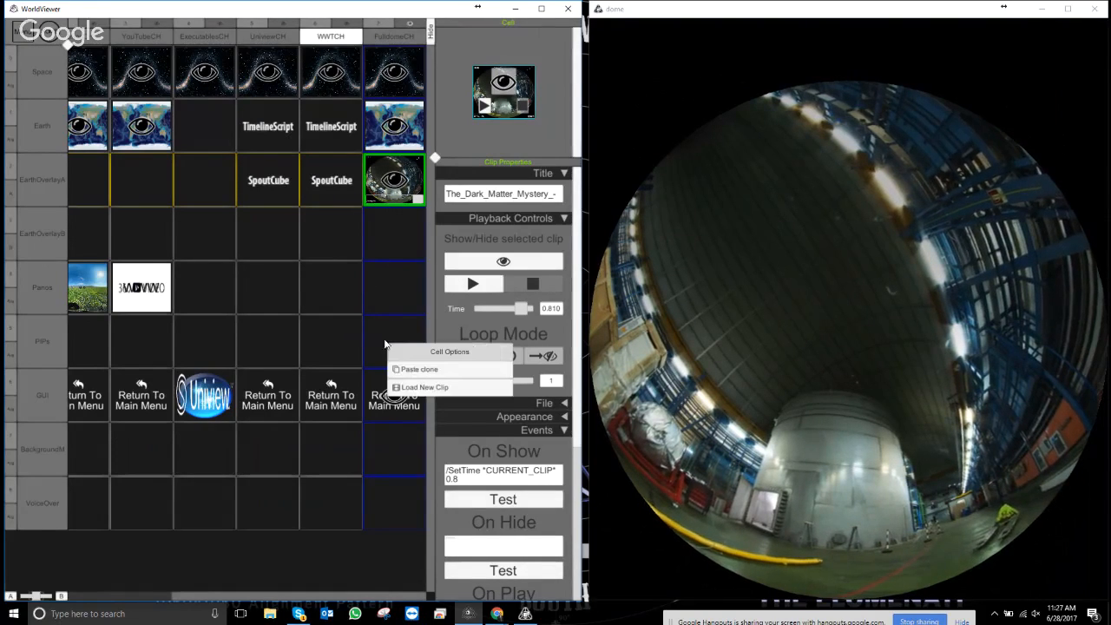
click(401, 182)
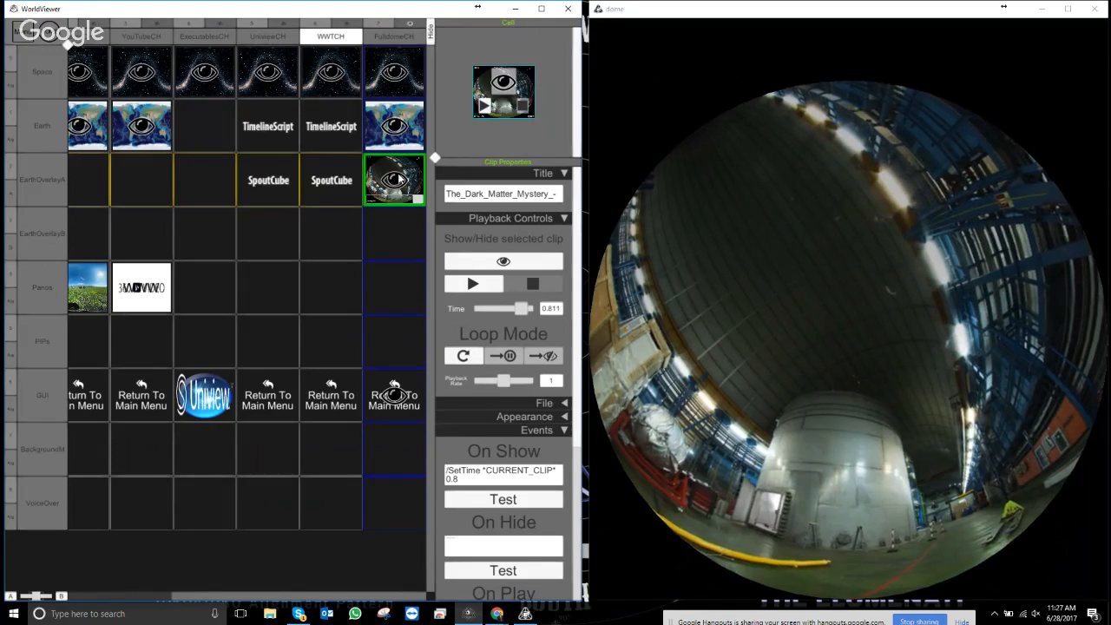
drag(430, 106, 470, 156)
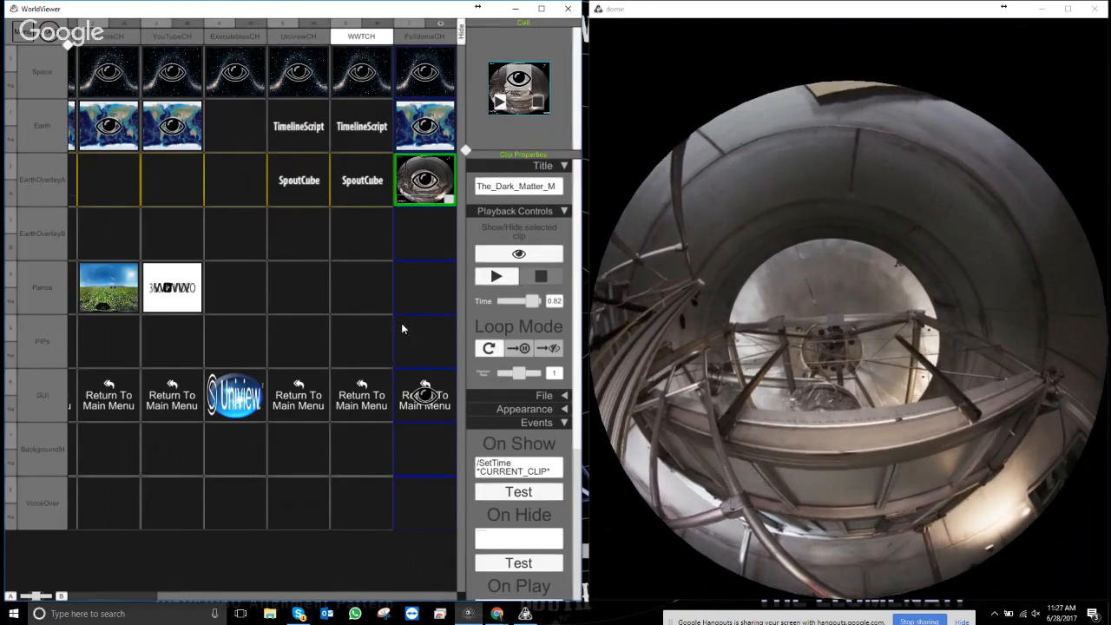
right_click(413, 346)
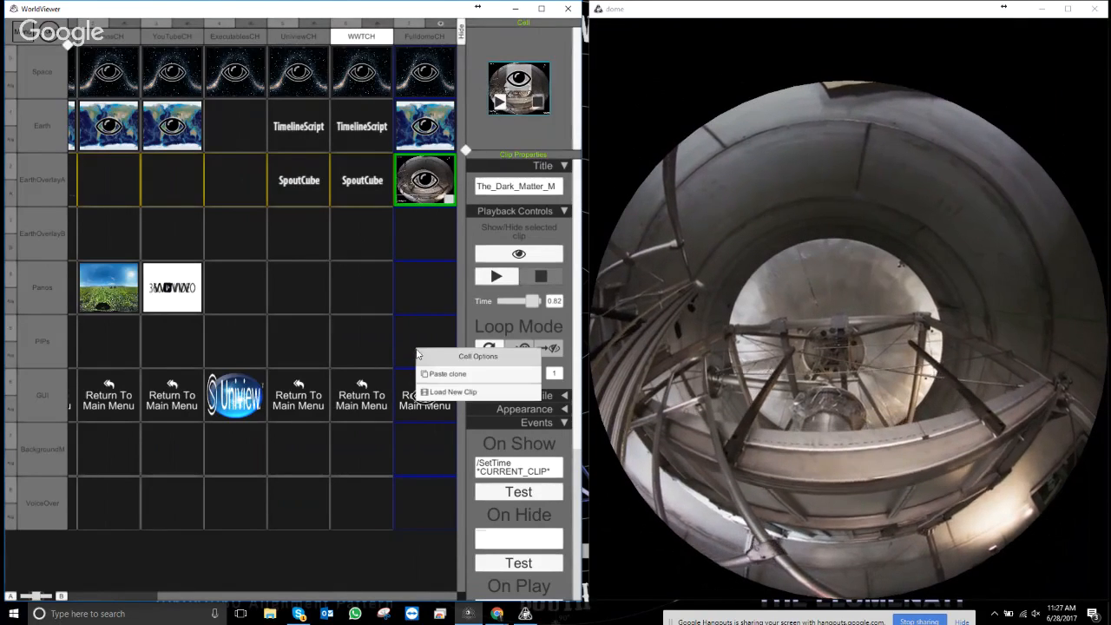
click(450, 392)
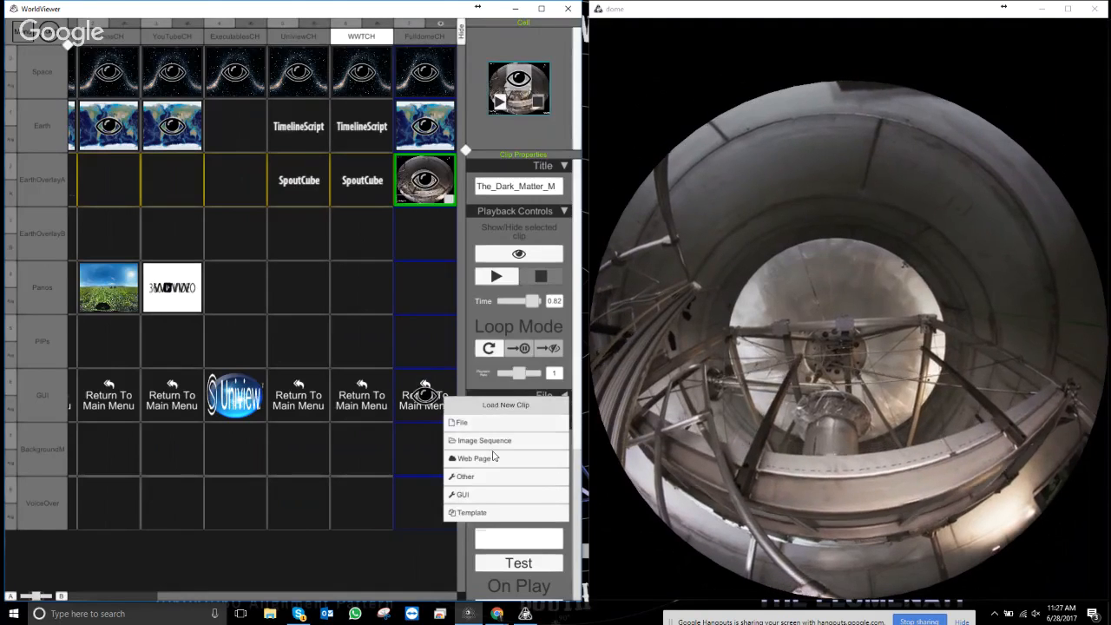
click(482, 422)
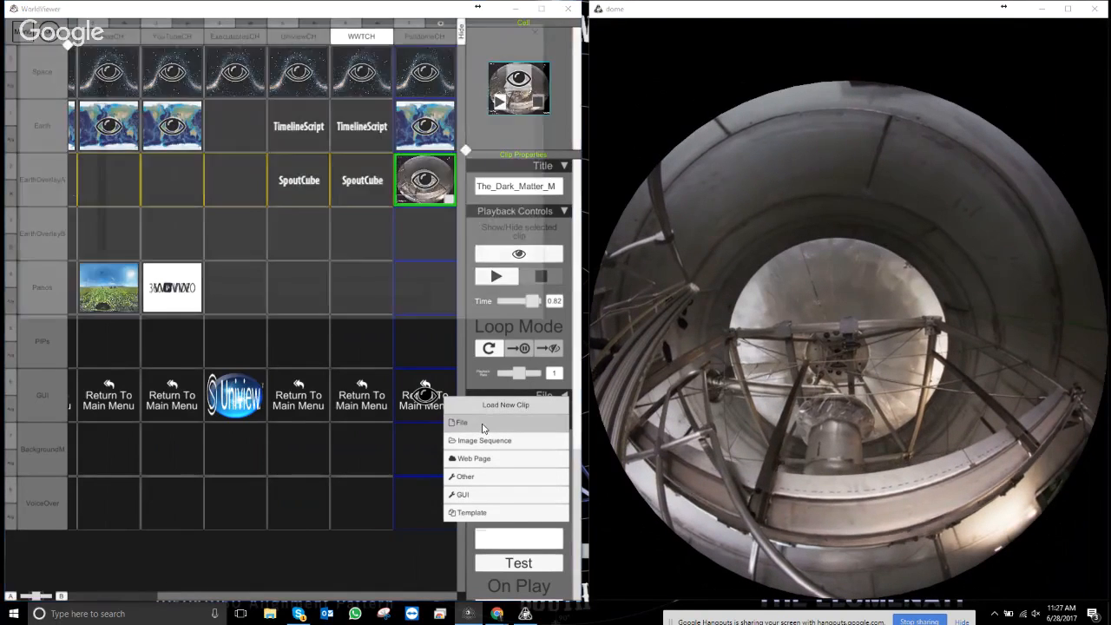
- Browse to Content/FlatMedia/Movies and pick the COSTA RICA IN 4K 60fps movie
scroll(173, 239, down, 2)
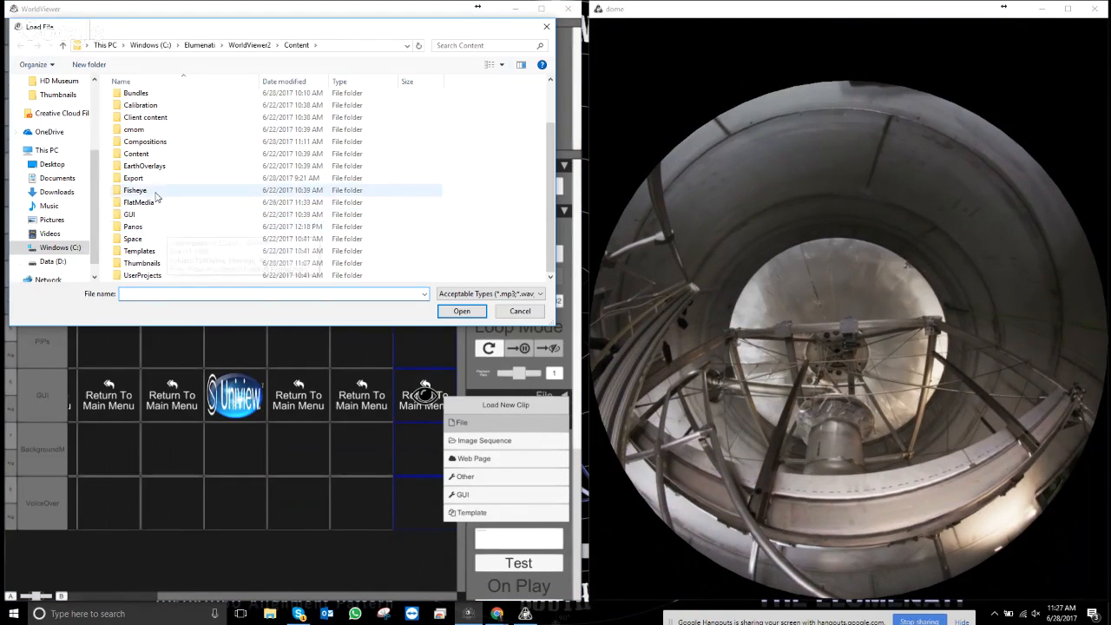
double_click(135, 228)
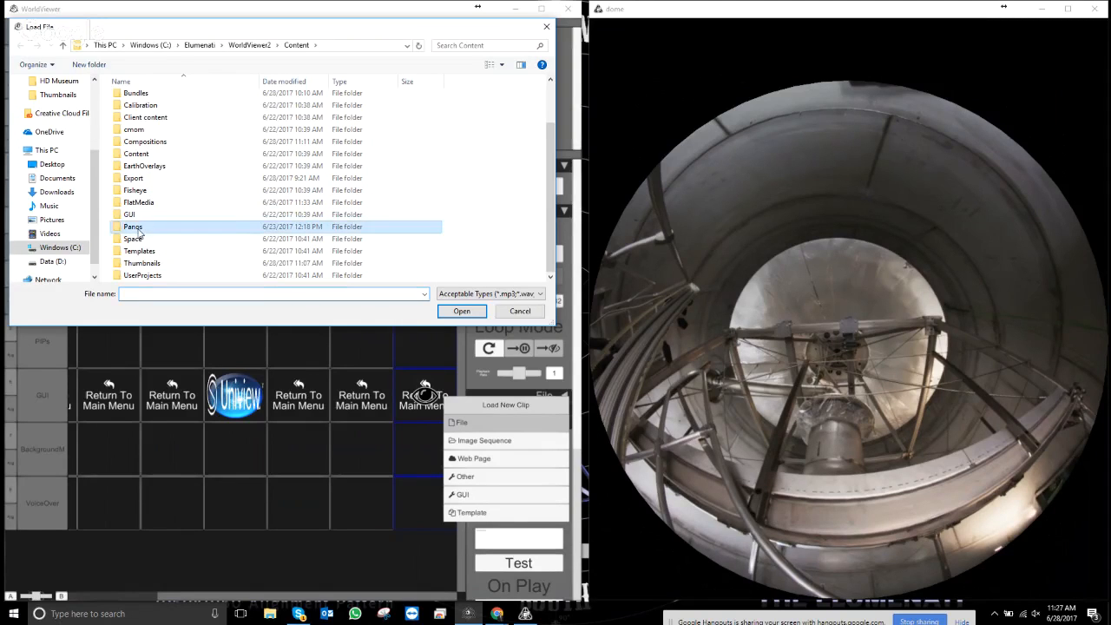
click(19, 47)
double_click(144, 251)
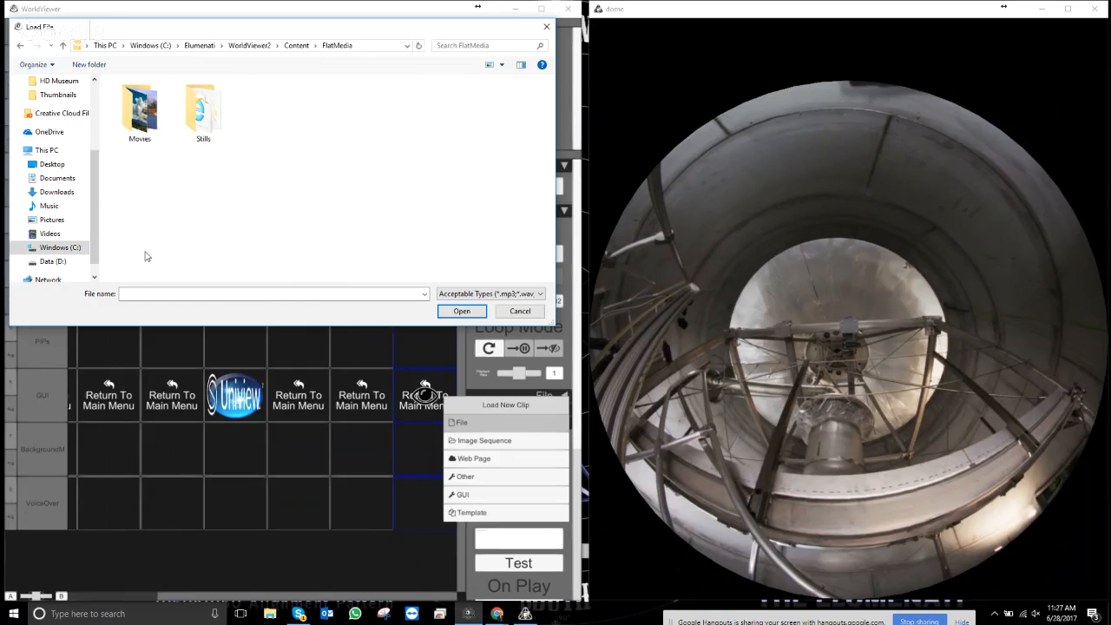
double_click(138, 108)
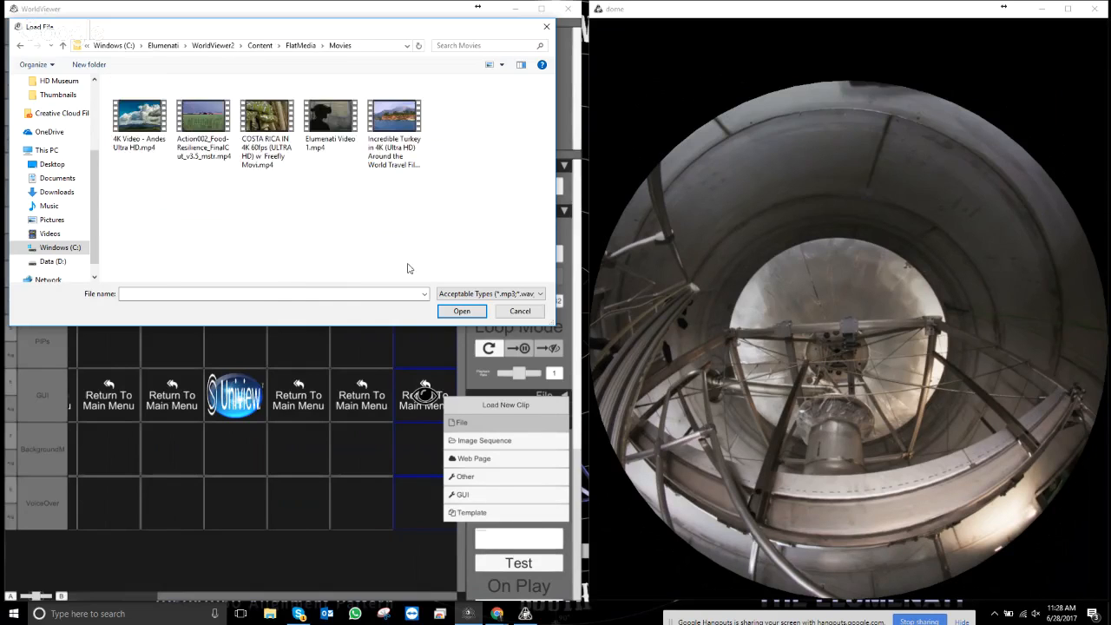
click(276, 119)
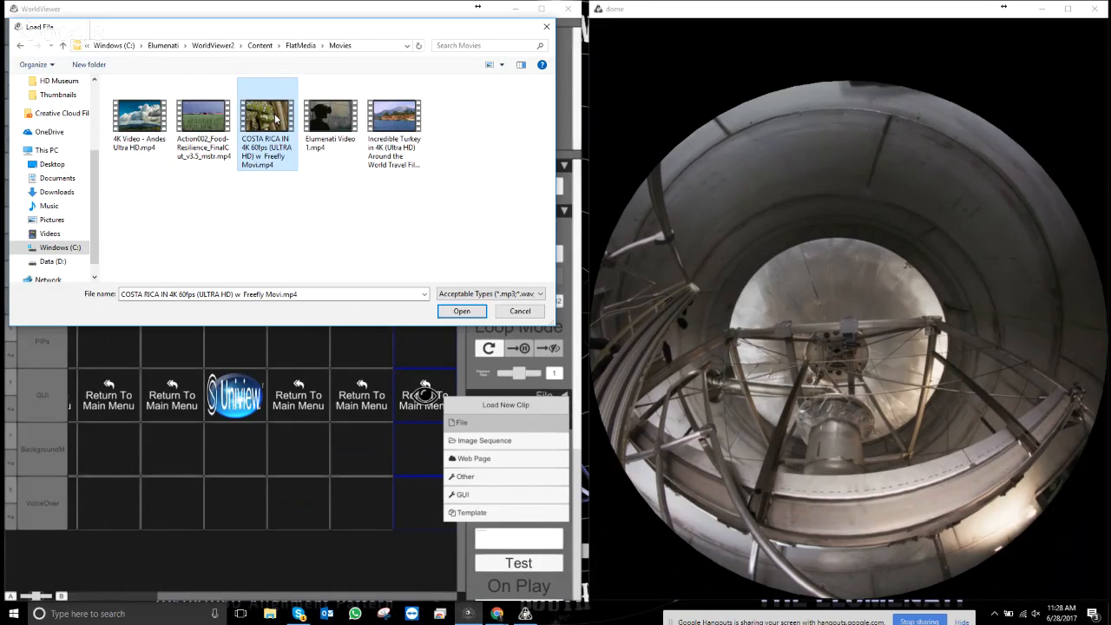
double_click(276, 119)
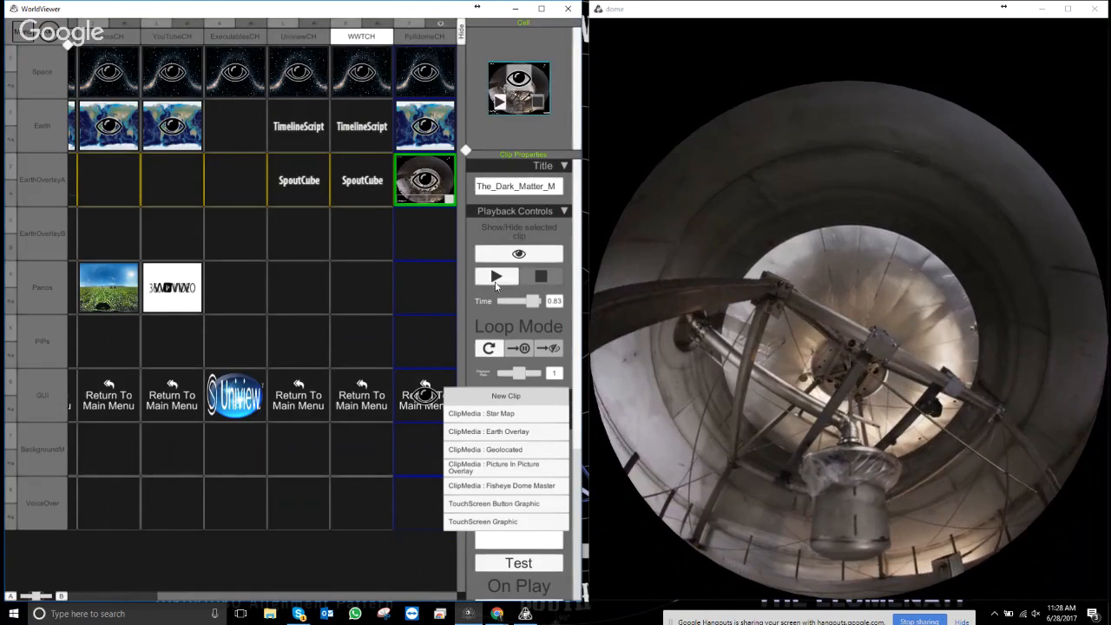
- Add the Costa Rica movie as ClipMedia : Picture In Picture Overlay and widen Clip Properties
click(508, 468)
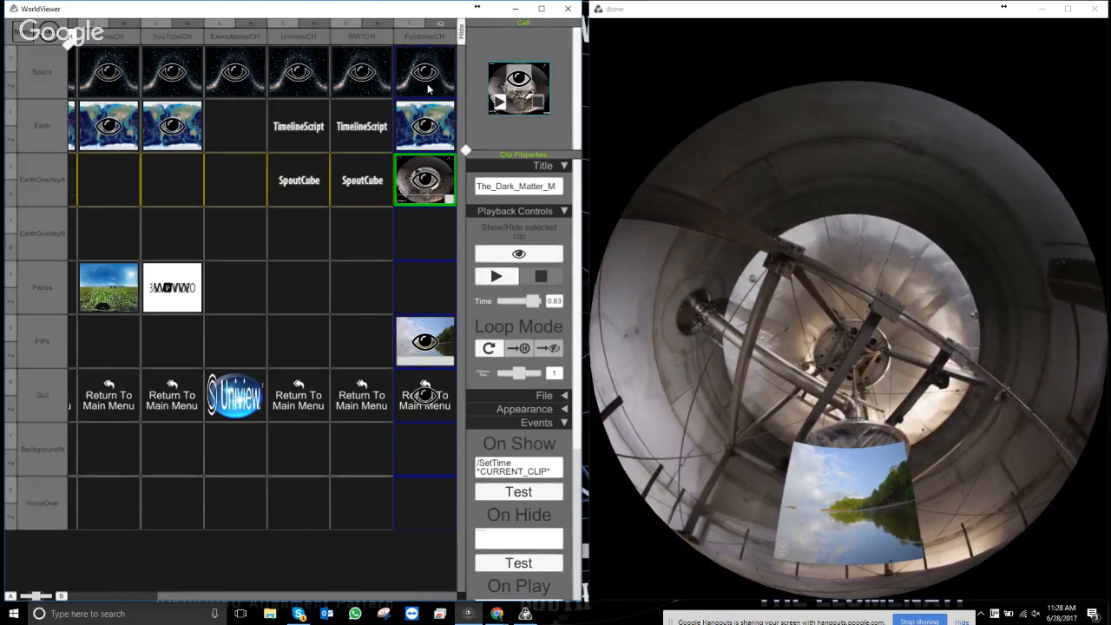
click(451, 359)
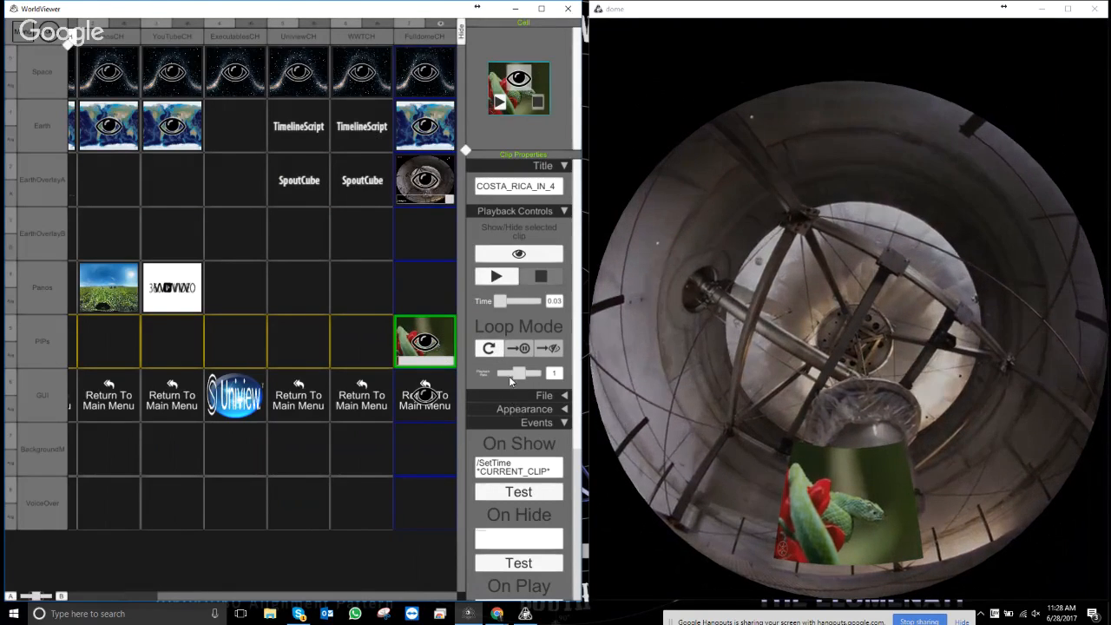
right_click(448, 337)
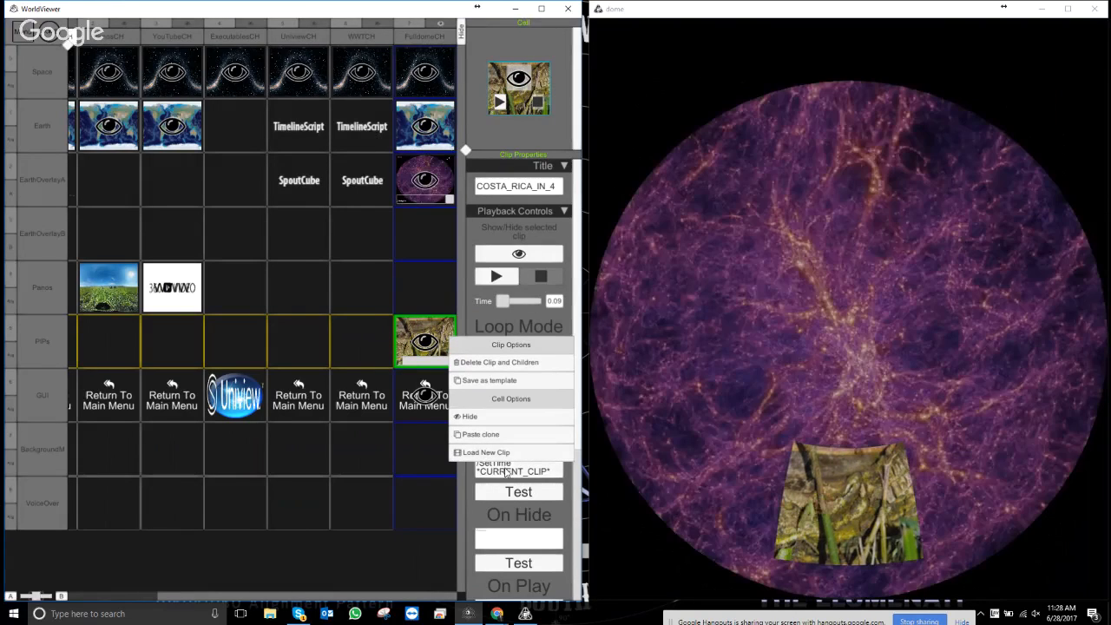
right_click(437, 339)
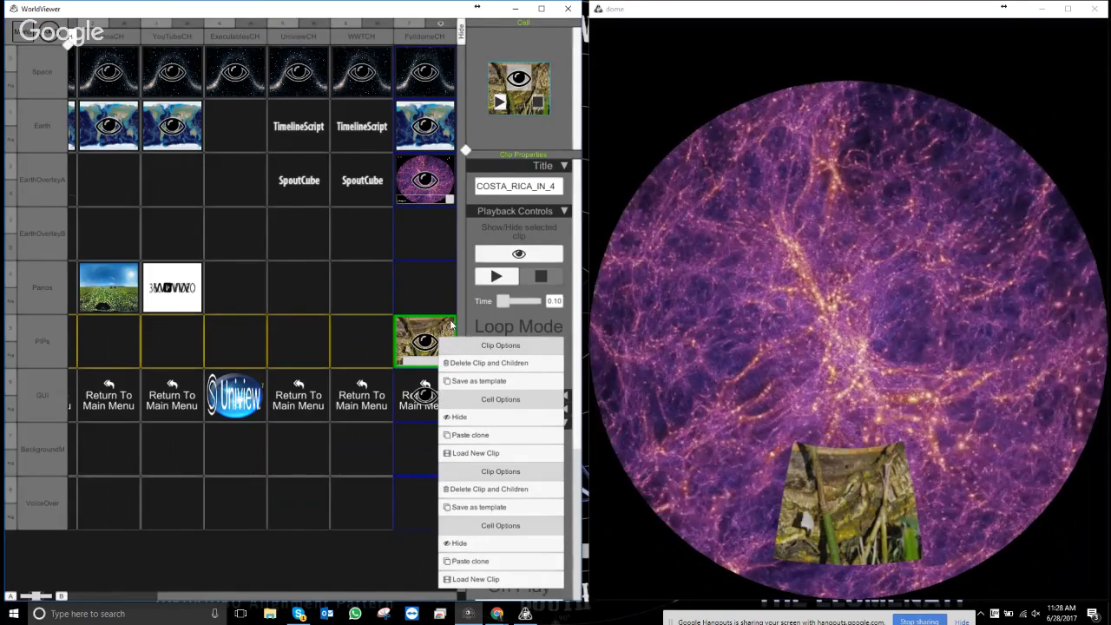
click(451, 325)
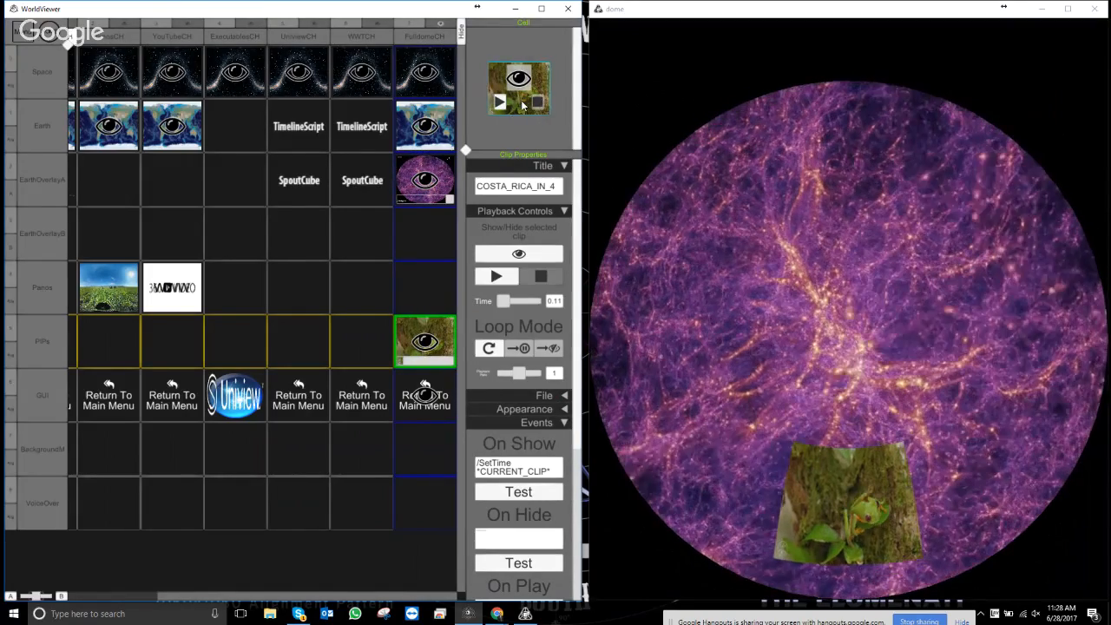
drag(463, 130, 184, 73)
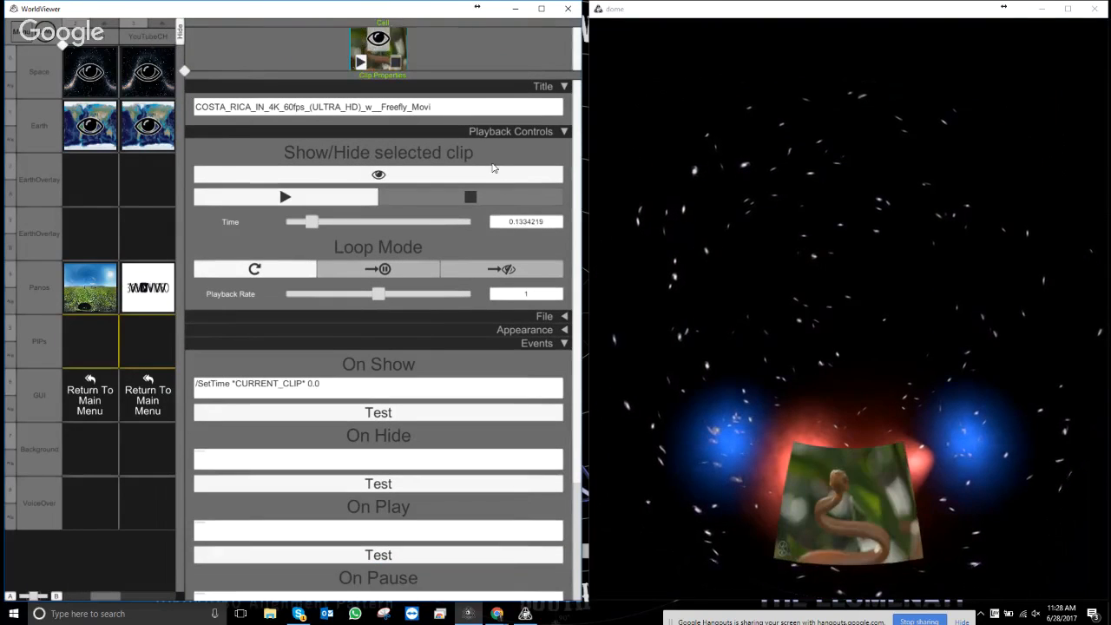
- Under Appearance > Area, resize the Costa Rica overlay rectangle wider and taller on the dome
scroll(559, 187, down, 3)
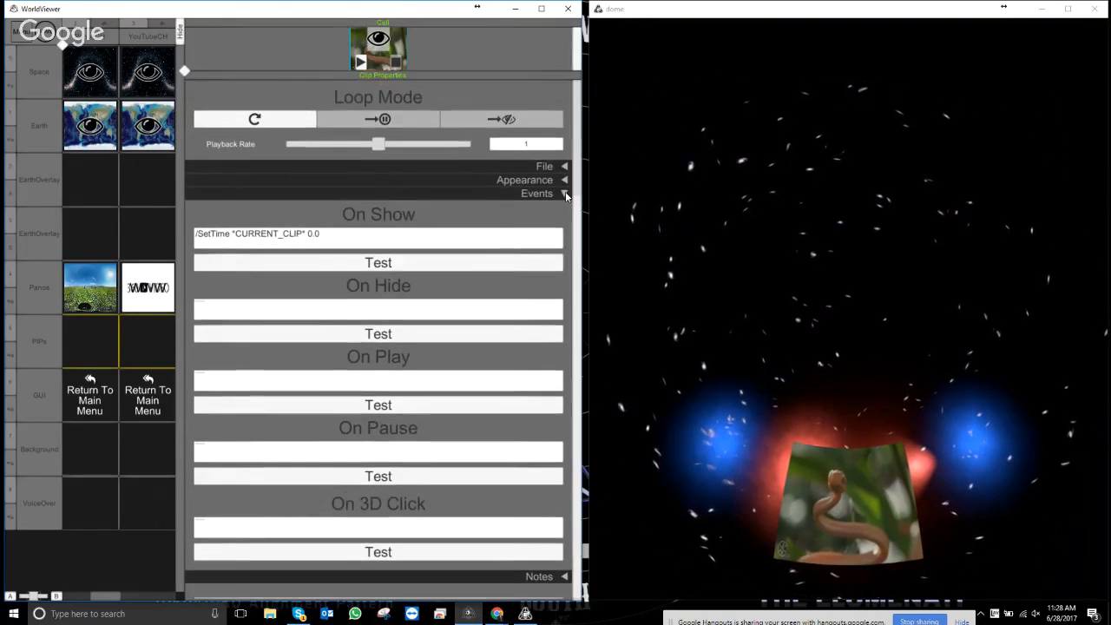
click(564, 193)
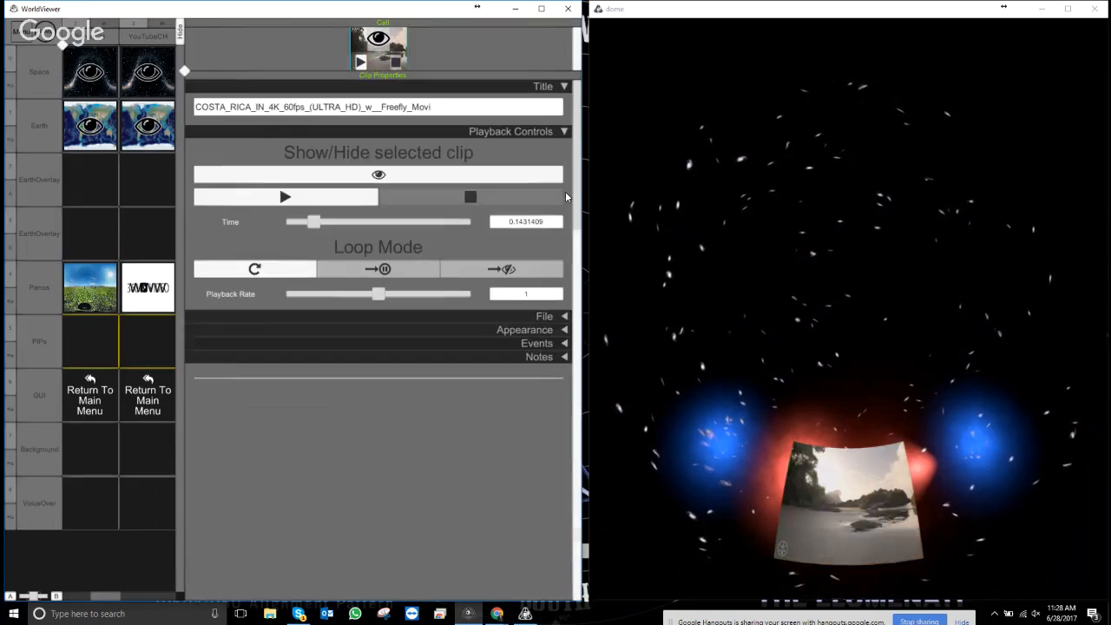
click(564, 331)
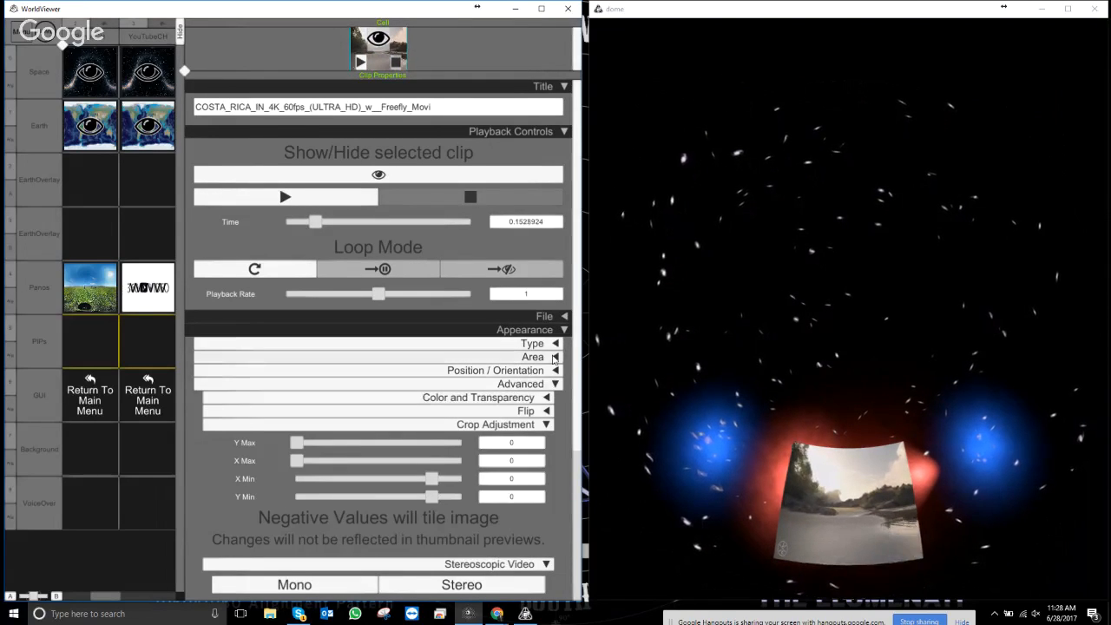
click(555, 357)
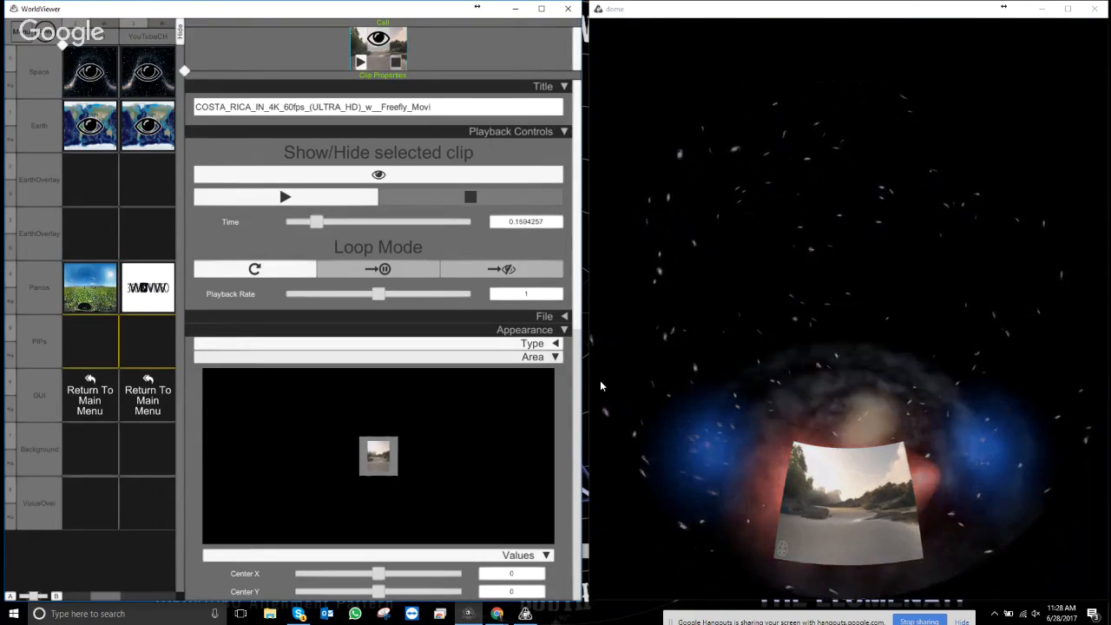
scroll(553, 457, down, 5)
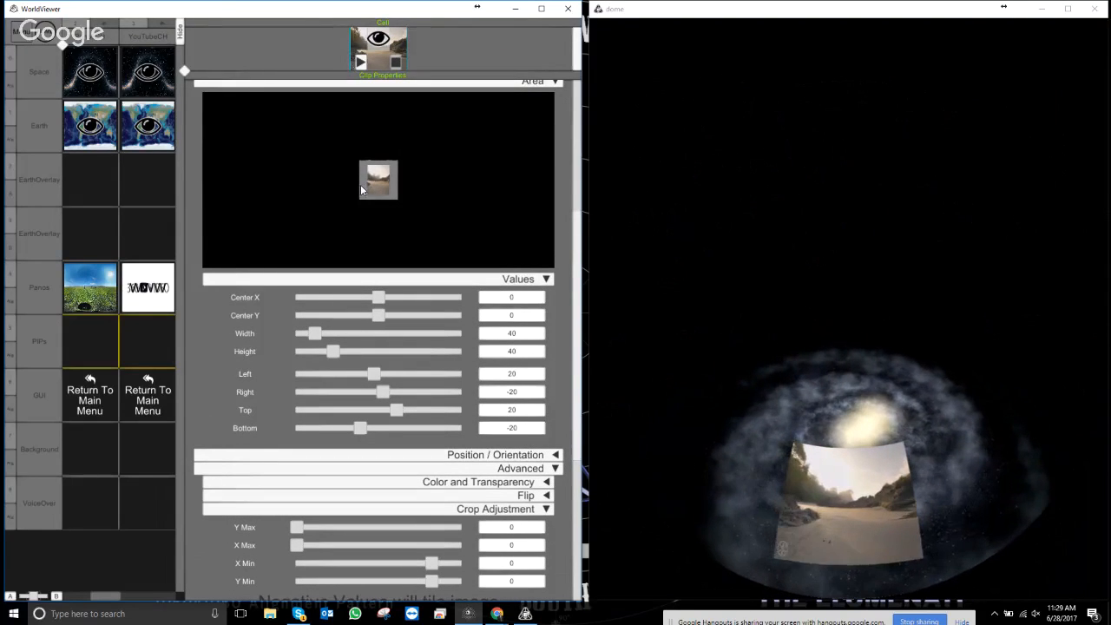
drag(360, 184, 429, 193)
drag(374, 162, 355, 191)
drag(424, 188, 367, 179)
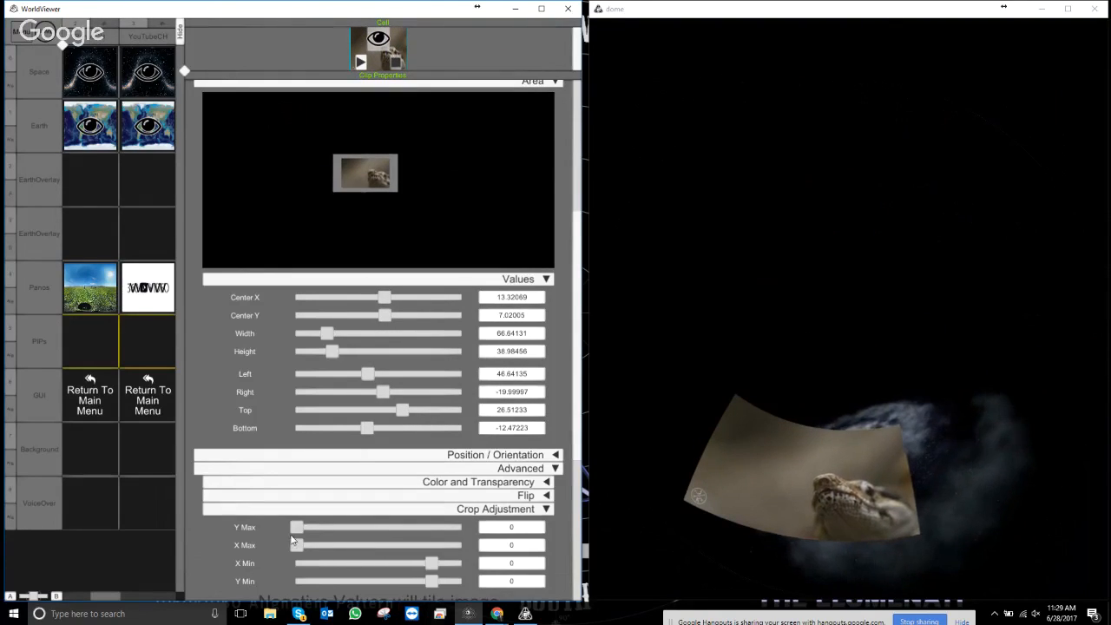
- Reduce the overlay's Y Max crop and raise its X Min crop
drag(316, 529, 296, 527)
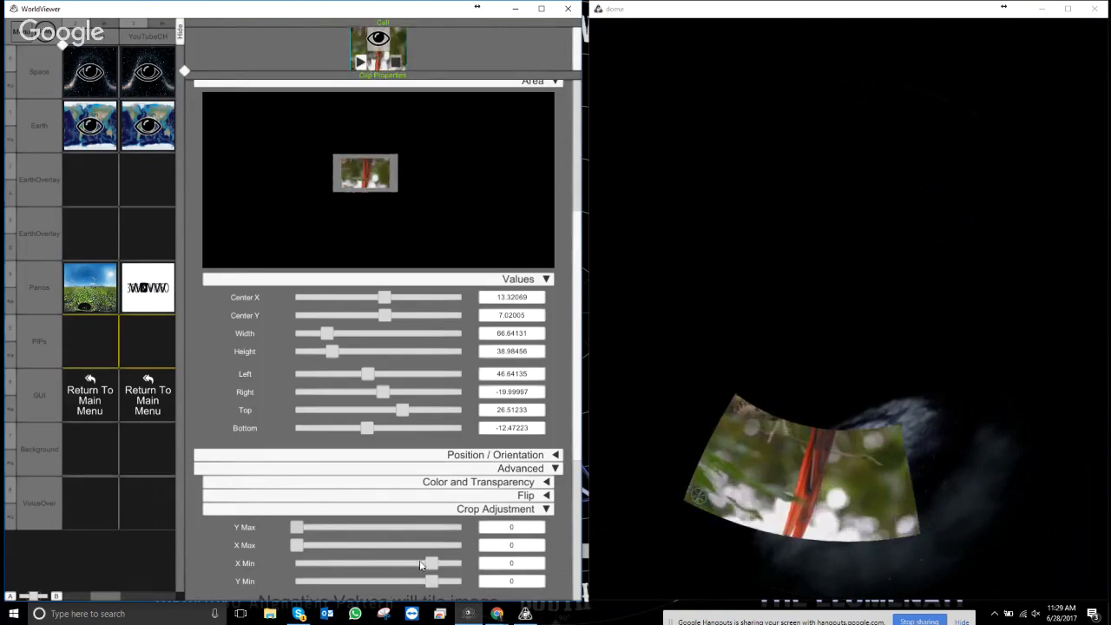
drag(436, 565, 461, 564)
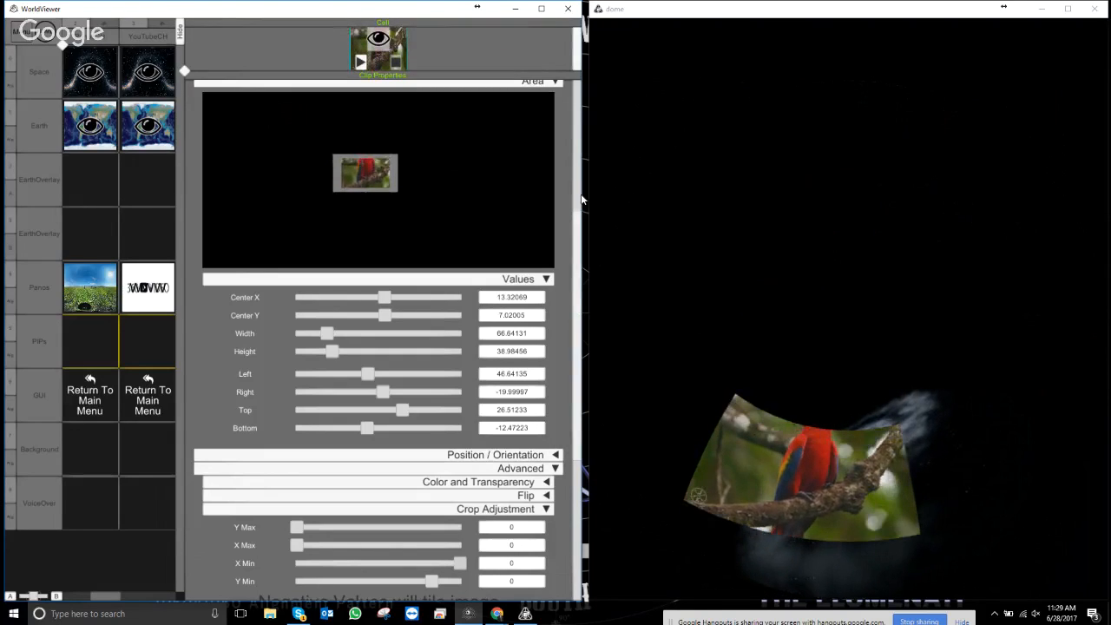
drag(578, 328, 583, 498)
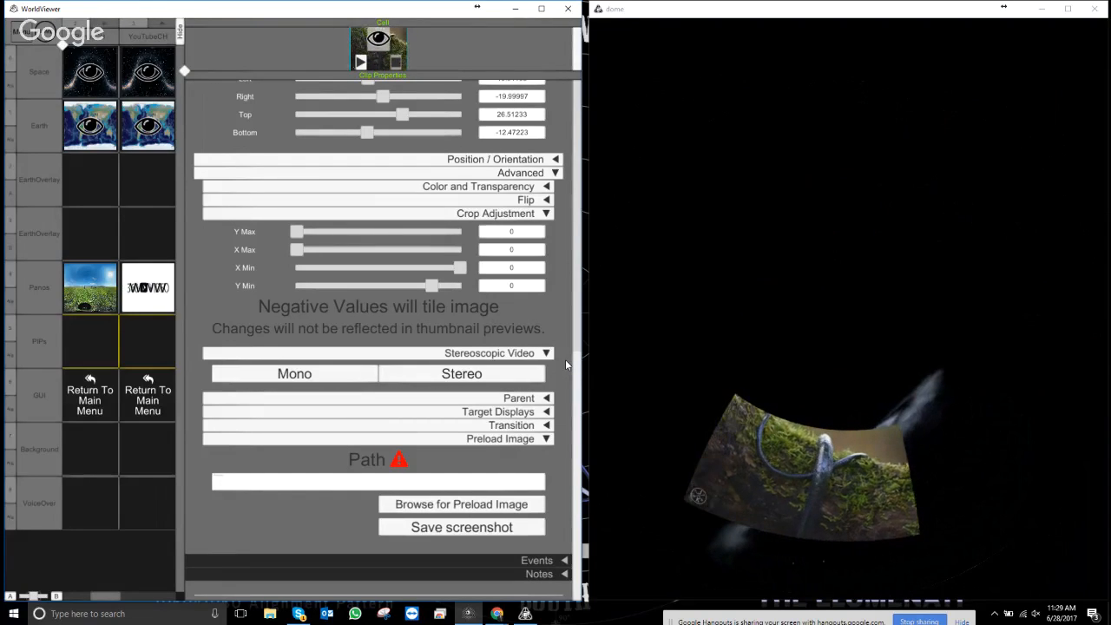
- Expand the Costa Rica clip's Target Displays settings
click(547, 411)
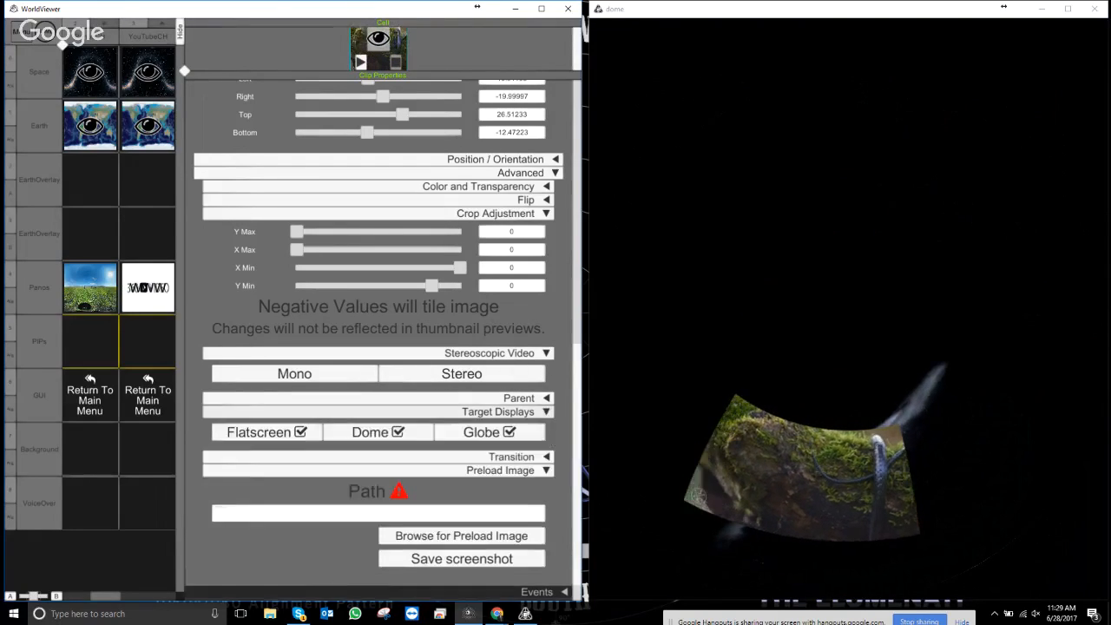
right_click(582, 613)
click(548, 330)
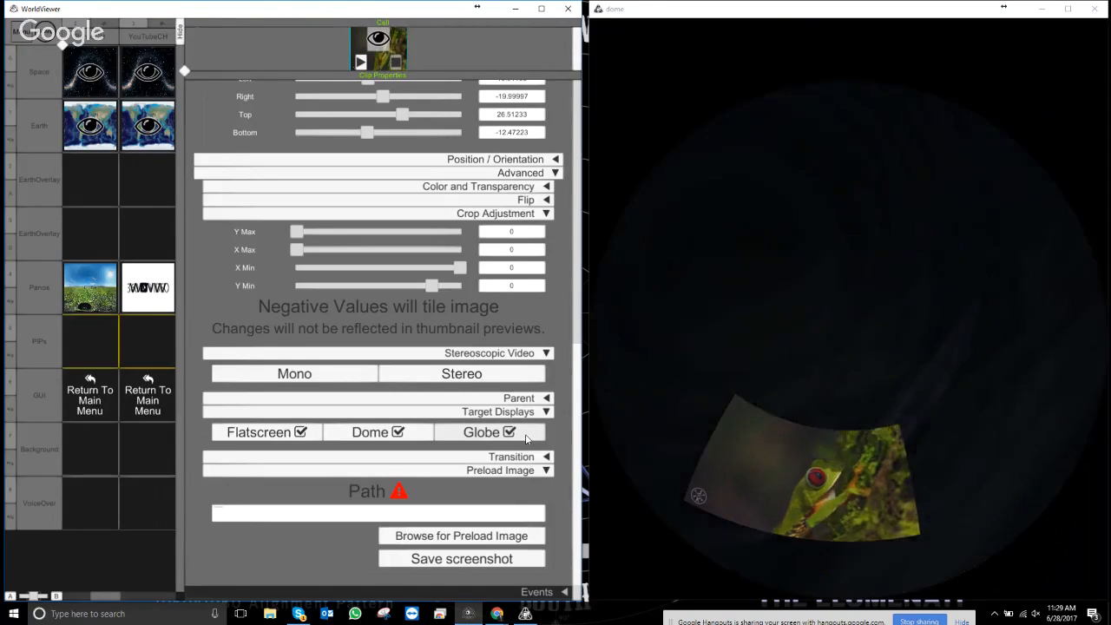
- Return to the main menu so the dome shows Earth, then reopen the editor and select the Earth clip
key(Escape)
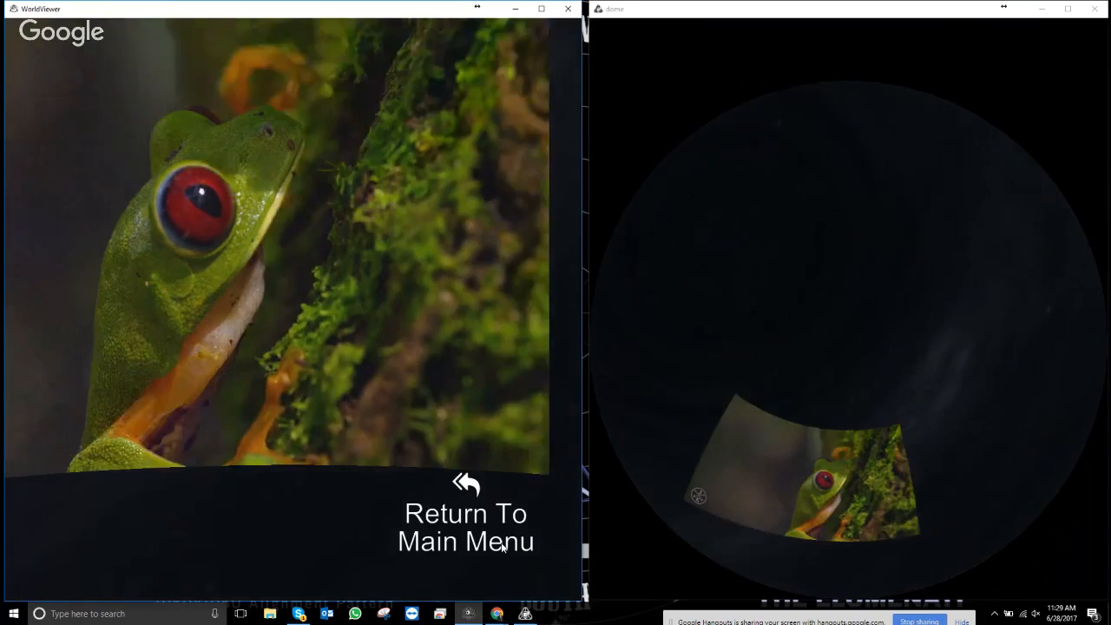
click(462, 501)
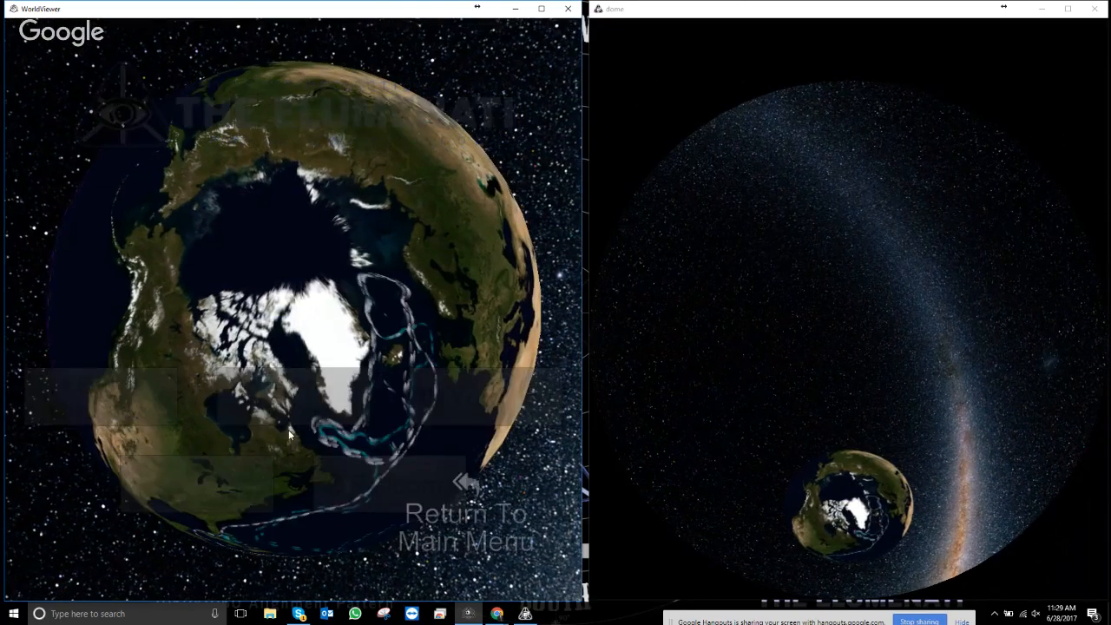
click(464, 488)
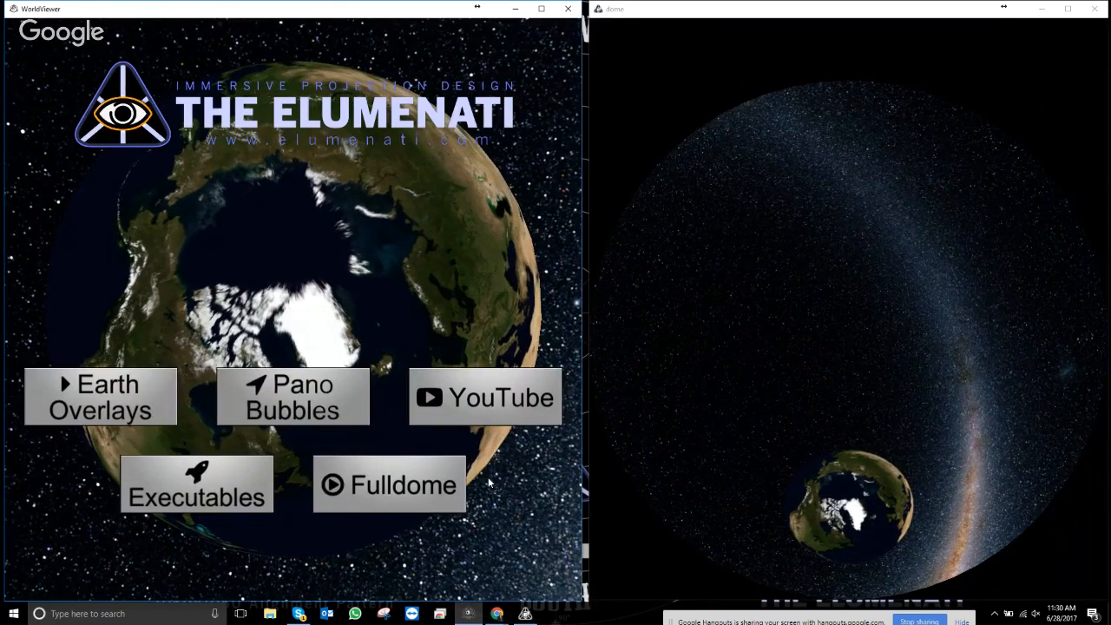
key(Escape)
click(106, 37)
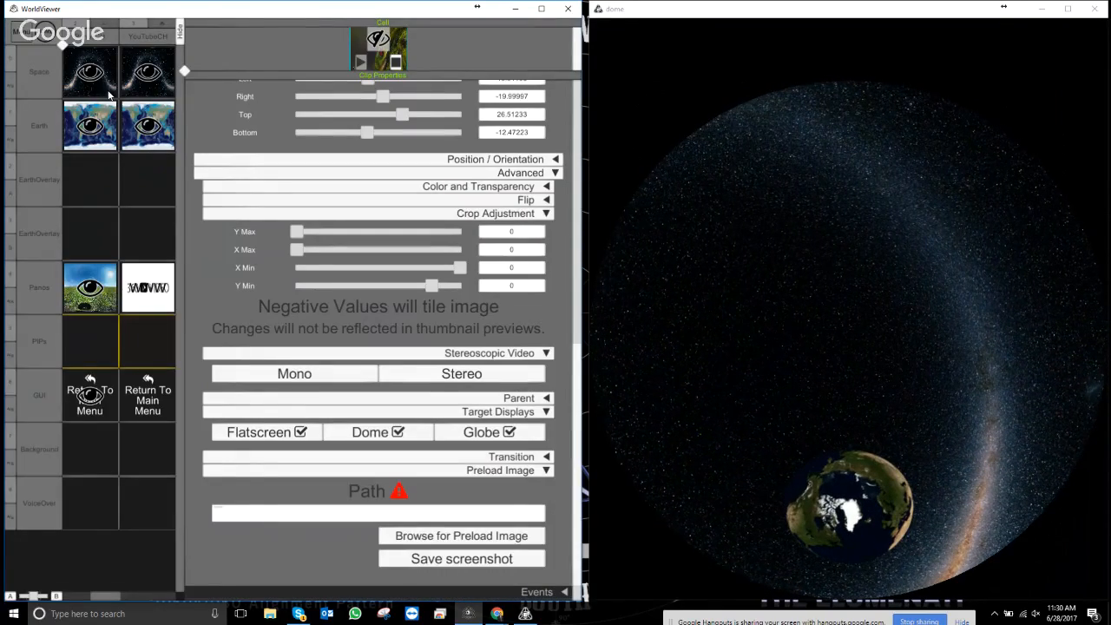
- Show all eight columns, activate EarthOverlays, make its Thermo clip visible, then hide the editor
click(94, 126)
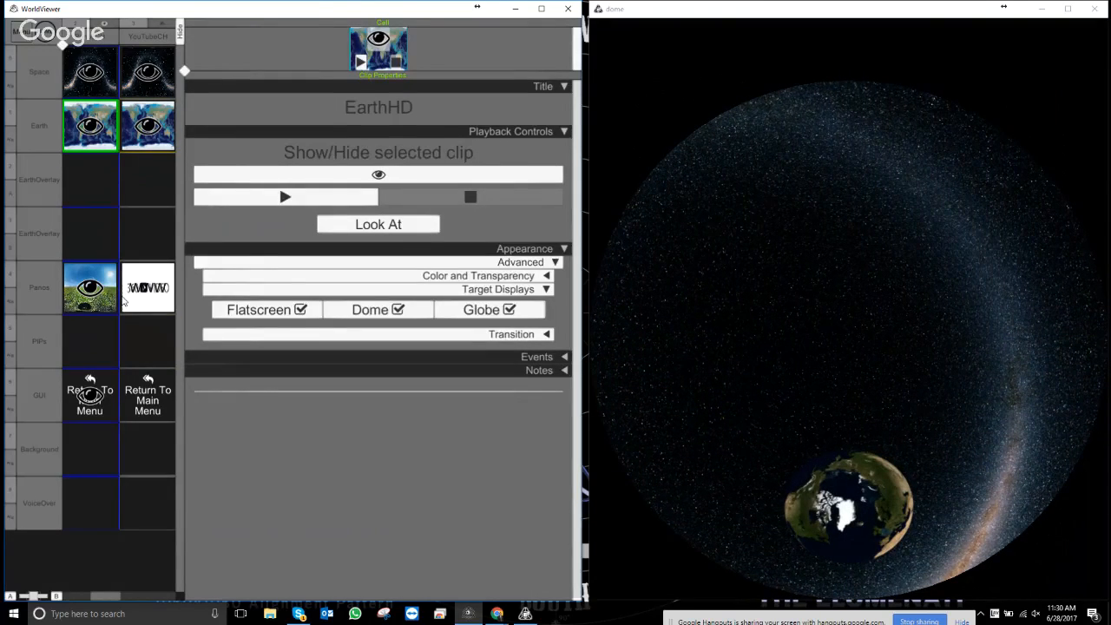
click(149, 295)
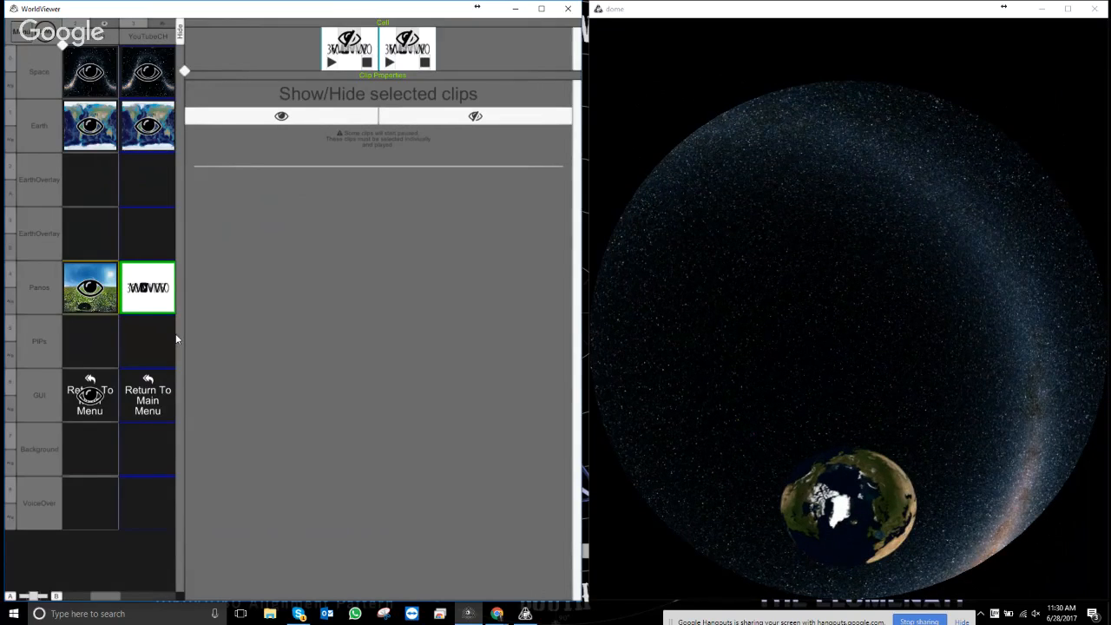
click(185, 69)
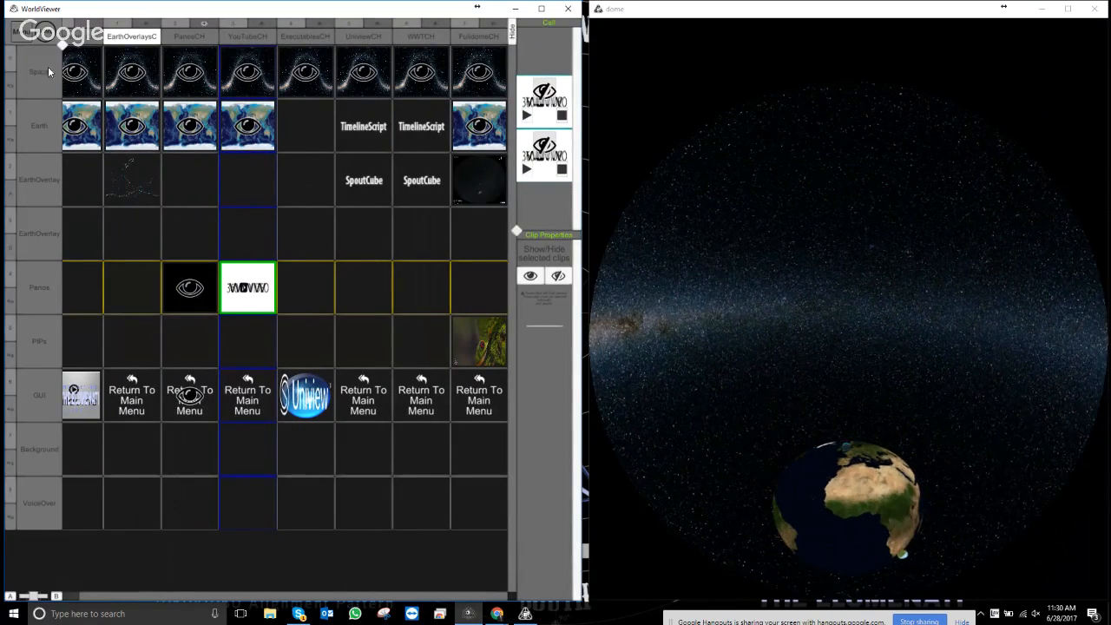
click(143, 24)
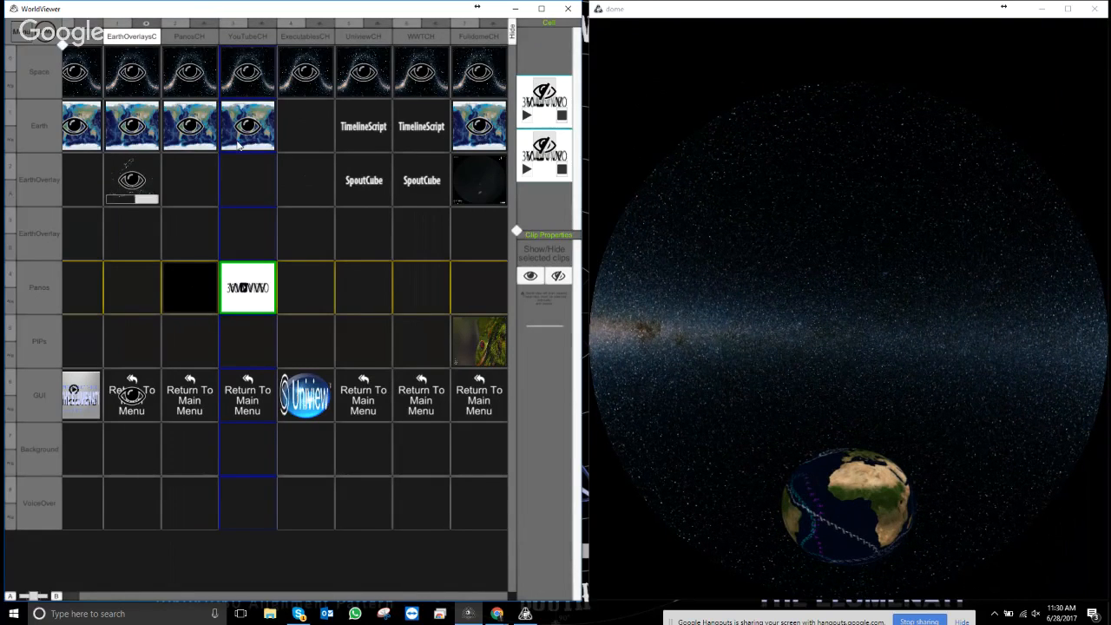
click(128, 183)
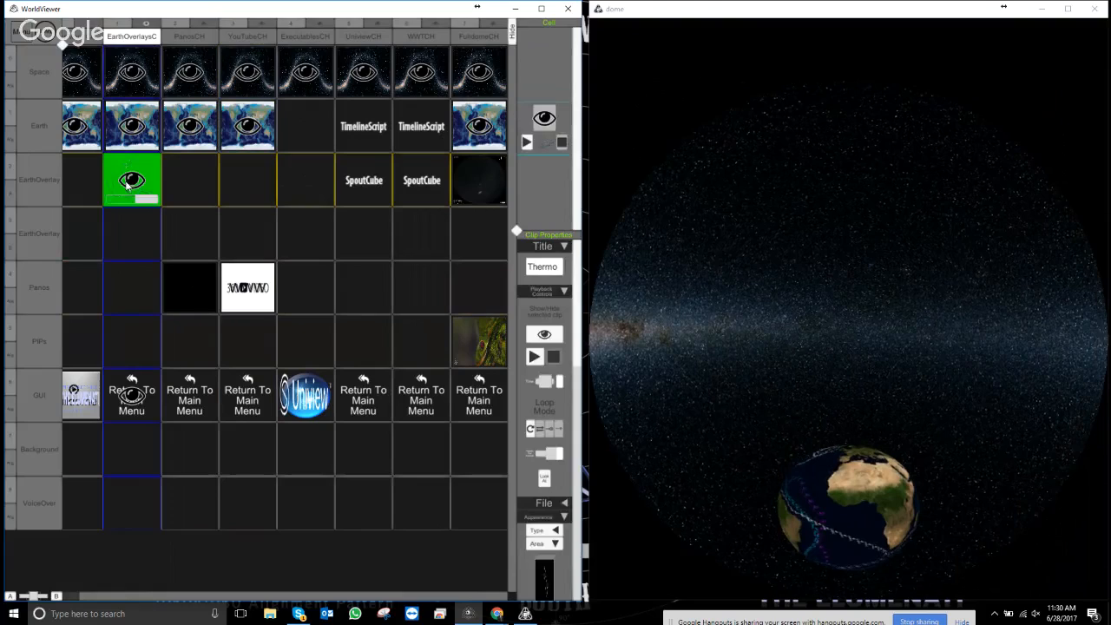
click(540, 120)
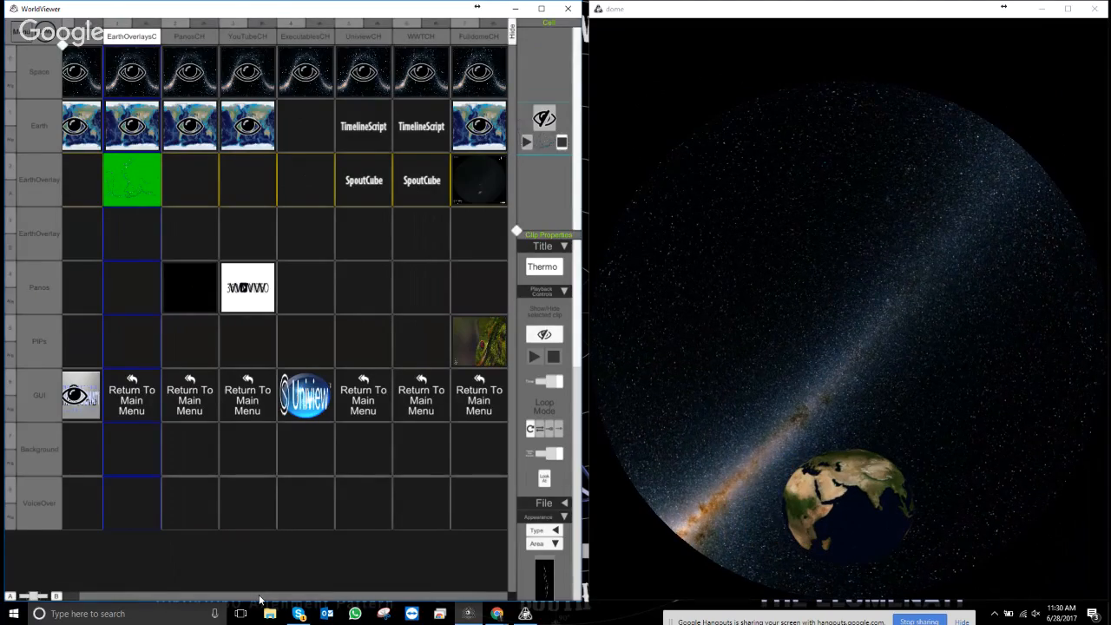
key(Escape)
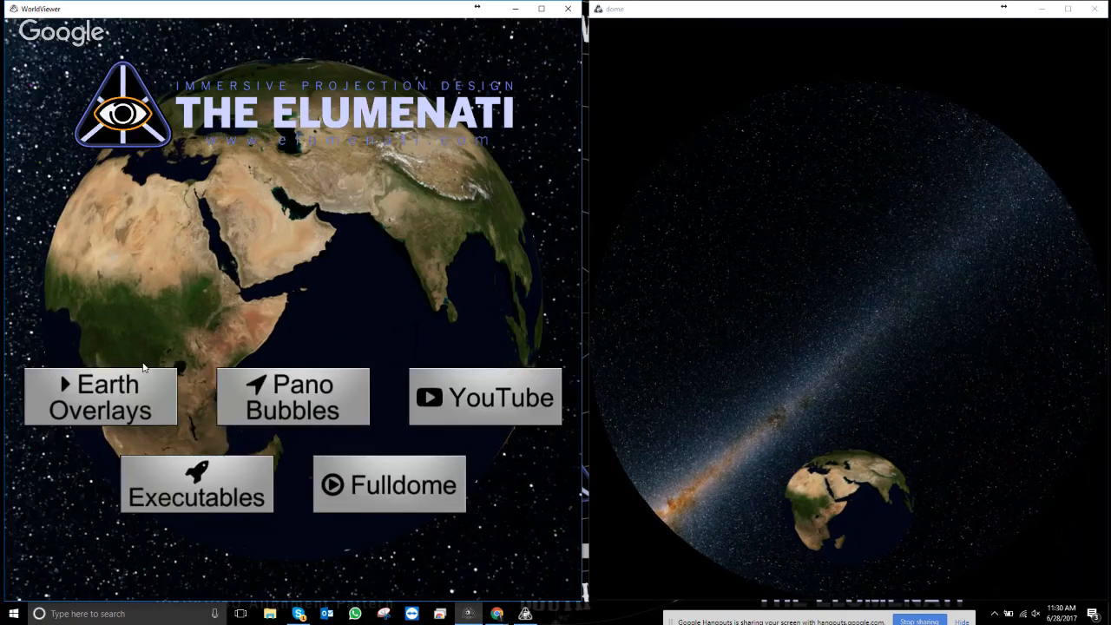
- Preview the Earth Overlays and YouTube pages, return to the main menu, and reposition the window
click(238, 500)
click(414, 499)
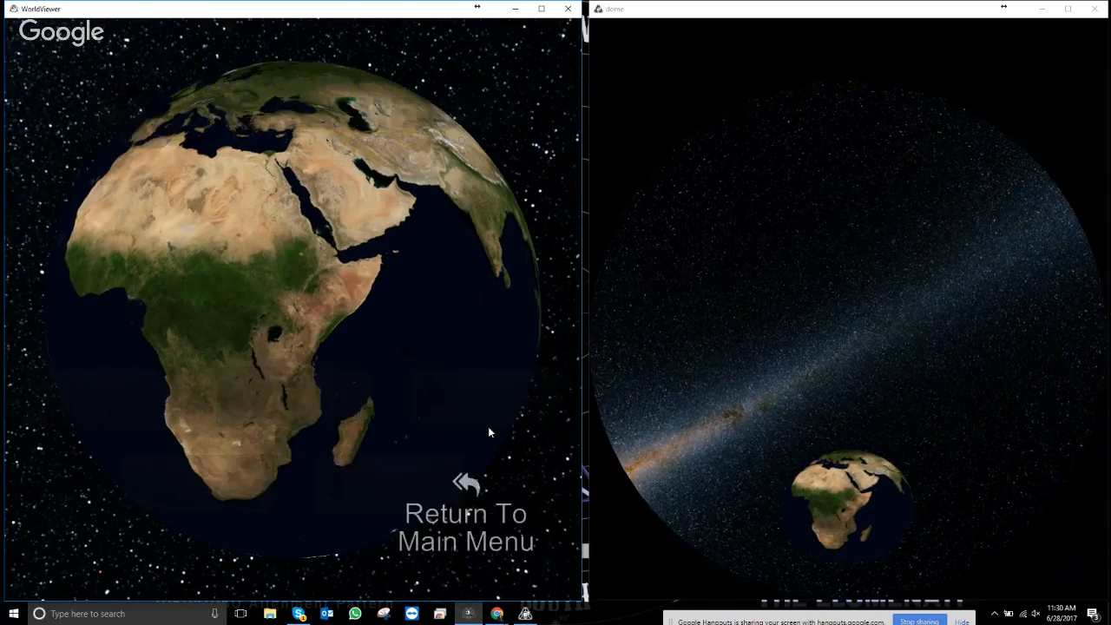
click(467, 489)
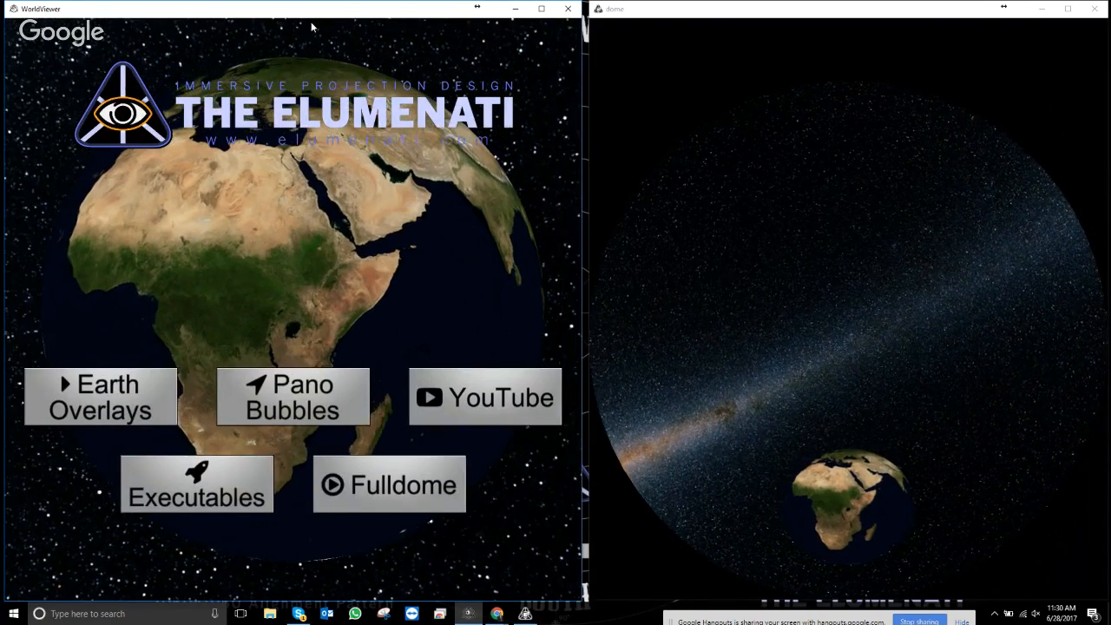
drag(306, 11, 392, 41)
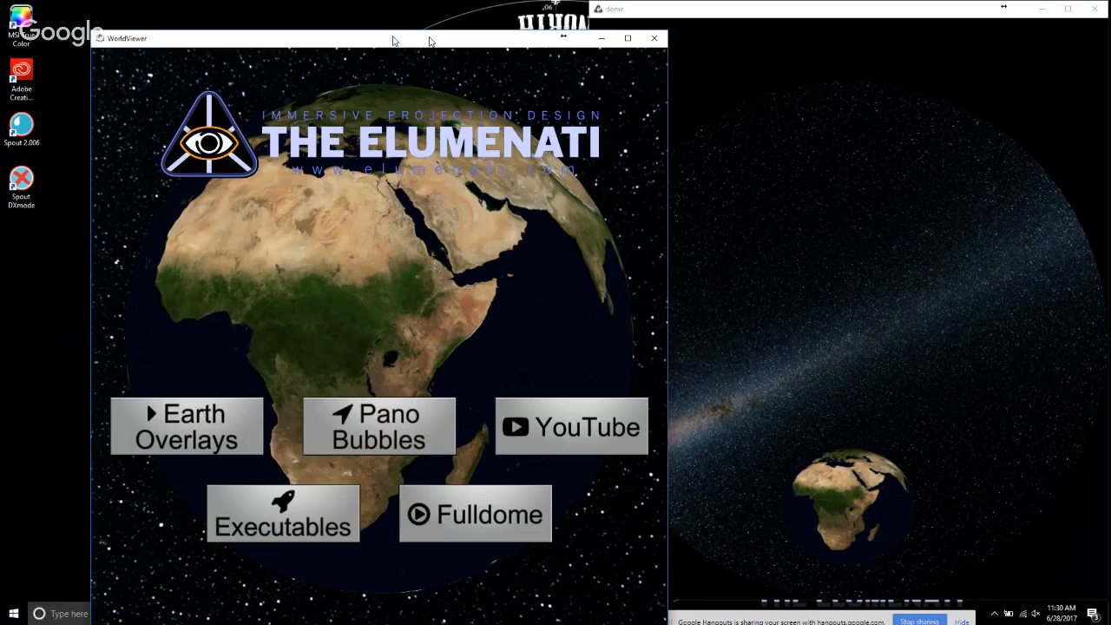
drag(393, 40, 375, 9)
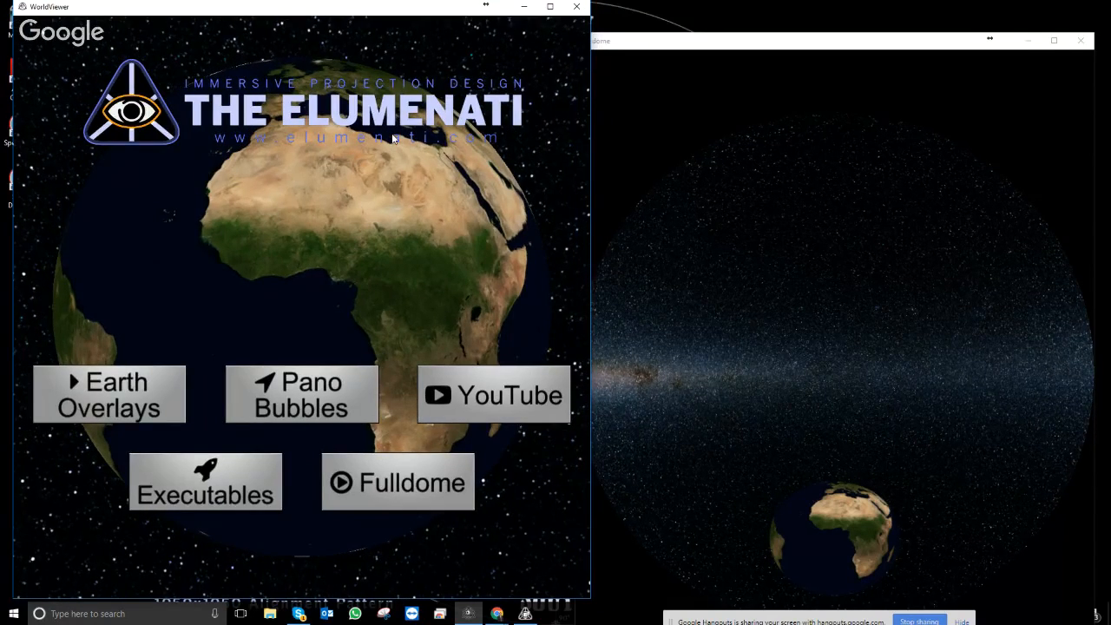
key(Escape)
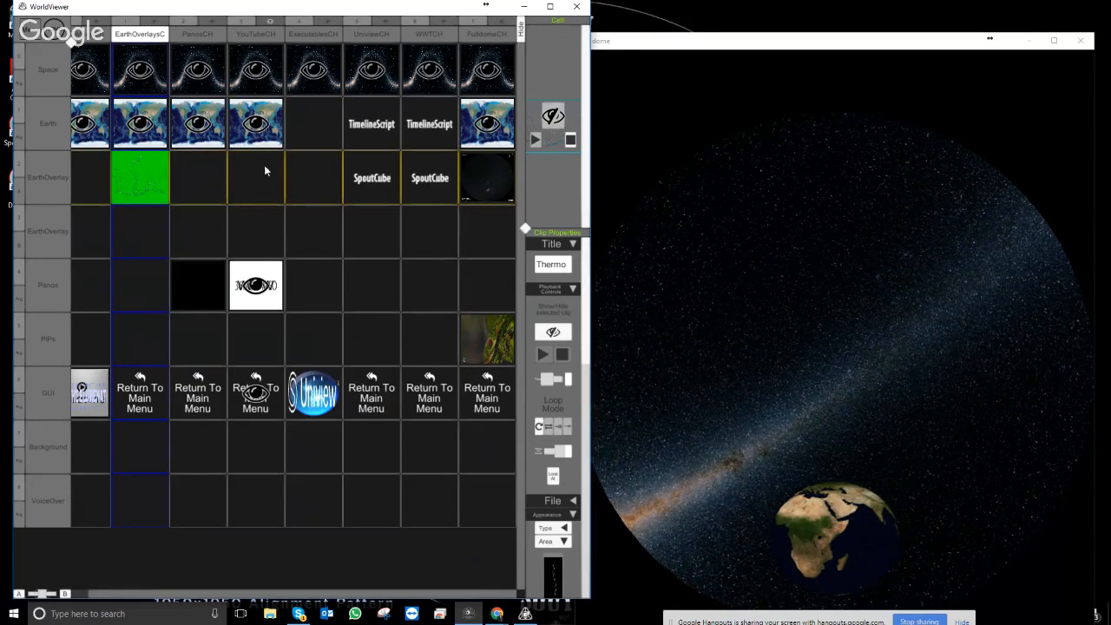
- Bring up the cell options for the Panos clip in the YouTubeCH column
right_click(266, 343)
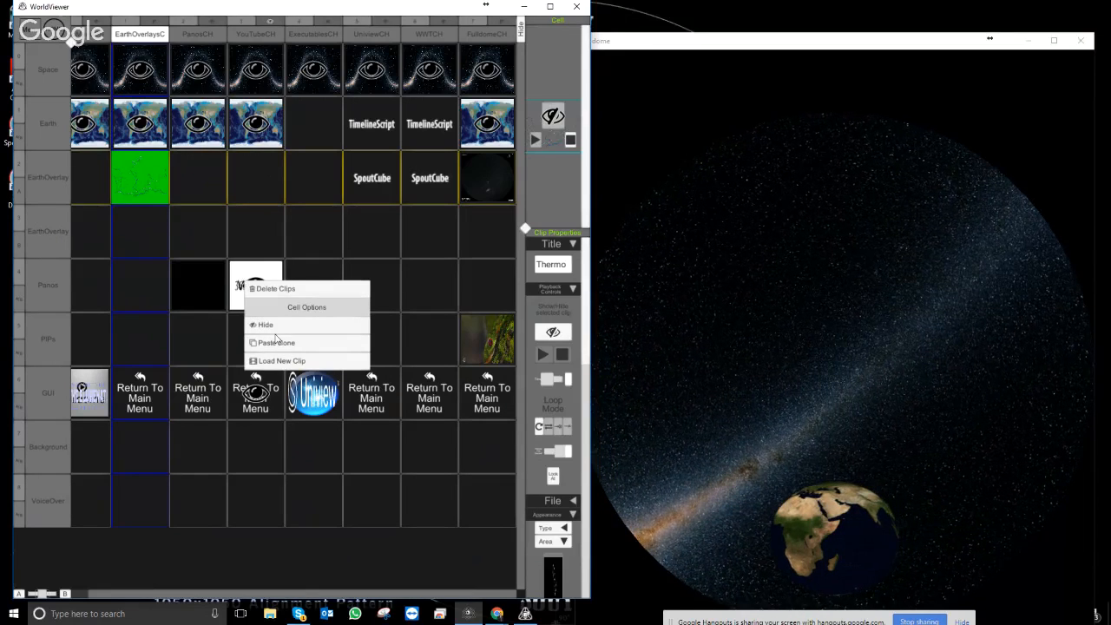
- Load the System > ClipStreetView GoogleStreetView_Panobubble template into the YouTubeCH Panos cell and widen the properties panel
click(276, 360)
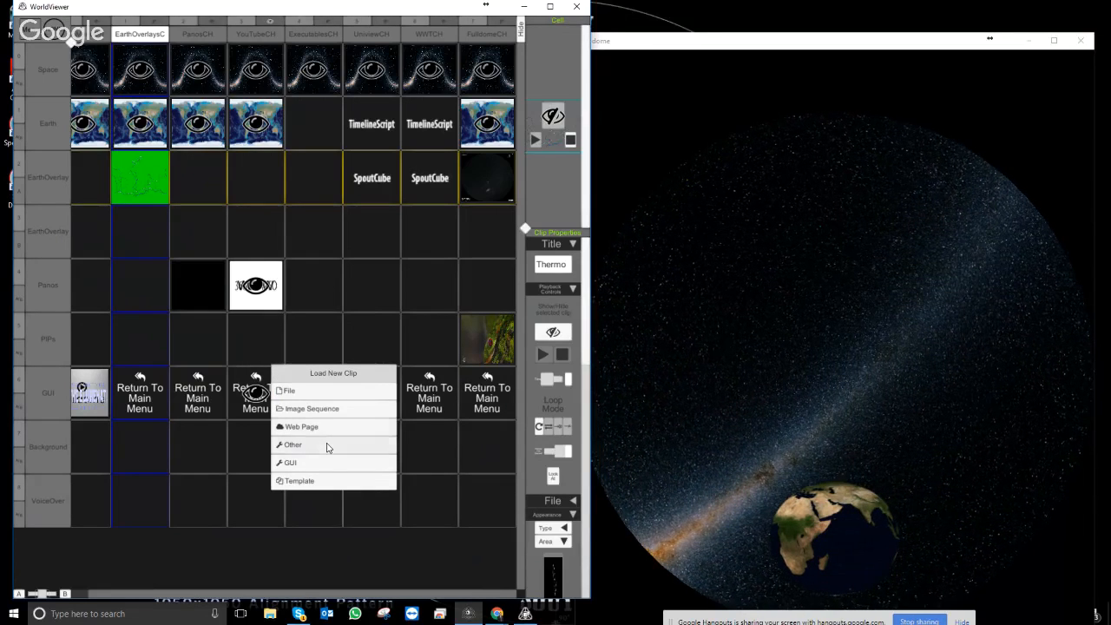
click(300, 481)
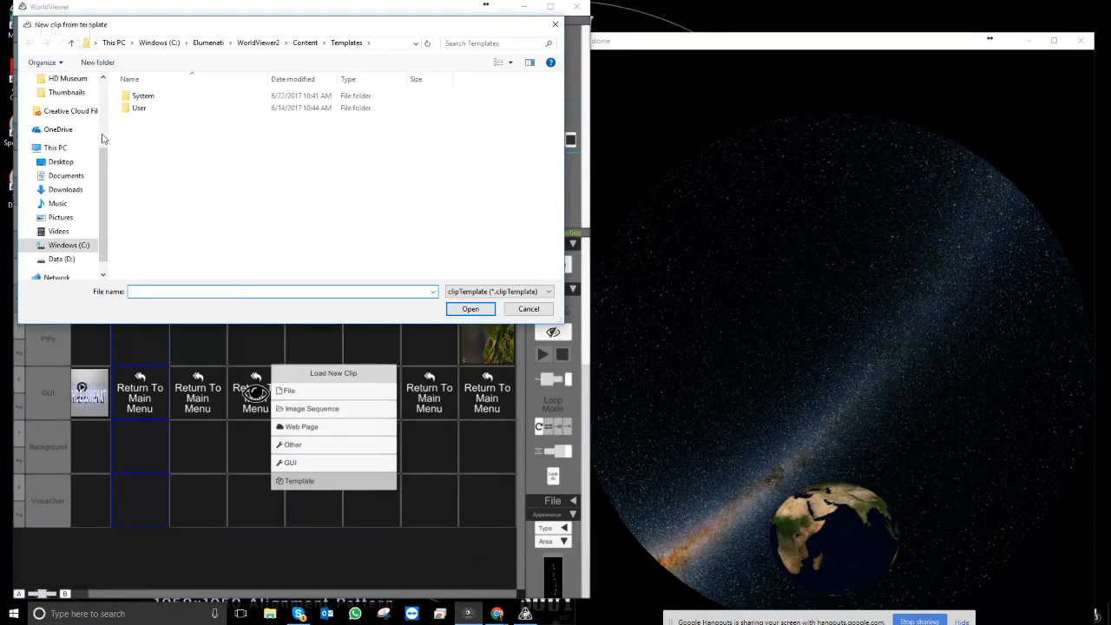
double_click(143, 96)
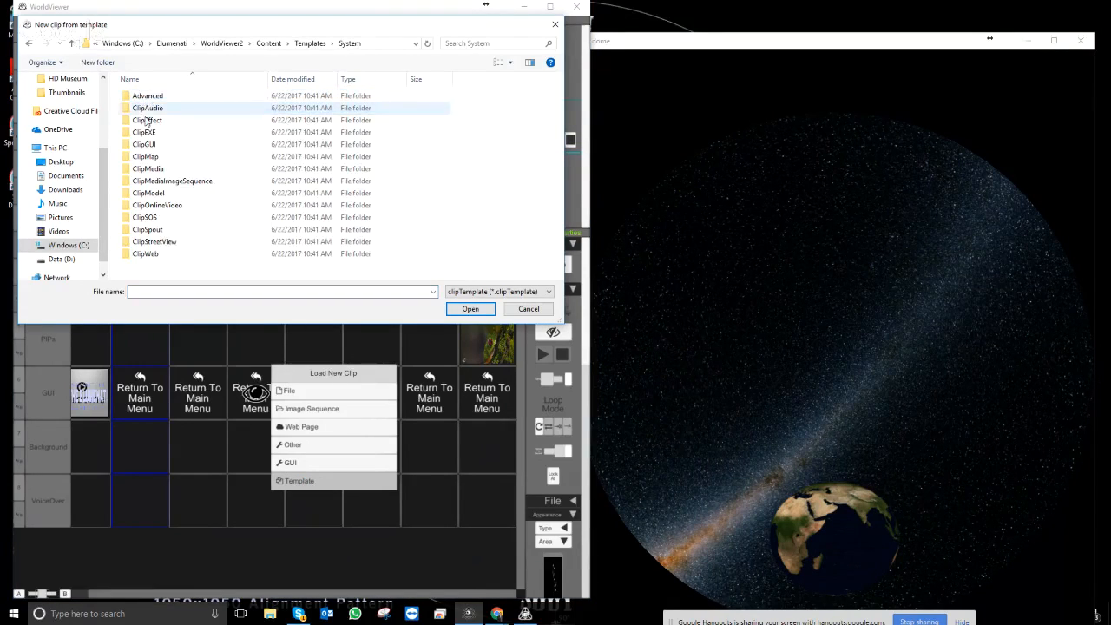
double_click(156, 243)
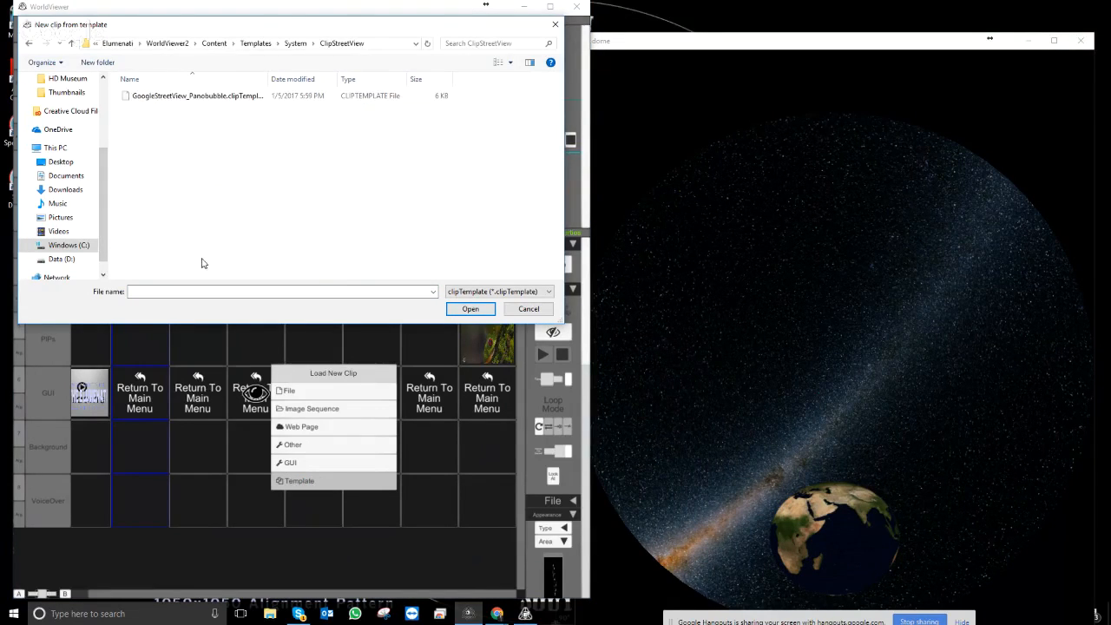
double_click(163, 97)
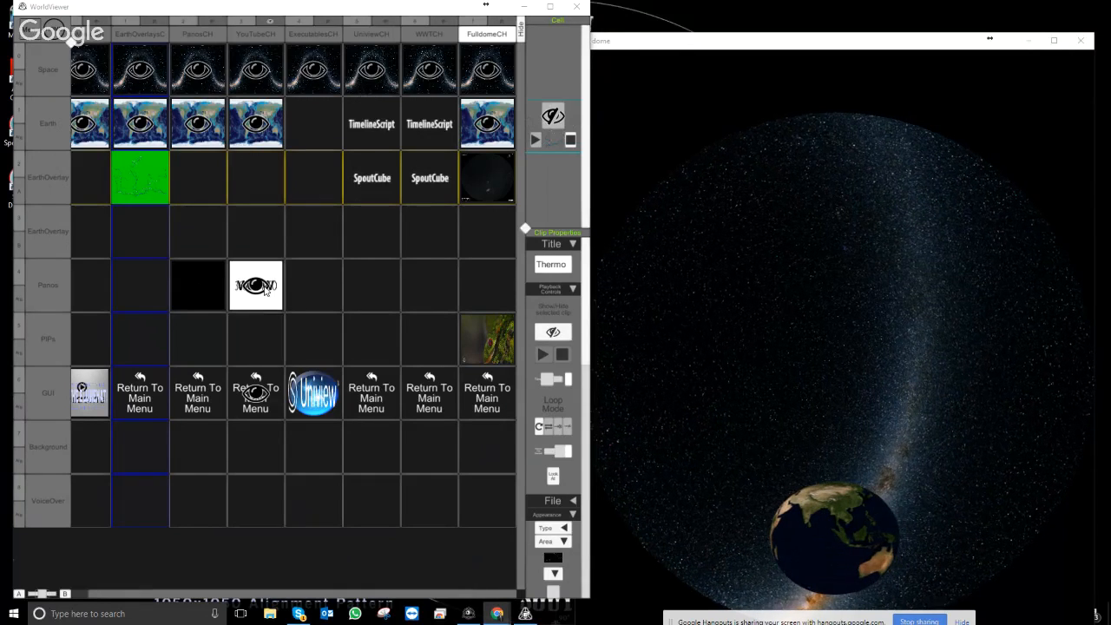
click(267, 291)
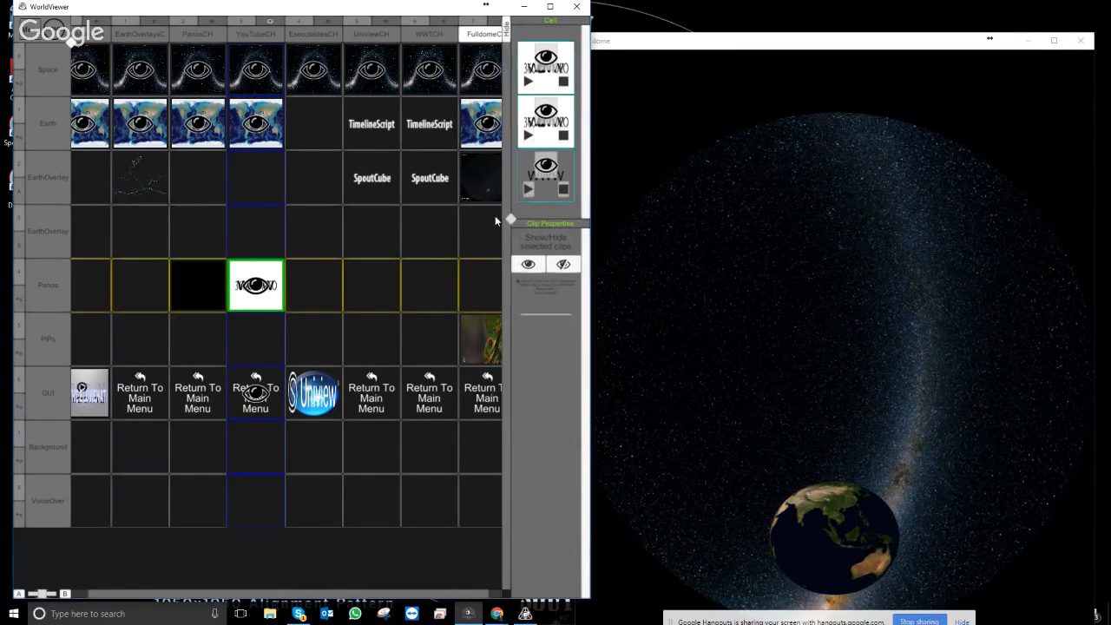
drag(510, 219, 405, 177)
- Set the Street View clip's location to Bell Museum of Natural History, Minneapolis MN (44.97783, -93.2334) and fly there
click(559, 121)
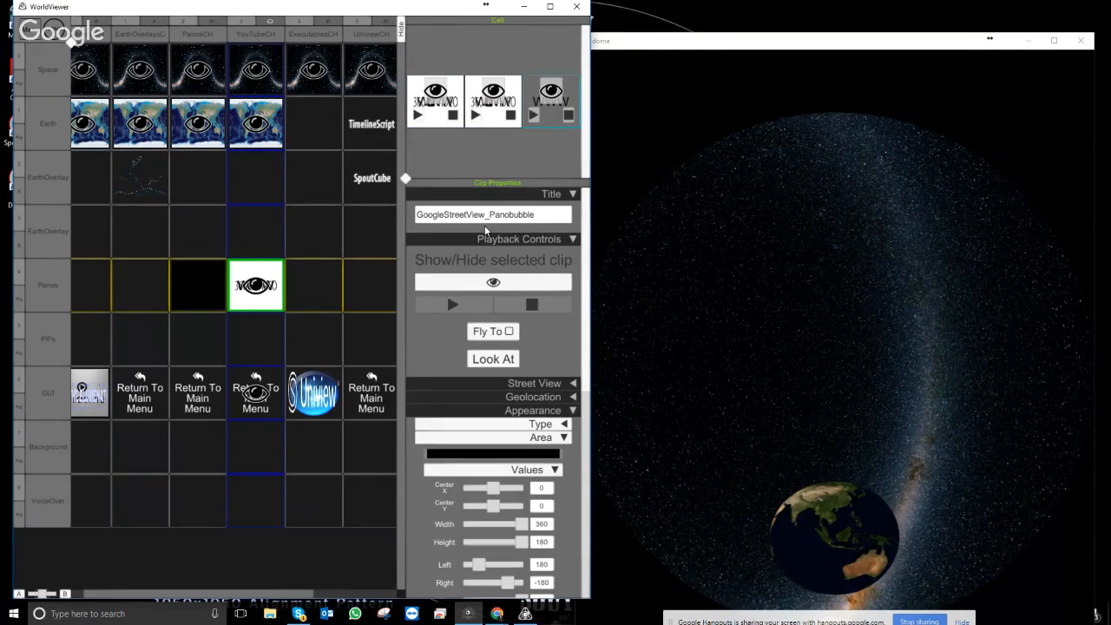
click(573, 384)
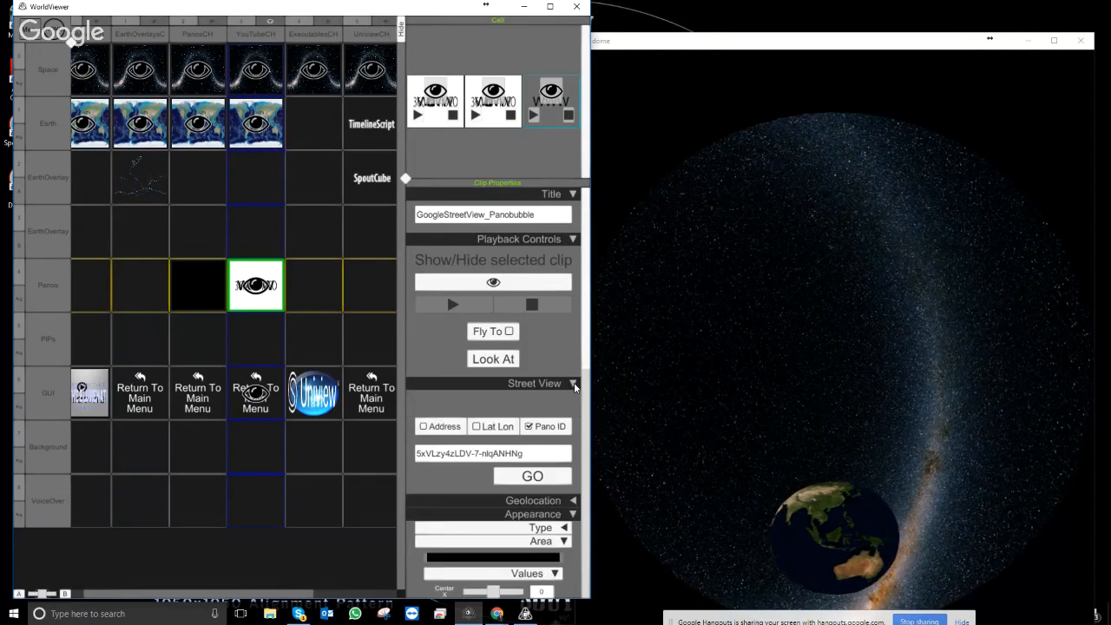
click(573, 383)
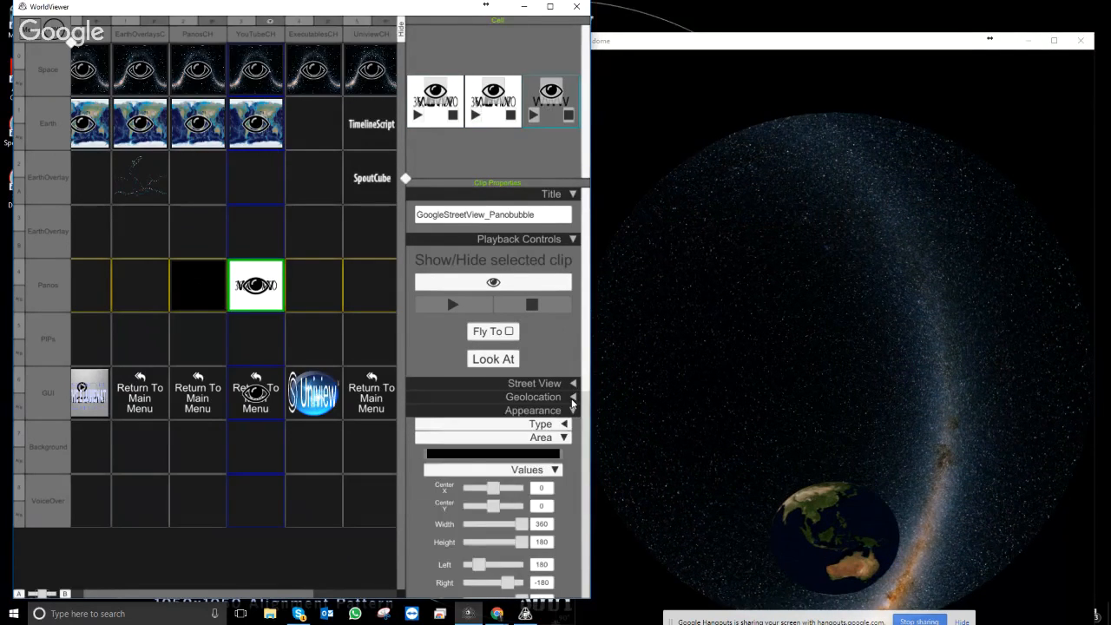
click(572, 397)
click(475, 440)
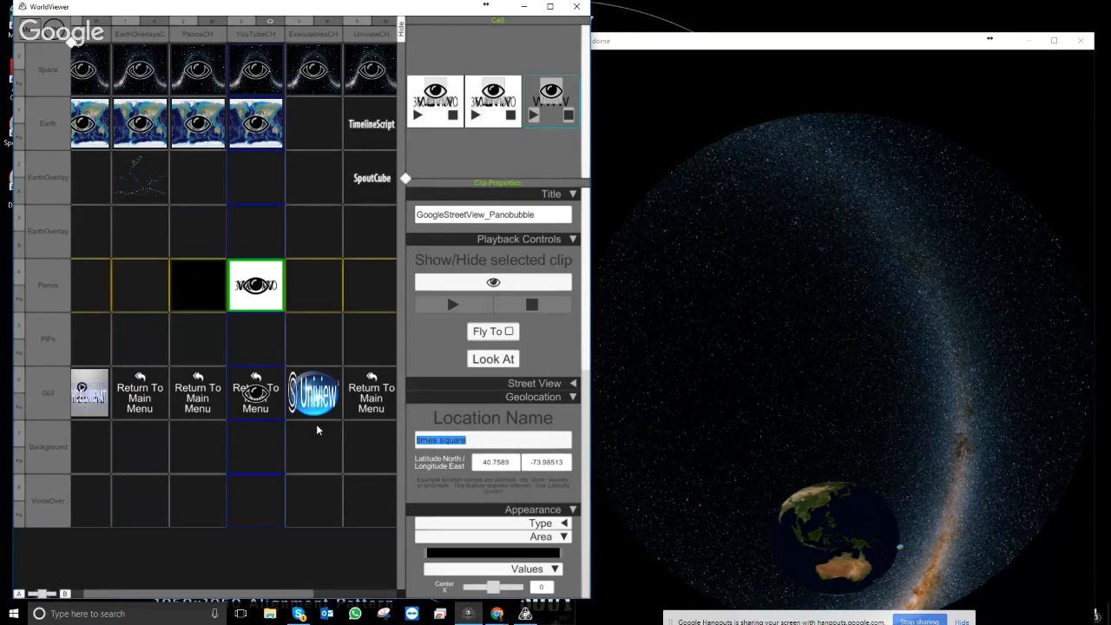
text(Bell Mus)
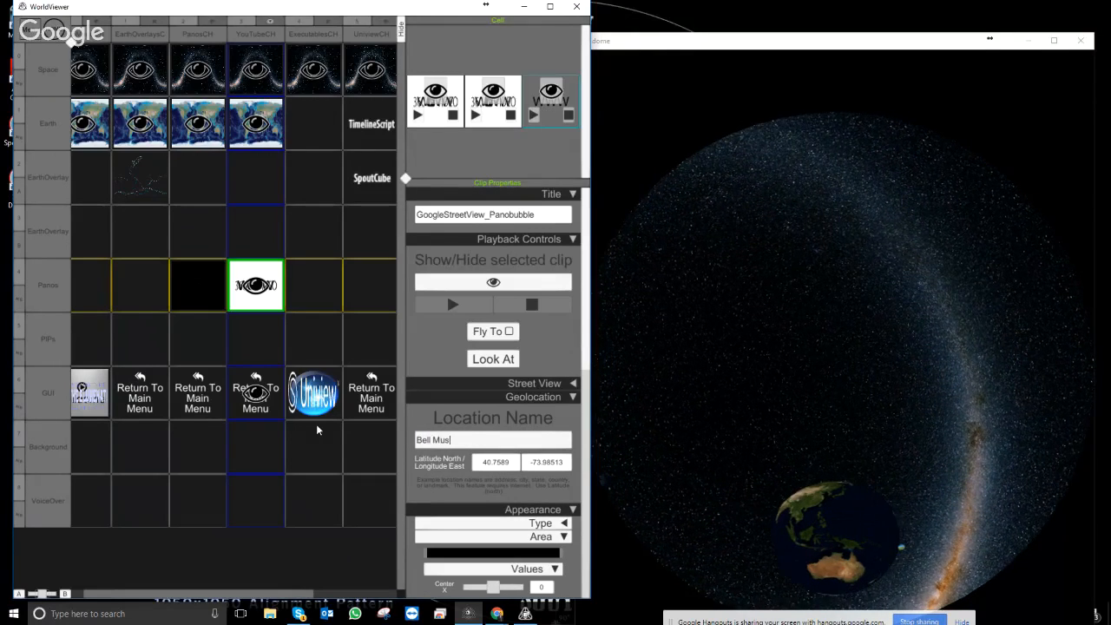
text(eum of Natu)
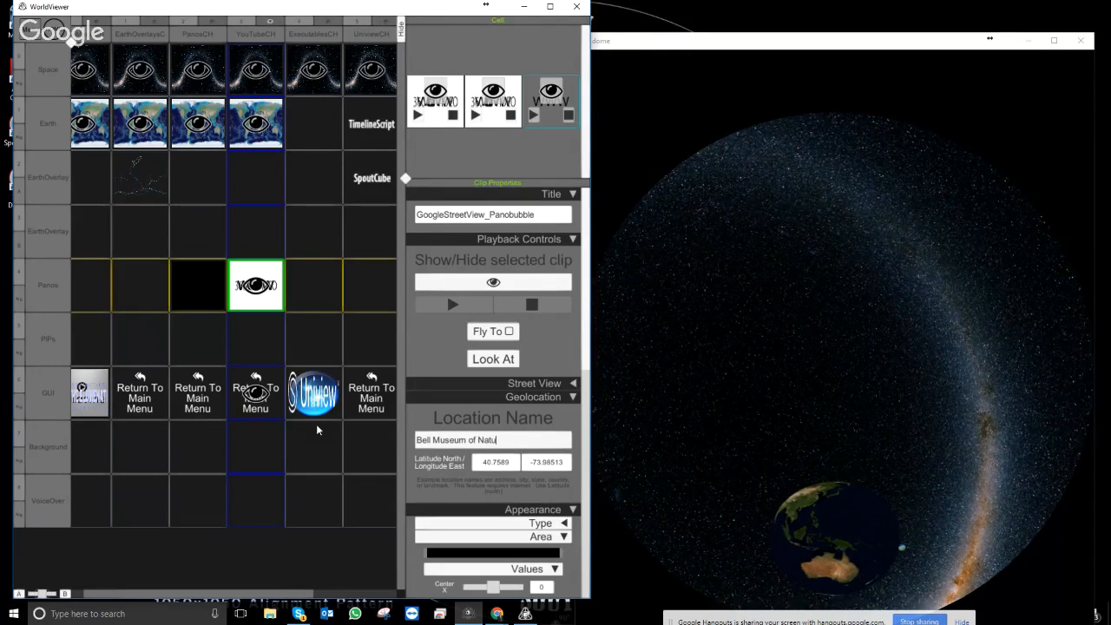
text(ral History, )
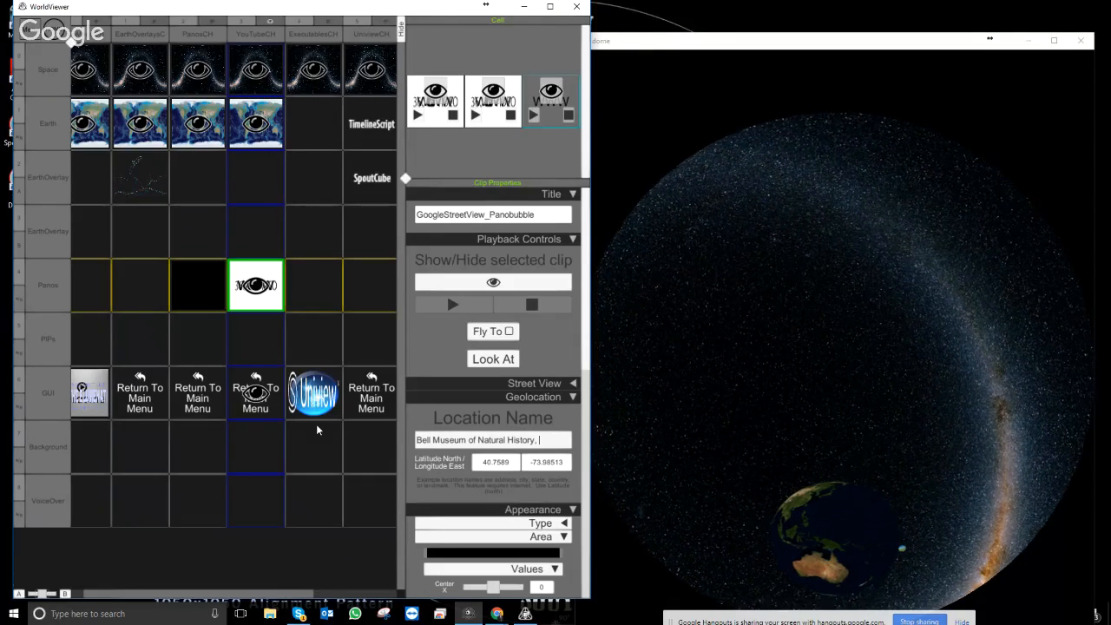
text(Minneap)
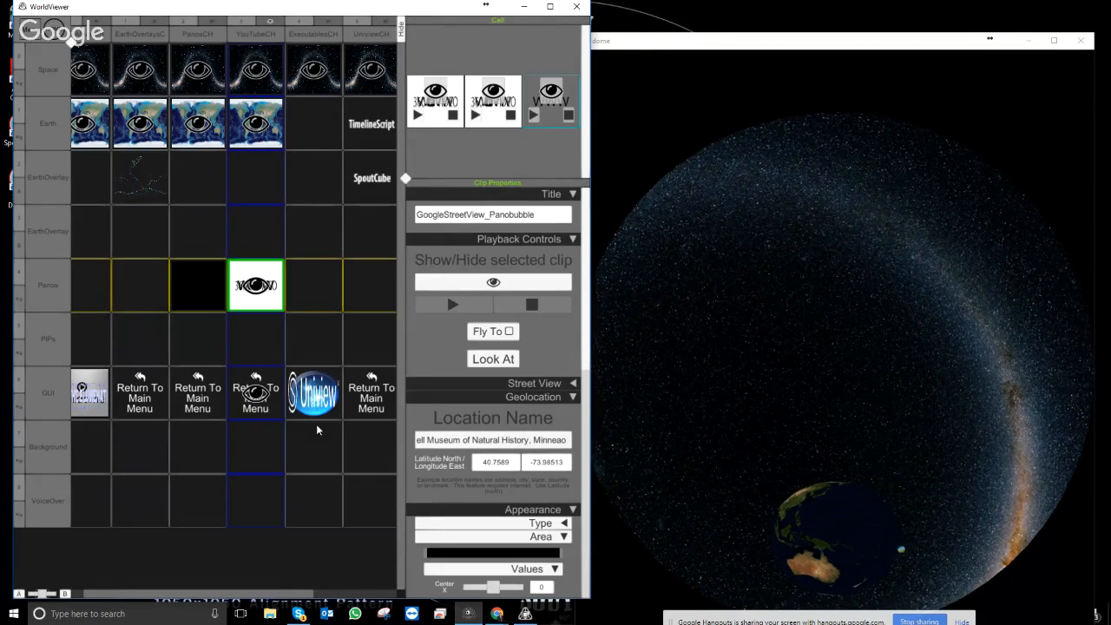
text(olis)
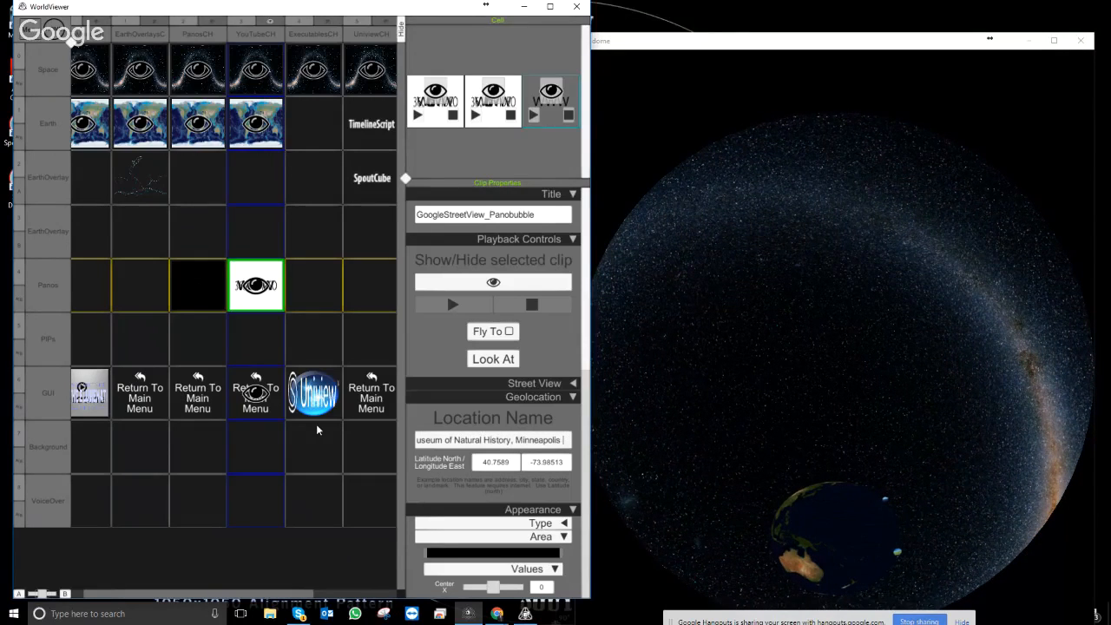
text( MN)
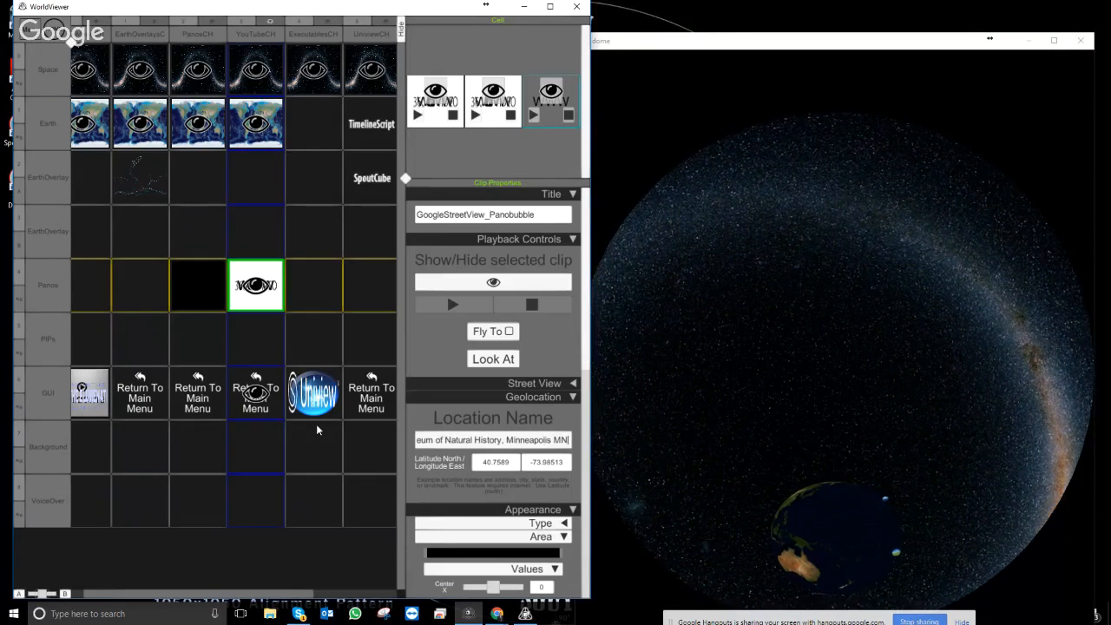
click(519, 419)
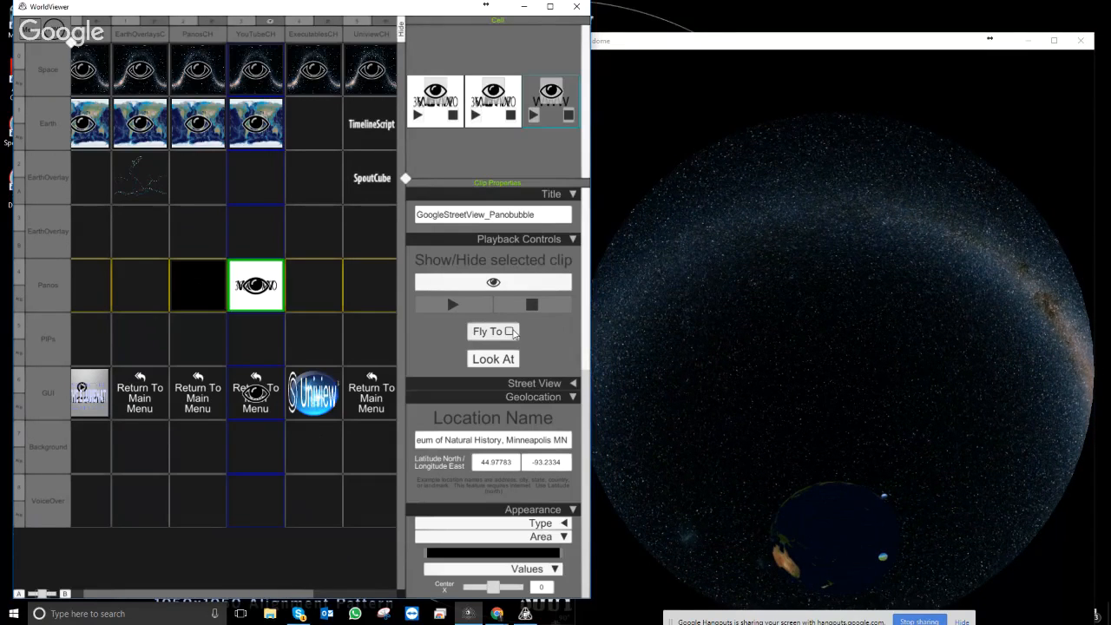
click(508, 331)
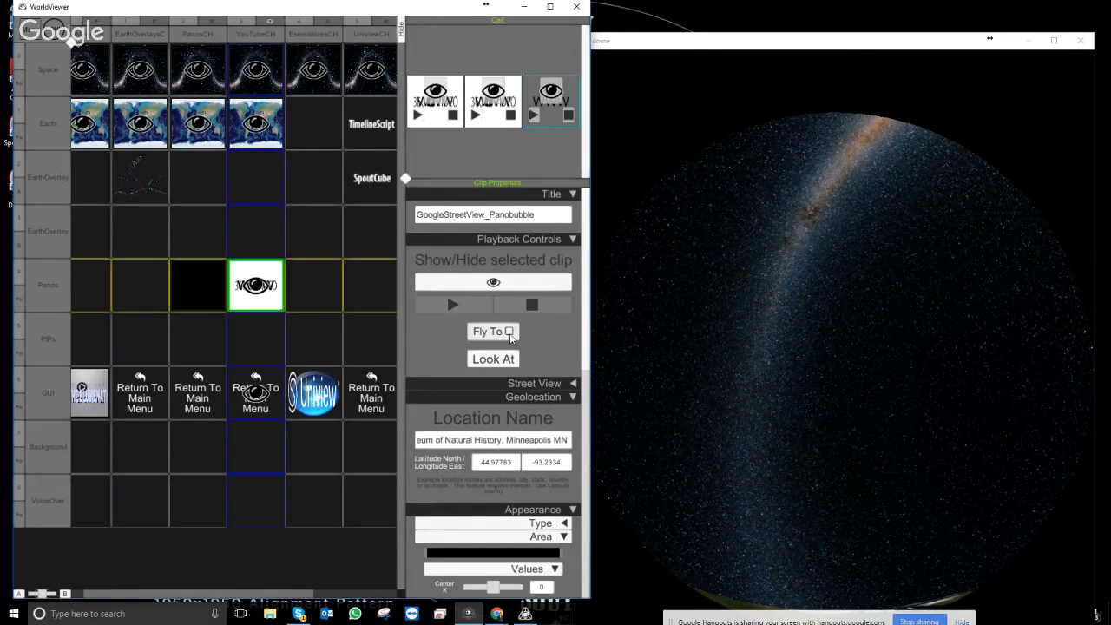
click(501, 440)
text(M)
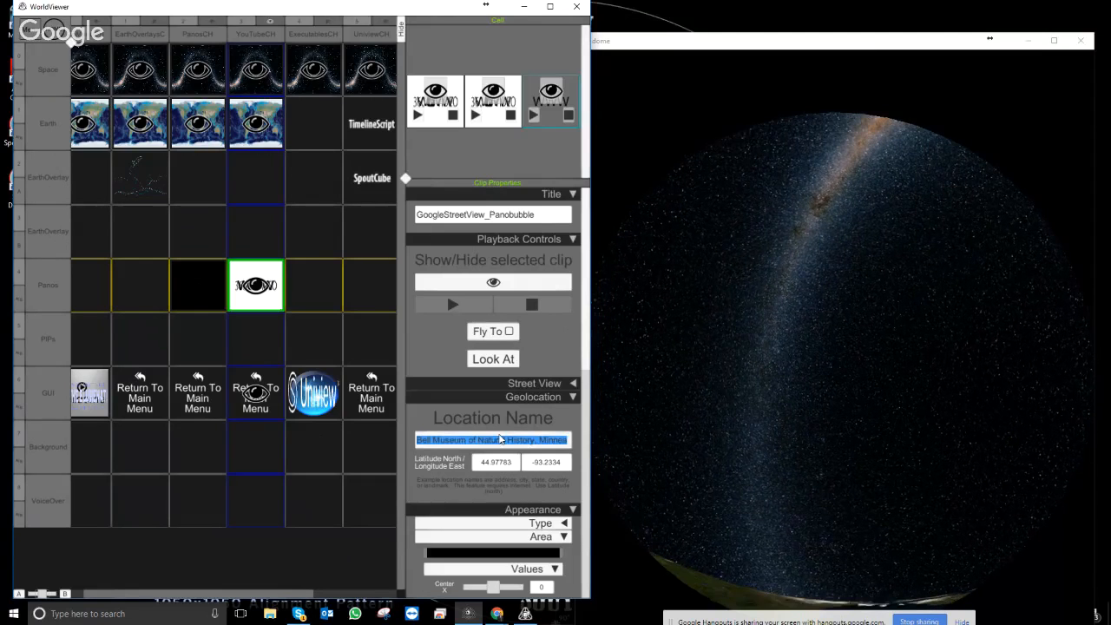
key(BackSpace)
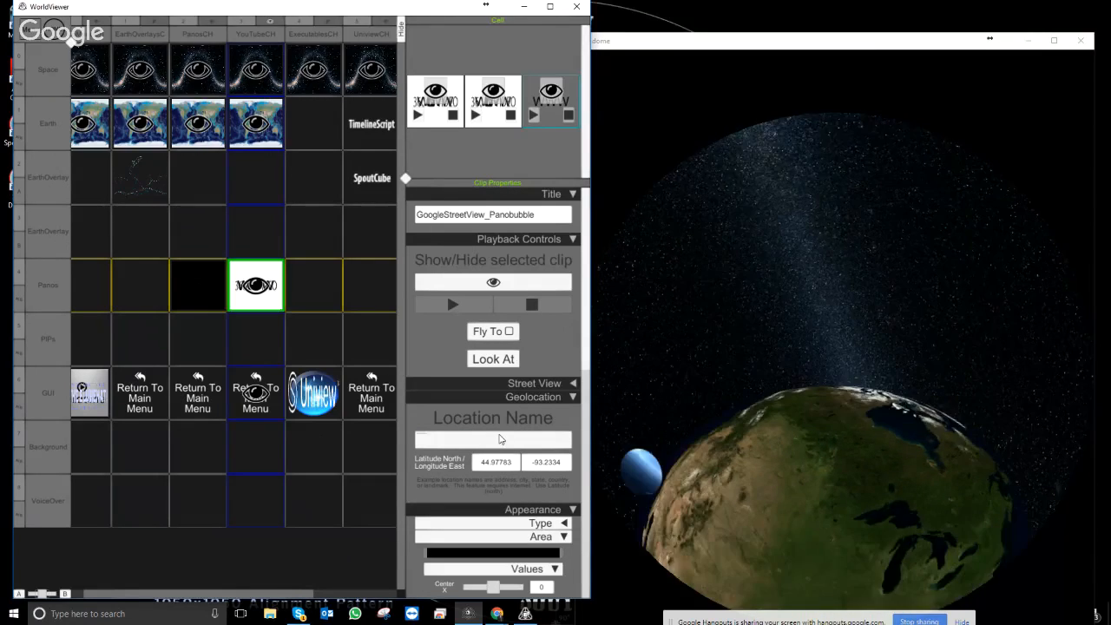
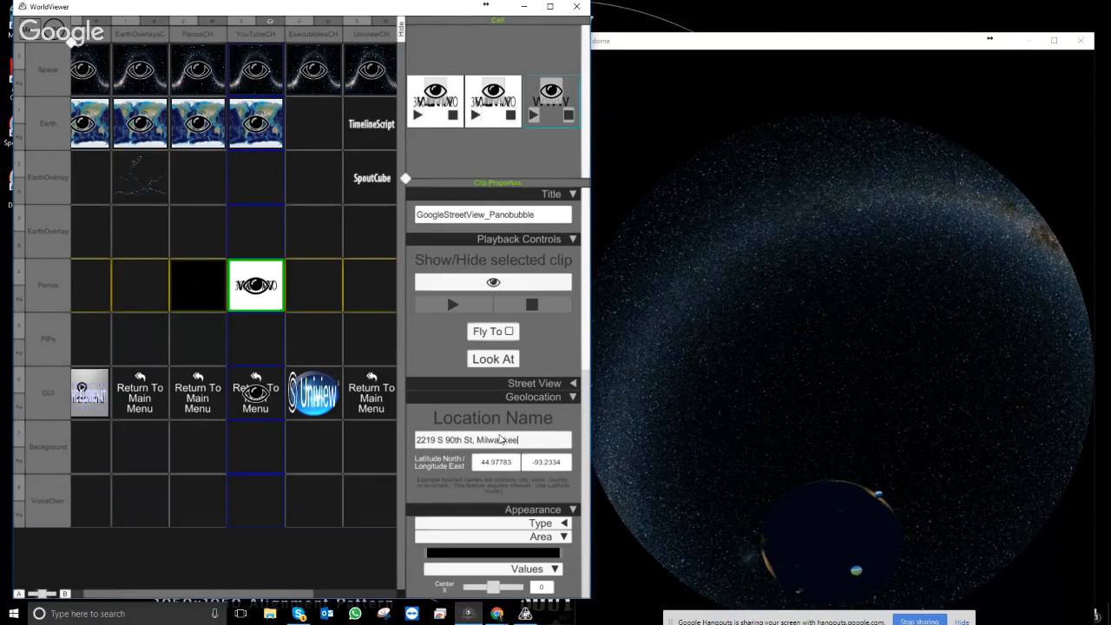
key(Return)
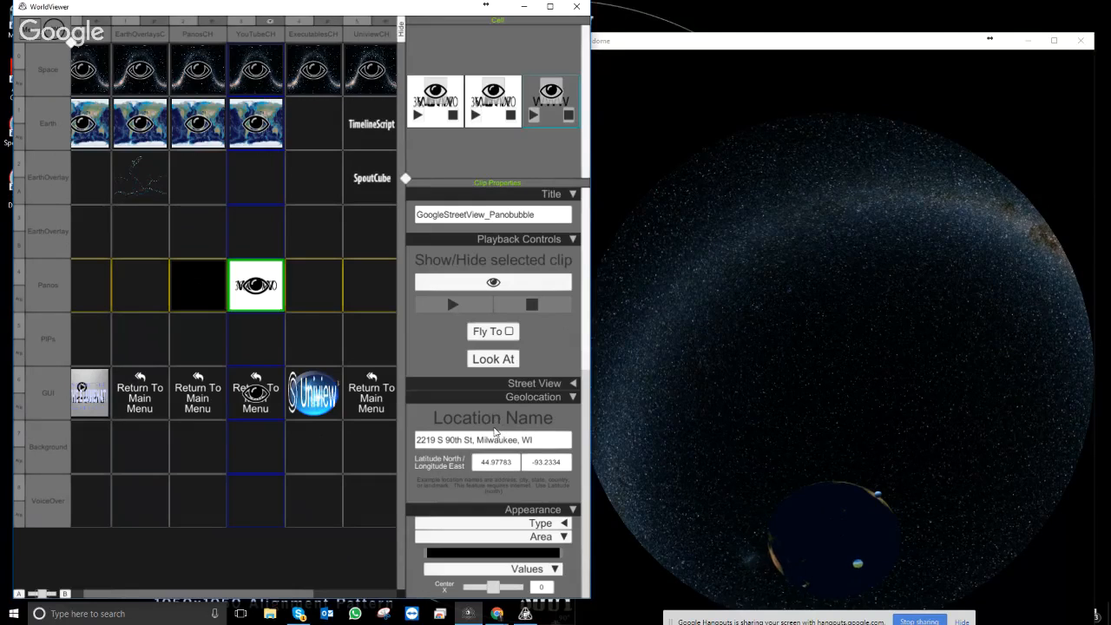
click(509, 330)
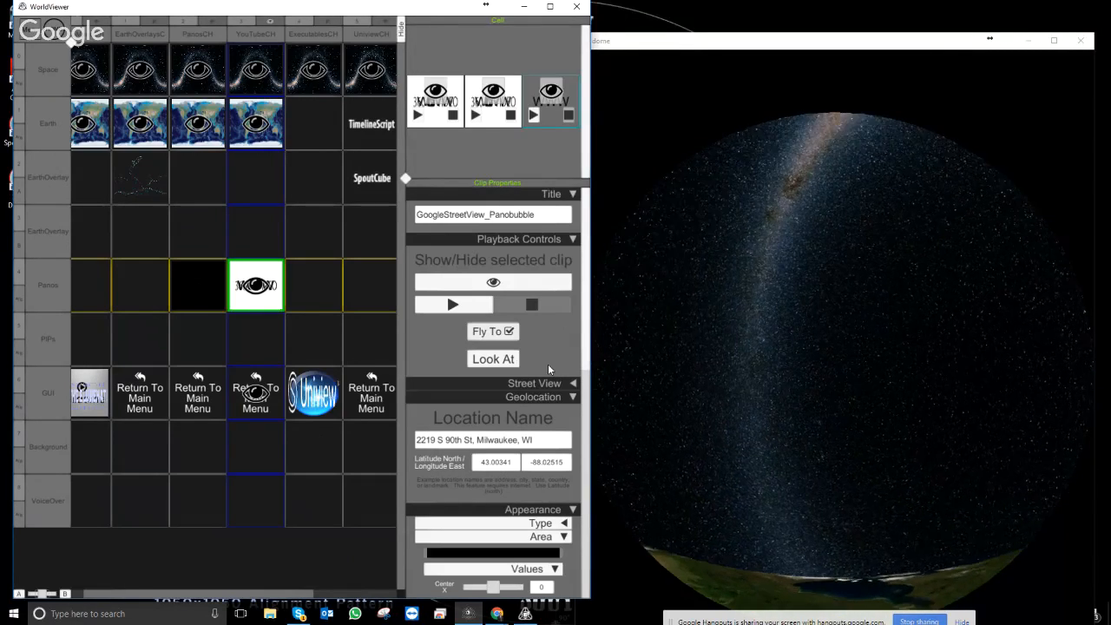
click(492, 330)
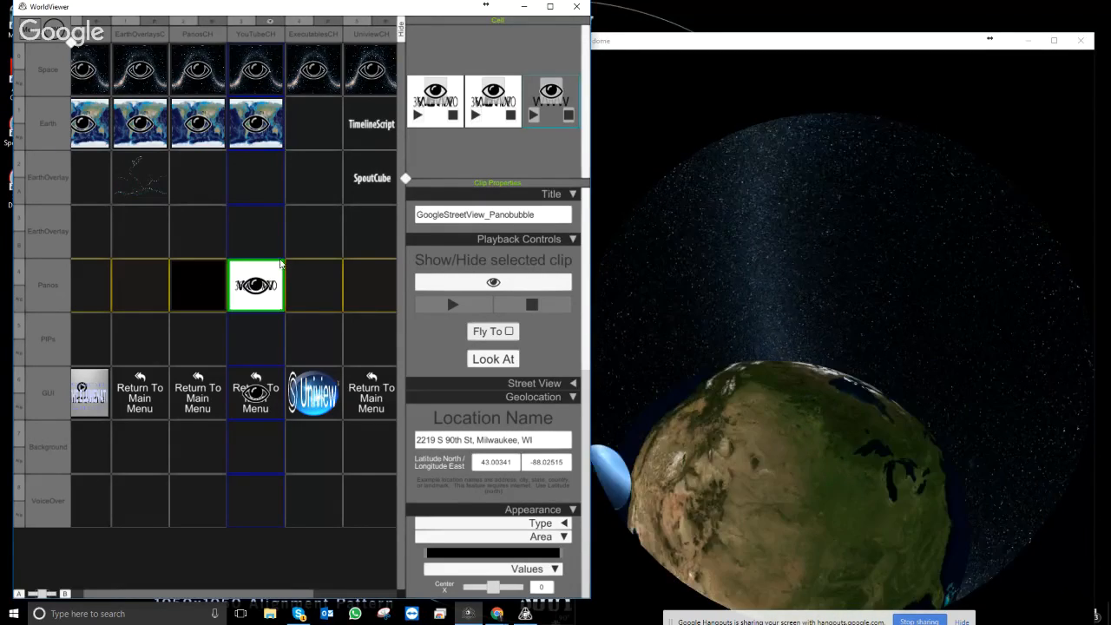
- Expand the Street View settings, then hide the composer to show the globe with floating panobubbles
click(514, 440)
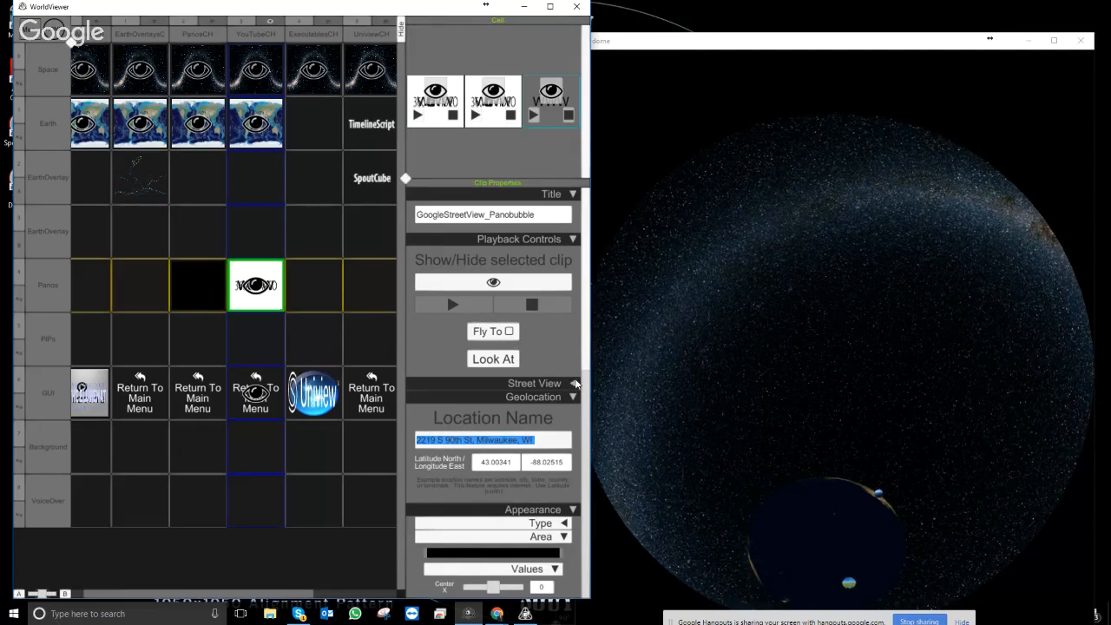
click(553, 384)
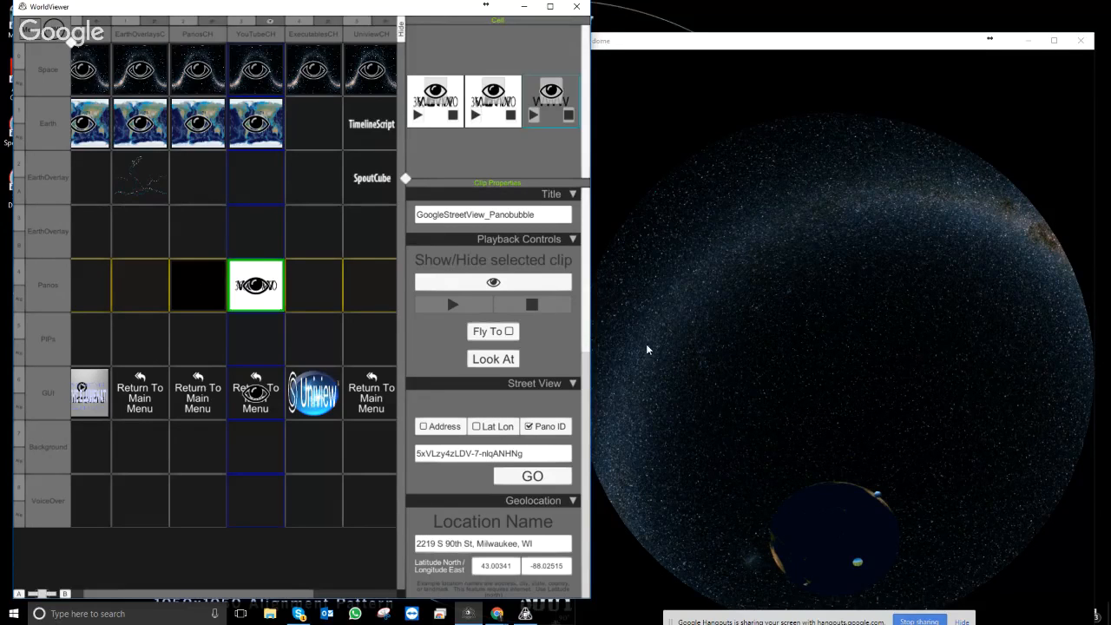
click(786, 297)
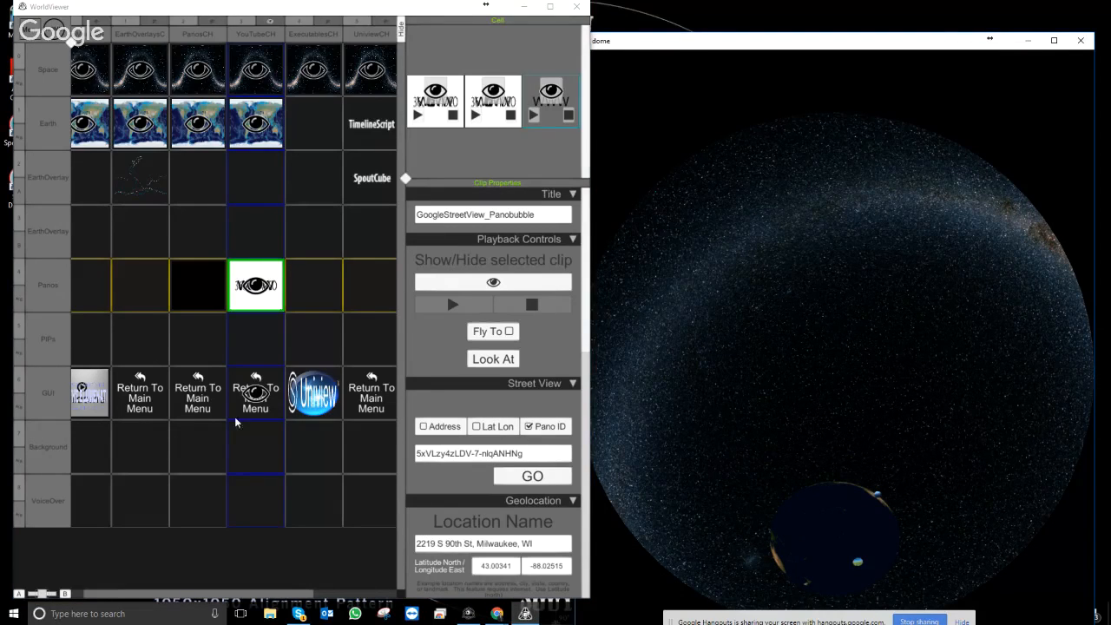
click(345, 312)
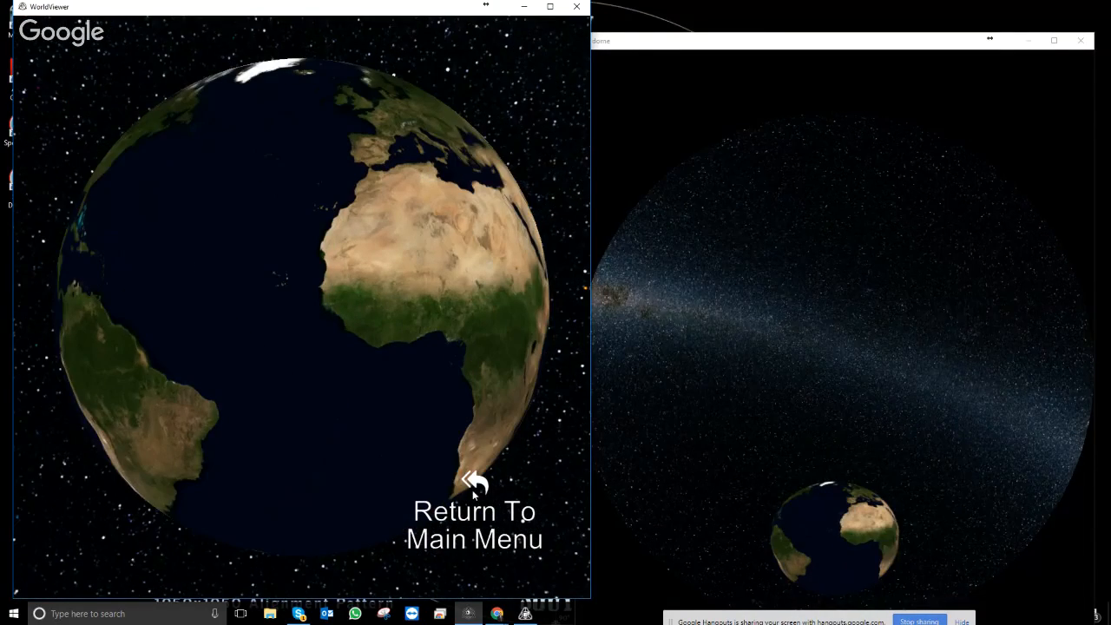
- Return to the Elumenati main menu, then reopen the WorldComposer clip grid
click(472, 484)
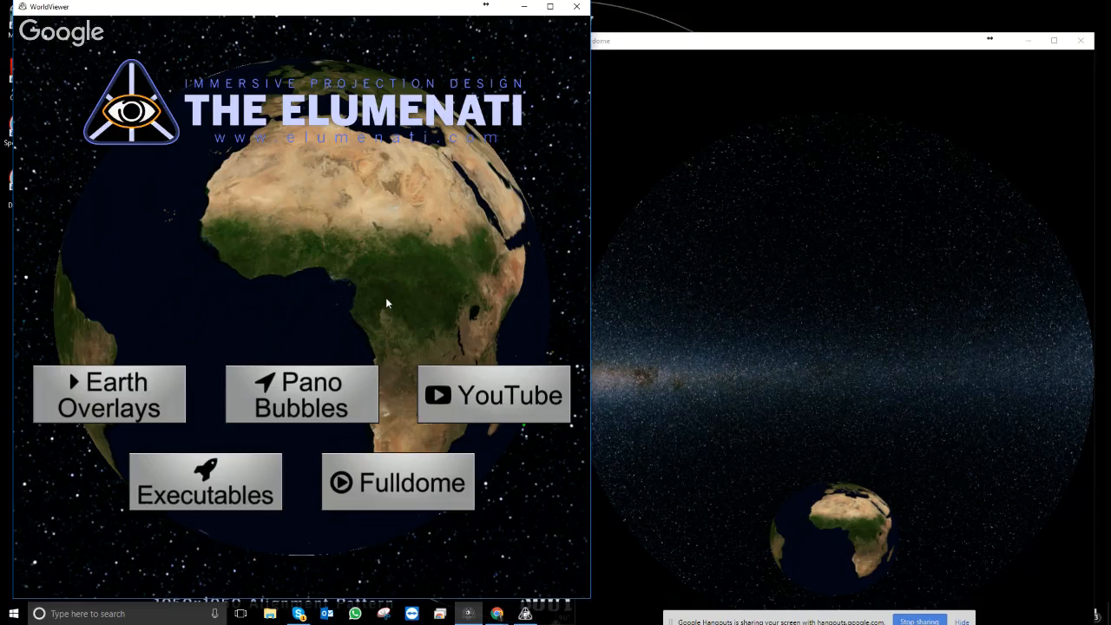
click(94, 119)
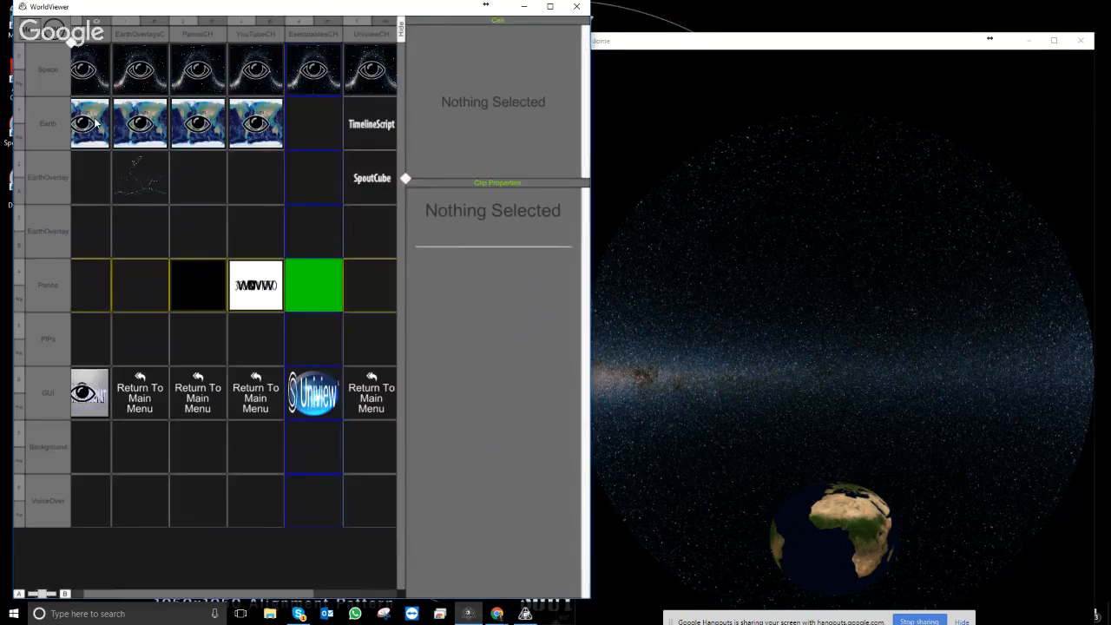
- Load the Welcome2WVTraining.wv2 composition through File > Load
click(29, 38)
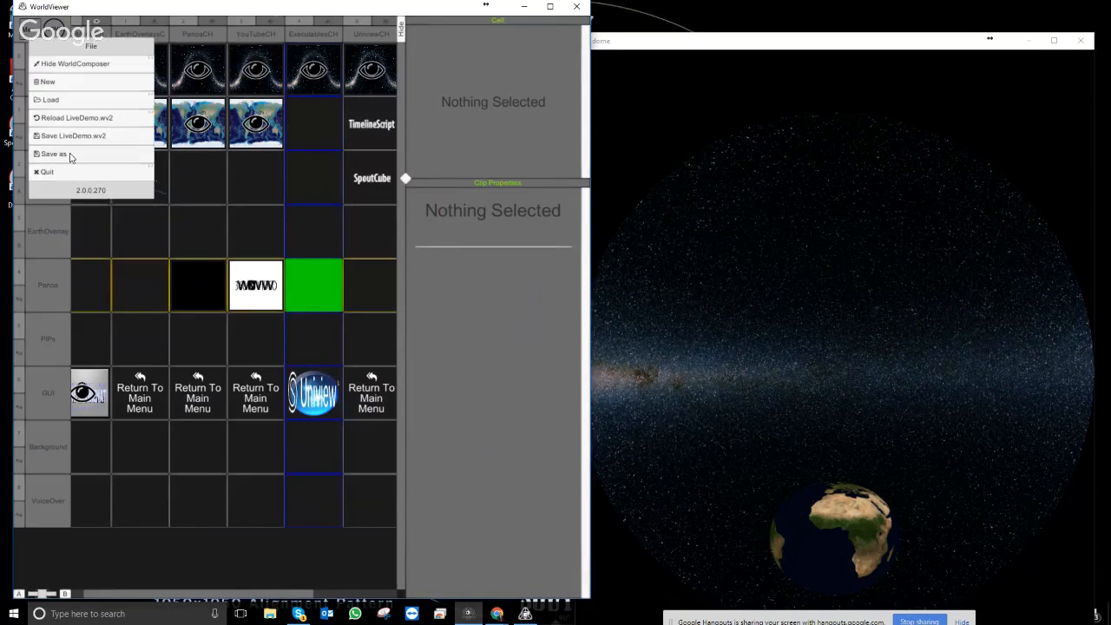
click(72, 99)
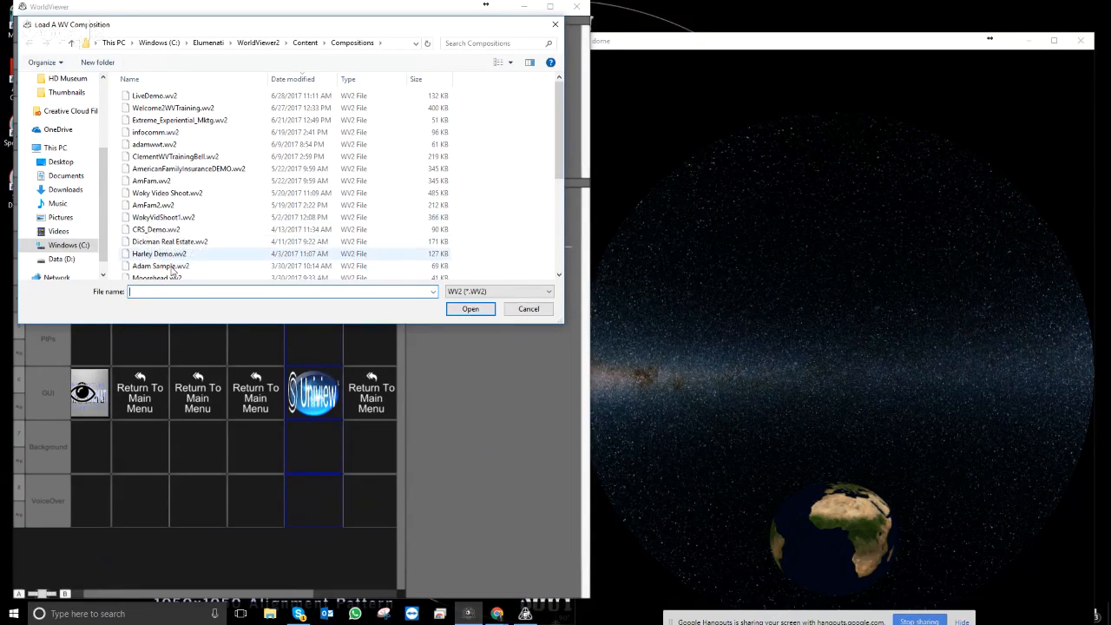
click(165, 109)
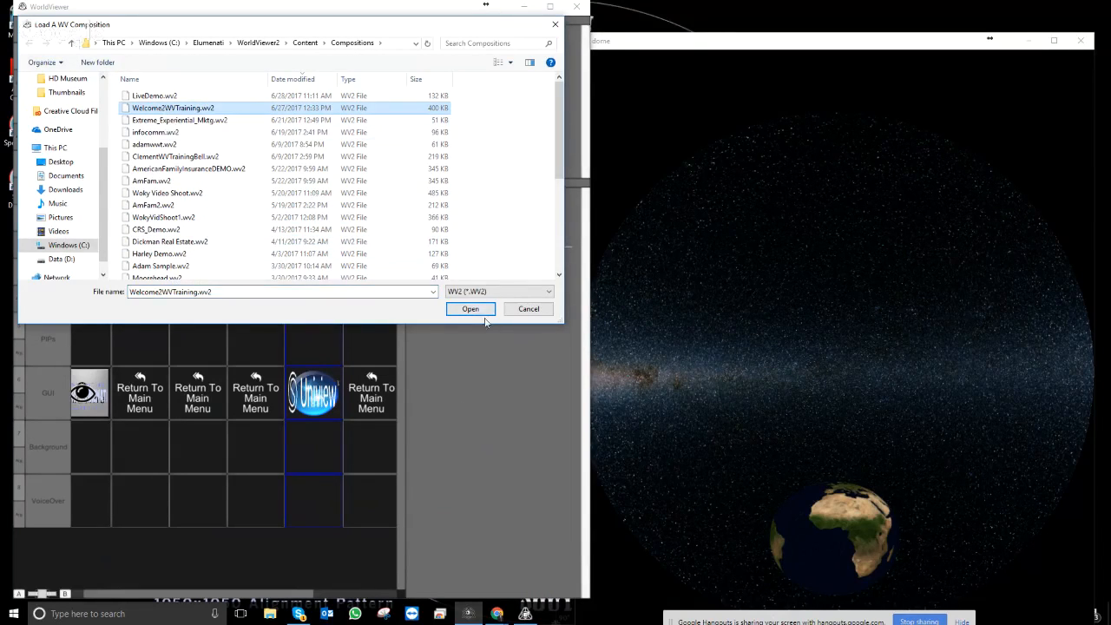
click(470, 310)
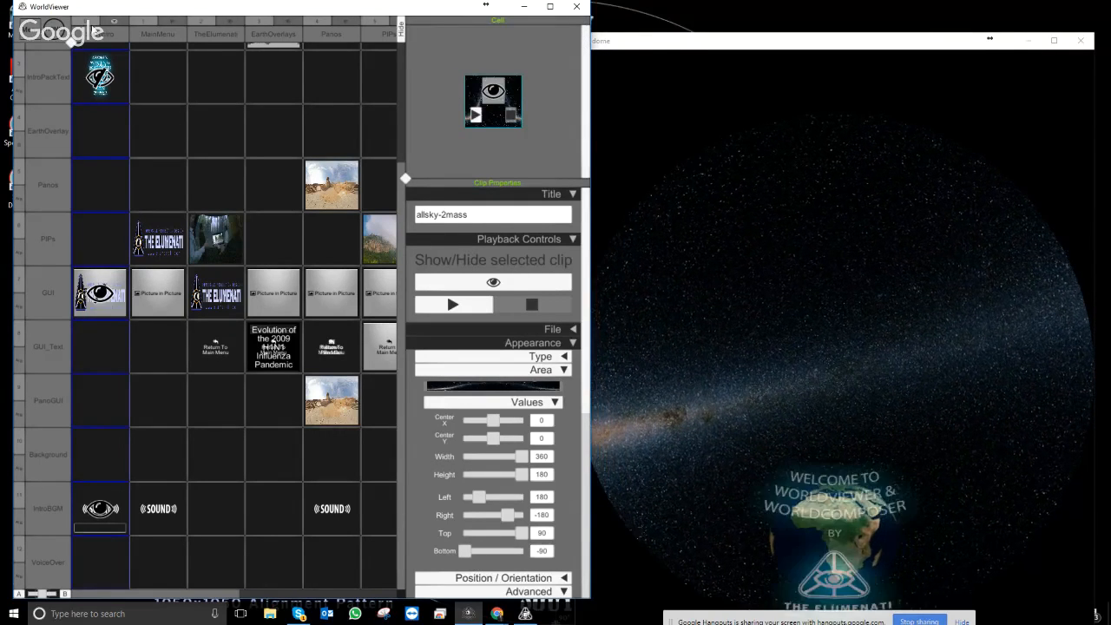
- Preview the Earth intro without the composer, restore the clip grid, then switch to Chrome
key(Escape)
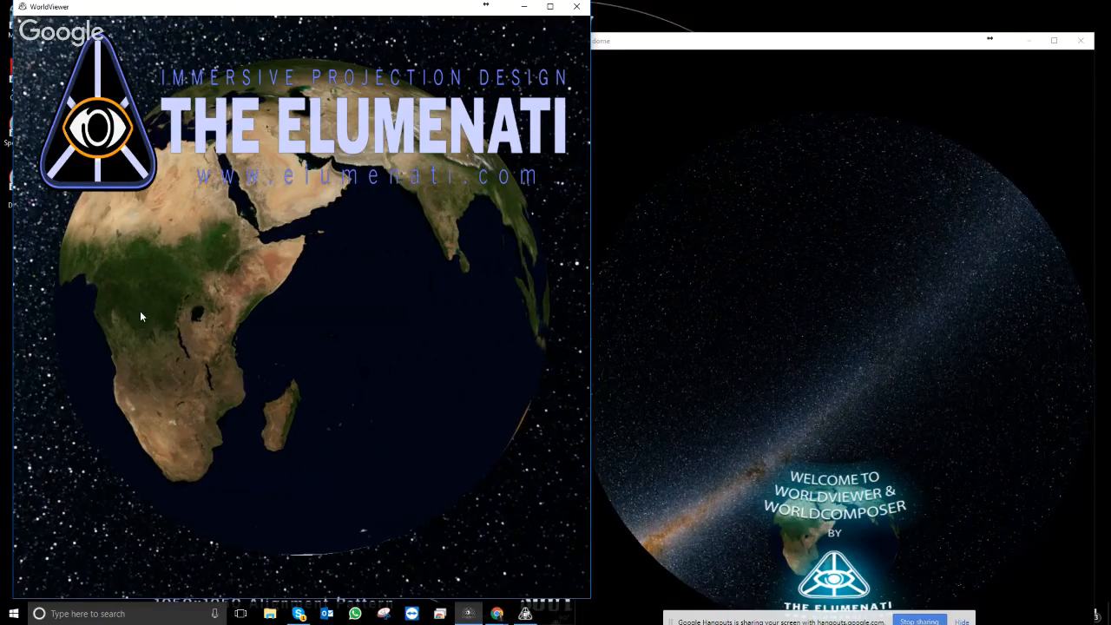
key(Escape)
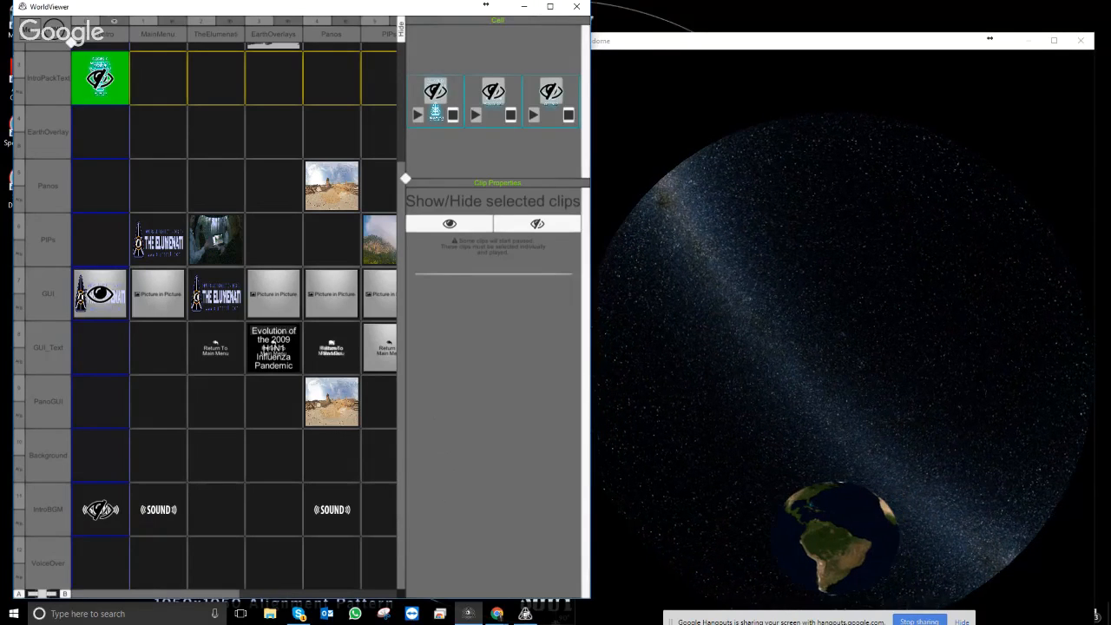
click(497, 614)
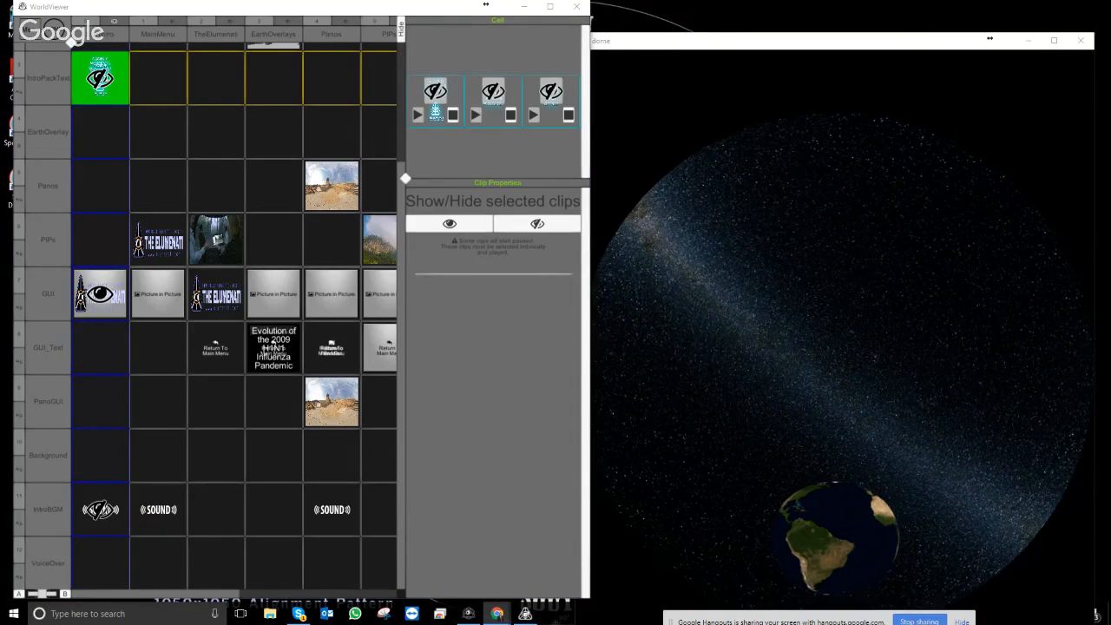